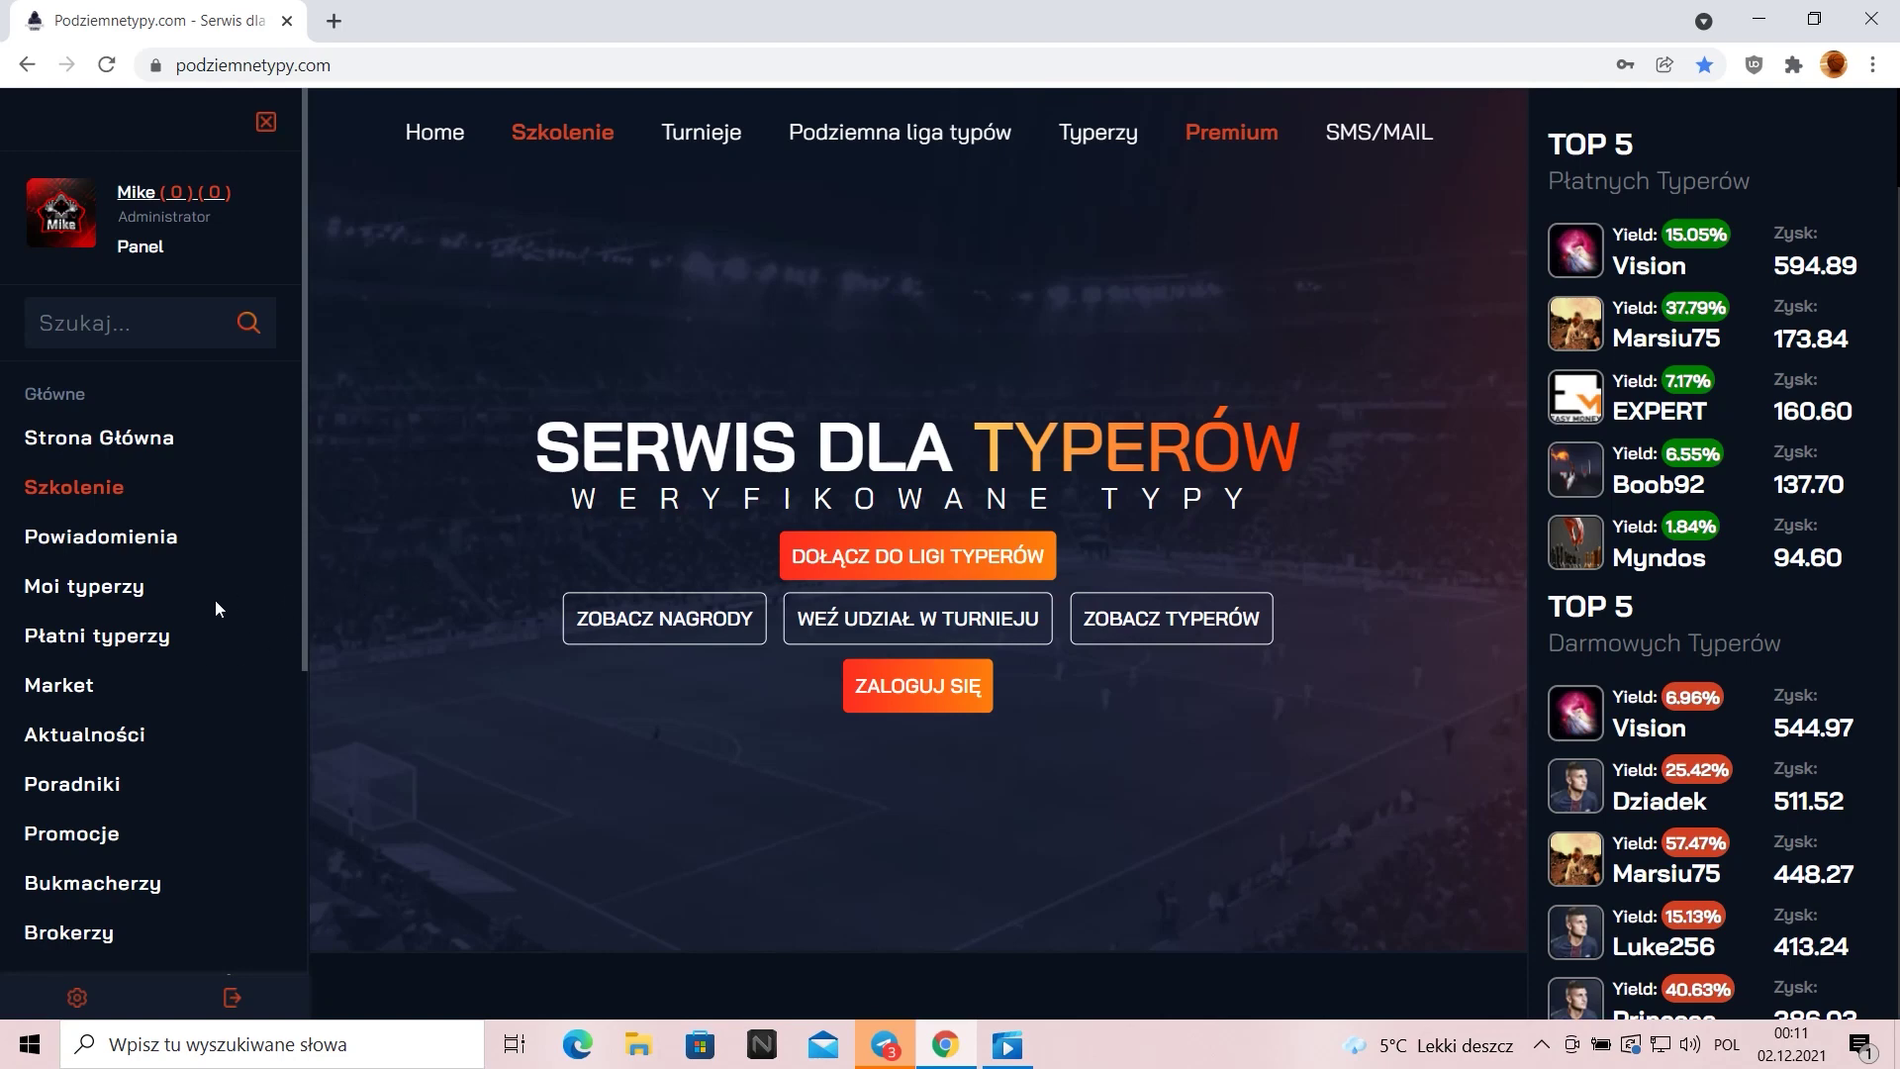
left_click(141, 639)
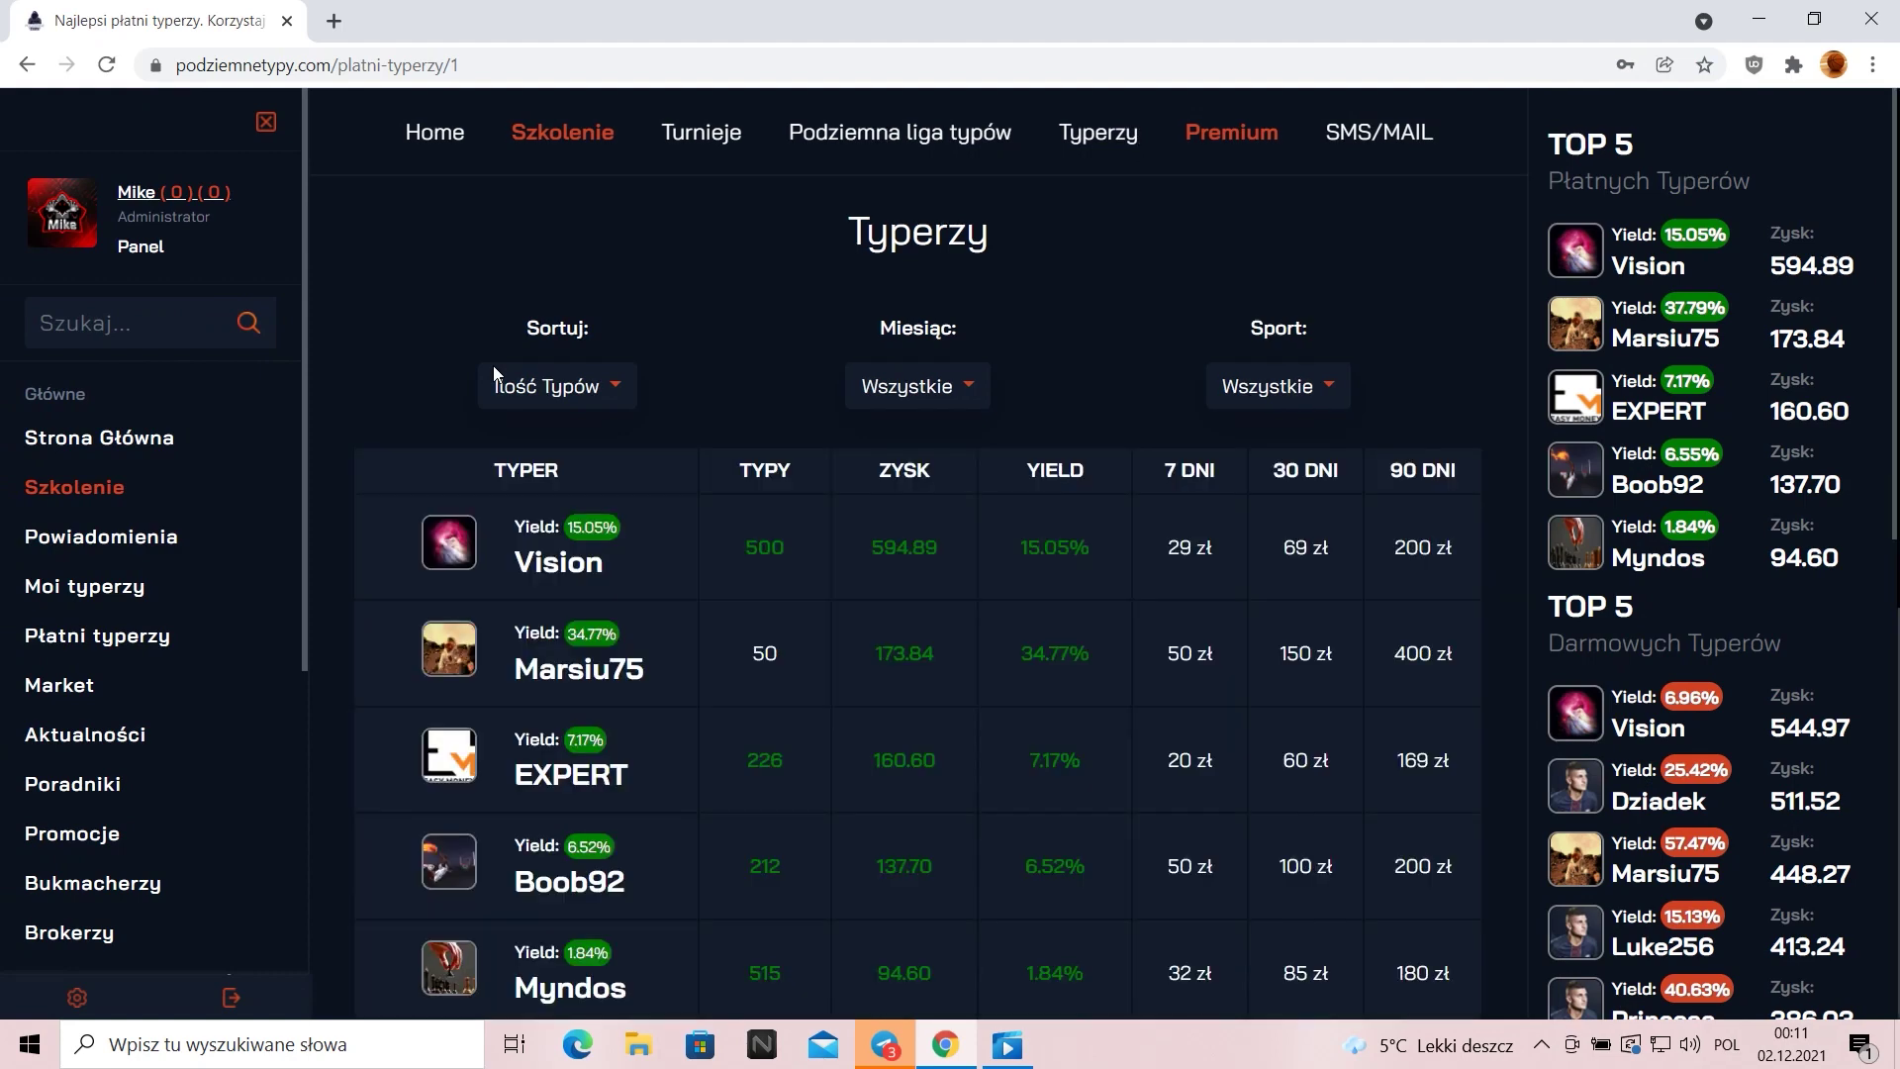
scroll(790, 420, "down", 1)
scroll(791, 416, "down", 2)
scroll(802, 434, "down", 2)
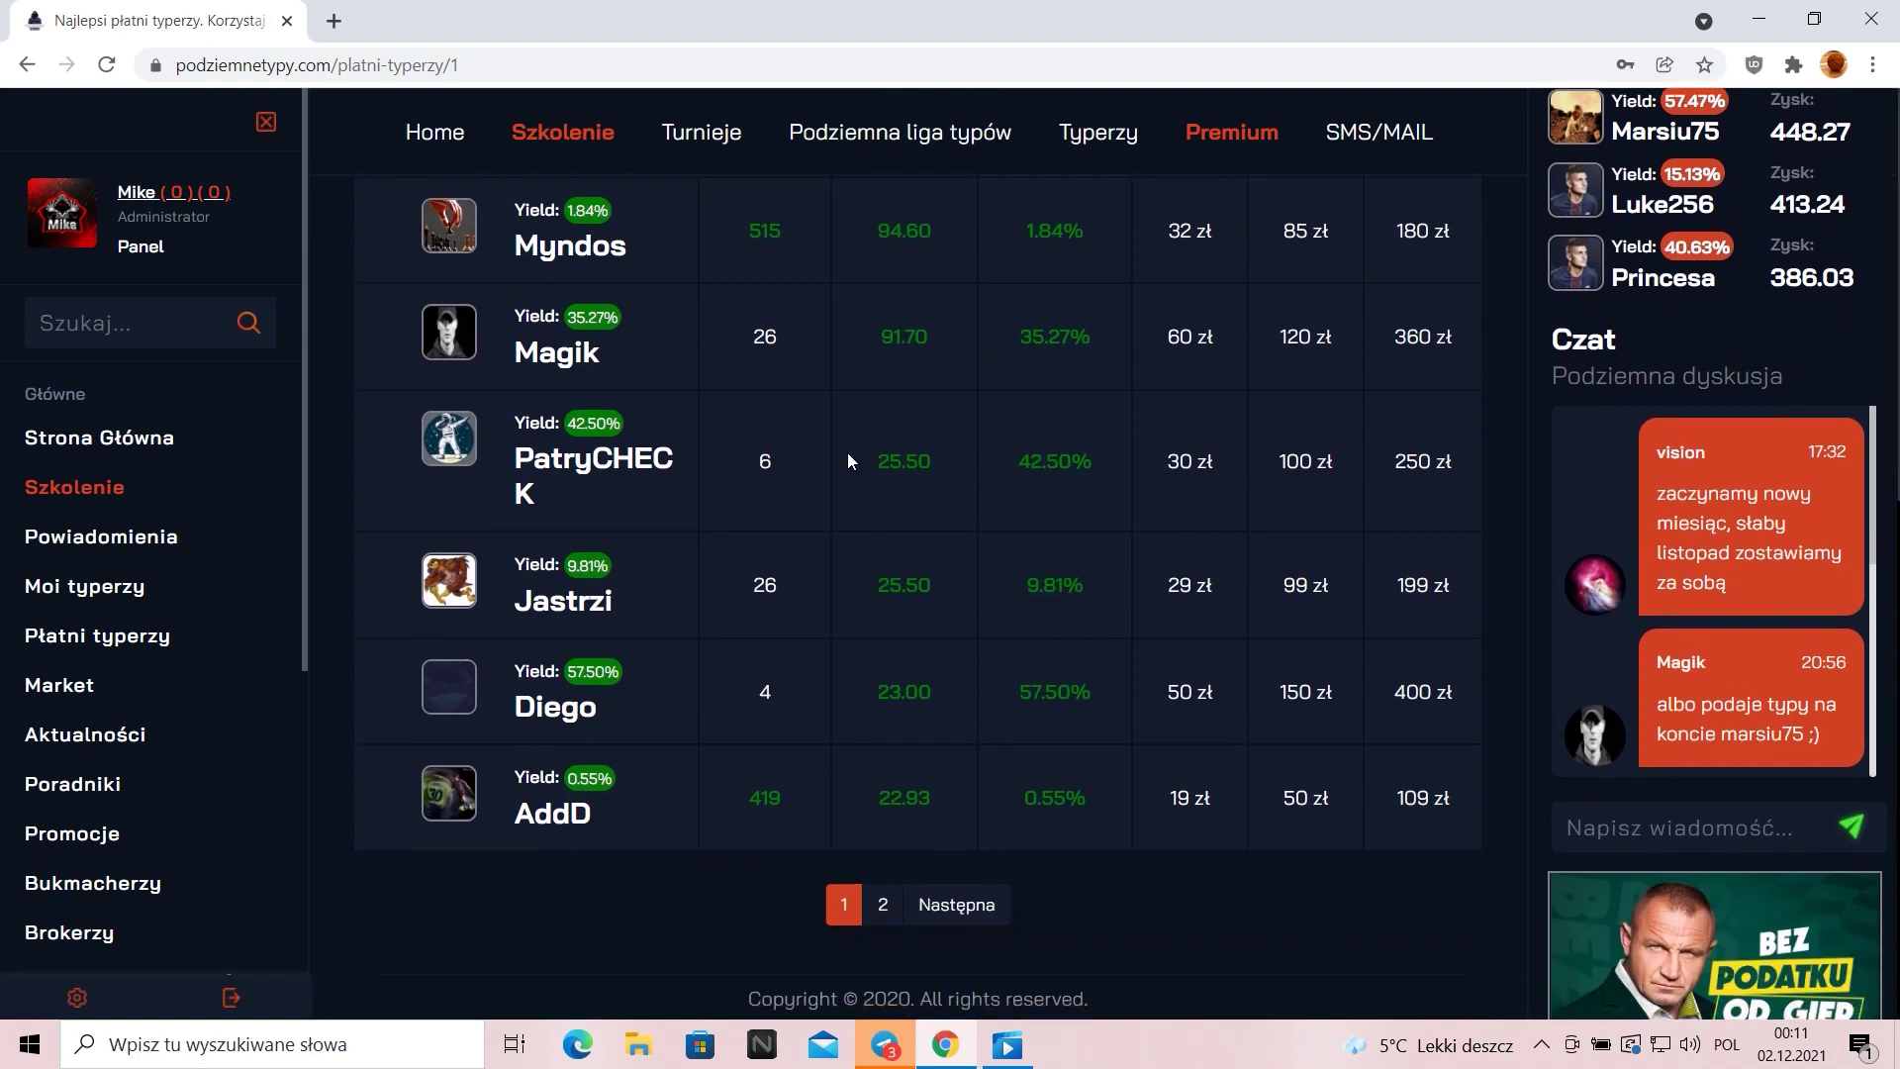
left_click(586, 612)
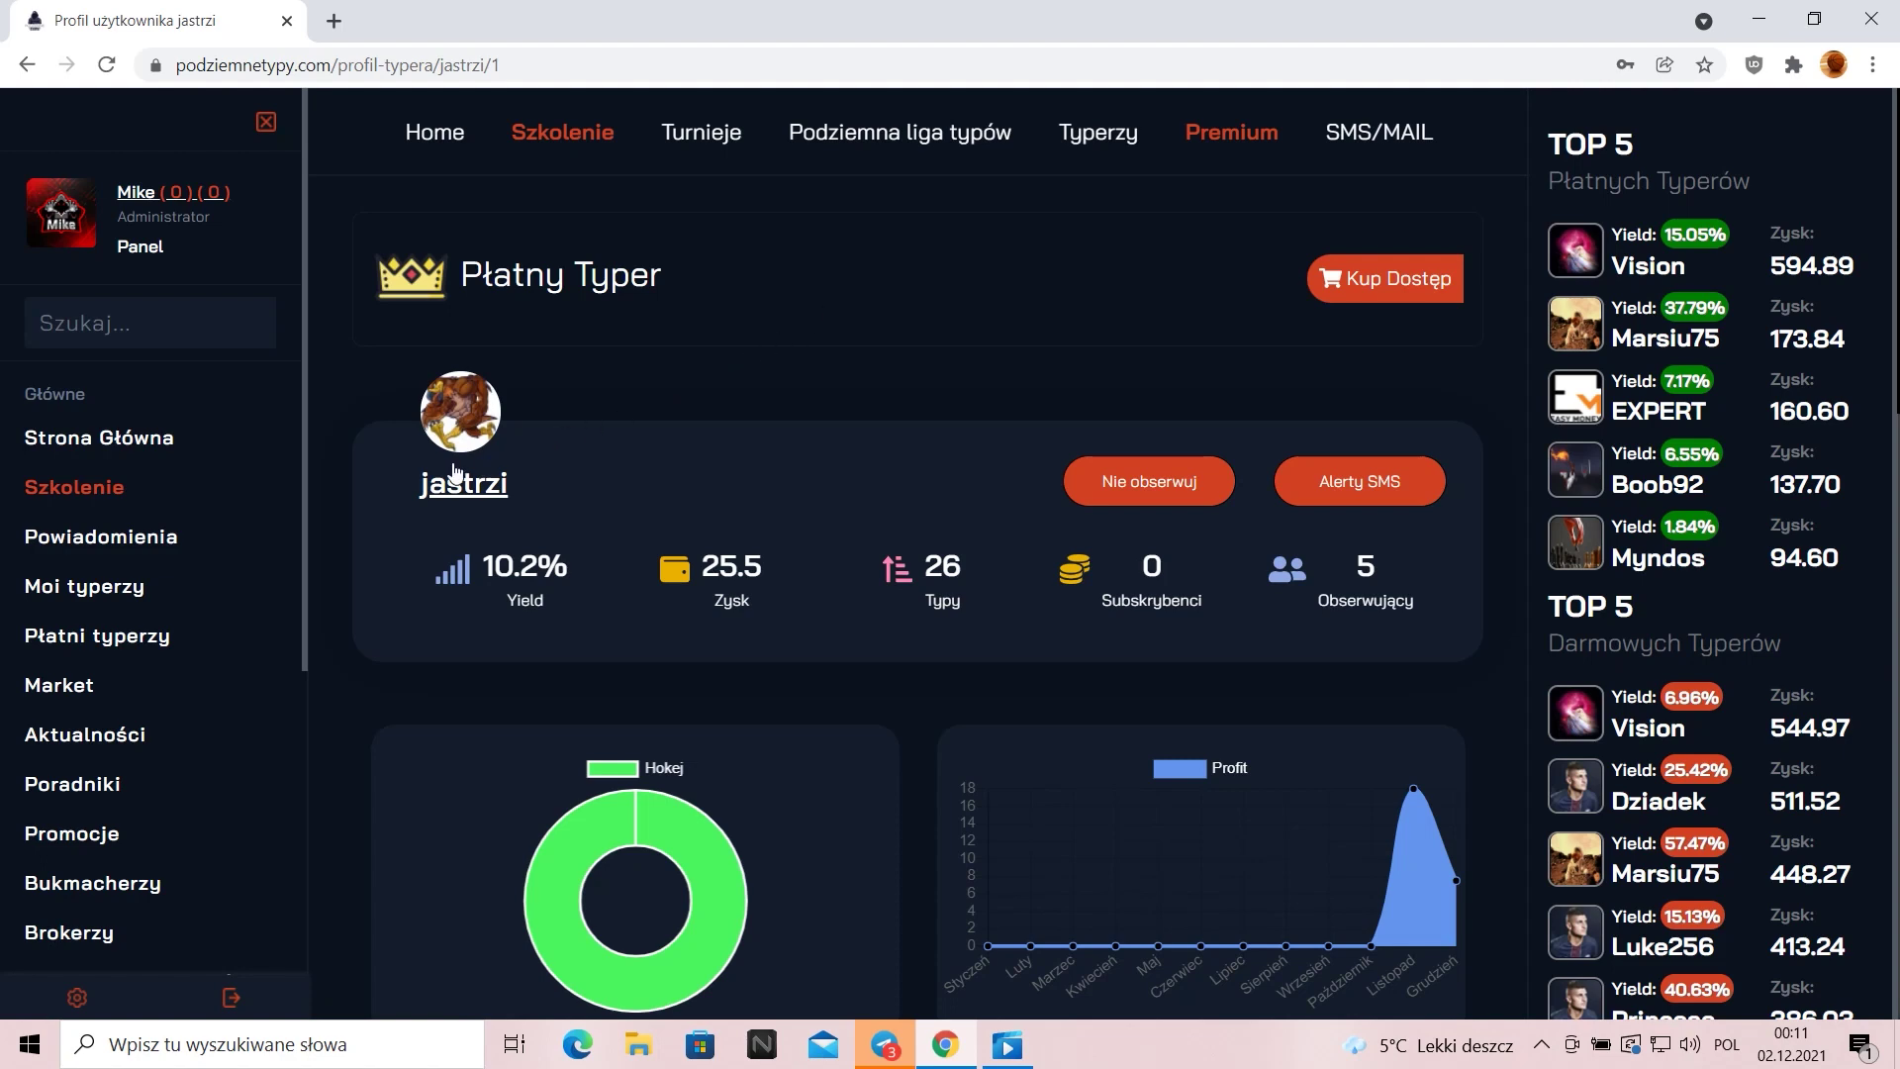
Read and close jastrzi's 'O mnie' note, then show Darmowe Typy (9.66% yield, 152 tips).
left_click(465, 434)
left_click(1242, 695)
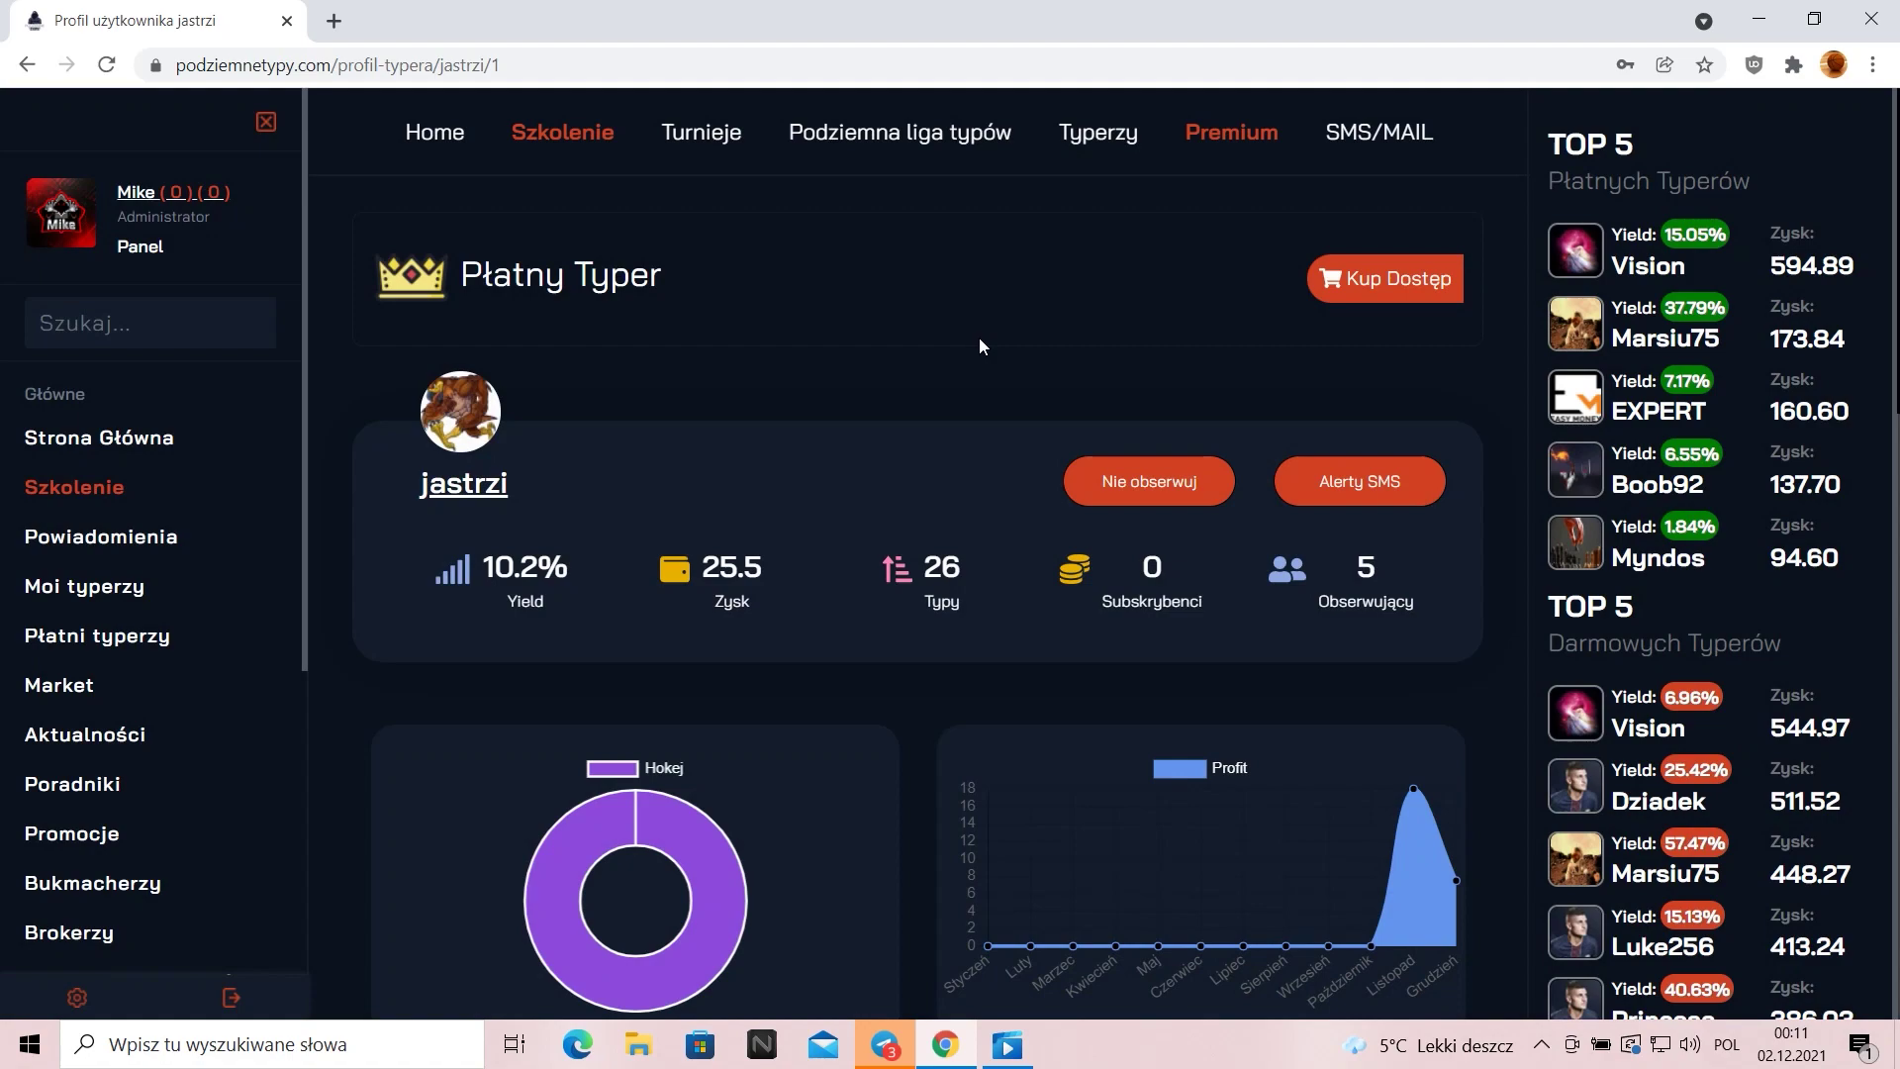
scroll(979, 347, "down", 3)
scroll(978, 345, "down", 3)
scroll(979, 346, "up", 3)
scroll(948, 418, "up", 3)
scroll(931, 377, "down", 4)
left_click(1403, 516)
scroll(1019, 548, "up", 4)
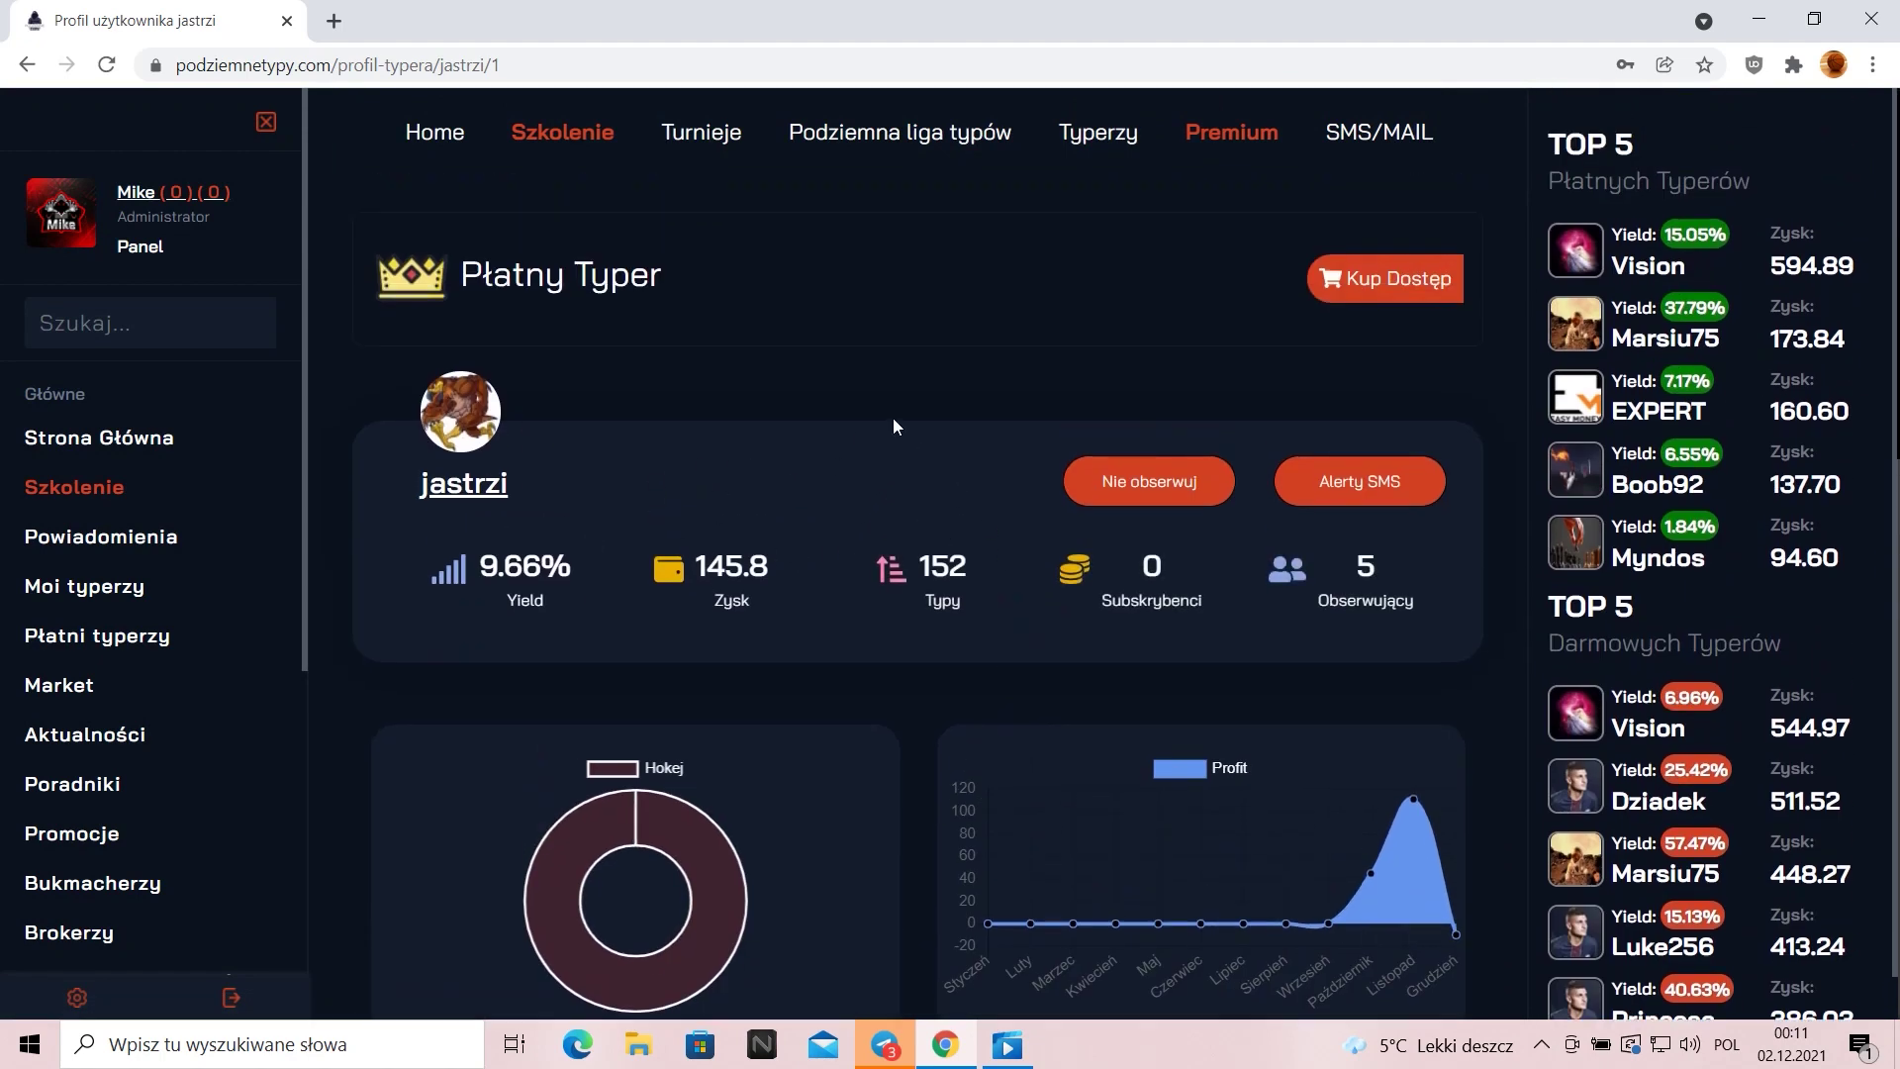
scroll(892, 418, "down", 5)
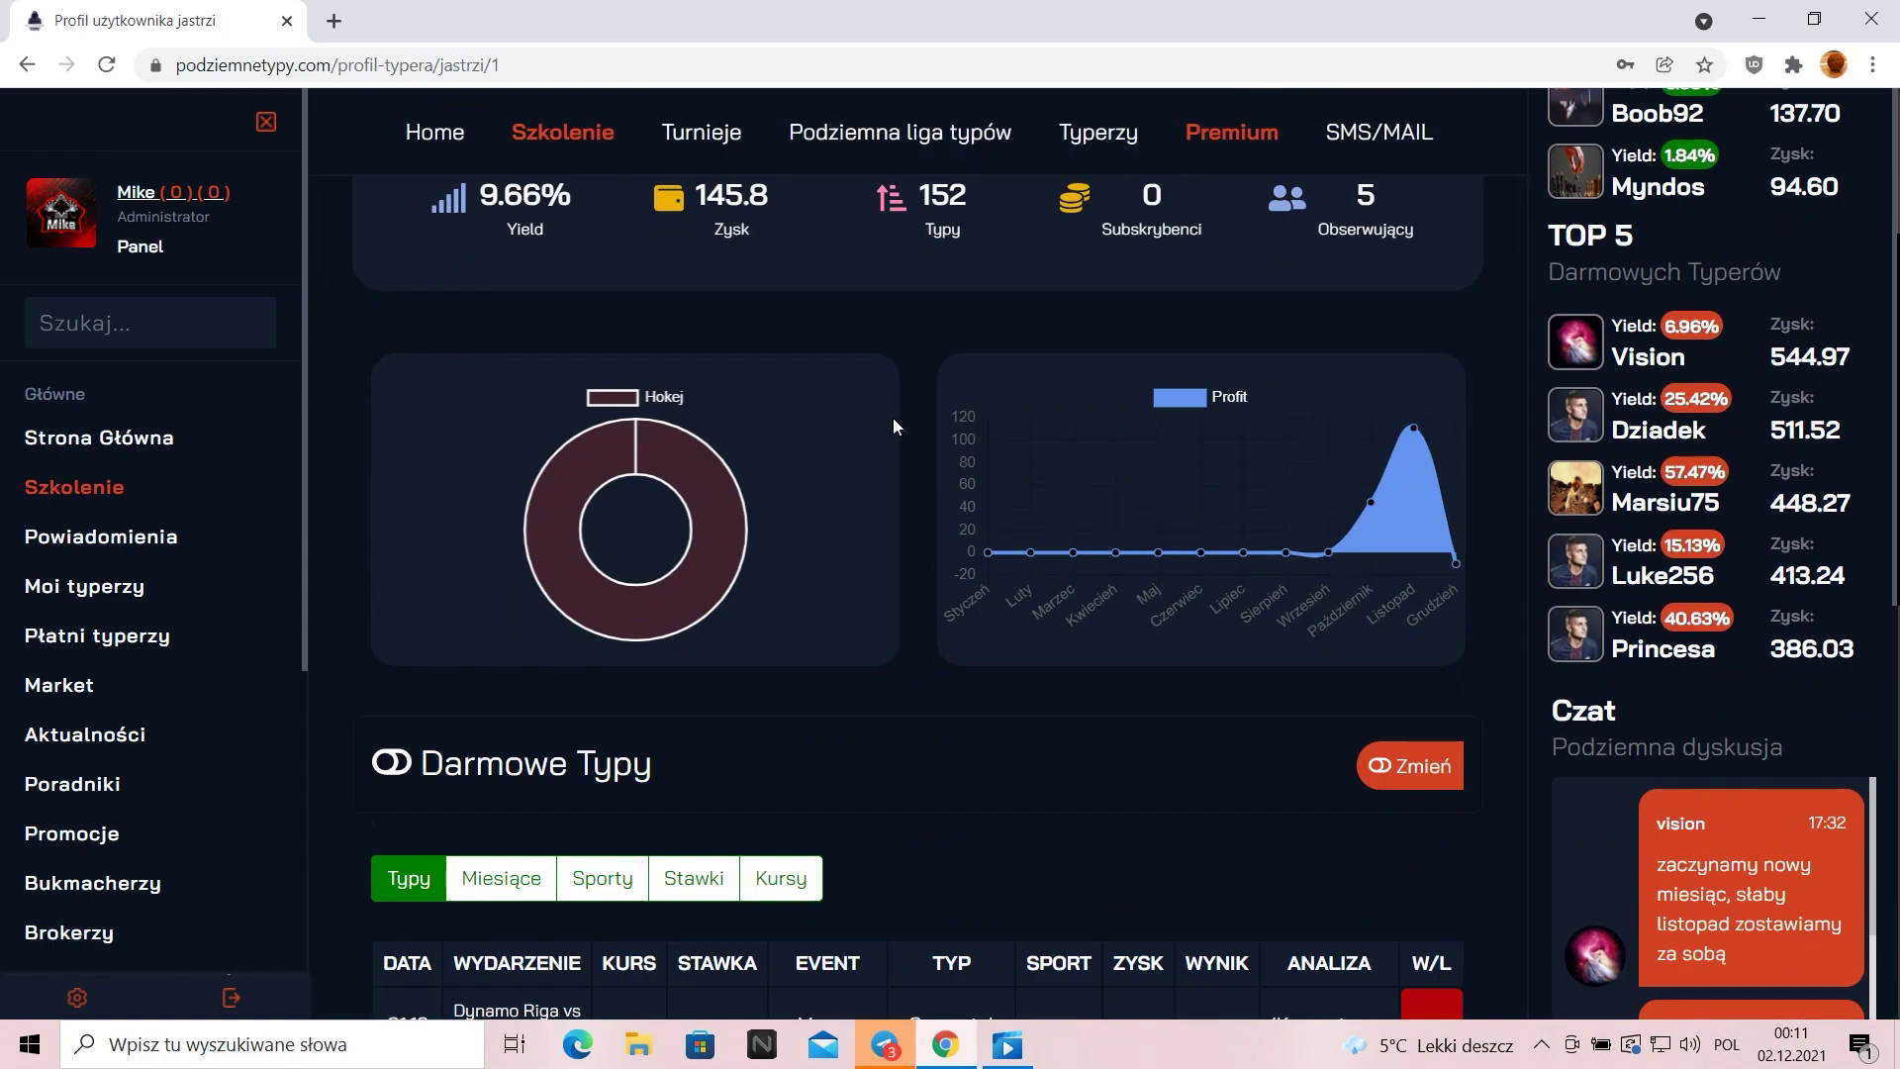
scroll(915, 492, "up", 5)
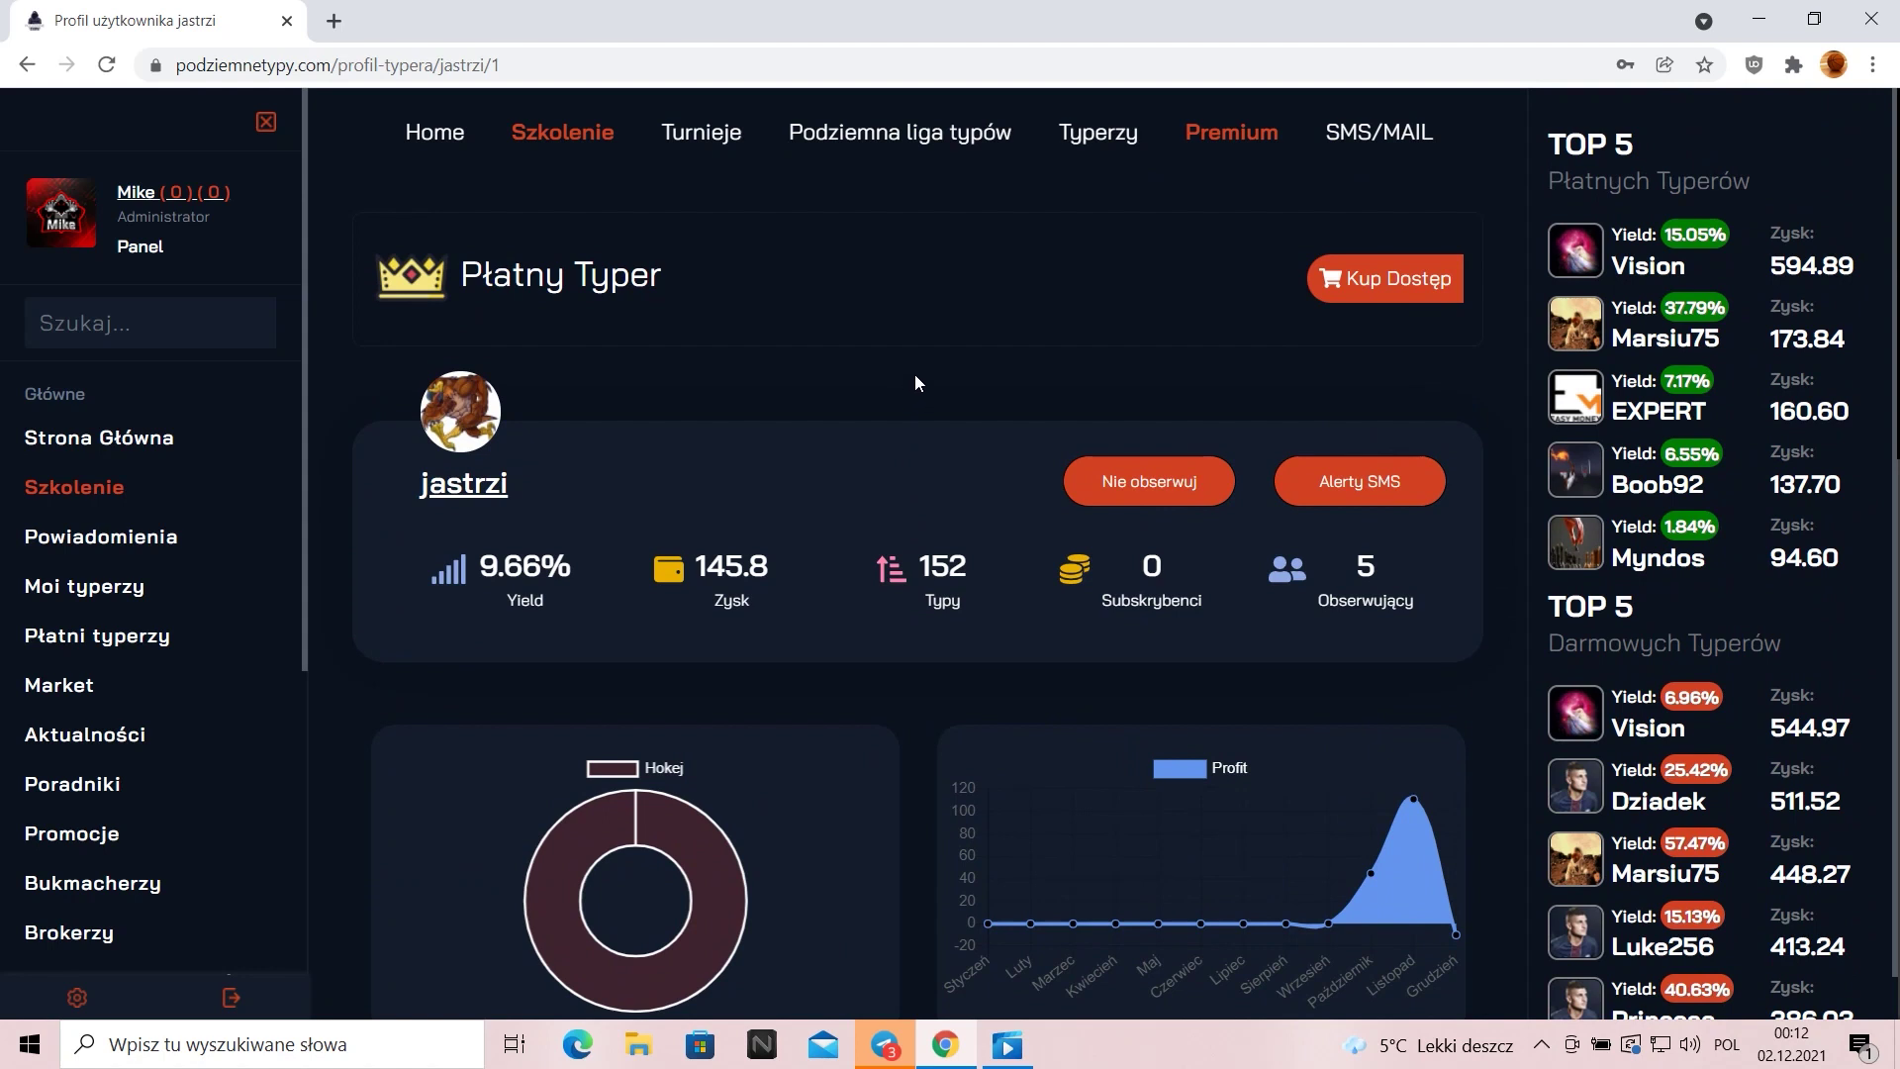
scroll(917, 375, "down", 3)
scroll(917, 376, "down", 3)
scroll(915, 376, "down", 2)
scroll(922, 430, "down", 2)
scroll(928, 492, "up", 5)
scroll(931, 445, "up", 5)
scroll(931, 387, "up", 1)
scroll(913, 460, "down", 7)
Switch jastrzi's tips table to Płatne Typy and review the paid bets.
left_click(1402, 396)
scroll(979, 474, "down", 2)
scroll(978, 474, "down", 2)
scroll(965, 480, "up", 3)
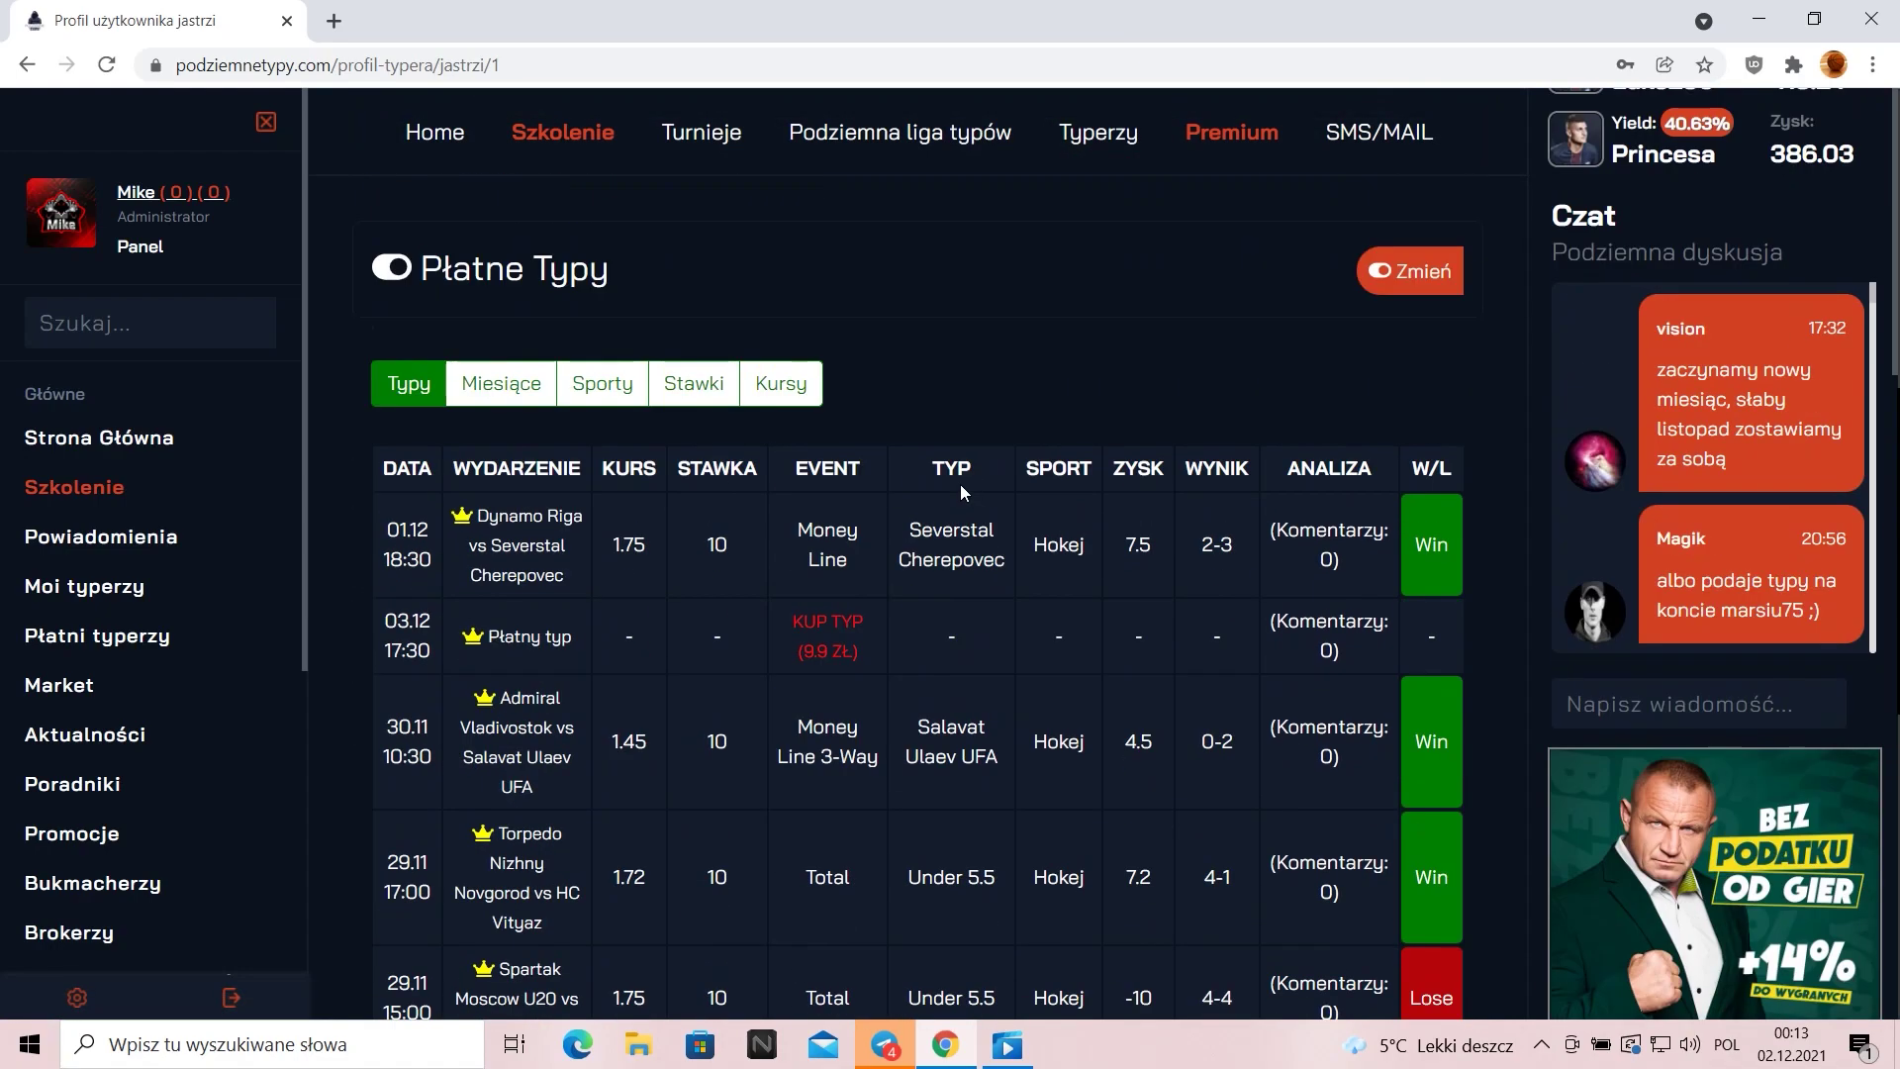
scroll(950, 460, "up", 5)
scroll(909, 387, "up", 1)
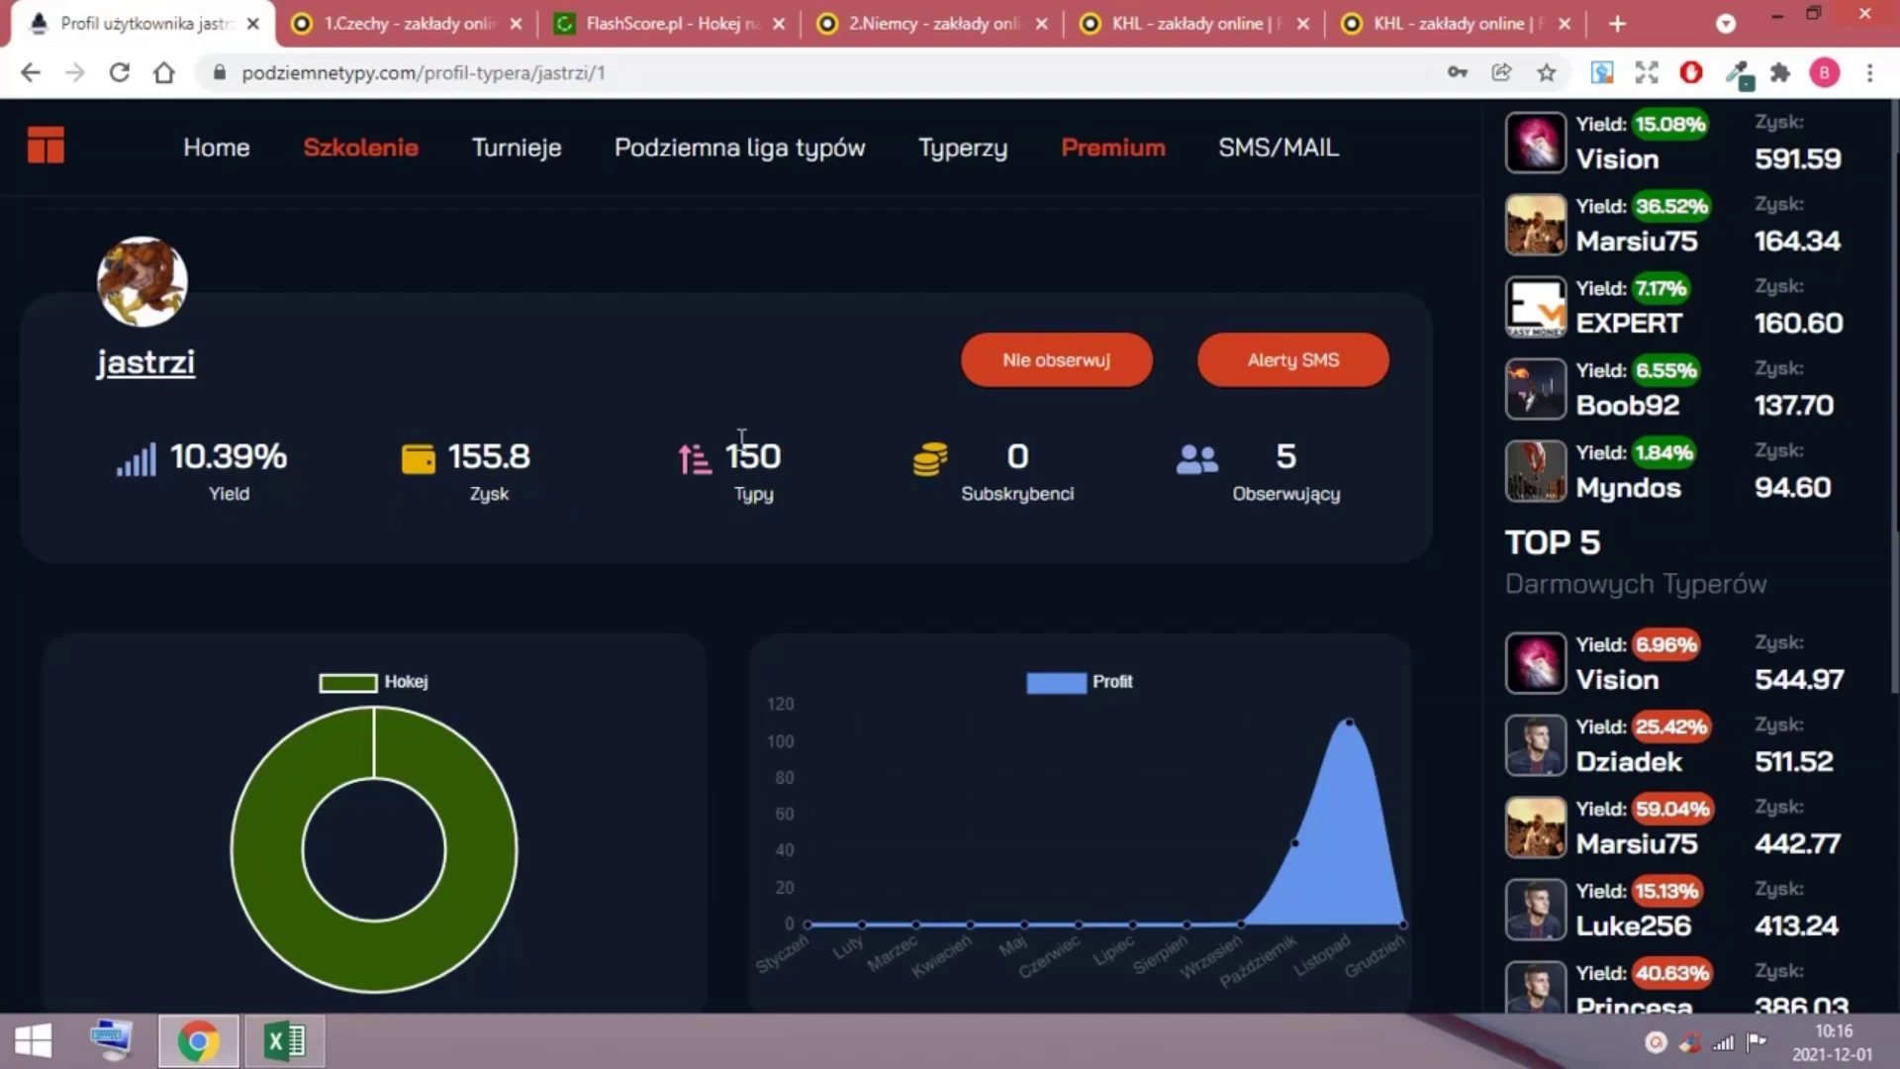
scroll(736, 536, "down", 1)
scroll(759, 511, "down", 3)
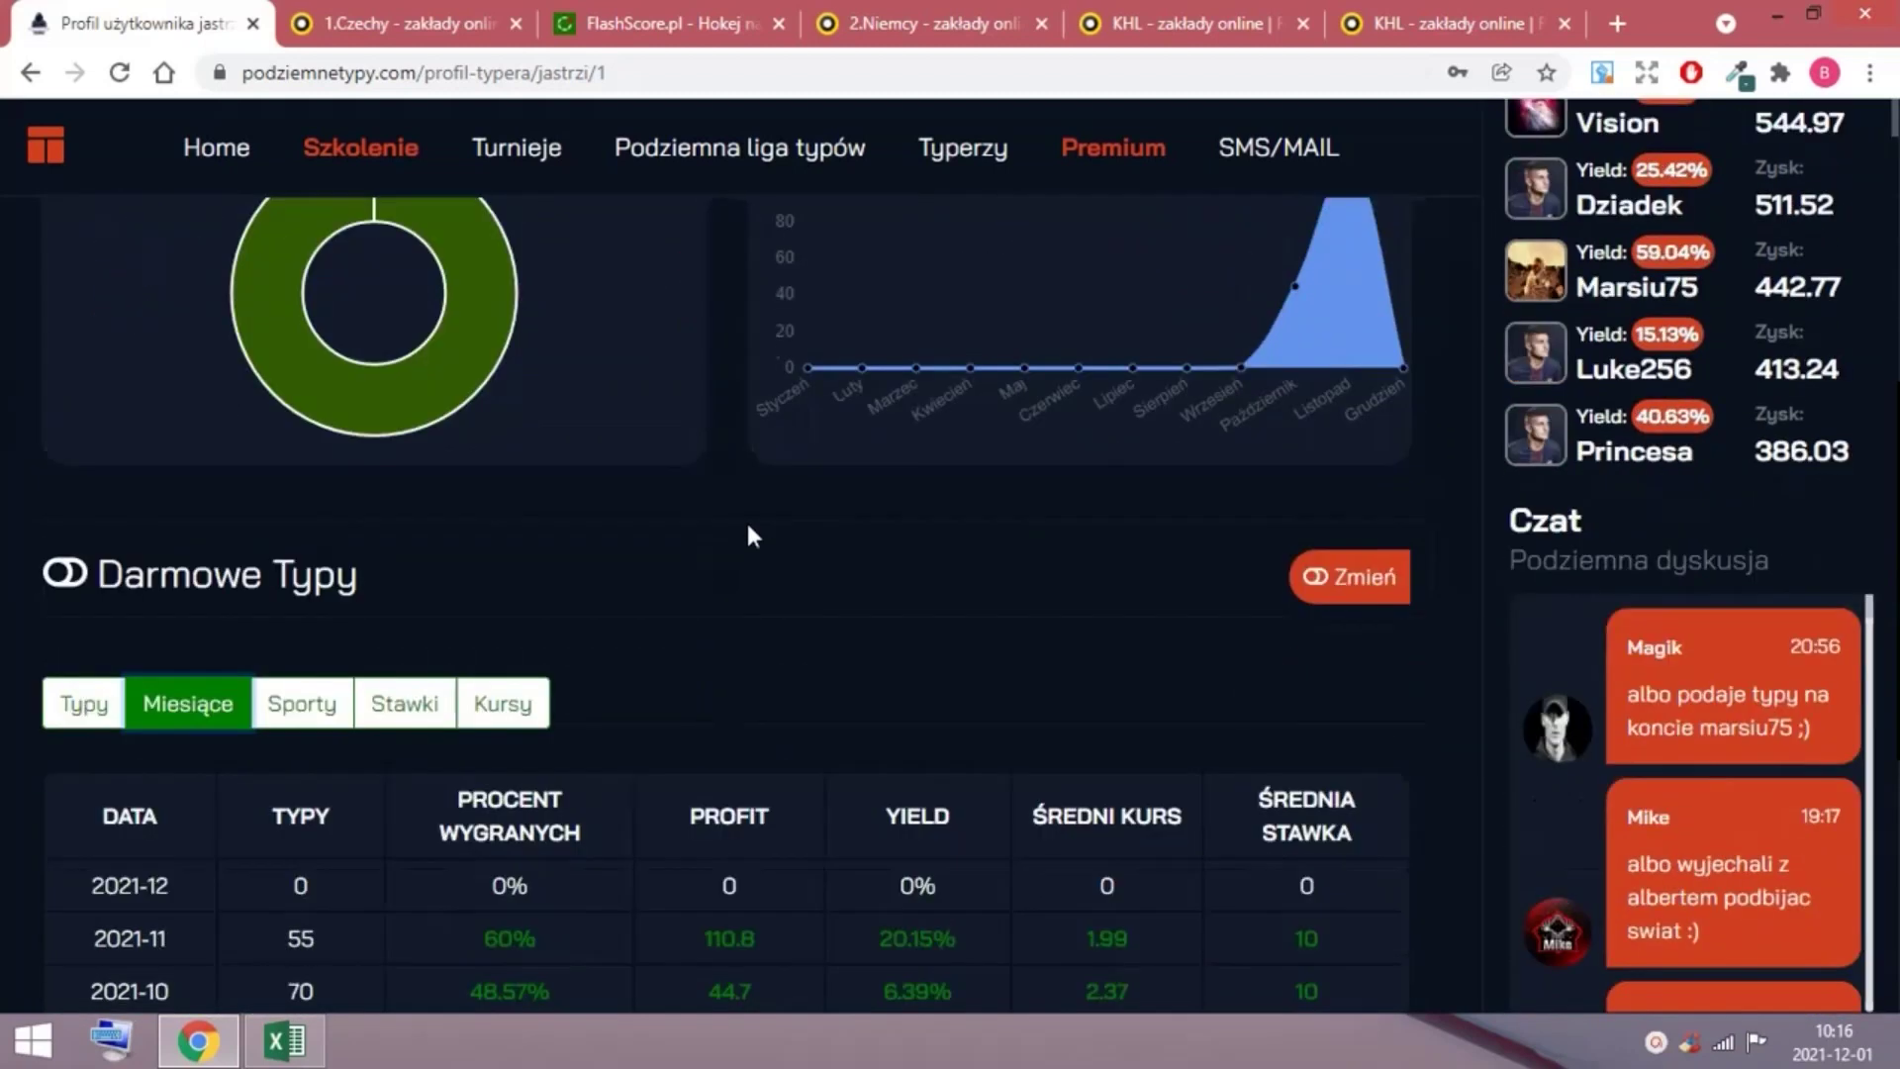
scroll(746, 519, "down", 3)
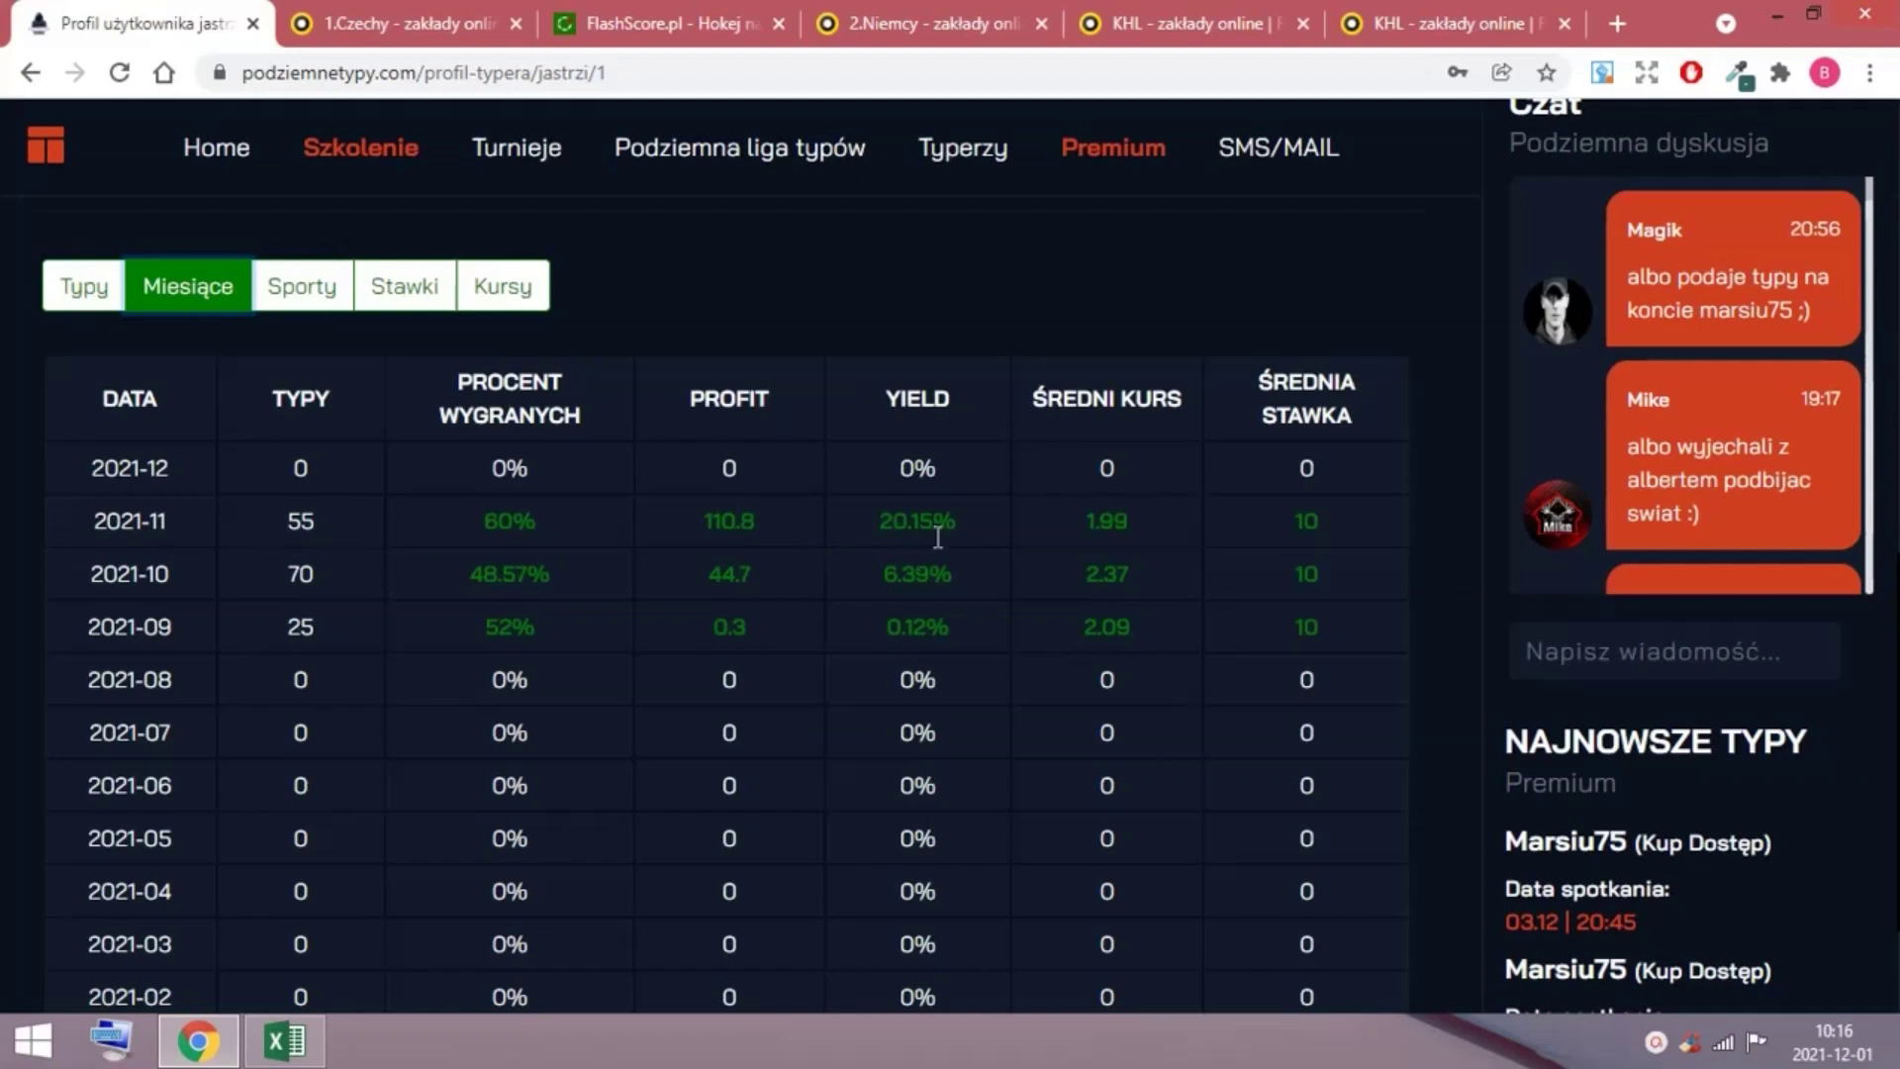
scroll(777, 446, "up", 2)
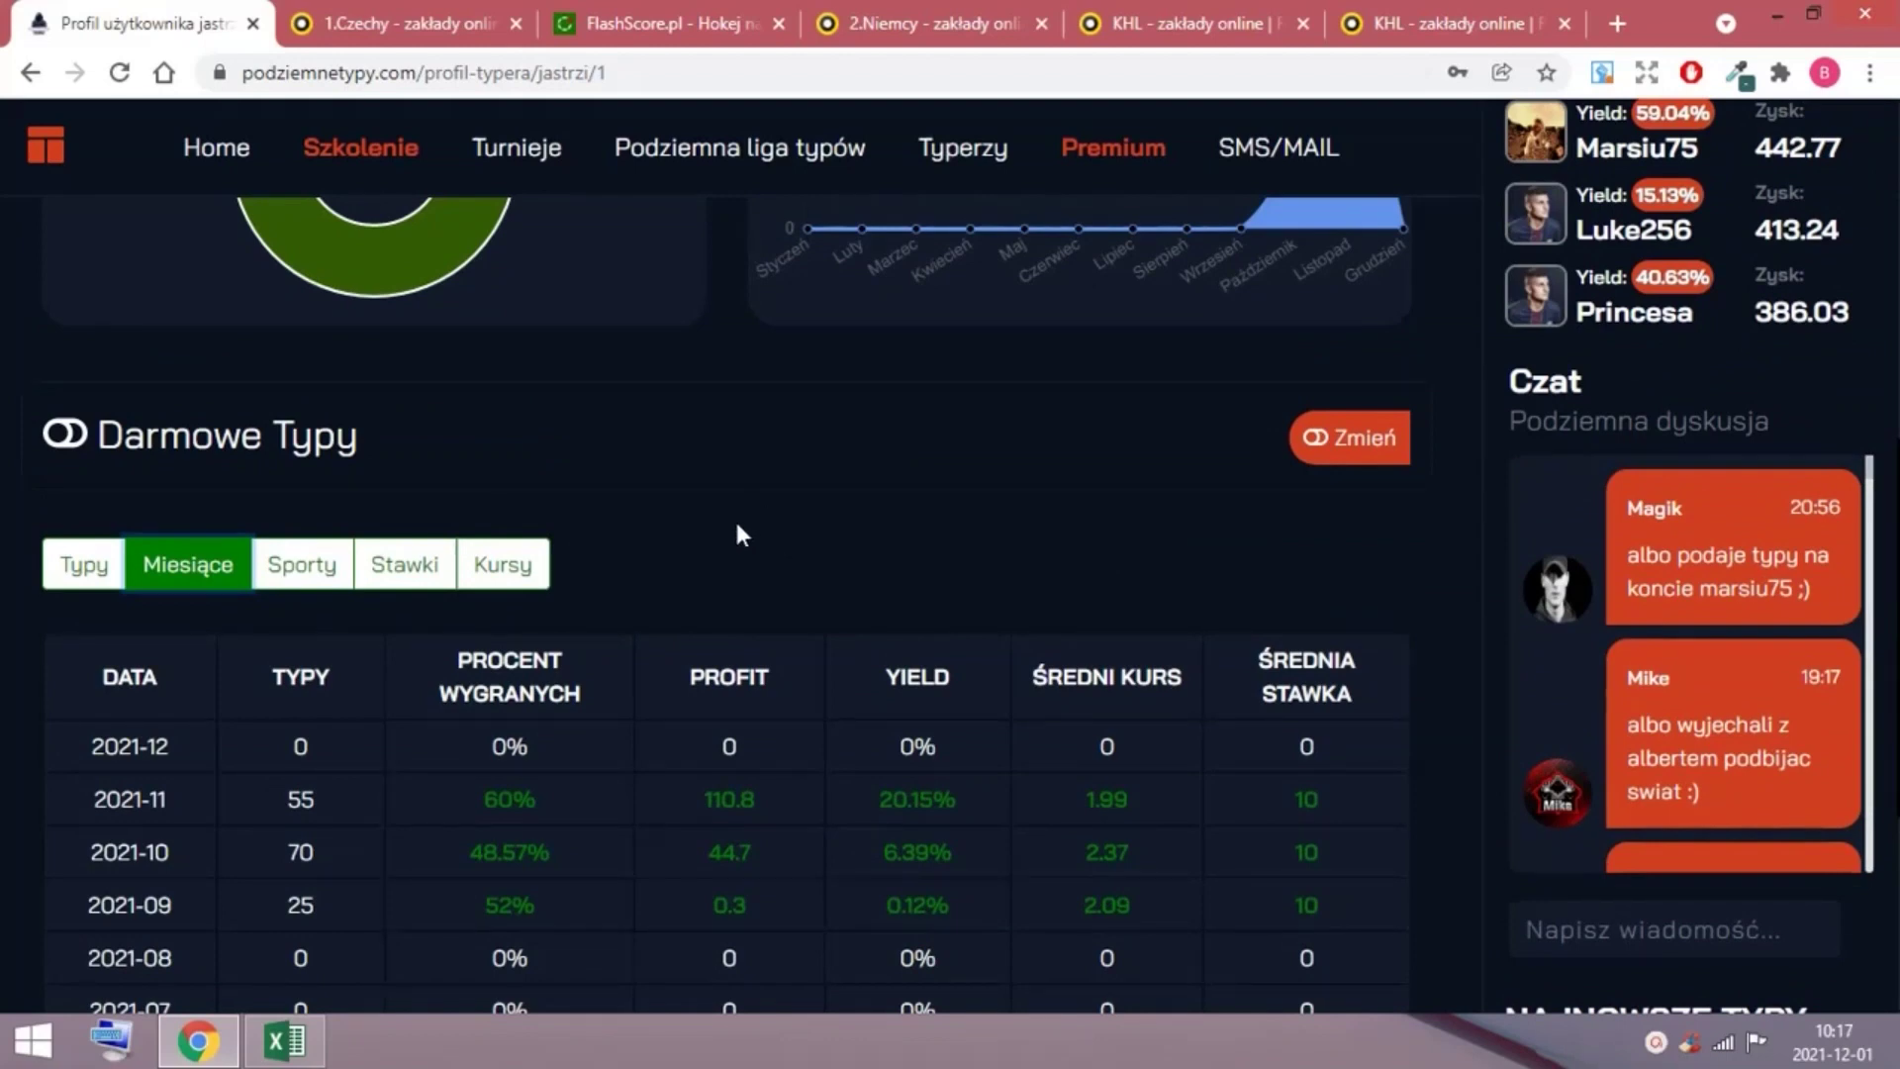
scroll(623, 543, "up", 2)
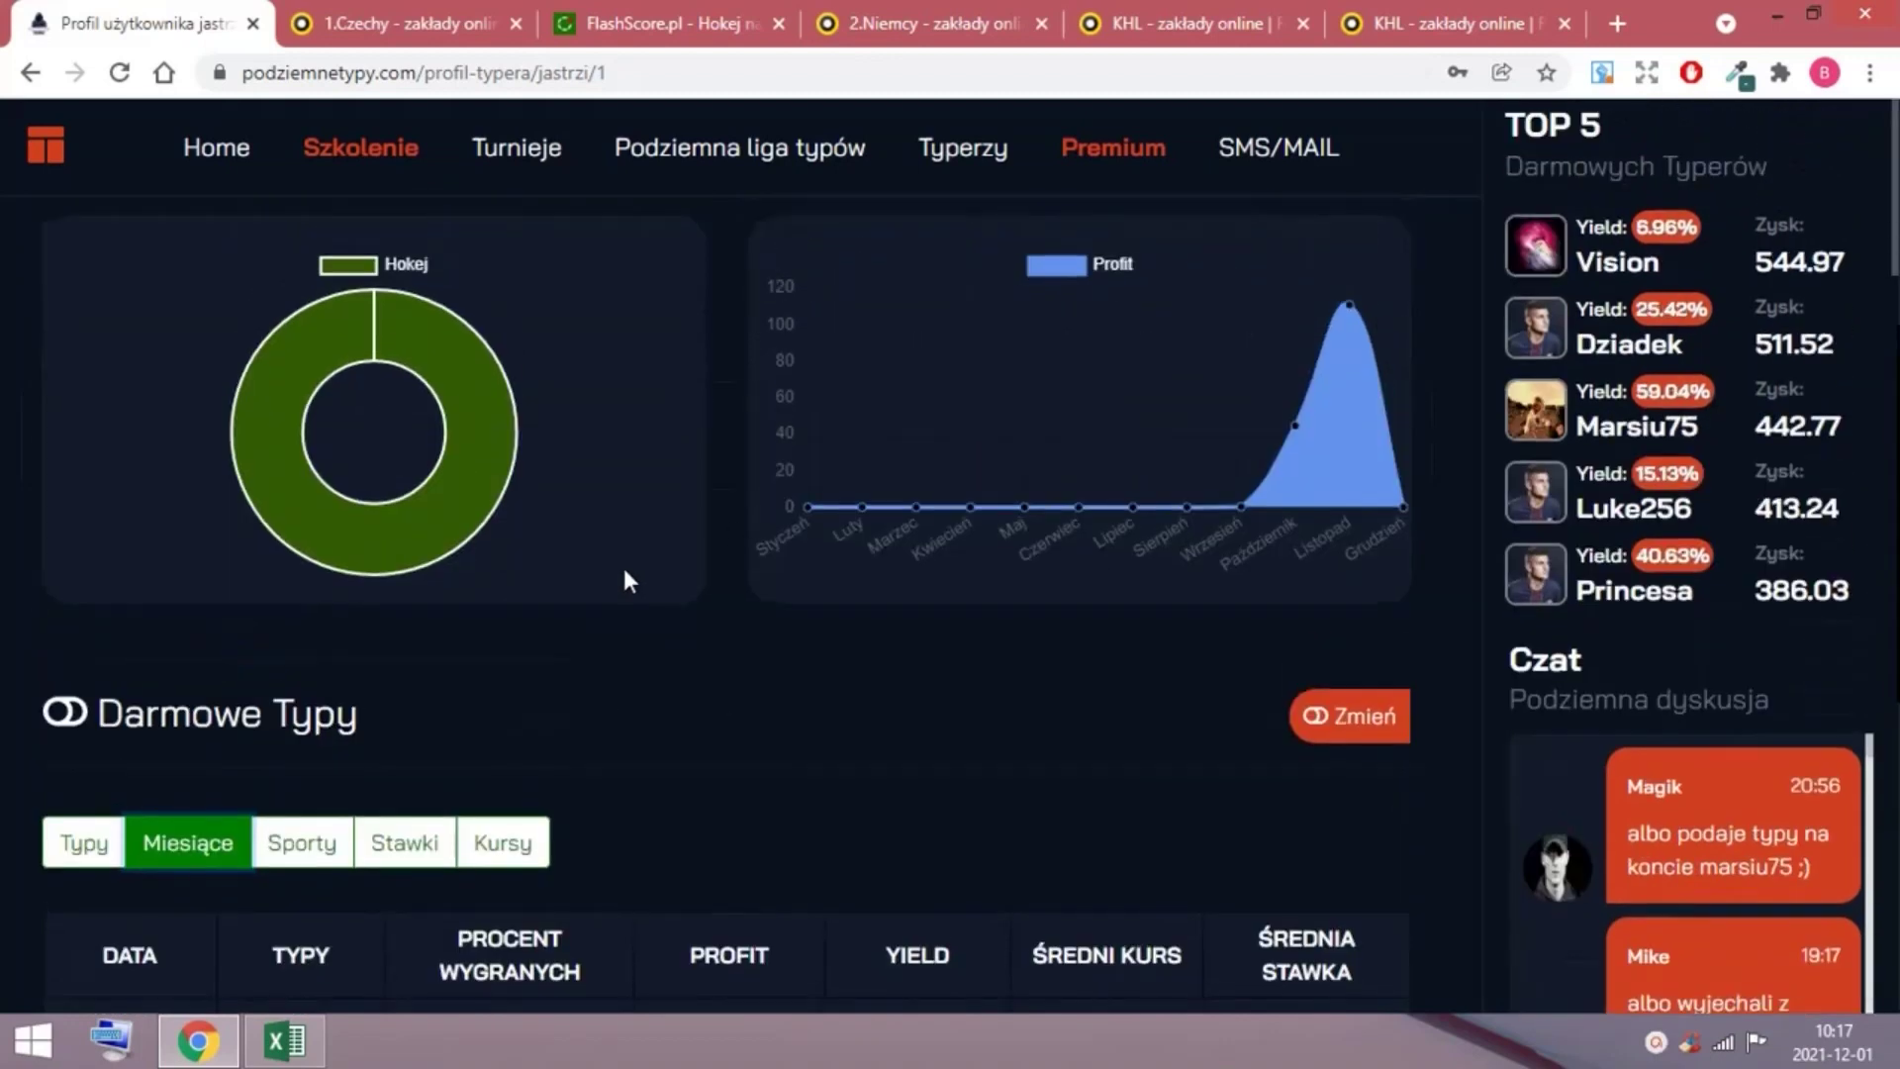
Toggle jastrzi's tip statistics with Zmień from Płatne Typy to Darmowe Typy.
left_click(1337, 718)
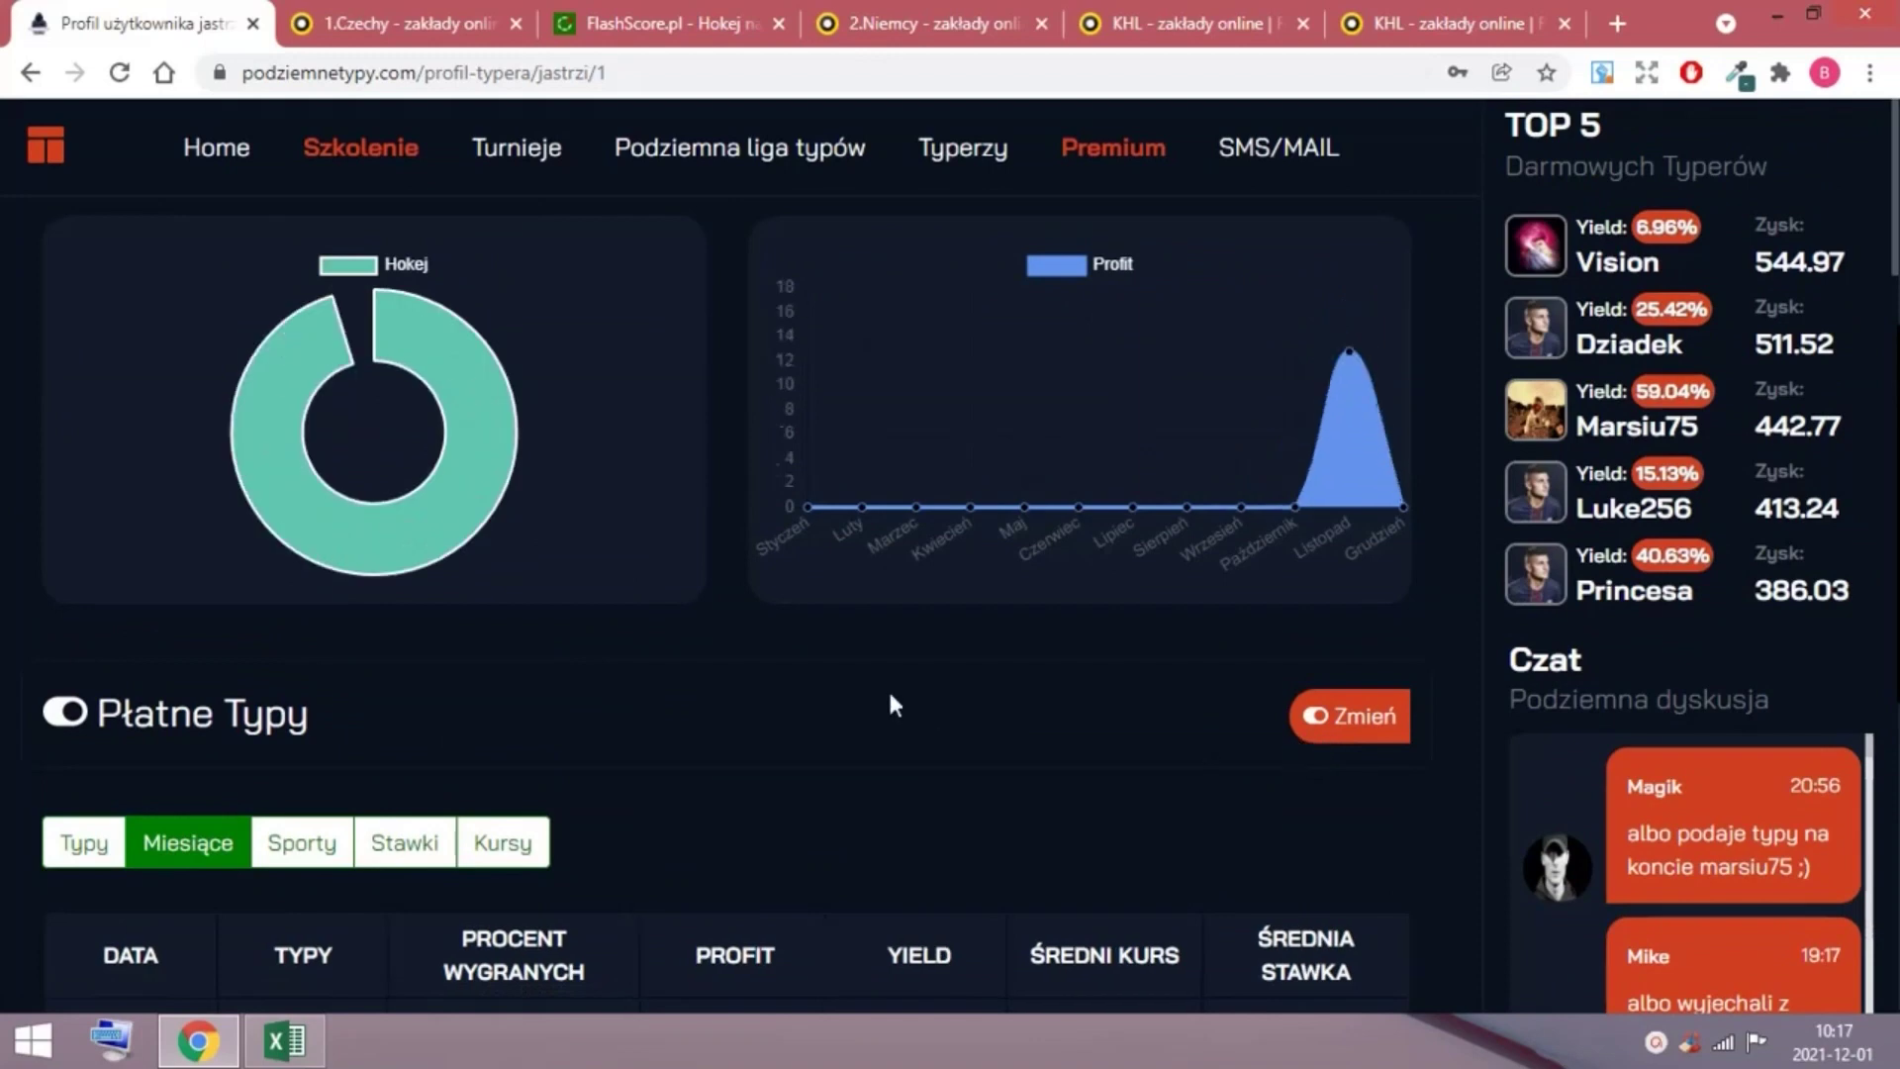
scroll(888, 688, "up", 1)
scroll(889, 703, "up", 1)
scroll(439, 425, "down", 2)
scroll(417, 540, "up", 2)
scroll(578, 361, "down", 2)
scroll(738, 396, "down", 1)
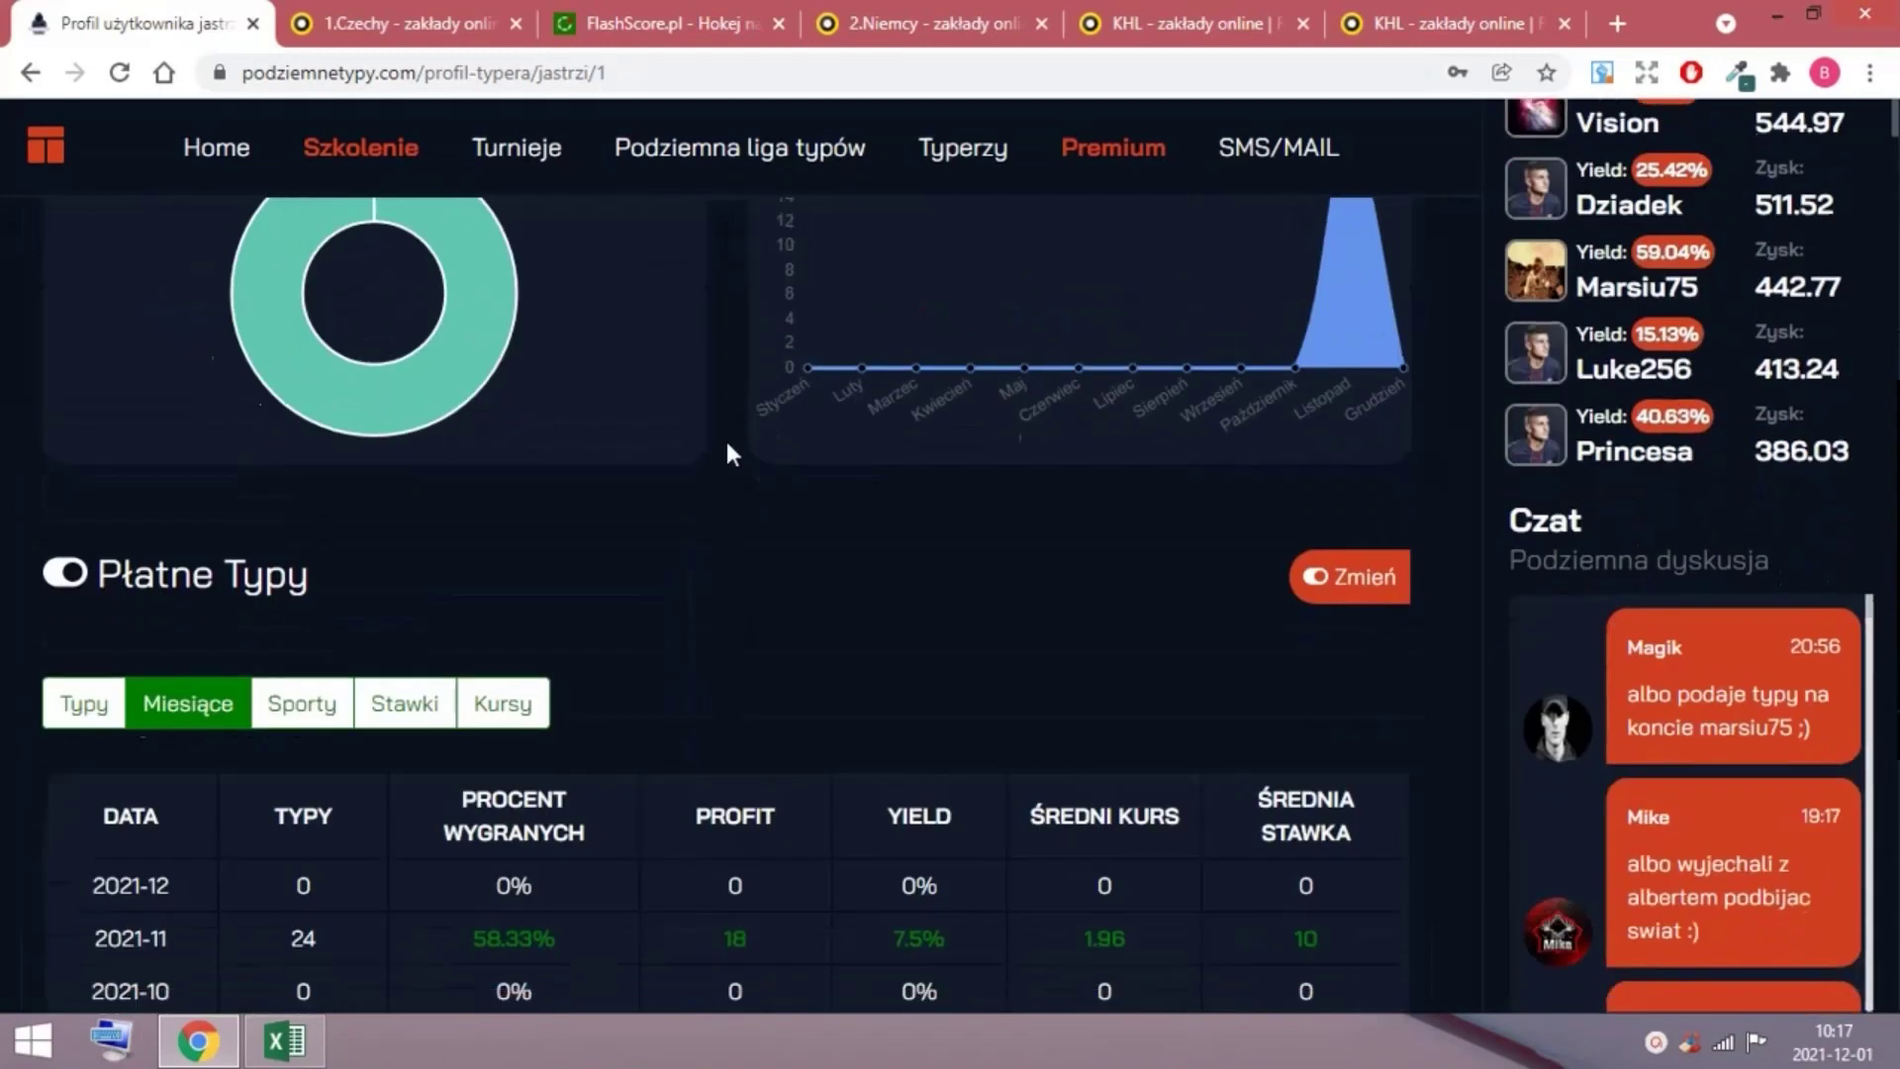
scroll(727, 443, "up", 1)
scroll(728, 451, "up", 1)
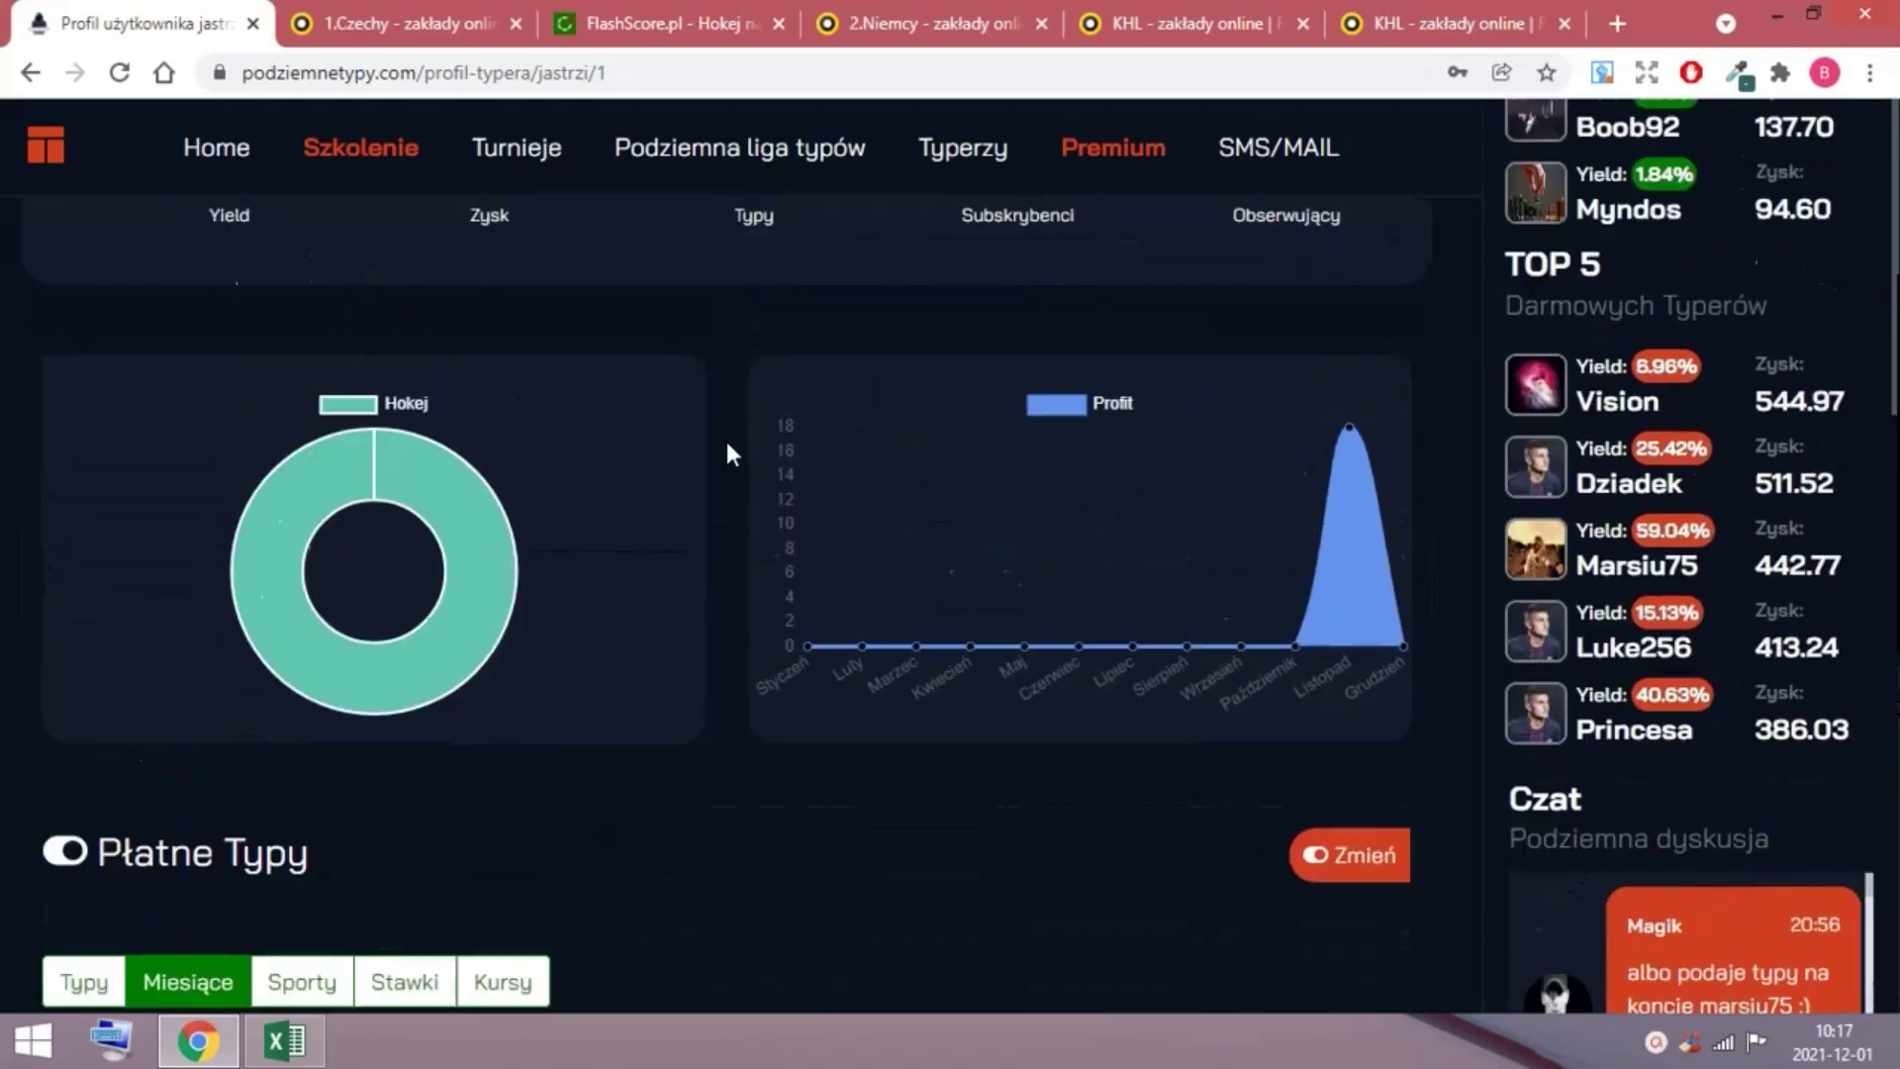
scroll(655, 466, "up", 1)
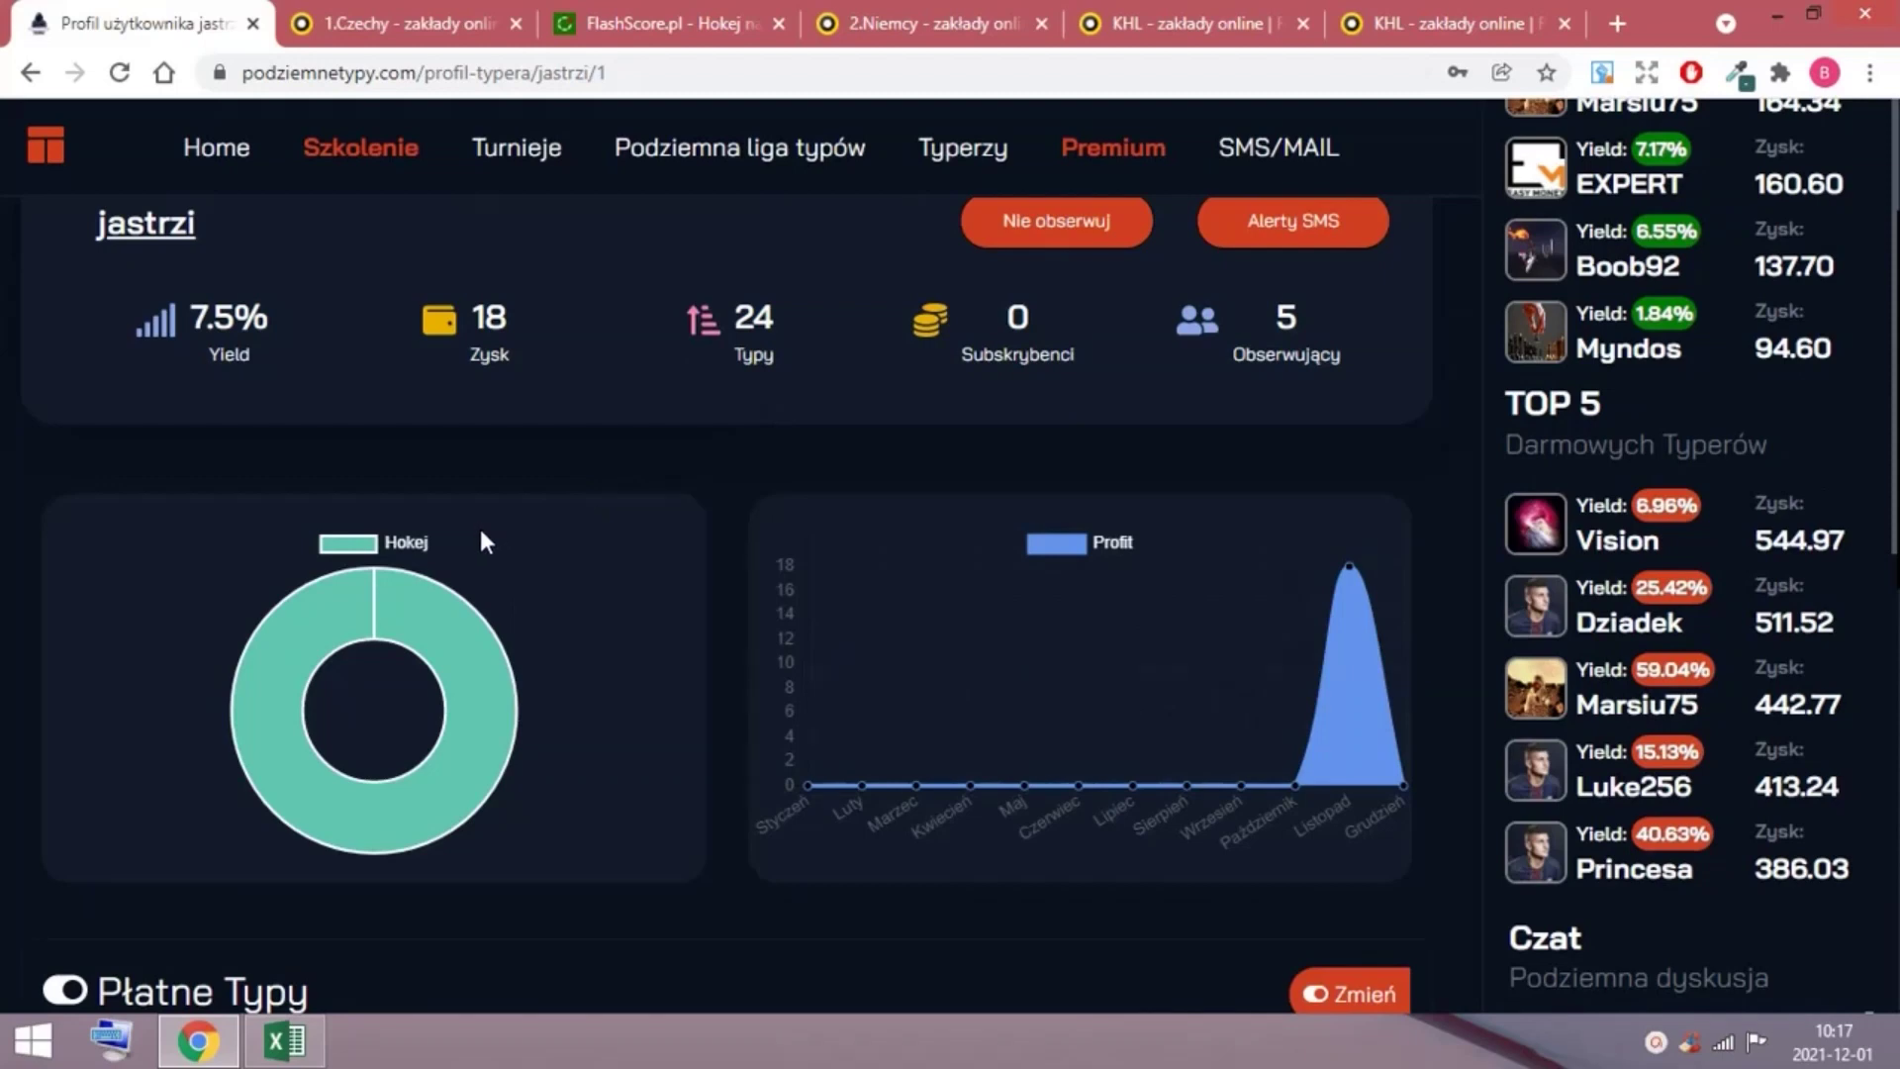
mouse_move(423, 597)
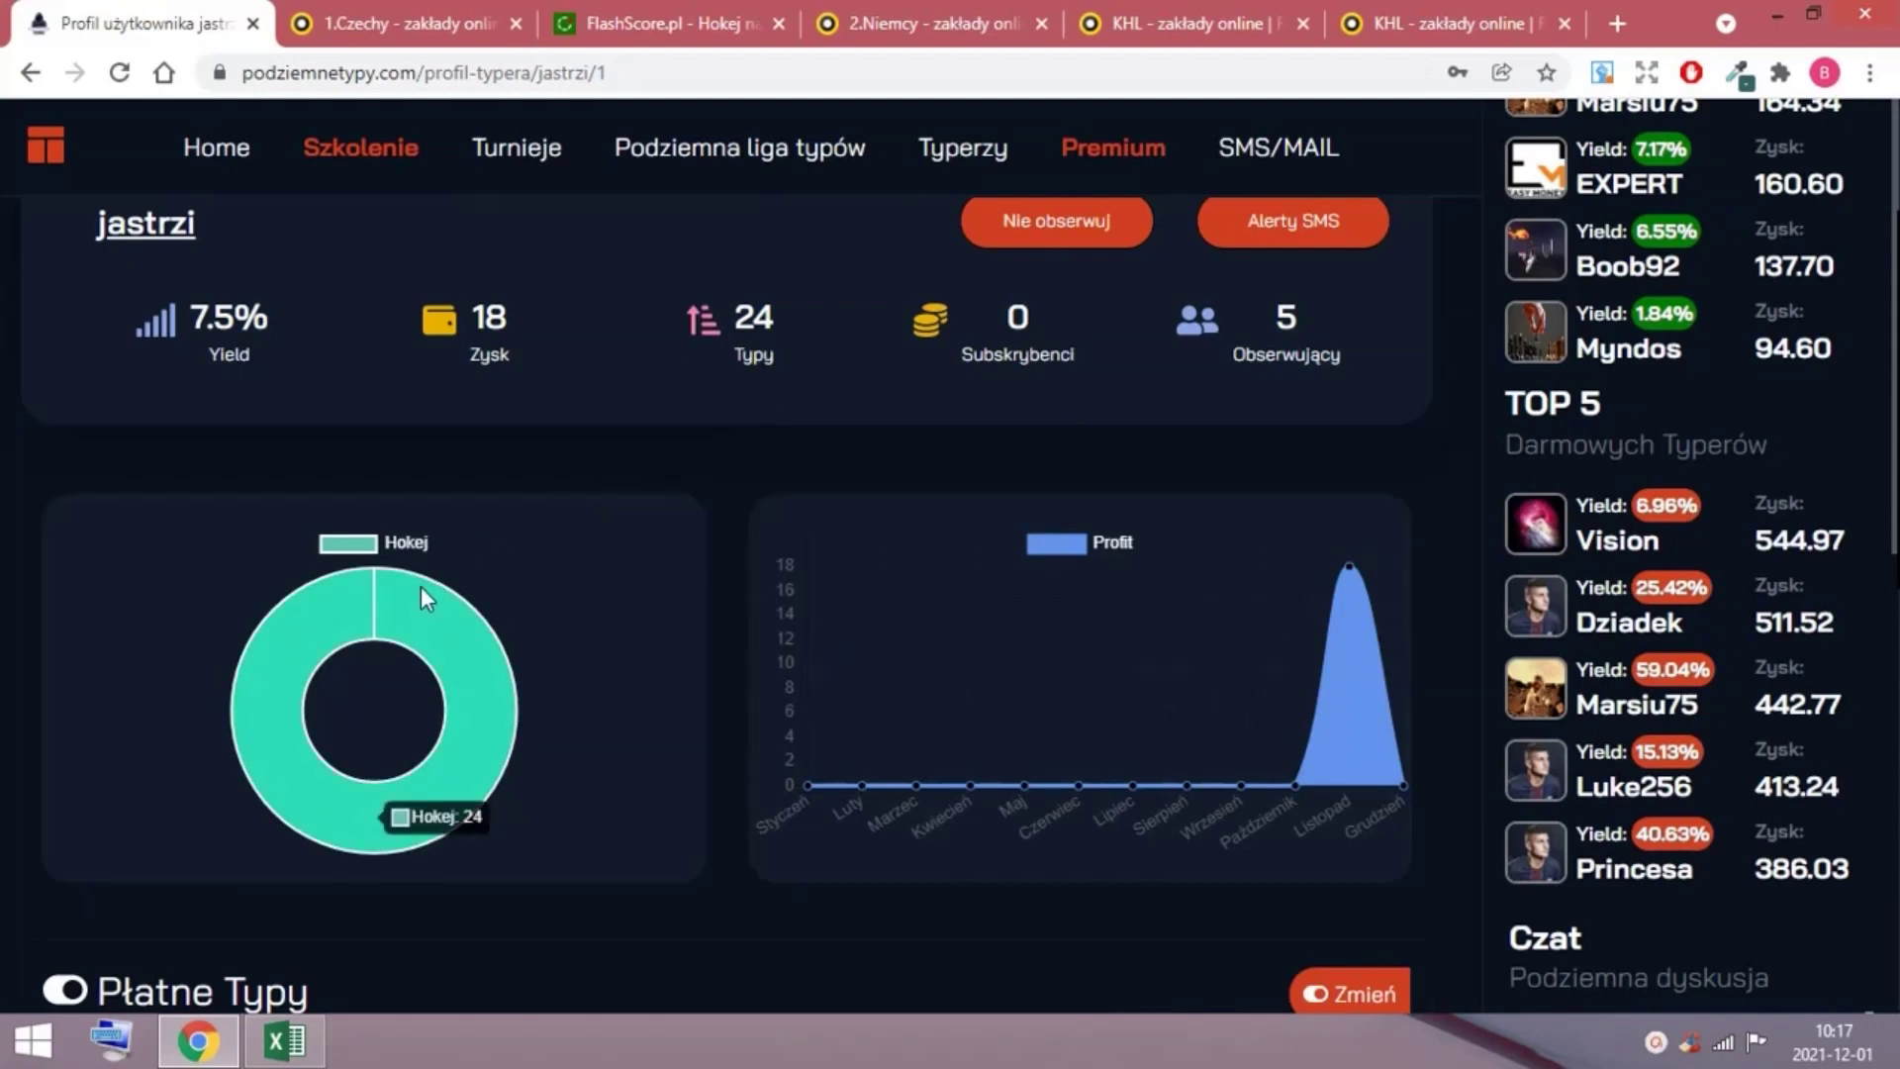
scroll(536, 531, "down", 2)
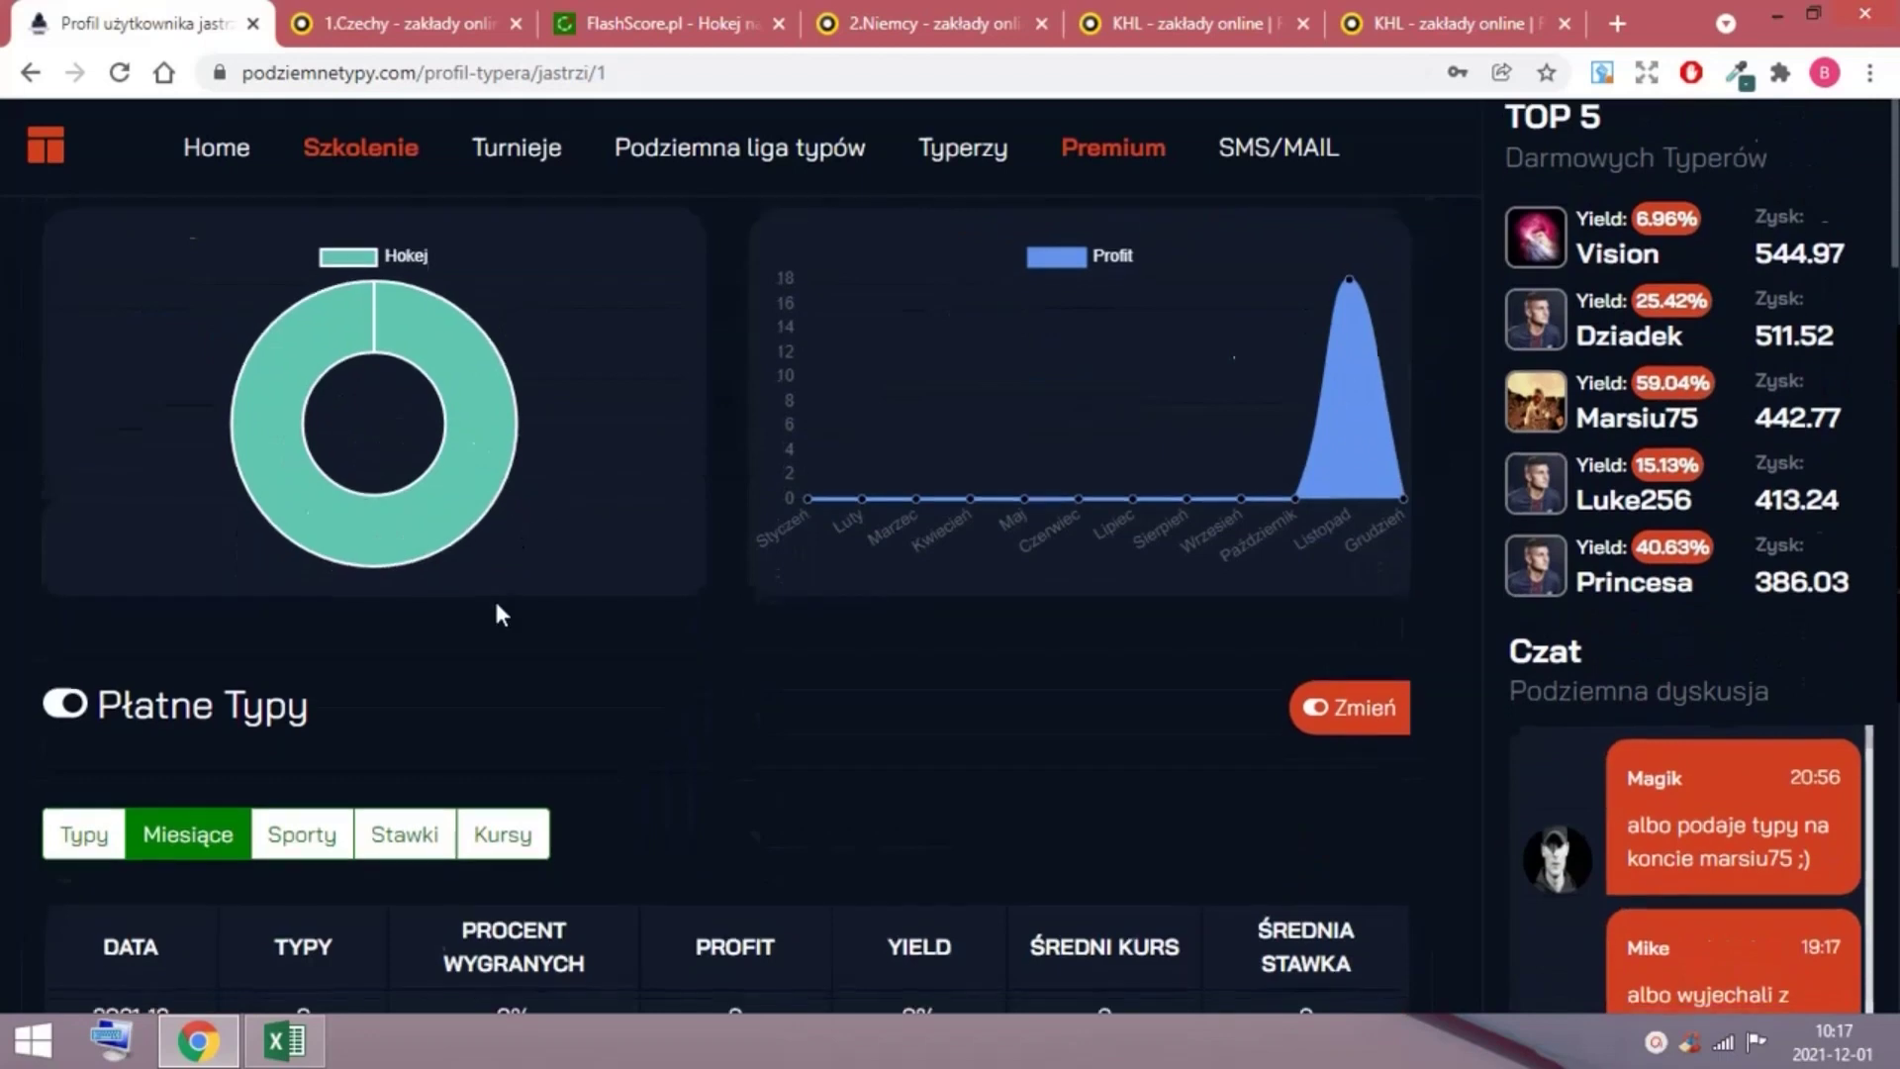
scroll(496, 611, "down", 1)
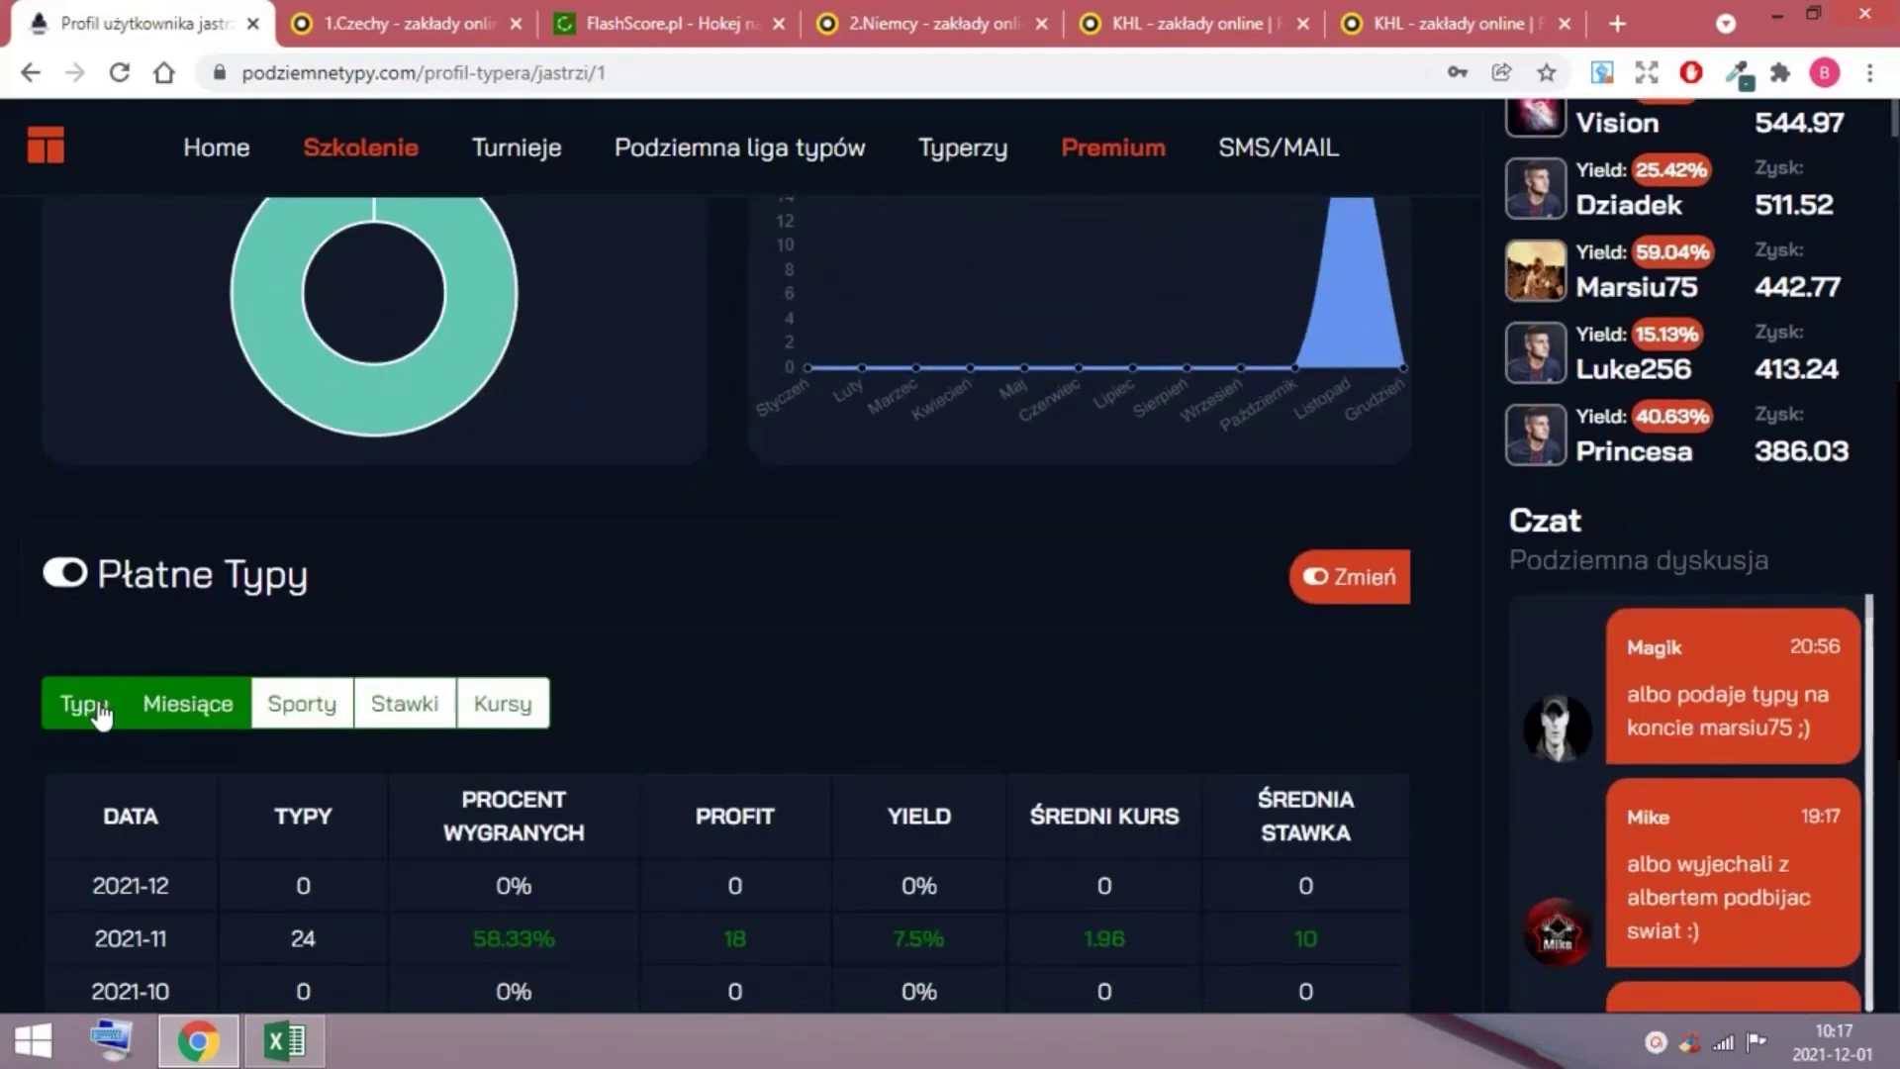
left_click(1318, 582)
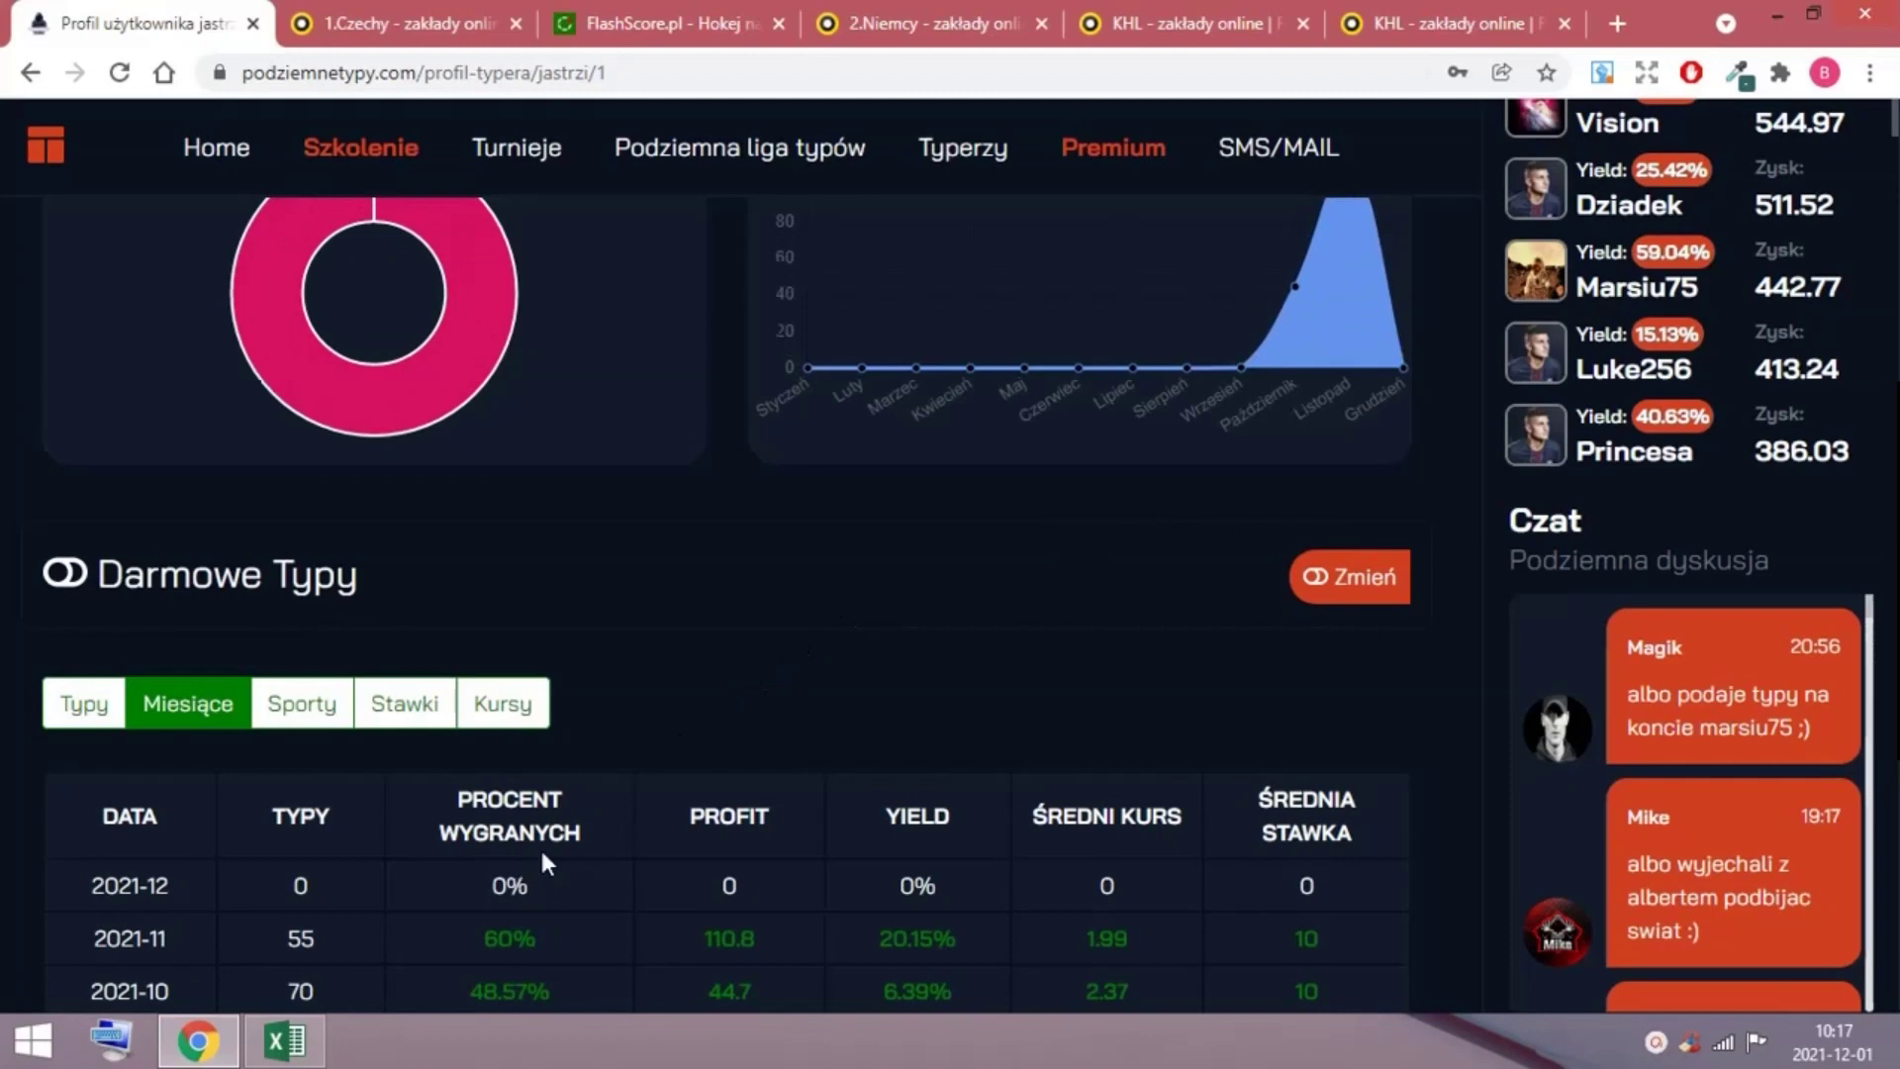
scroll(553, 834, "up", 2)
scroll(551, 844, "up", 2)
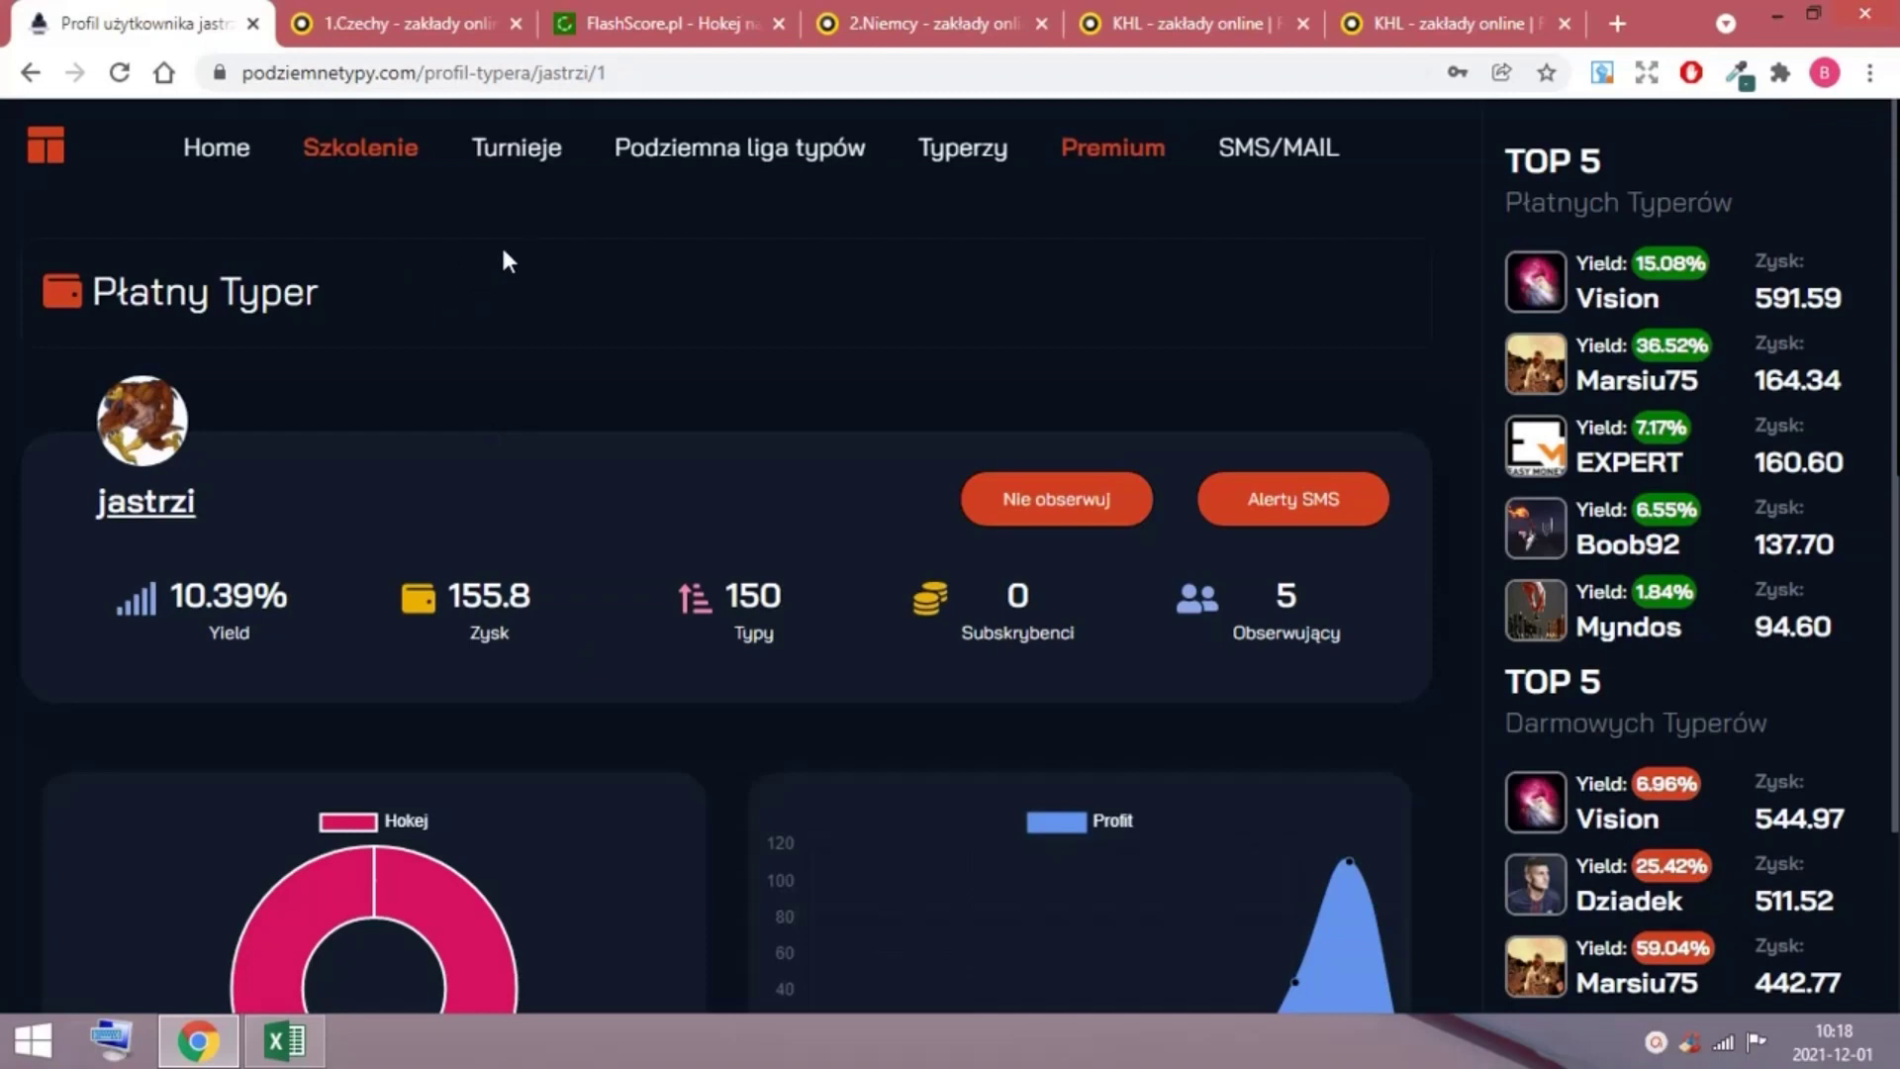
scroll(419, 490, "down", 2)
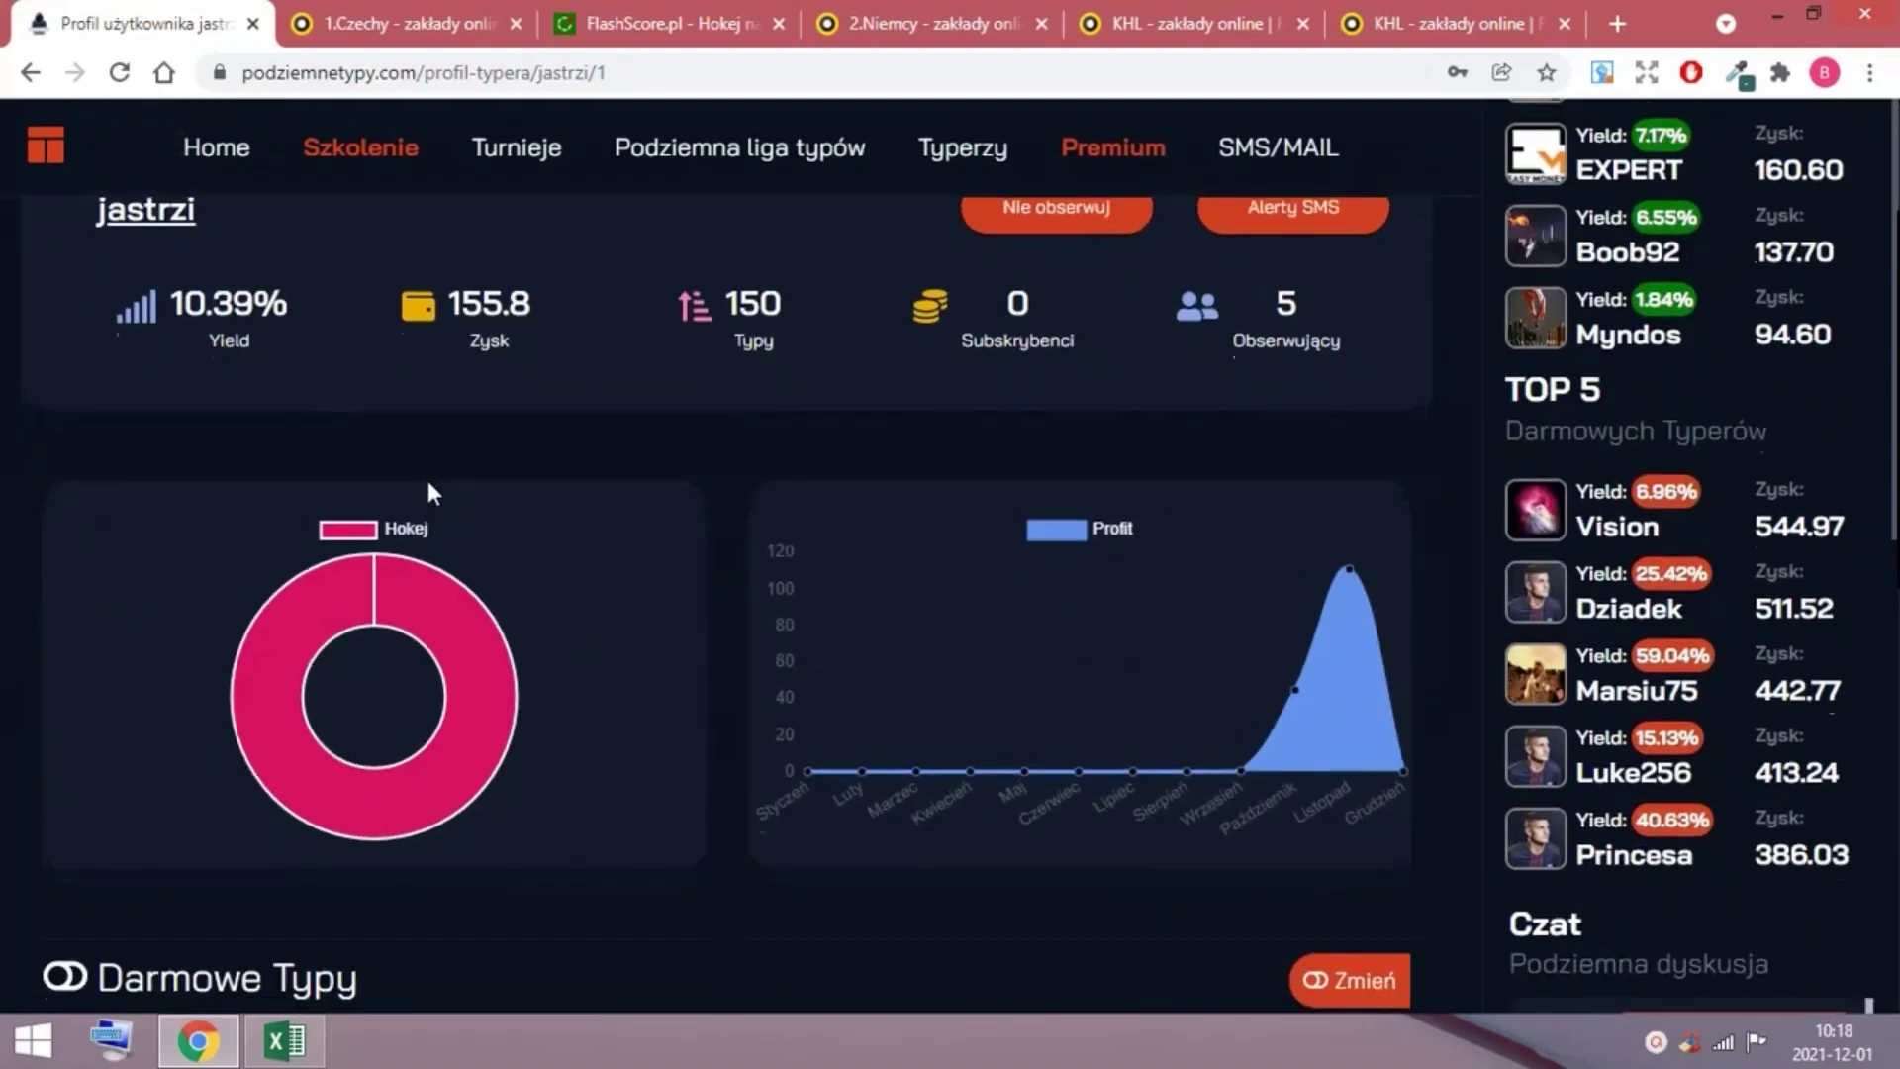
scroll(475, 503, "down", 4)
scroll(415, 476, "down", 2)
Show jastrzi's Darmowe Typy on the Typy tab as individual bets.
left_click(85, 287)
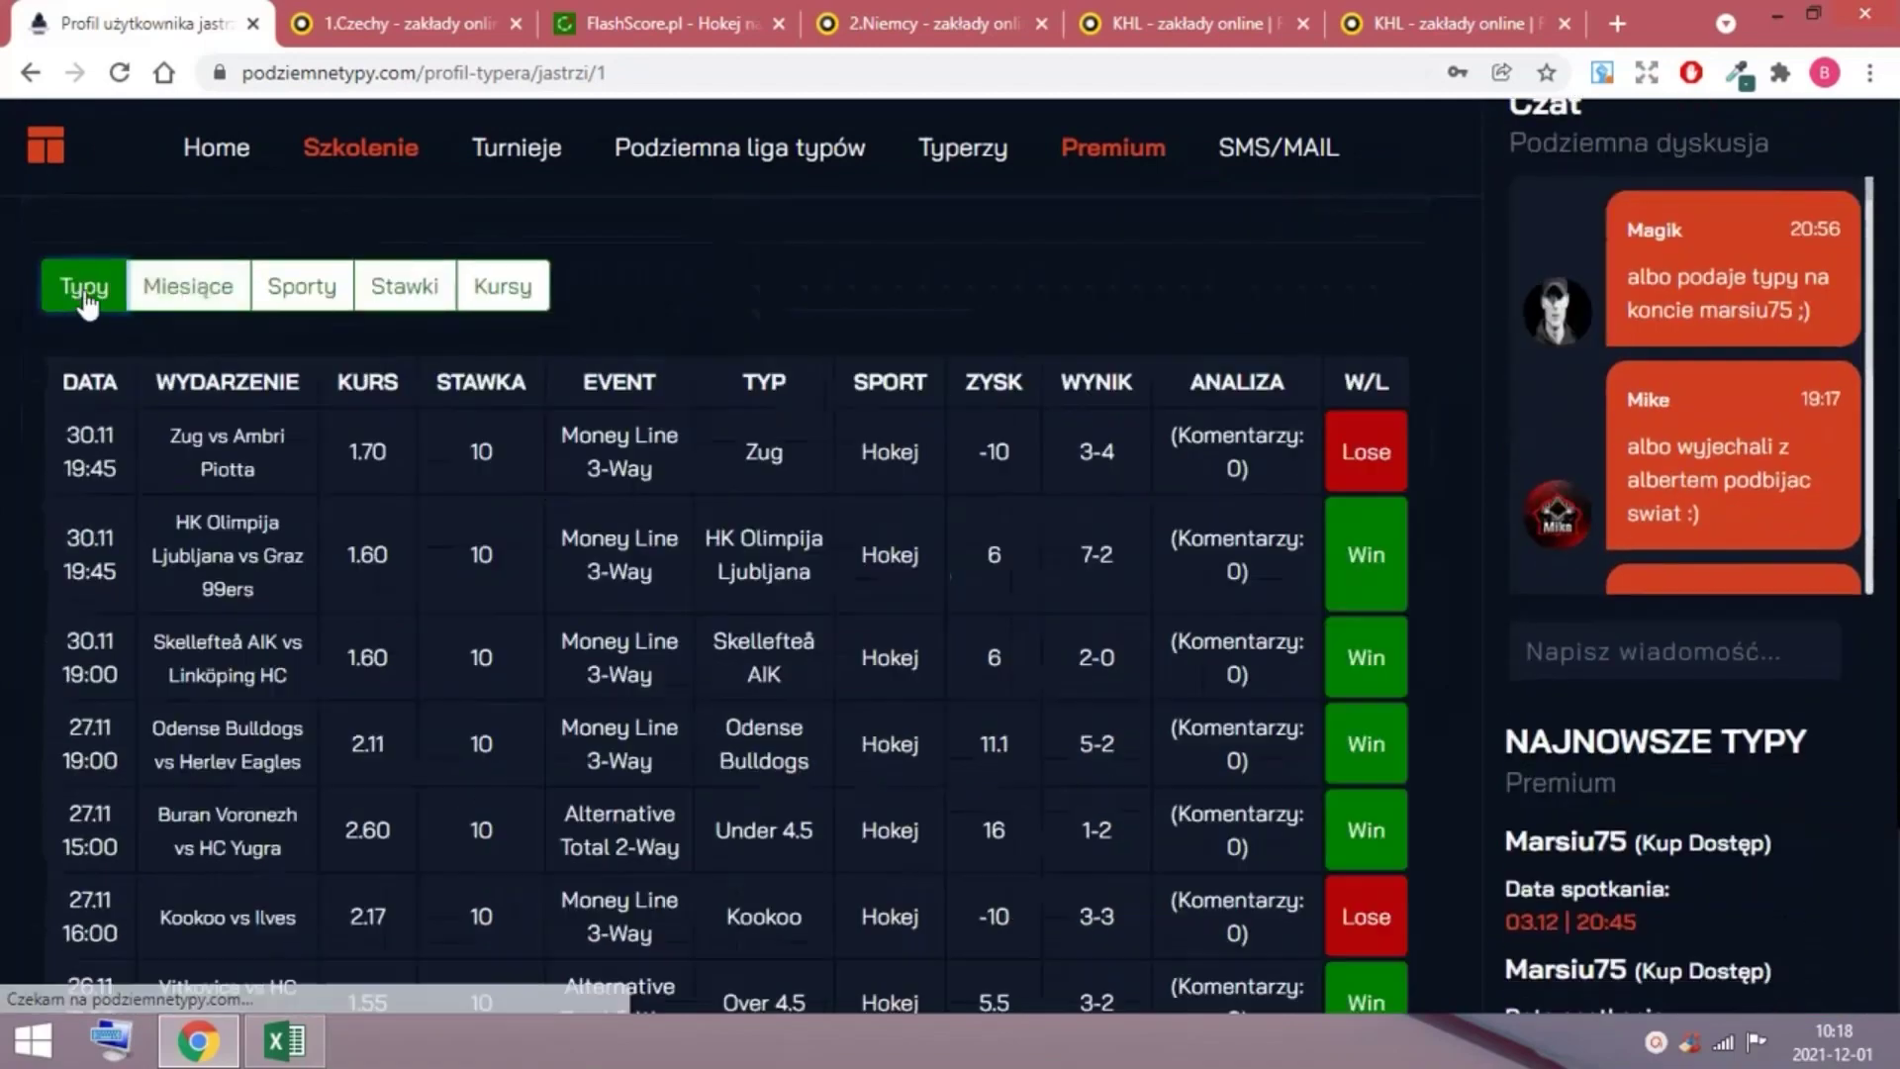
scroll(661, 513, "up", 3)
scroll(653, 509, "up", 4)
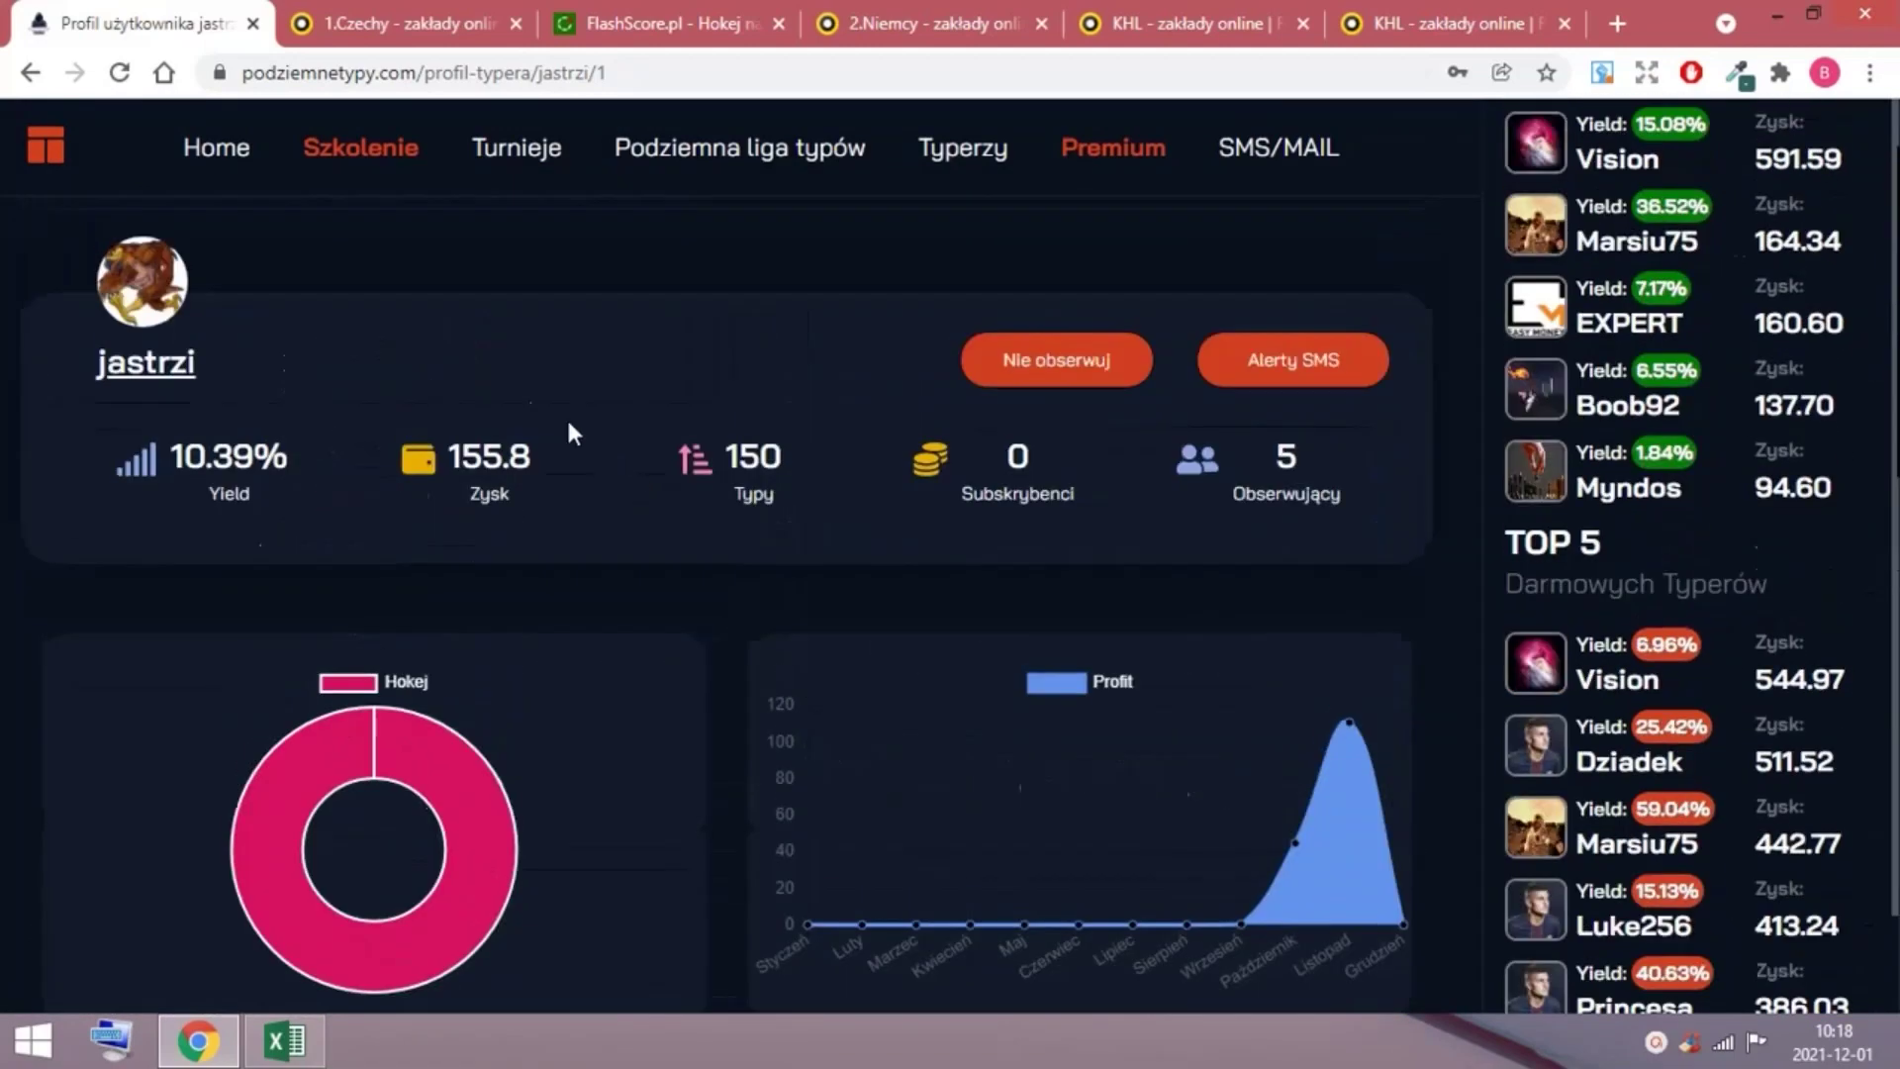
scroll(600, 438, "up", 1)
scroll(572, 410, "down", 1)
scroll(636, 377, "up", 1)
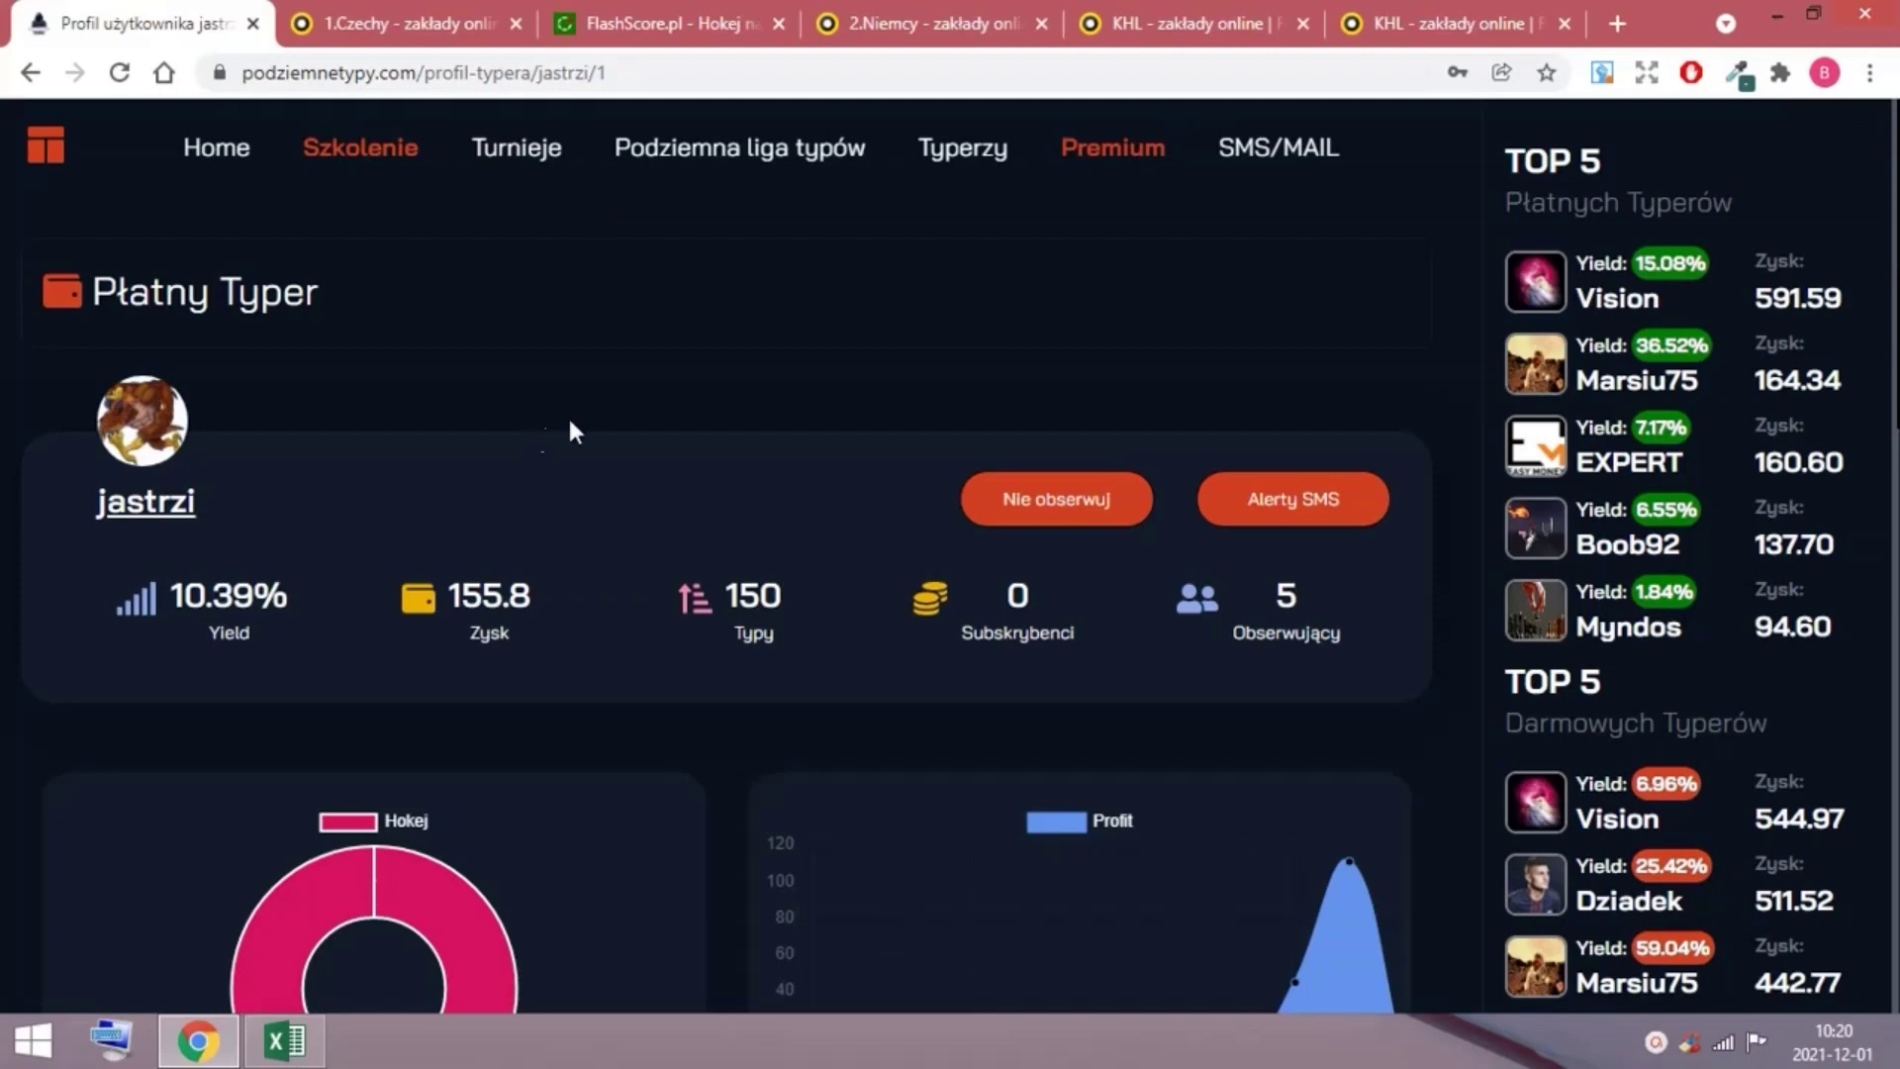
scroll(572, 427, "down", 3)
scroll(581, 424, "down", 2)
scroll(555, 467, "up", 1)
scroll(501, 556, "up", 3)
Review the 1.Czechy 'Liczba goli' odds on Fortuna and return to the page top.
left_click(389, 10)
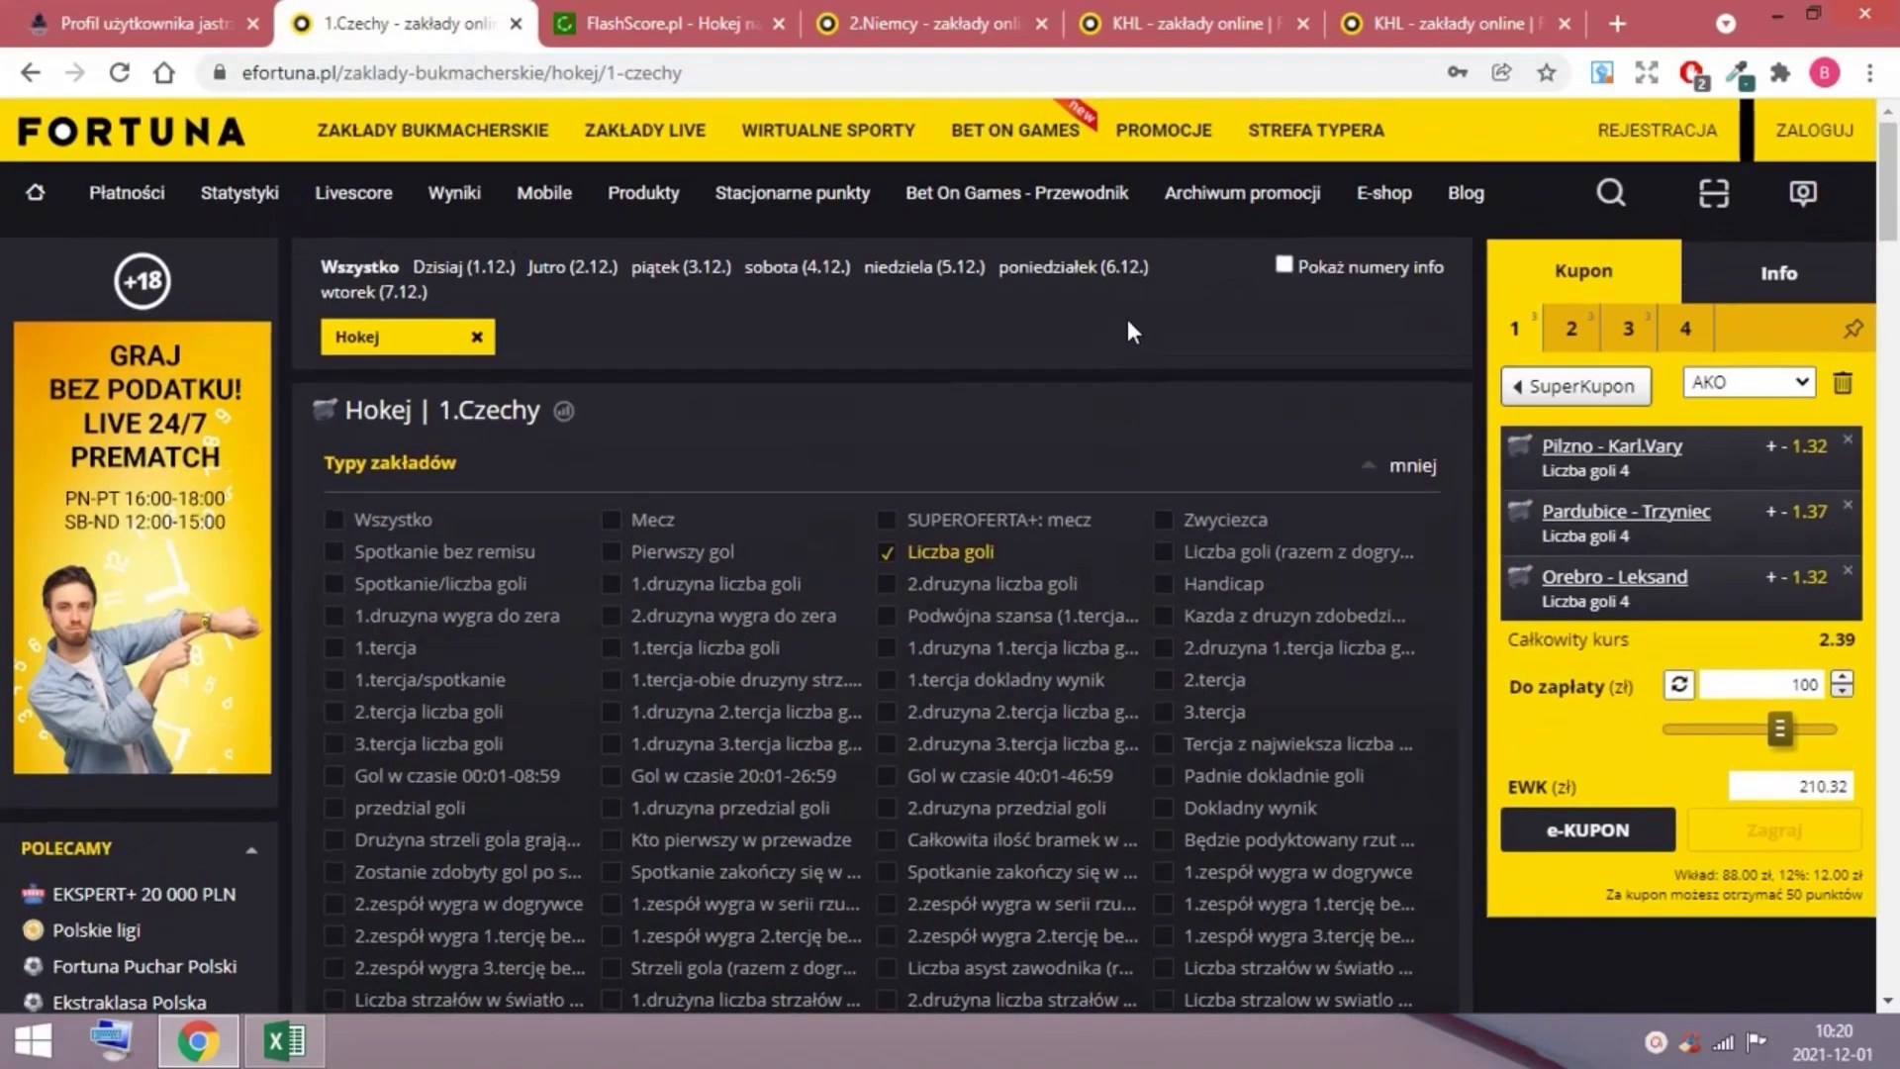
scroll(1111, 318, "down", 1)
scroll(991, 335, "down", 1)
scroll(964, 357, "up", 3)
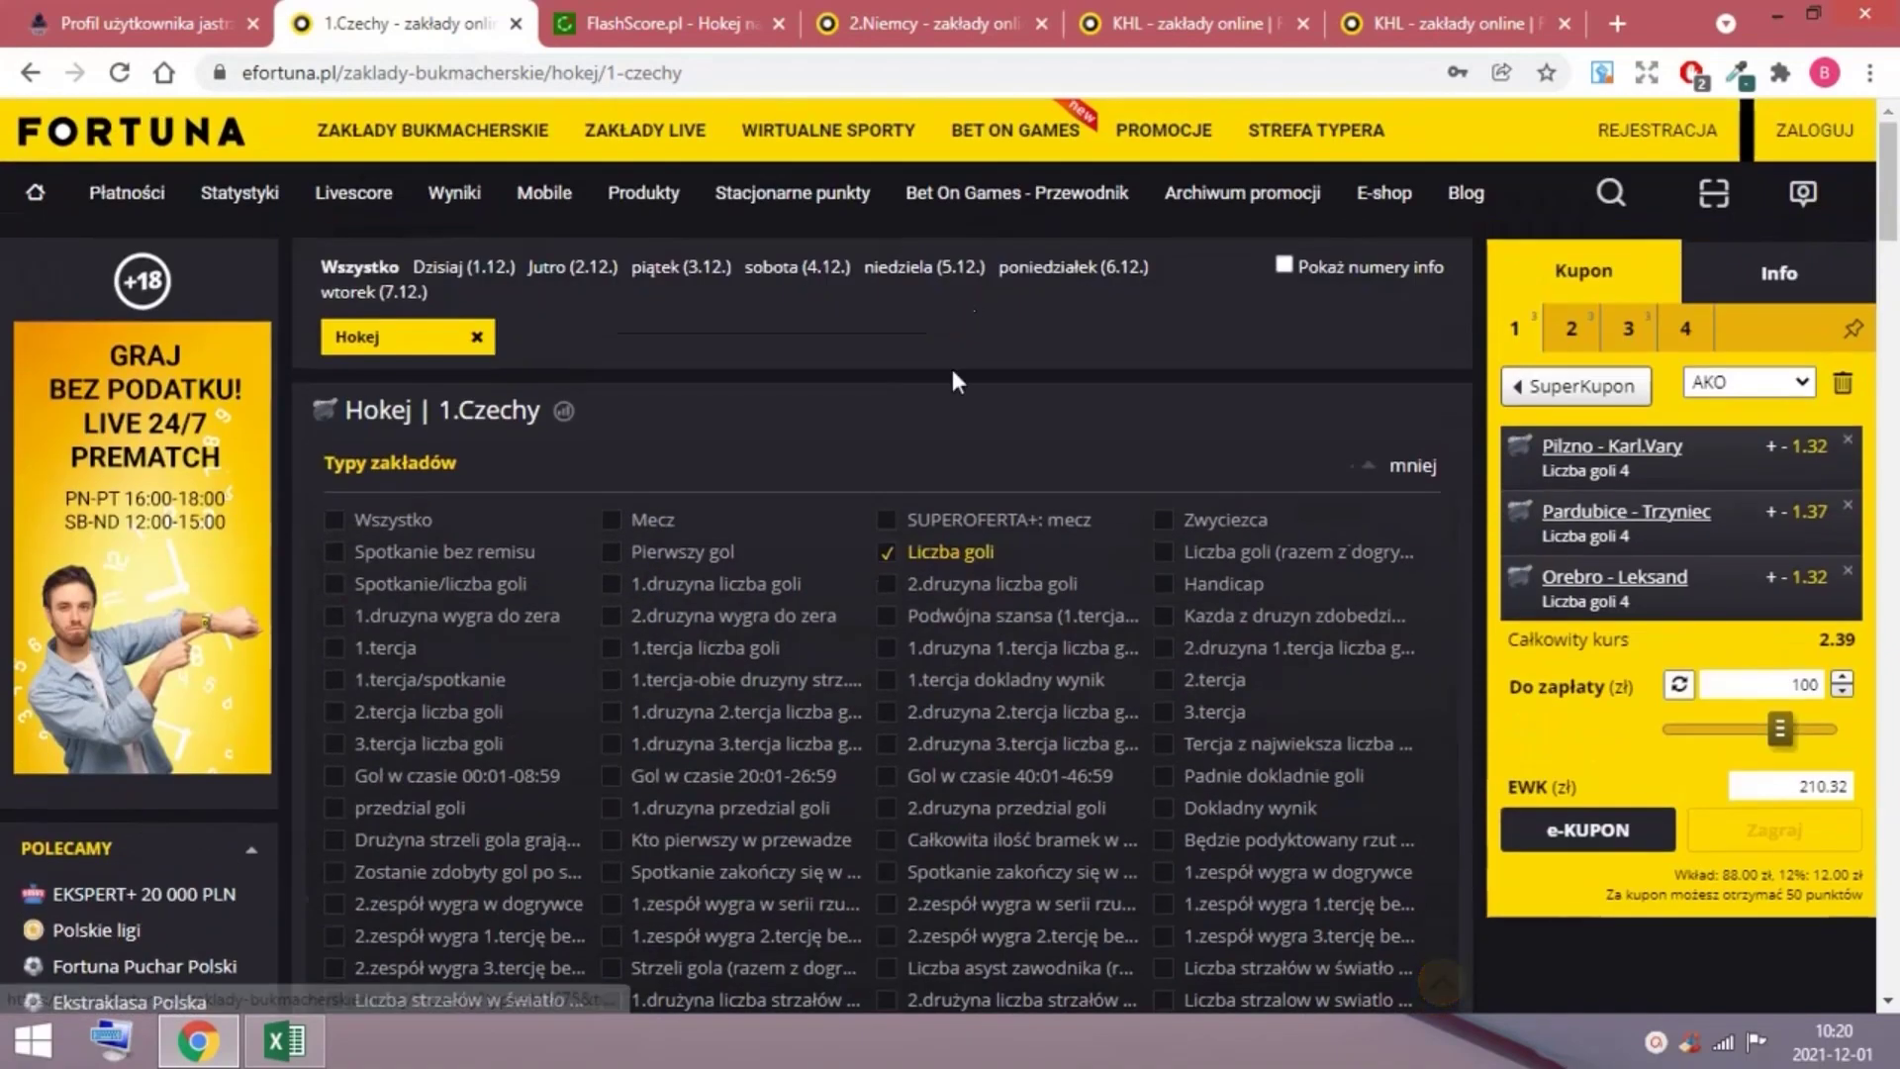
scroll(988, 383, "down", 1)
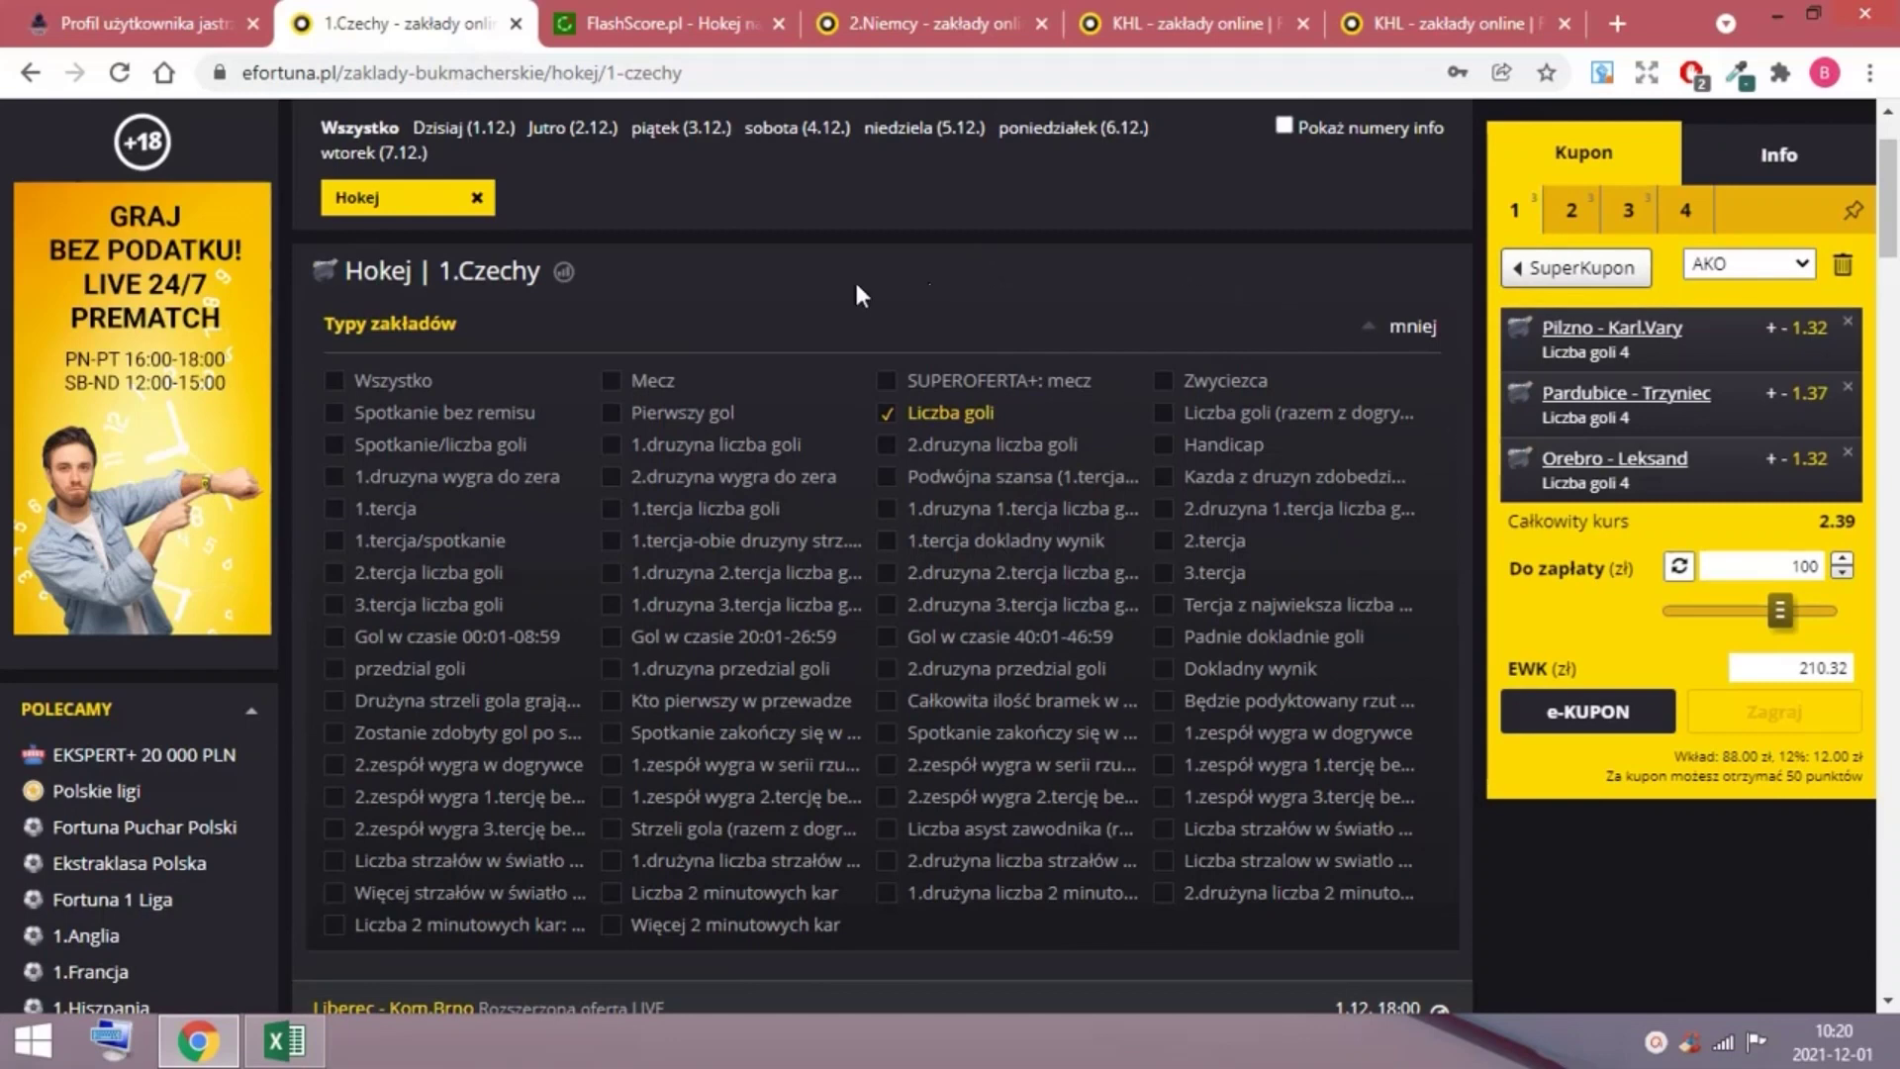
scroll(765, 253, "down", 2)
scroll(832, 267, "up", 3)
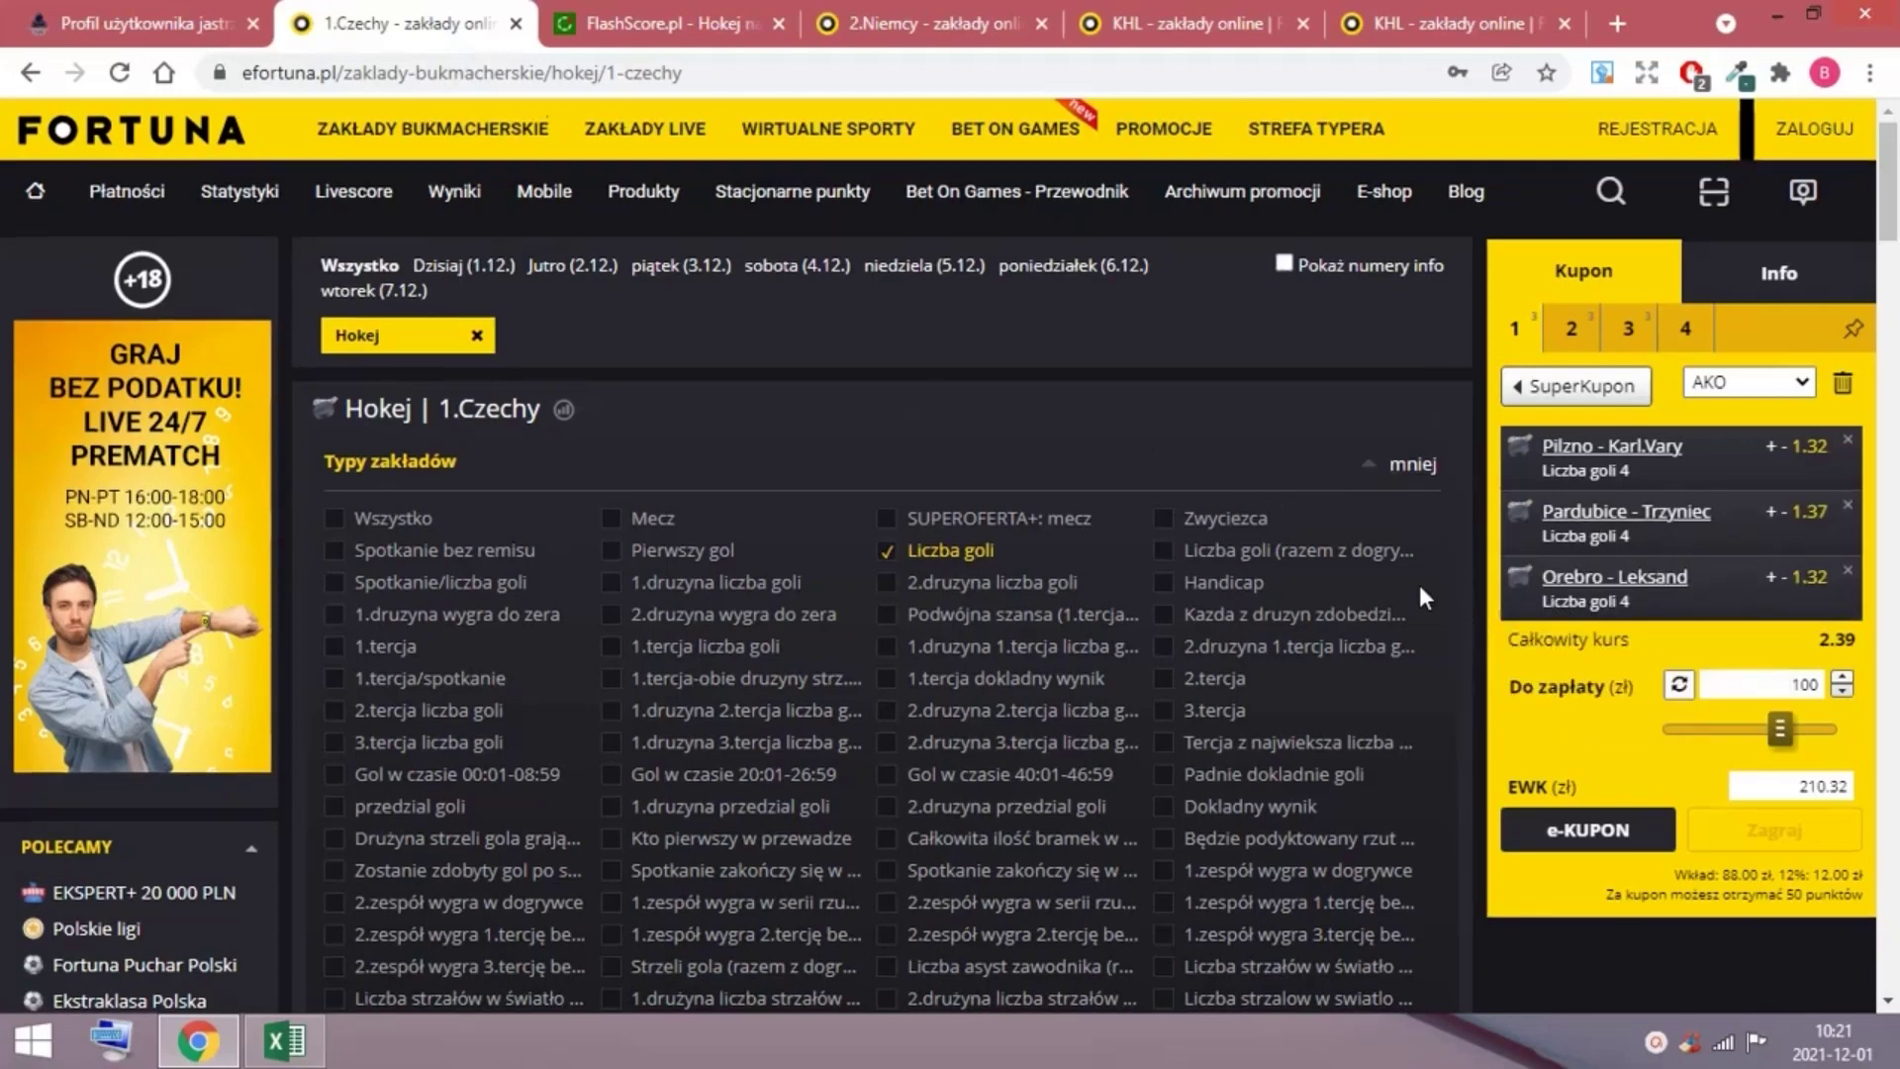
scroll(1421, 581, "down", 4)
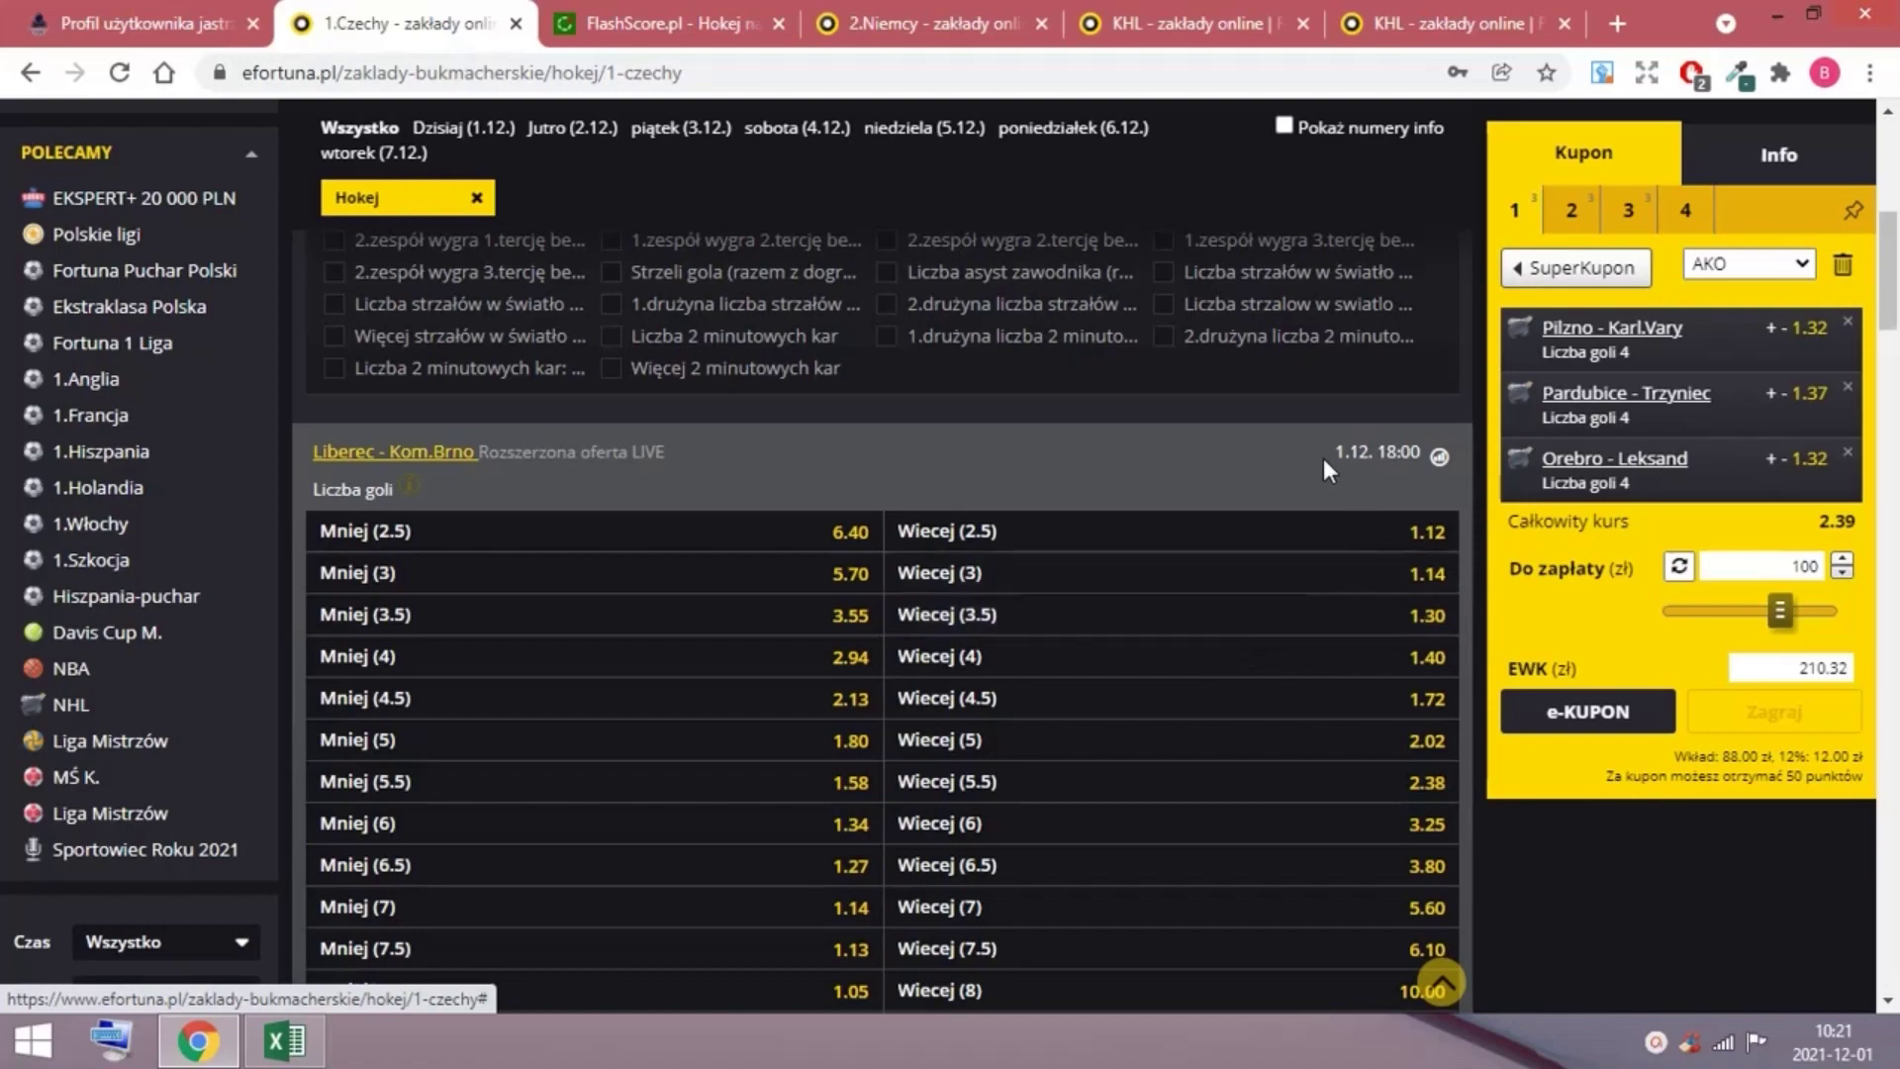
left_click(1438, 982)
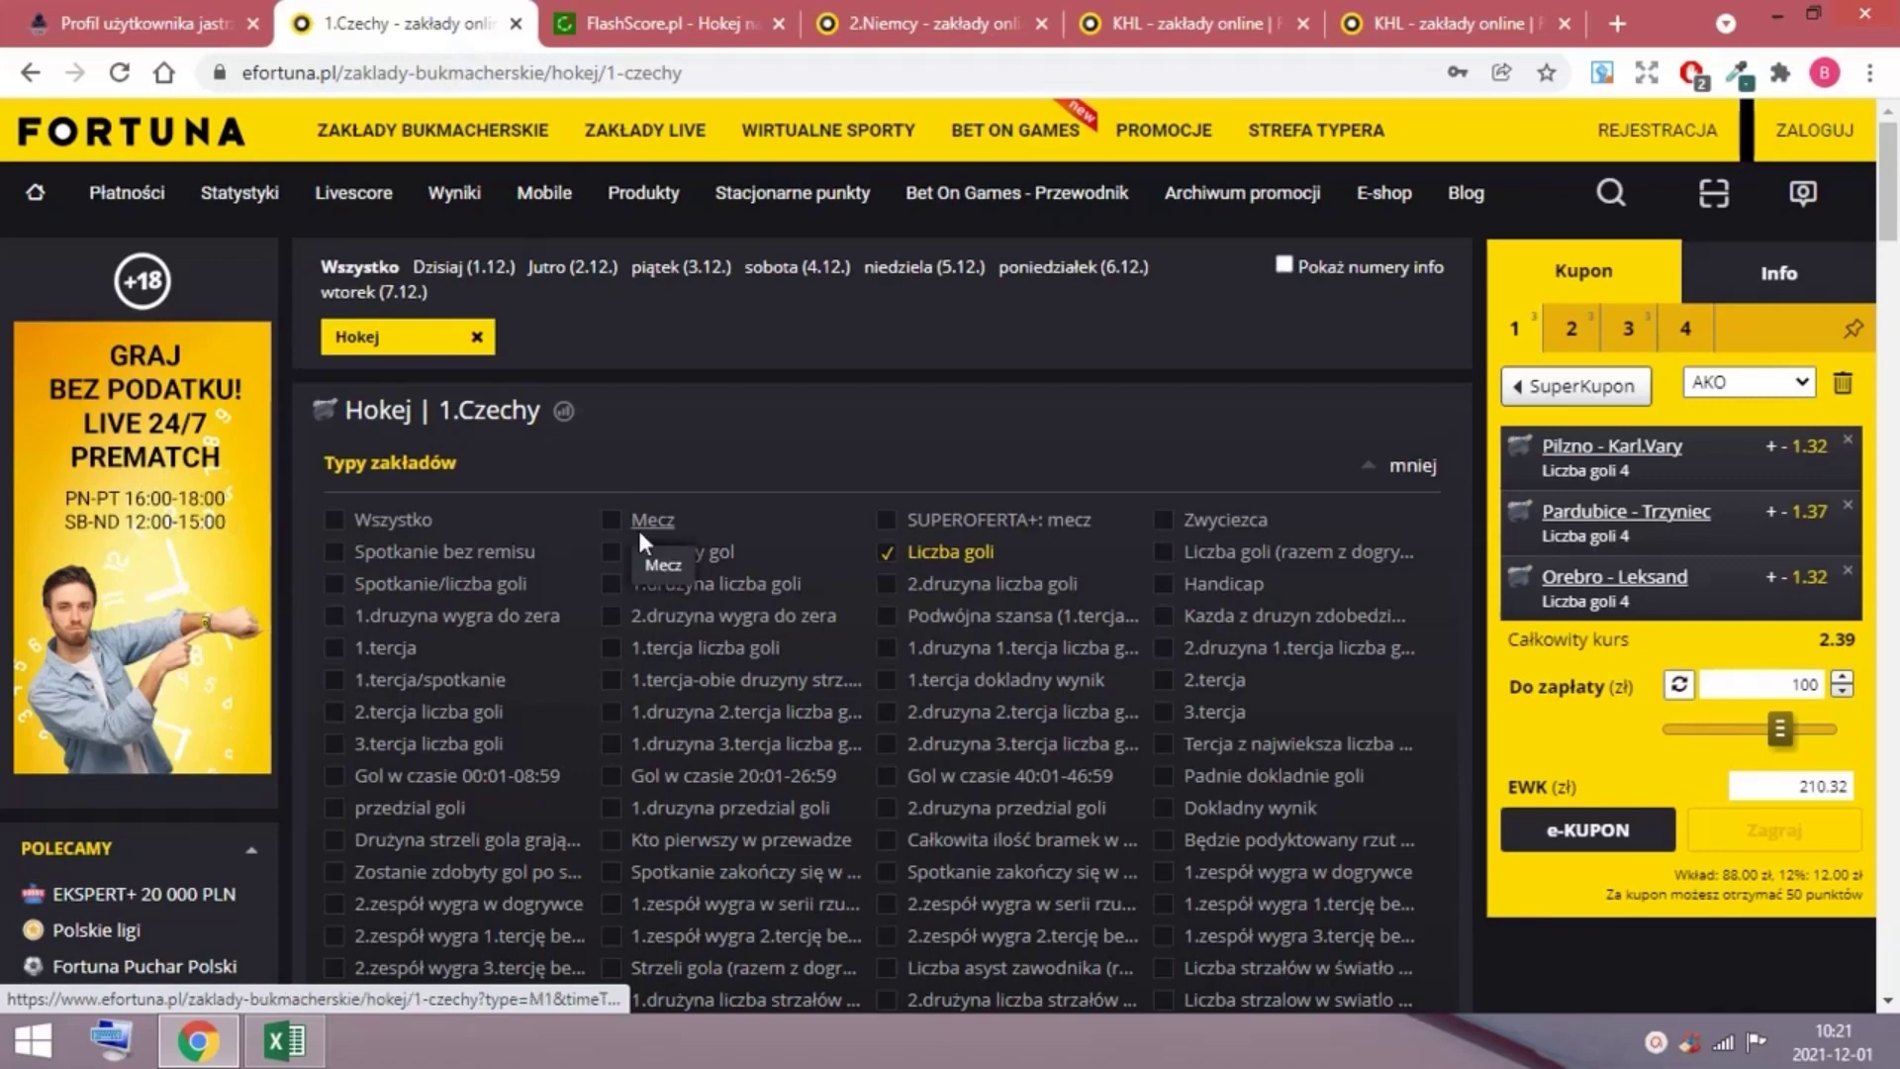
scroll(734, 550, "down", 3)
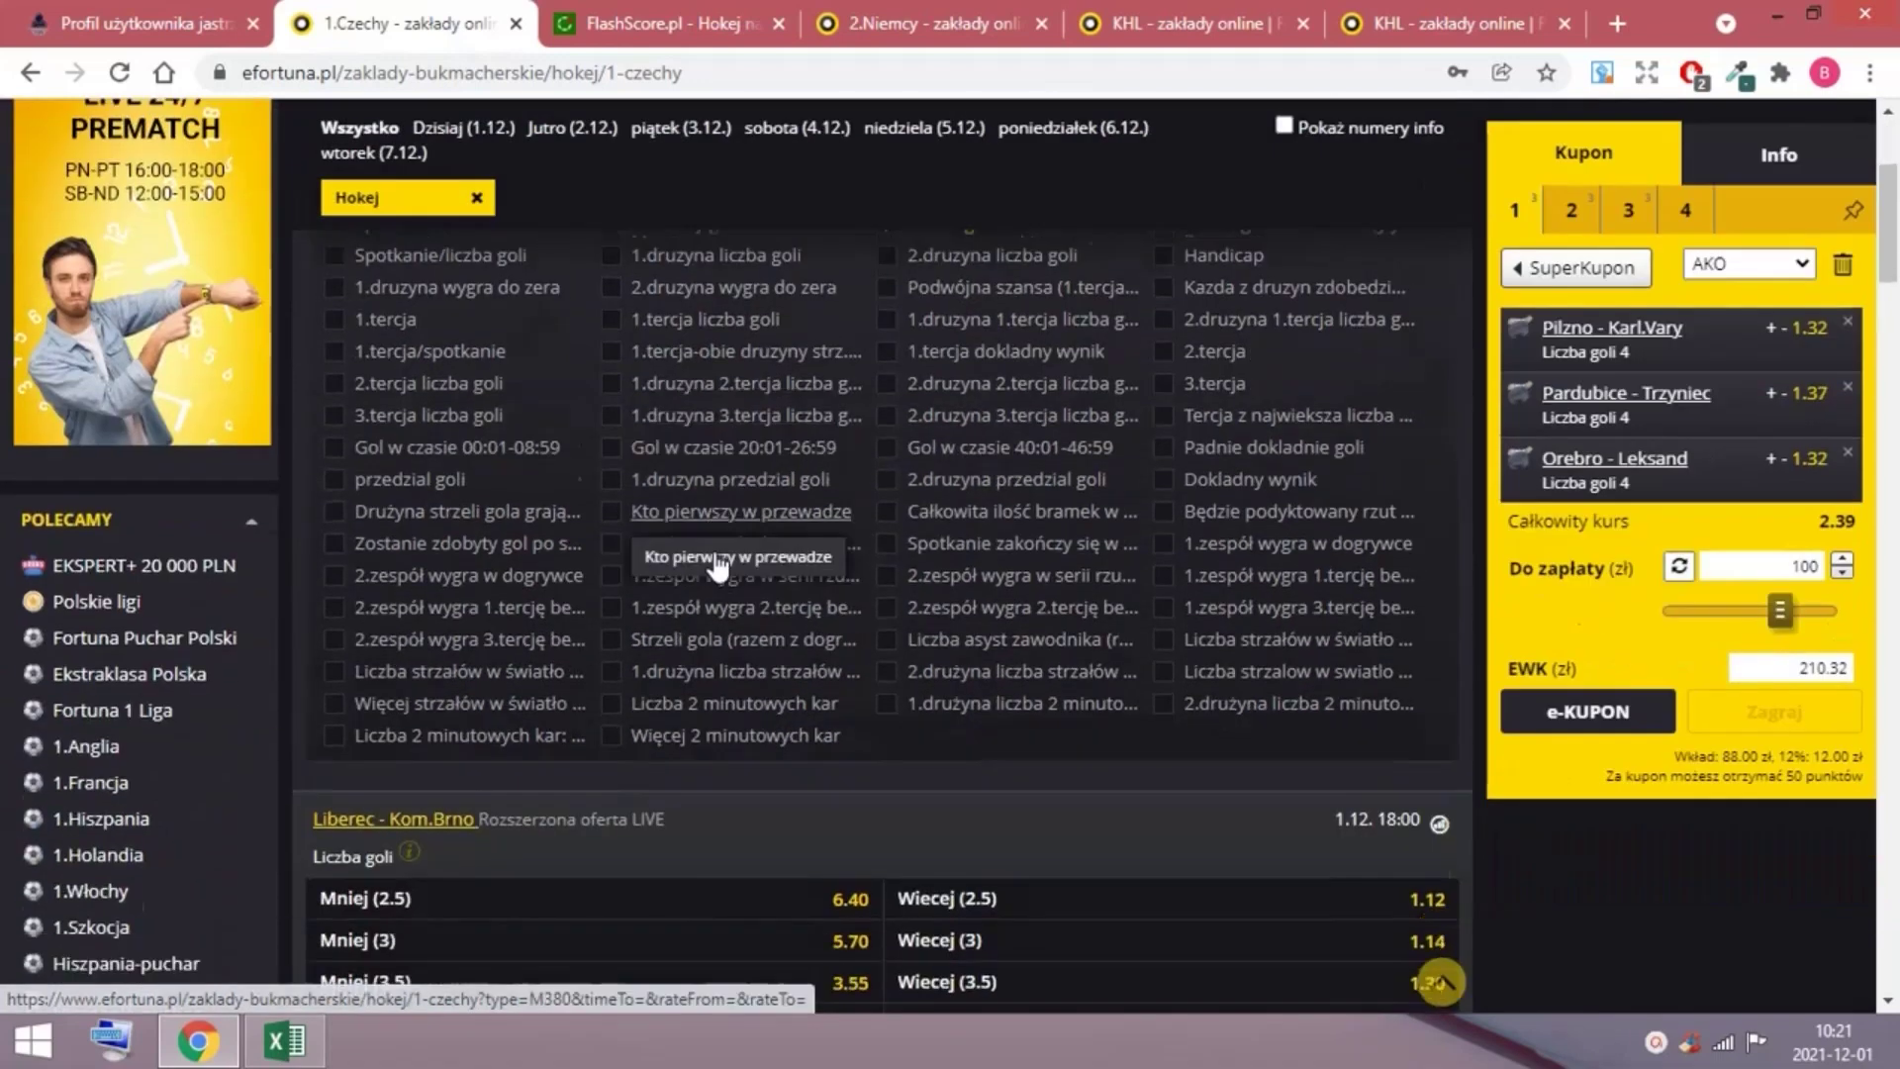
scroll(757, 553, "down", 6)
scroll(816, 549, "down", 3)
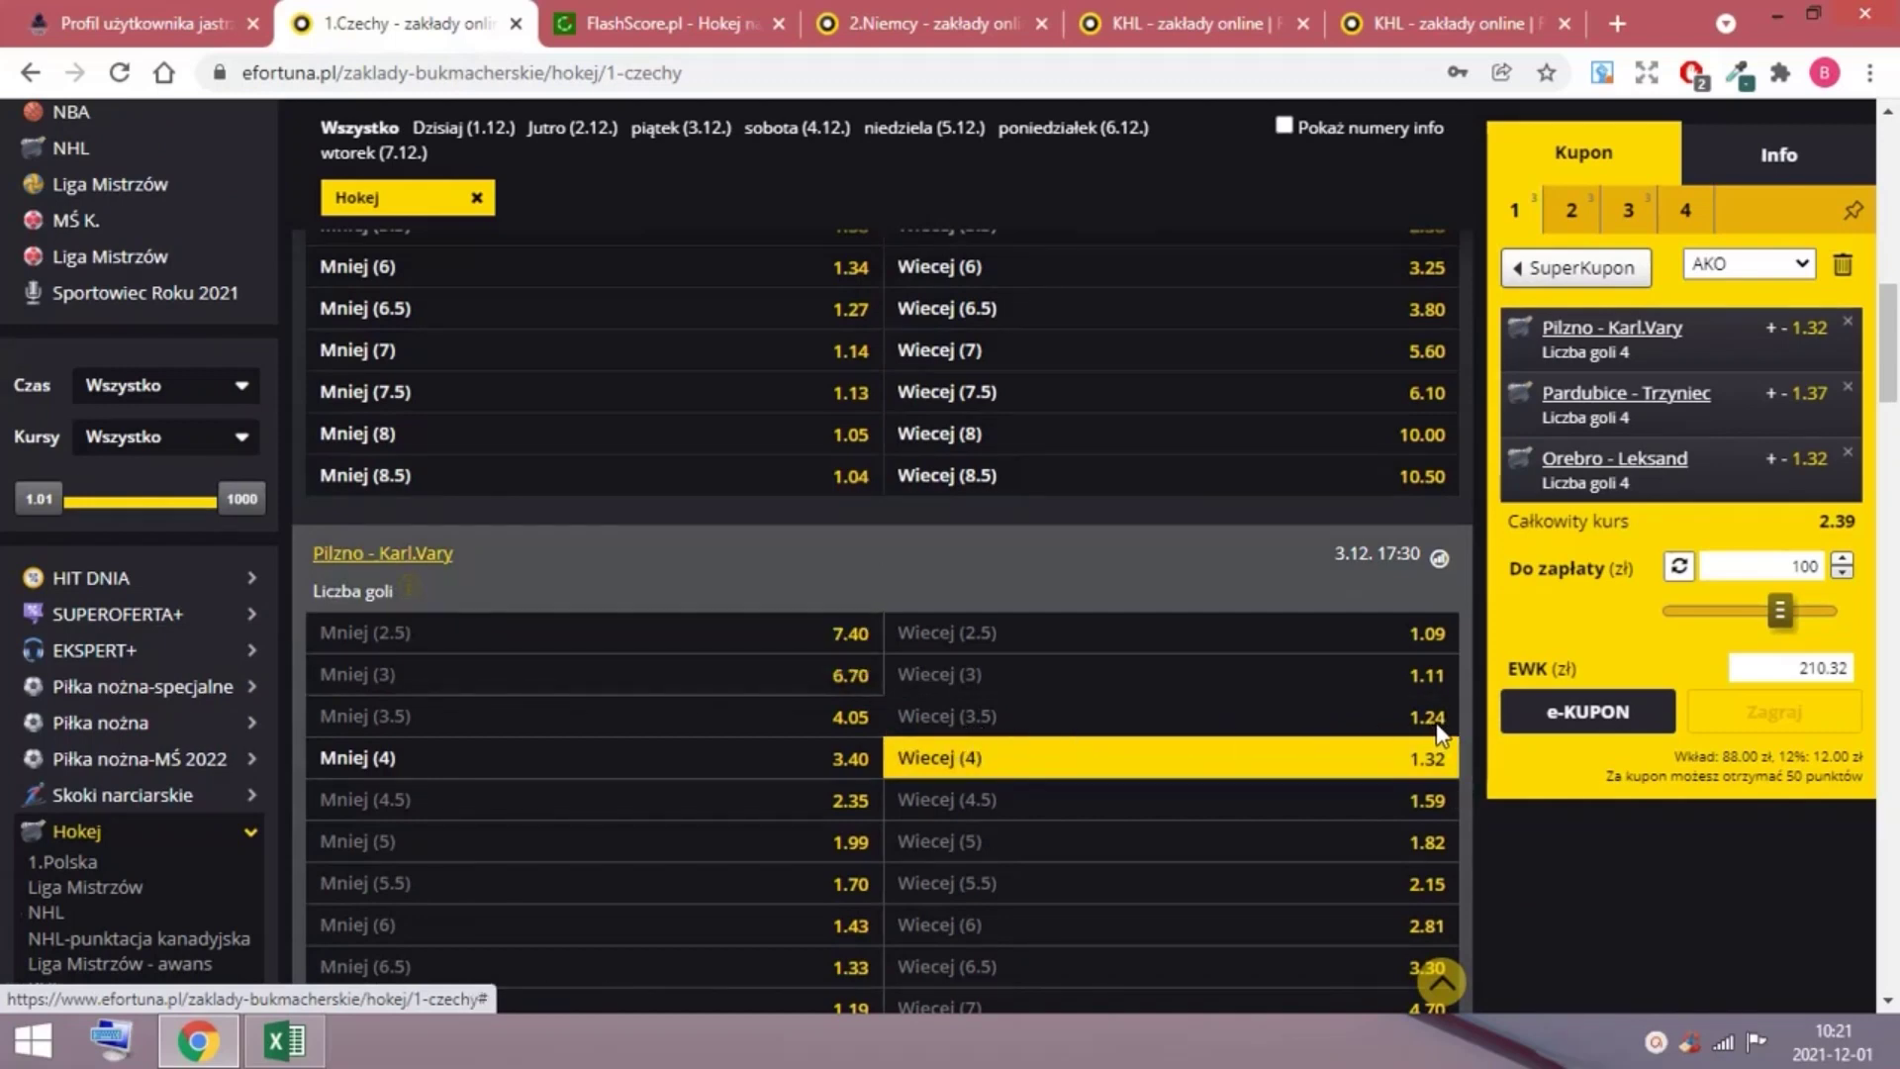
mouse_move(1173, 755)
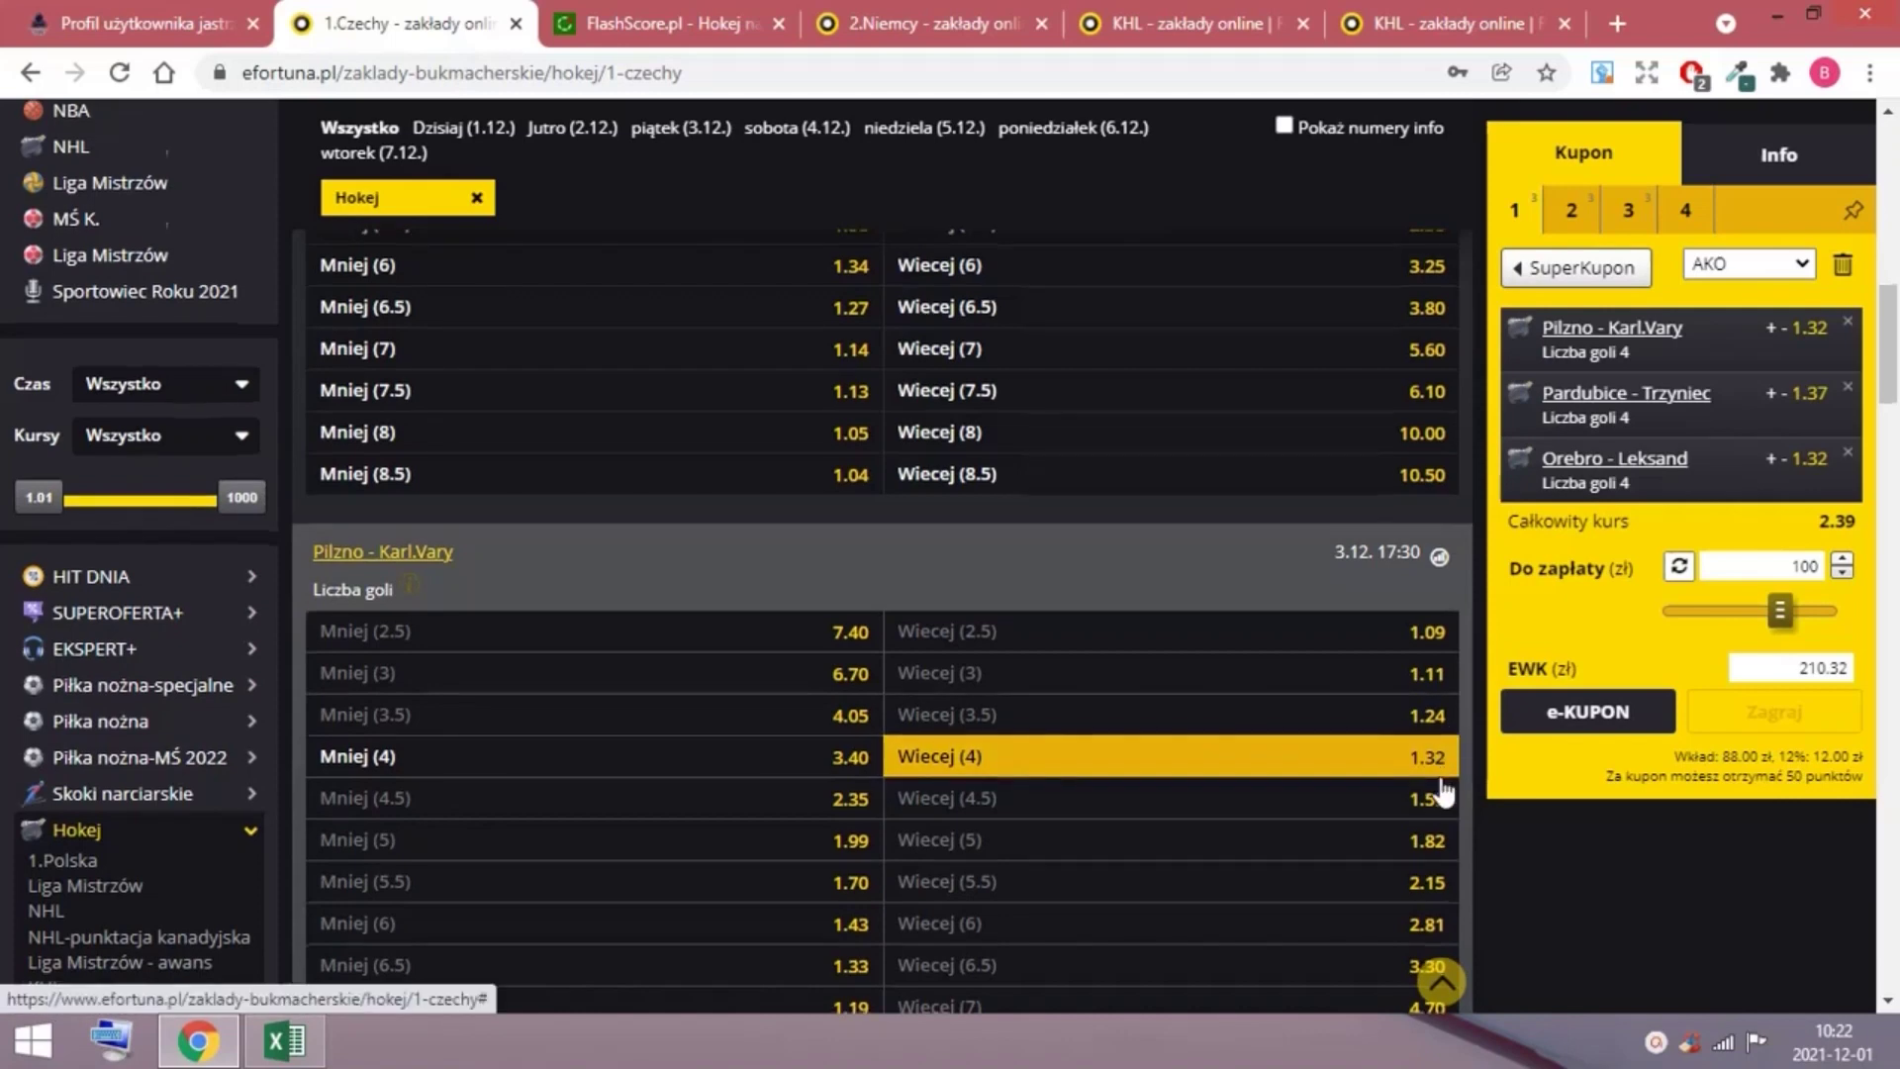
scroll(1444, 753, "down", 2)
scroll(1445, 750, "down", 3)
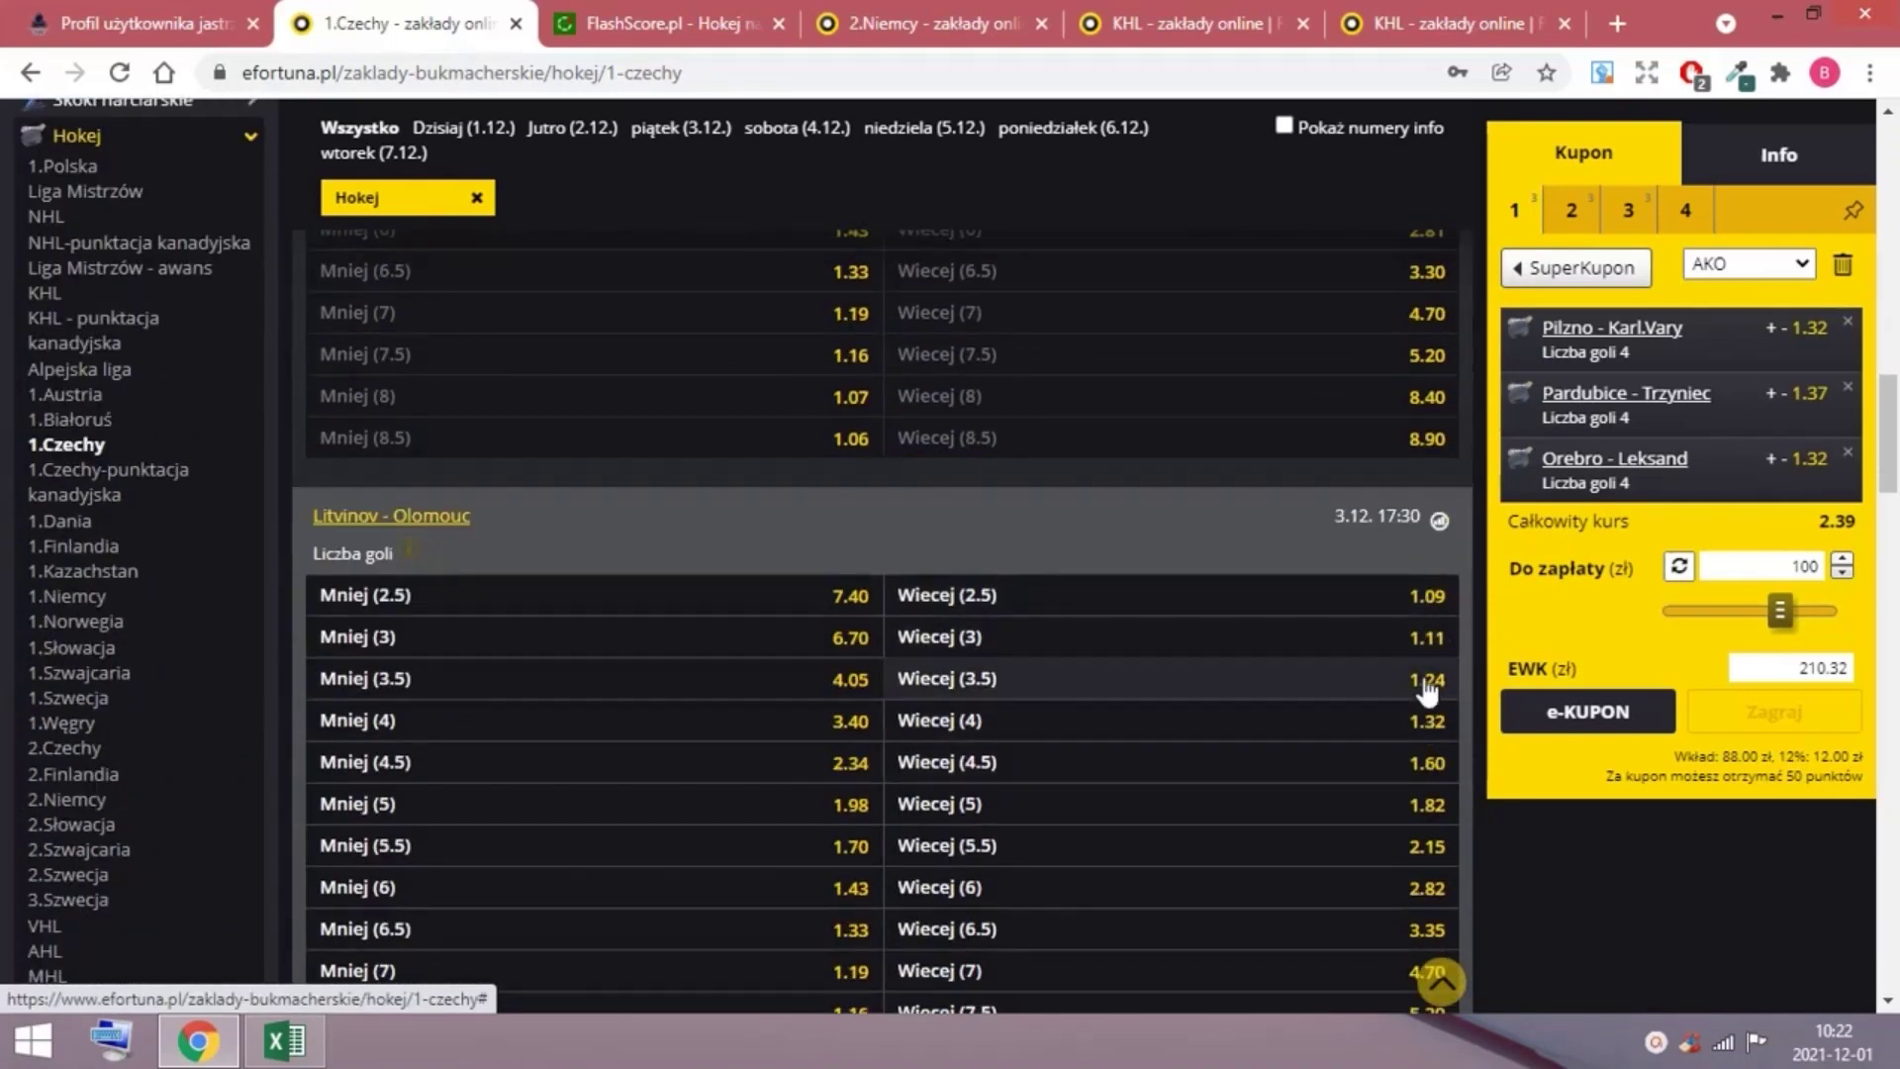
scroll(1425, 721, "down", 4)
scroll(1430, 716, "down", 1)
scroll(1433, 721, "down", 1)
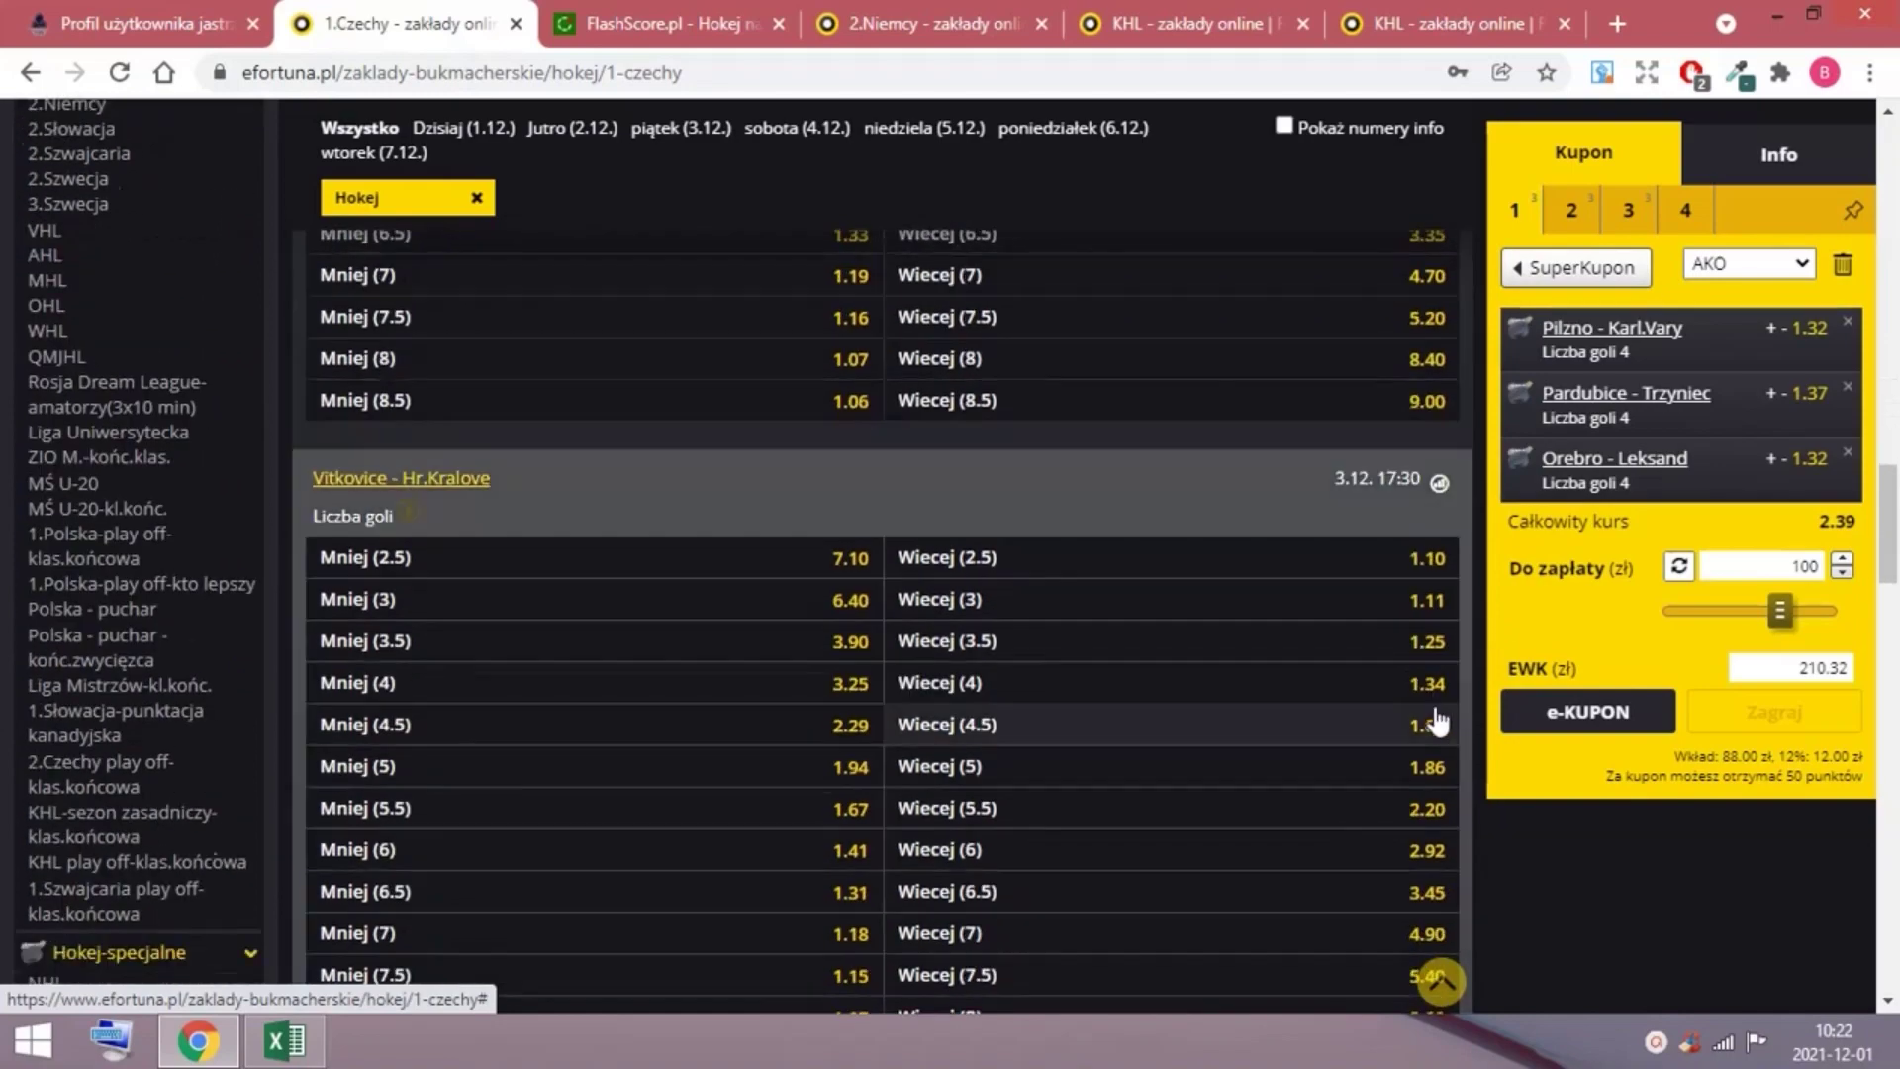
scroll(1418, 691, "down", 1)
scroll(1378, 688, "down", 1)
scroll(1373, 676, "down", 1)
scroll(1368, 664, "down", 2)
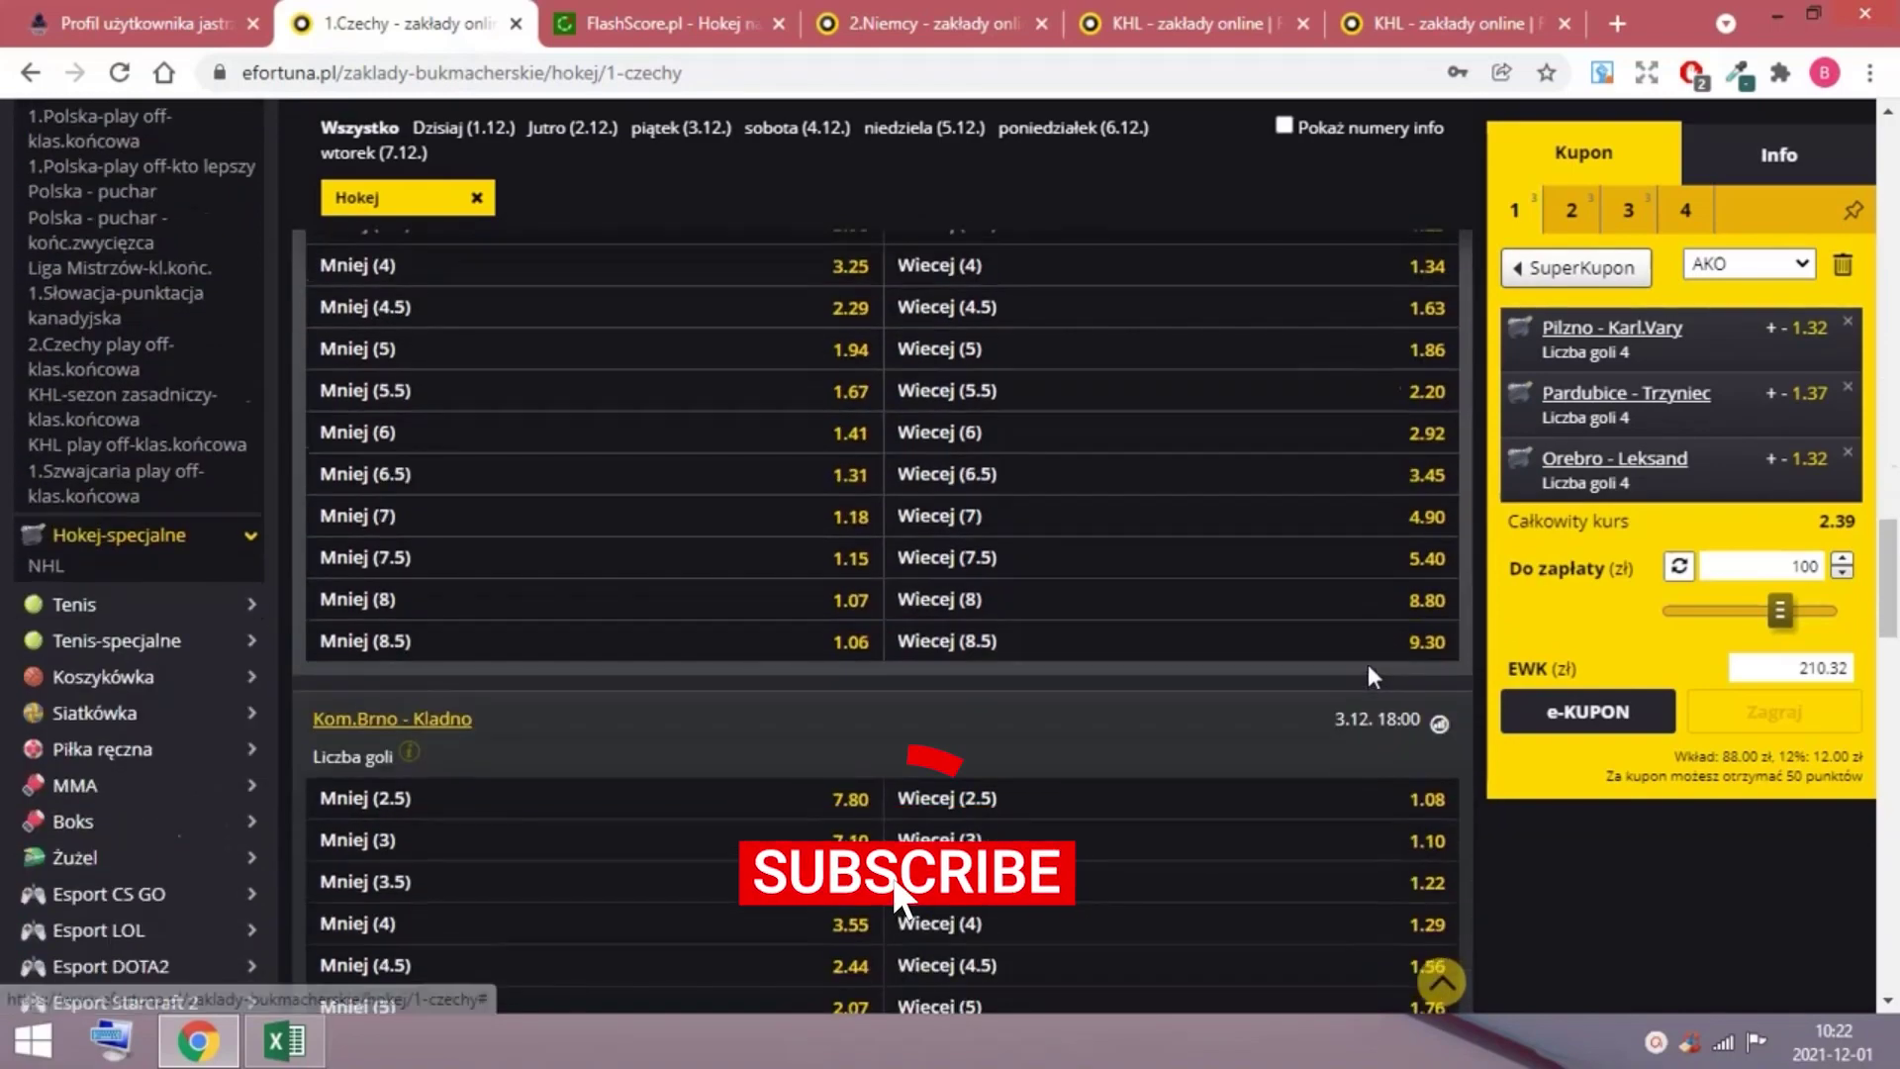
scroll(1367, 663, "up", 8)
scroll(1367, 663, "up", 5)
scroll(1307, 624, "up", 5)
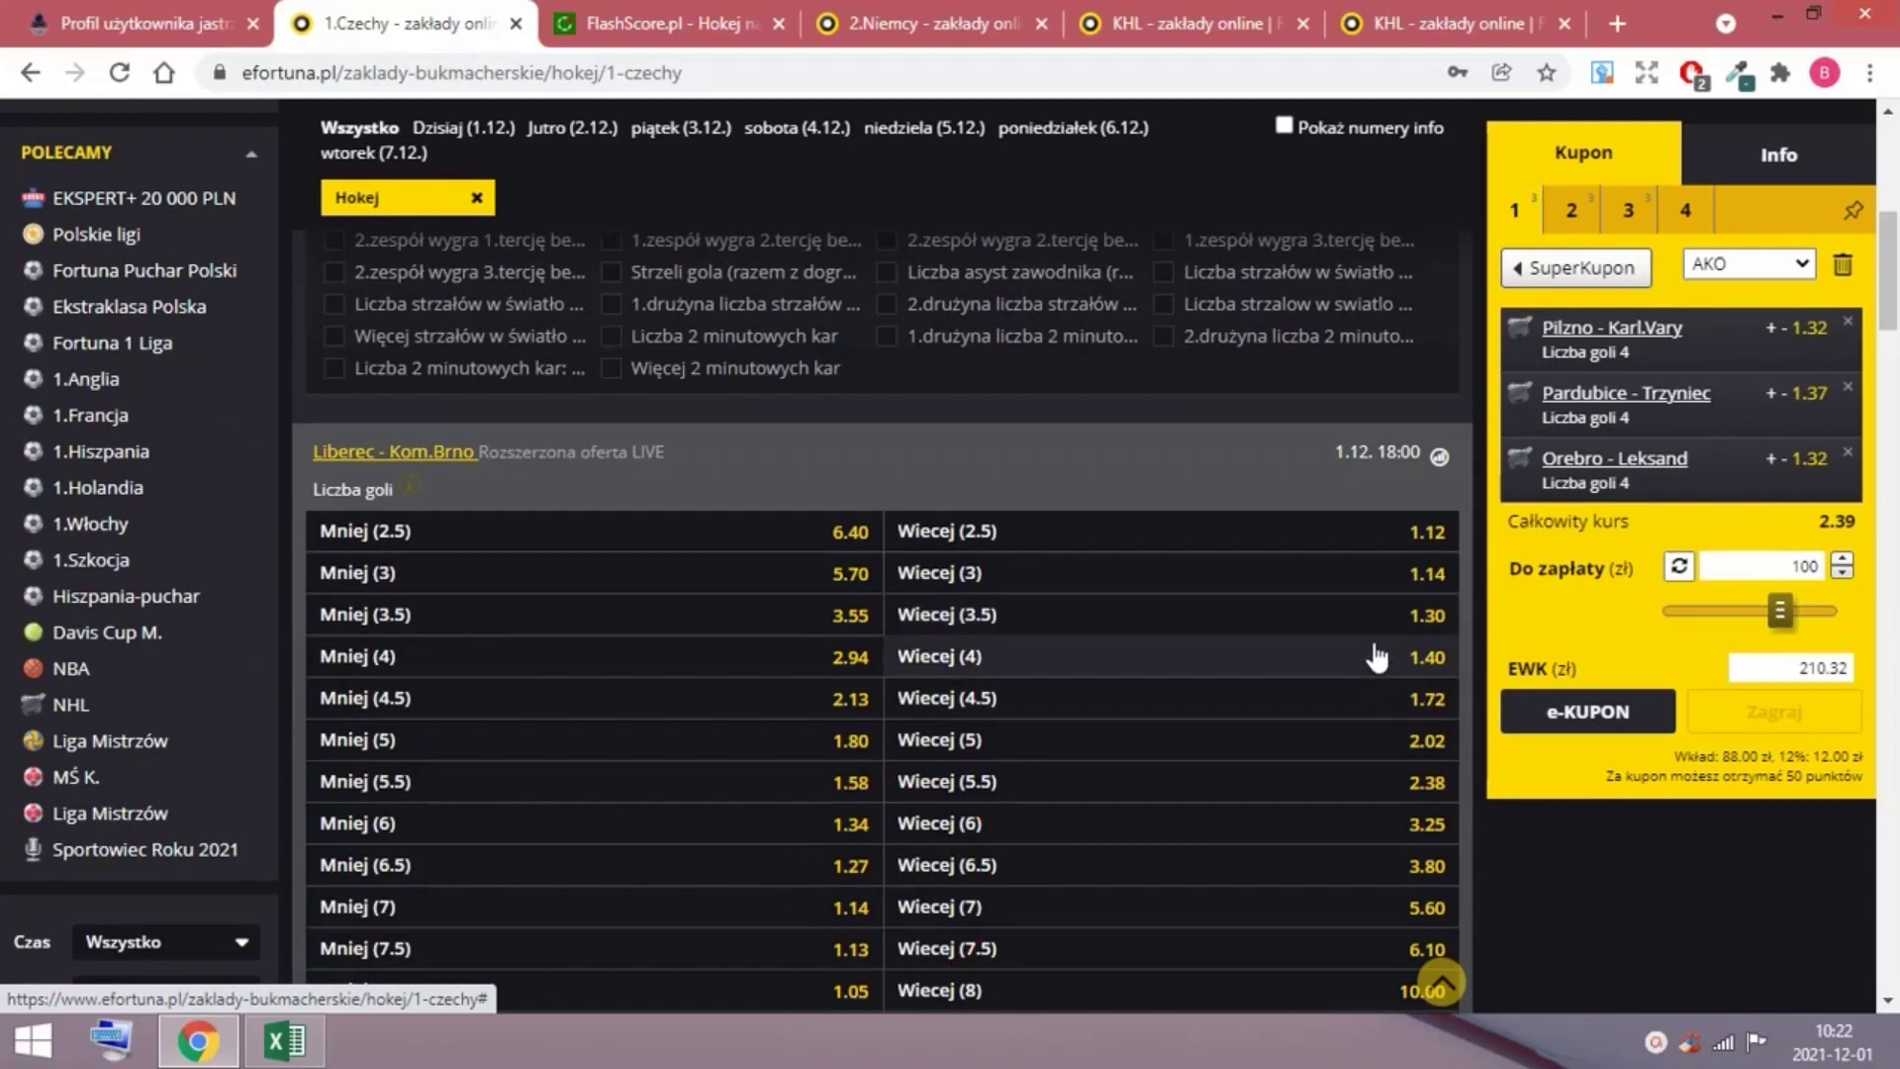
scroll(1280, 597, "up", 2)
scroll(1281, 608, "up", 2)
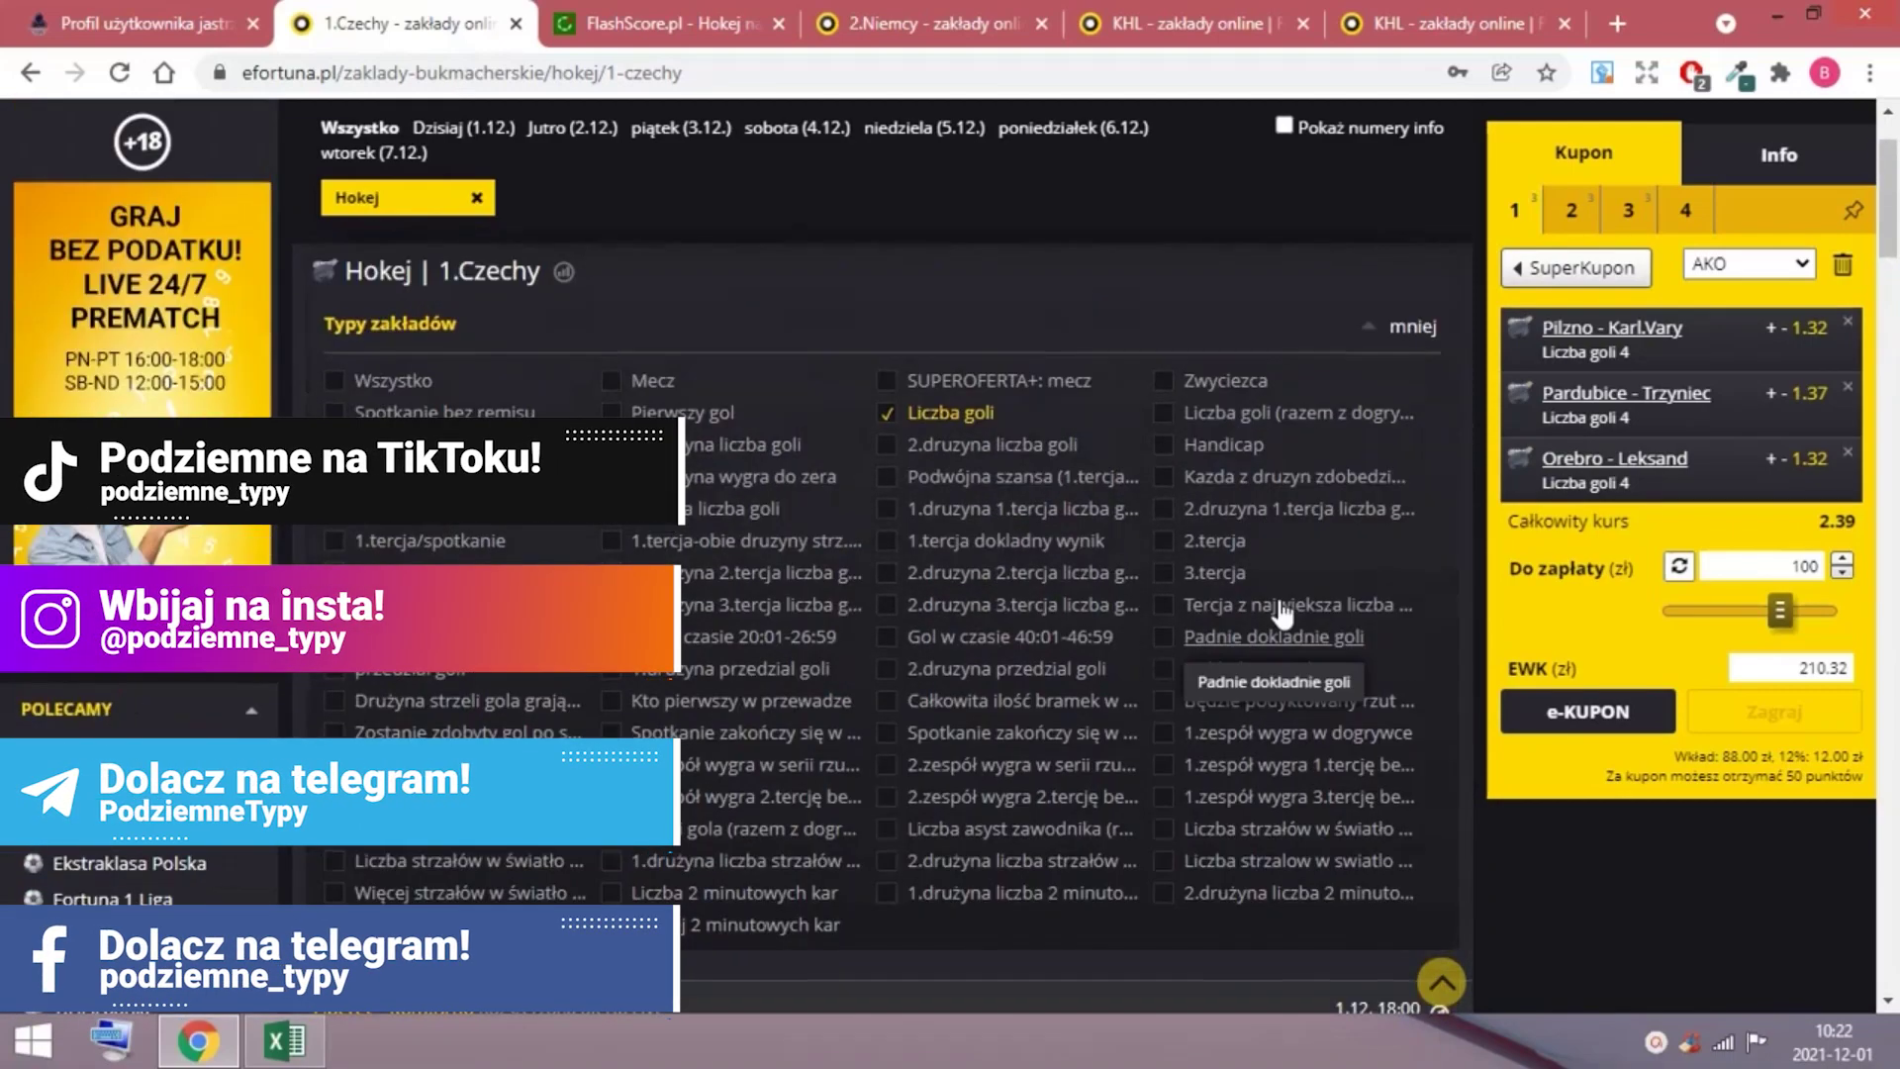
scroll(1281, 609, "up", 1)
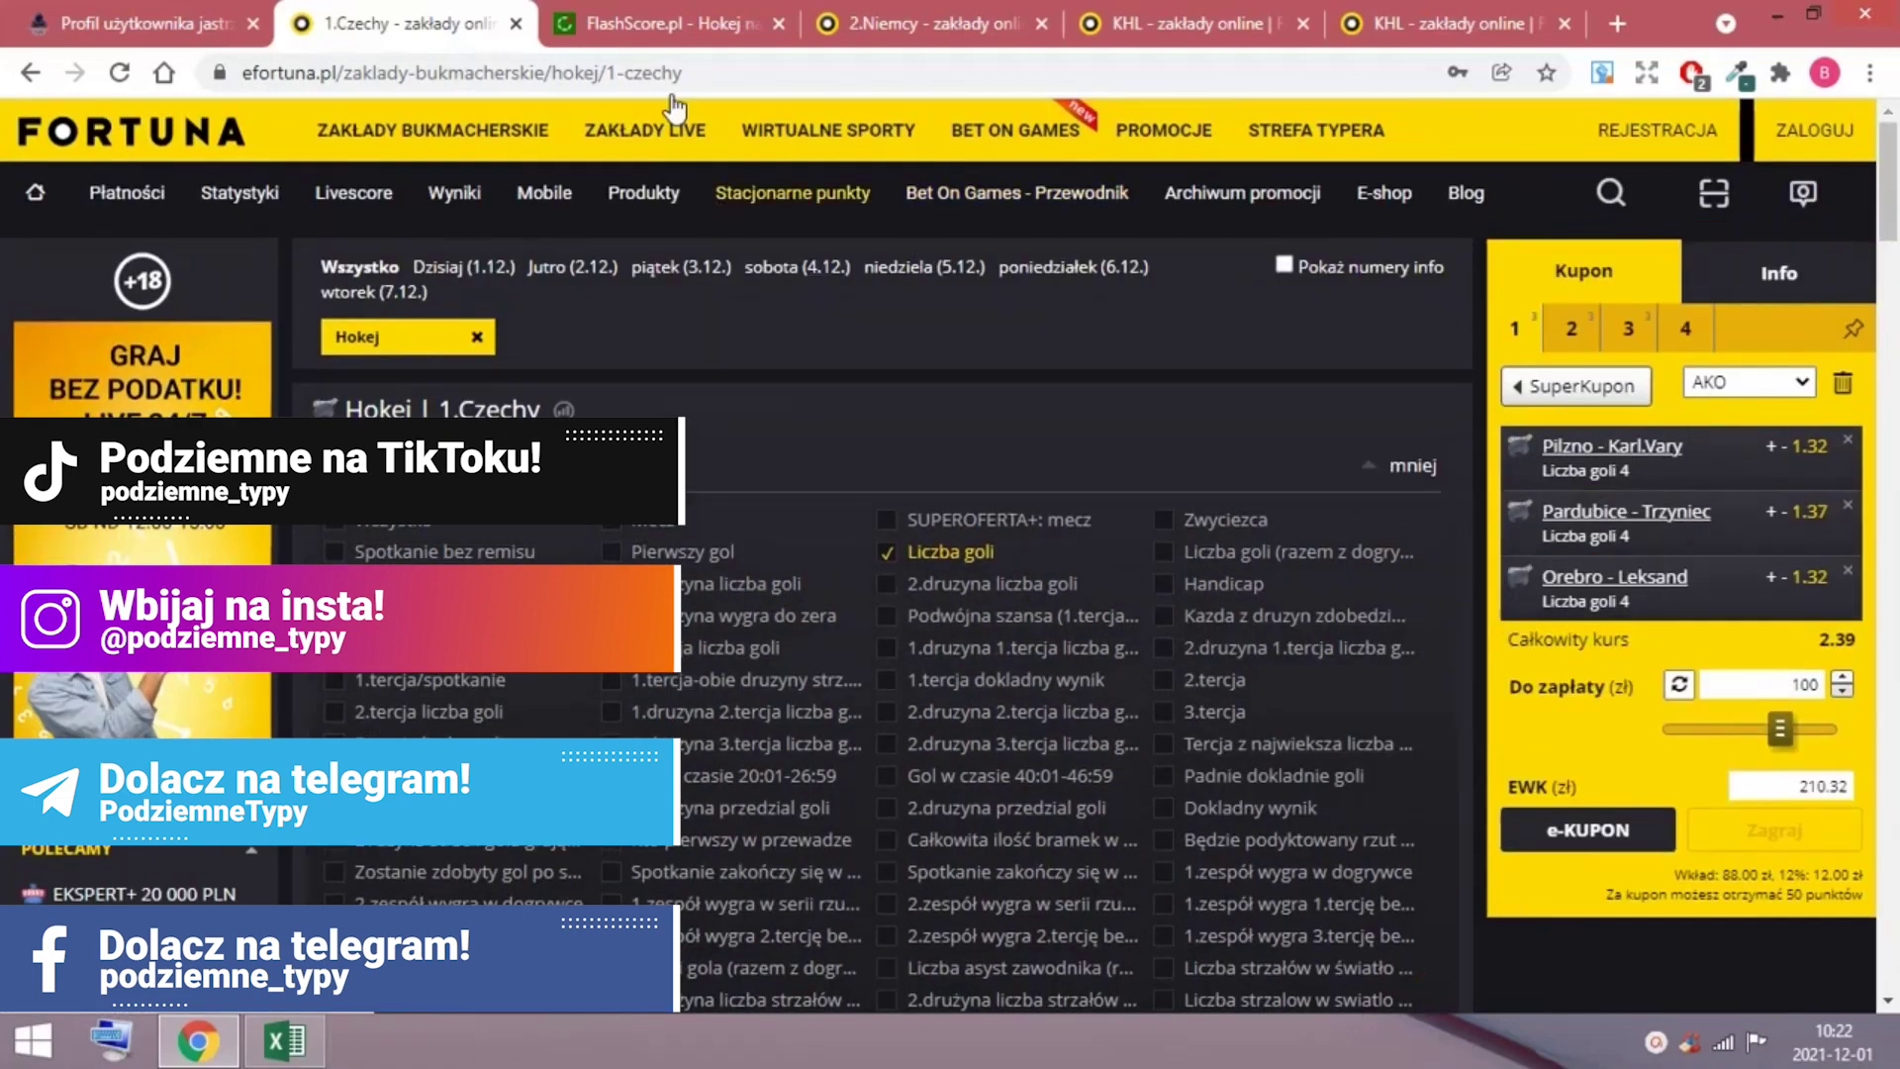
left_click(660, 25)
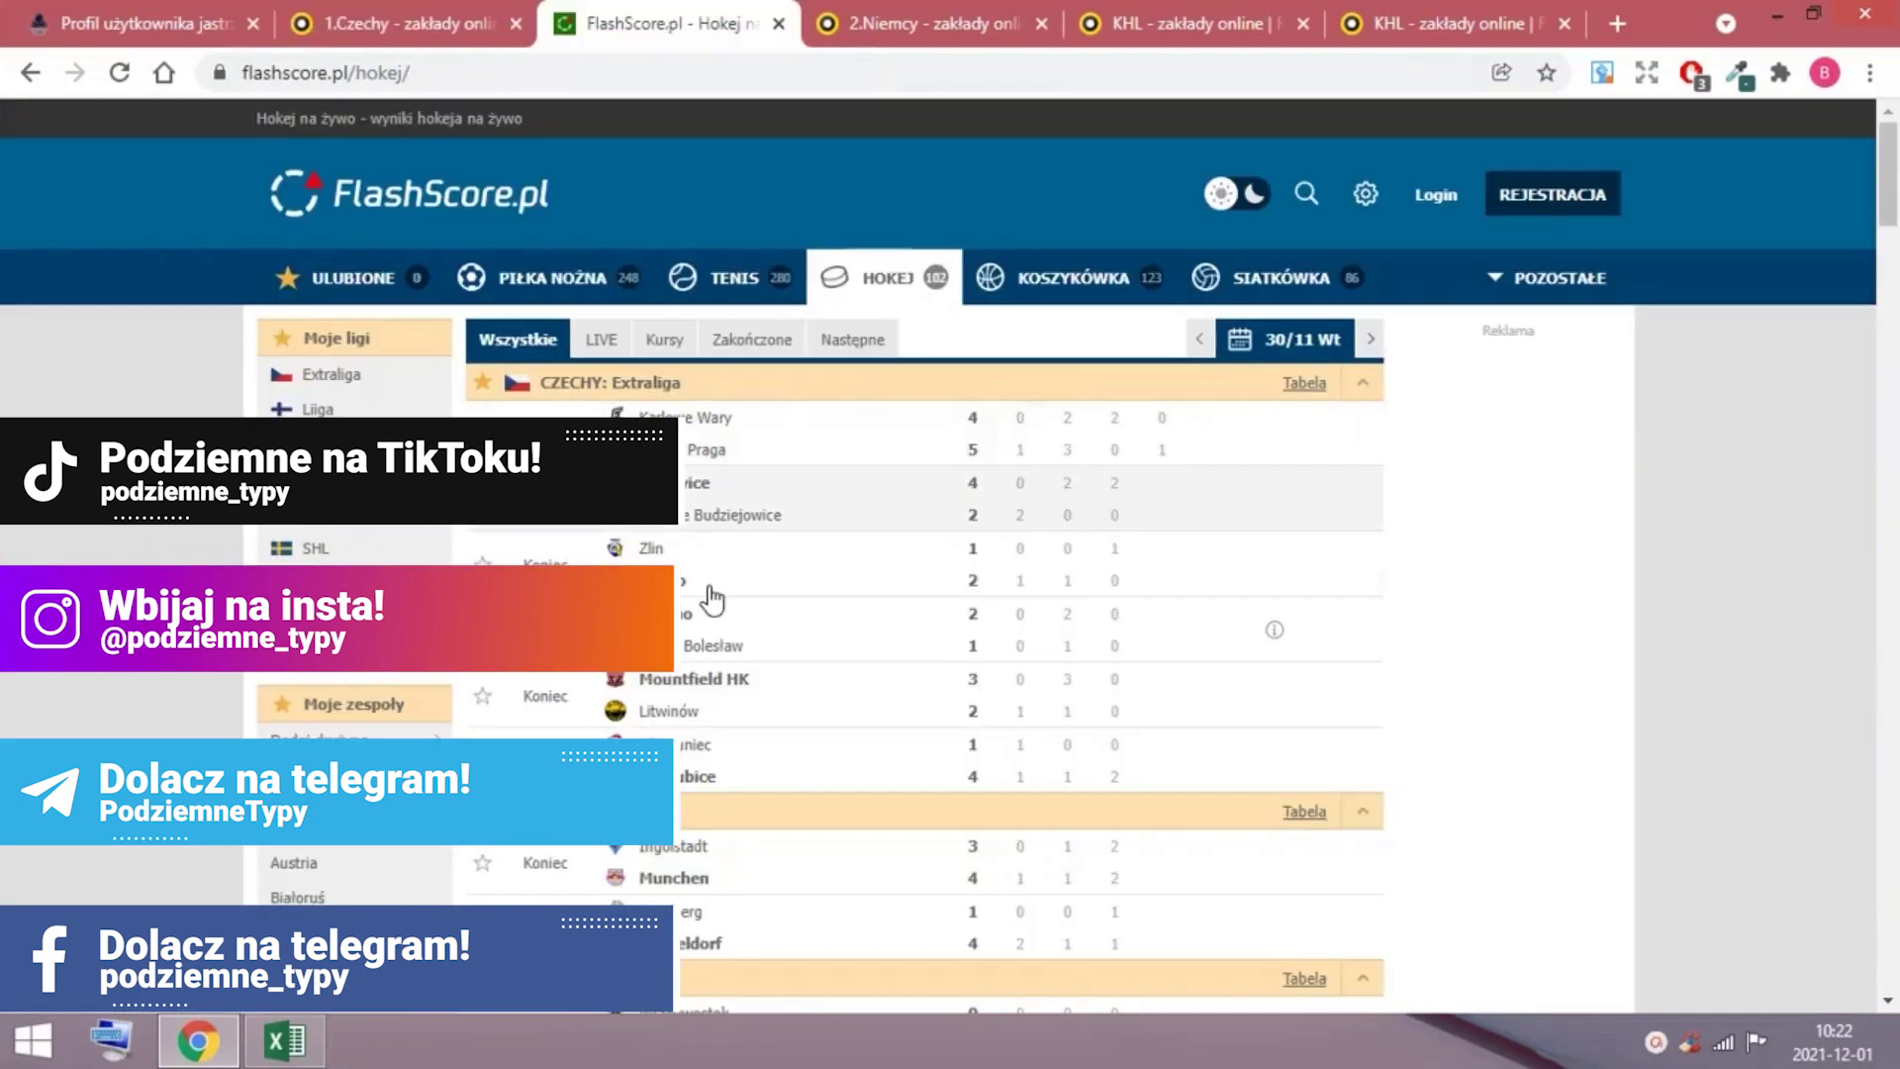
left_click(1305, 385)
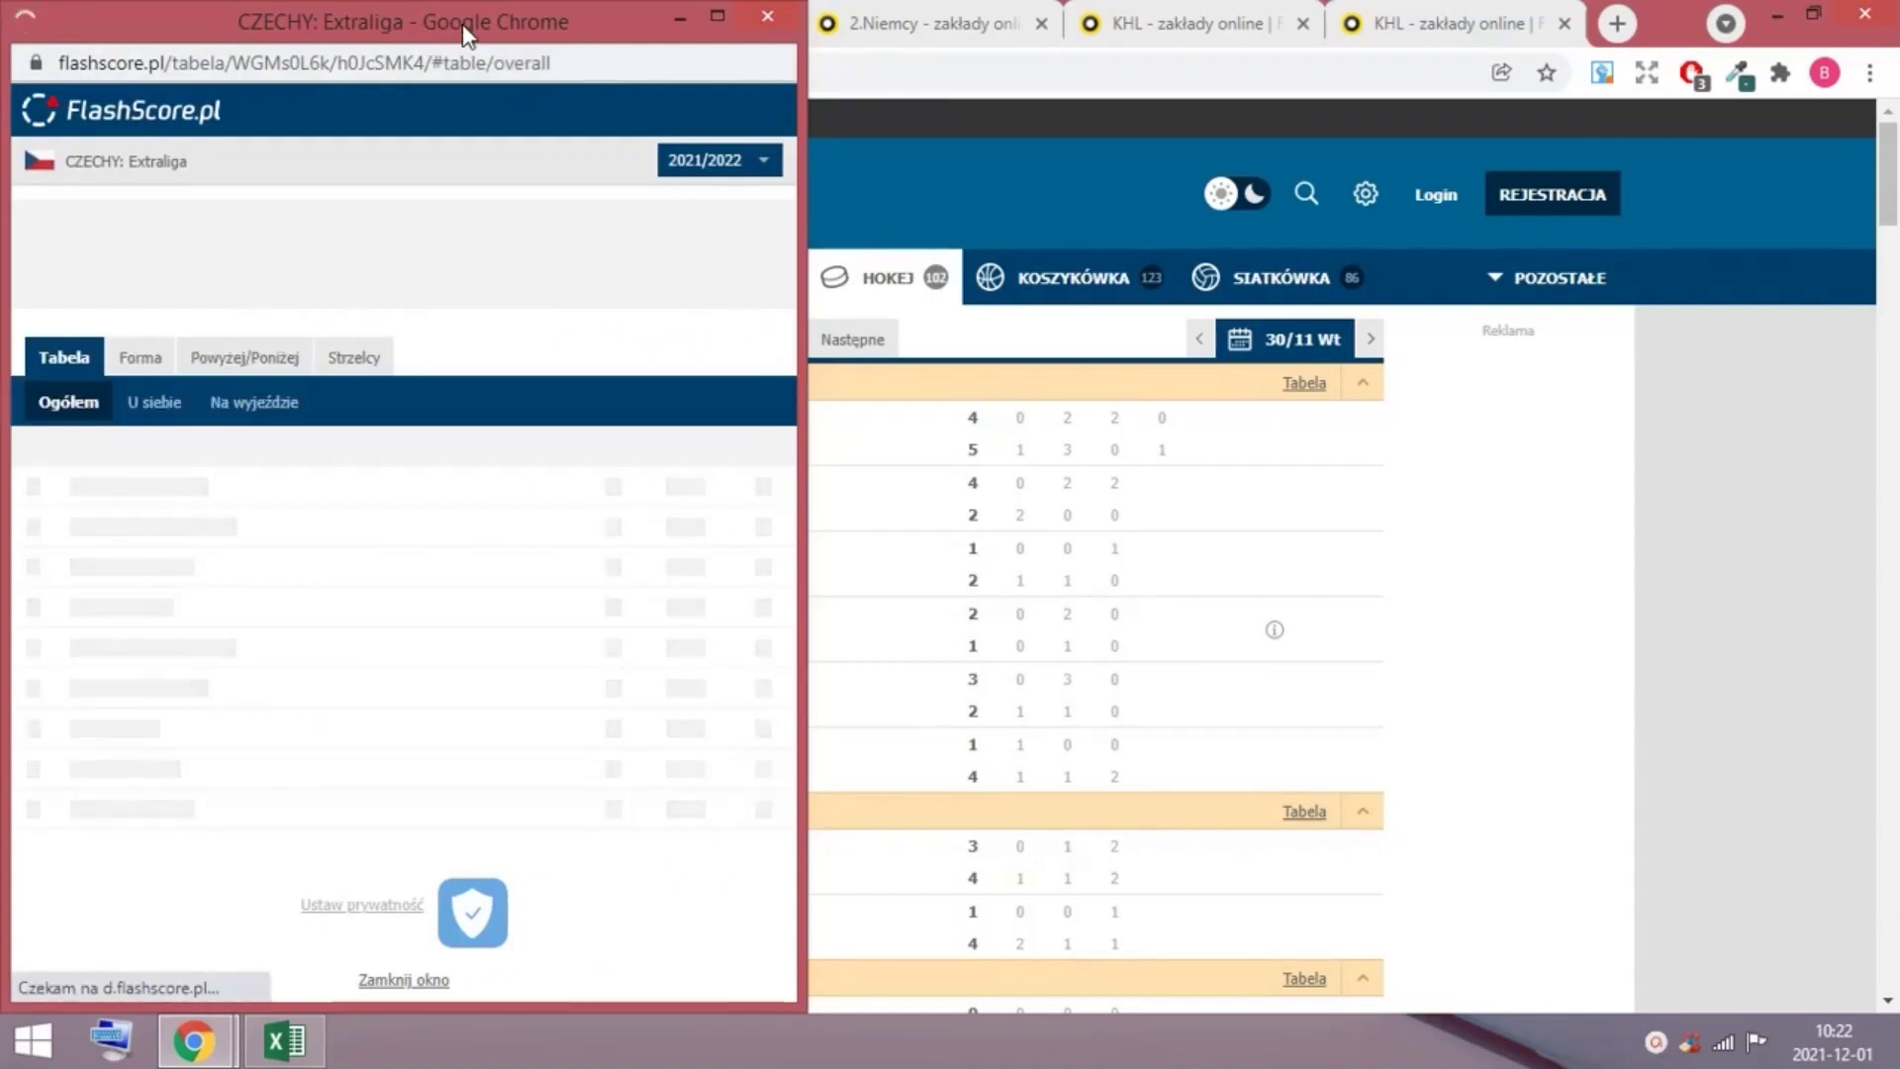
left_click_drag(466, 35, 535, 35)
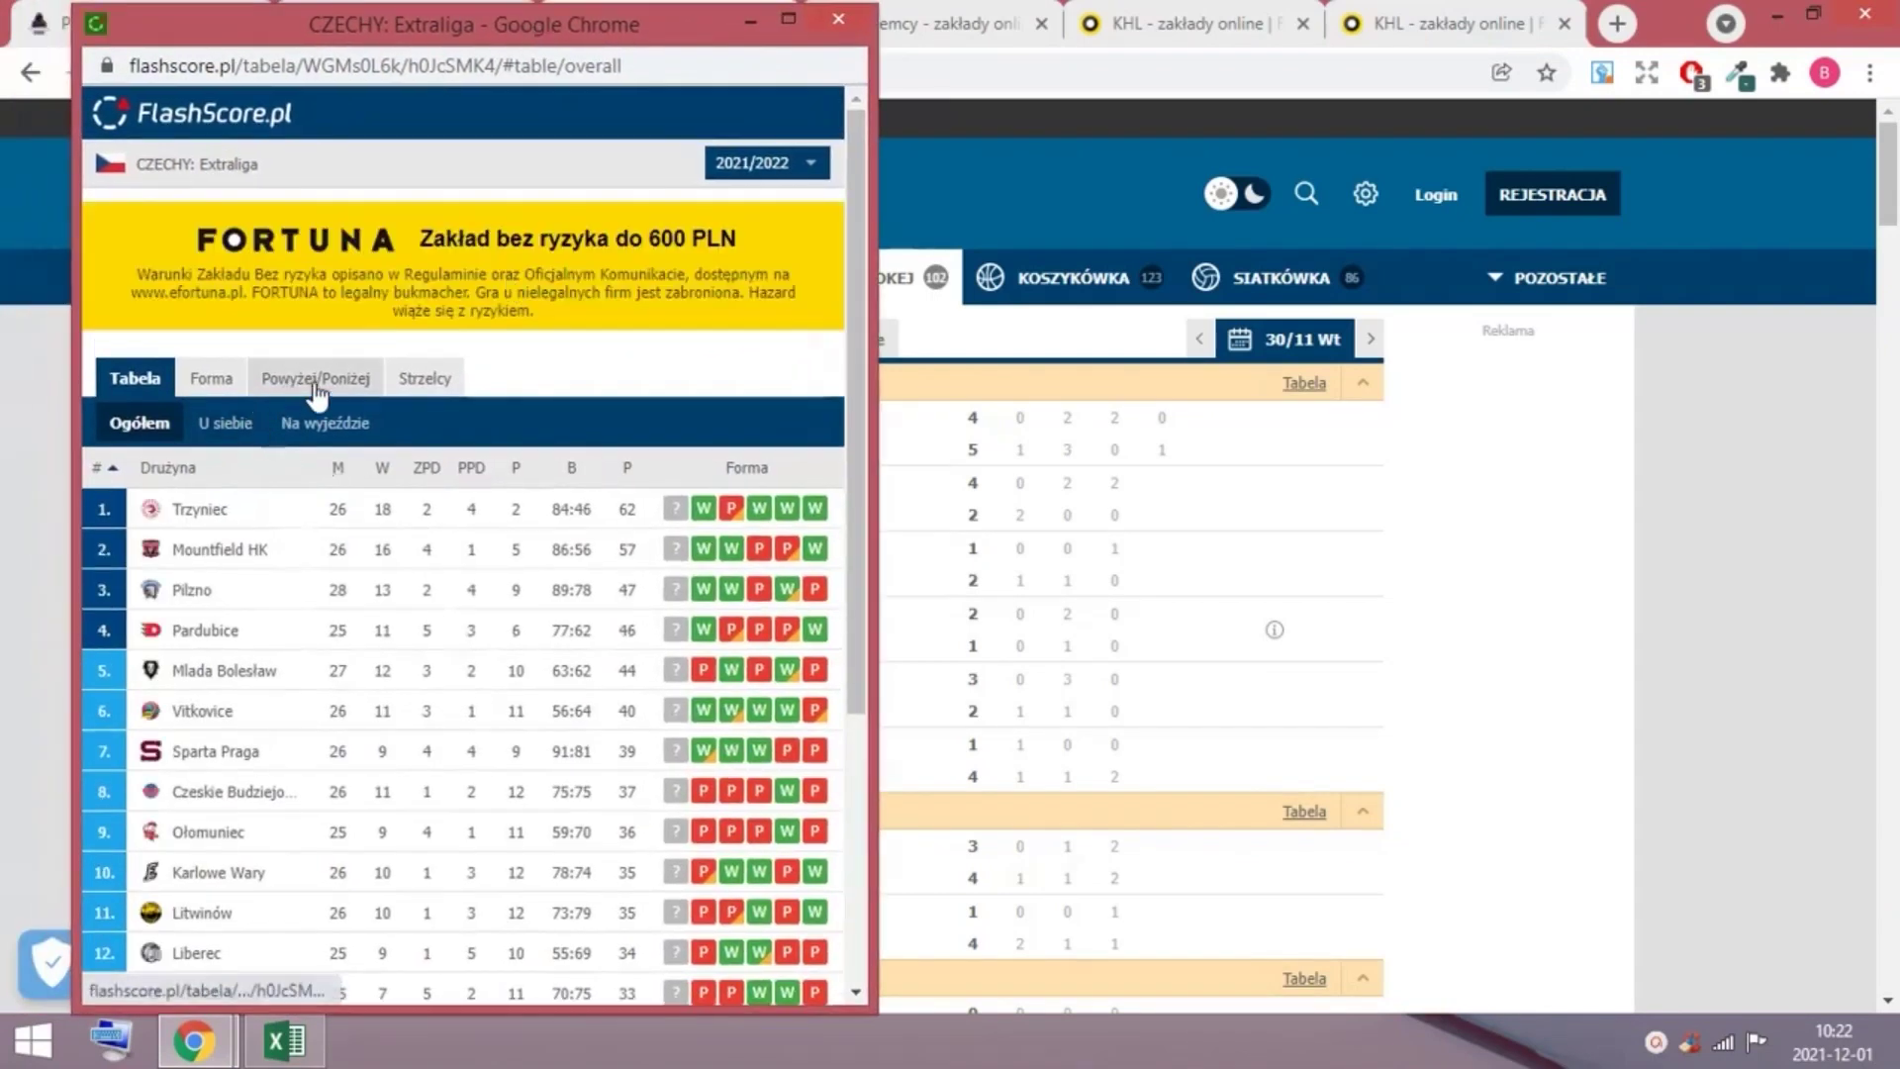
left_click(317, 382)
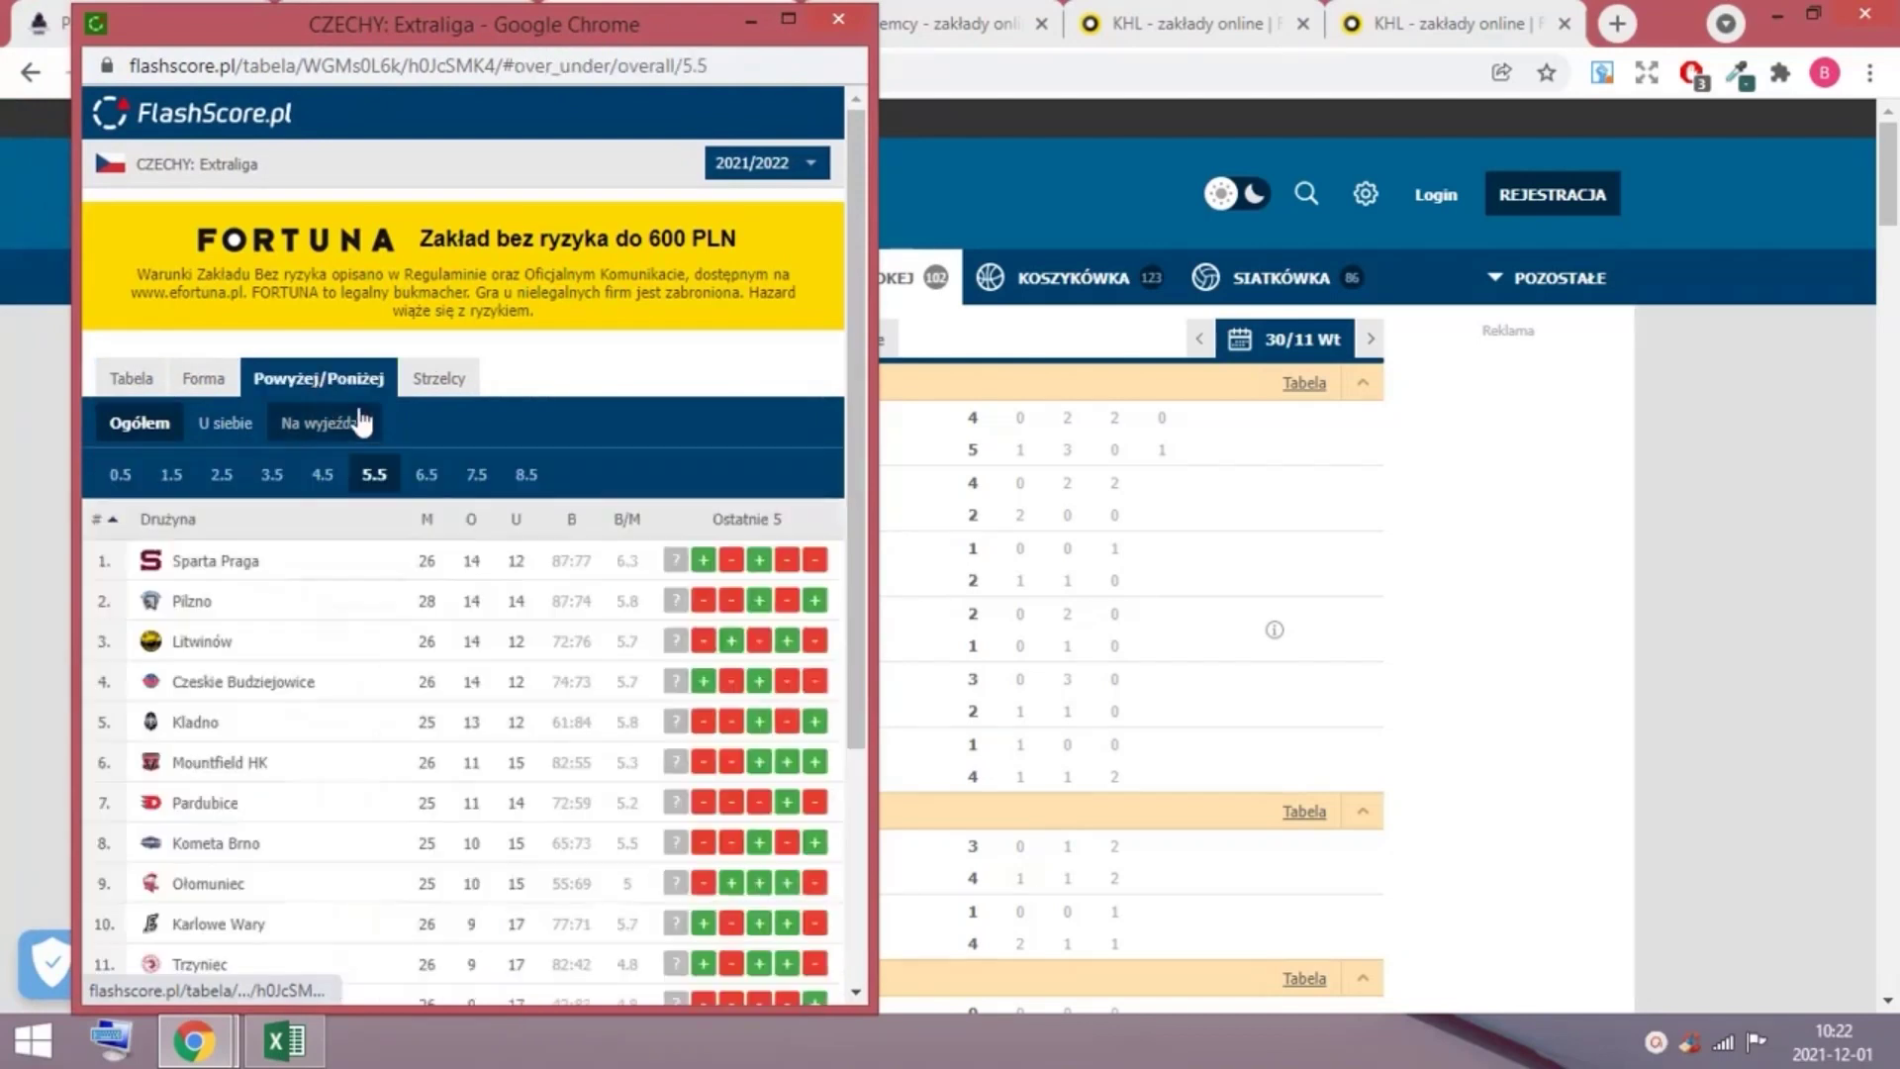
left_click(274, 483)
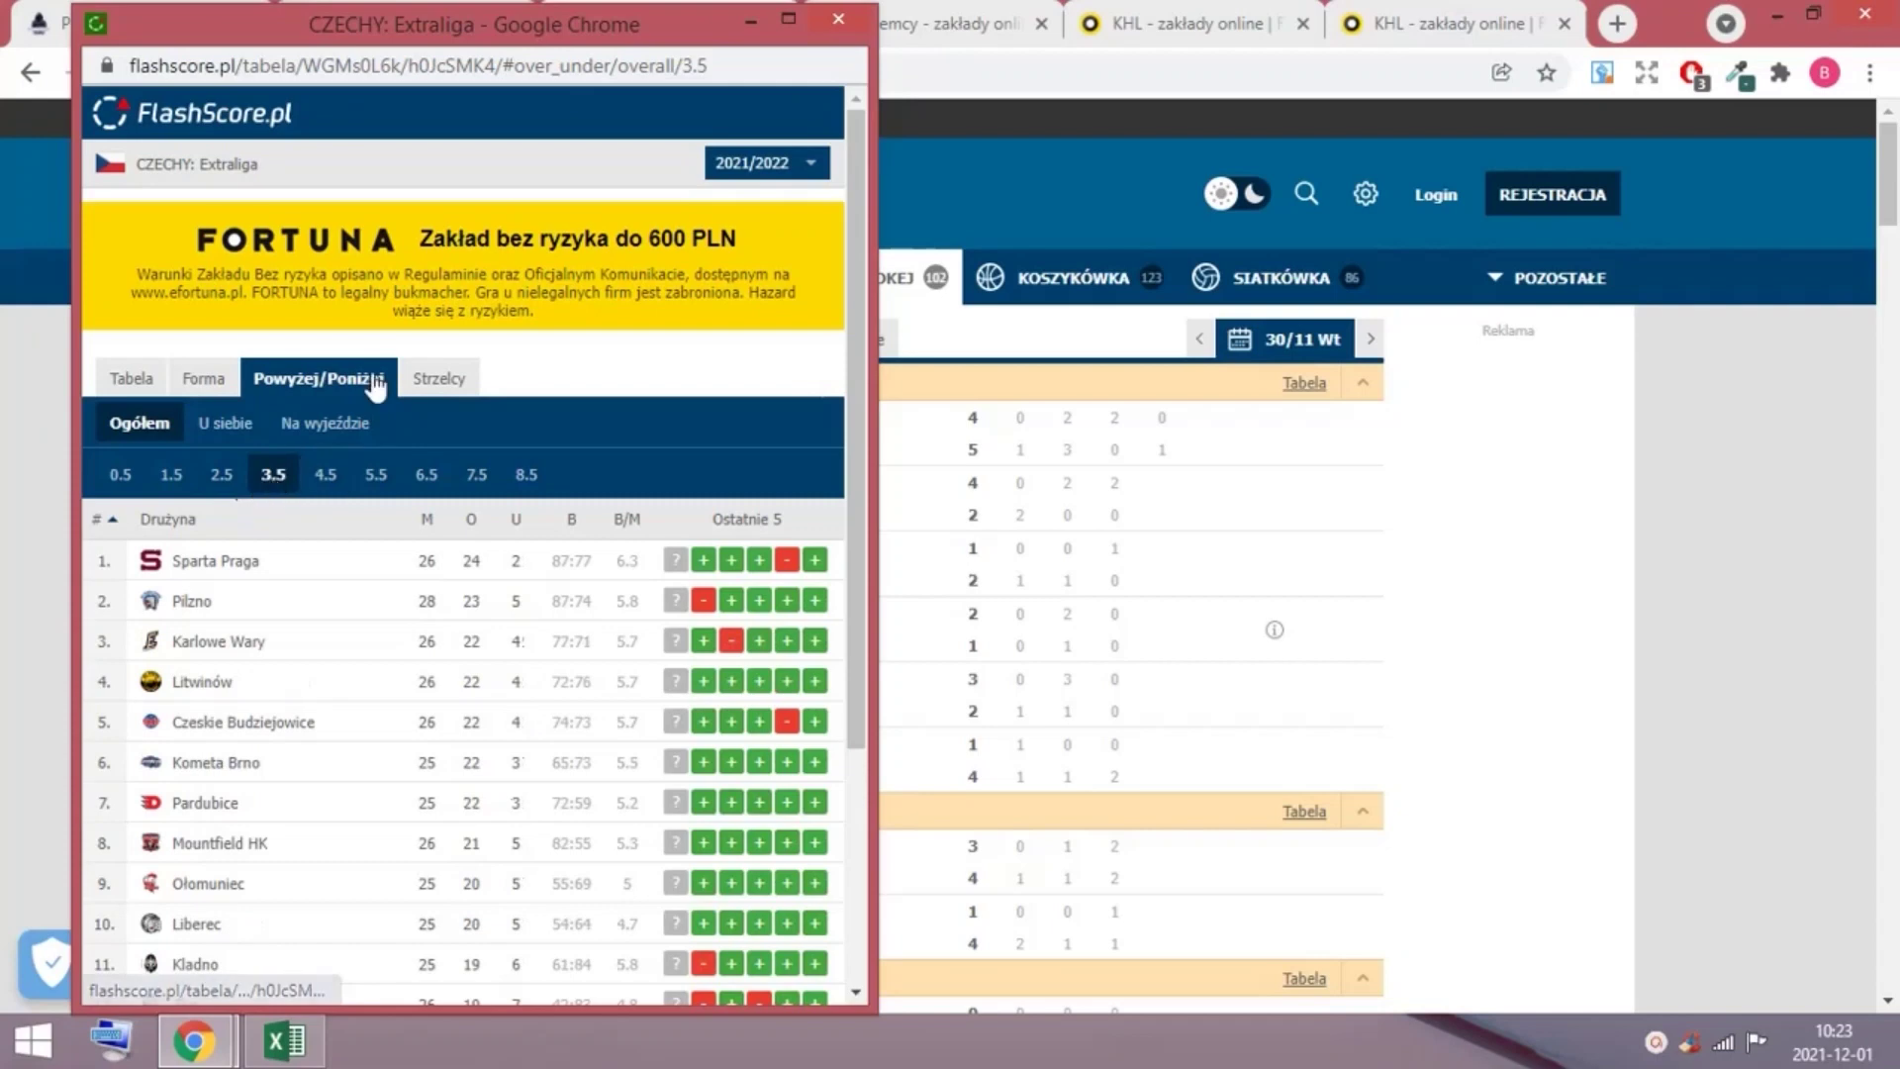
left_click_drag(617, 46, 669, 43)
scroll(535, 519, "down", 1)
scroll(594, 654, "down", 1)
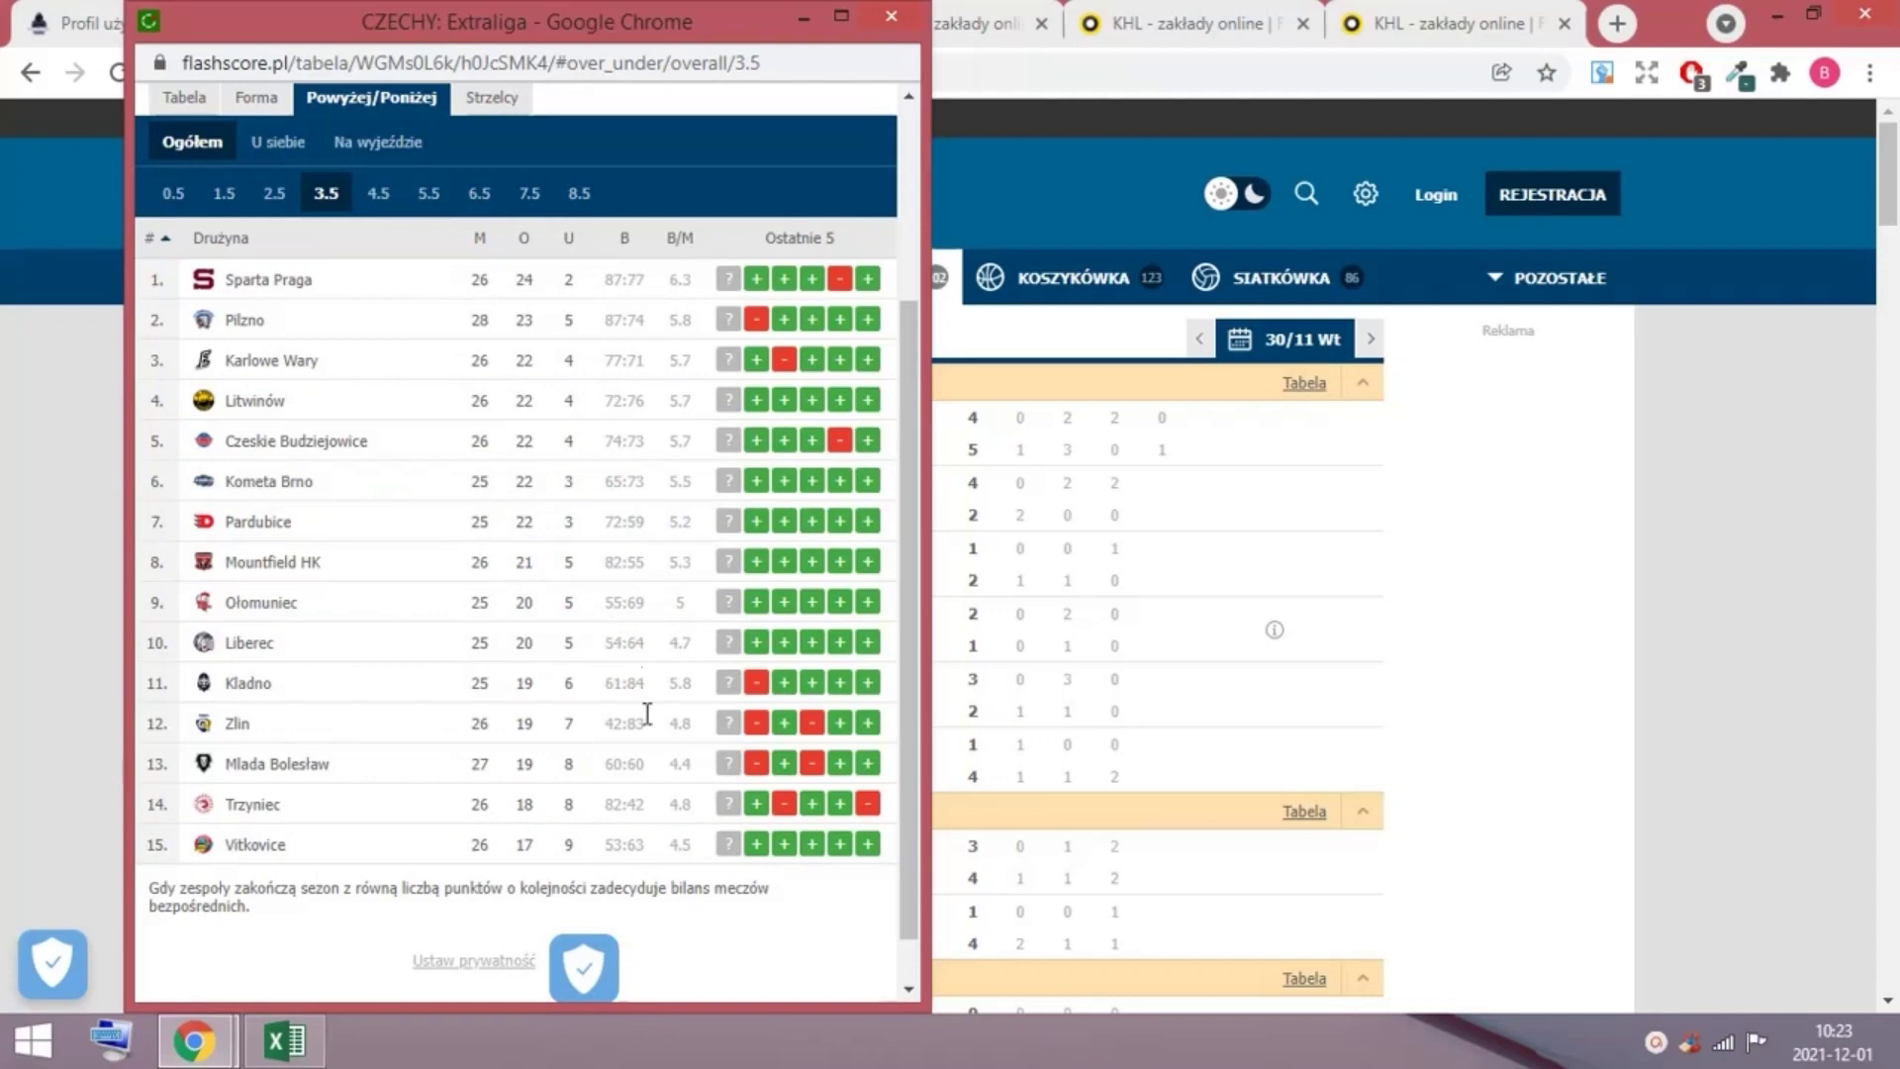
right_click(744, 863)
left_click(747, 35)
left_click(890, 14)
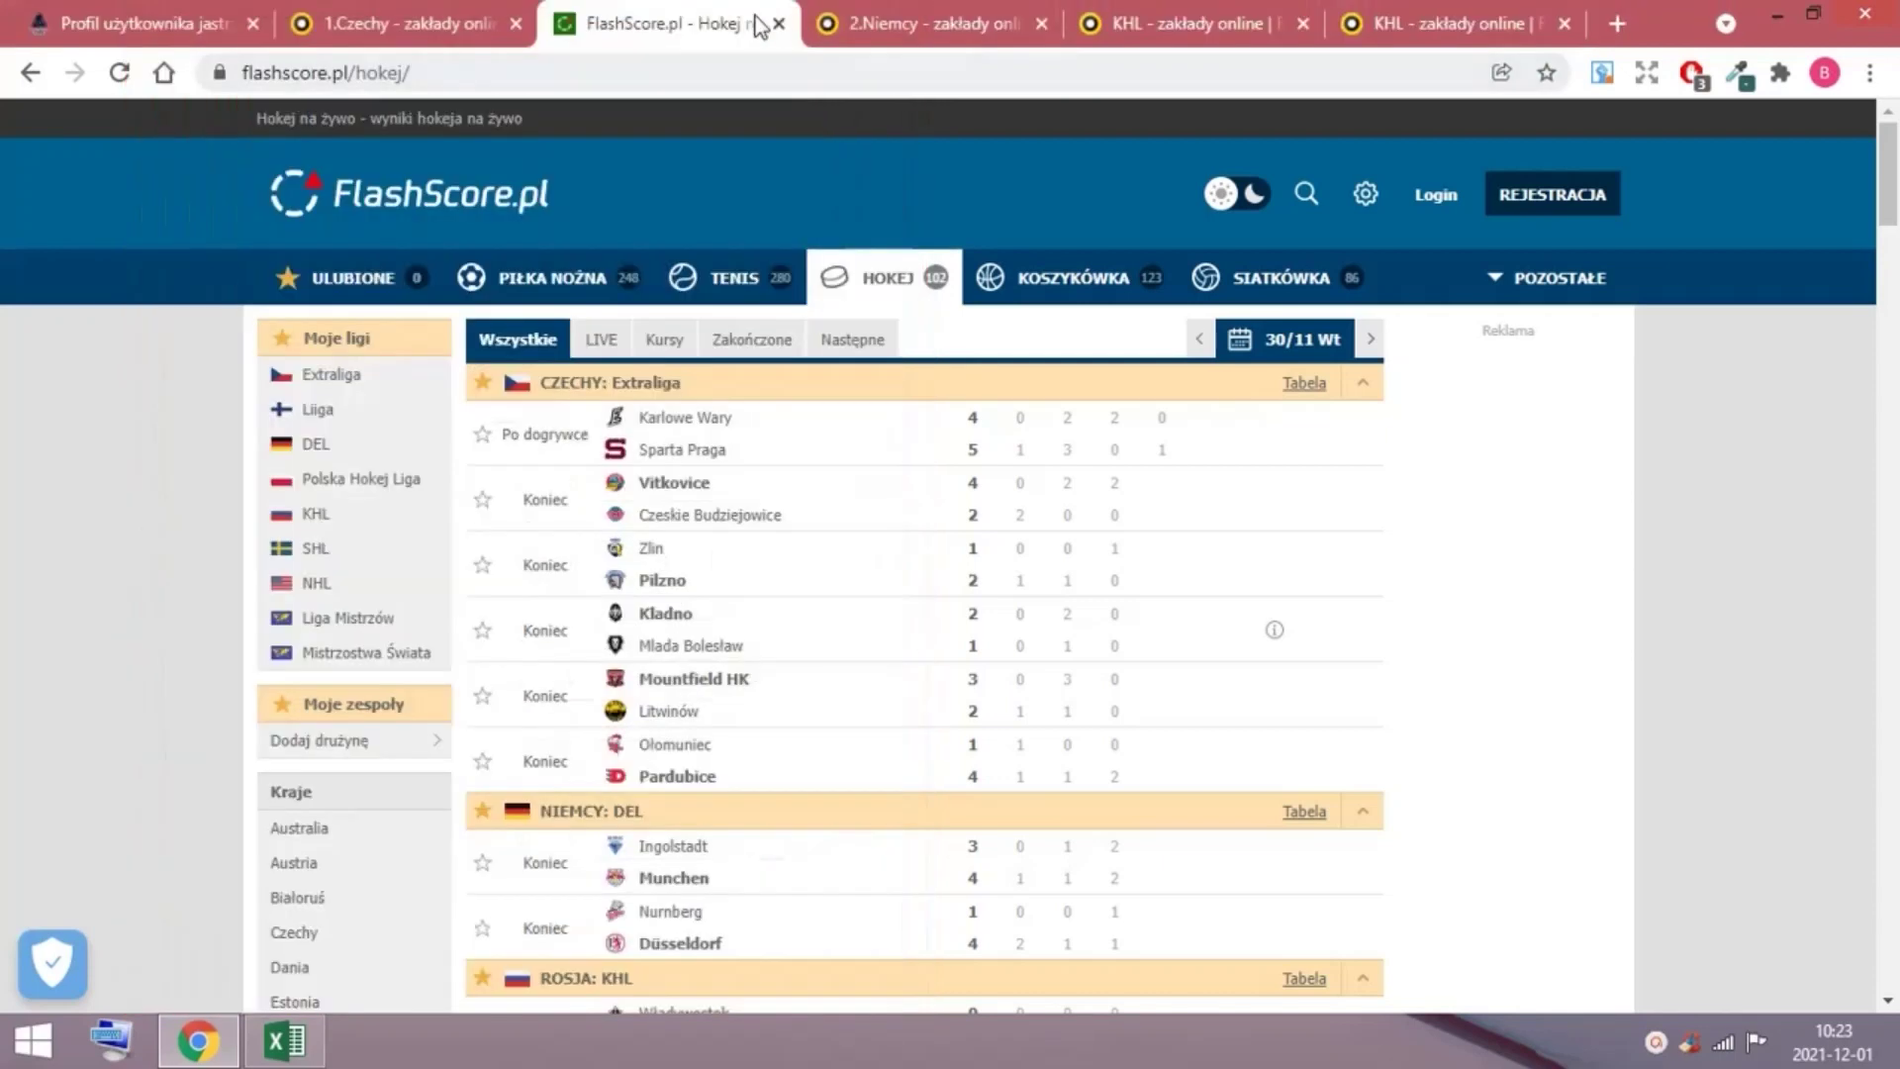
left_click(378, 19)
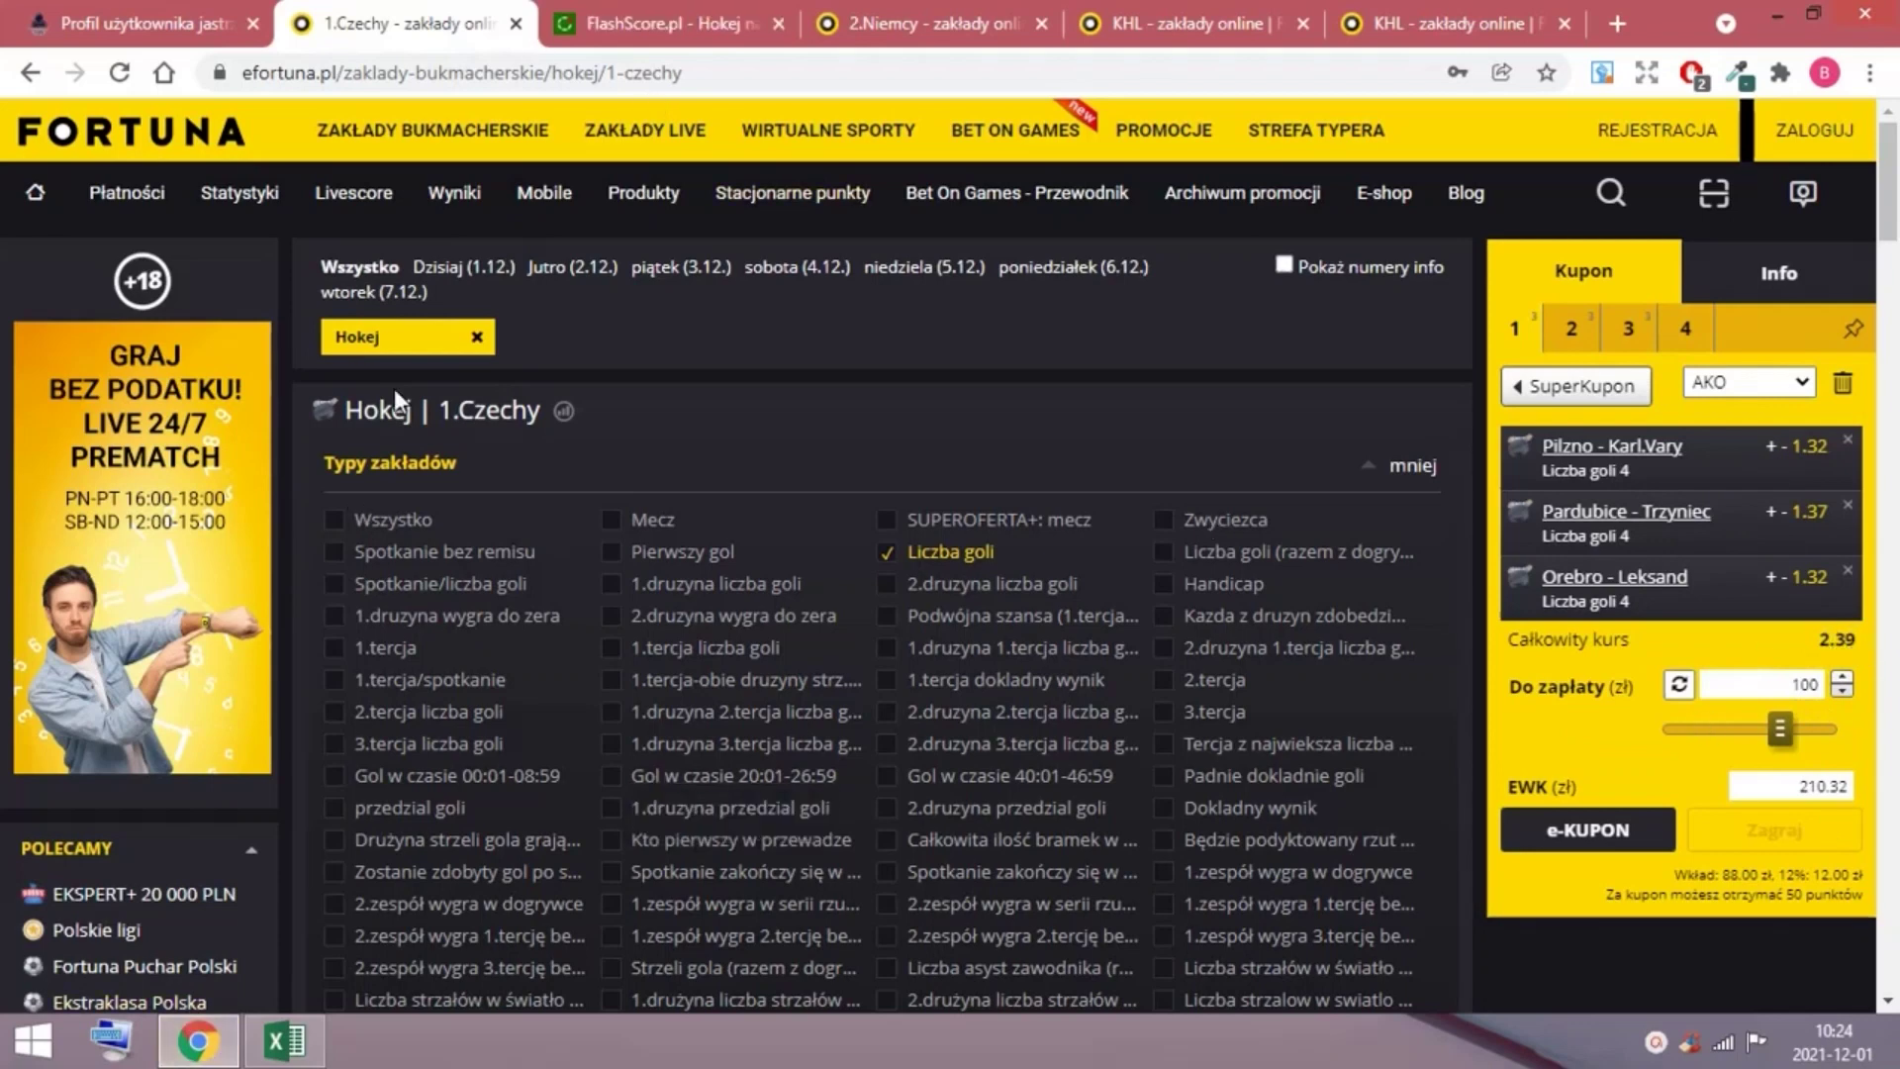
Compare Czech Extraliga over/under standings at 3.5 and 4.5 goals, then close the popup.
left_click(653, 23)
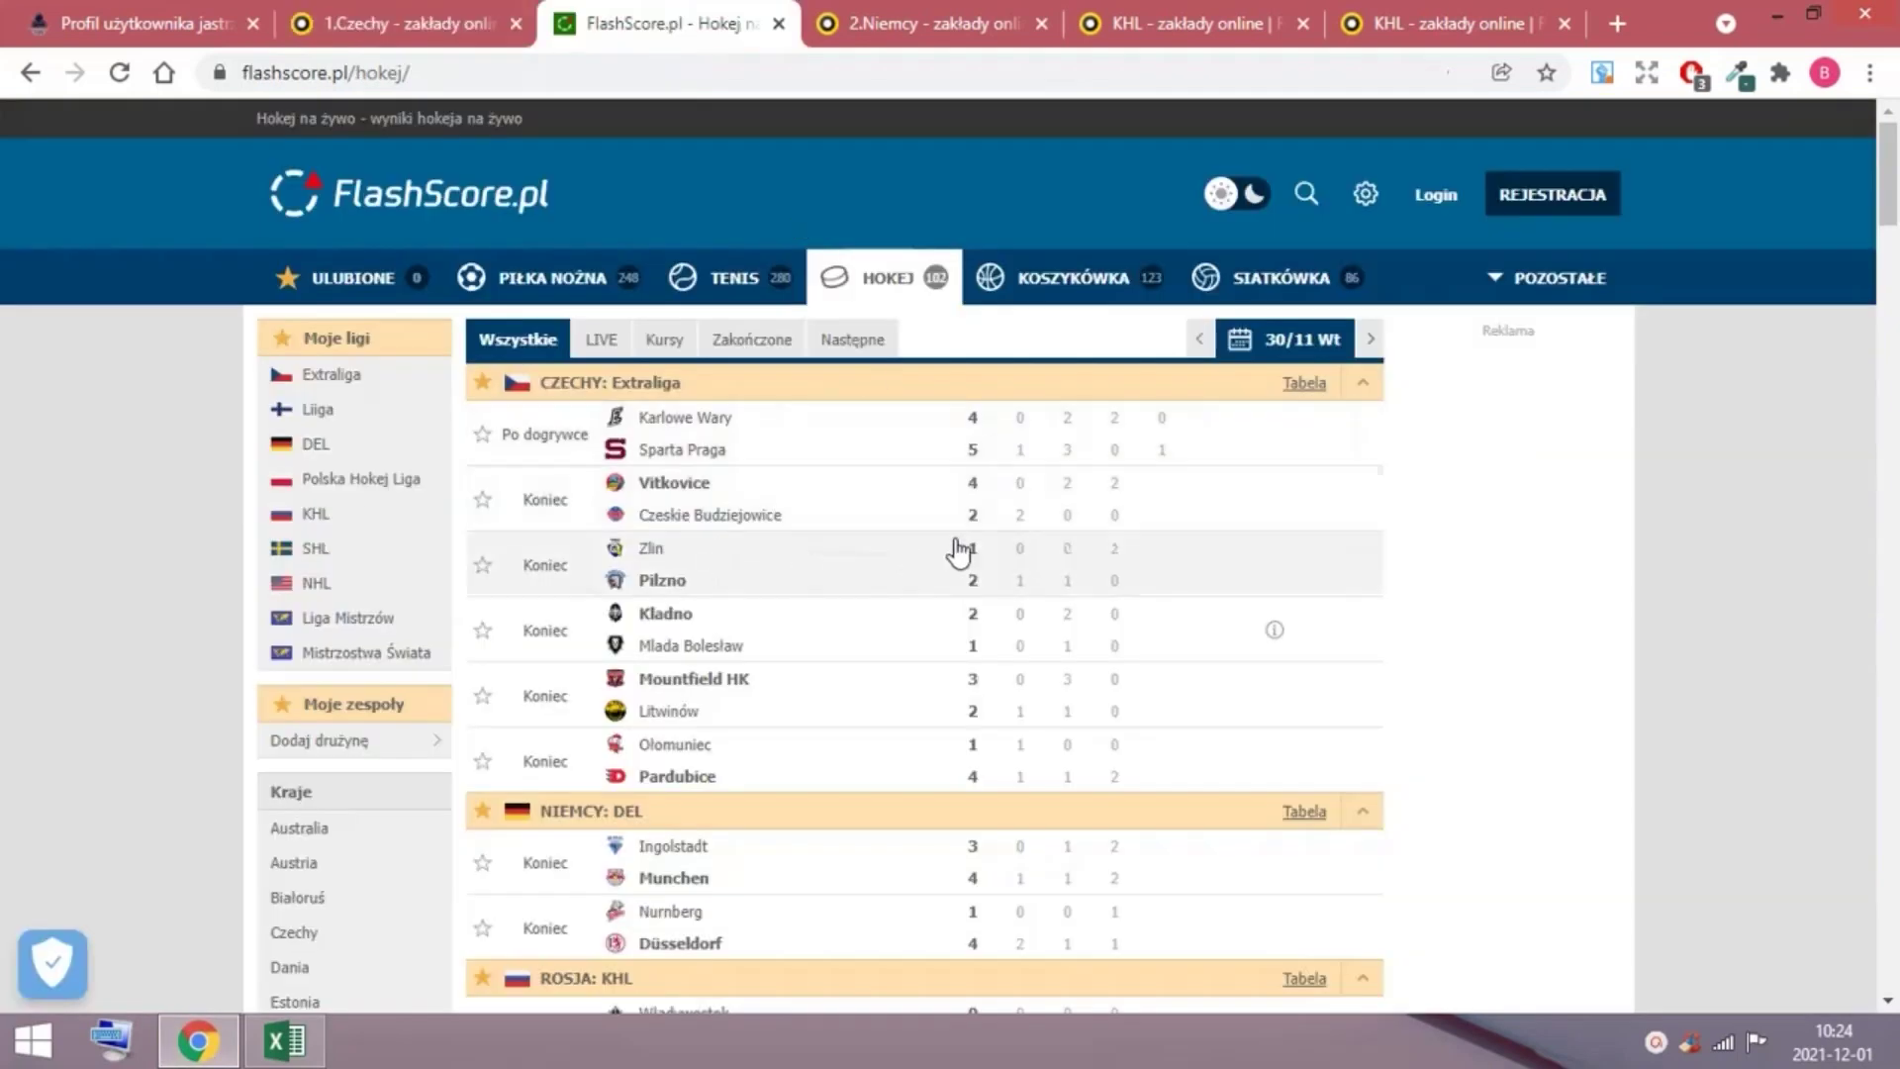
left_click(1297, 392)
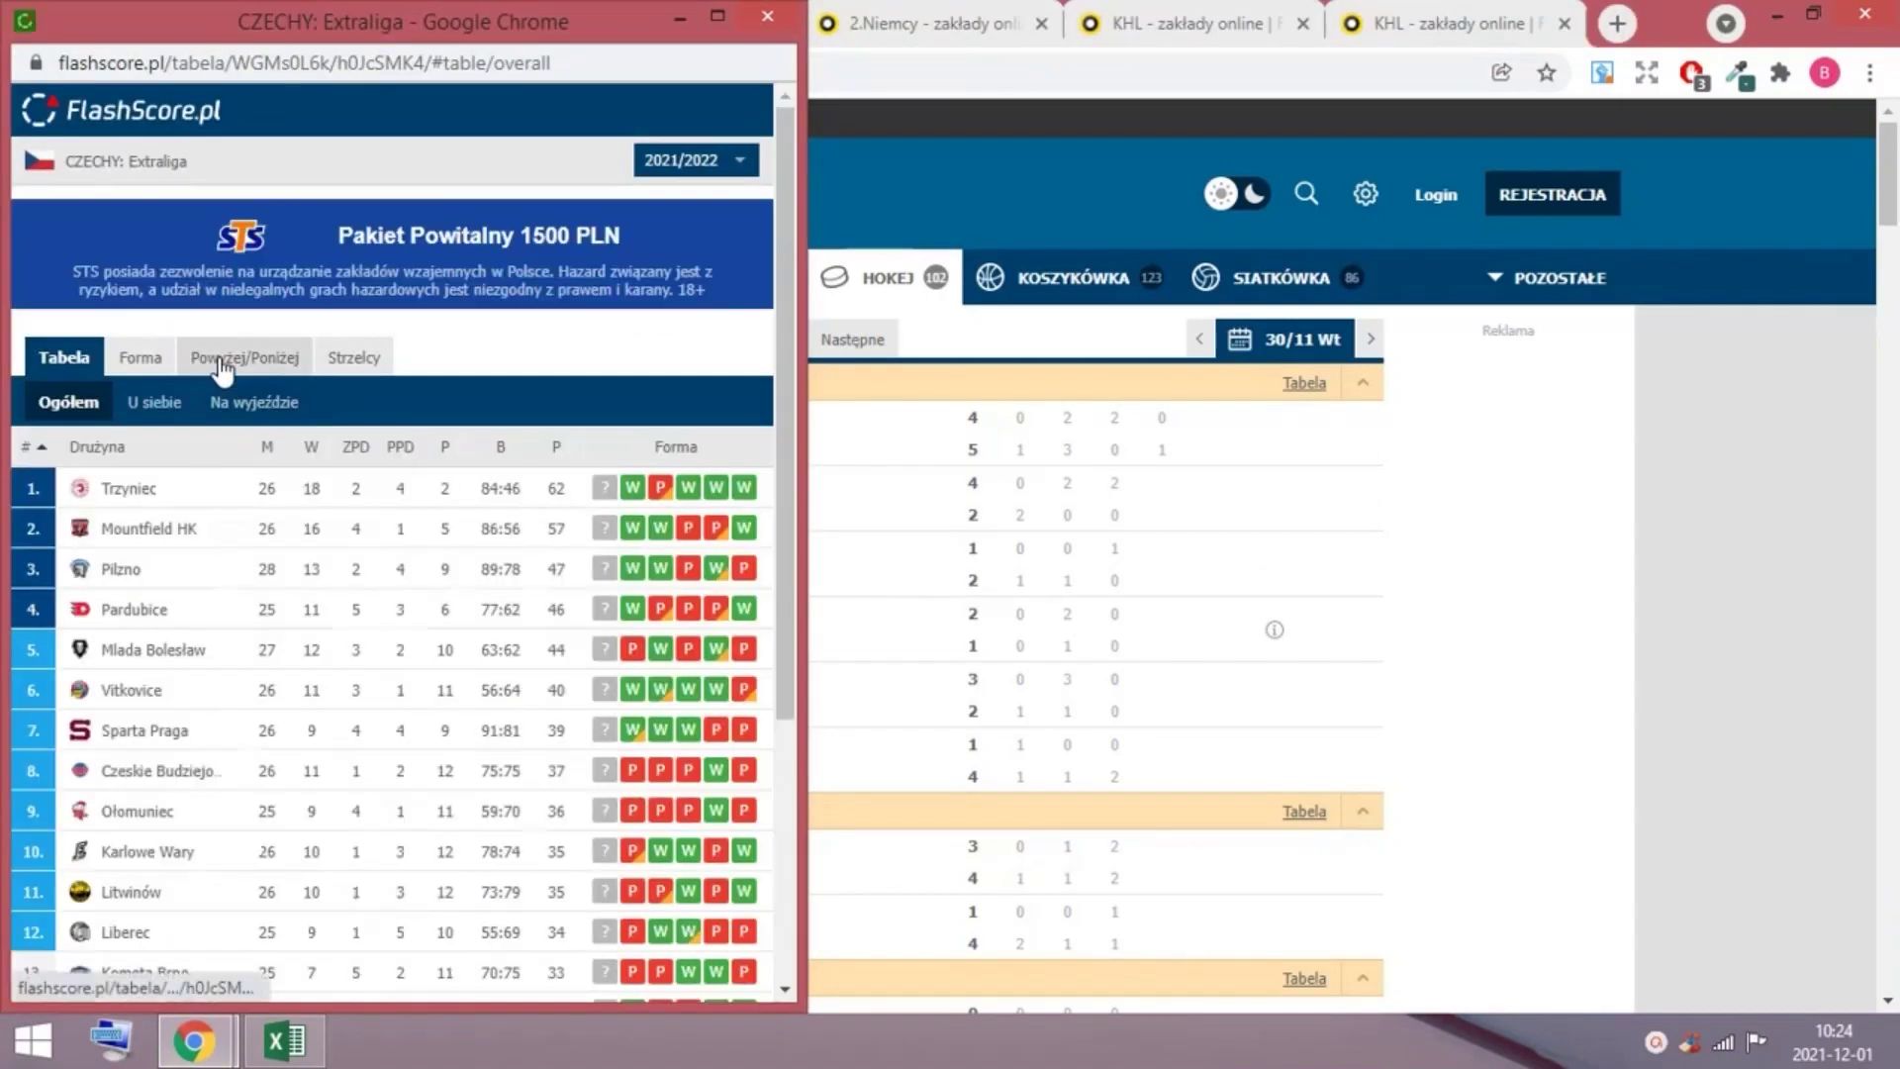
left_click(224, 359)
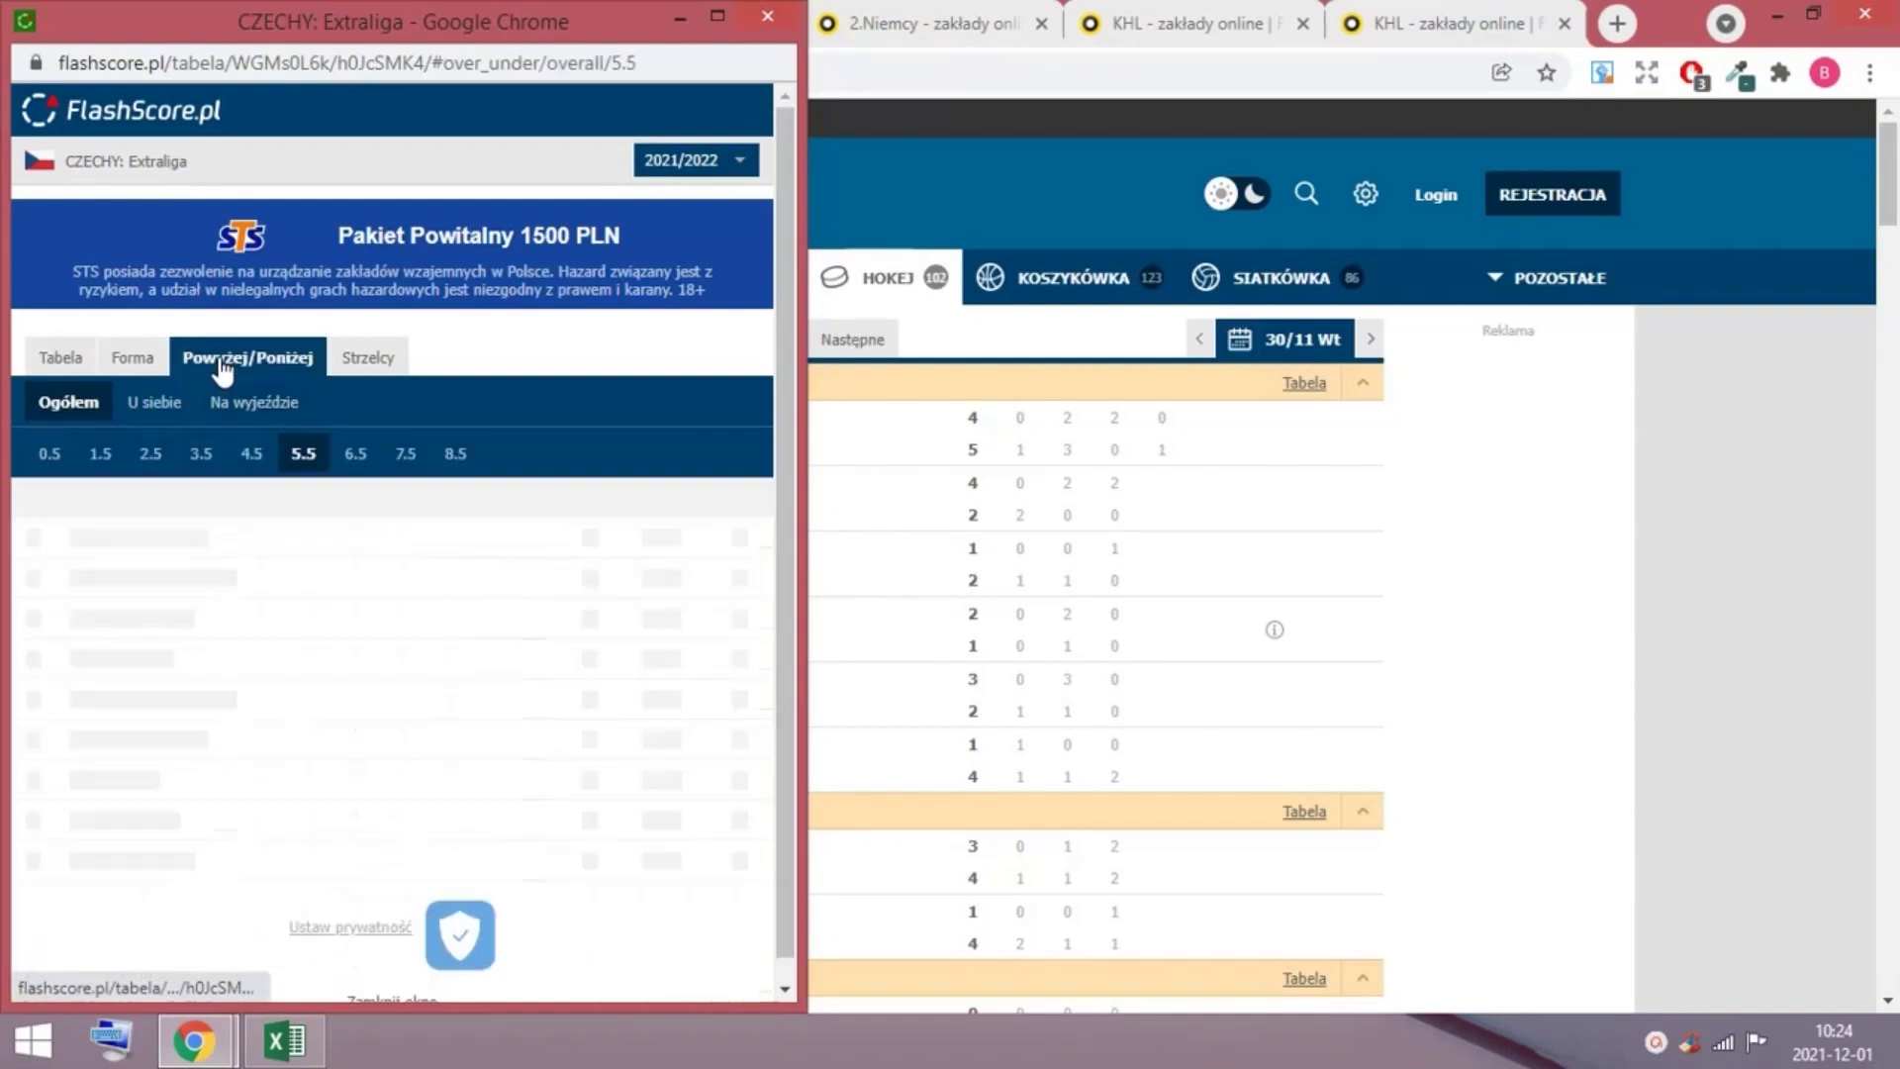
left_click(201, 457)
left_click(254, 456)
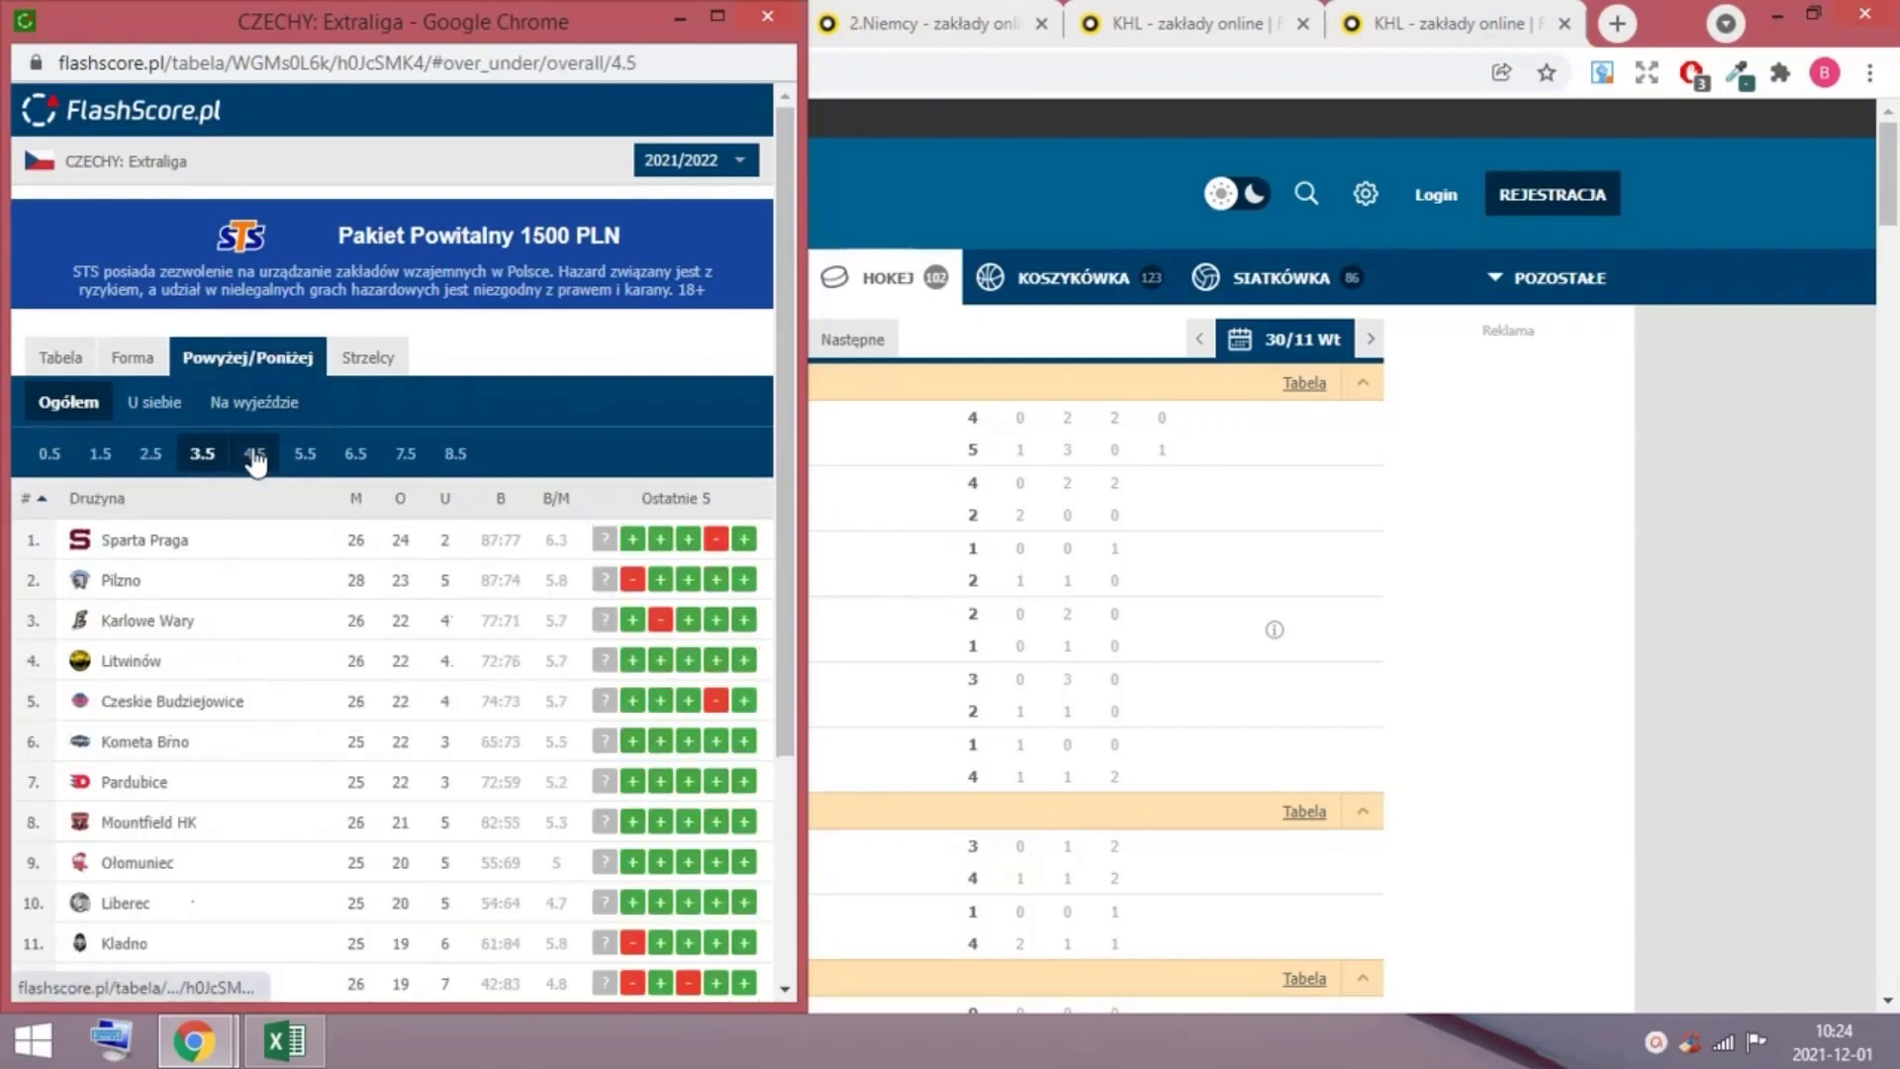
scroll(509, 550, "down", 3)
scroll(489, 382, "up", 2)
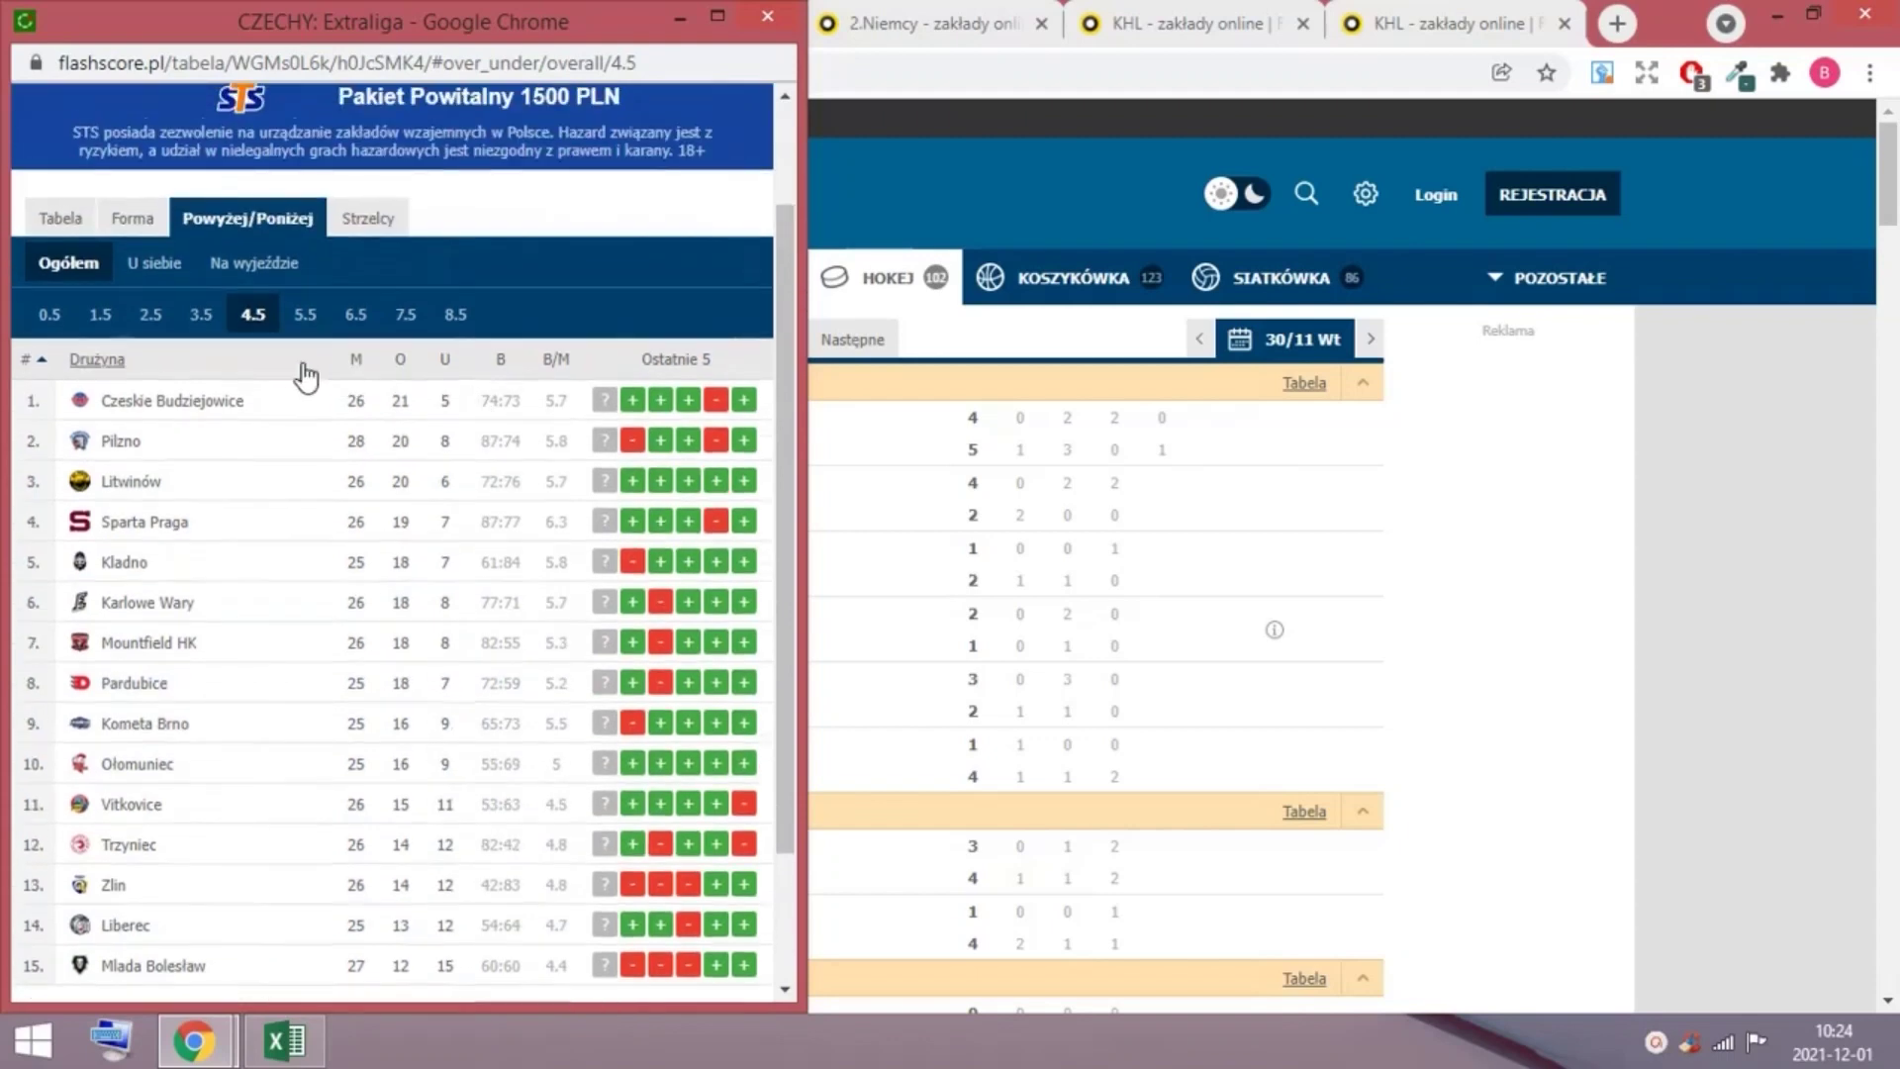
left_click(204, 314)
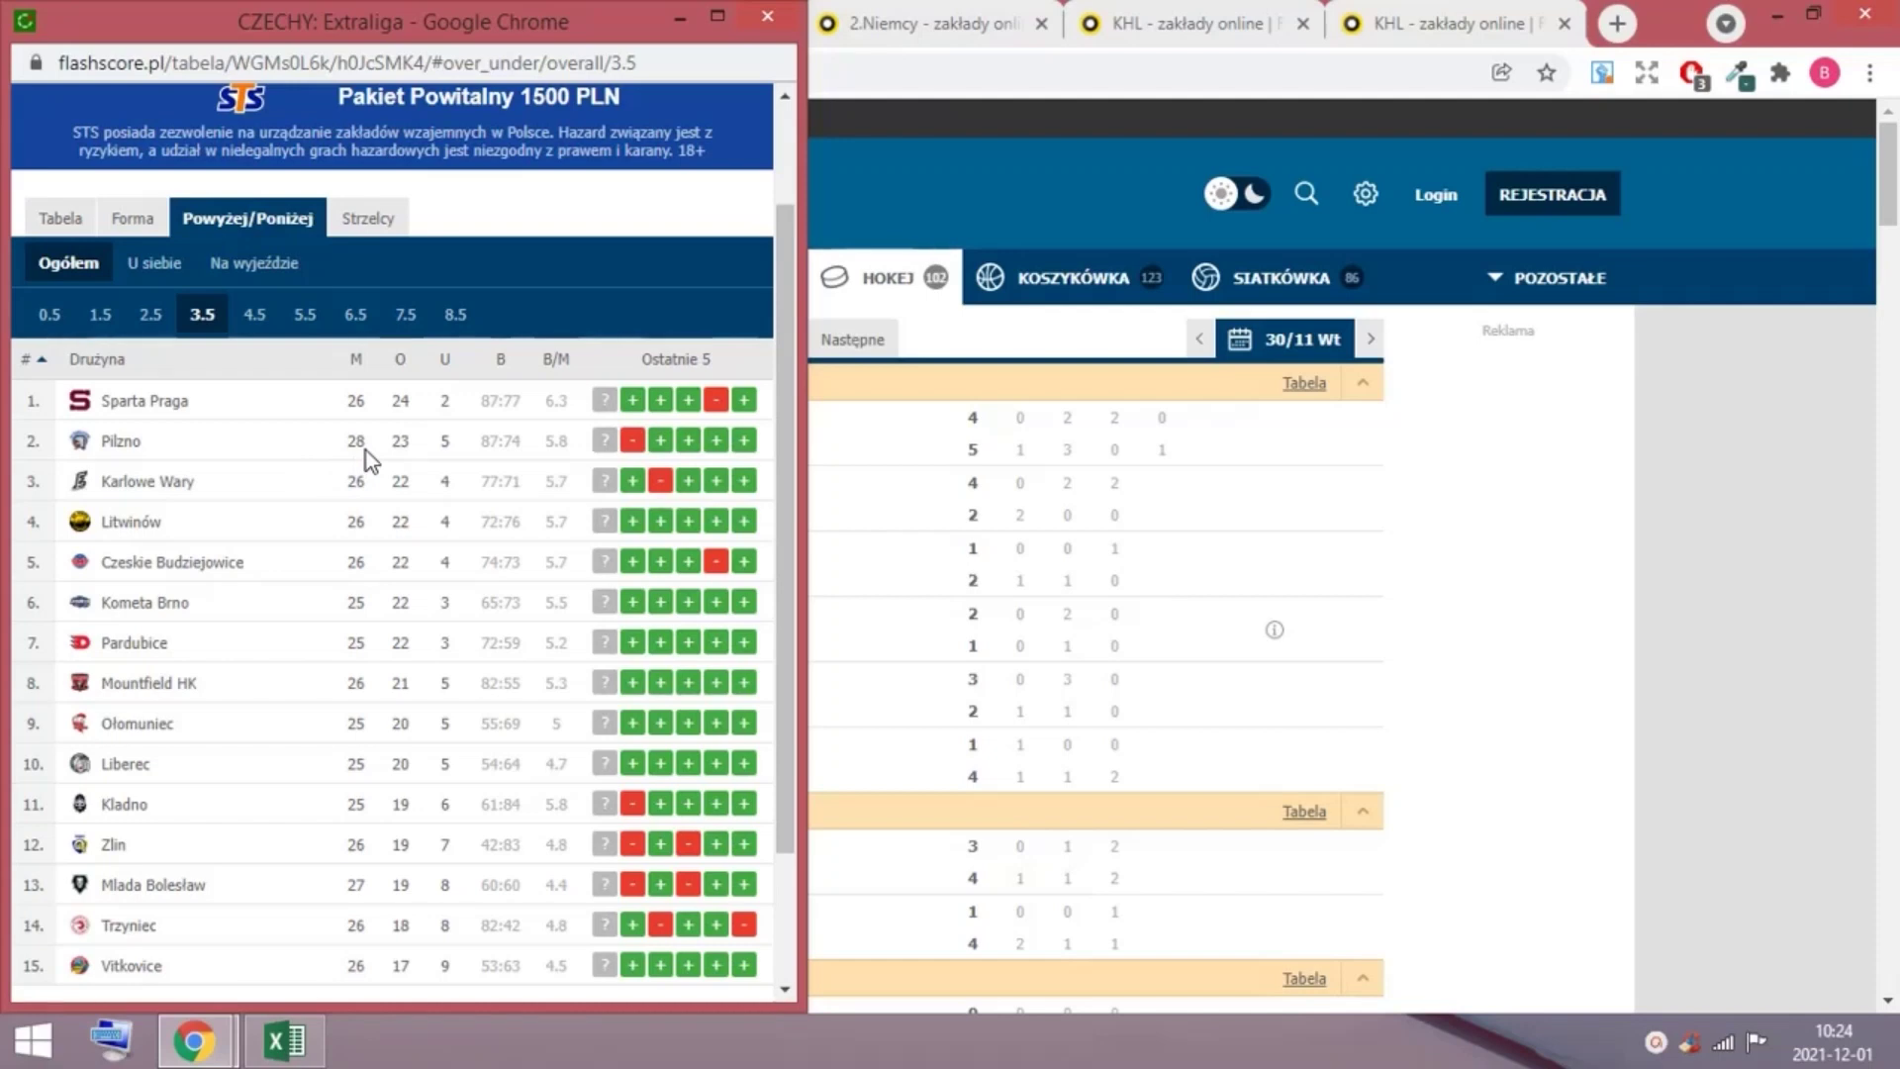
scroll(367, 471, "up", 1)
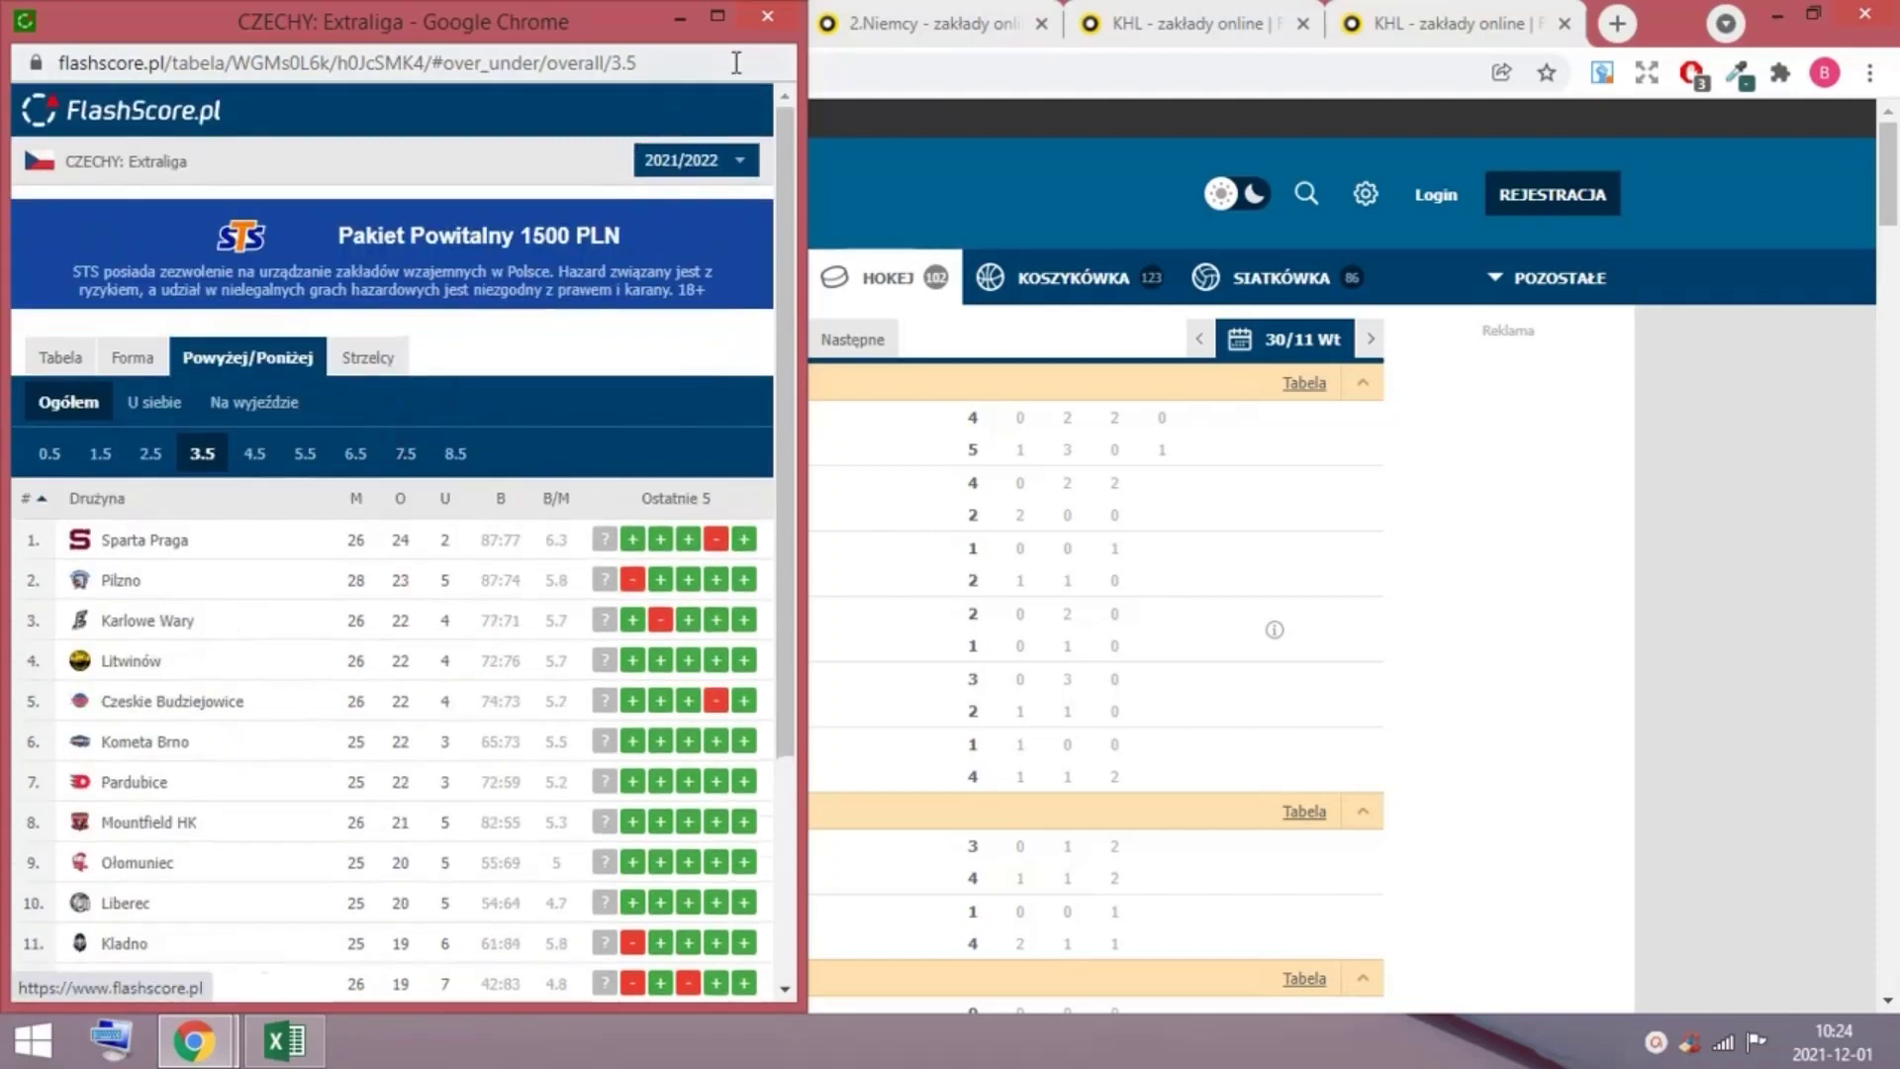
left_click(767, 21)
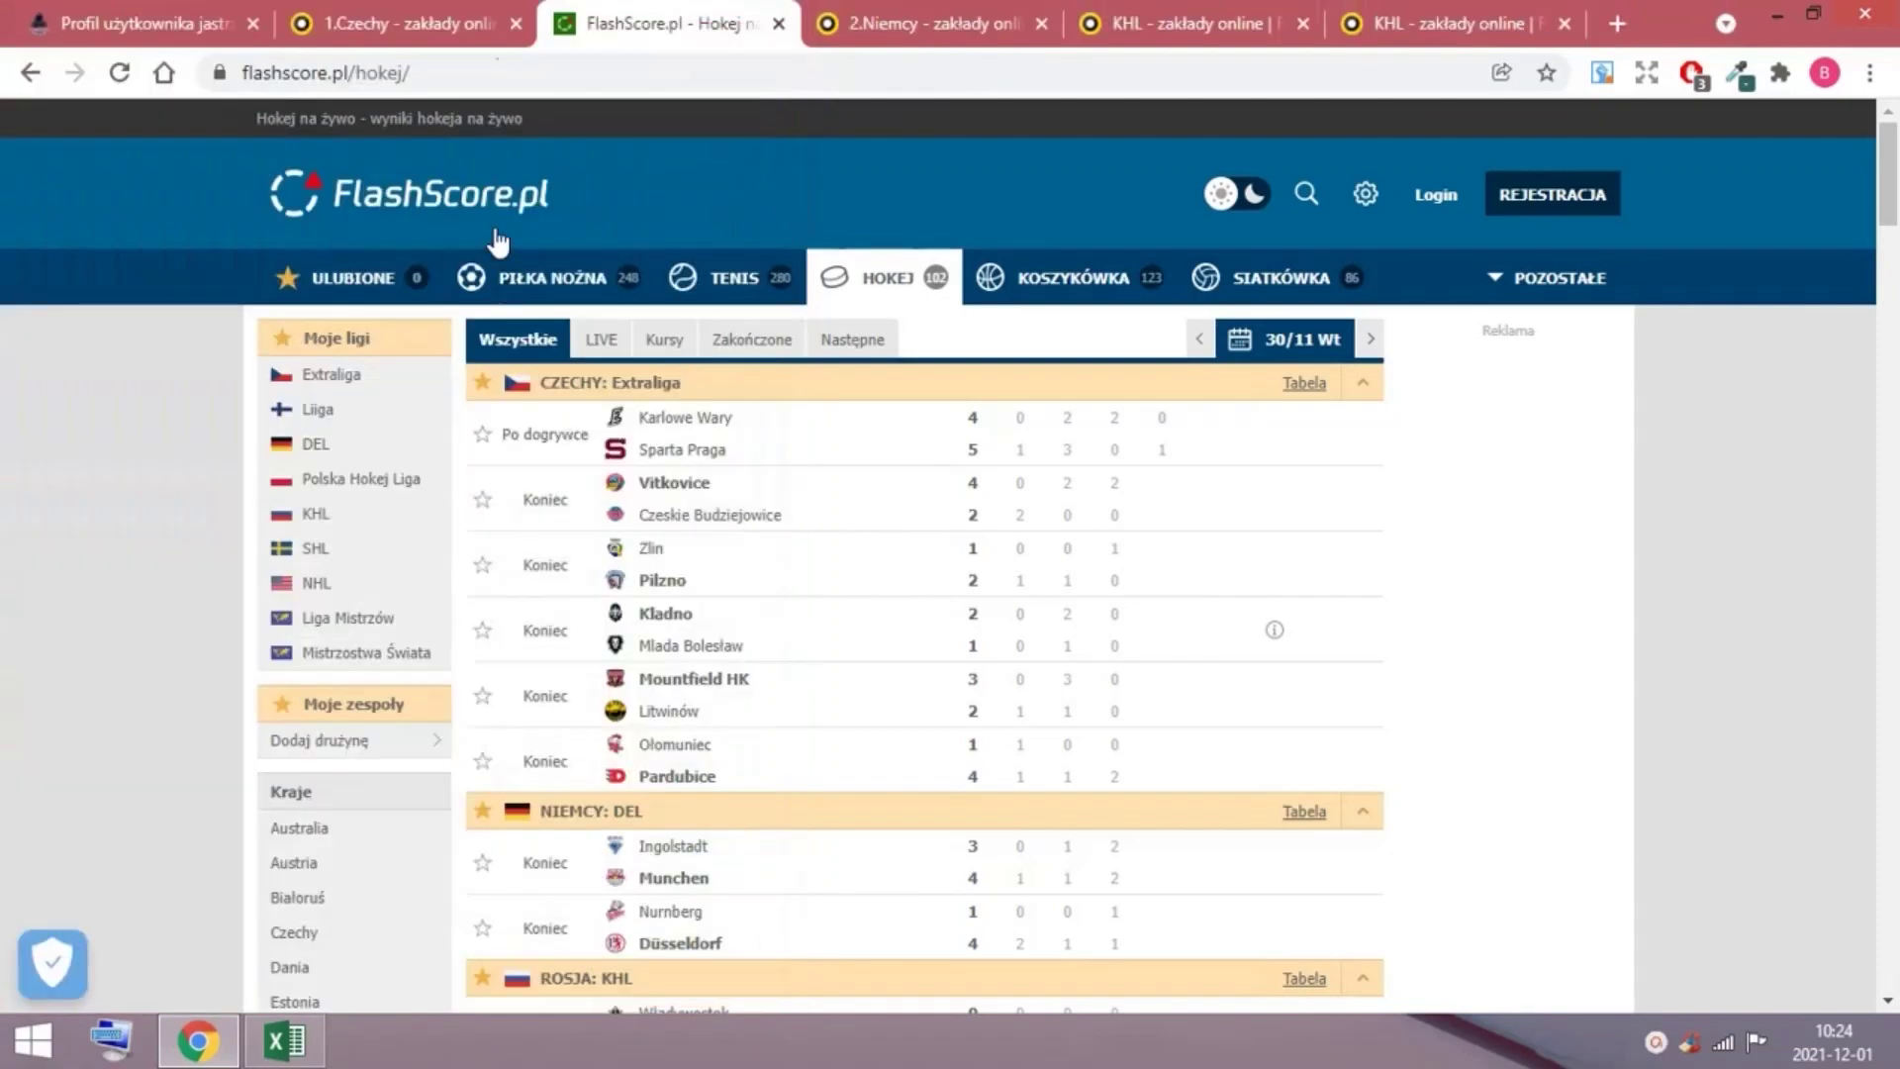
Move from the 1.Czechy page to Fortuna's 2.Niemcy total-goals offers, checking FlashScore along the way.
left_click(430, 8)
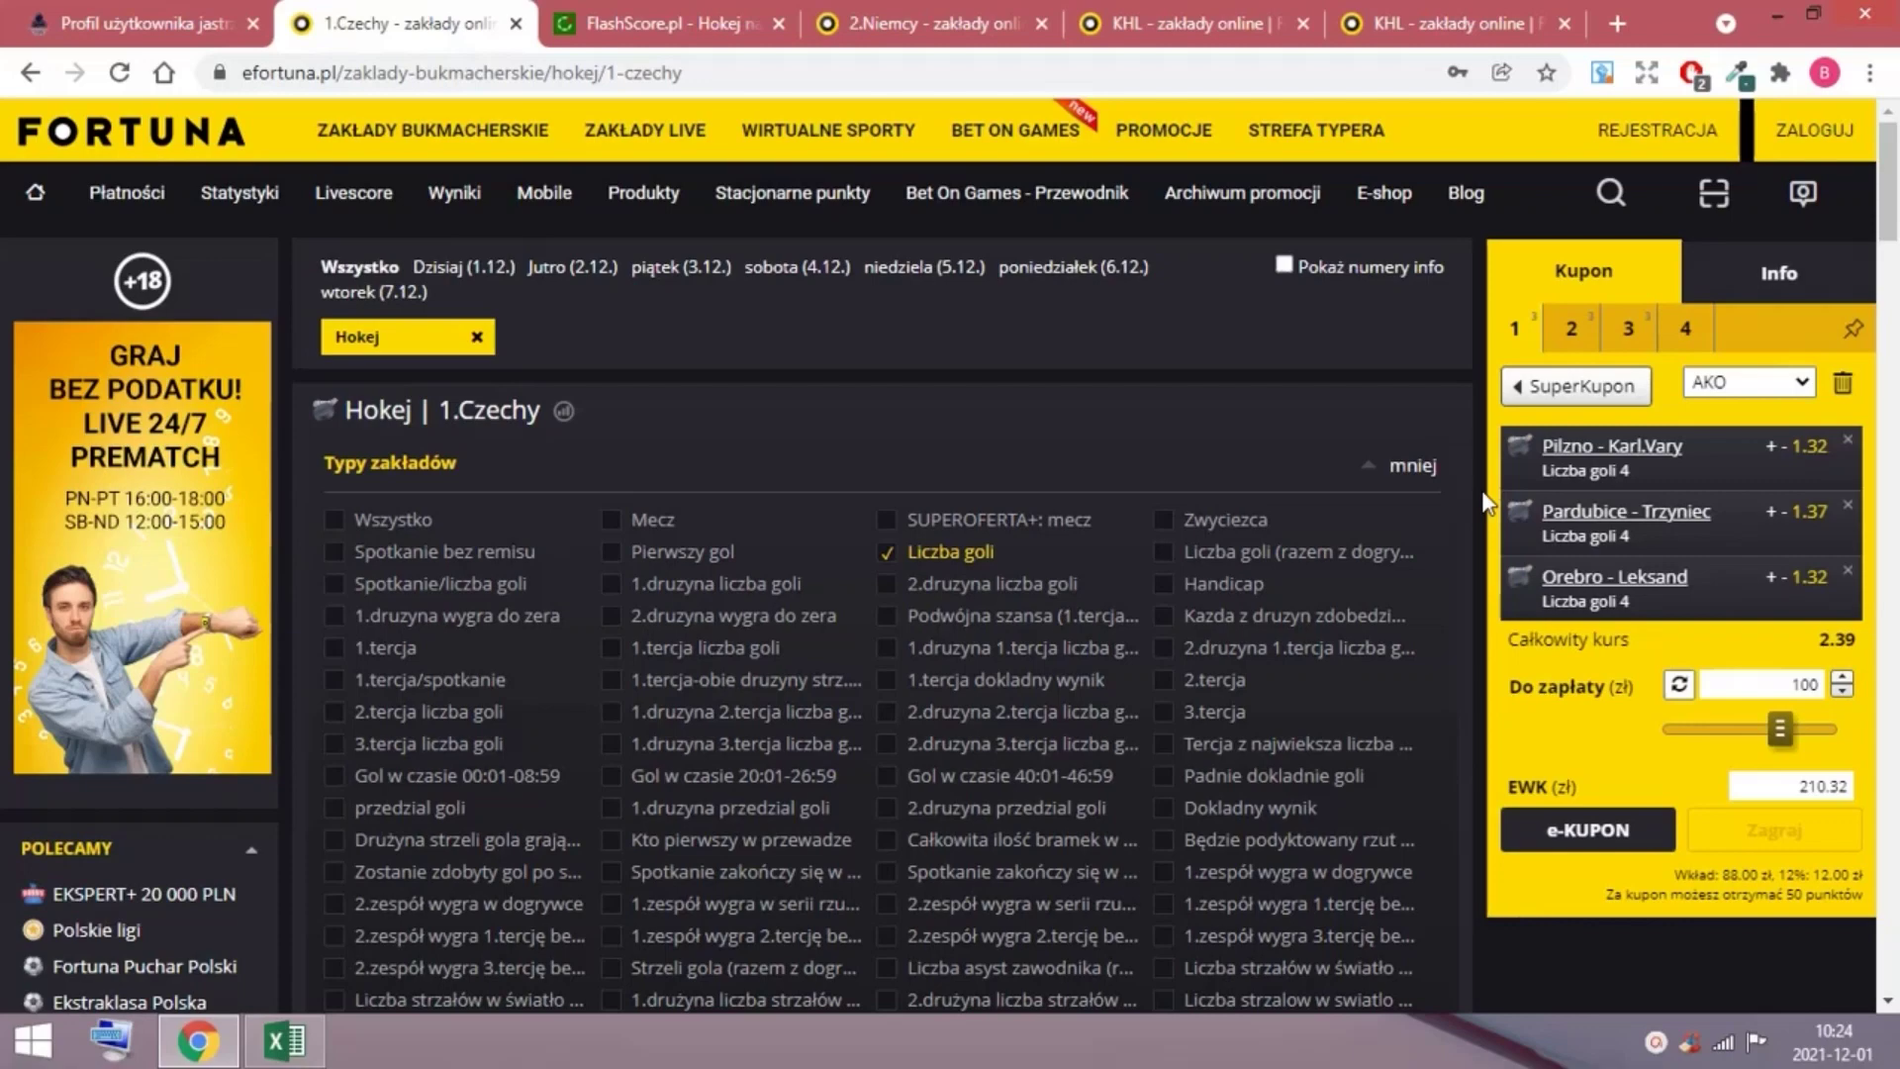
scroll(878, 353, "down", 1)
scroll(892, 364, "up", 1)
left_click(588, 24)
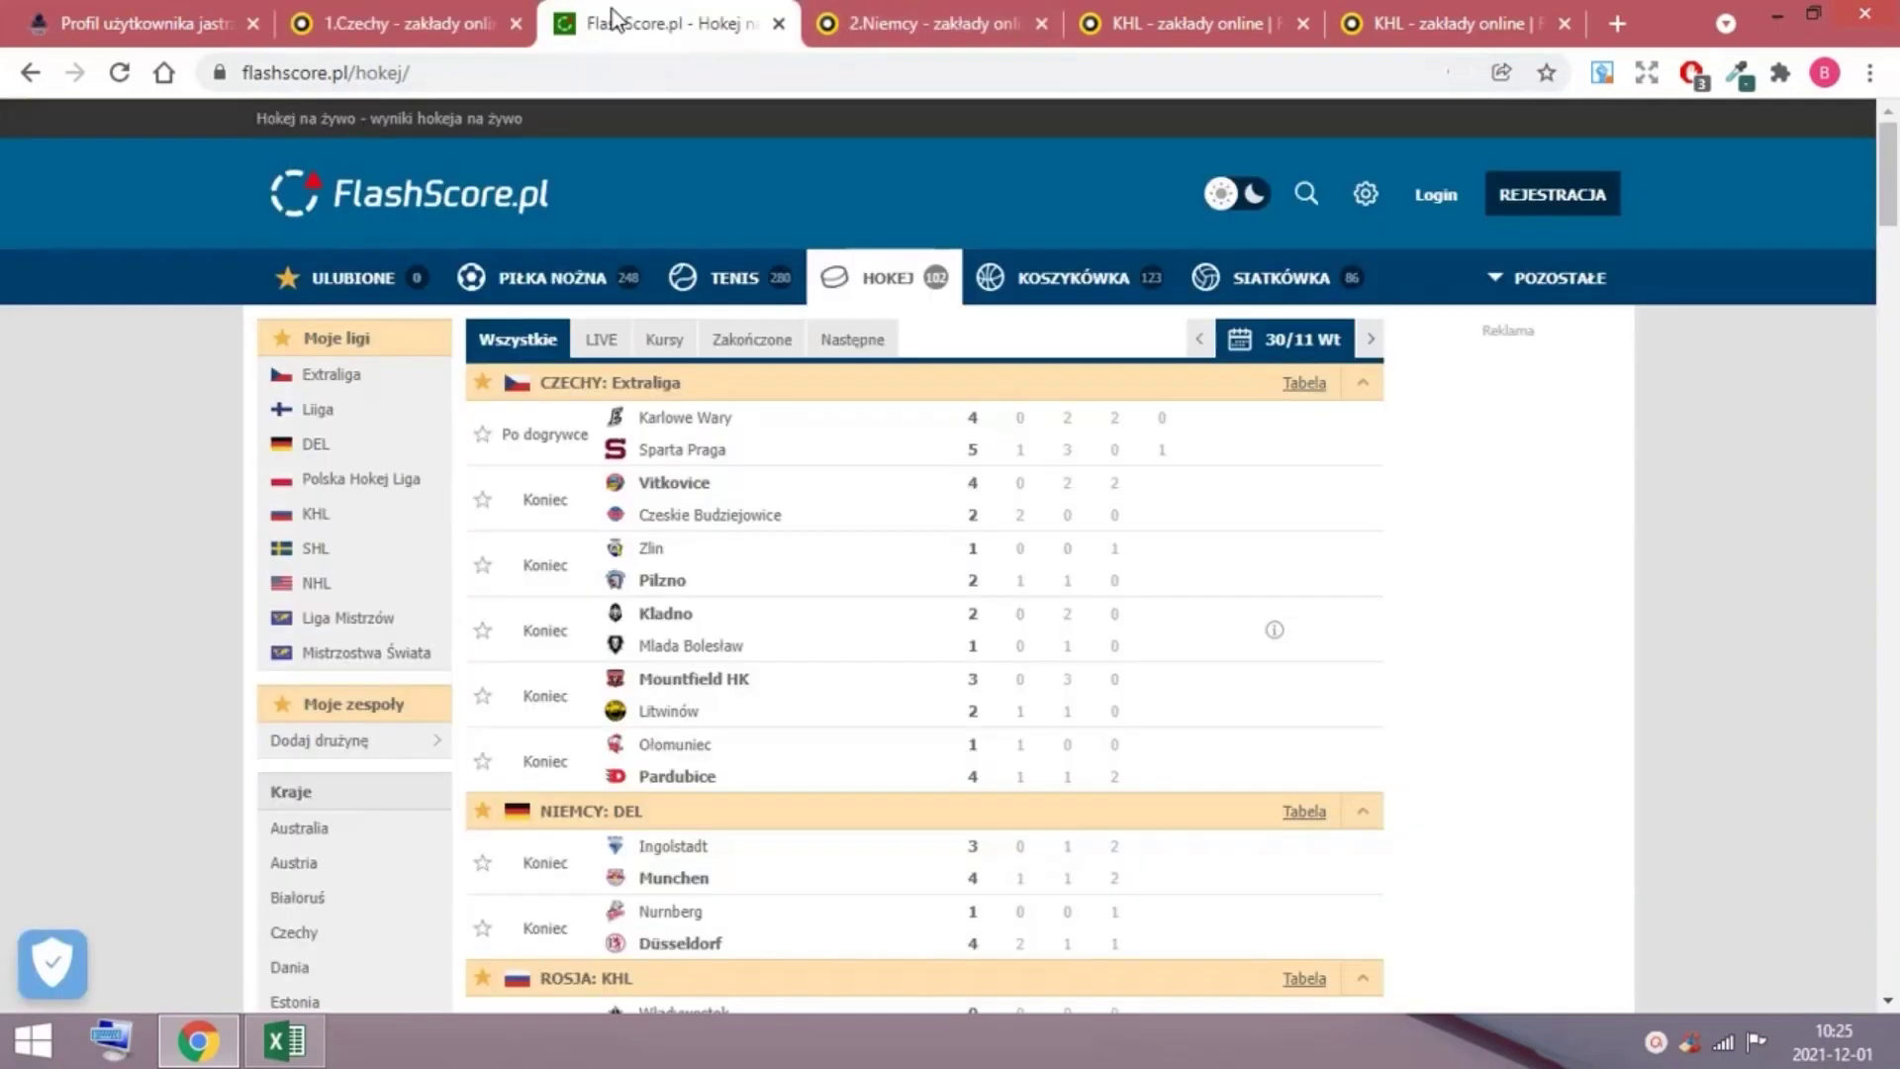
left_click(942, 13)
left_click(676, 23)
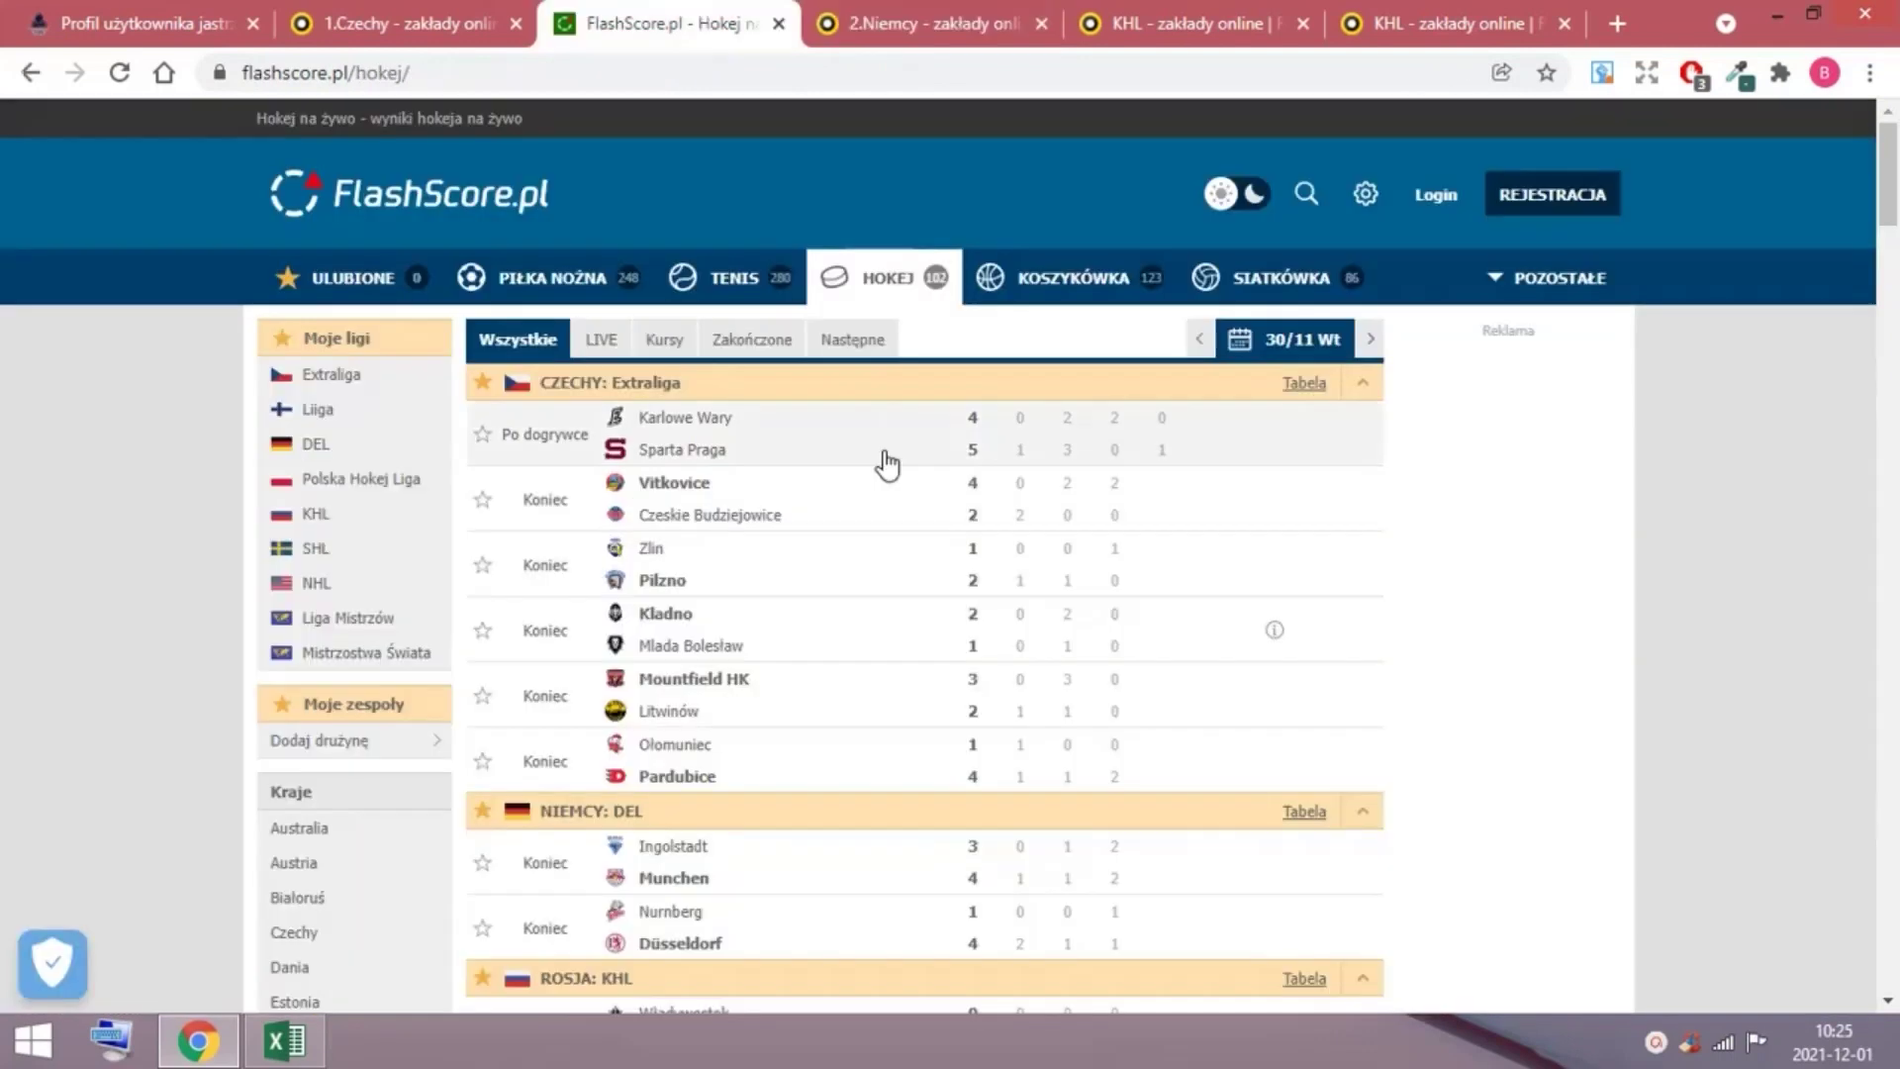
scroll(891, 371, "down", 2)
Open coupon 2 with the Lausitz–Frankfurt, Kaufbeuren–Freiburg and Bietigheim–Augsburg under-7.5 picks.
left_click(936, 24)
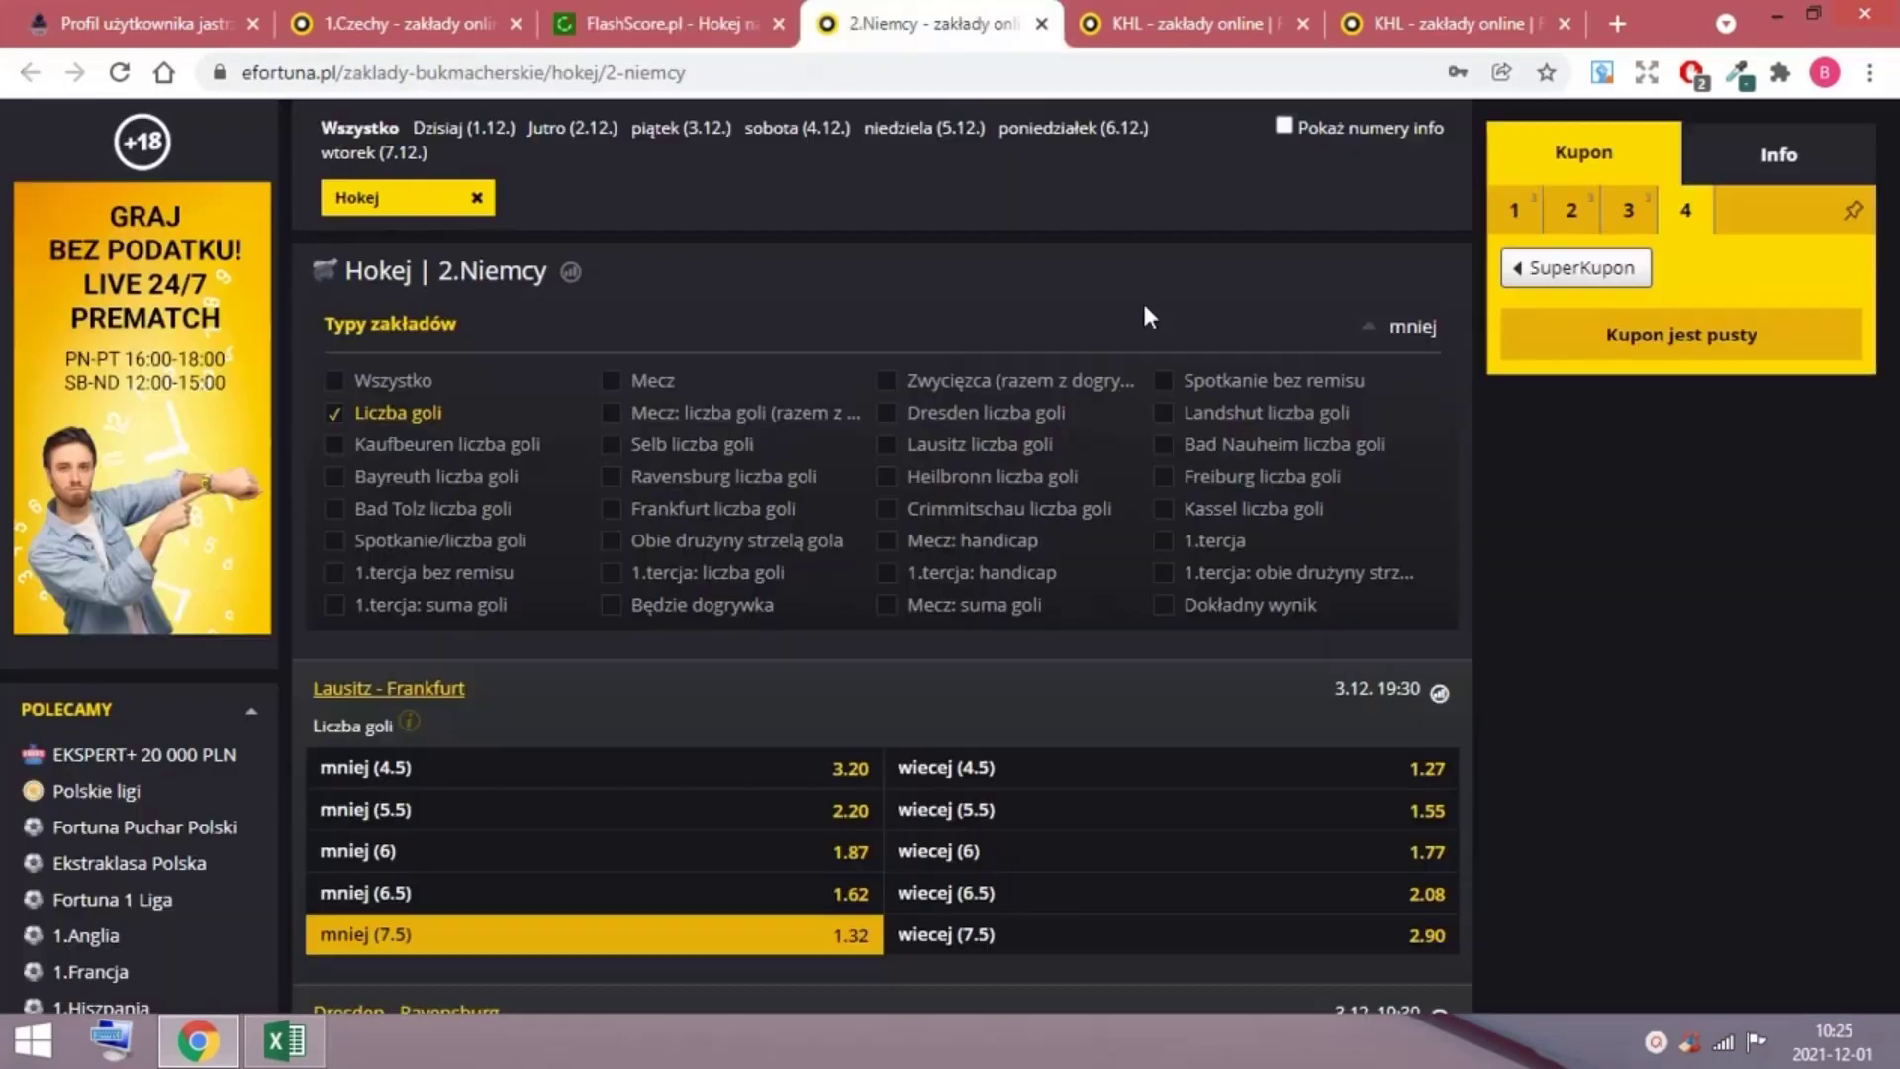
left_click(1587, 222)
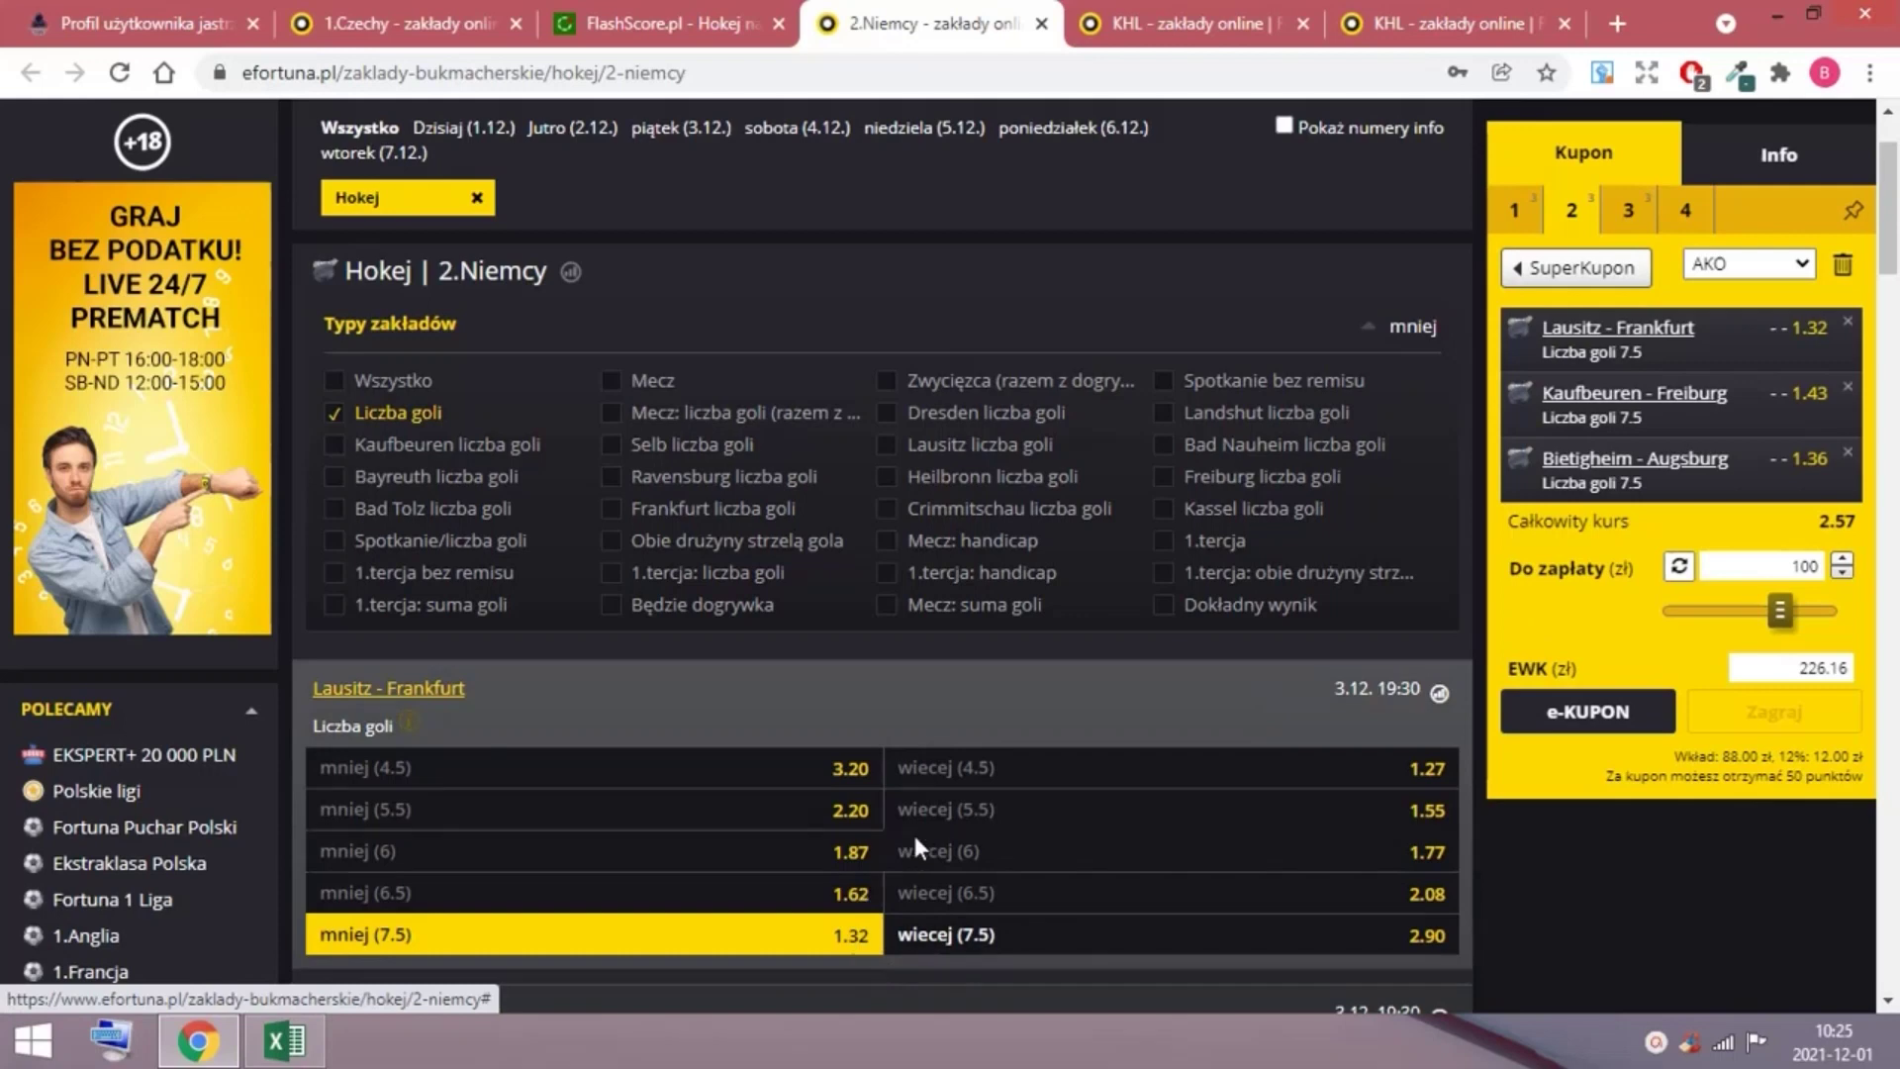
scroll(829, 519, "down", 1)
scroll(823, 477, "down", 1)
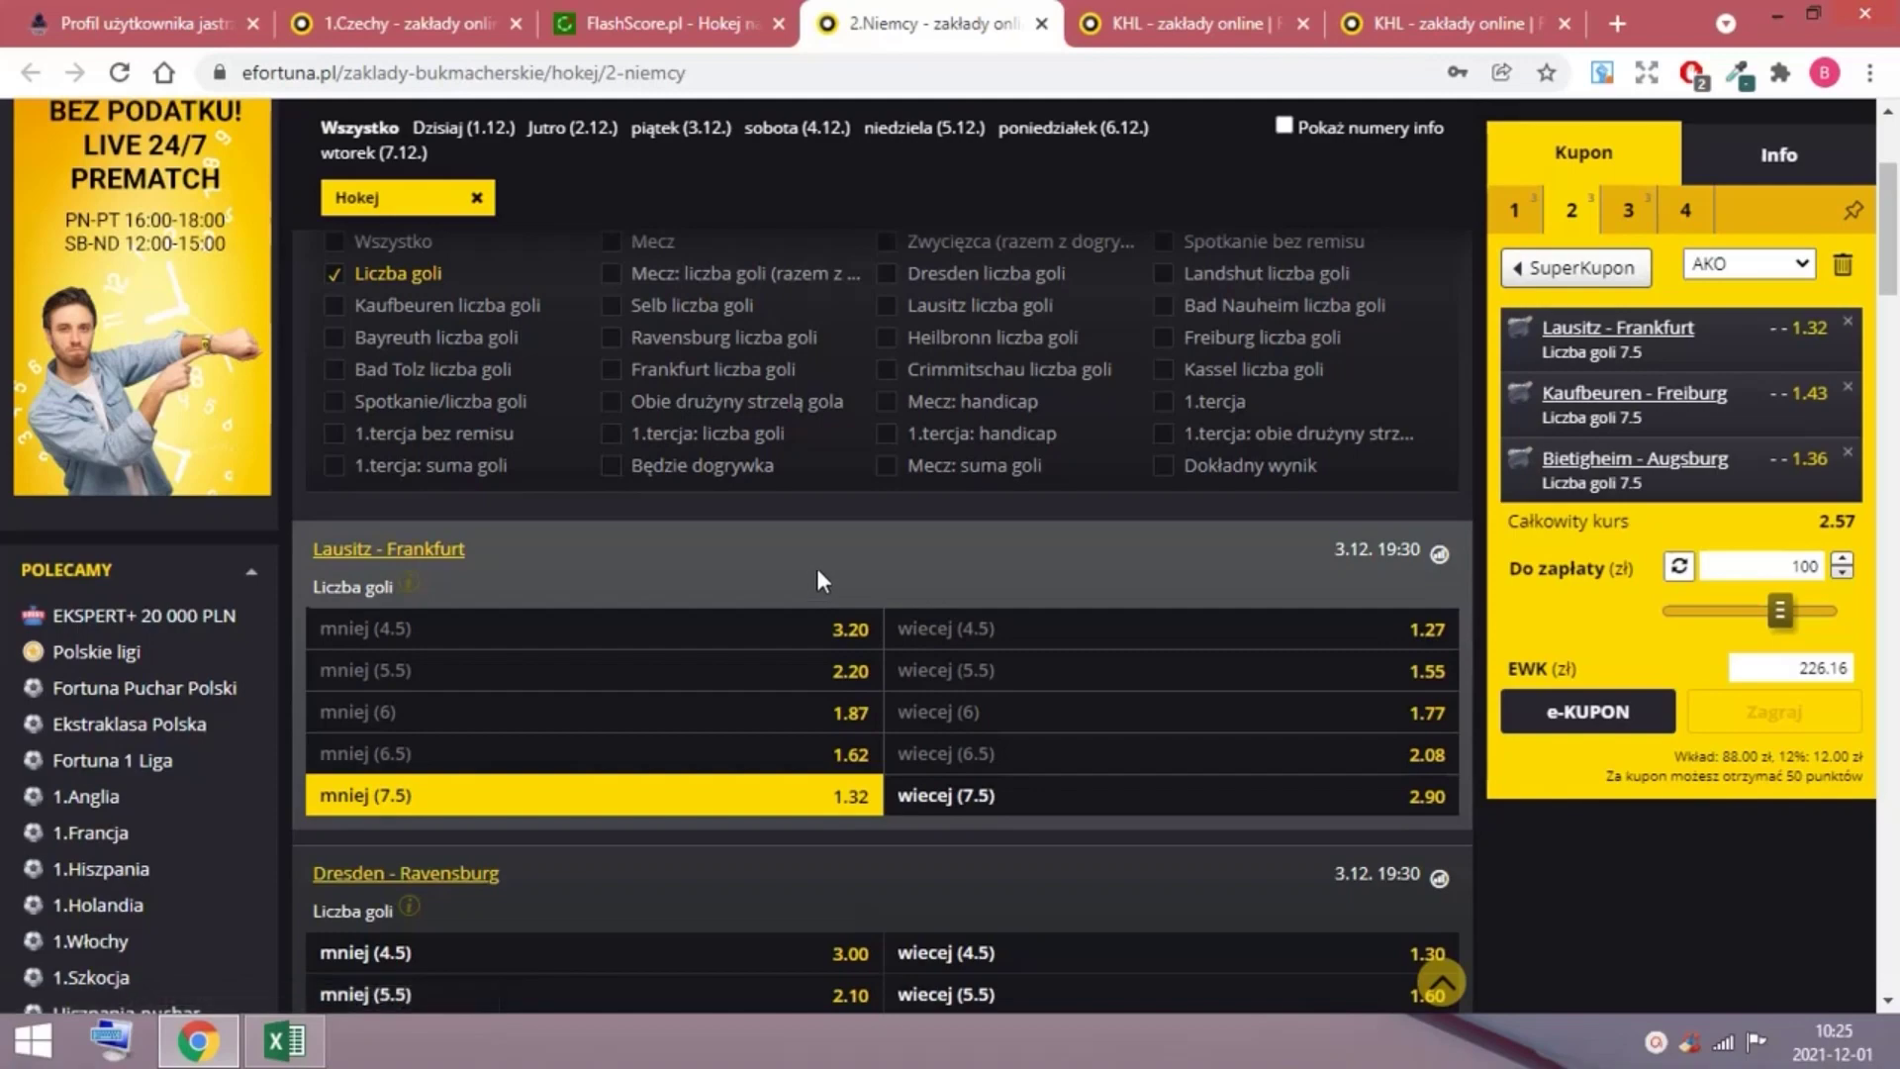
scroll(783, 636, "down", 2)
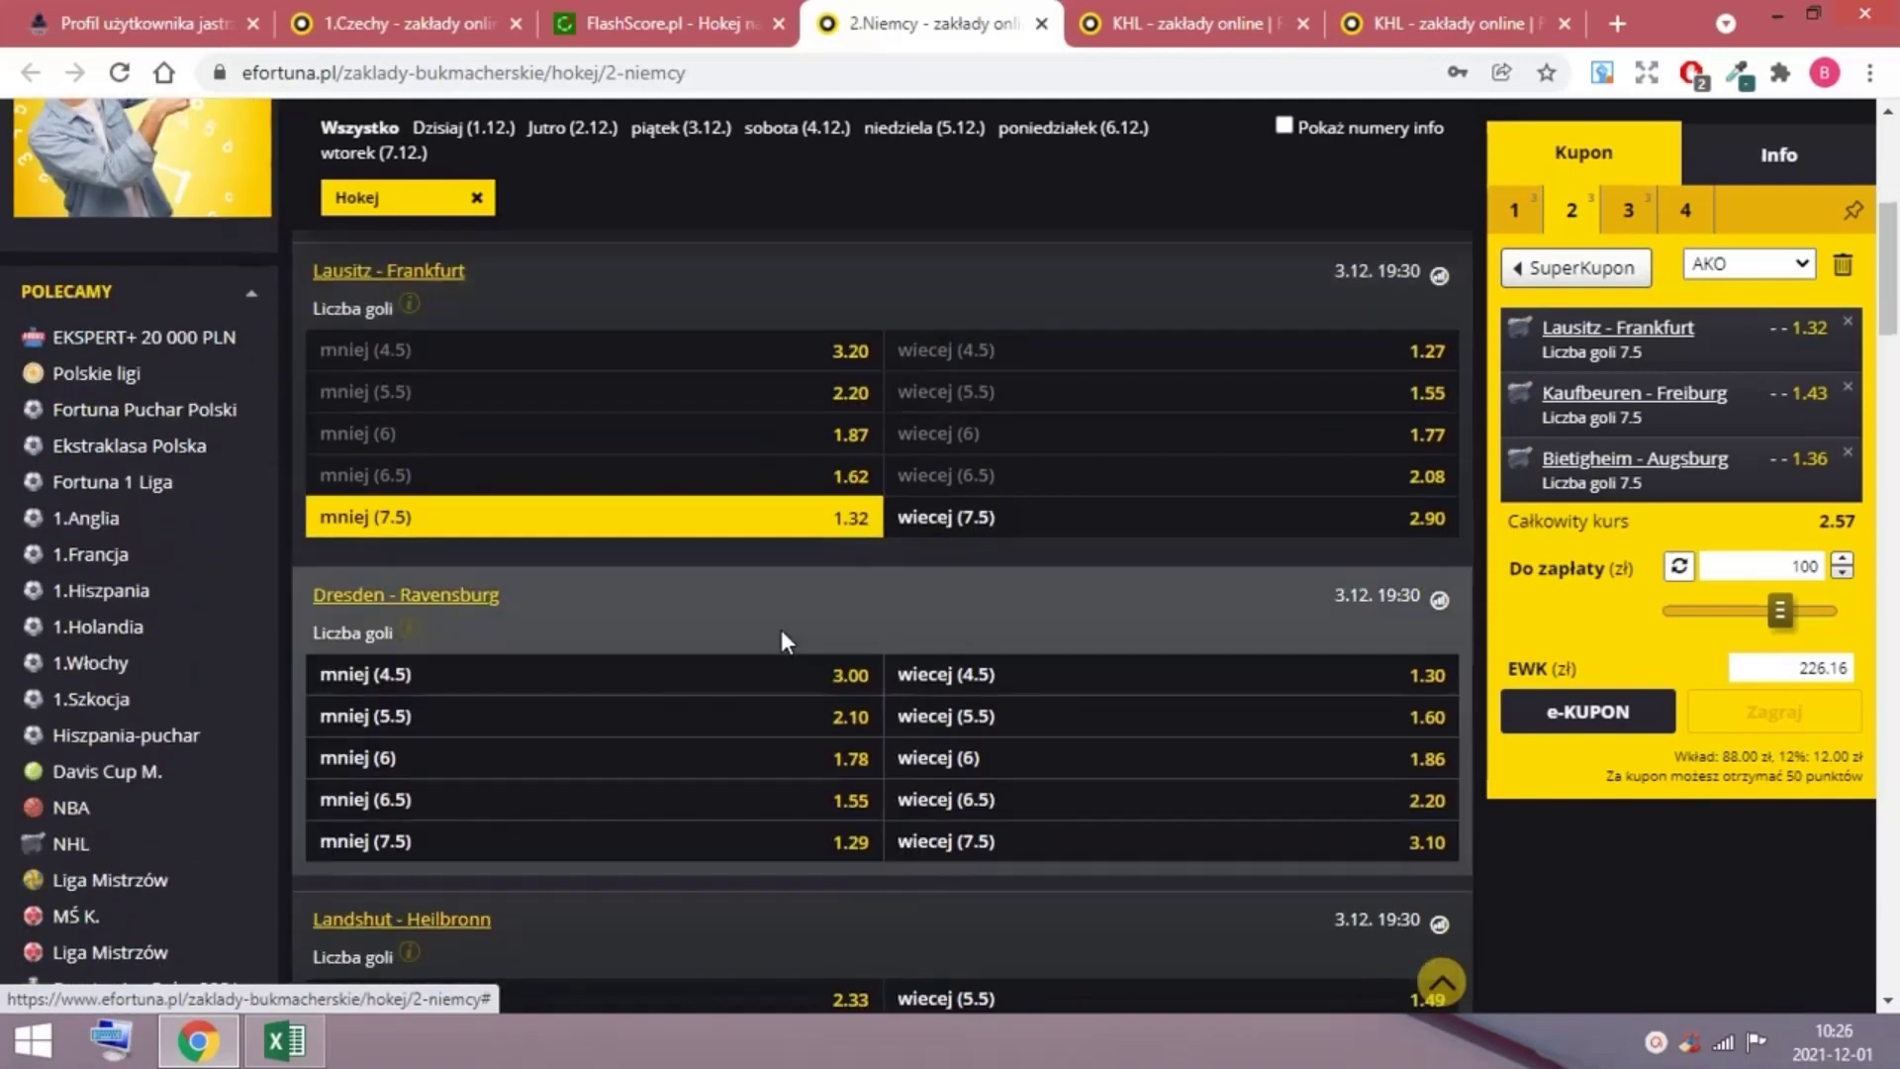
scroll(779, 635, "down", 3)
scroll(777, 637, "down", 3)
scroll(861, 654, "down", 2)
scroll(848, 747, "down", 2)
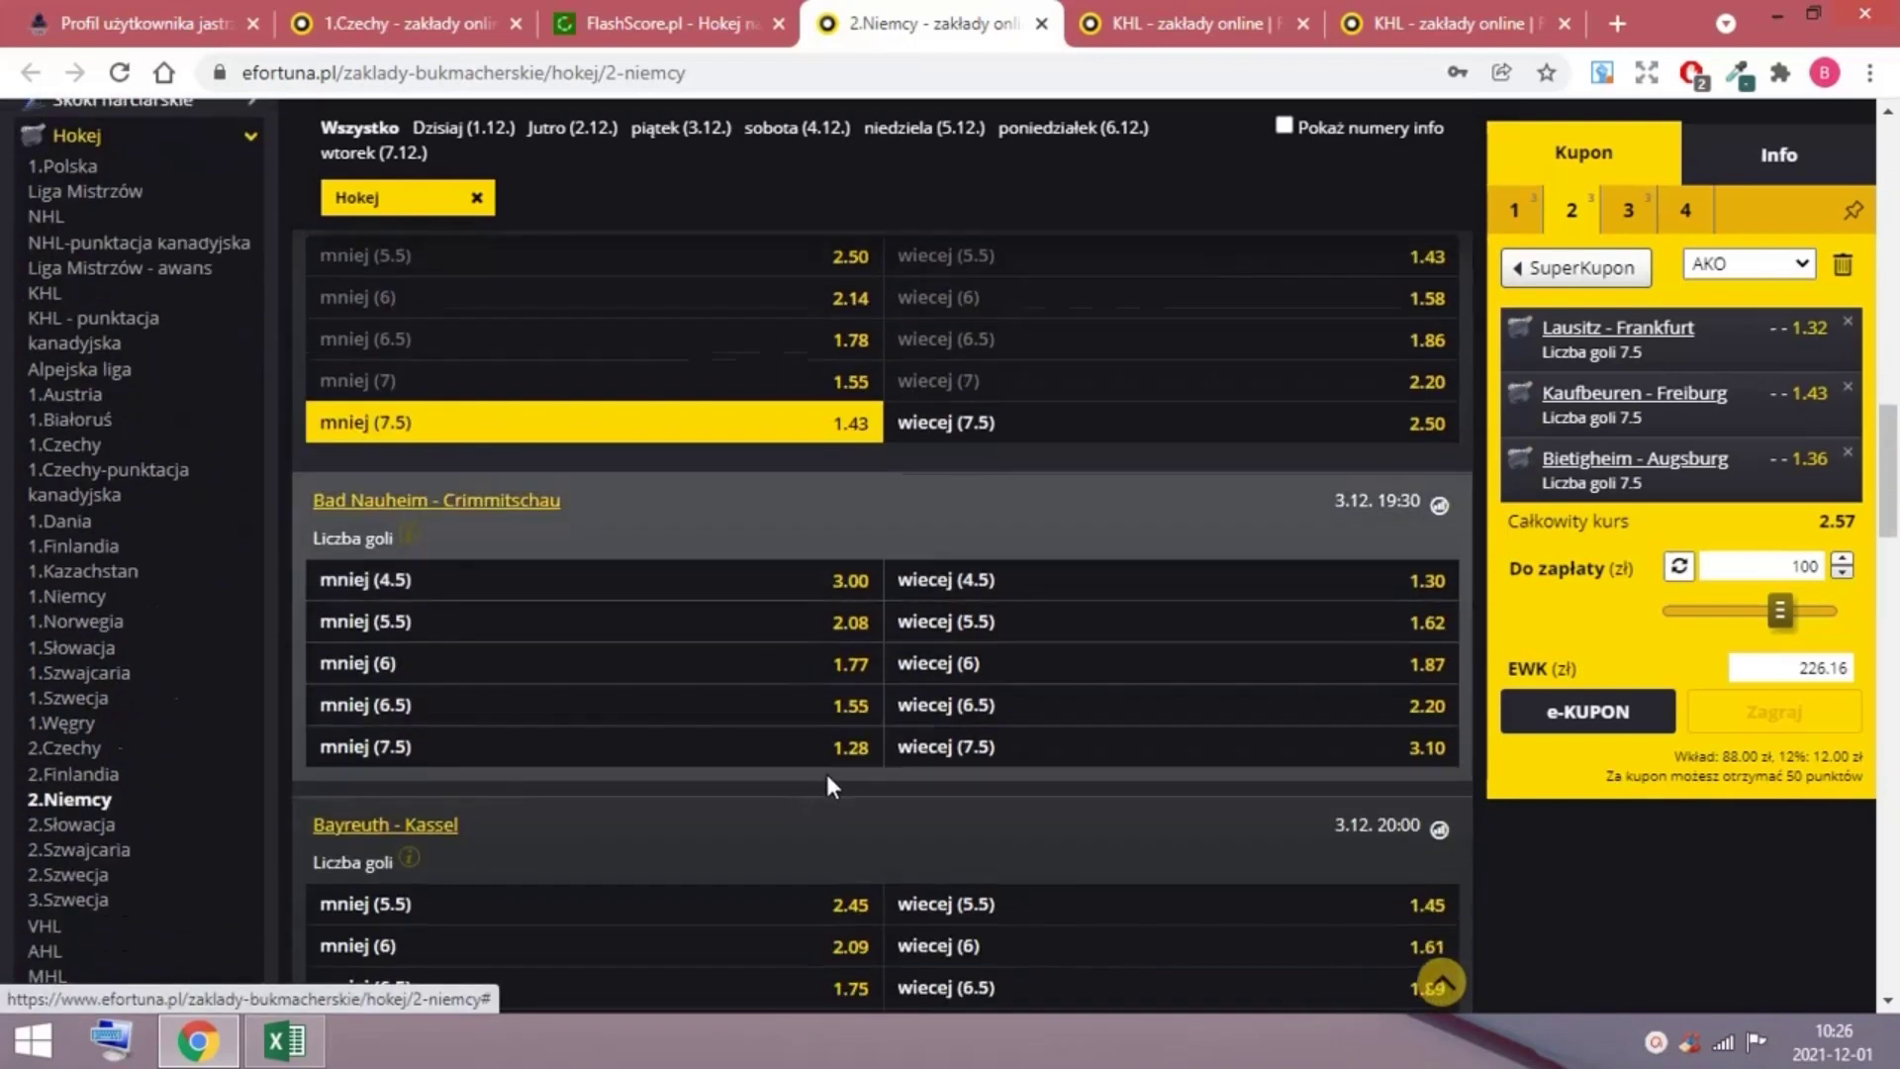
scroll(831, 765, "down", 2)
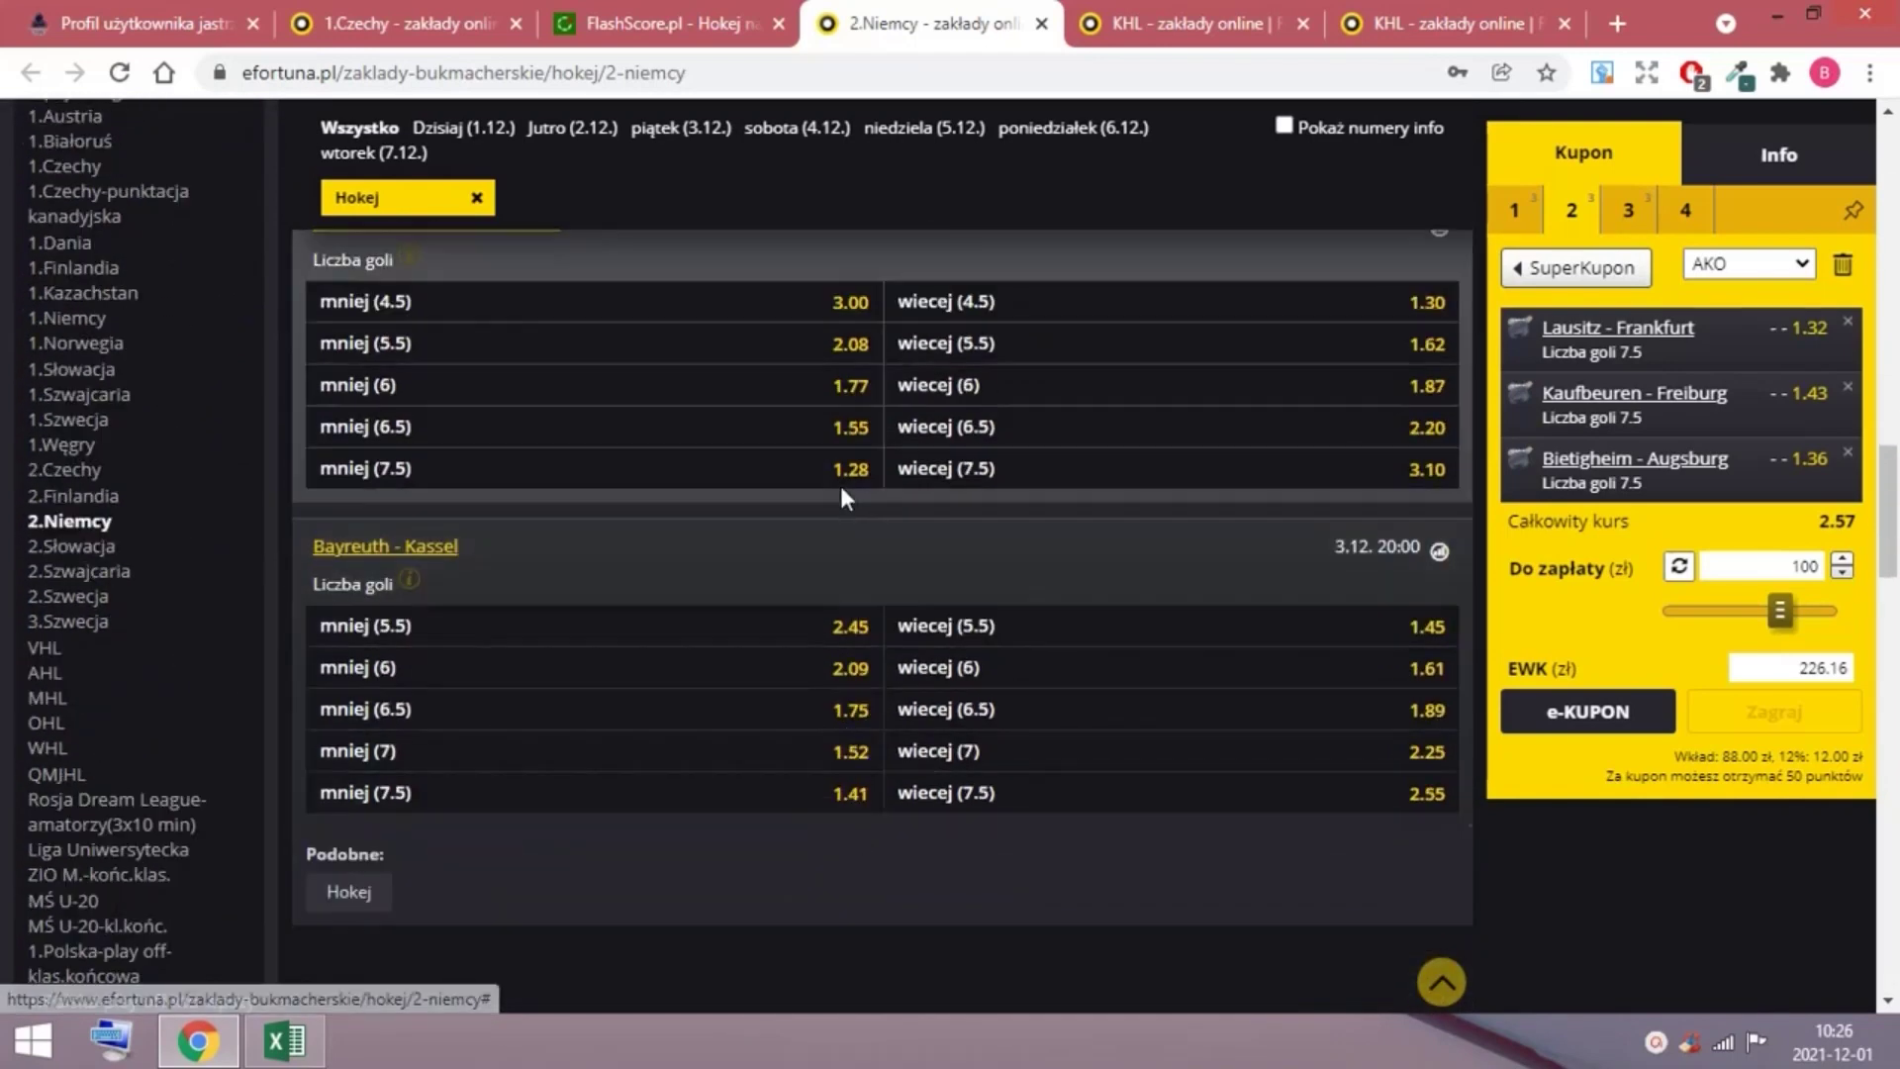
scroll(850, 742, "up", 1)
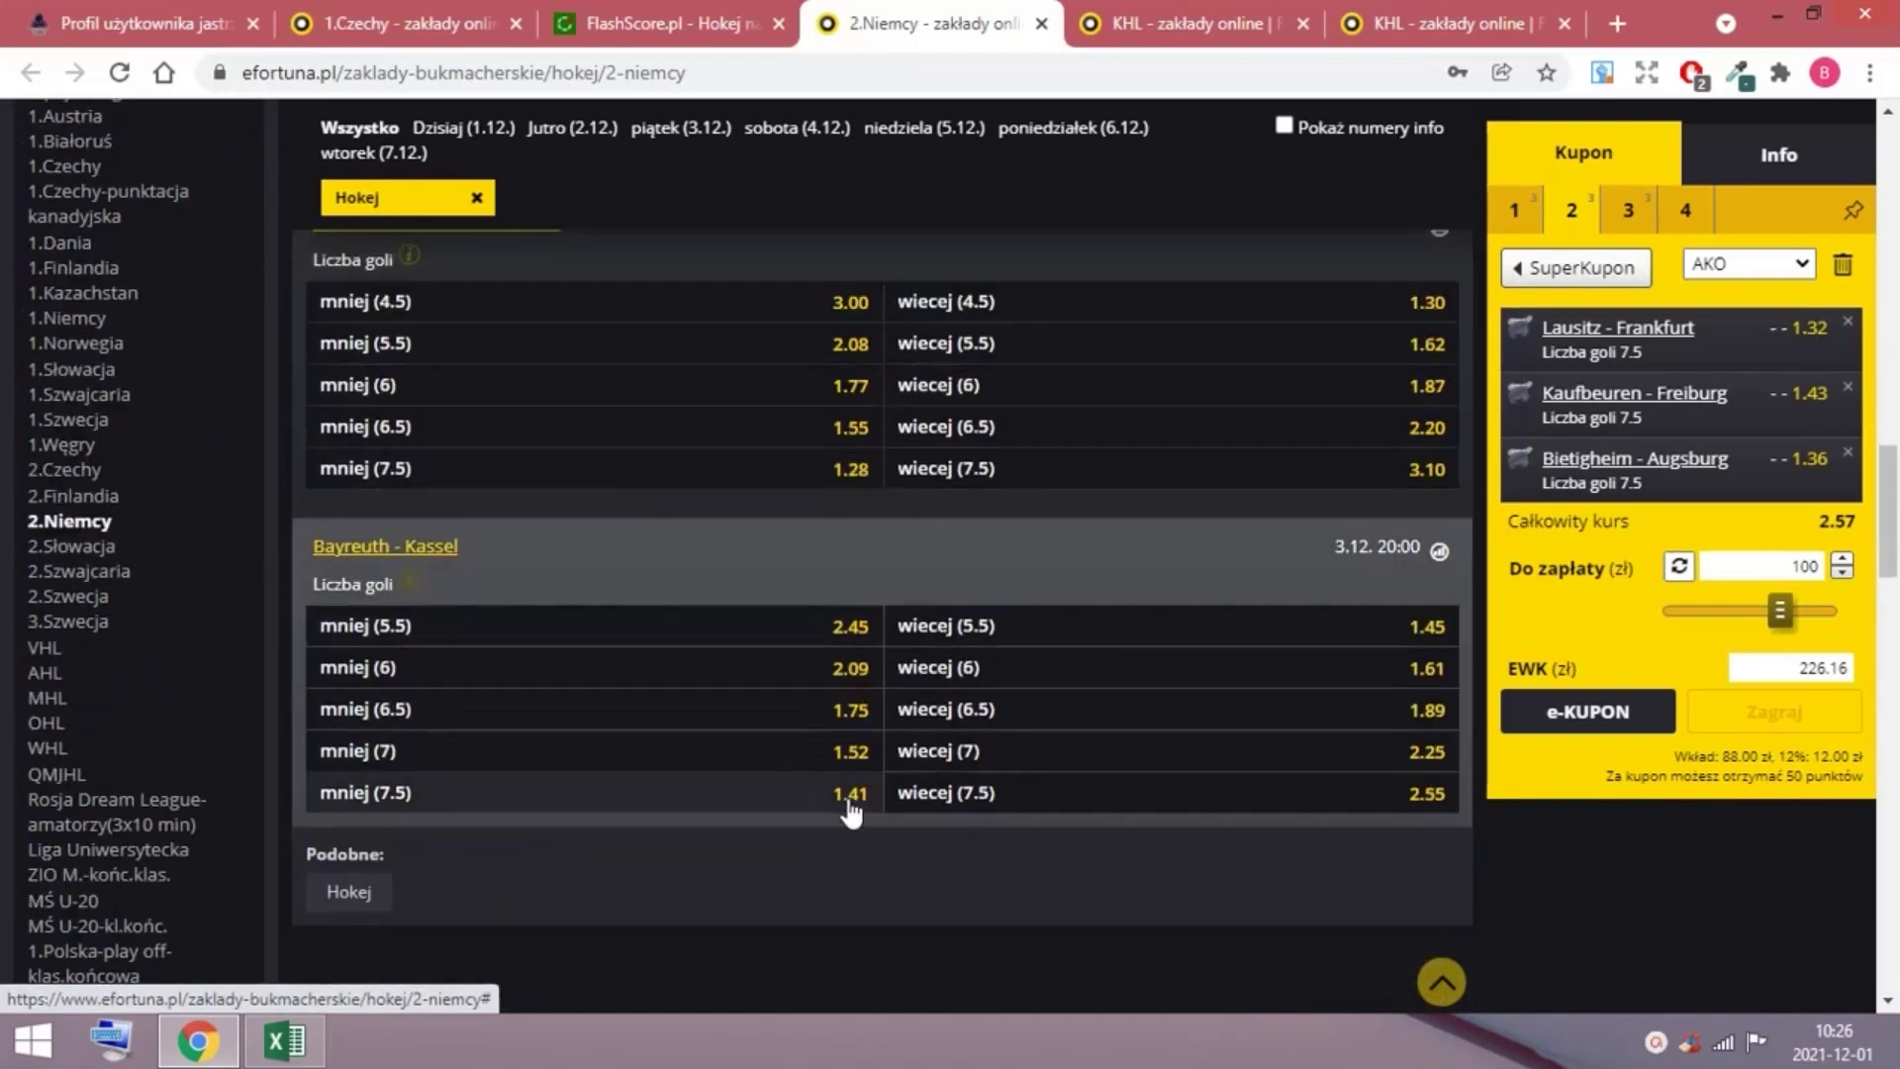
scroll(853, 713, "up", 2)
scroll(856, 576, "up", 1)
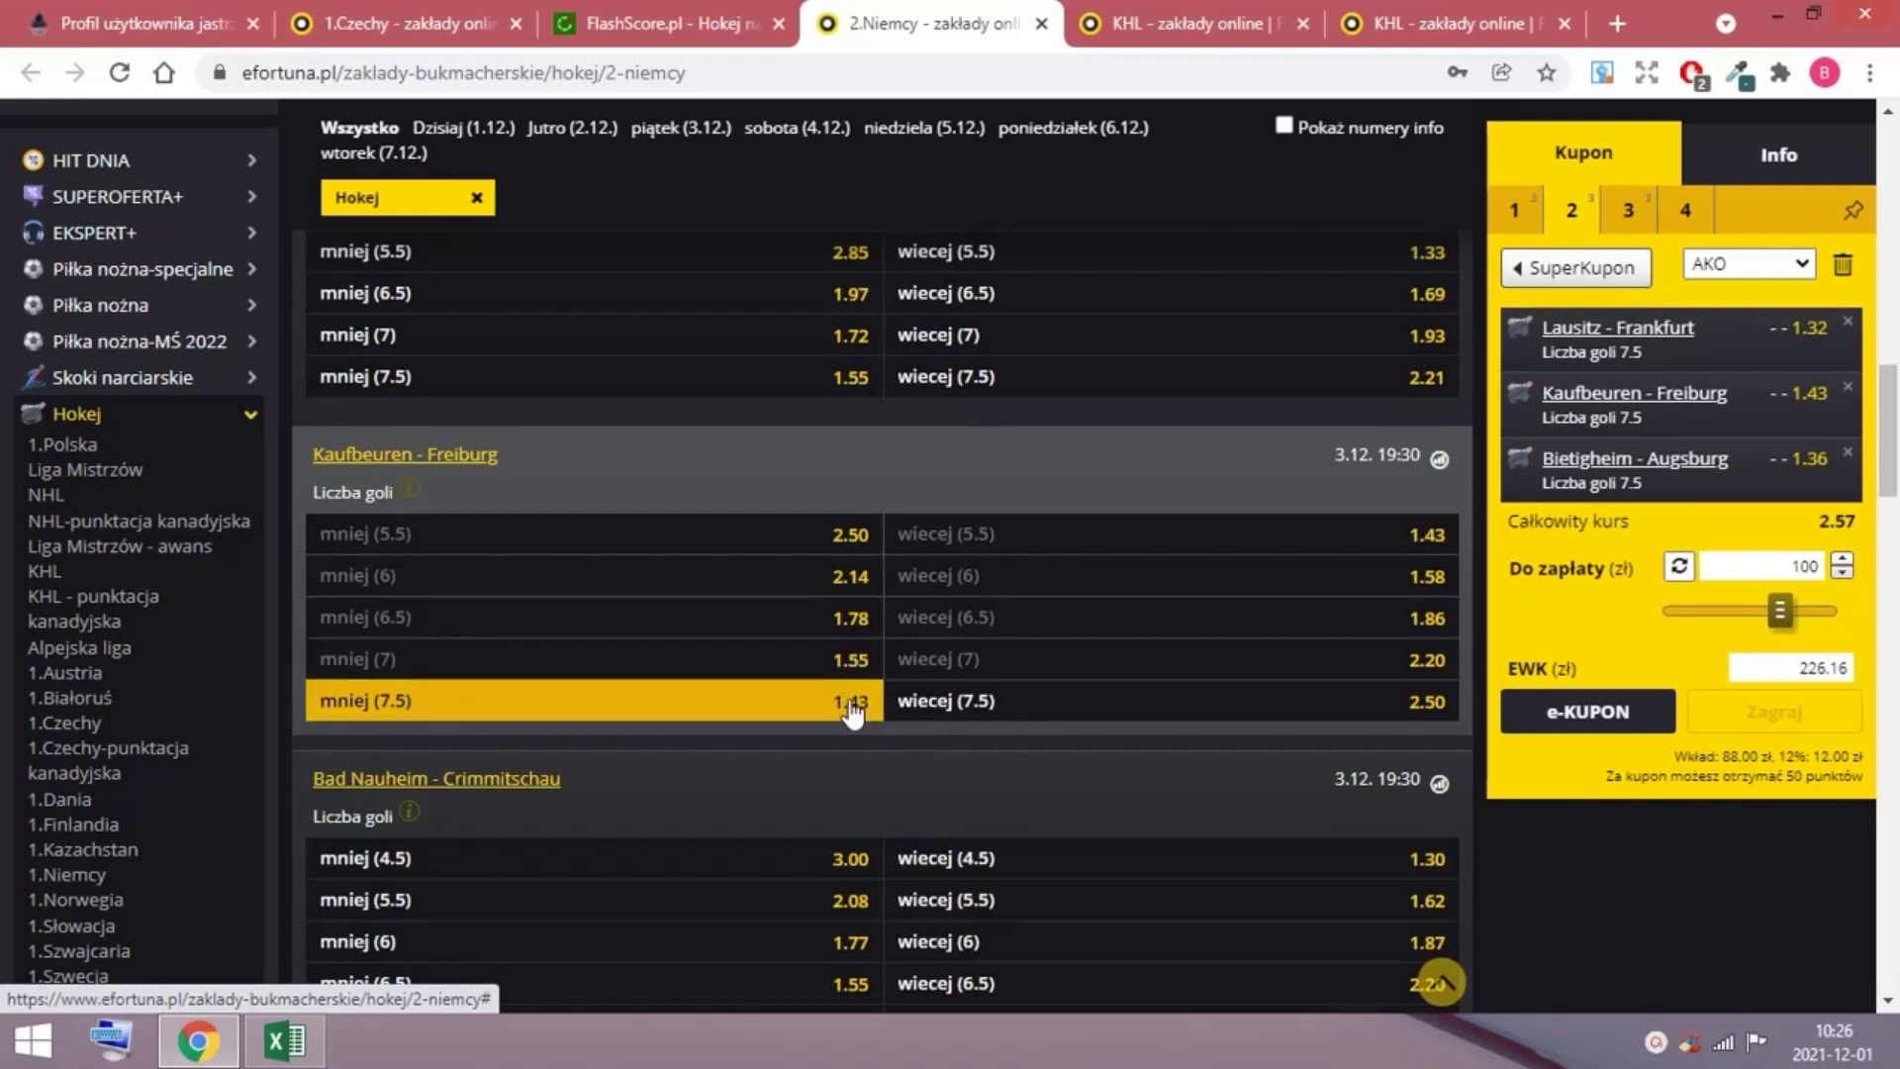
scroll(837, 644, "up", 1)
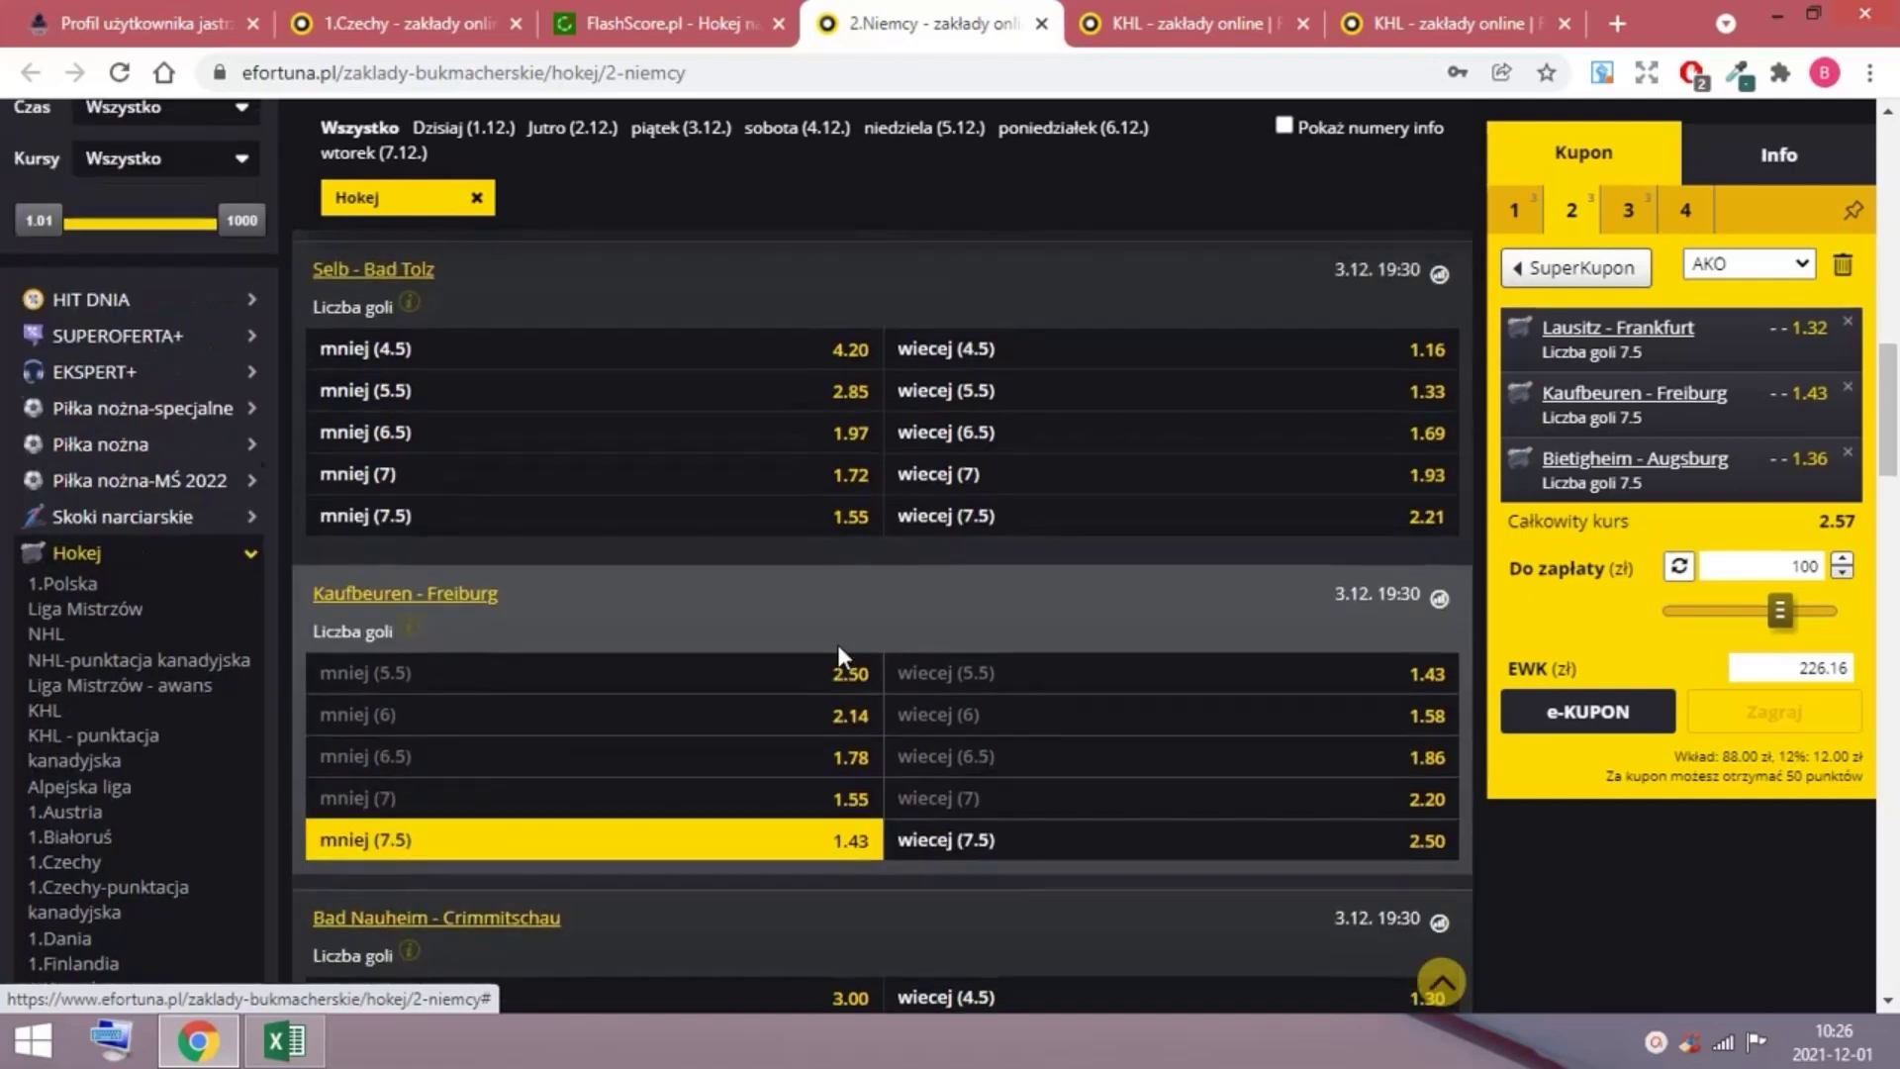
scroll(837, 644, "up", 3)
scroll(771, 641, "up", 1)
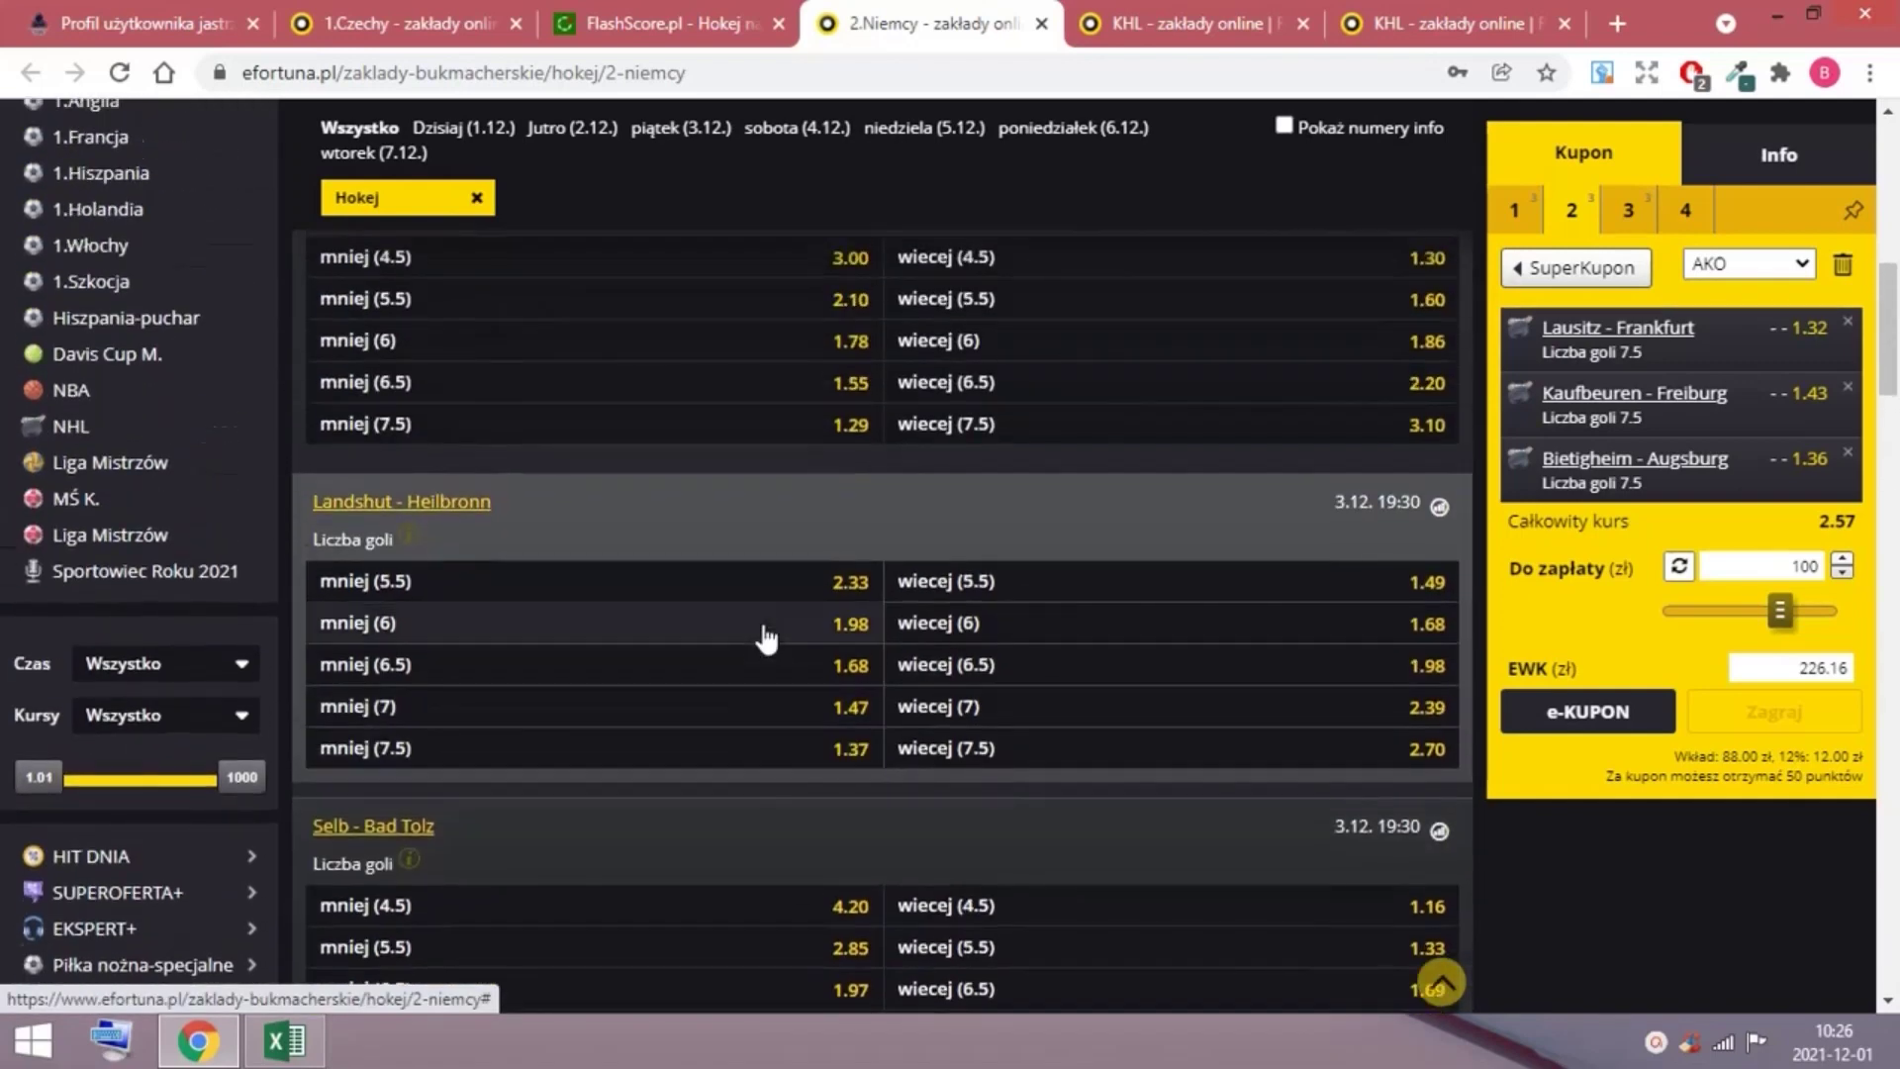
scroll(765, 638, "up", 1)
scroll(762, 635, "up", 1)
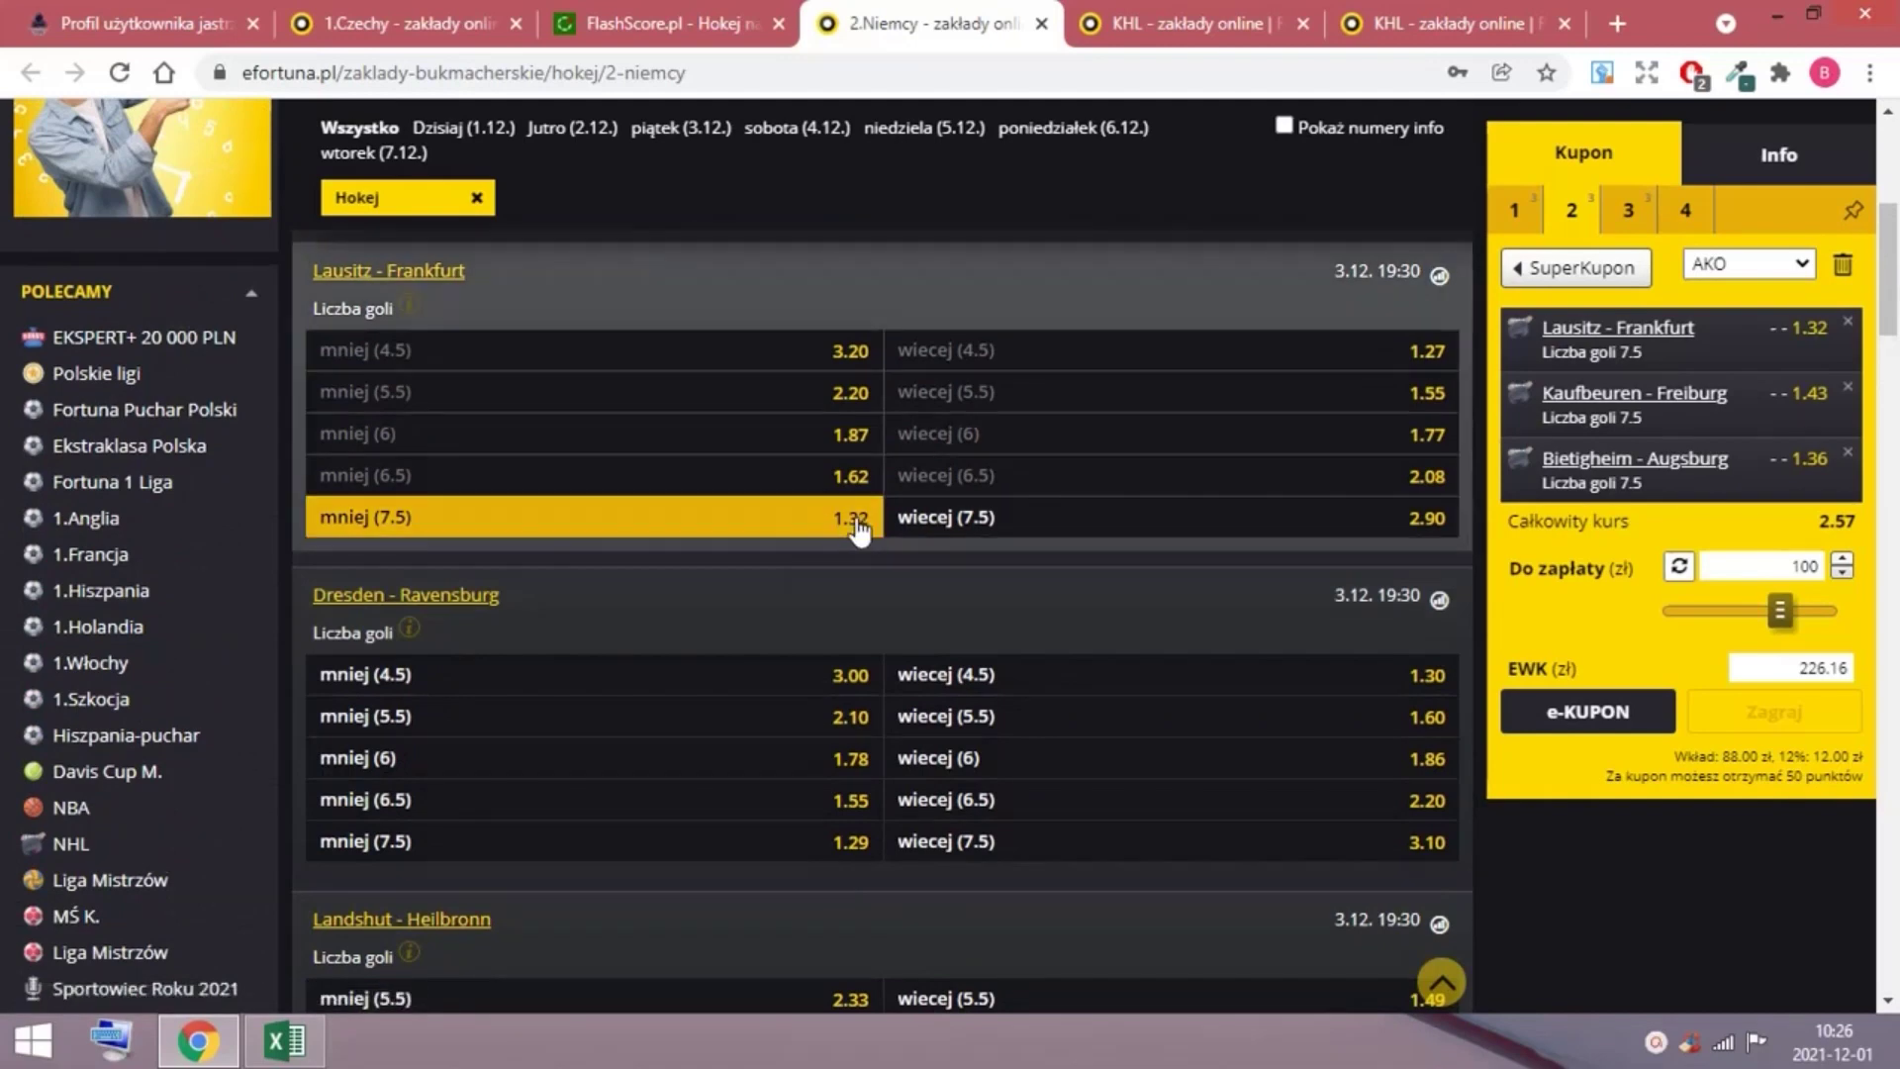
scroll(840, 538, "up", 1)
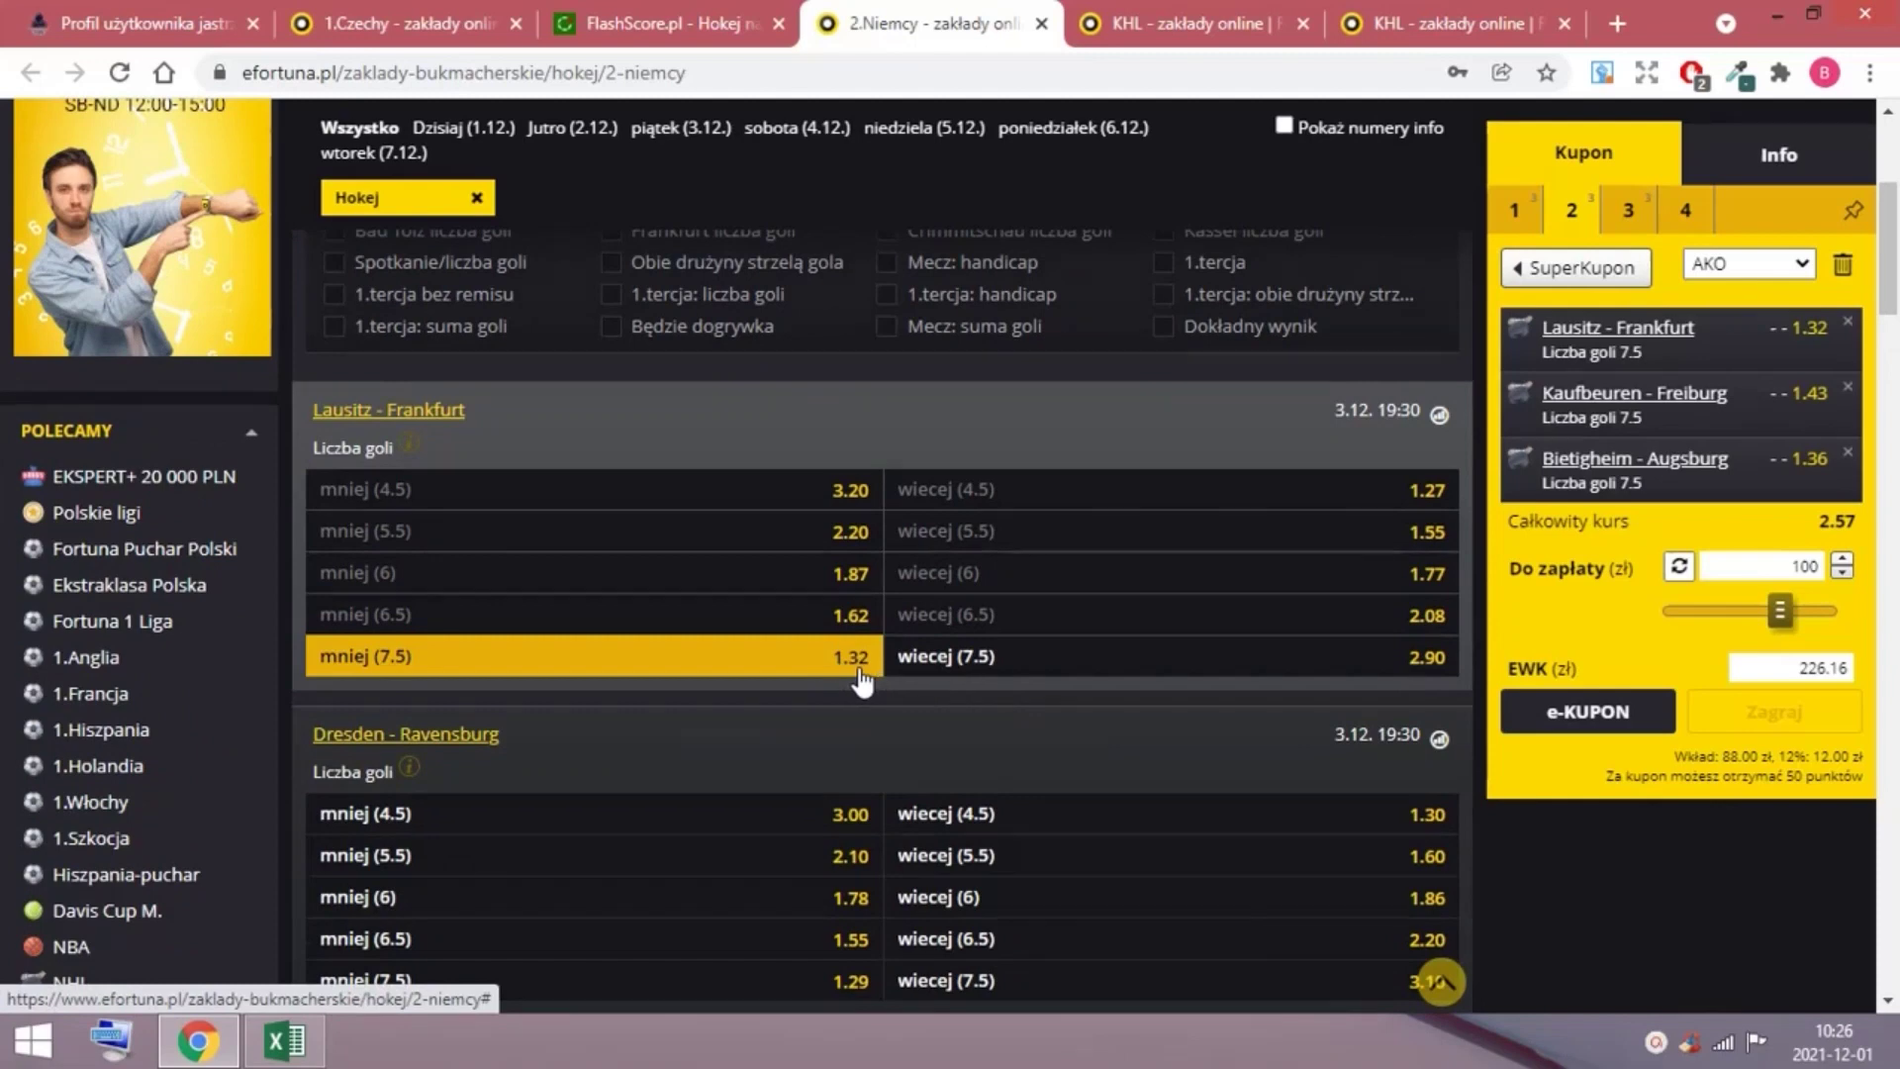
Pick 03/12 Pi in FlashScore's date list to show Friday's hockey fixtures.
left_click(643, 19)
scroll(1472, 364, "up", 3)
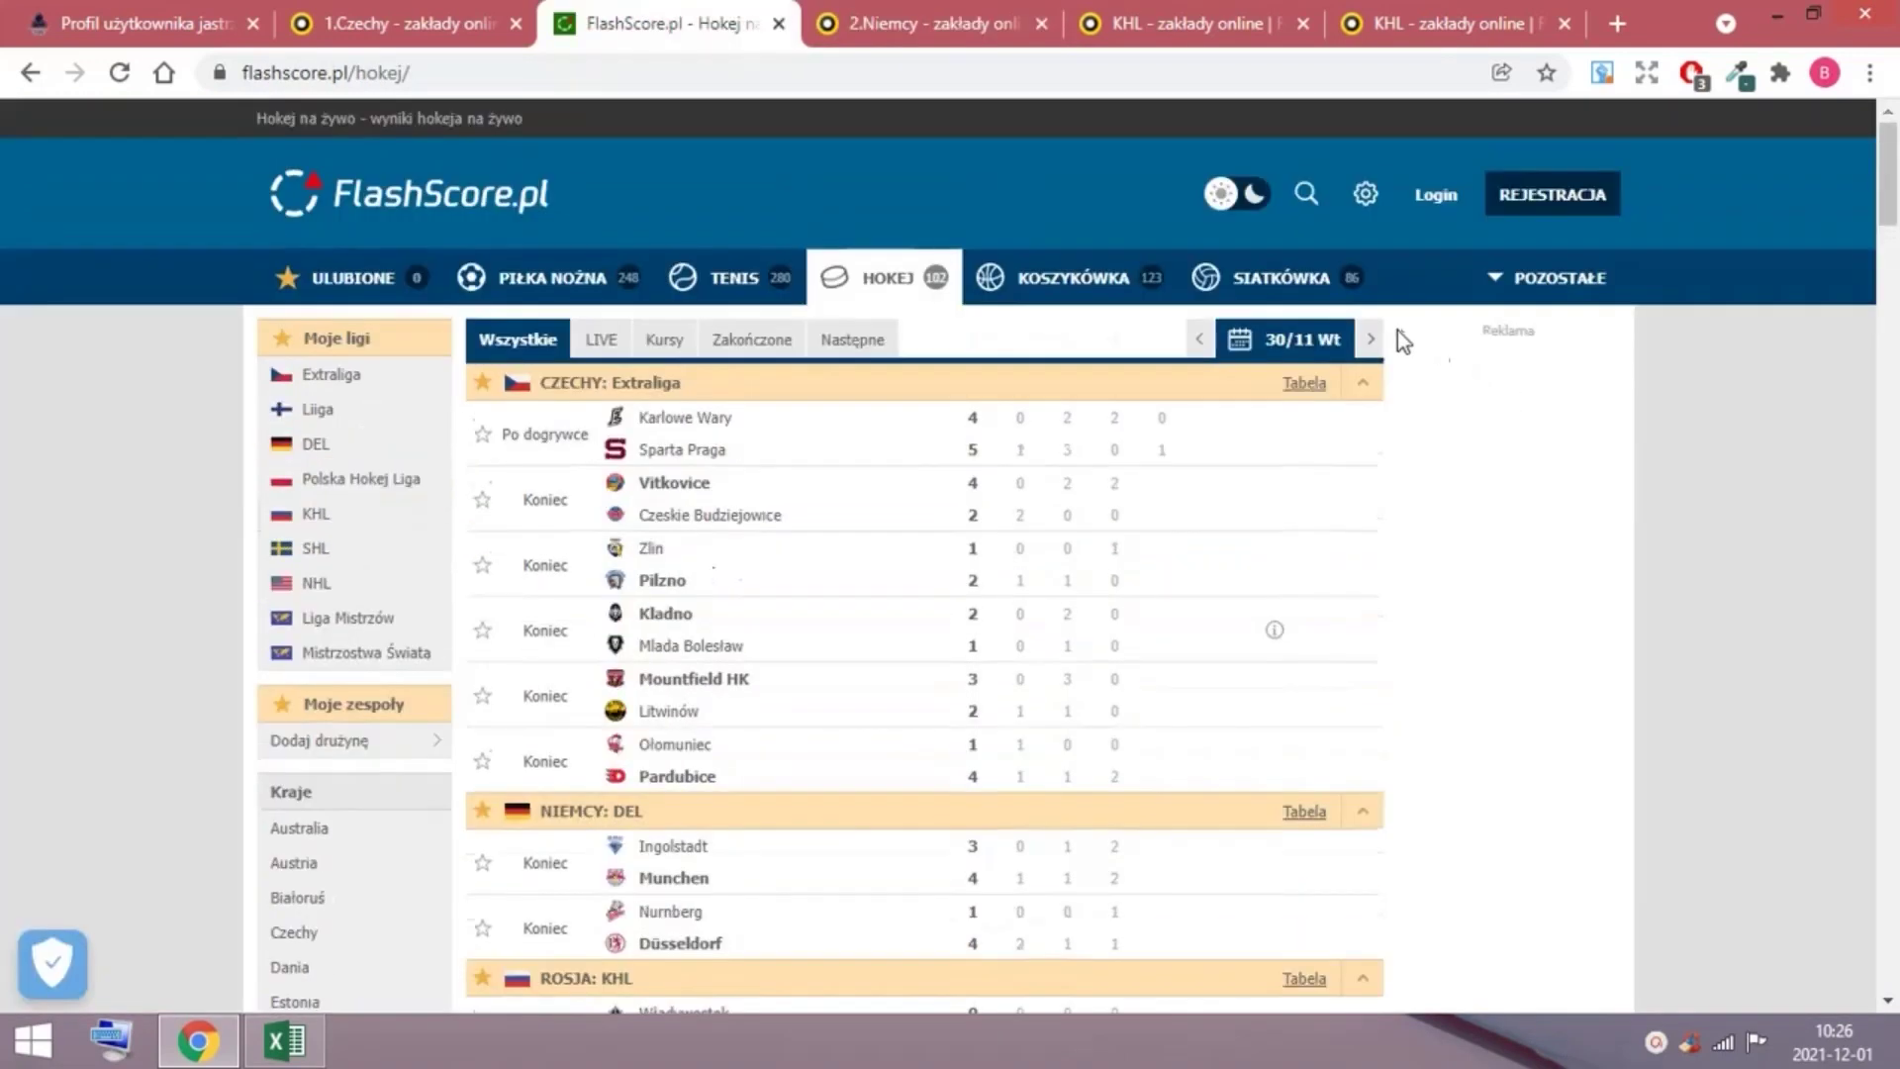
left_click(1314, 363)
left_click(1304, 717)
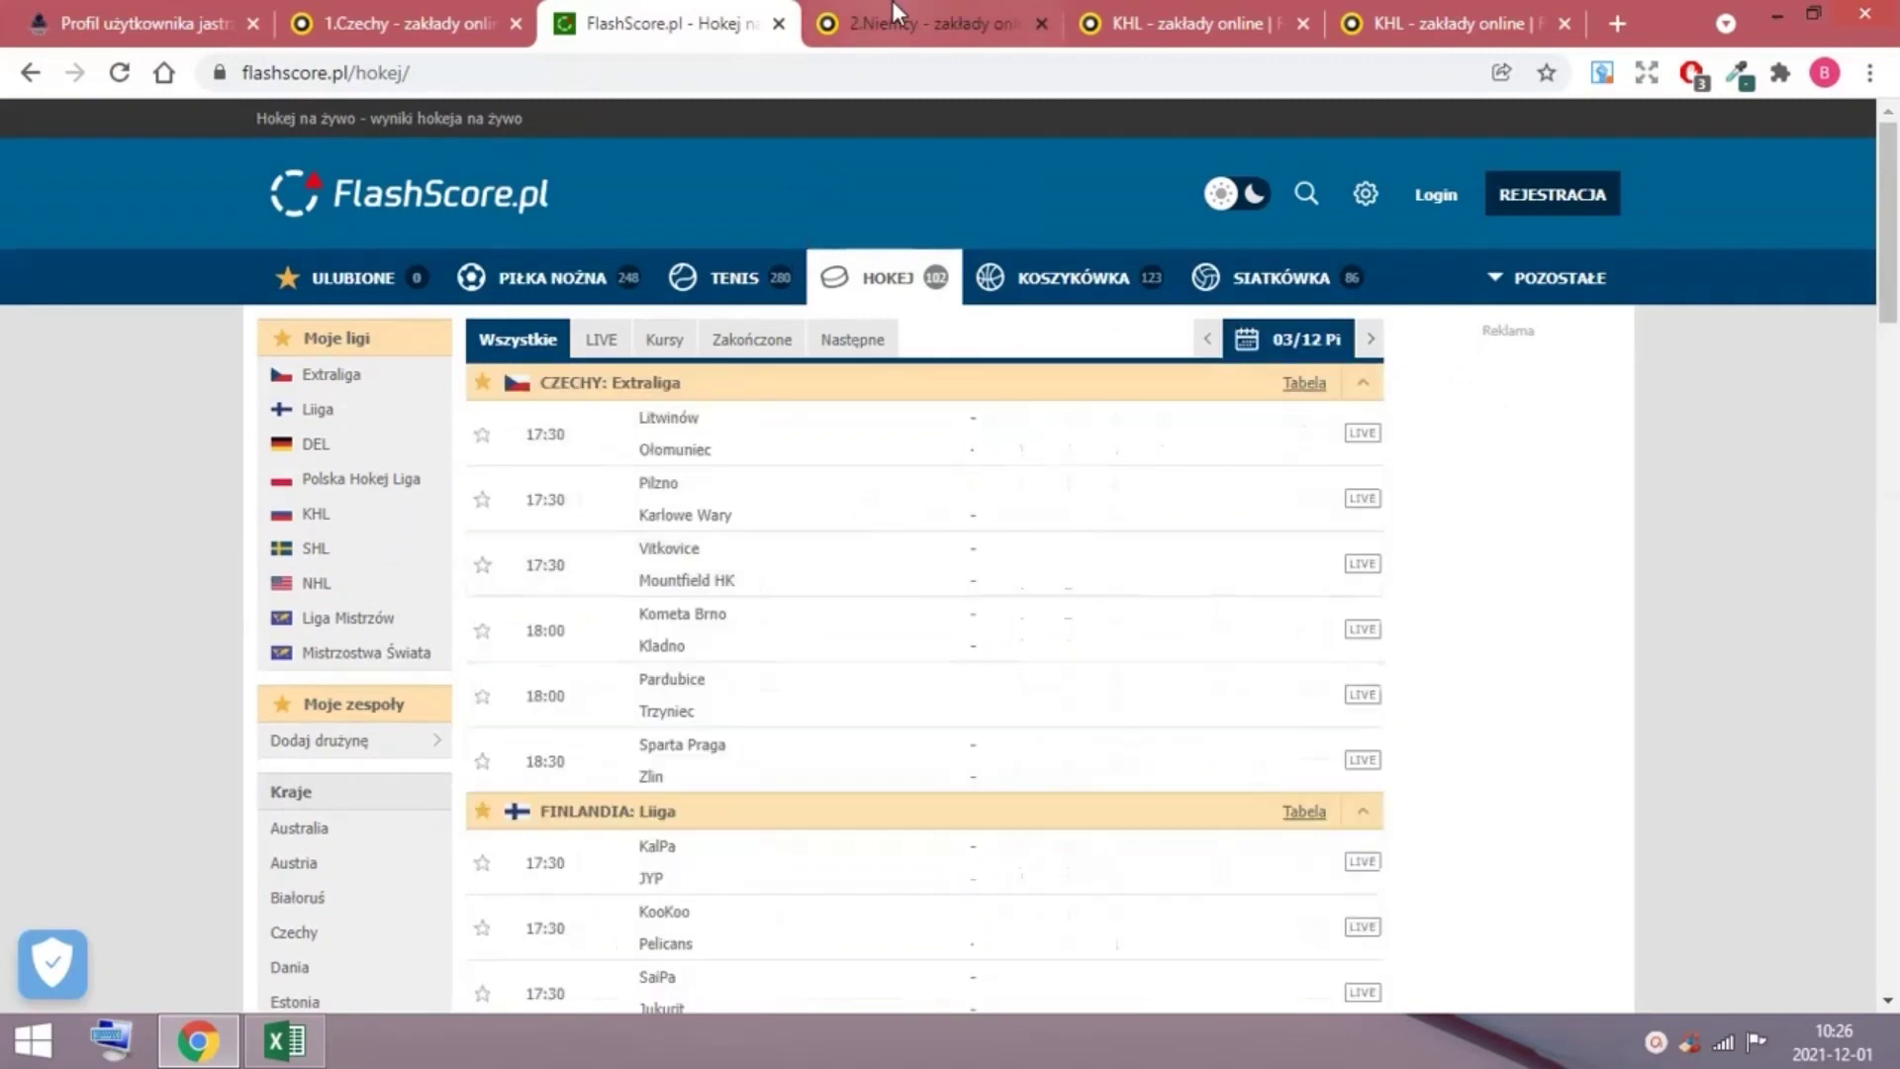
left_click(928, 22)
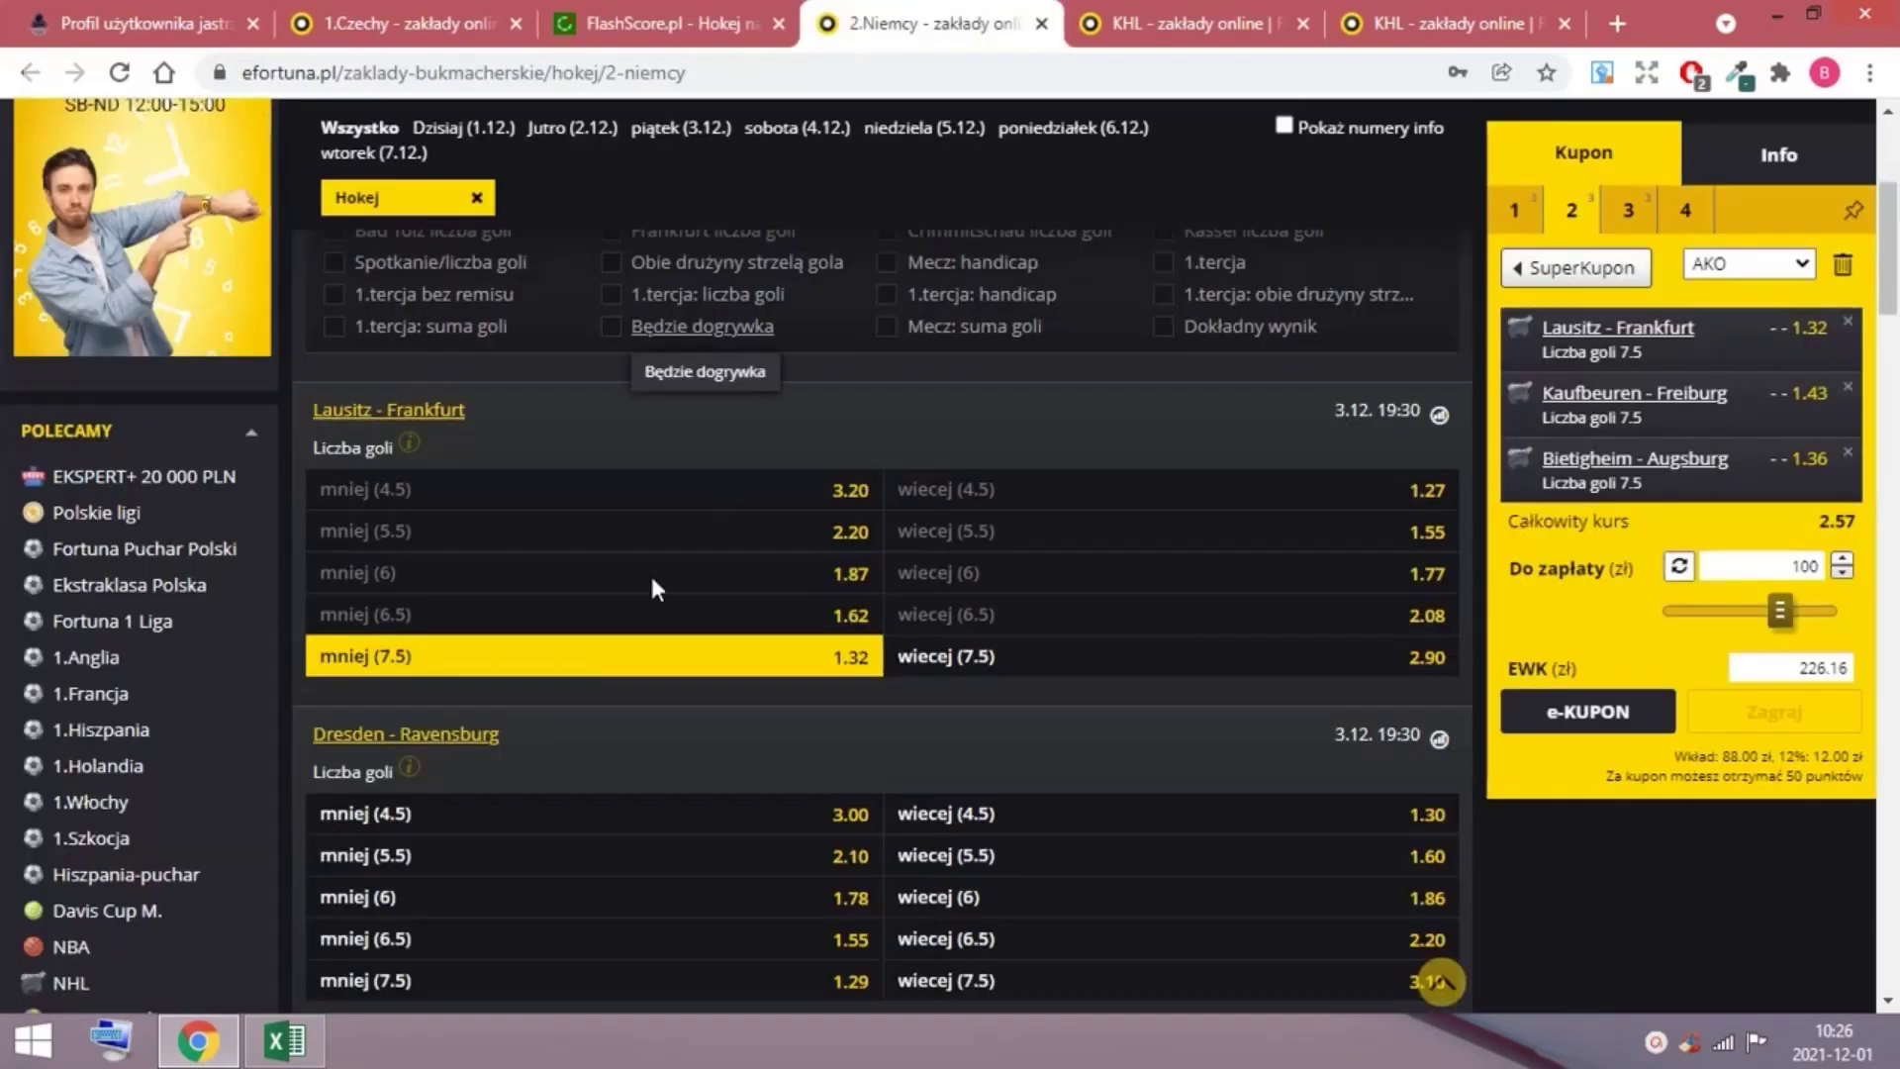
left_click(692, 2)
scroll(920, 495, "down", 5)
scroll(890, 432, "up", 1)
scroll(847, 356, "down", 5)
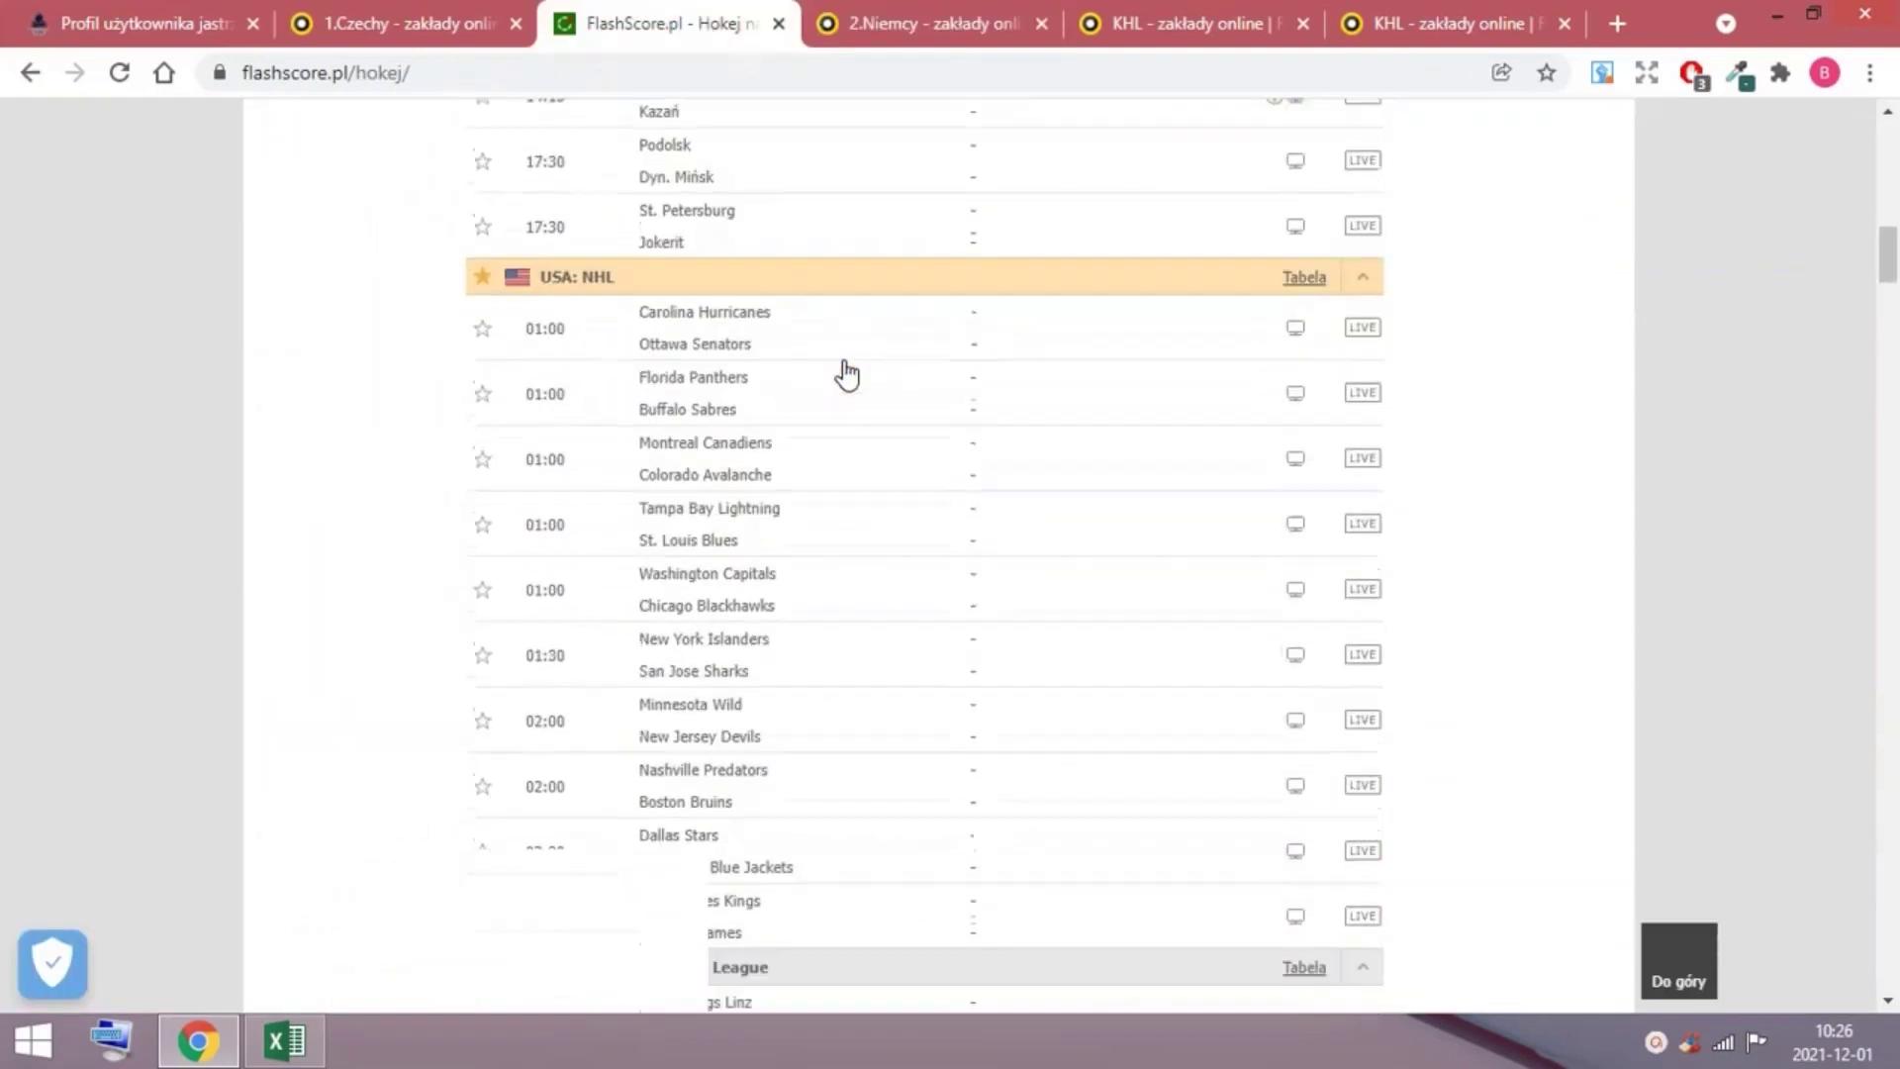
scroll(845, 371, "down", 3)
scroll(845, 370, "down", 2)
scroll(881, 472, "down", 1)
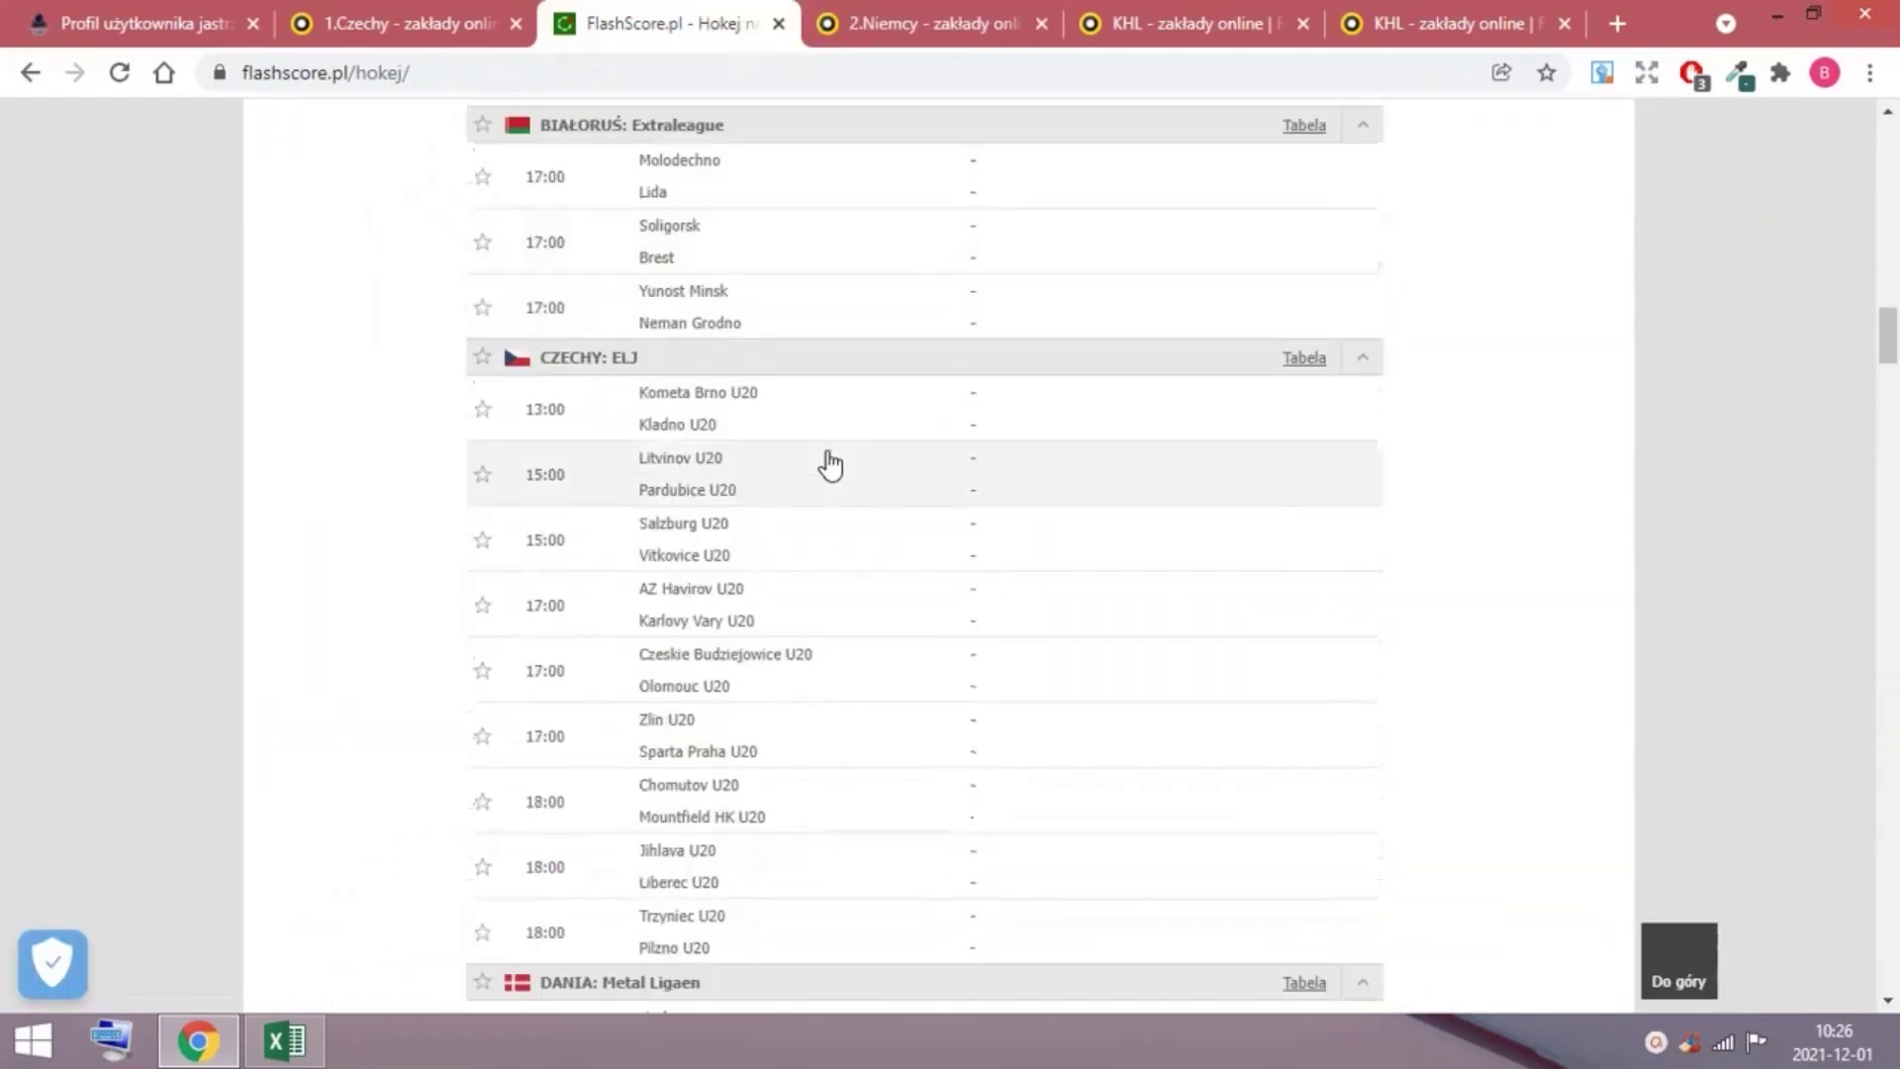
scroll(1039, 445, "down", 10)
scroll(1404, 569, "down", 3)
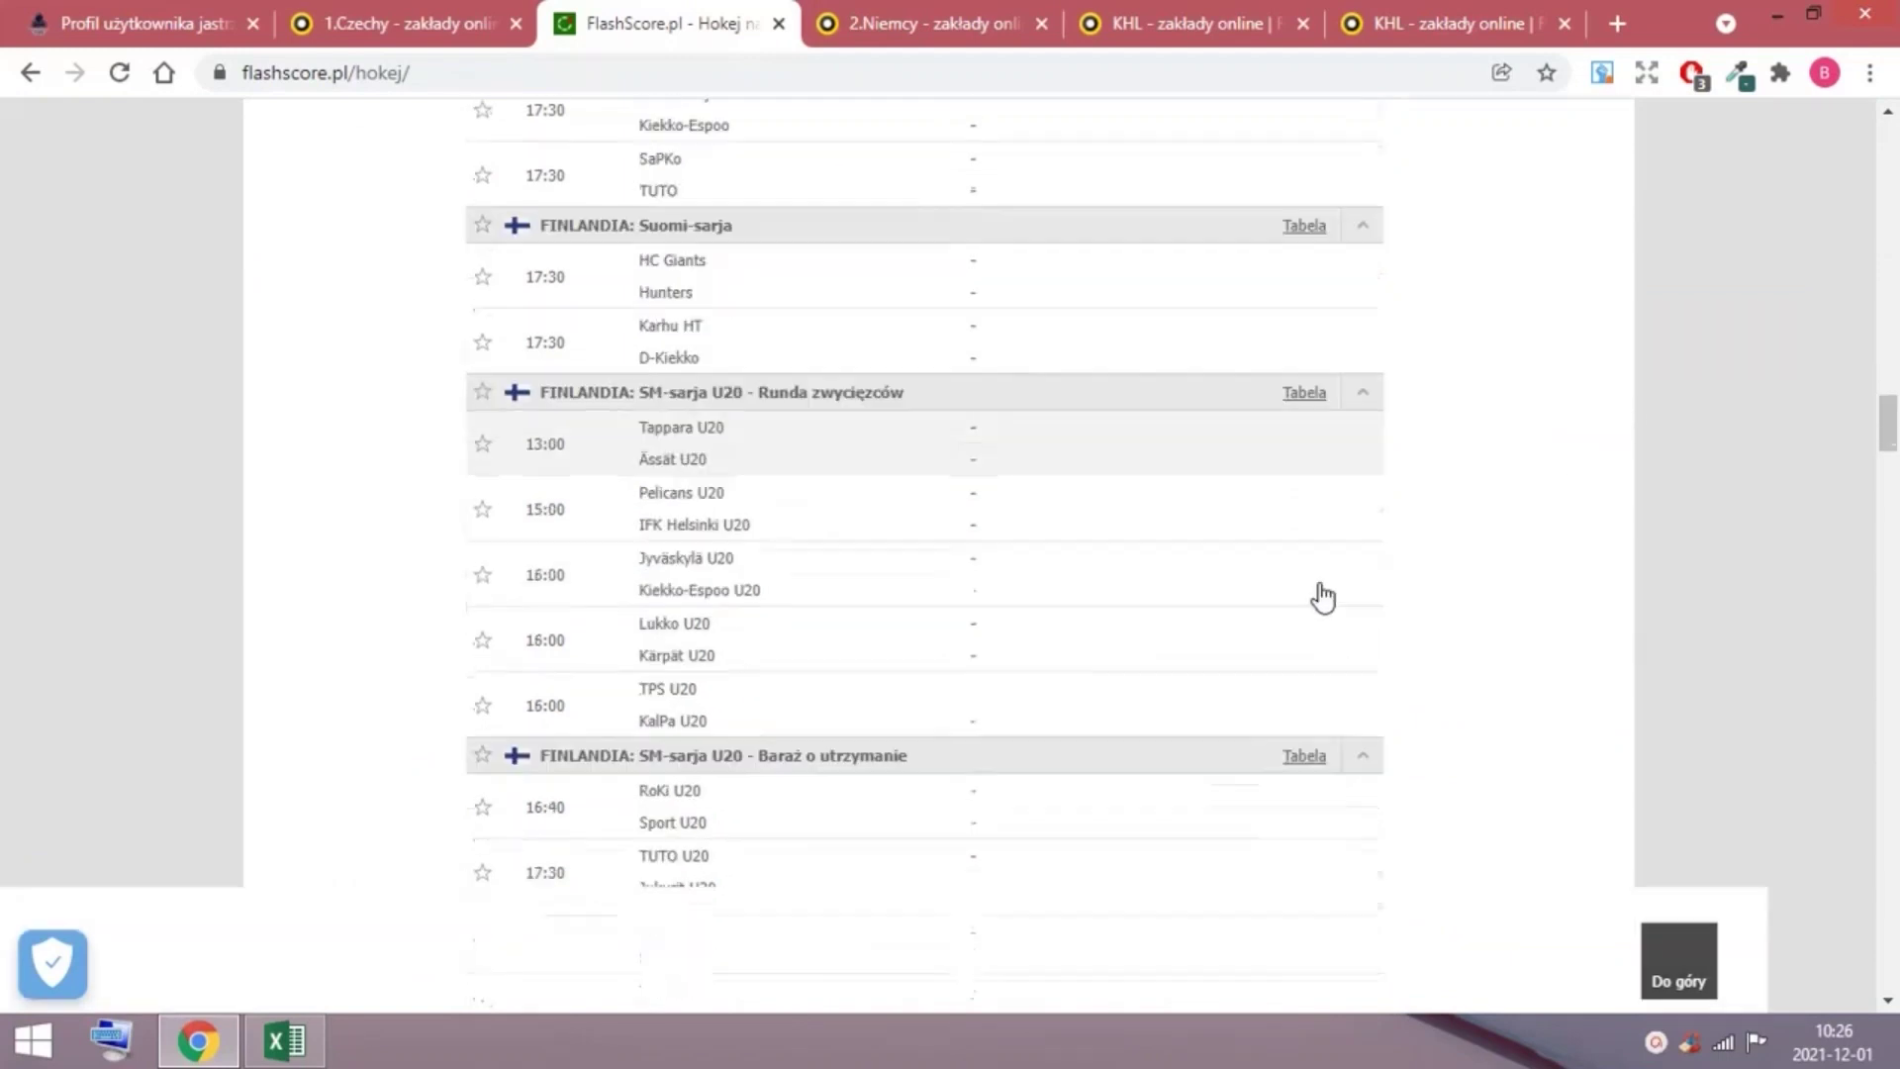
scroll(1272, 594, "down", 4)
scroll(891, 603, "down", 5)
scroll(847, 616, "down", 4)
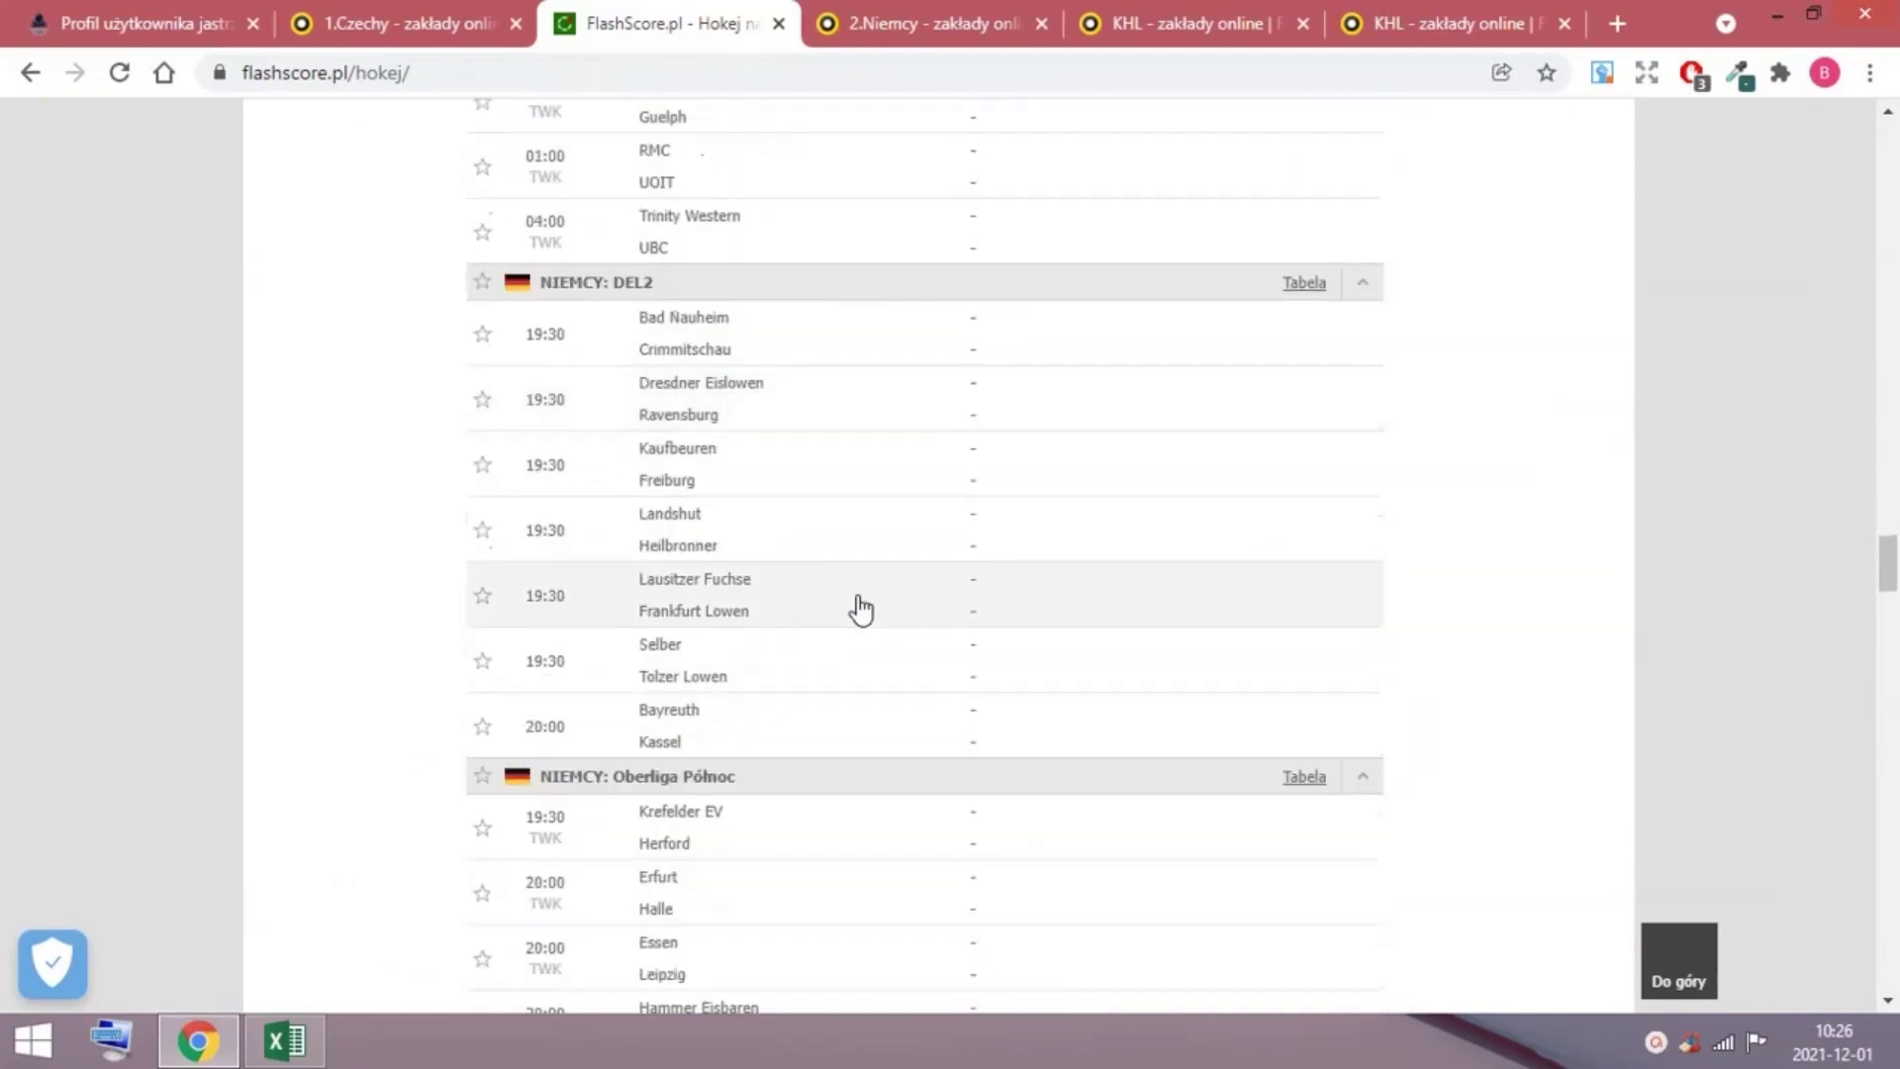
Compare the Lausitzer Fuchse – Frankfurt Lowen over/under odds, 4.5–7.5 goals, with under 7.5 at 1.32–1.33.
left_click(704, 609)
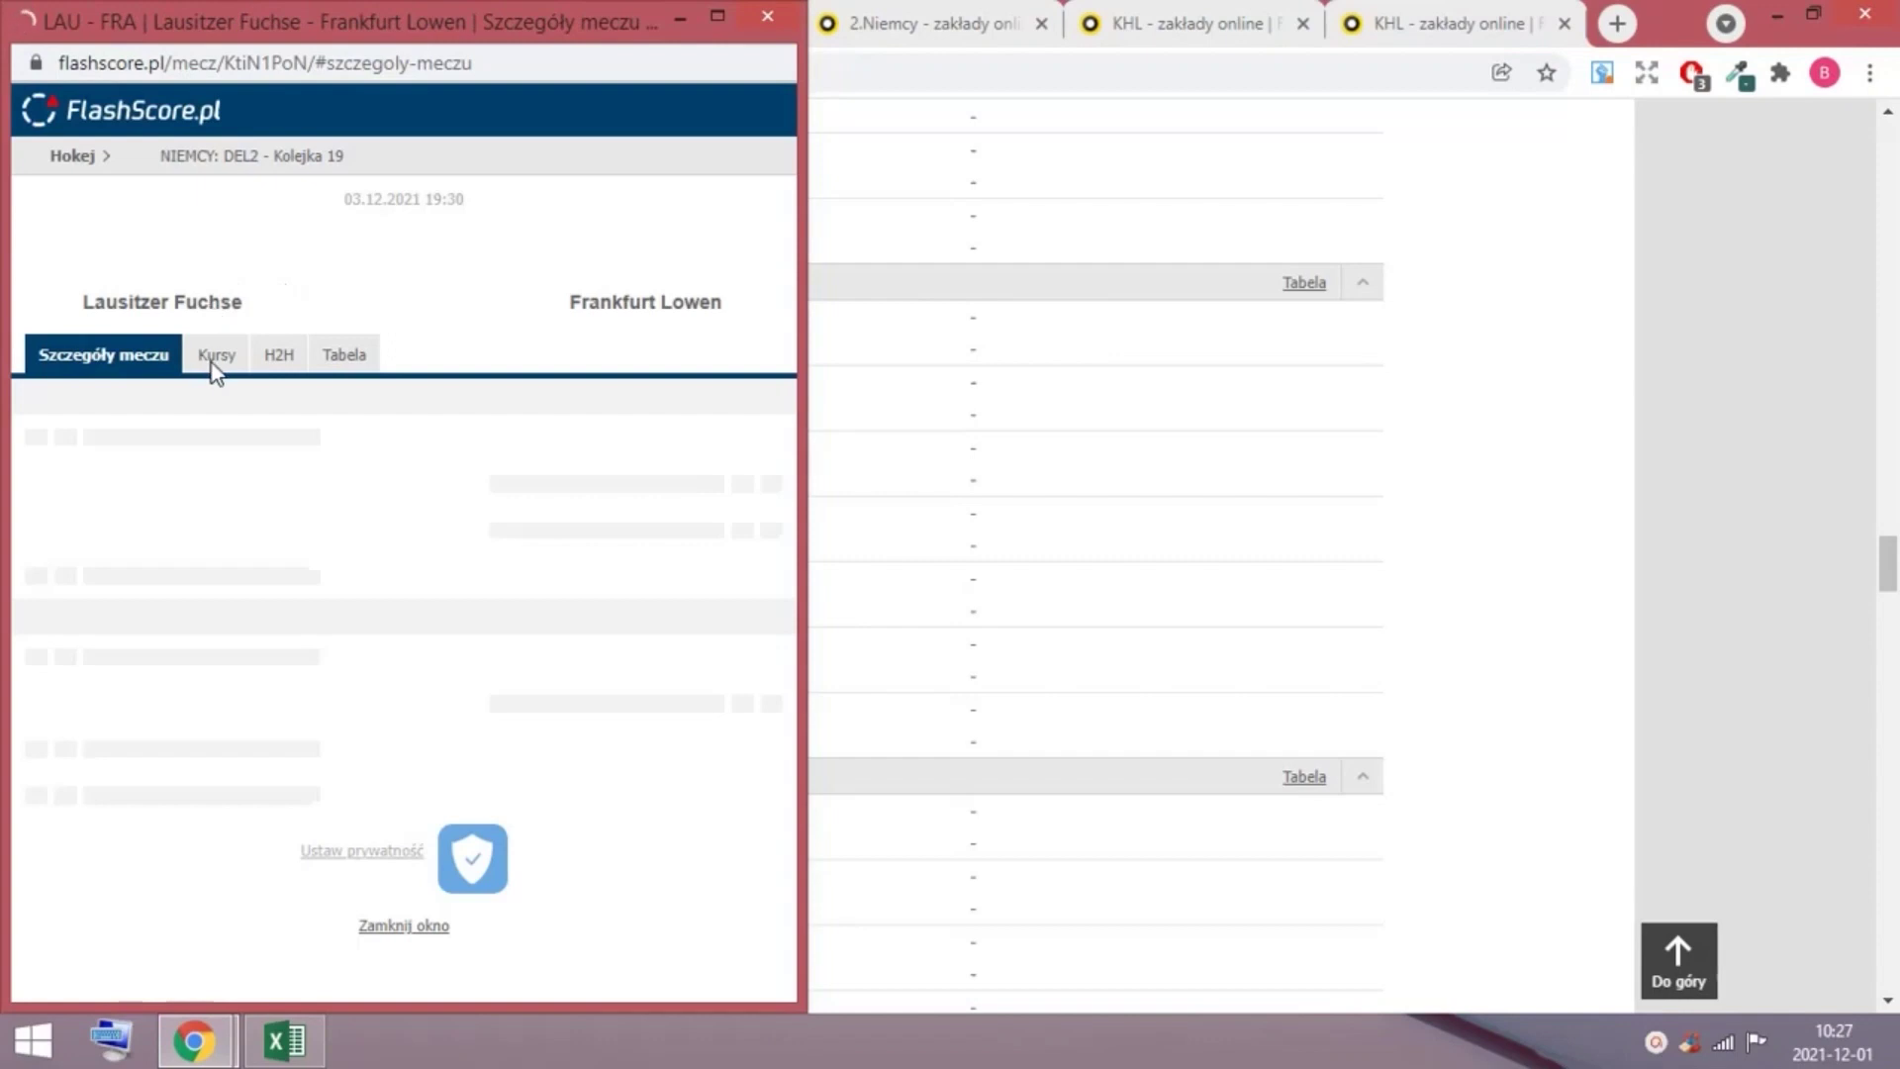
left_click(216, 360)
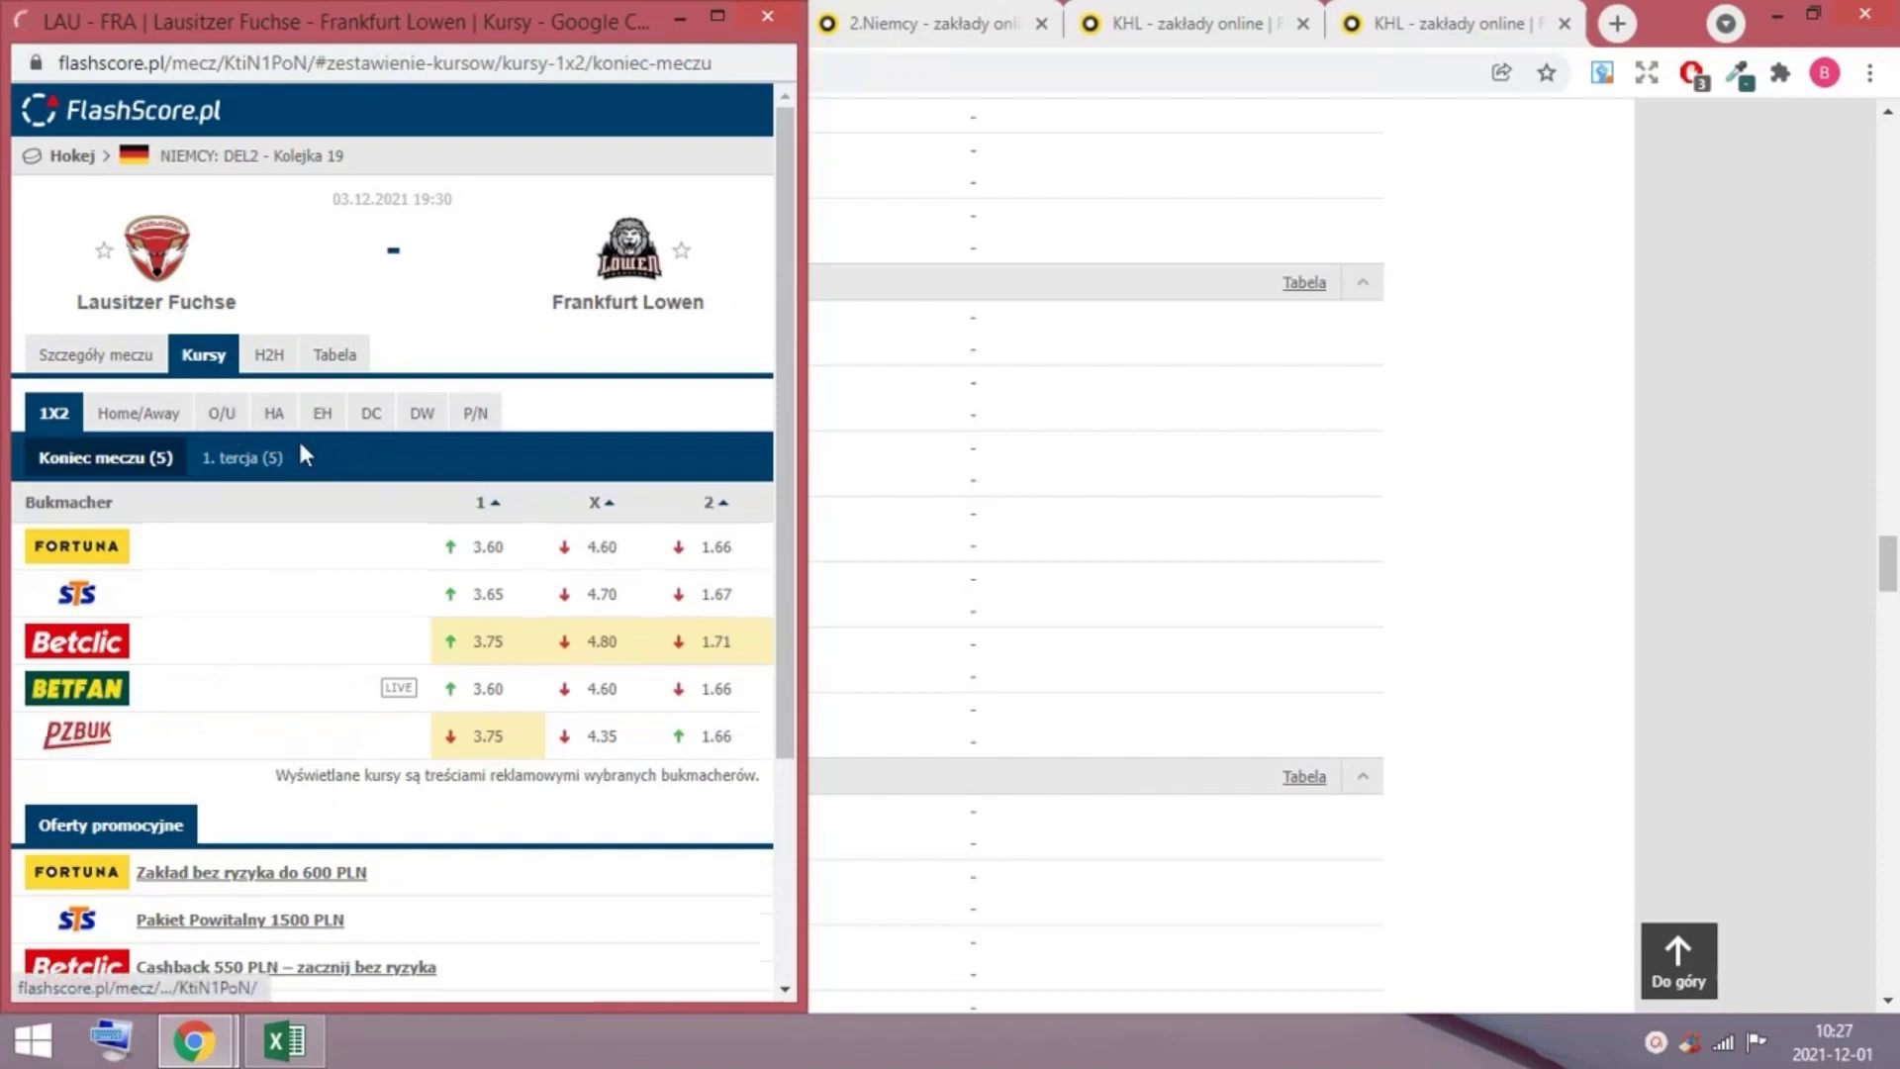
left_click(220, 413)
scroll(631, 535, "down", 2)
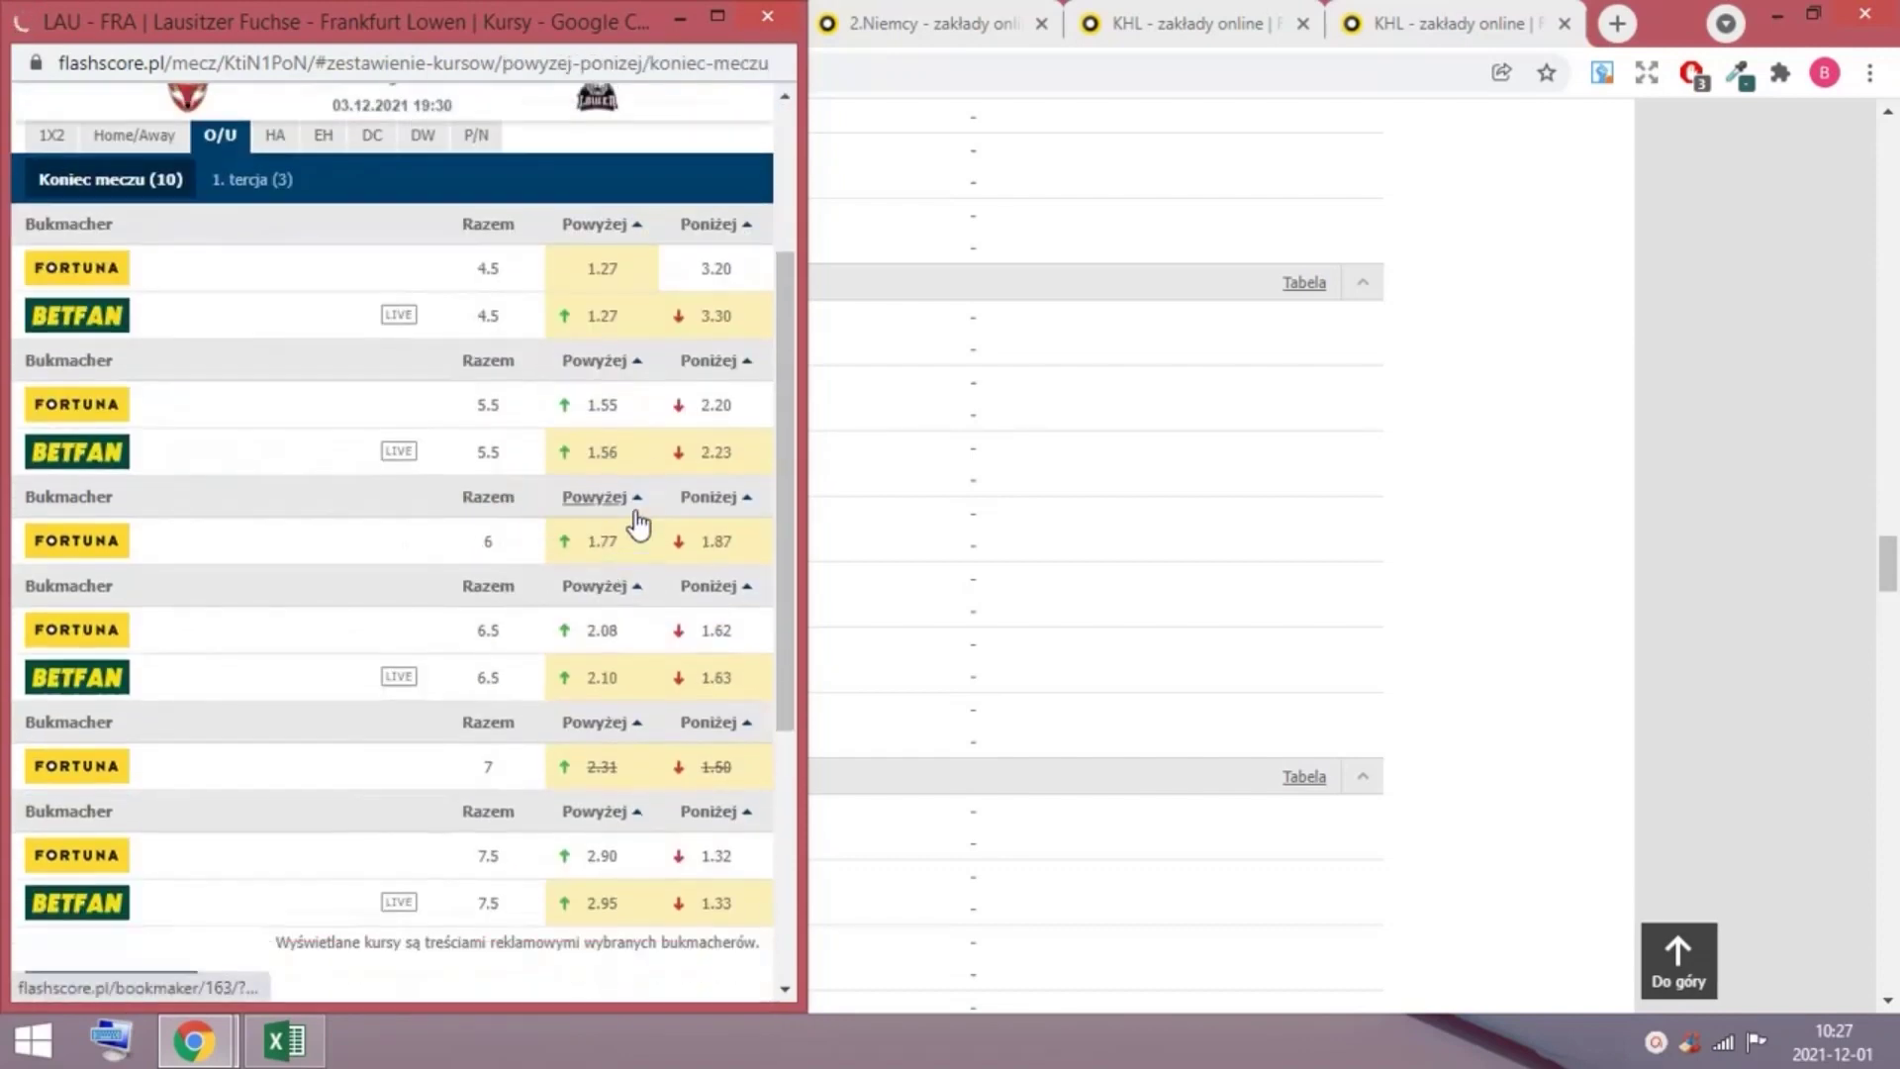
scroll(723, 457, "down", 1)
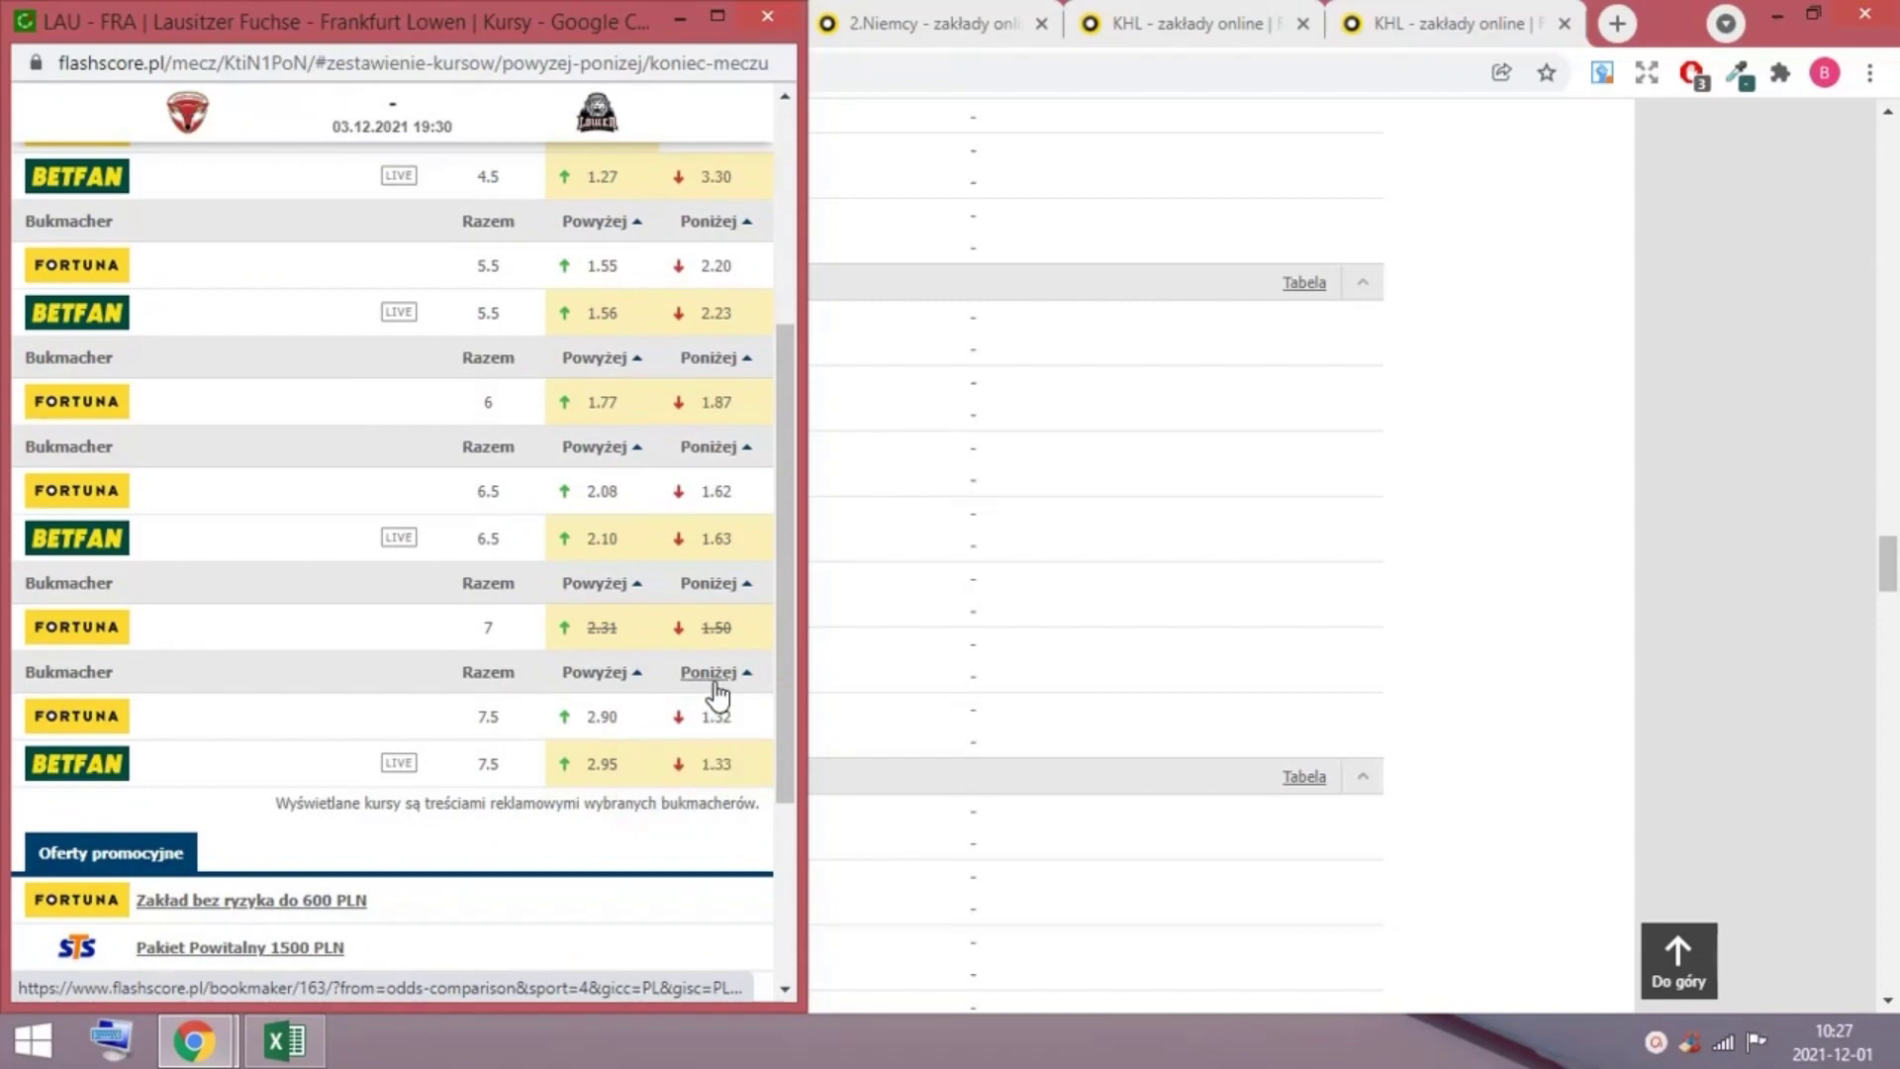
mouse_move(715, 630)
scroll(706, 490, "up", 1)
scroll(697, 480, "up", 2)
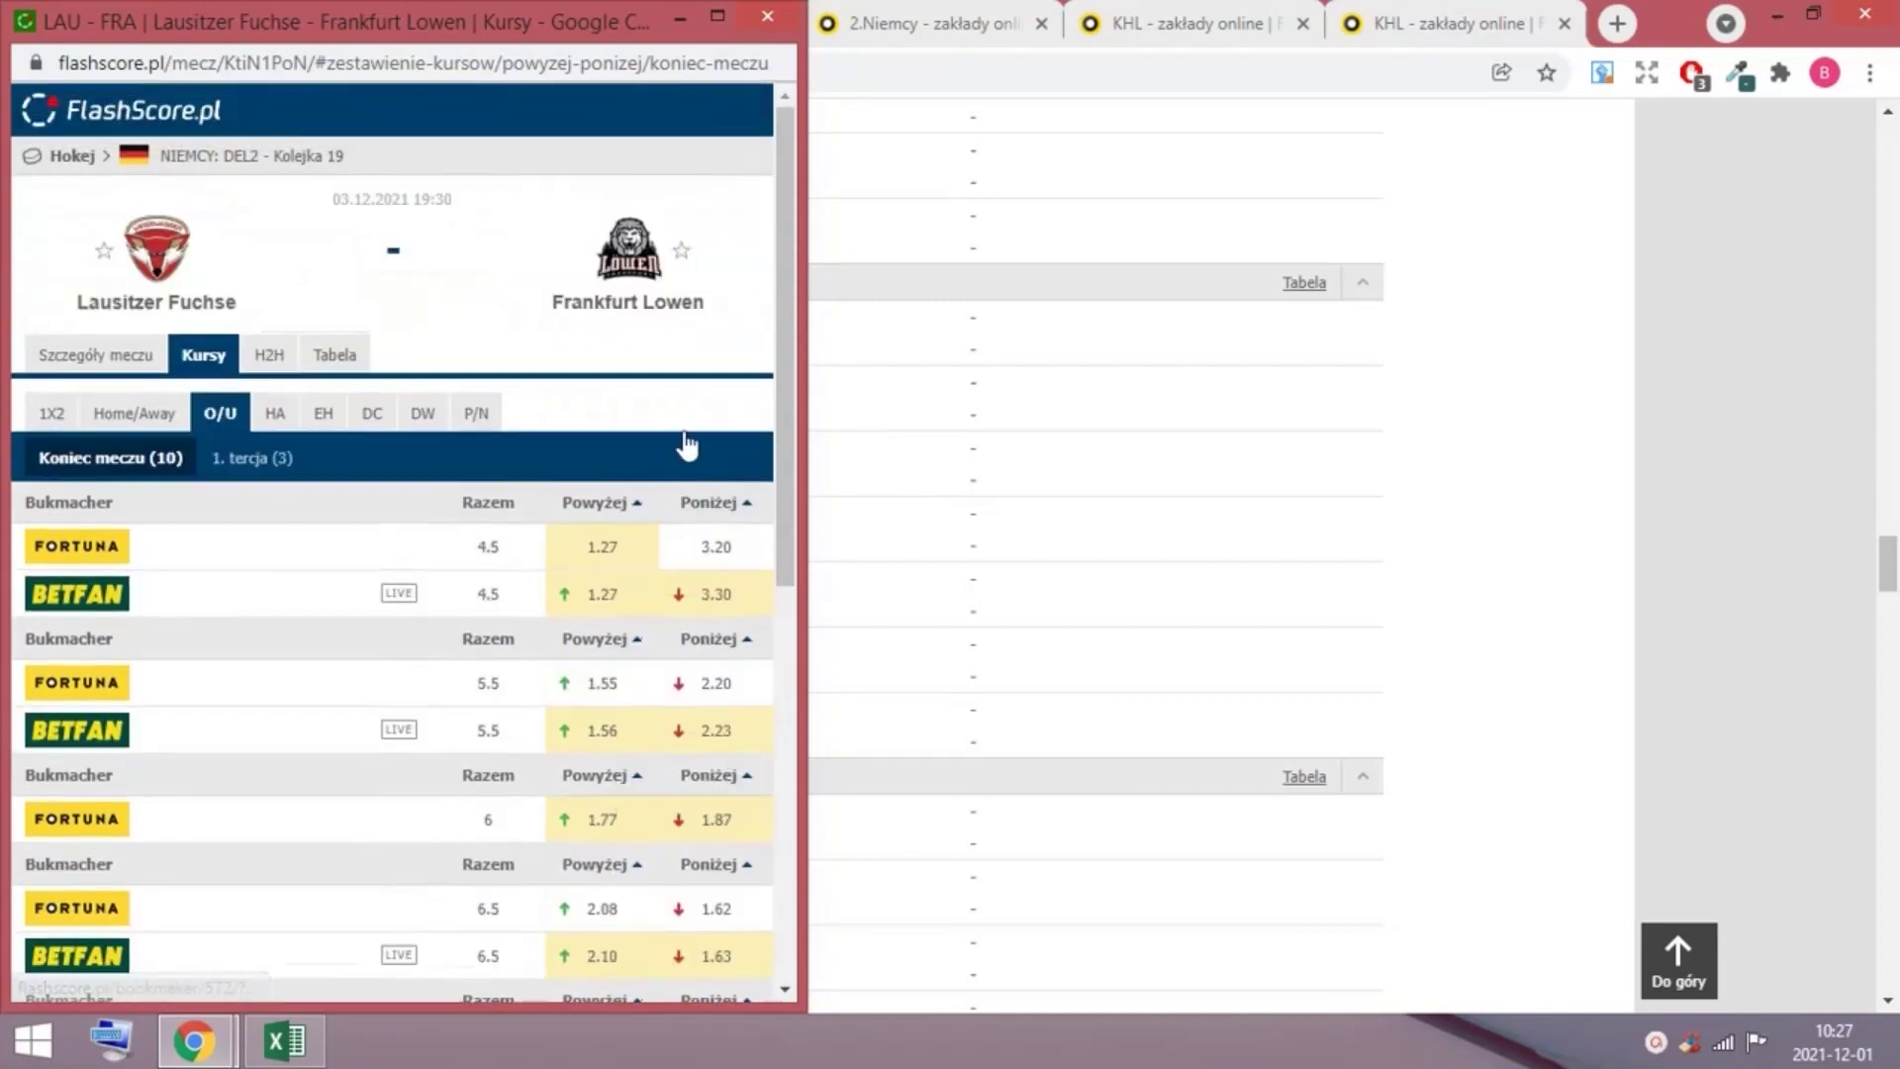
Close the odds popup, review the three under-7.5 picks on 2.Niemcy, and return to FlashScore.
left_click(769, 21)
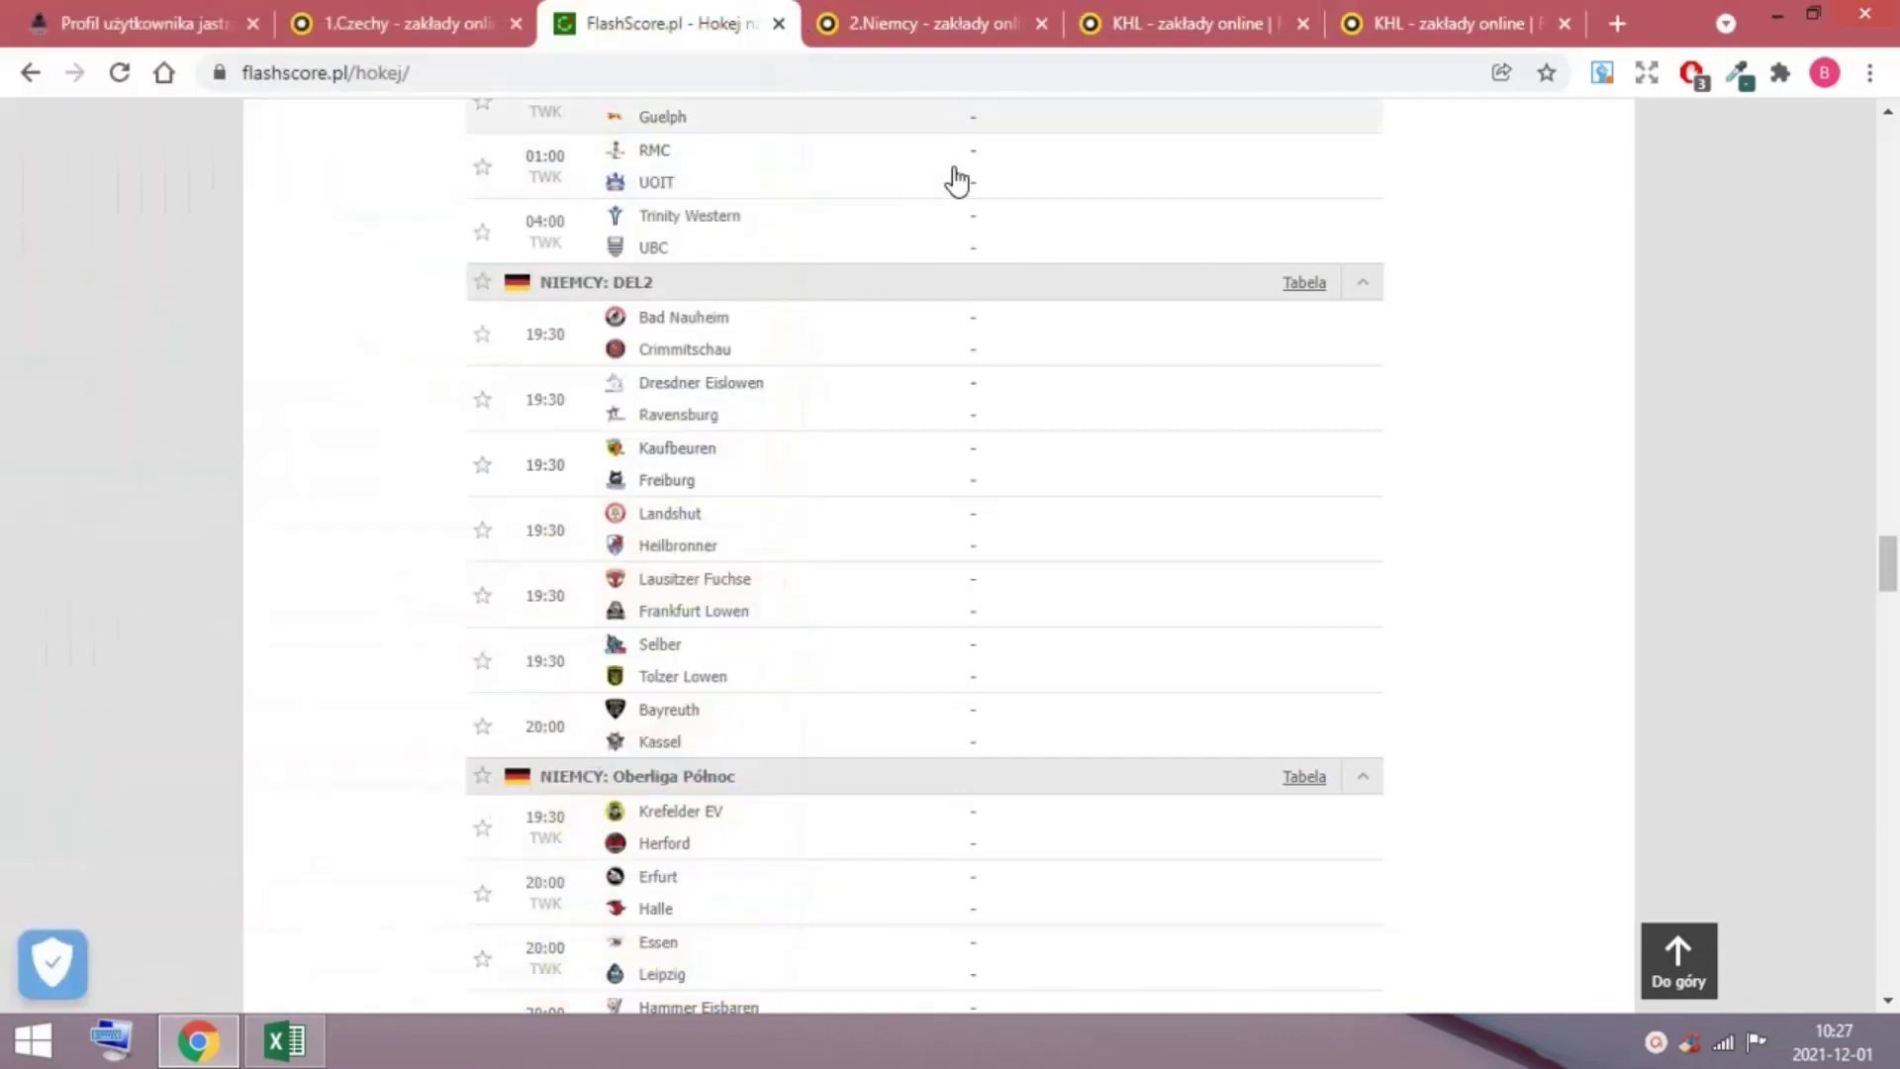
scroll(954, 179, "up", 5)
scroll(954, 178, "up", 3)
scroll(891, 180, "up", 3)
scroll(848, 180, "up", 3)
left_click(898, 22)
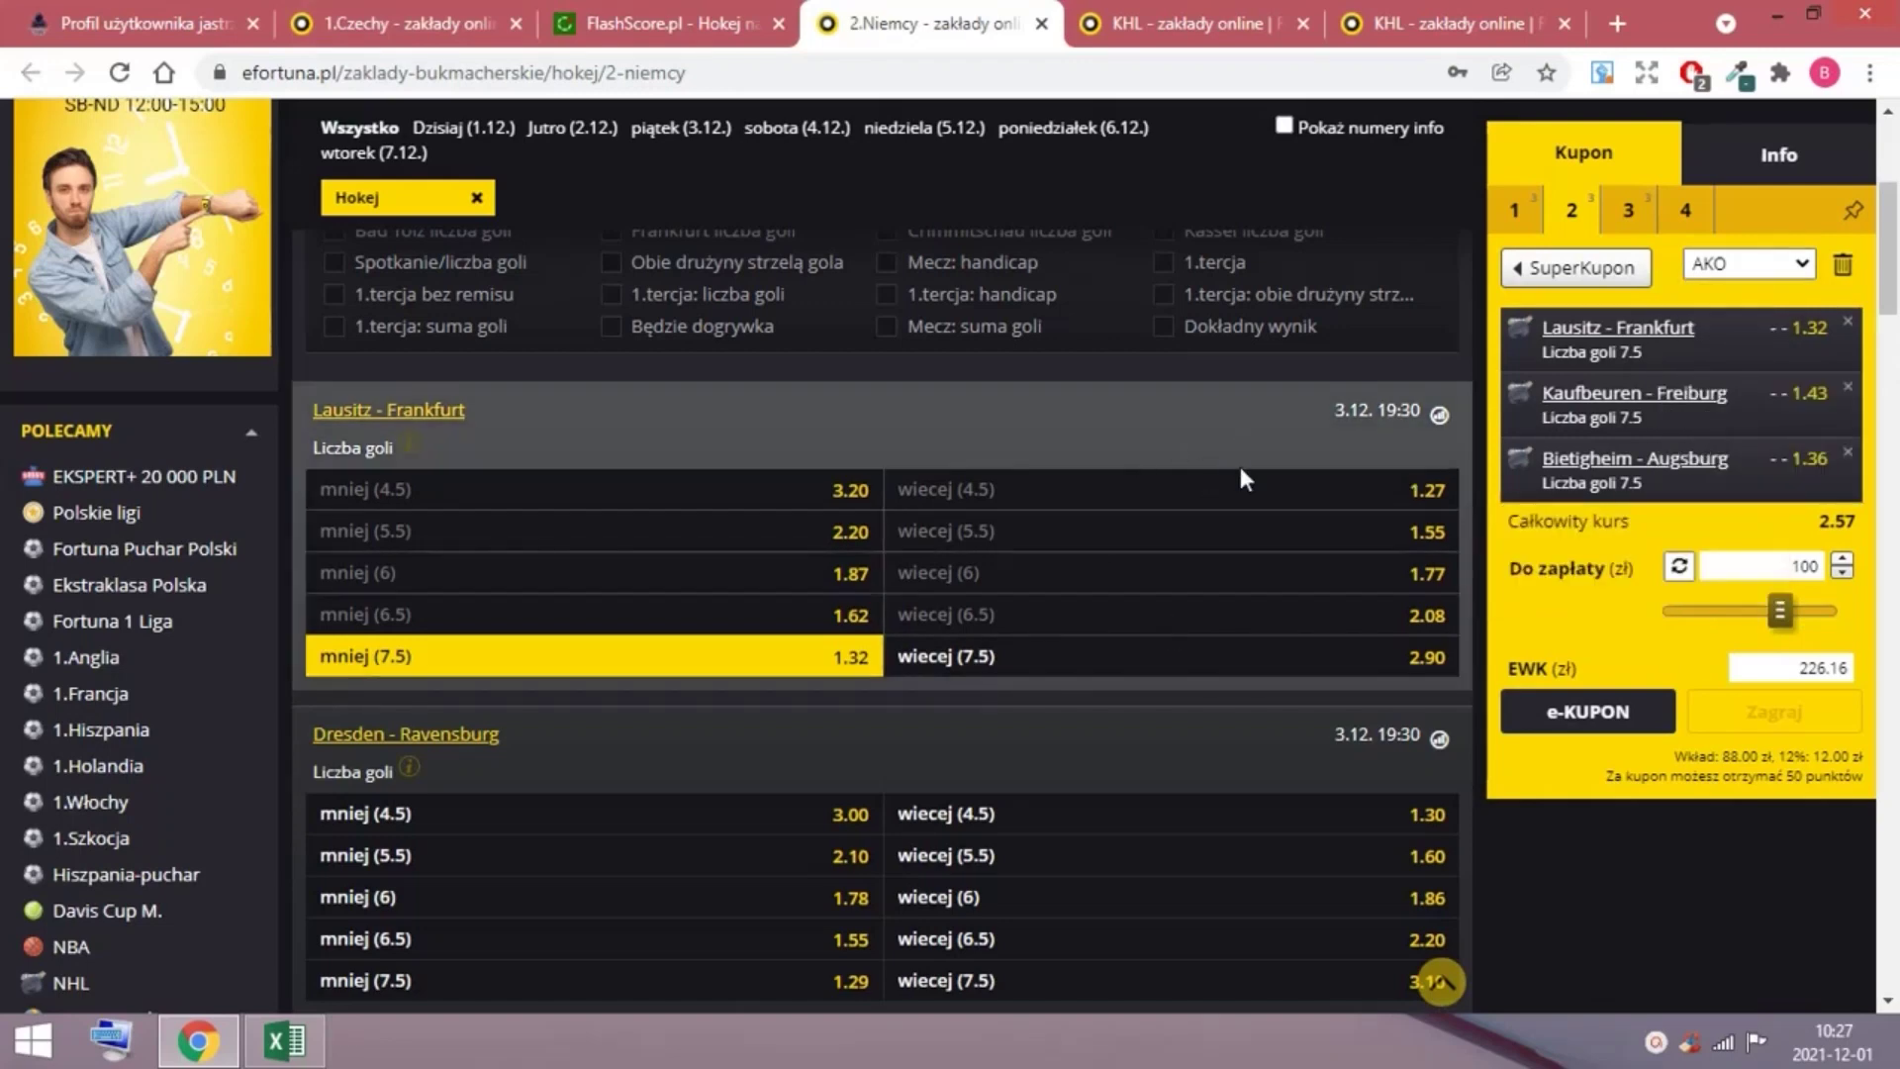
key("ctrl+shift+Tab")
scroll(1337, 425, "up", 10)
scroll(1291, 373, "up", 10)
scroll(1286, 366, "up", 10)
Switch FlashScore to the 28/11 results, including DEL2's Lausitzer Fuchse 4–1 Kaufbeuren.
left_click(1312, 353)
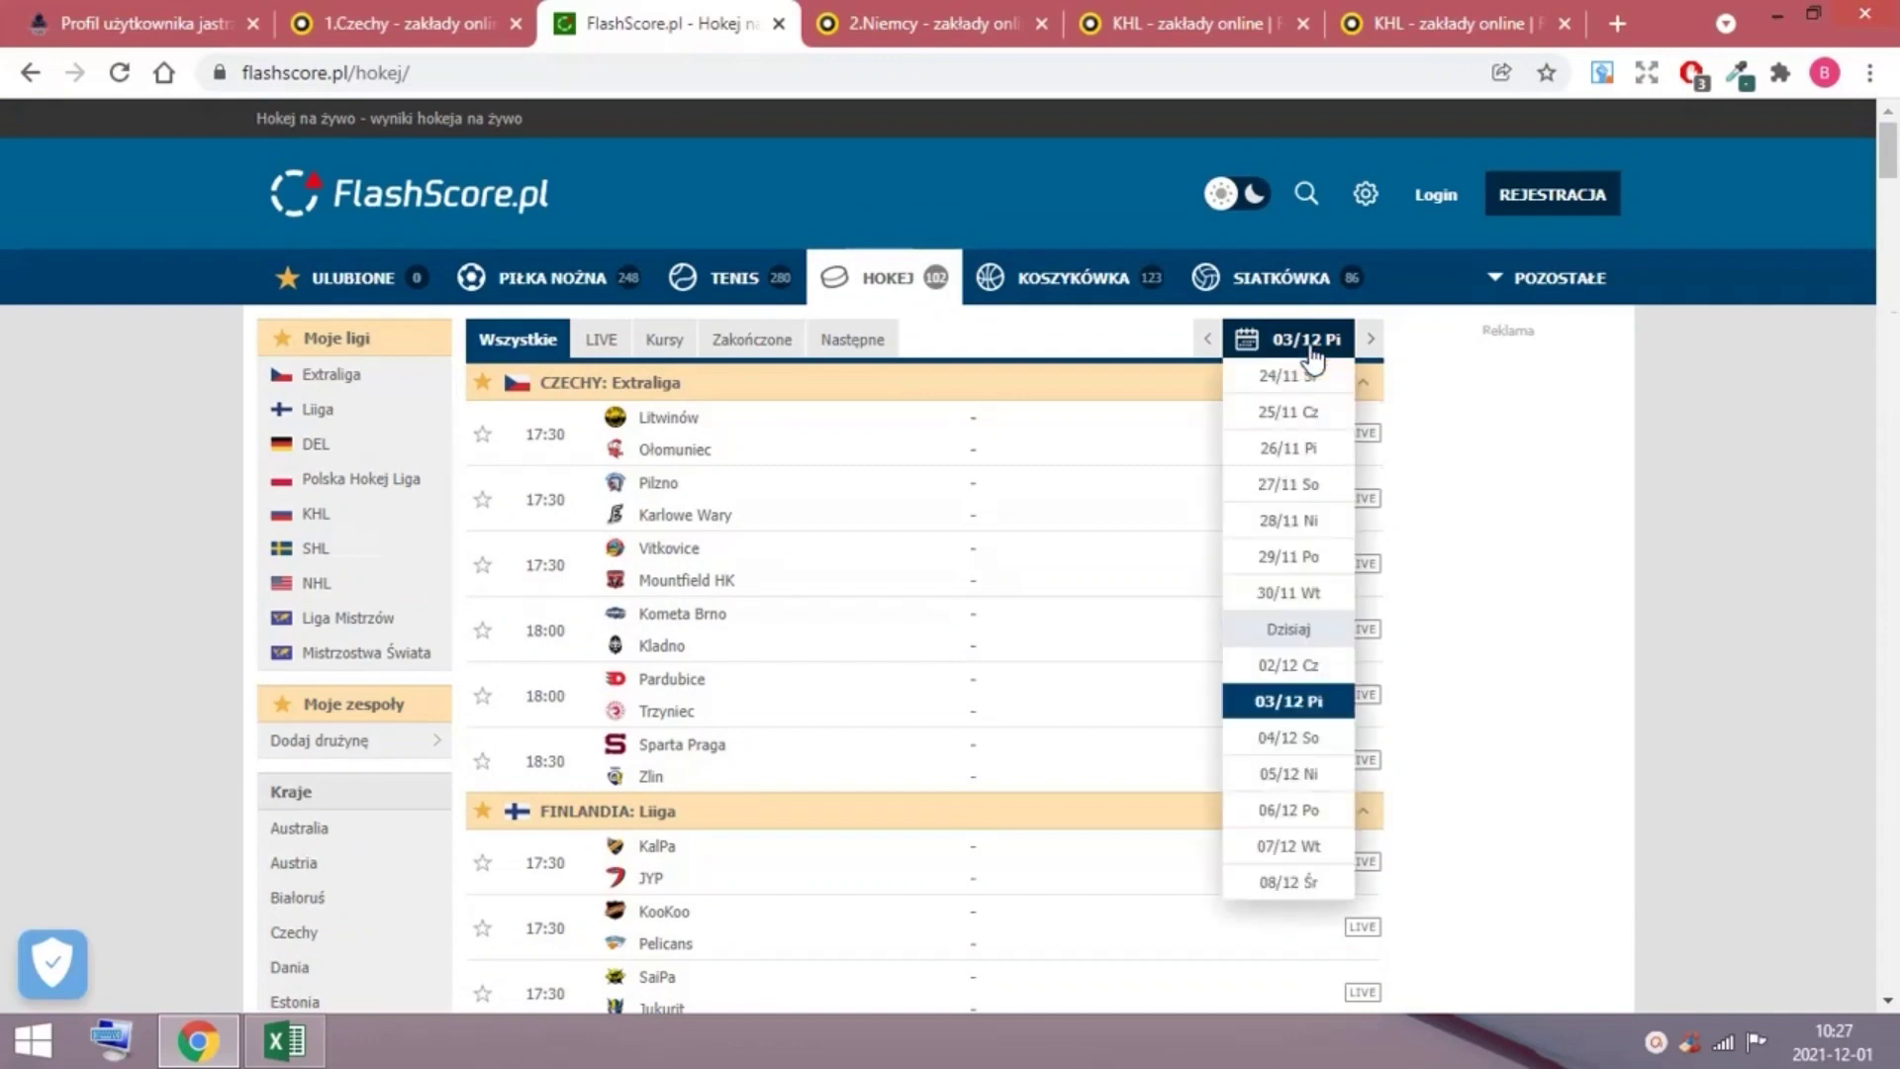
left_click(1290, 522)
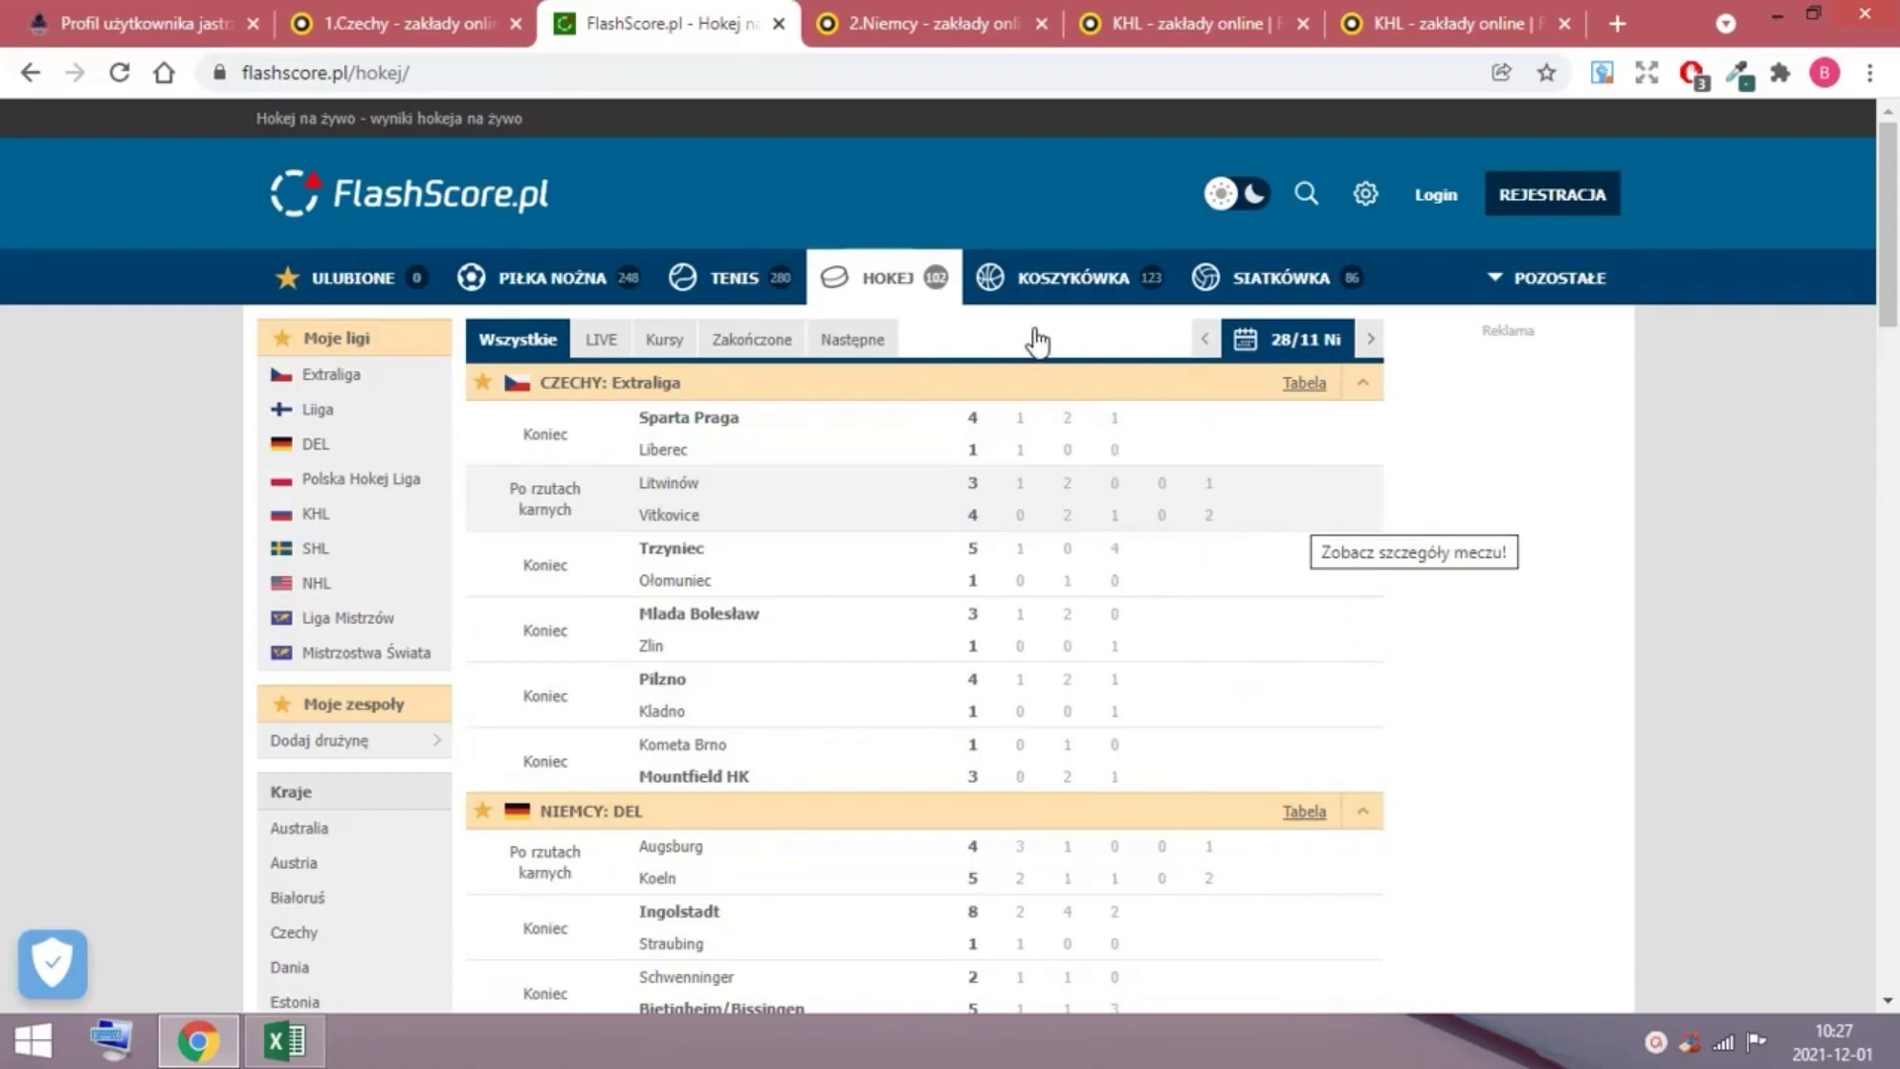
scroll(1104, 382, "down", 2)
scroll(1104, 381, "down", 3)
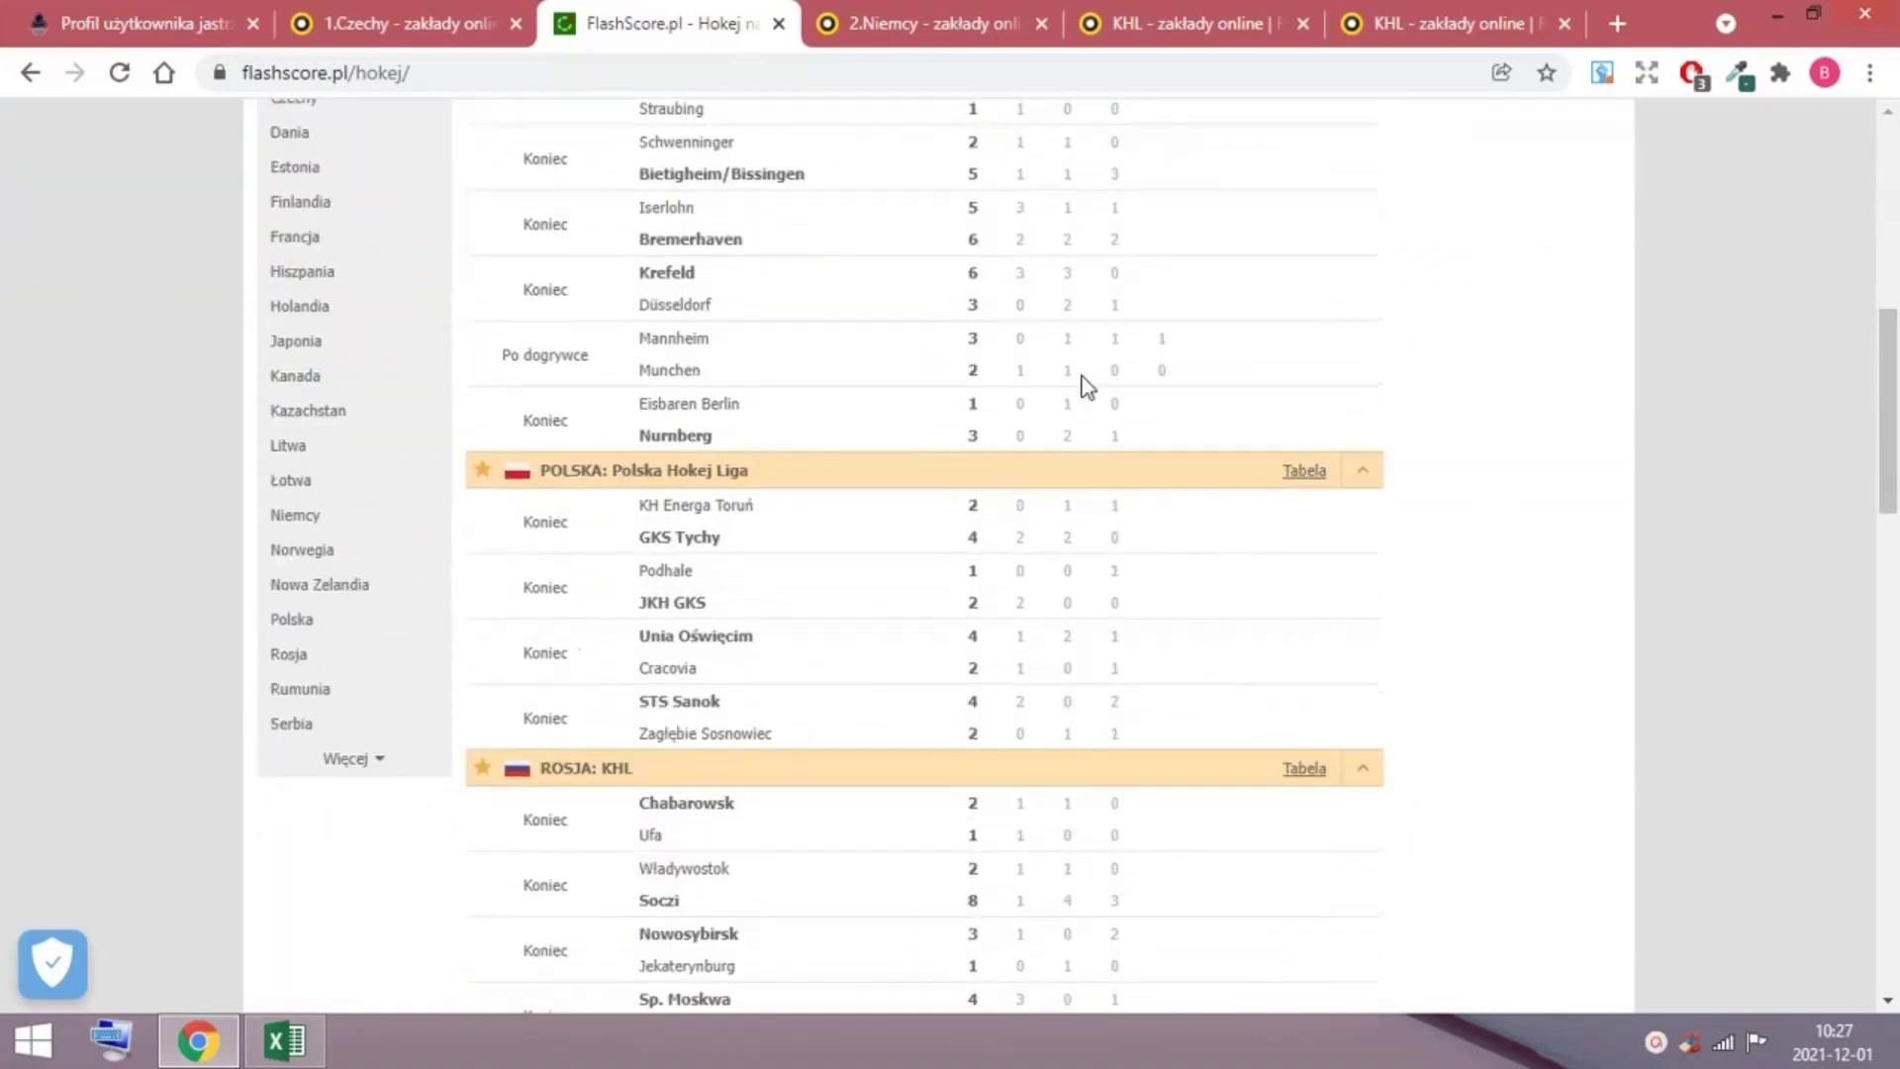
scroll(1082, 385, "down", 3)
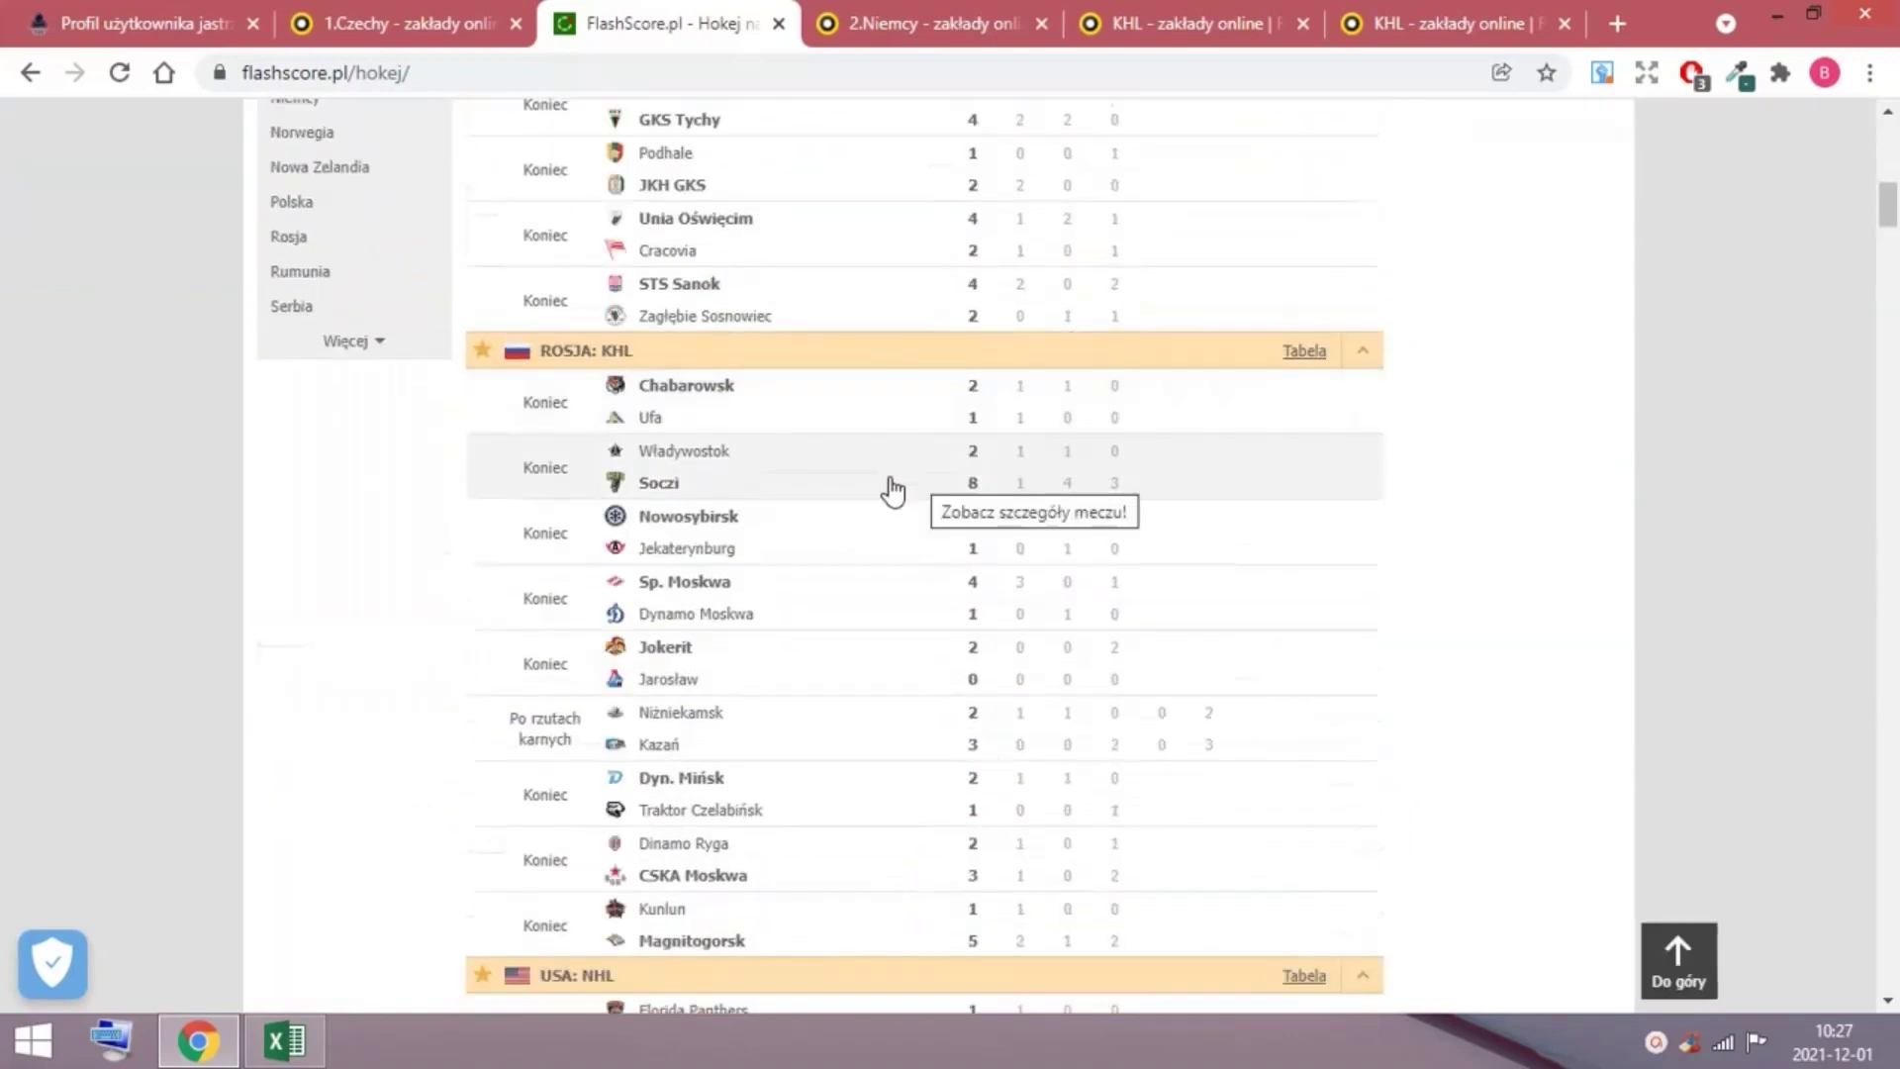
scroll(939, 500, "down", 10)
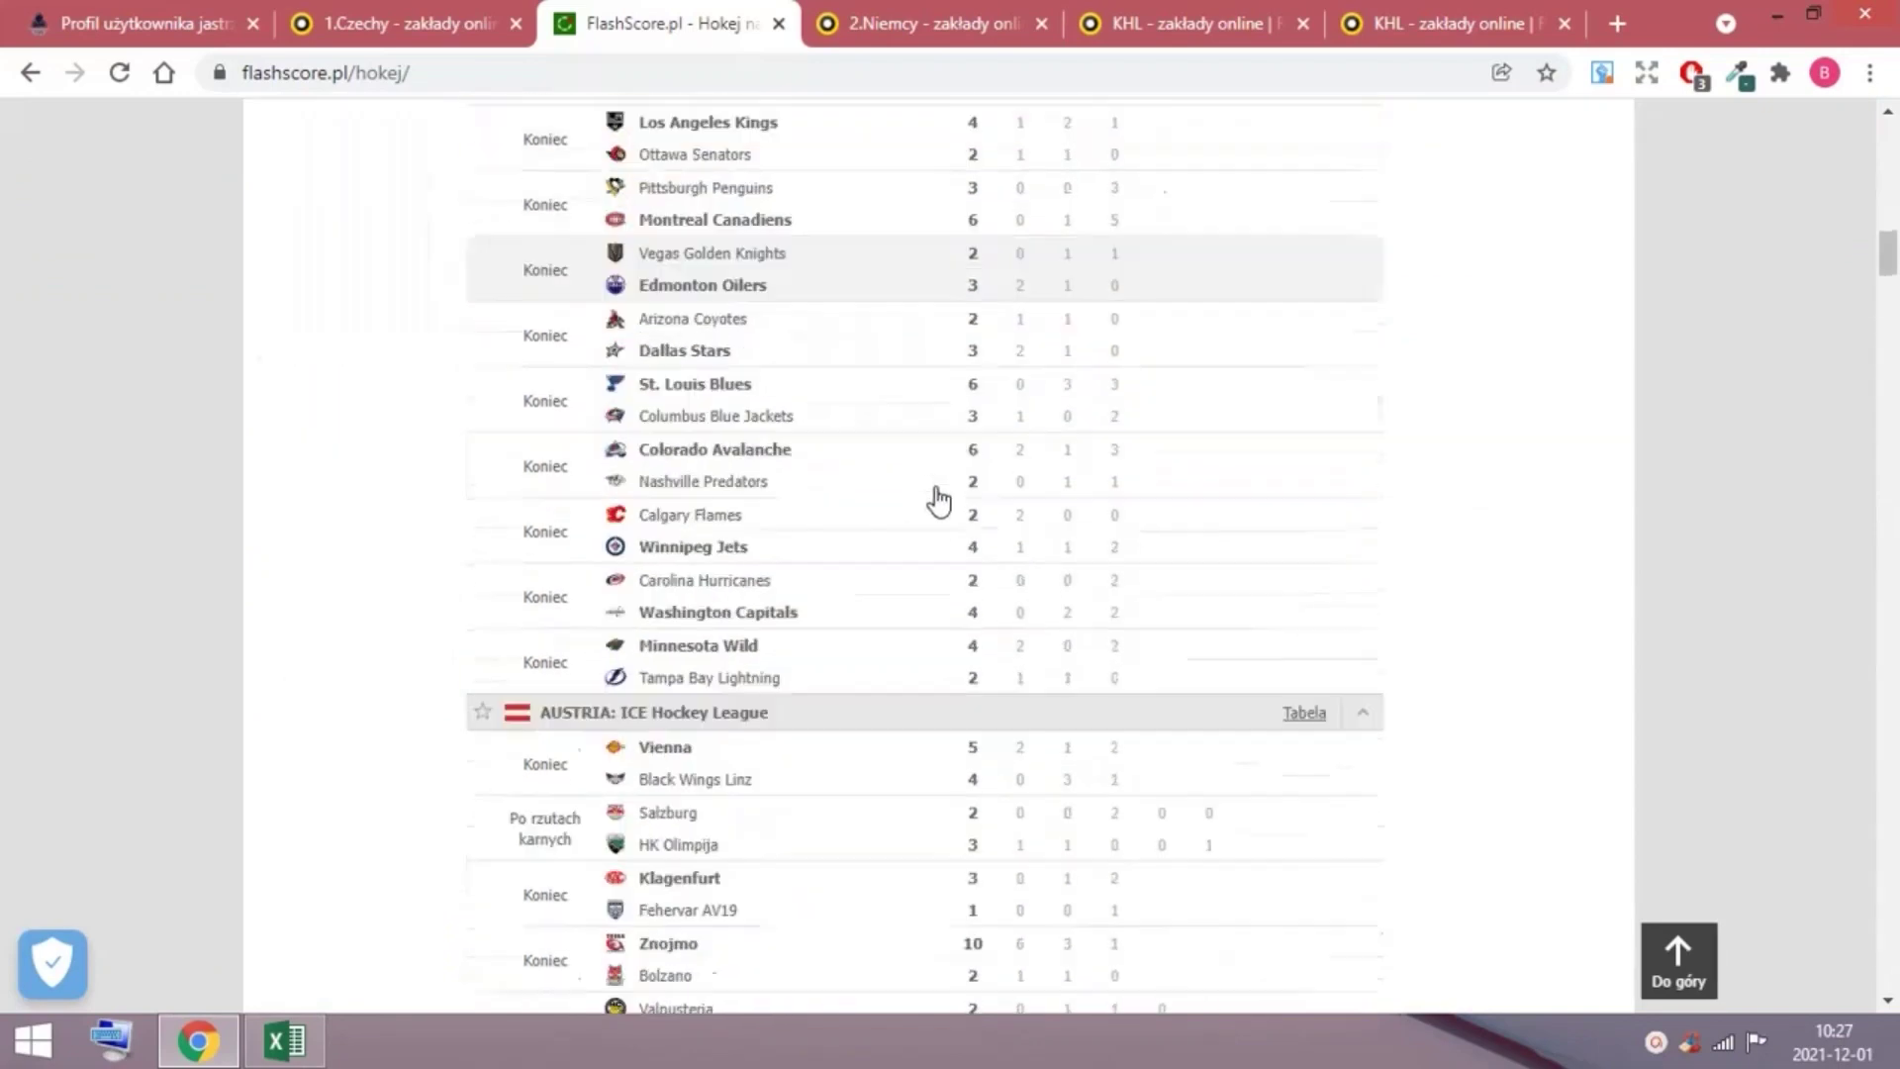
scroll(938, 501, "down", 5)
scroll(938, 499, "down", 5)
scroll(938, 501, "down", 5)
scroll(958, 492, "down", 5)
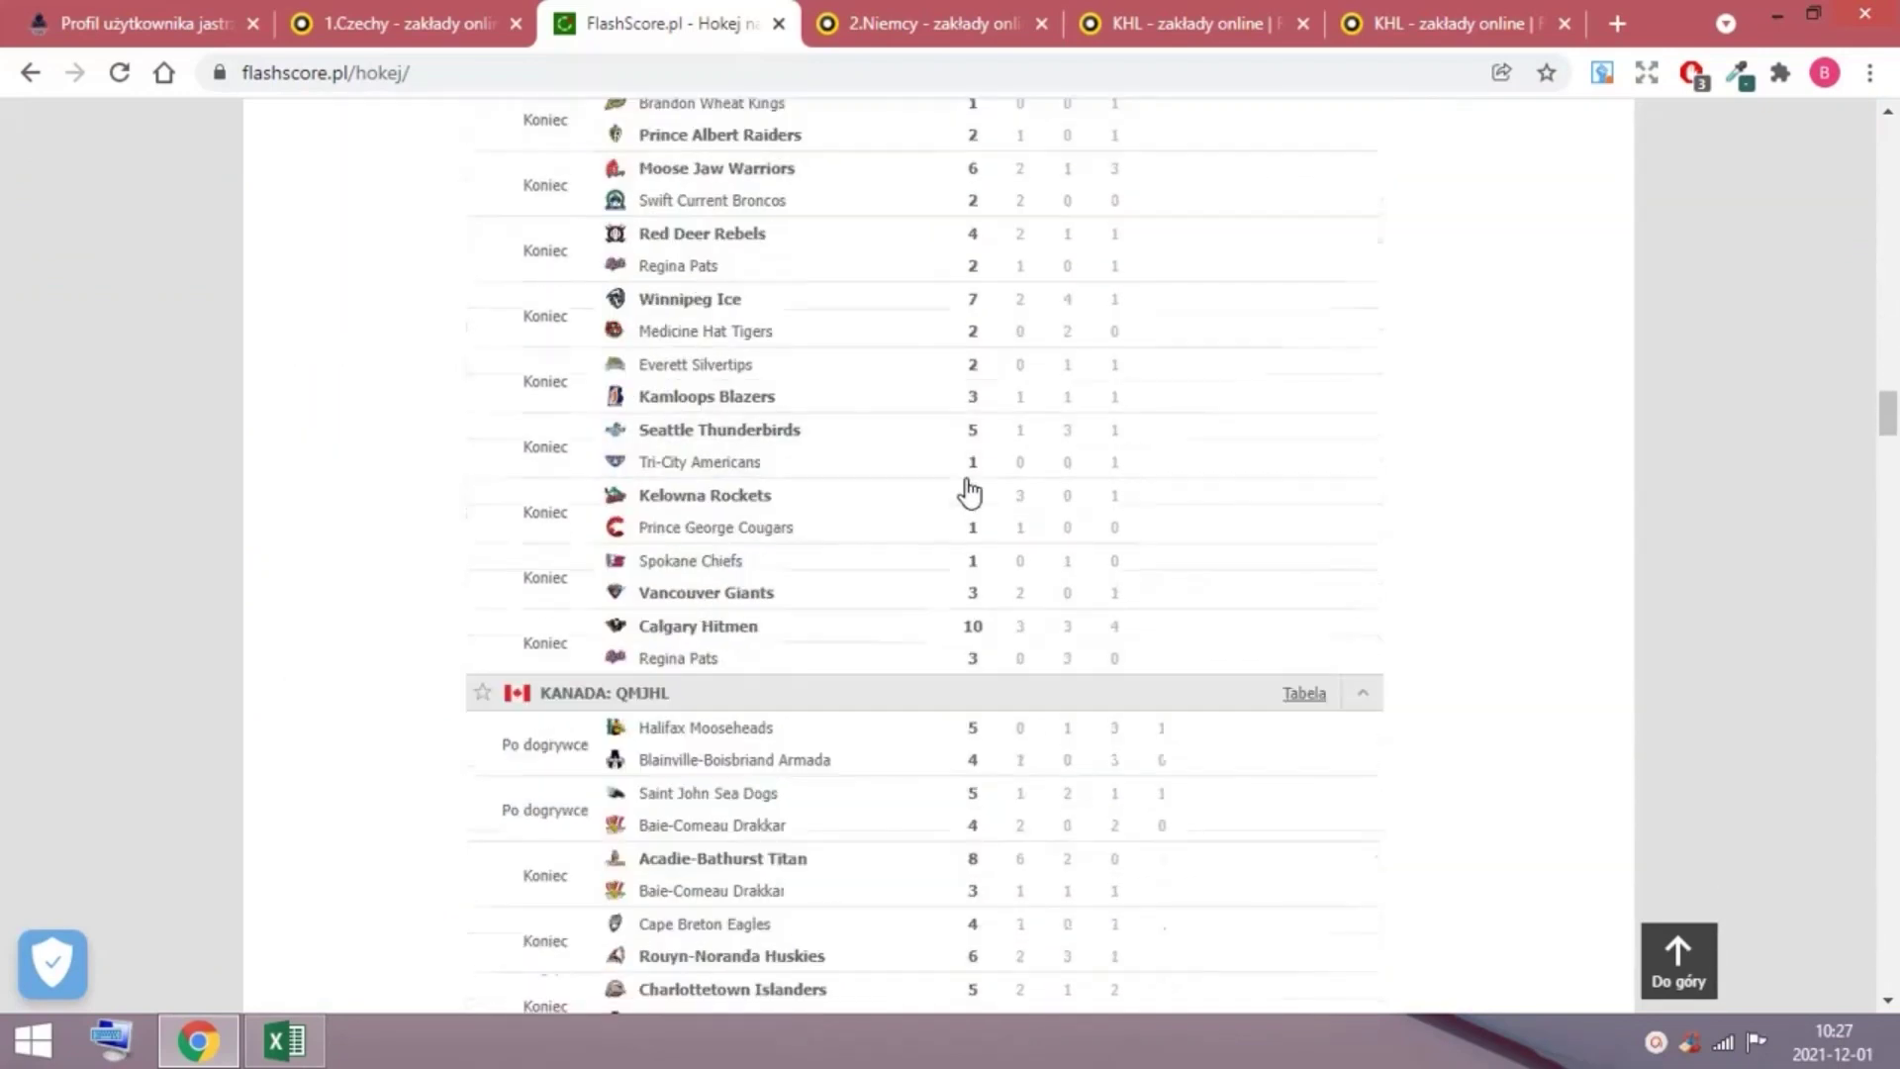
scroll(967, 489, "down", 3)
scroll(903, 421, "down", 3)
scroll(895, 411, "down", 5)
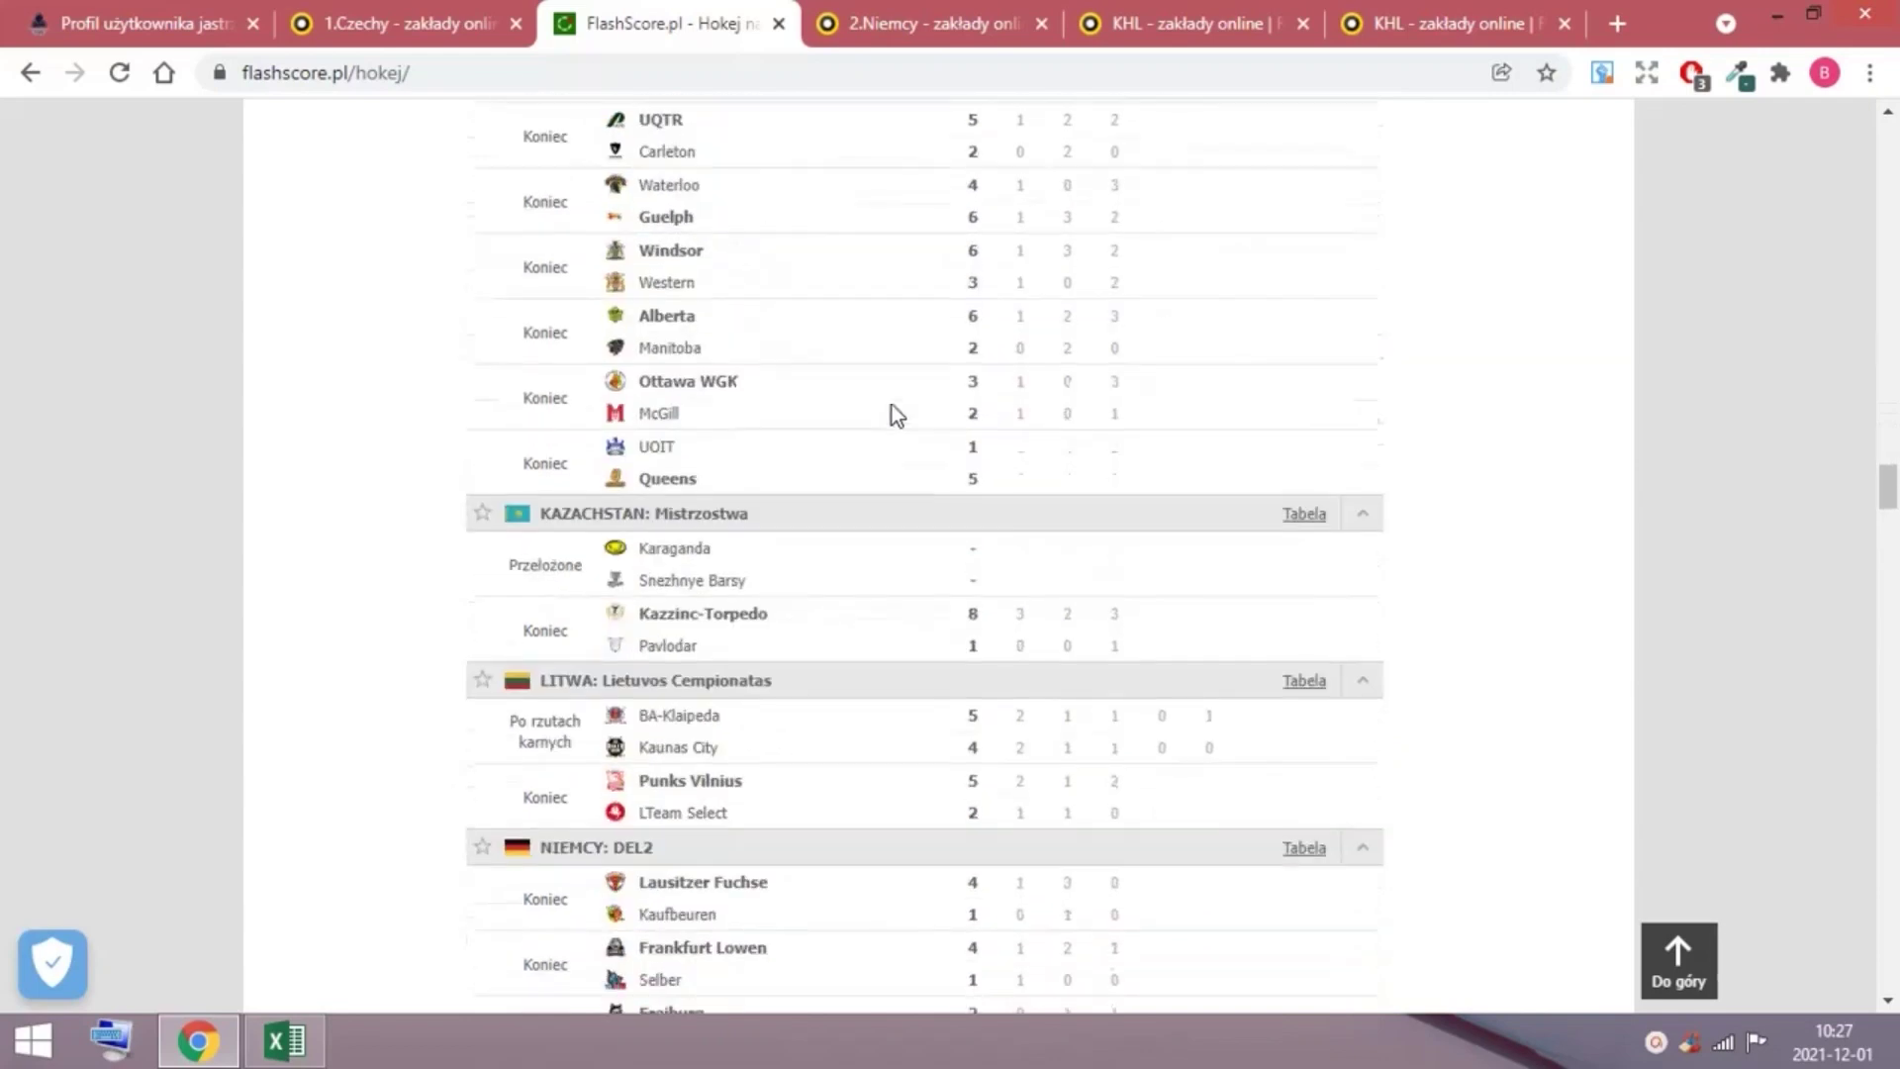
scroll(891, 412, "down", 4)
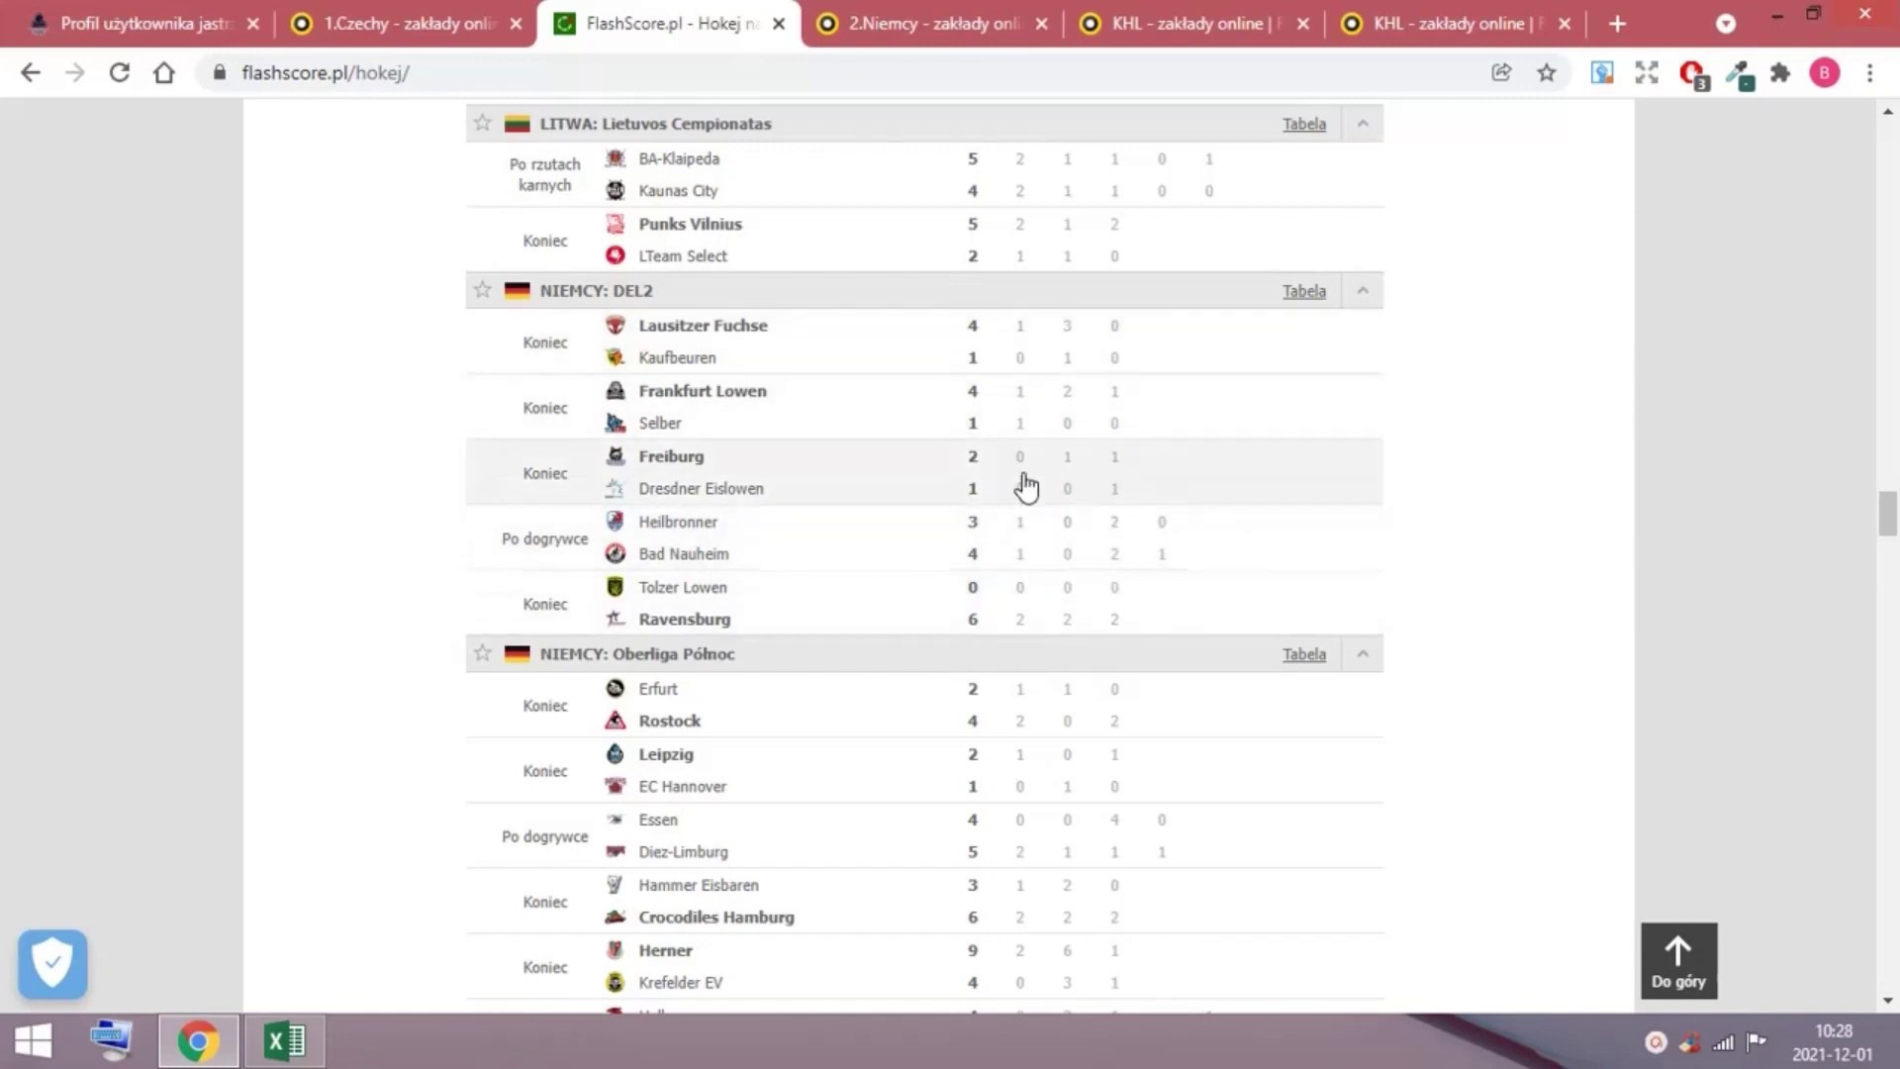
Open the DEL2 over/under 7.5 goals standings, led by Tolzer Lowen with 7 overs.
left_click(1305, 292)
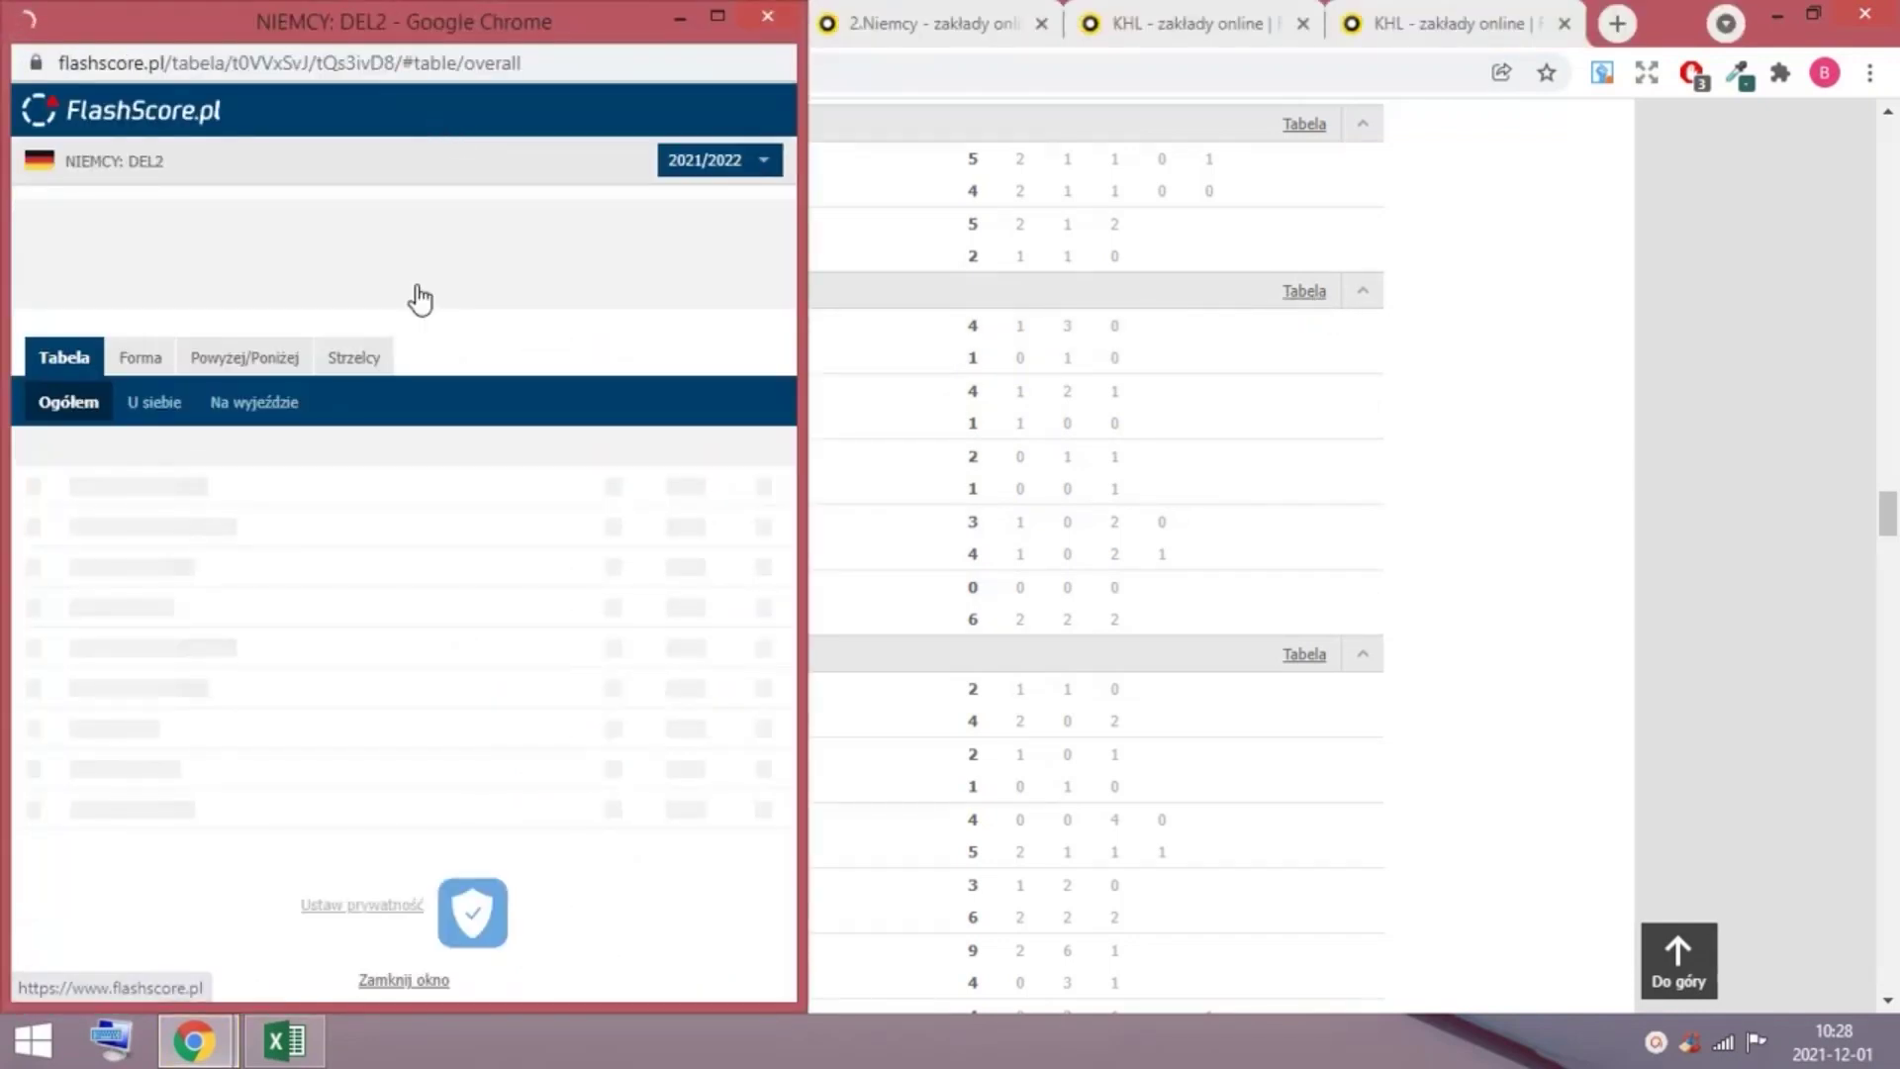
left_click(236, 375)
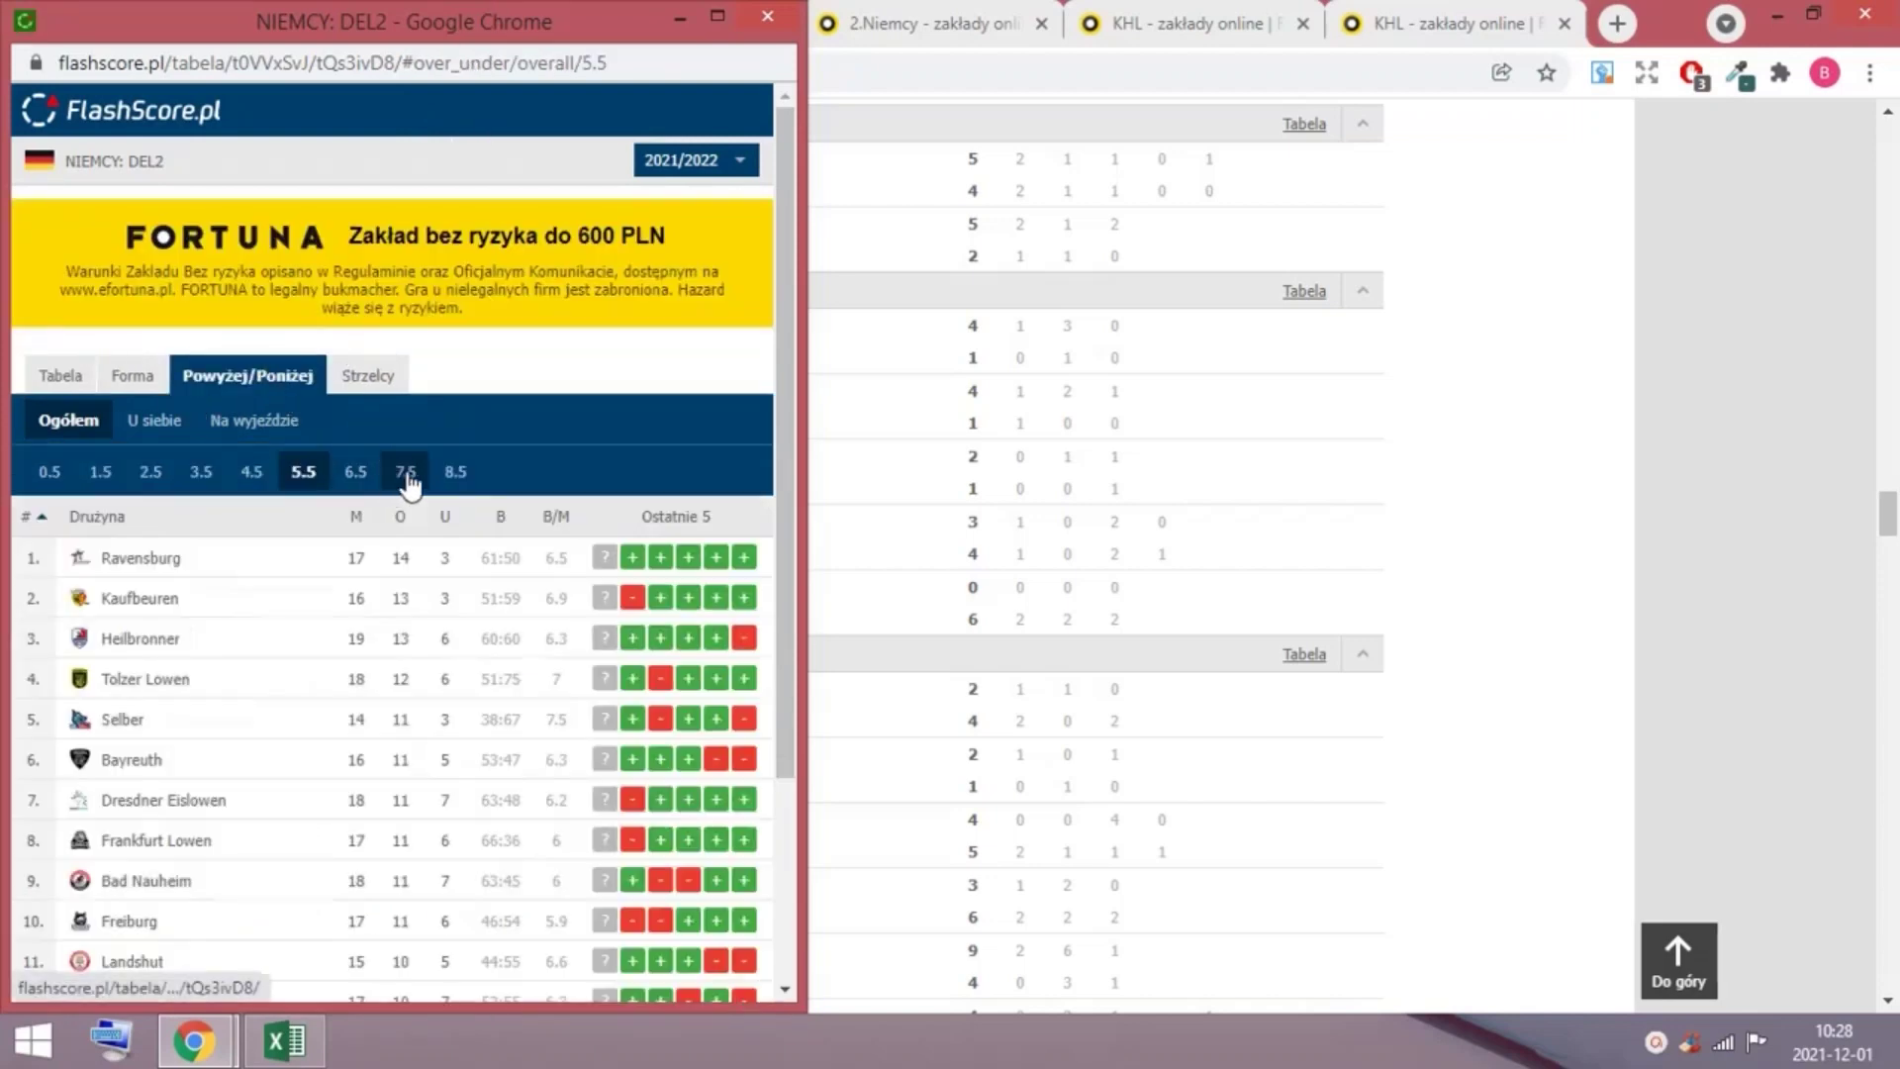
scroll(415, 472, "down", 1)
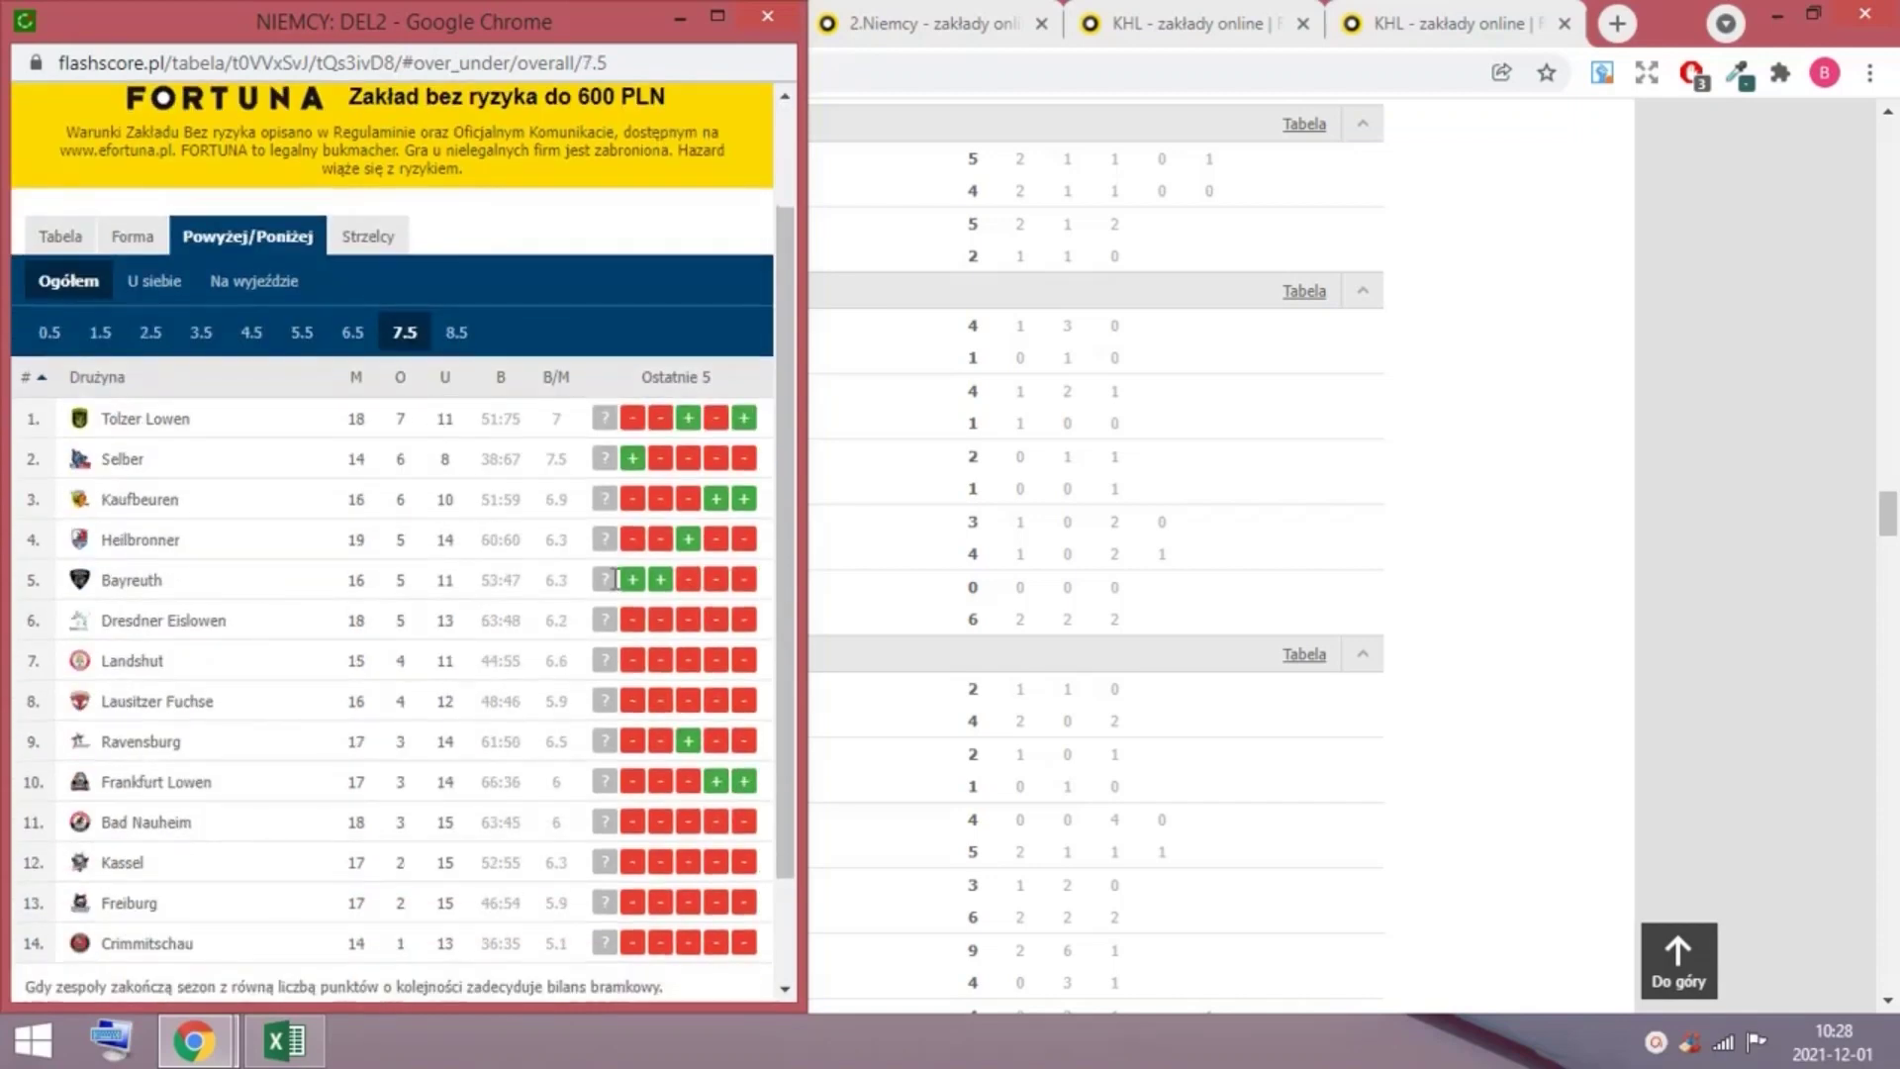
scroll(552, 491, "down", 1)
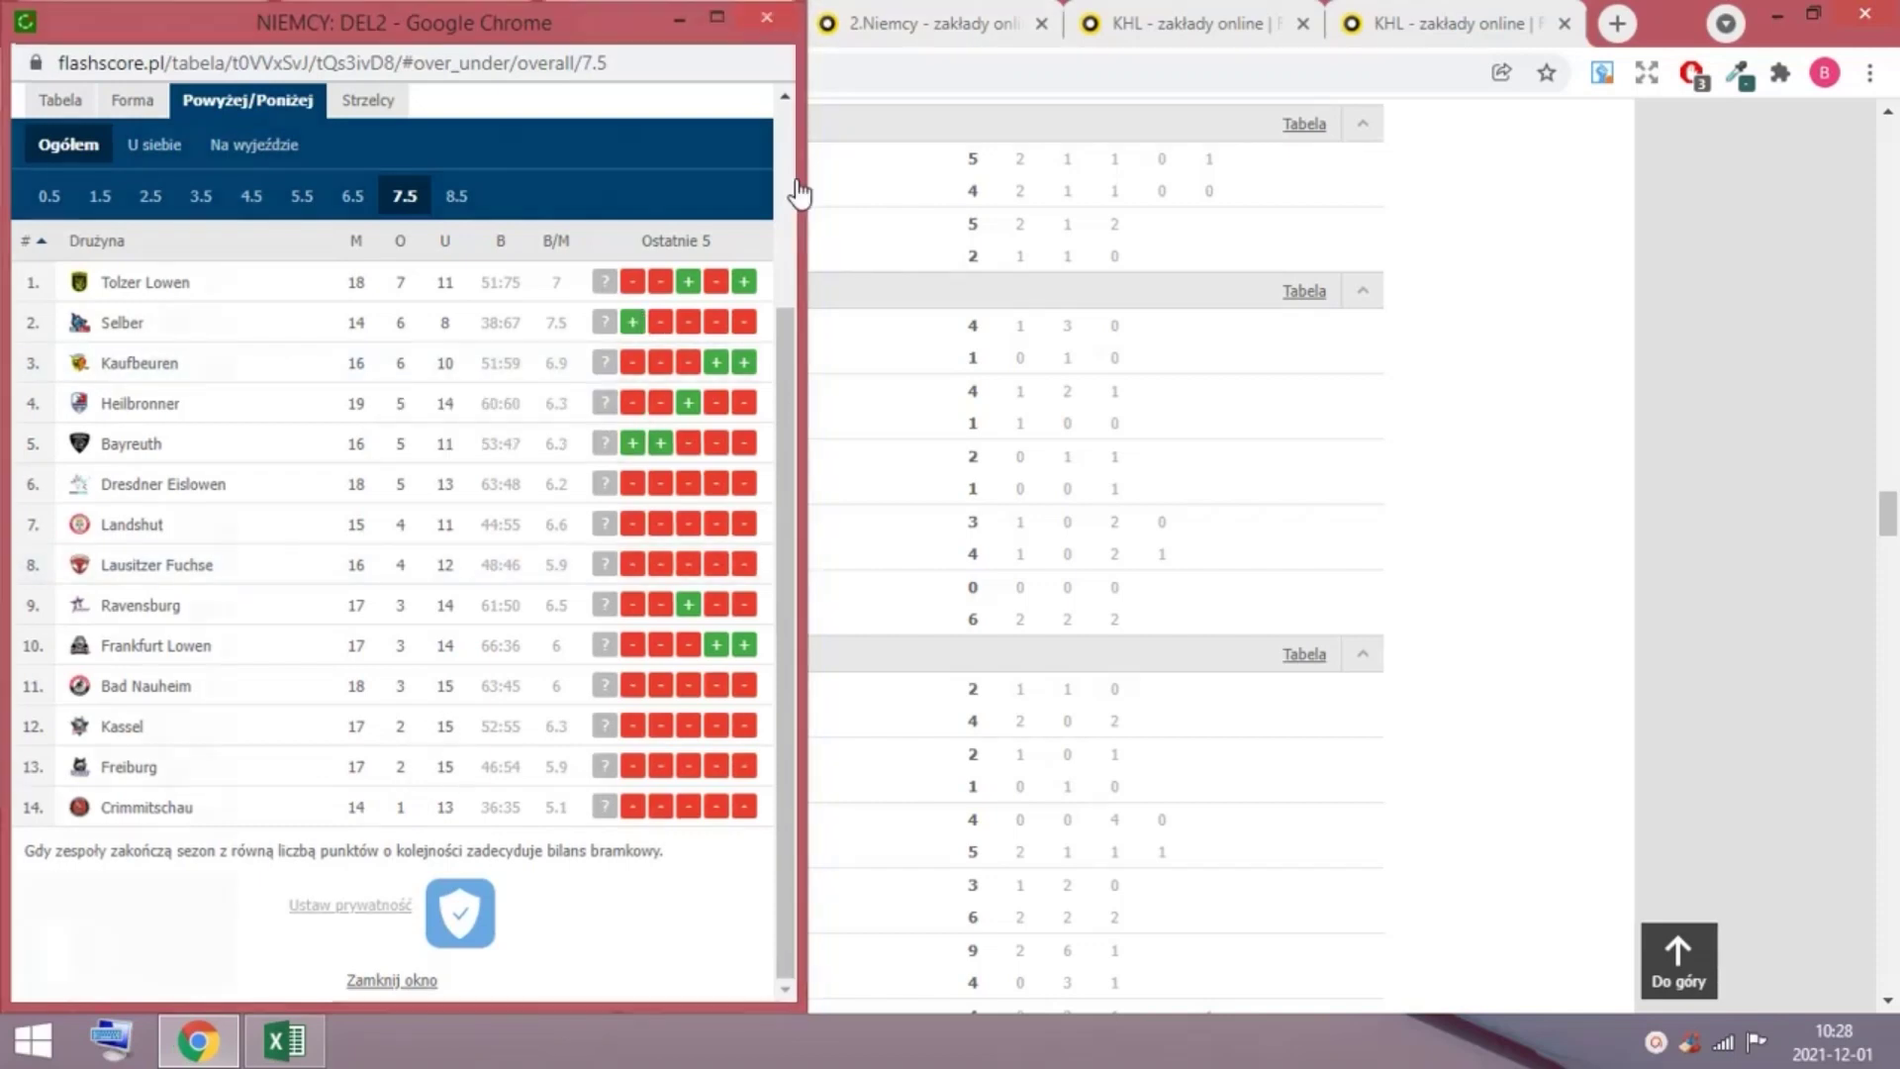
Close the standings and return to the 2.Niemcy coupon: three under-7.5 picks, total odds 2.57.
left_click(776, 14)
left_click(849, 22)
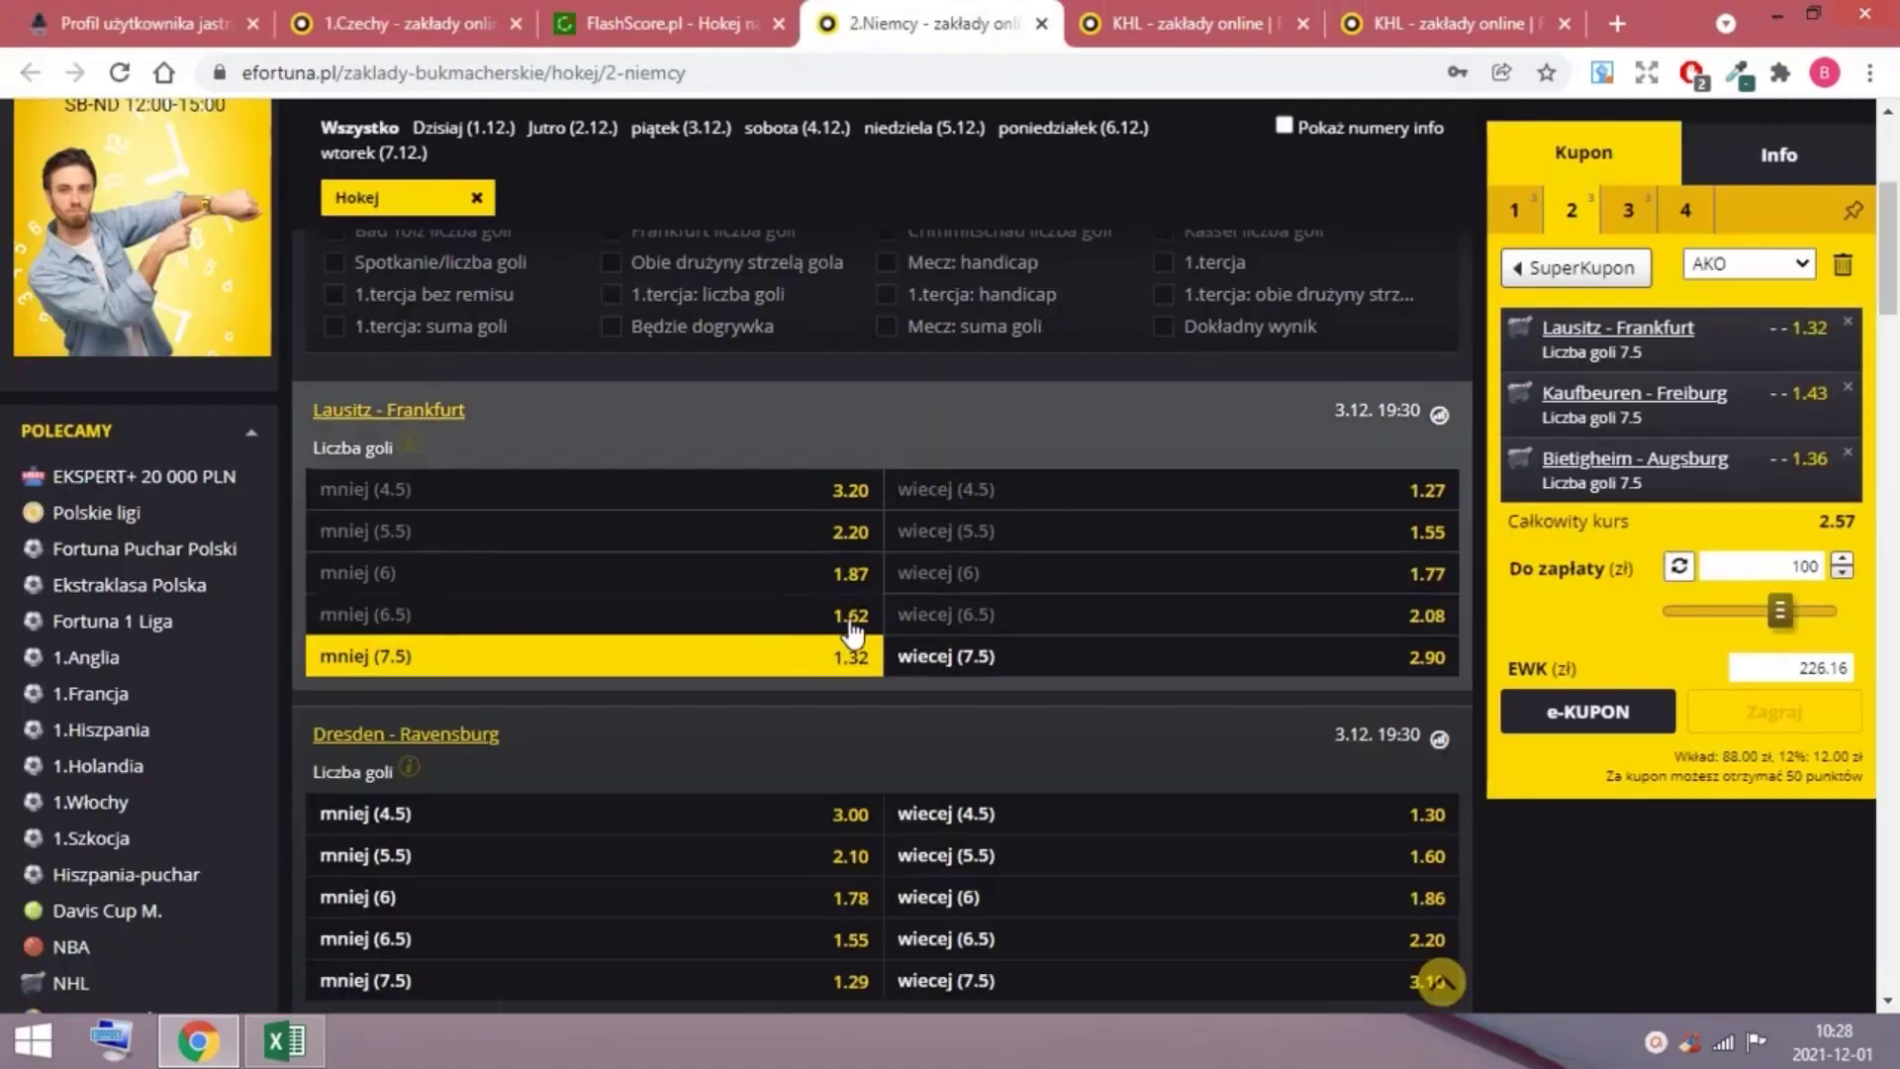
scroll(857, 594, "down", 1)
scroll(857, 642, "down", 3)
scroll(847, 738, "down", 1)
scroll(847, 729, "down", 1)
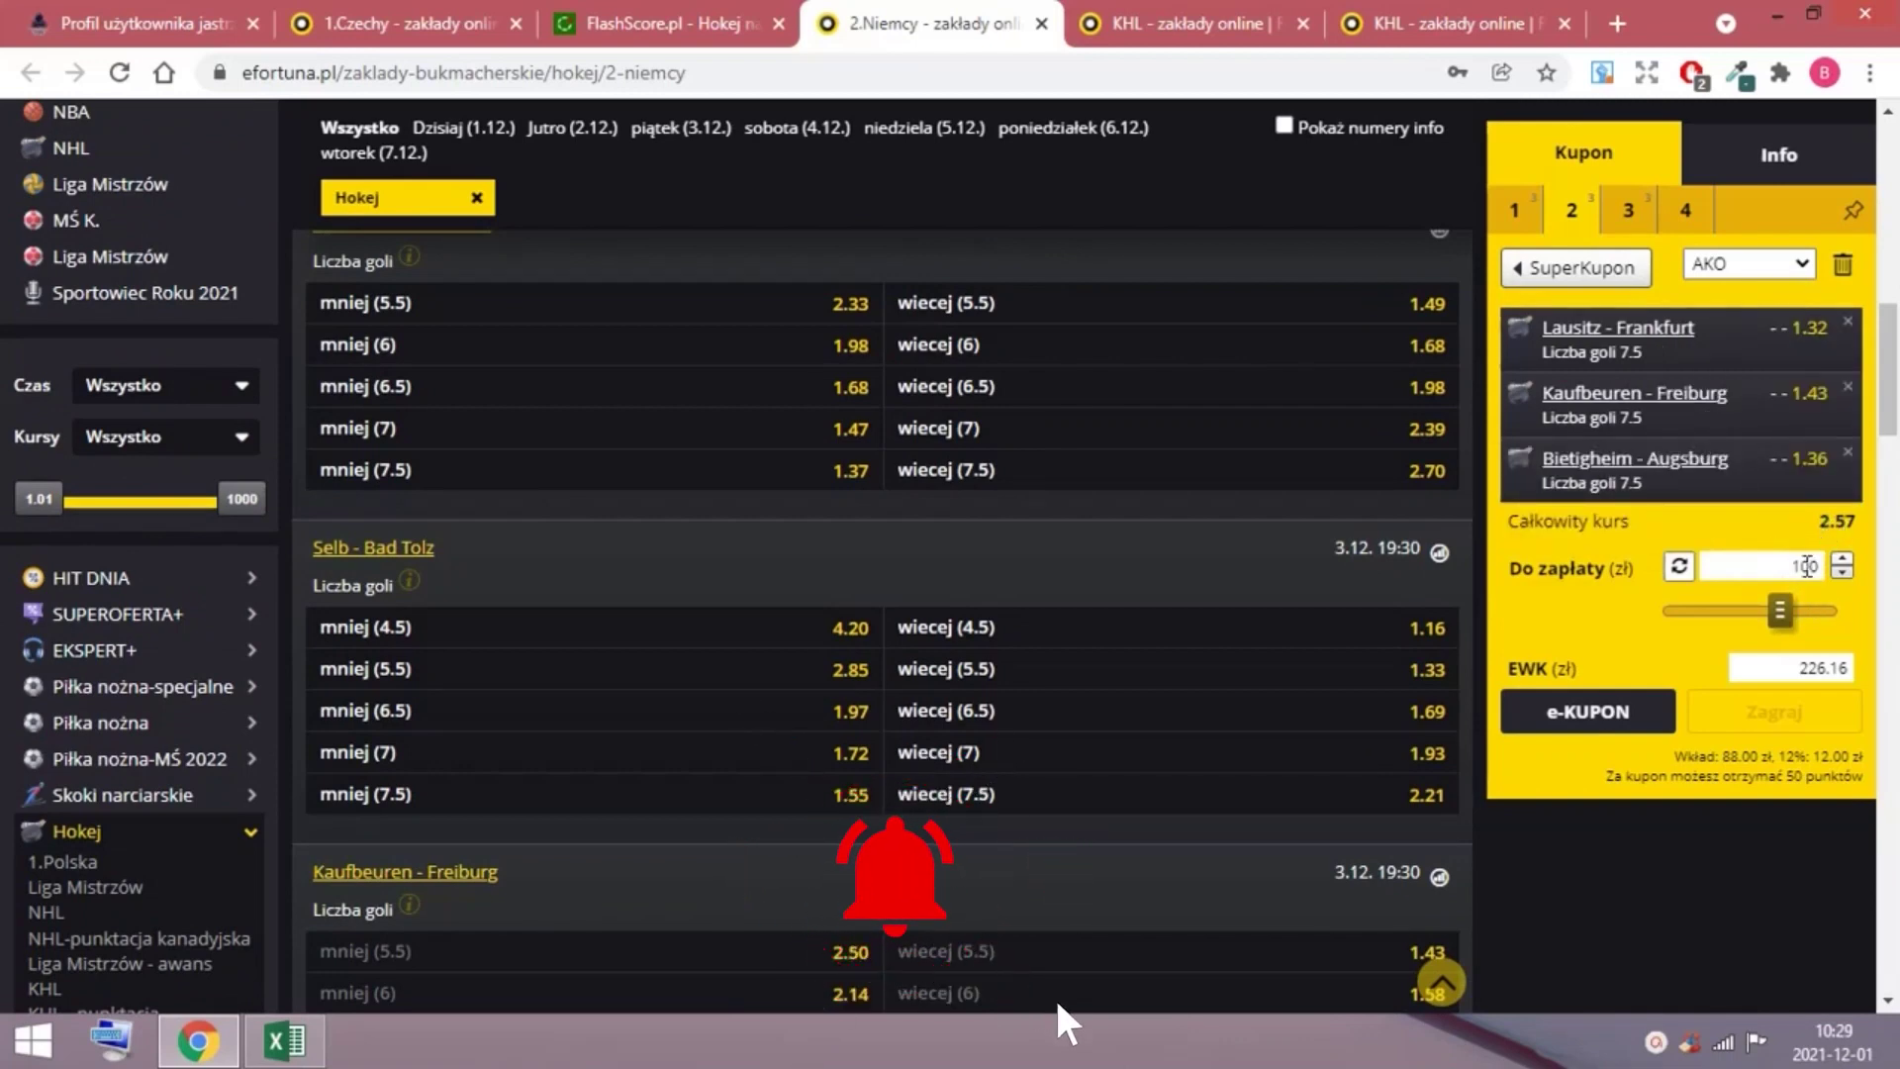
scroll(1261, 544, "down", 2)
scroll(1225, 516, "down", 2)
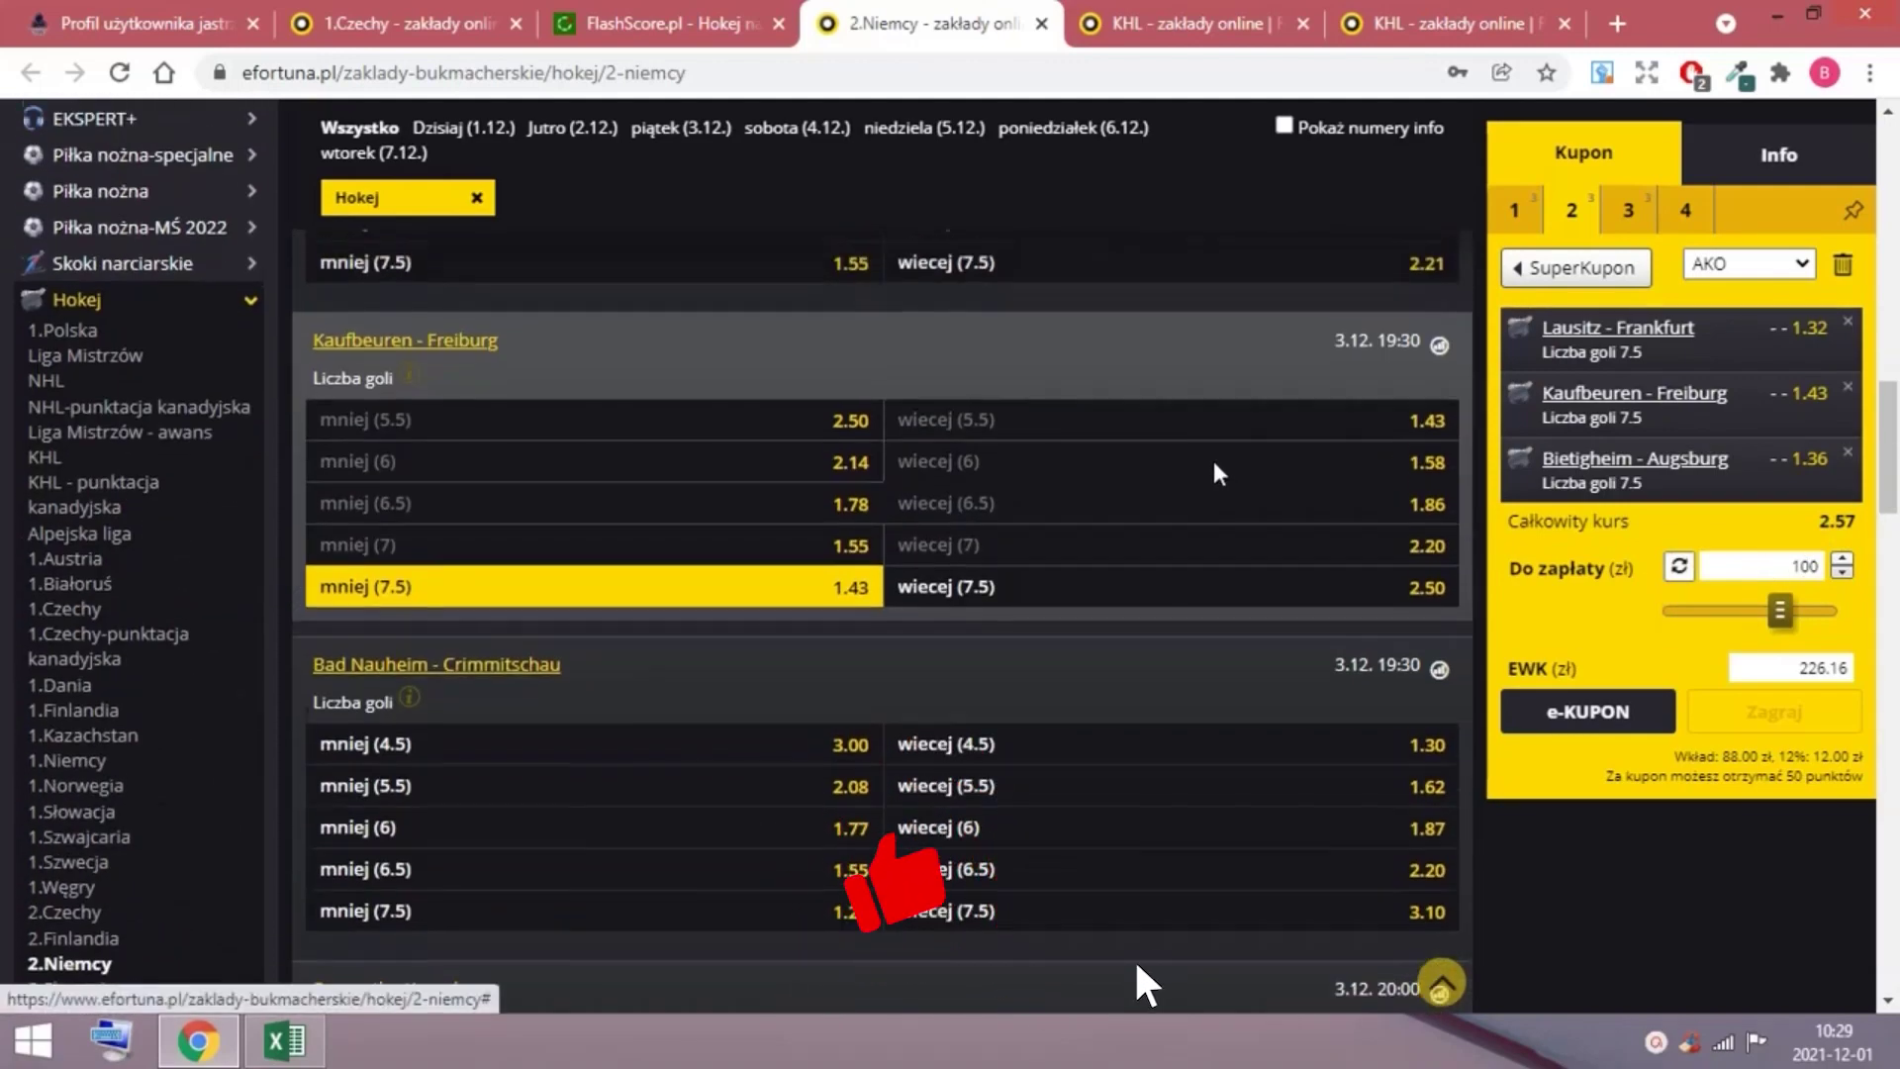
scroll(1212, 457, "up", 5)
scroll(1210, 453, "up", 5)
scroll(1295, 510, "up", 1)
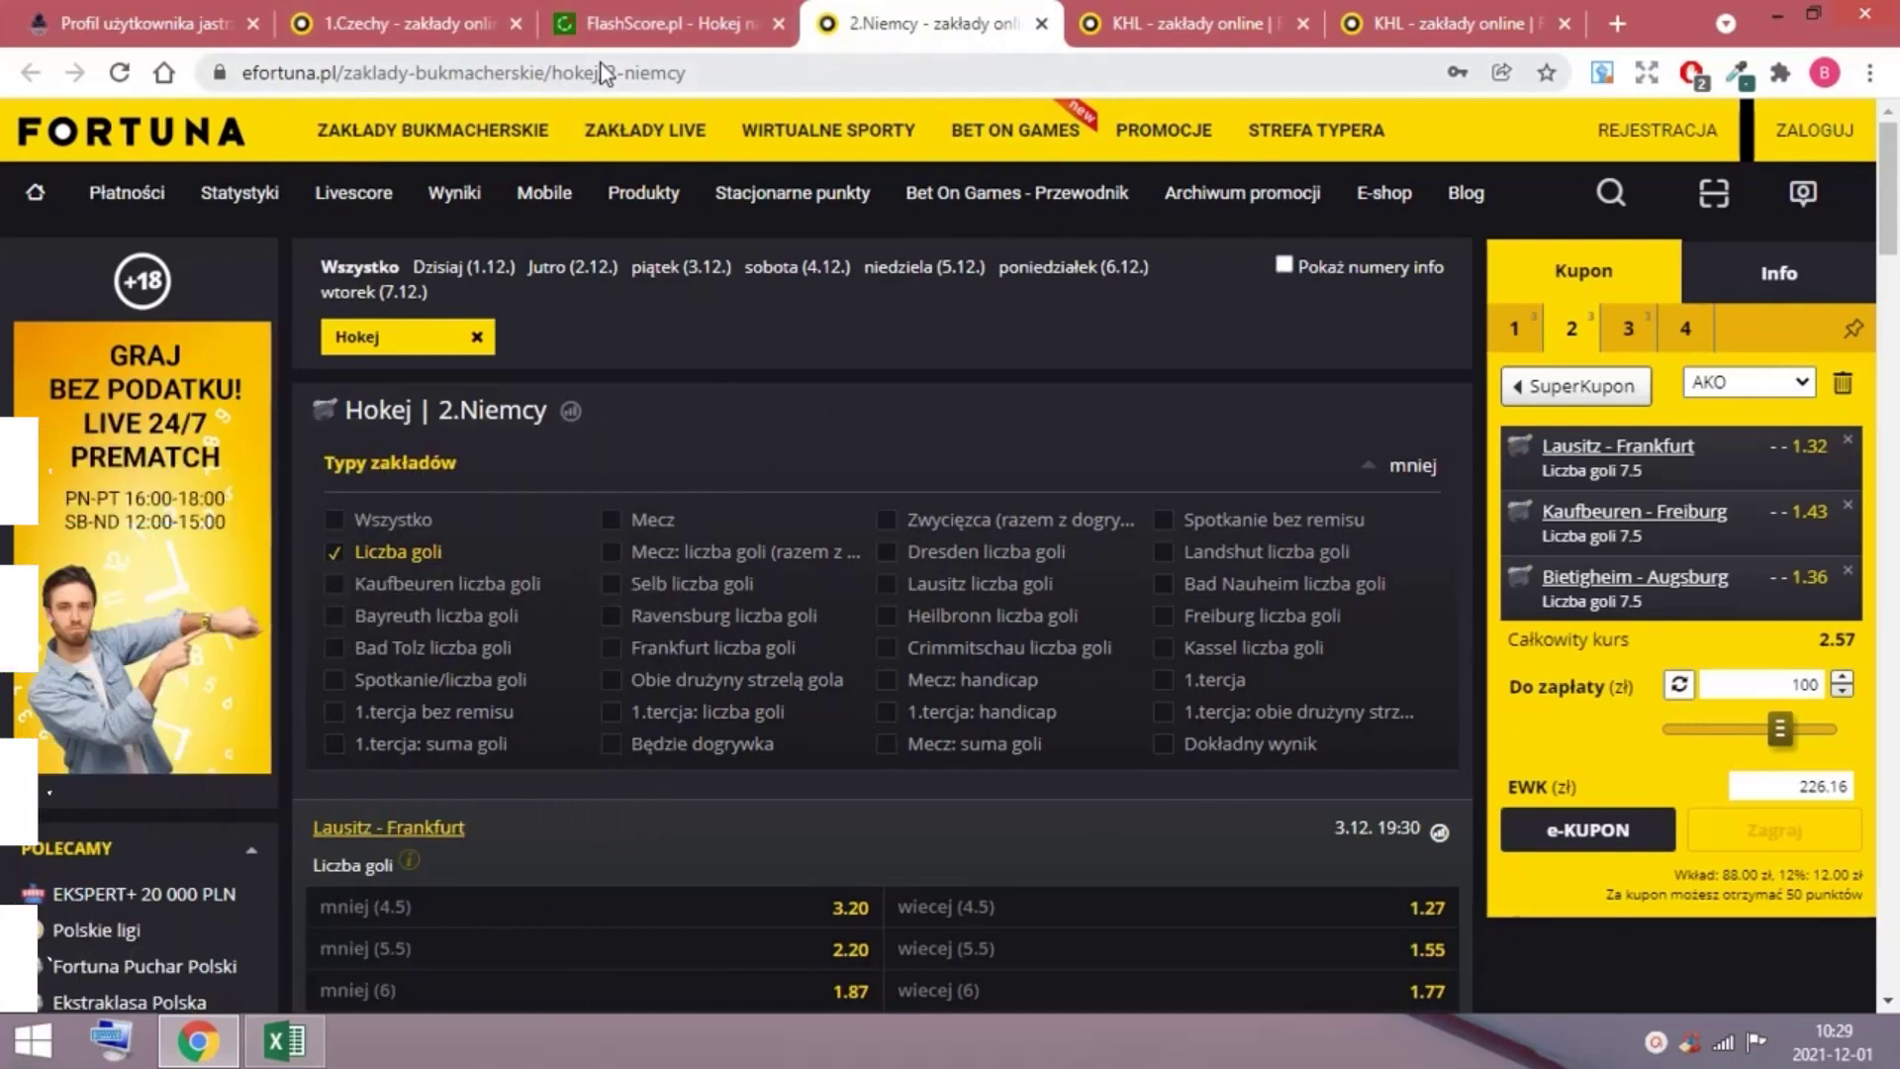
scroll(778, 459, "down", 4)
scroll(689, 490, "down", 7)
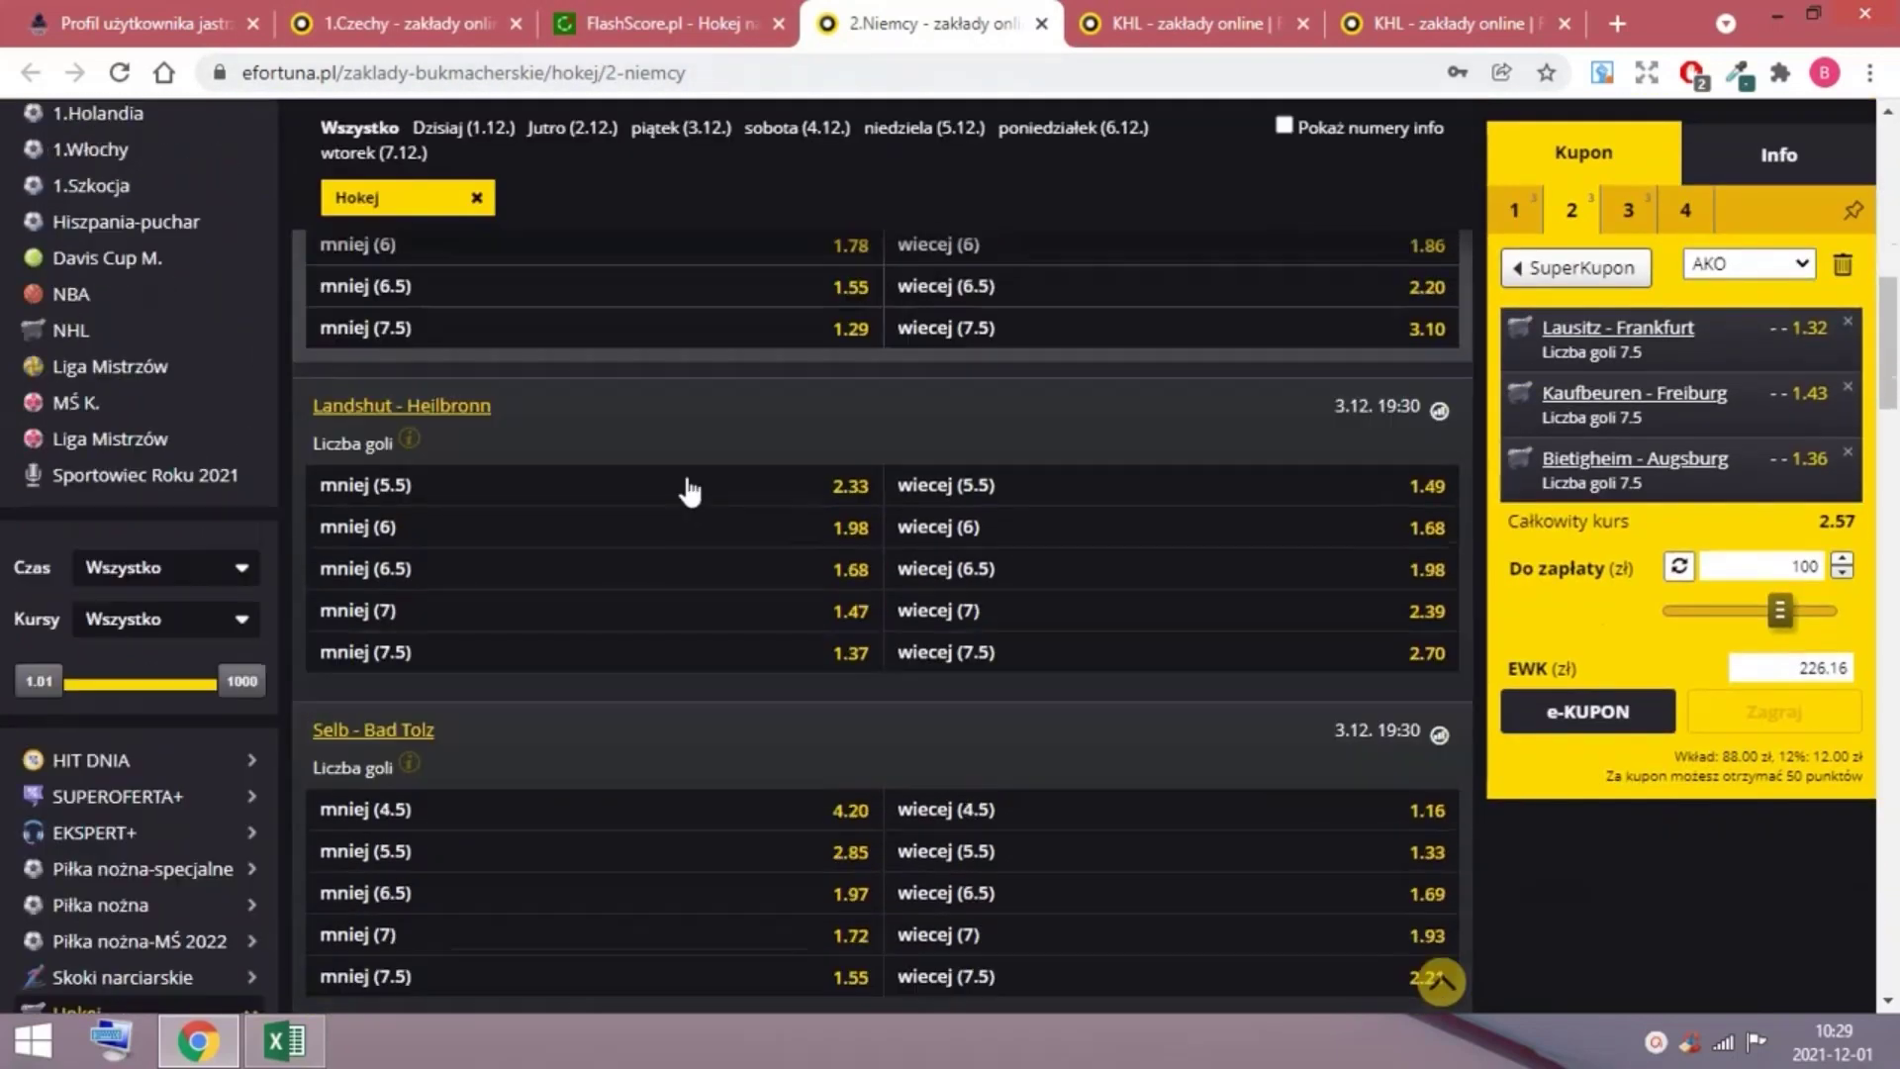
scroll(688, 488, "down", 3)
scroll(580, 604, "down", 5)
scroll(615, 615, "down", 3)
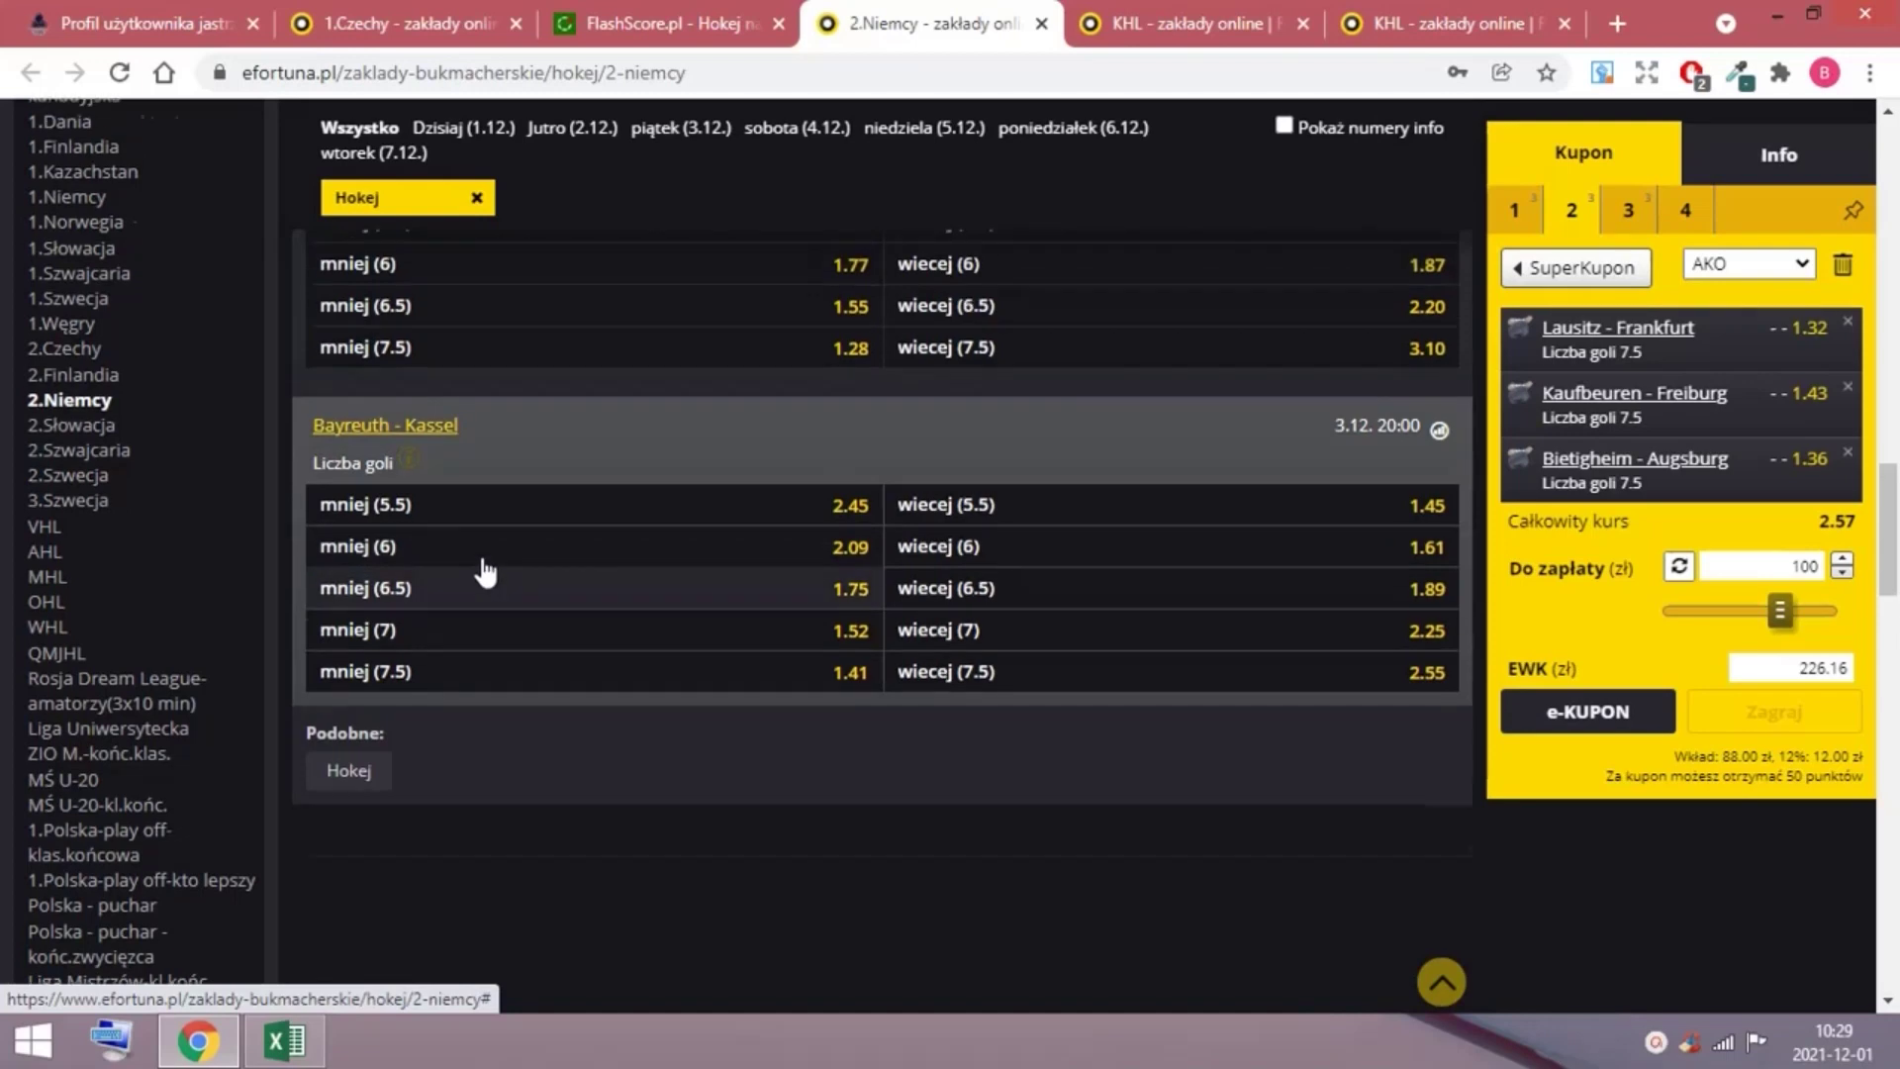
scroll(483, 572, "up", 1)
scroll(484, 572, "up", 1)
scroll(480, 554, "up", 4)
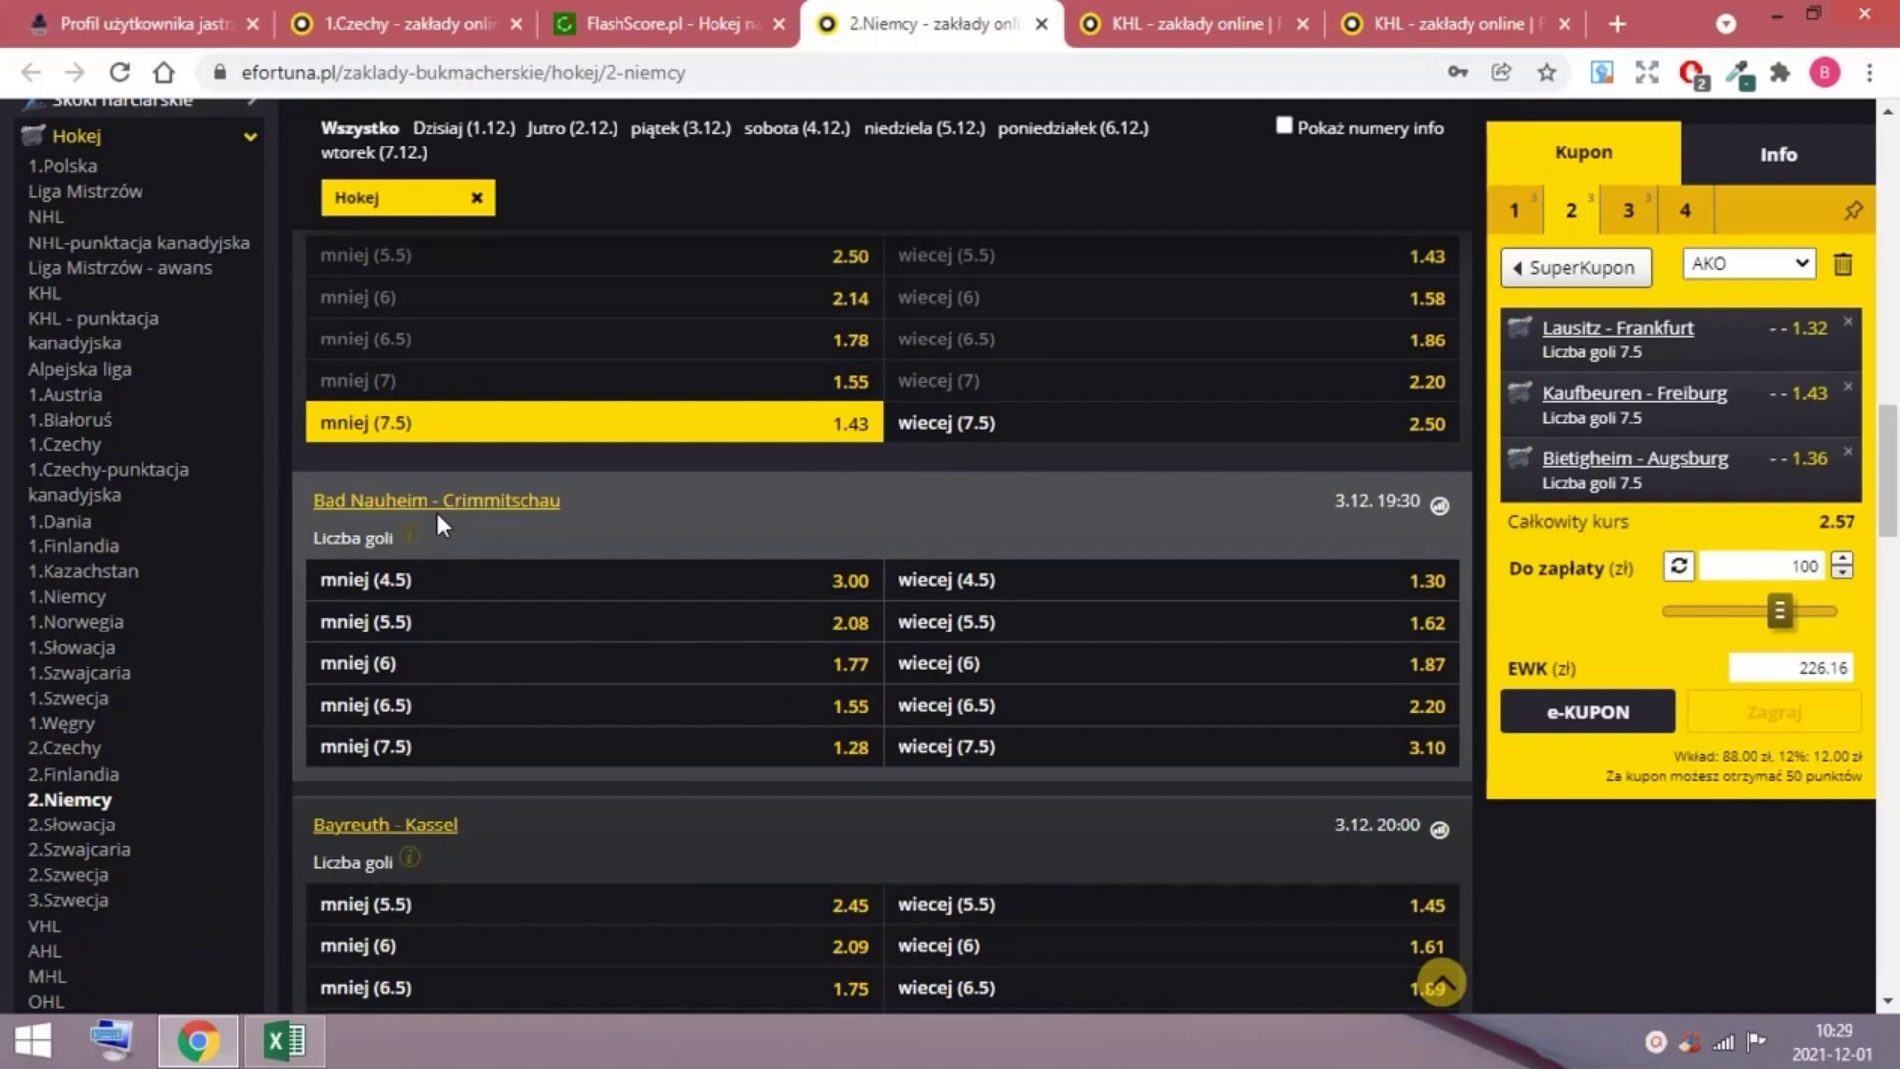
scroll(753, 518, "up", 3)
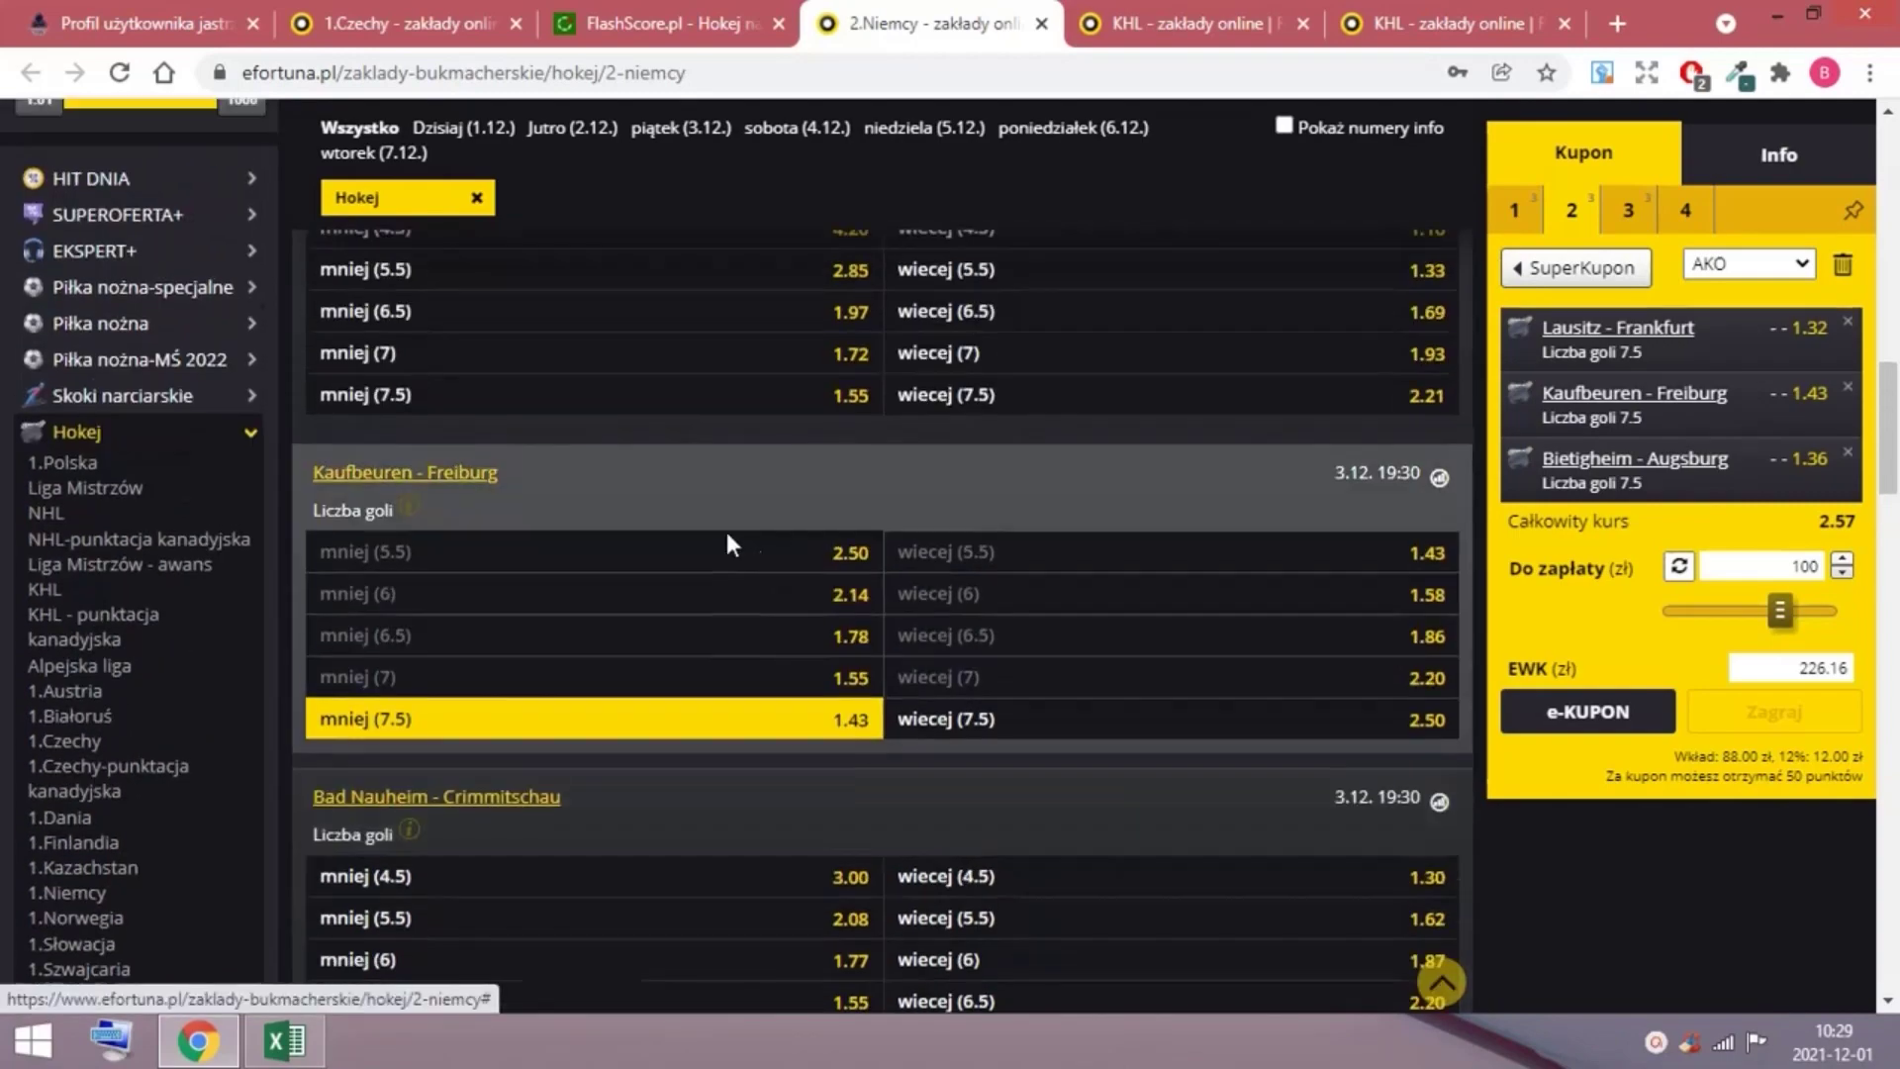
scroll(726, 542, "up", 2)
scroll(721, 543, "up", 2)
scroll(723, 543, "up", 2)
scroll(743, 545, "up", 2)
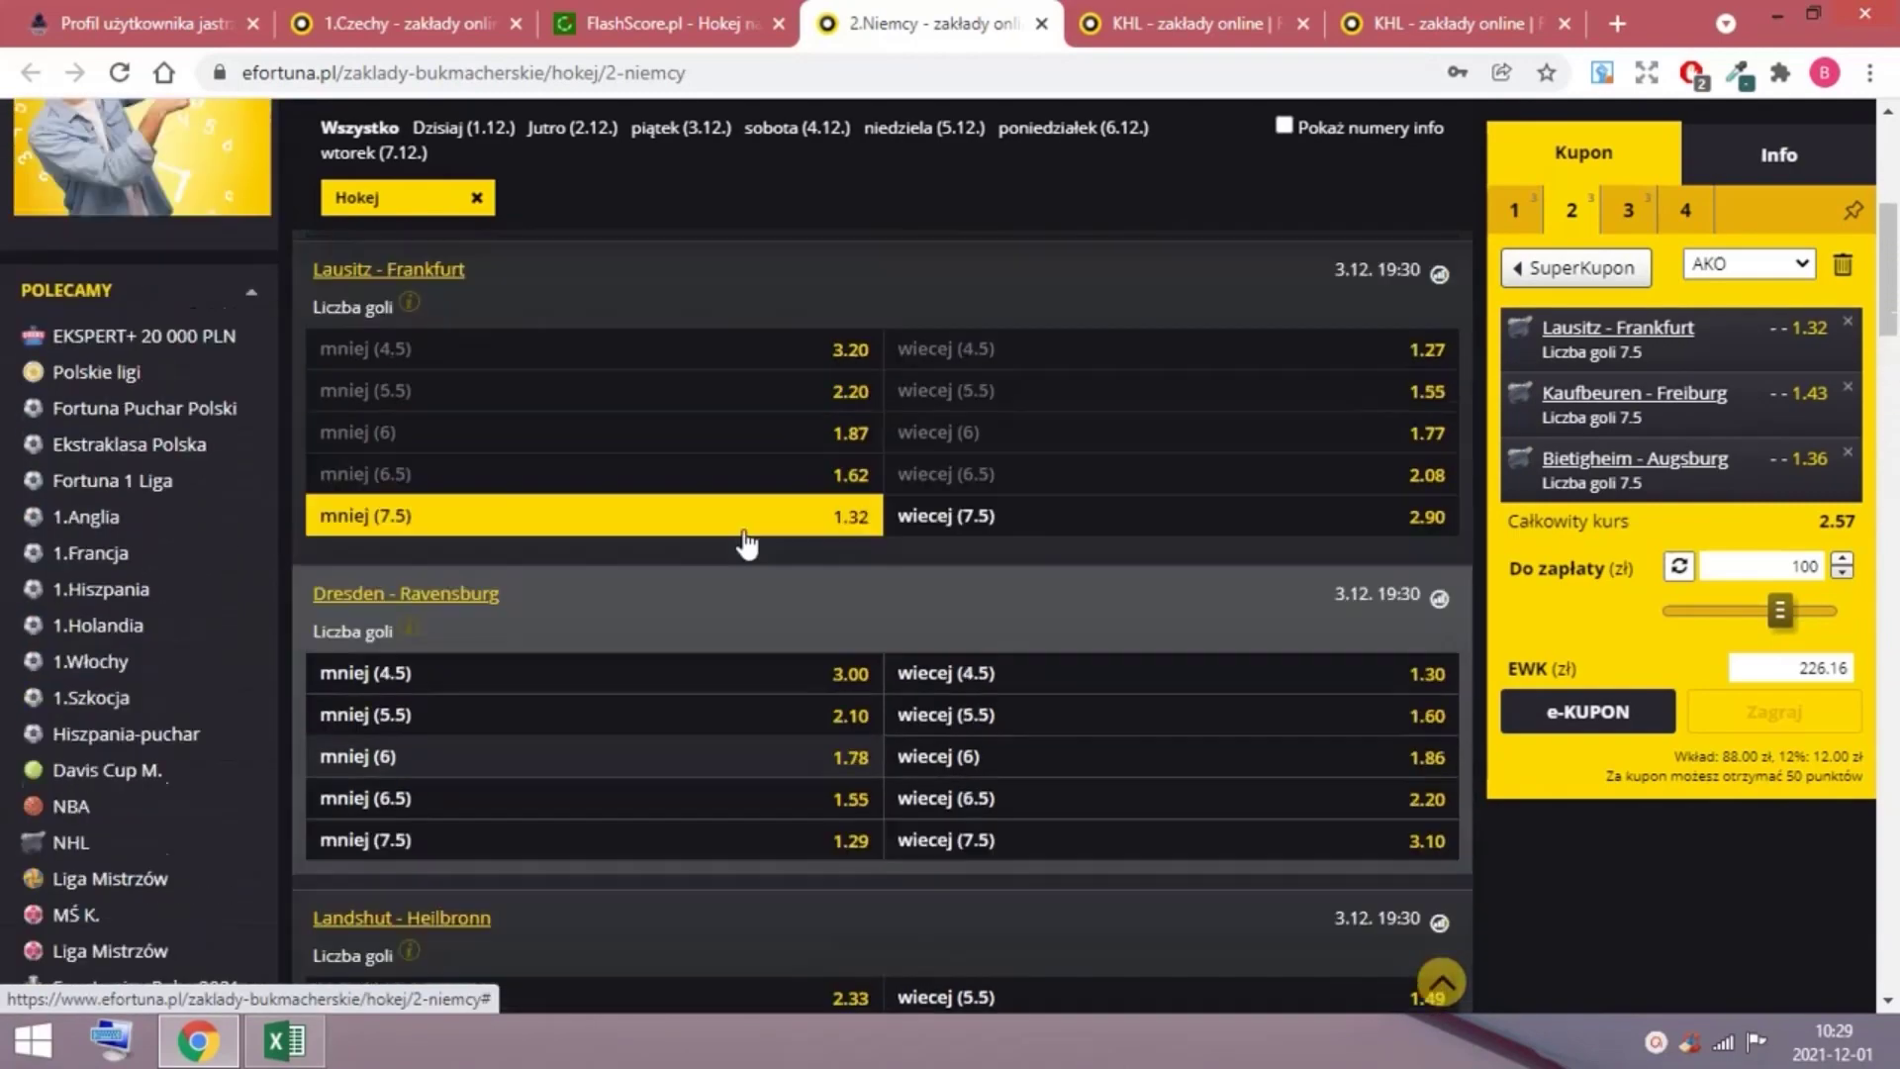
scroll(745, 545, "up", 1)
scroll(744, 538, "up", 2)
scroll(737, 490, "up", 1)
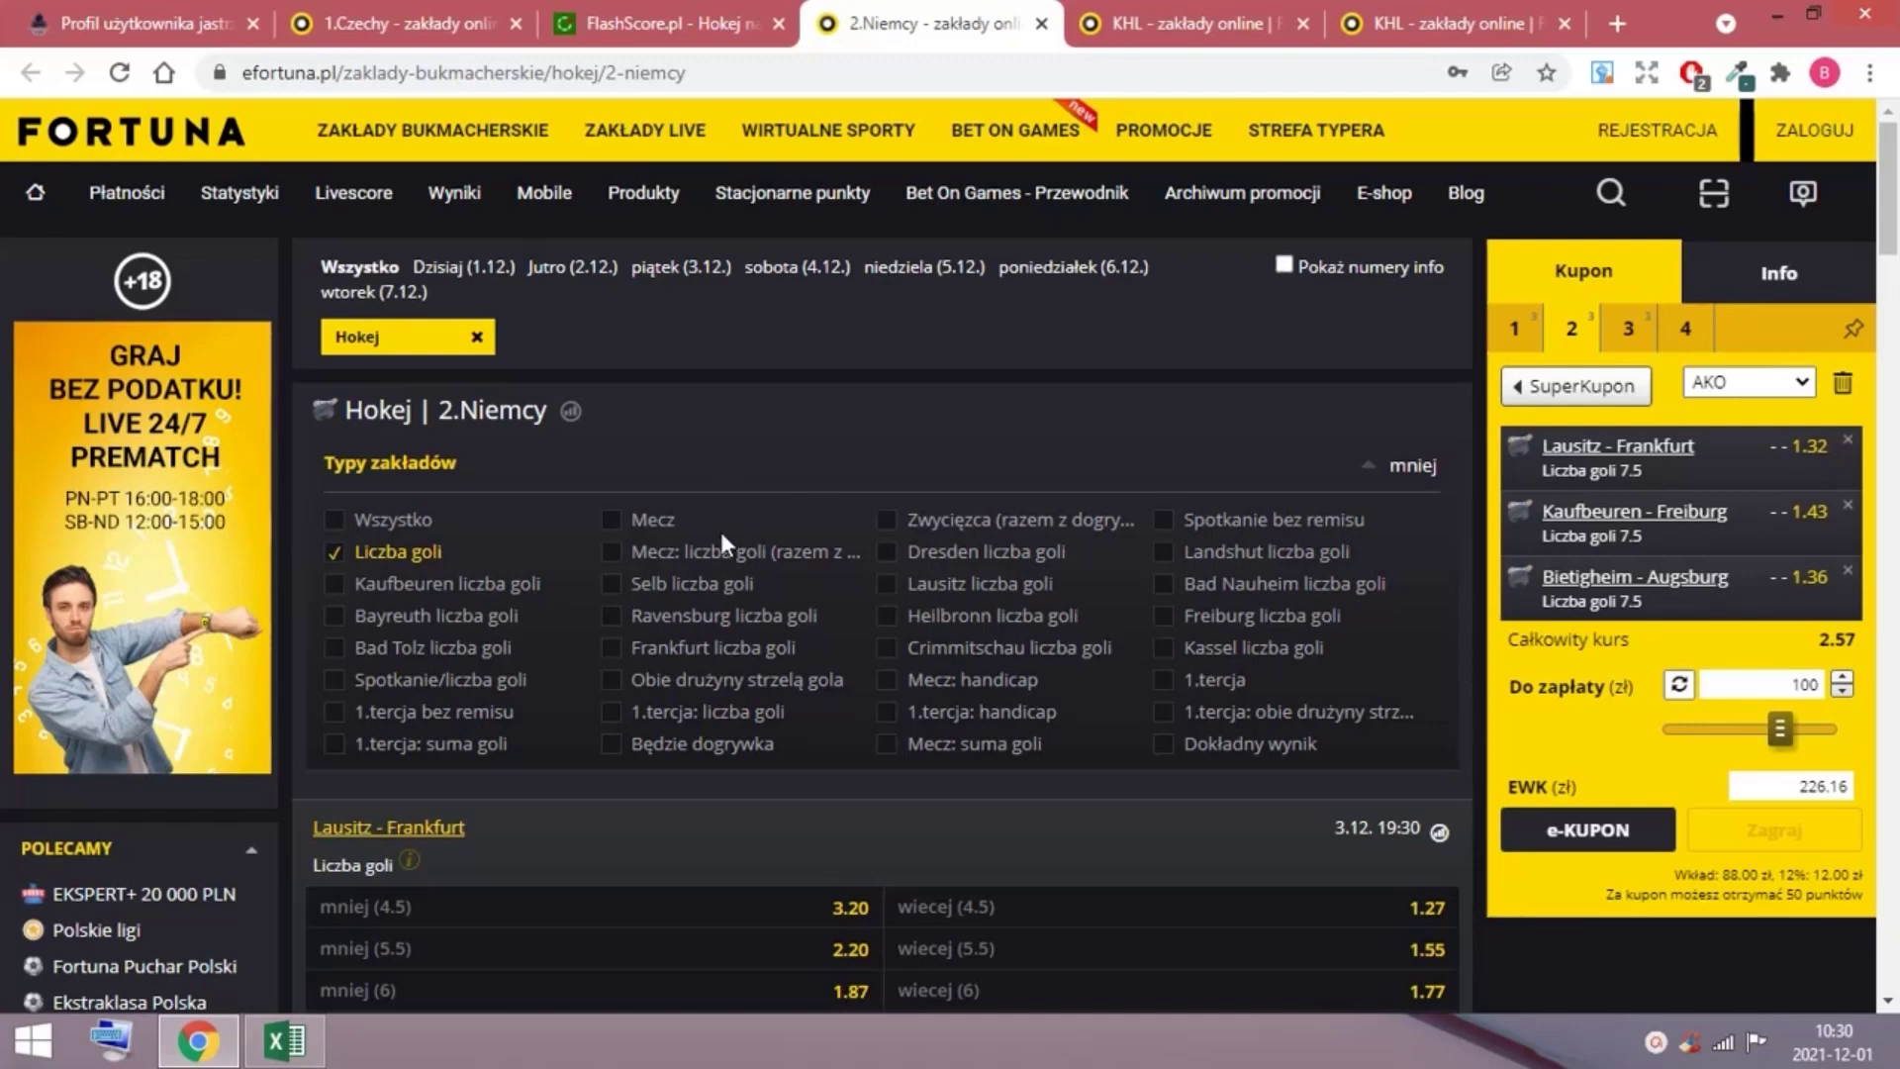
Bring up the KHL match odds and expand the full bet-type filter list.
left_click(750, 12)
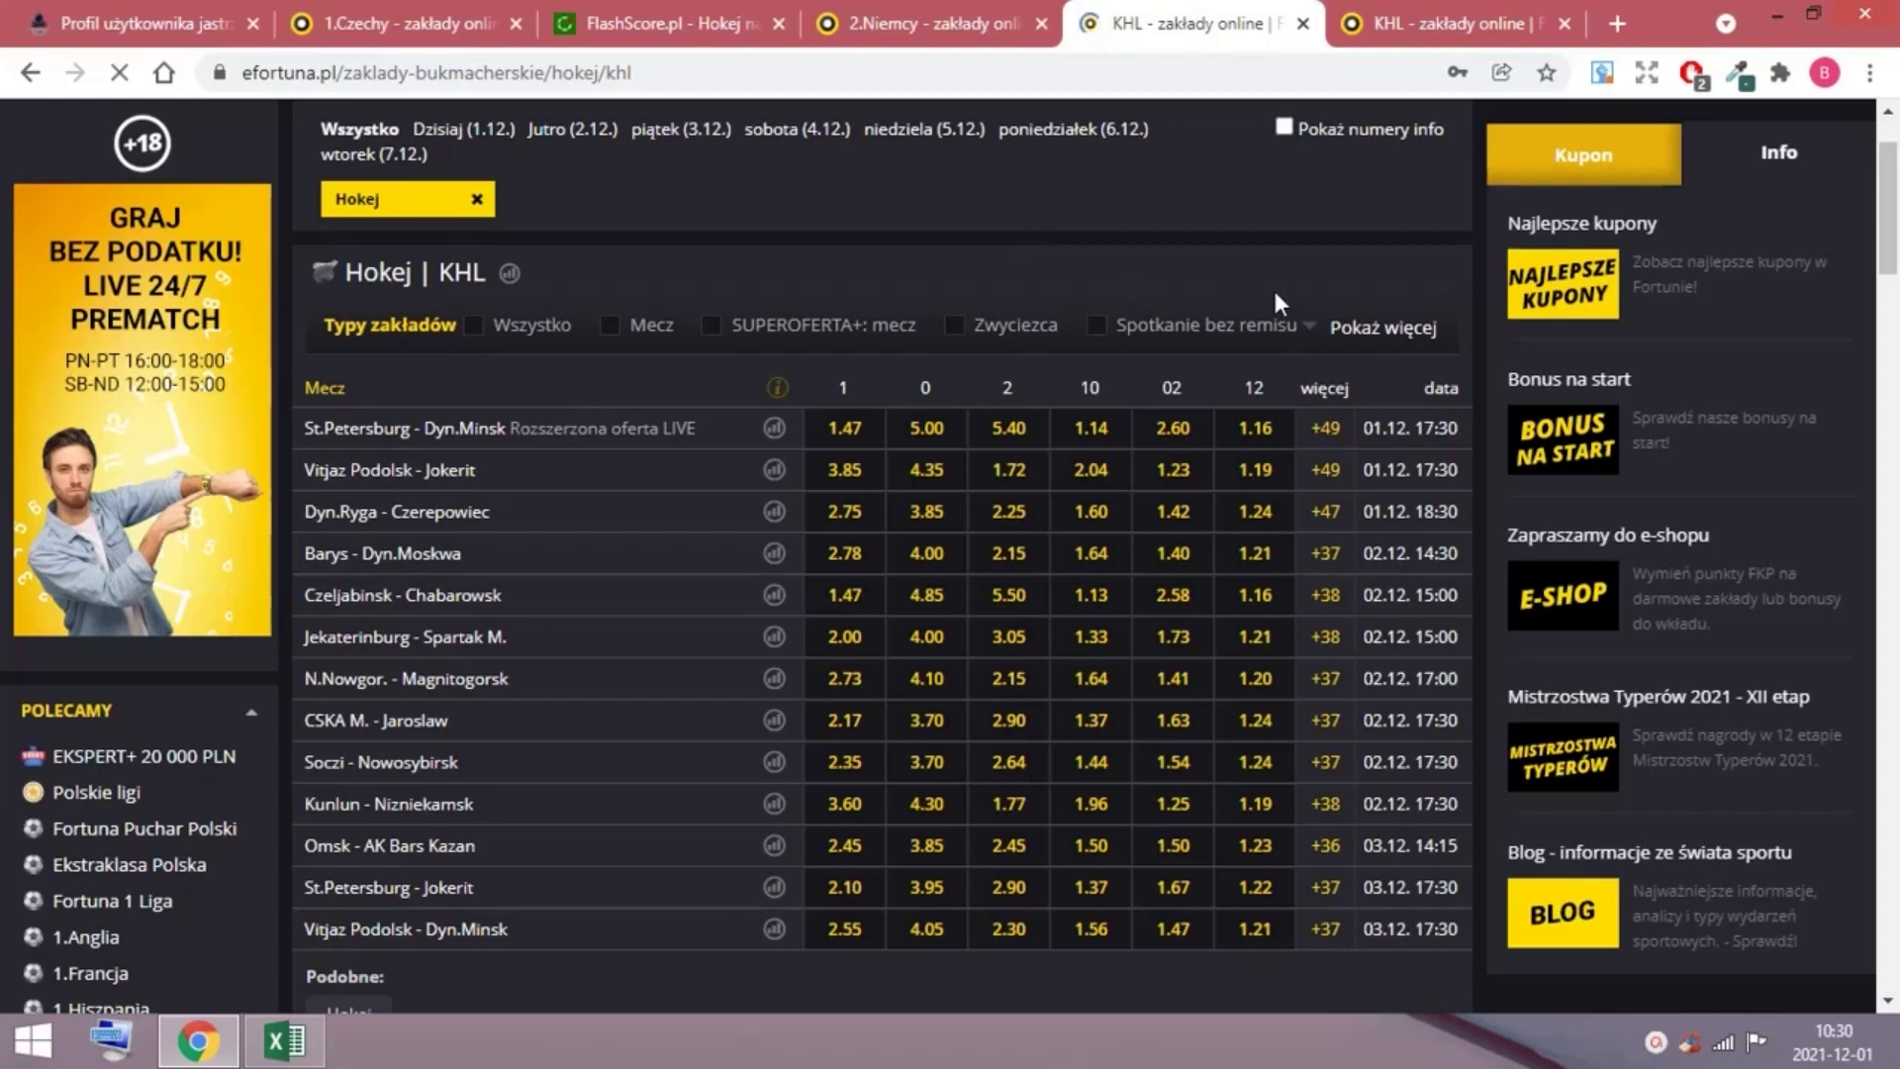
left_click(1313, 330)
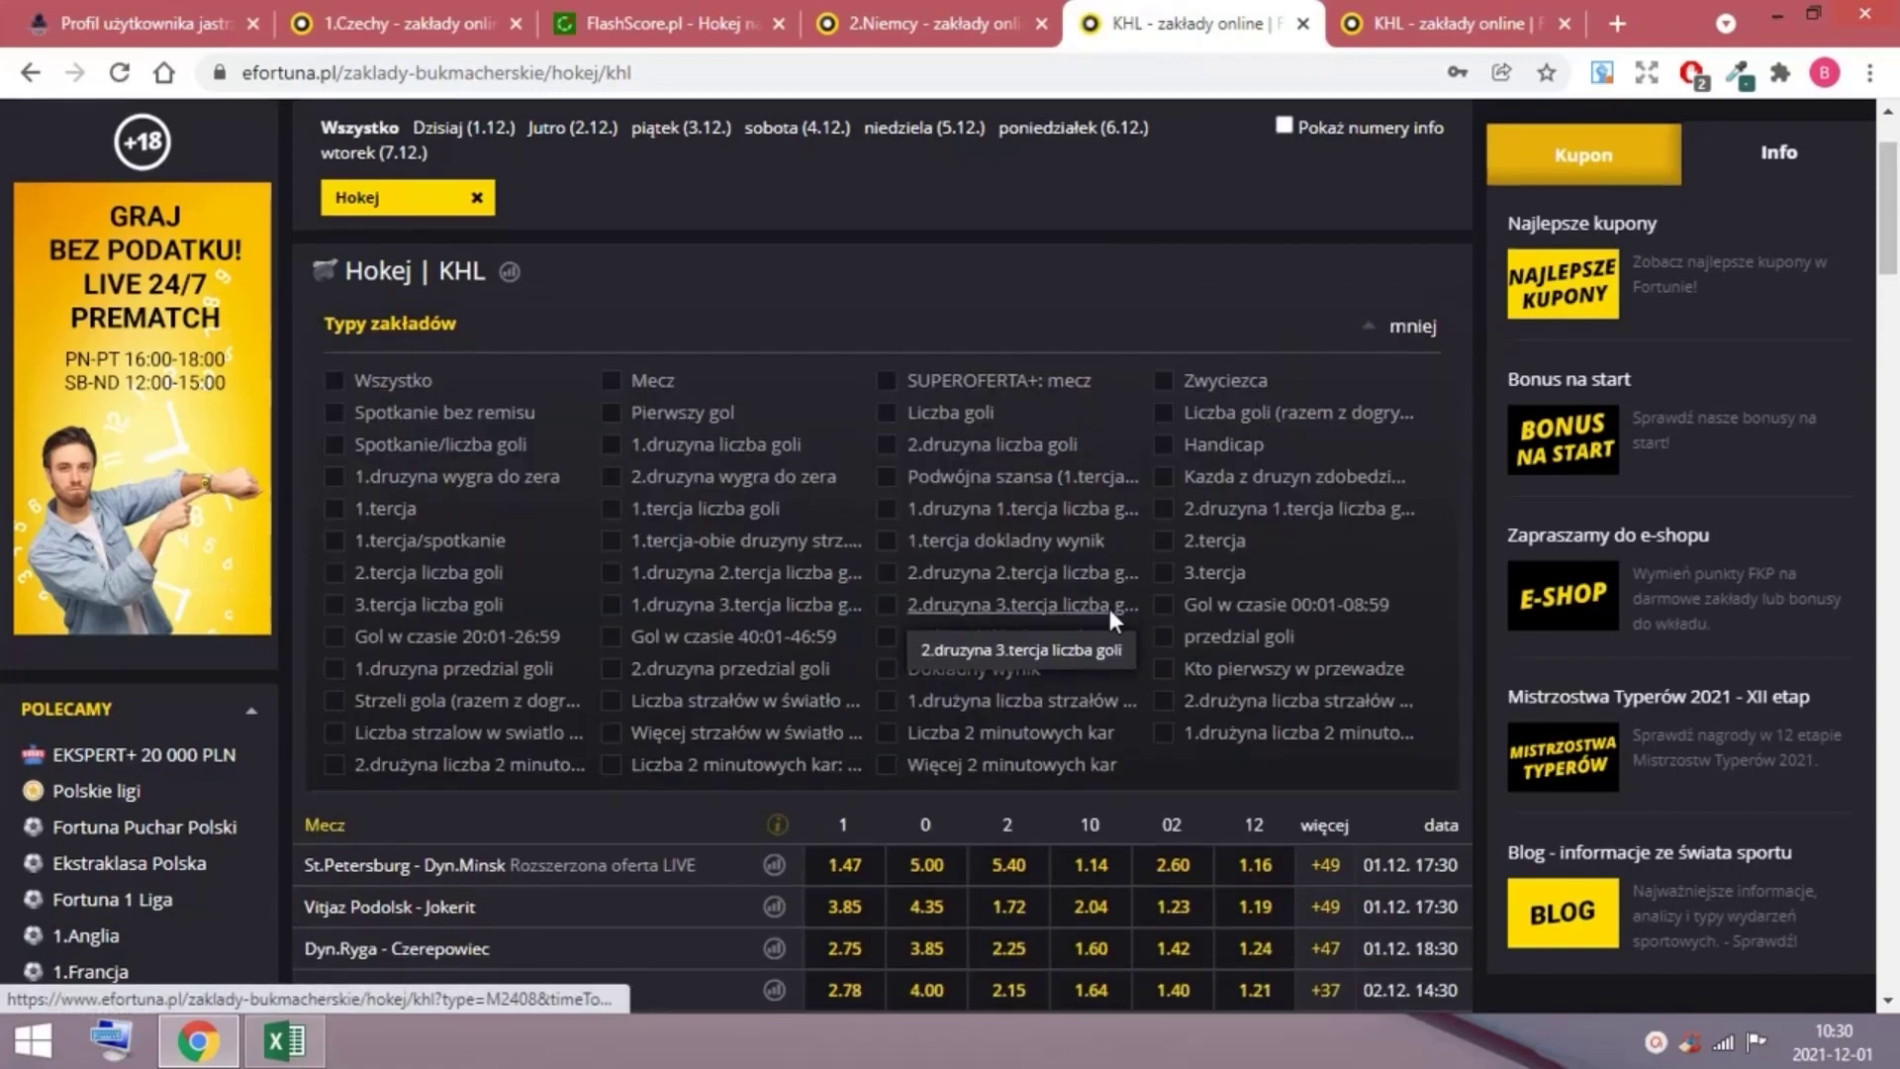
scroll(1065, 585, "down", 2)
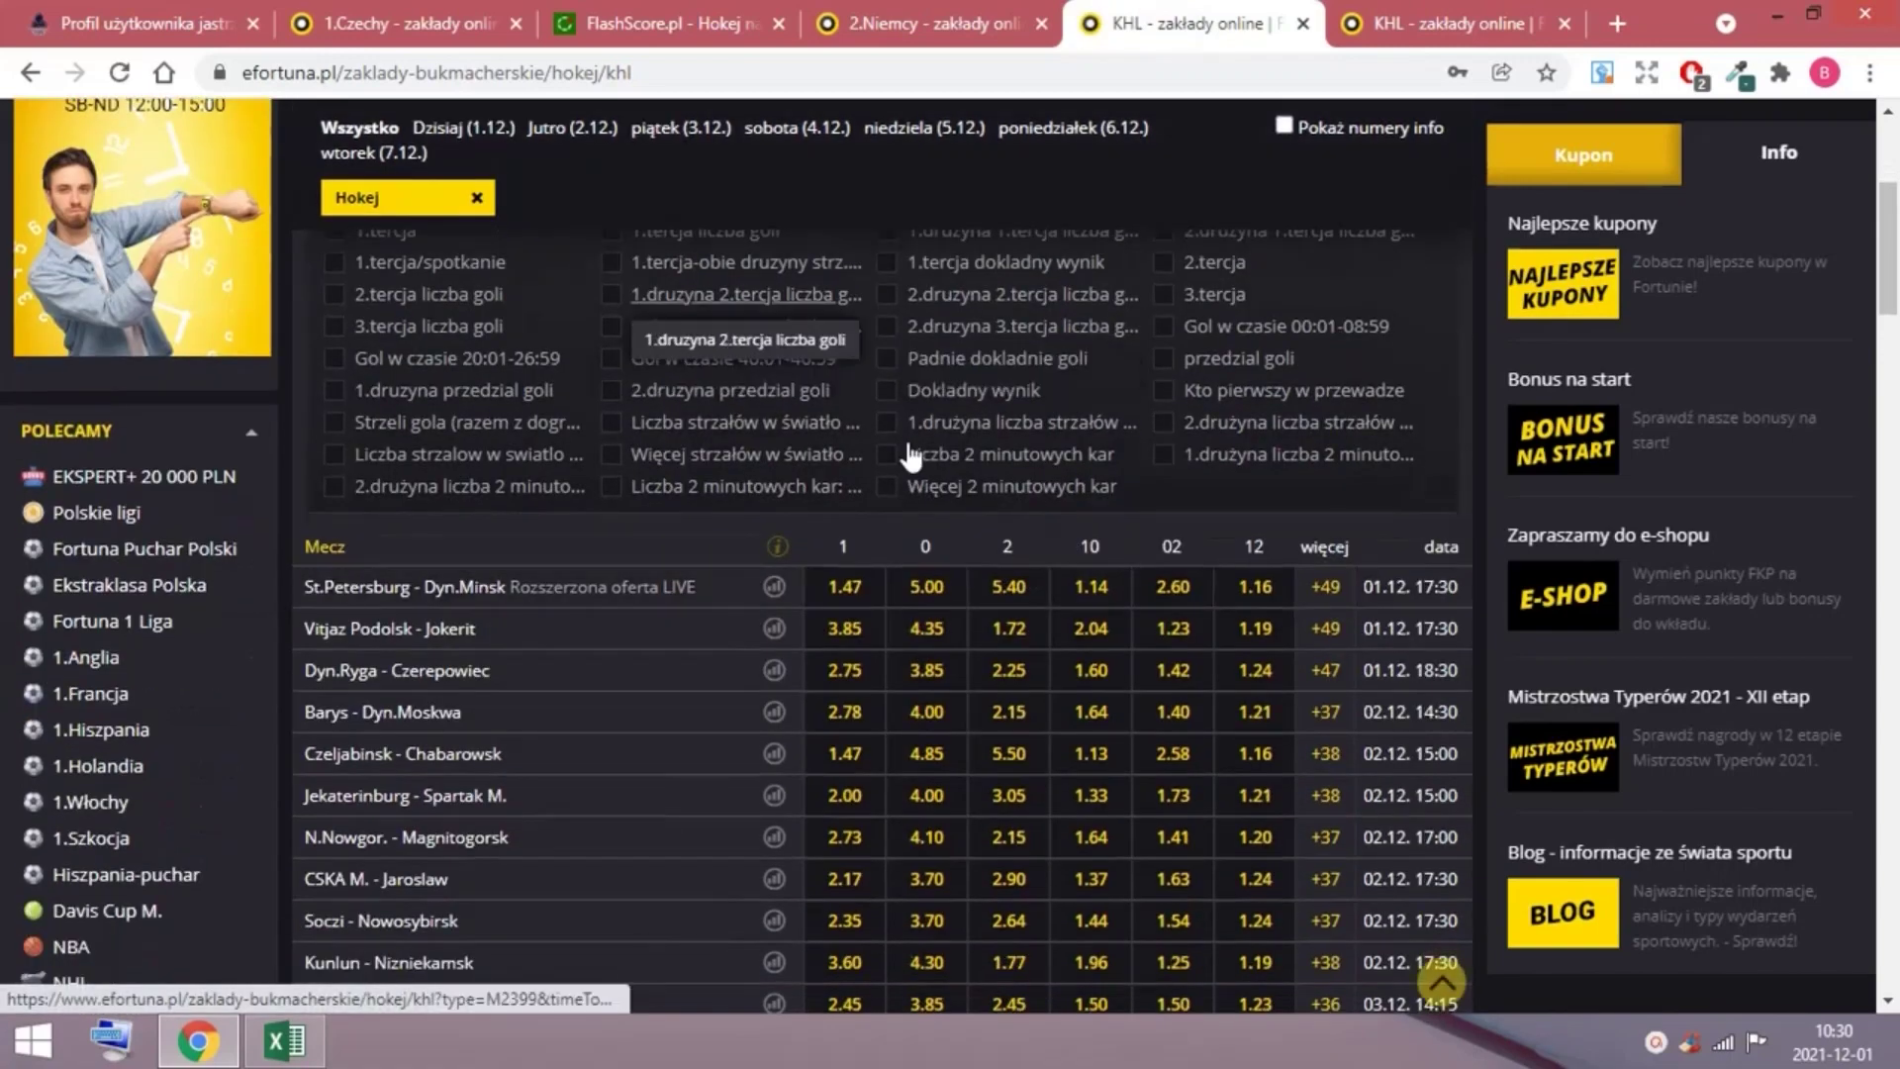
scroll(1148, 683, "up", 1)
scroll(1147, 683, "down", 1)
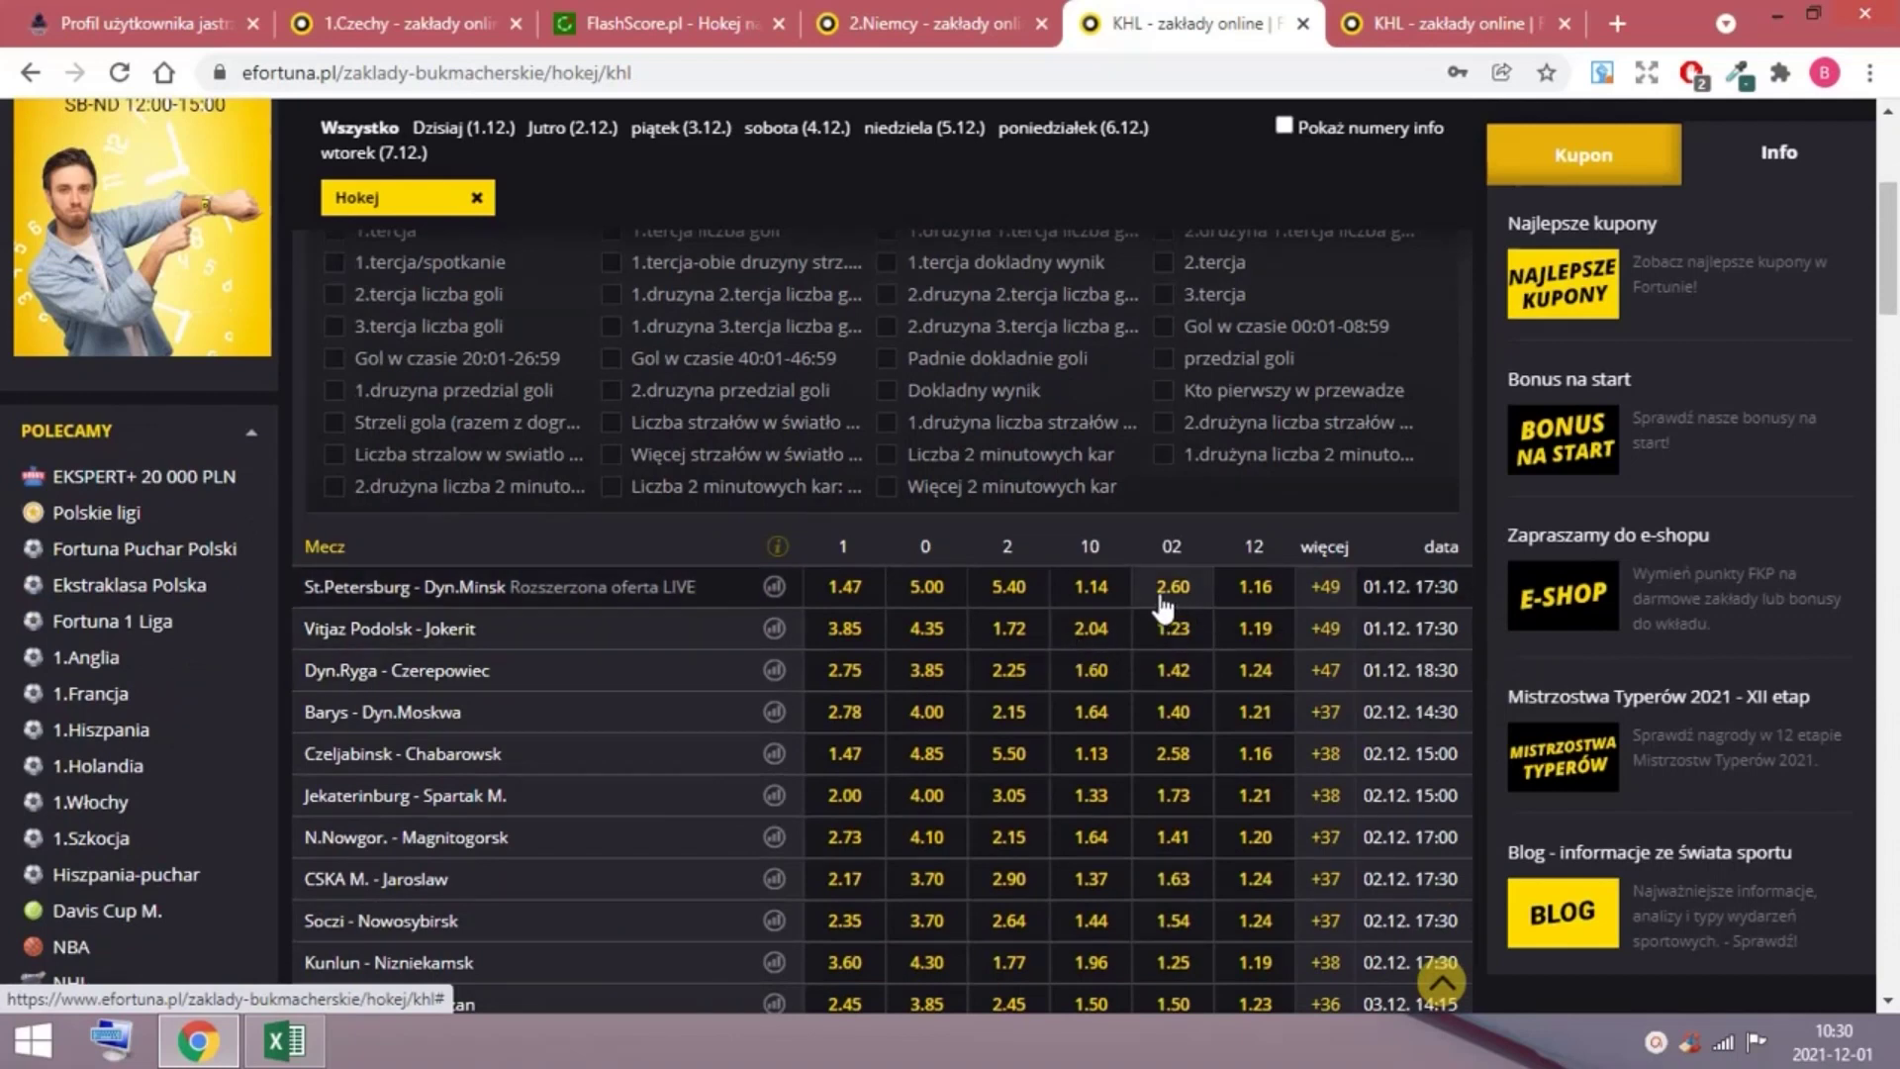
scroll(1163, 606, "down", 1)
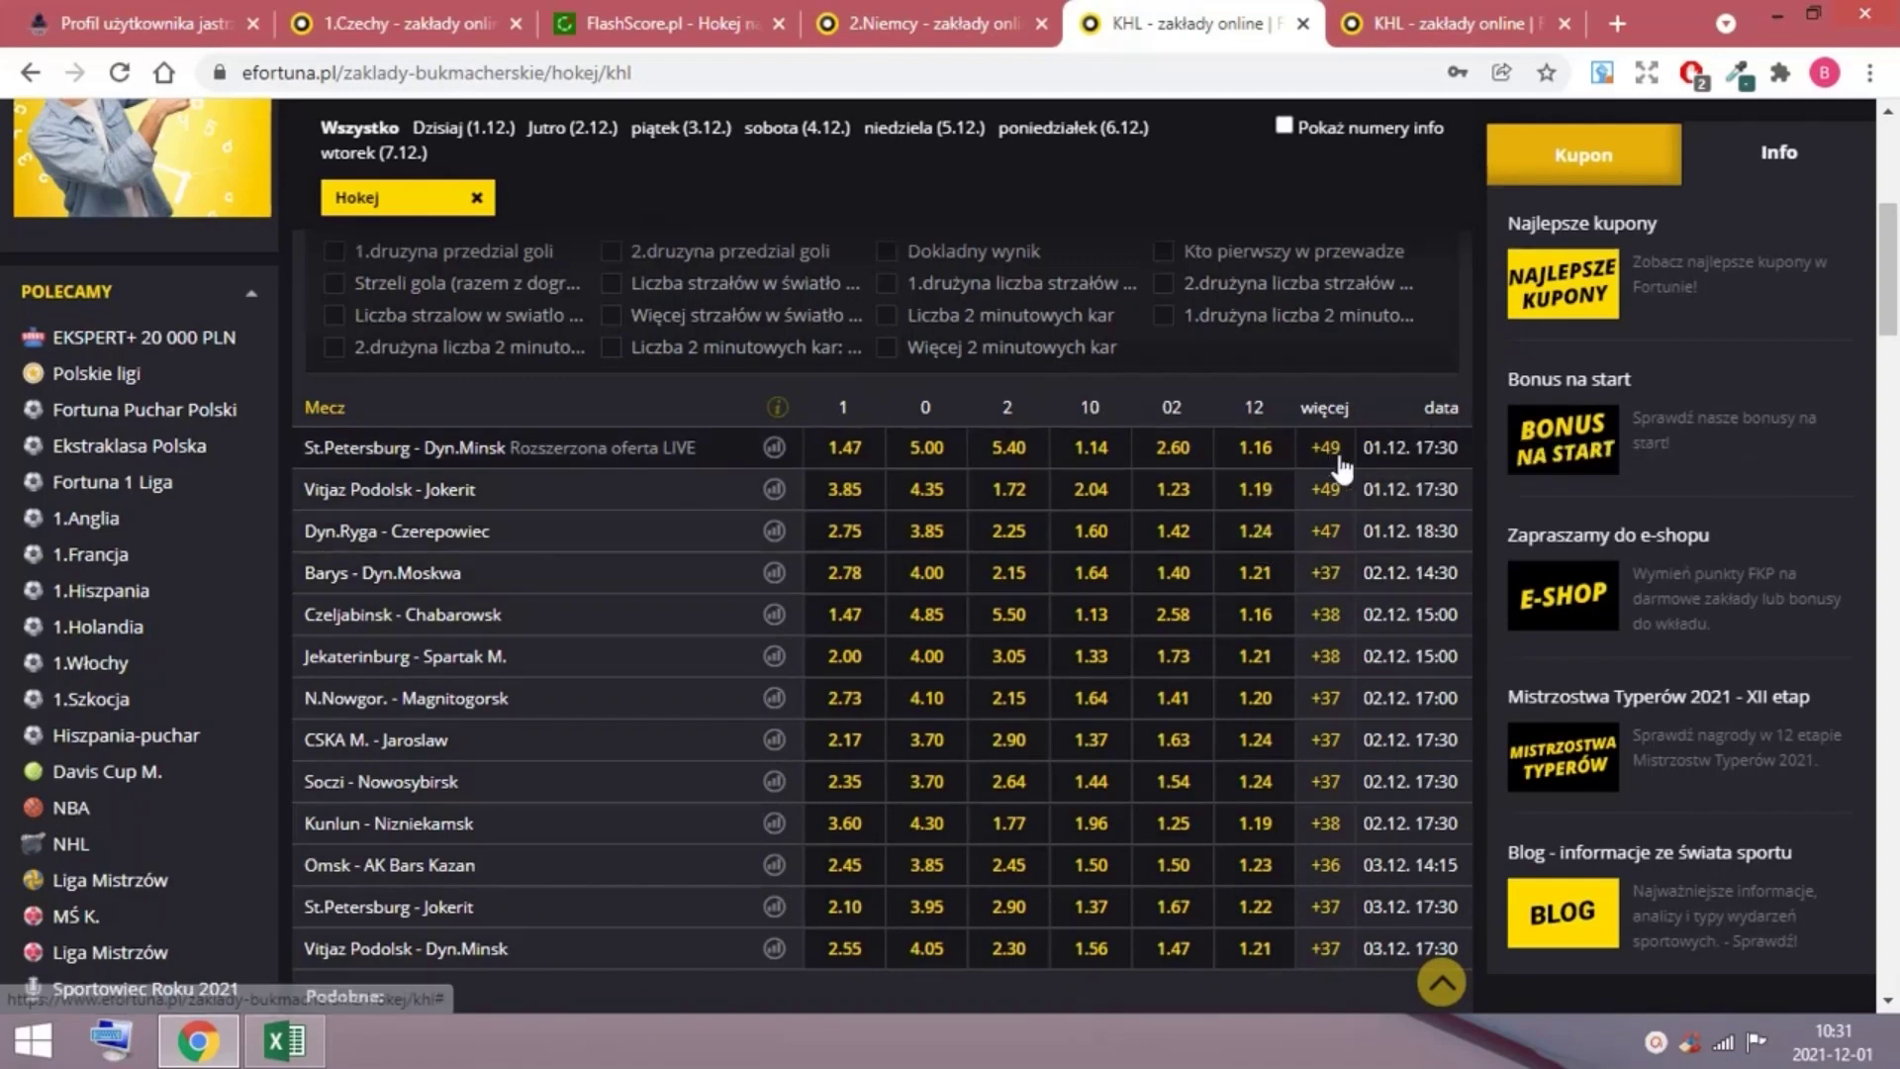
scroll(698, 460, "up", 1)
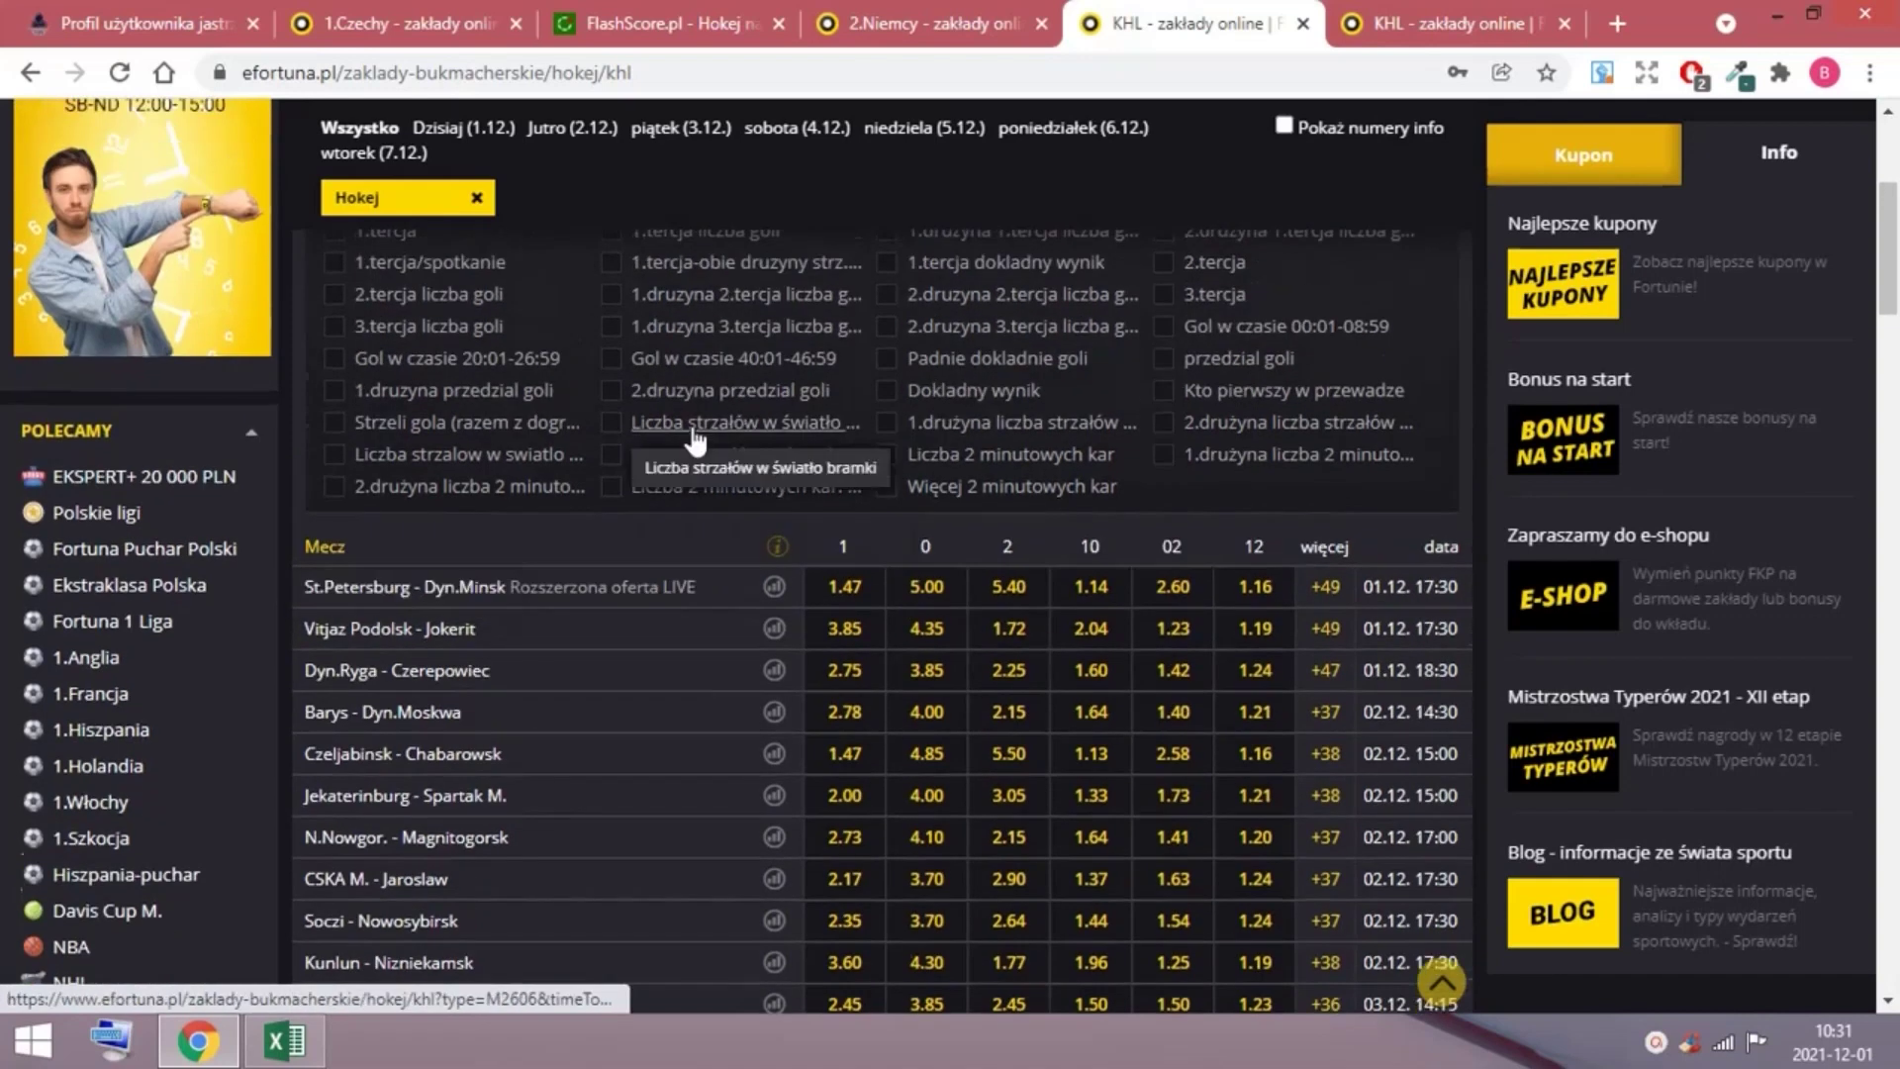
Filter KHL odds to each team's two-minute penalty counts and 'Więcej 2 minutowych kar'.
left_click(339, 497)
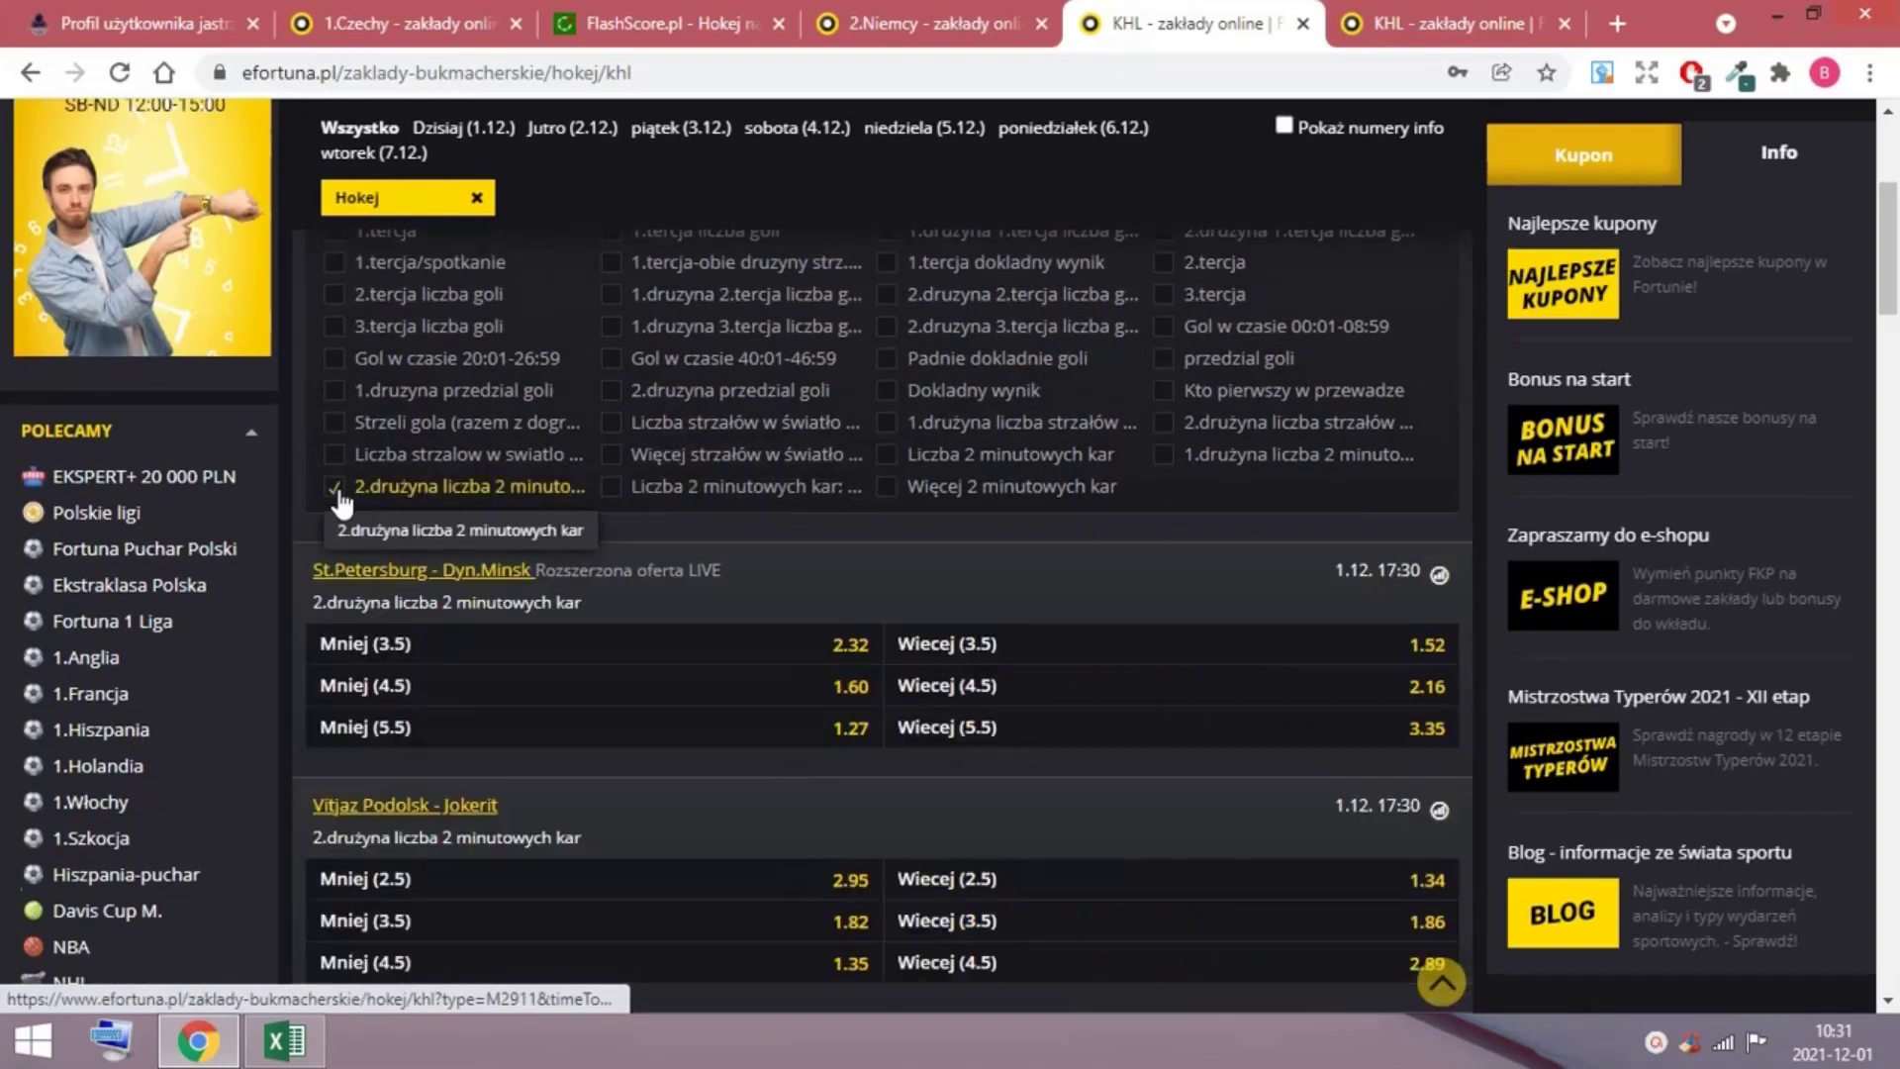
left_click(1166, 464)
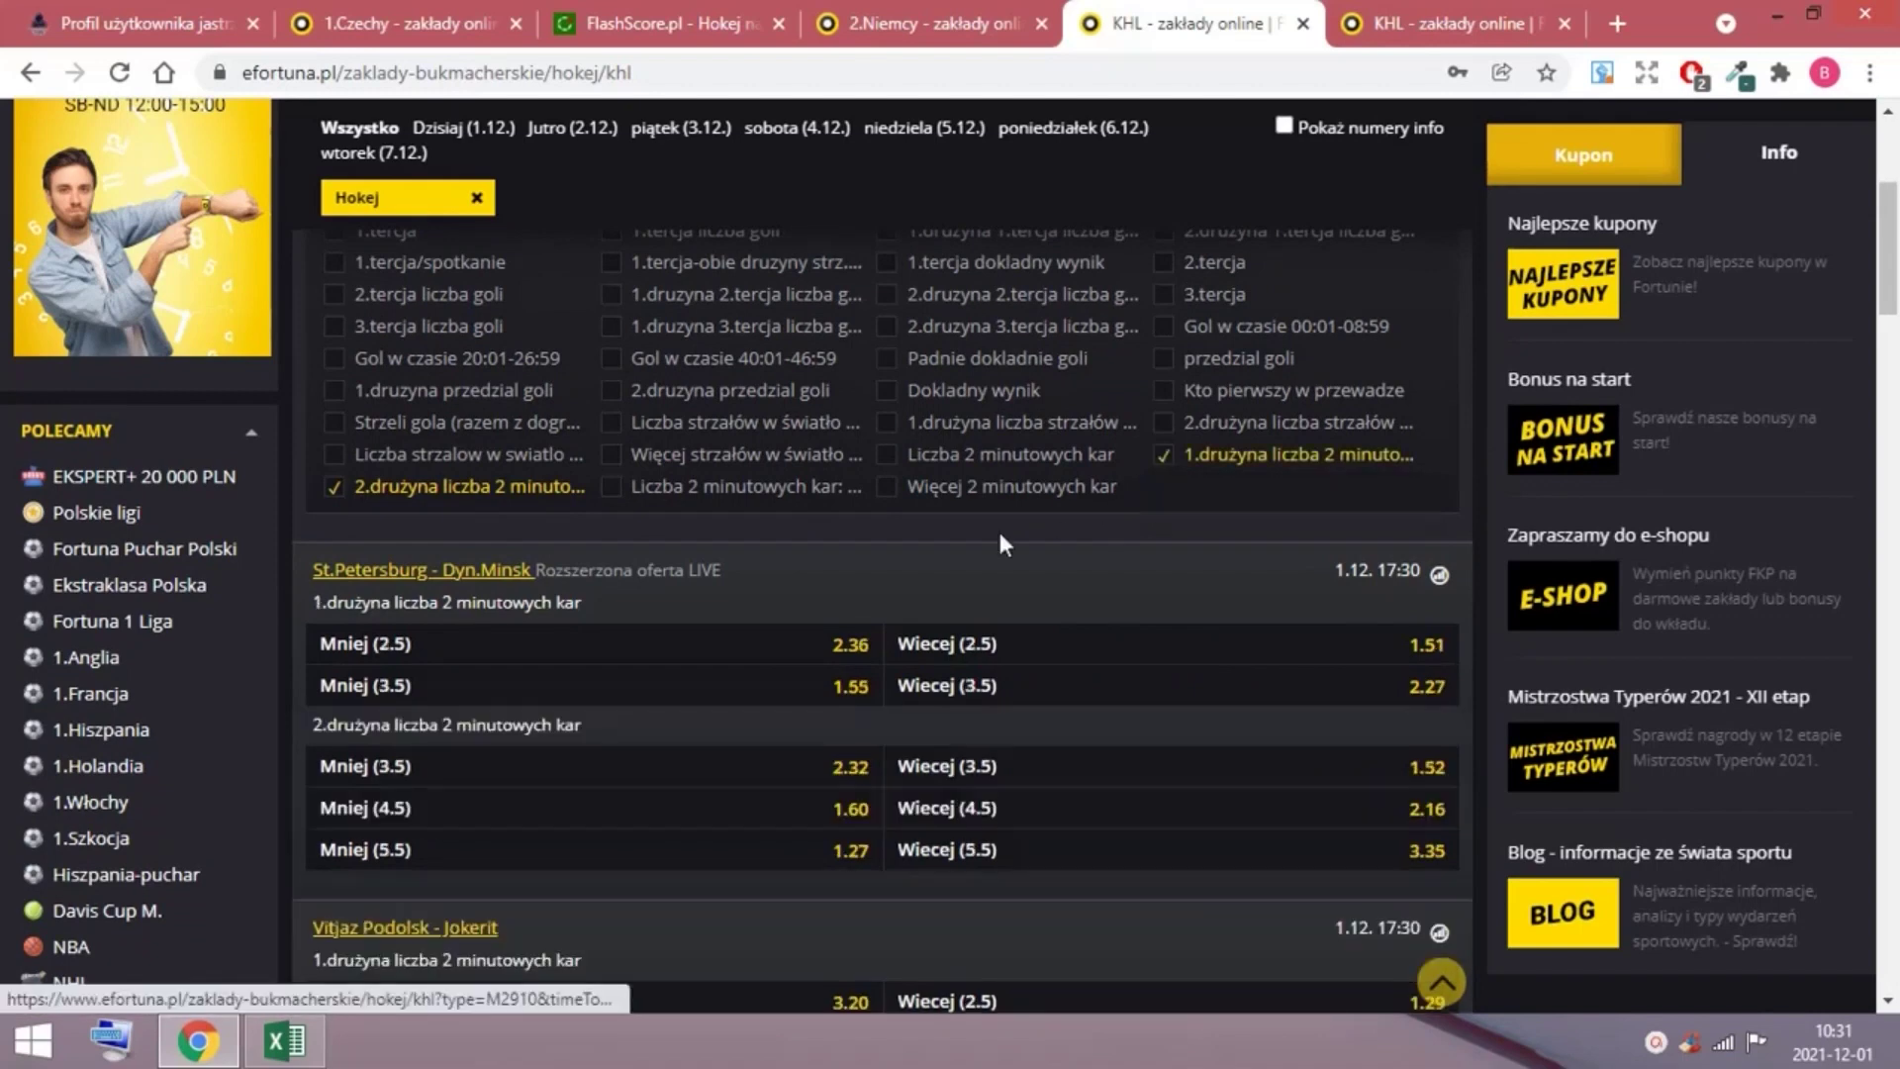
left_click(888, 491)
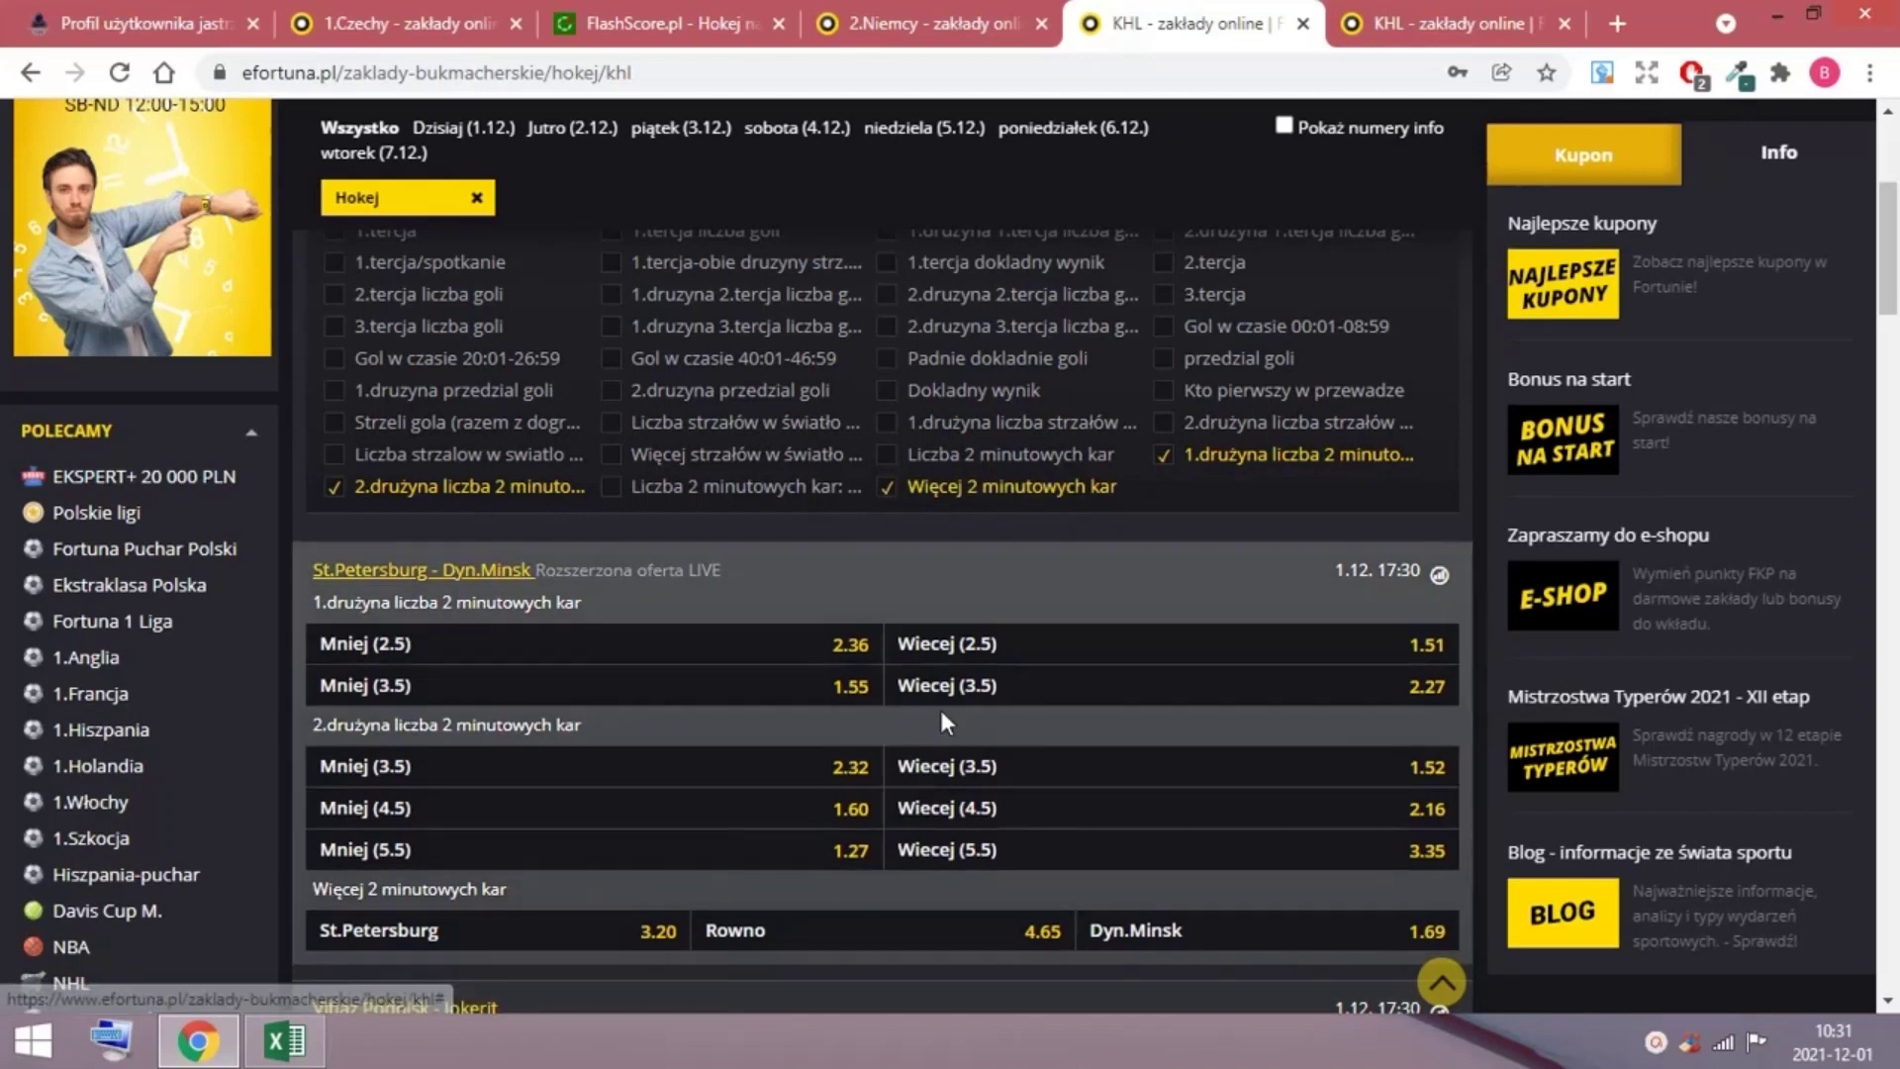
scroll(920, 684, "down", 2)
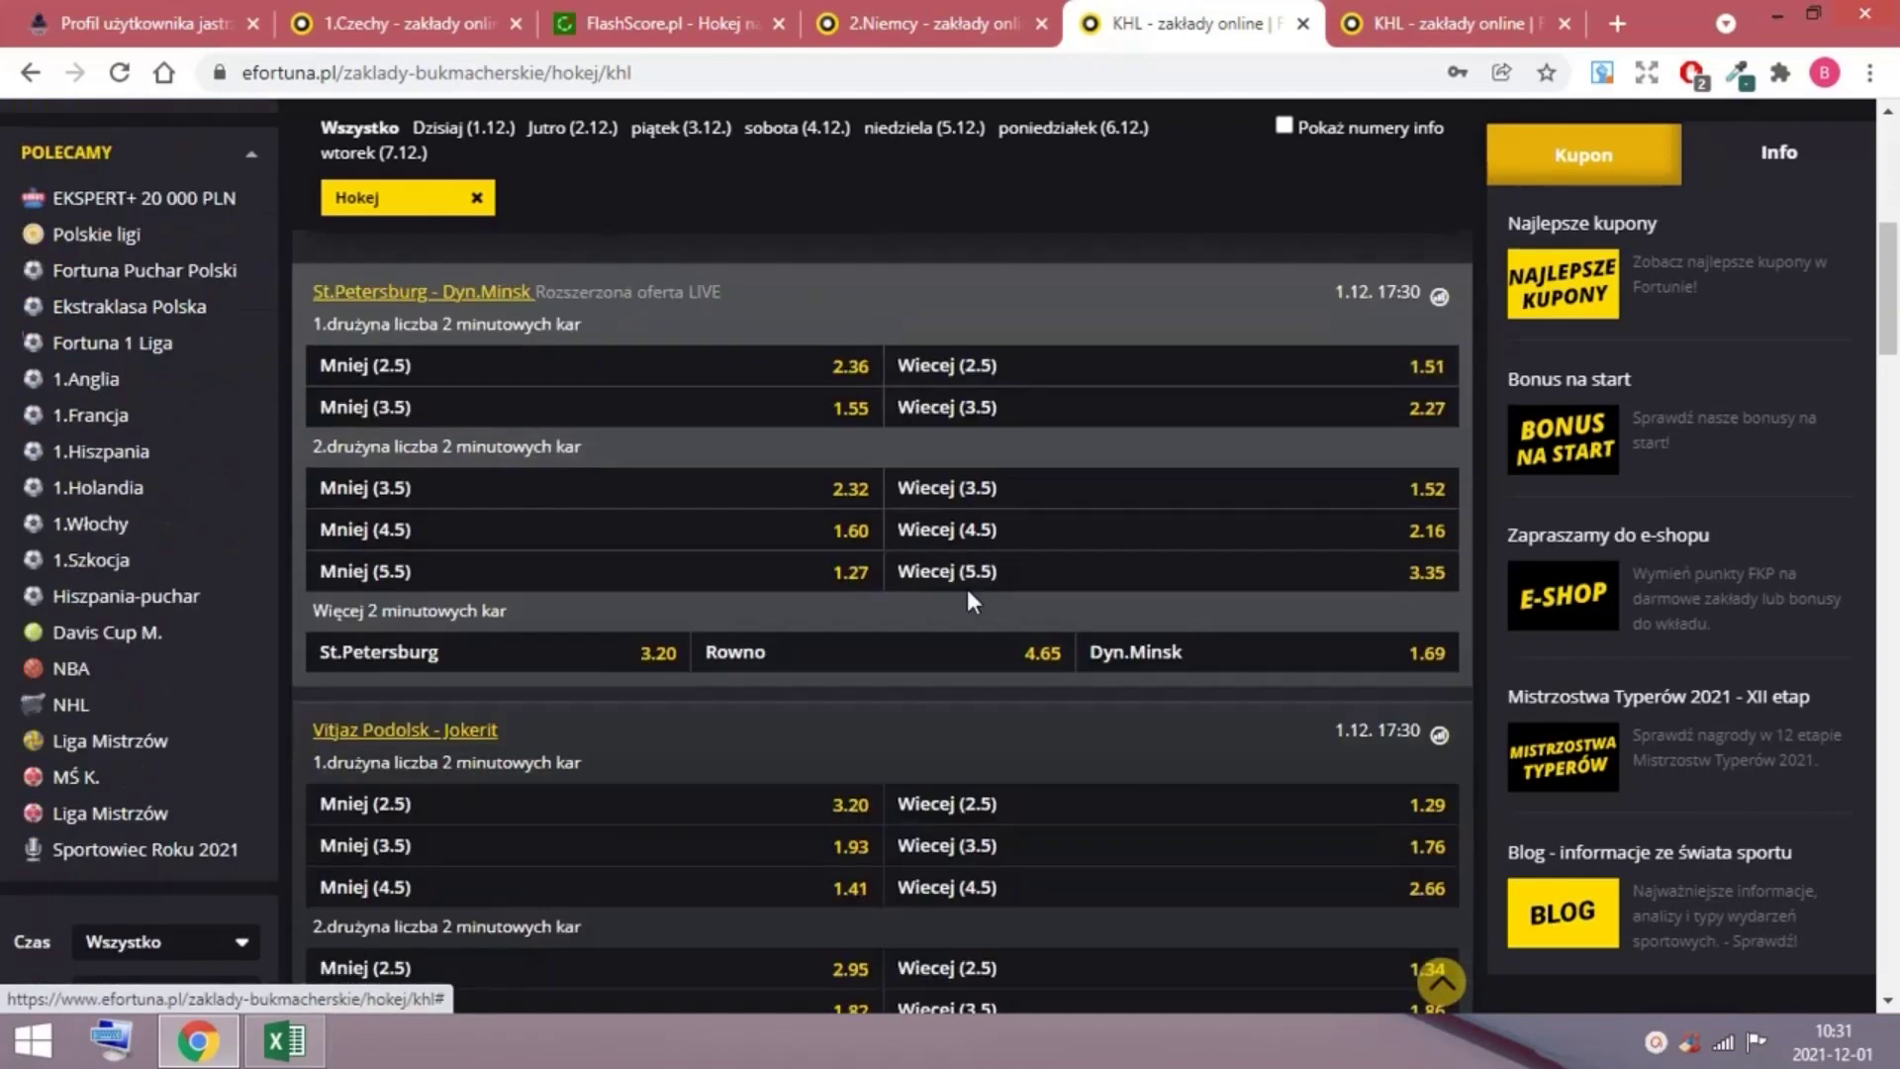
scroll(995, 491, "down", 1)
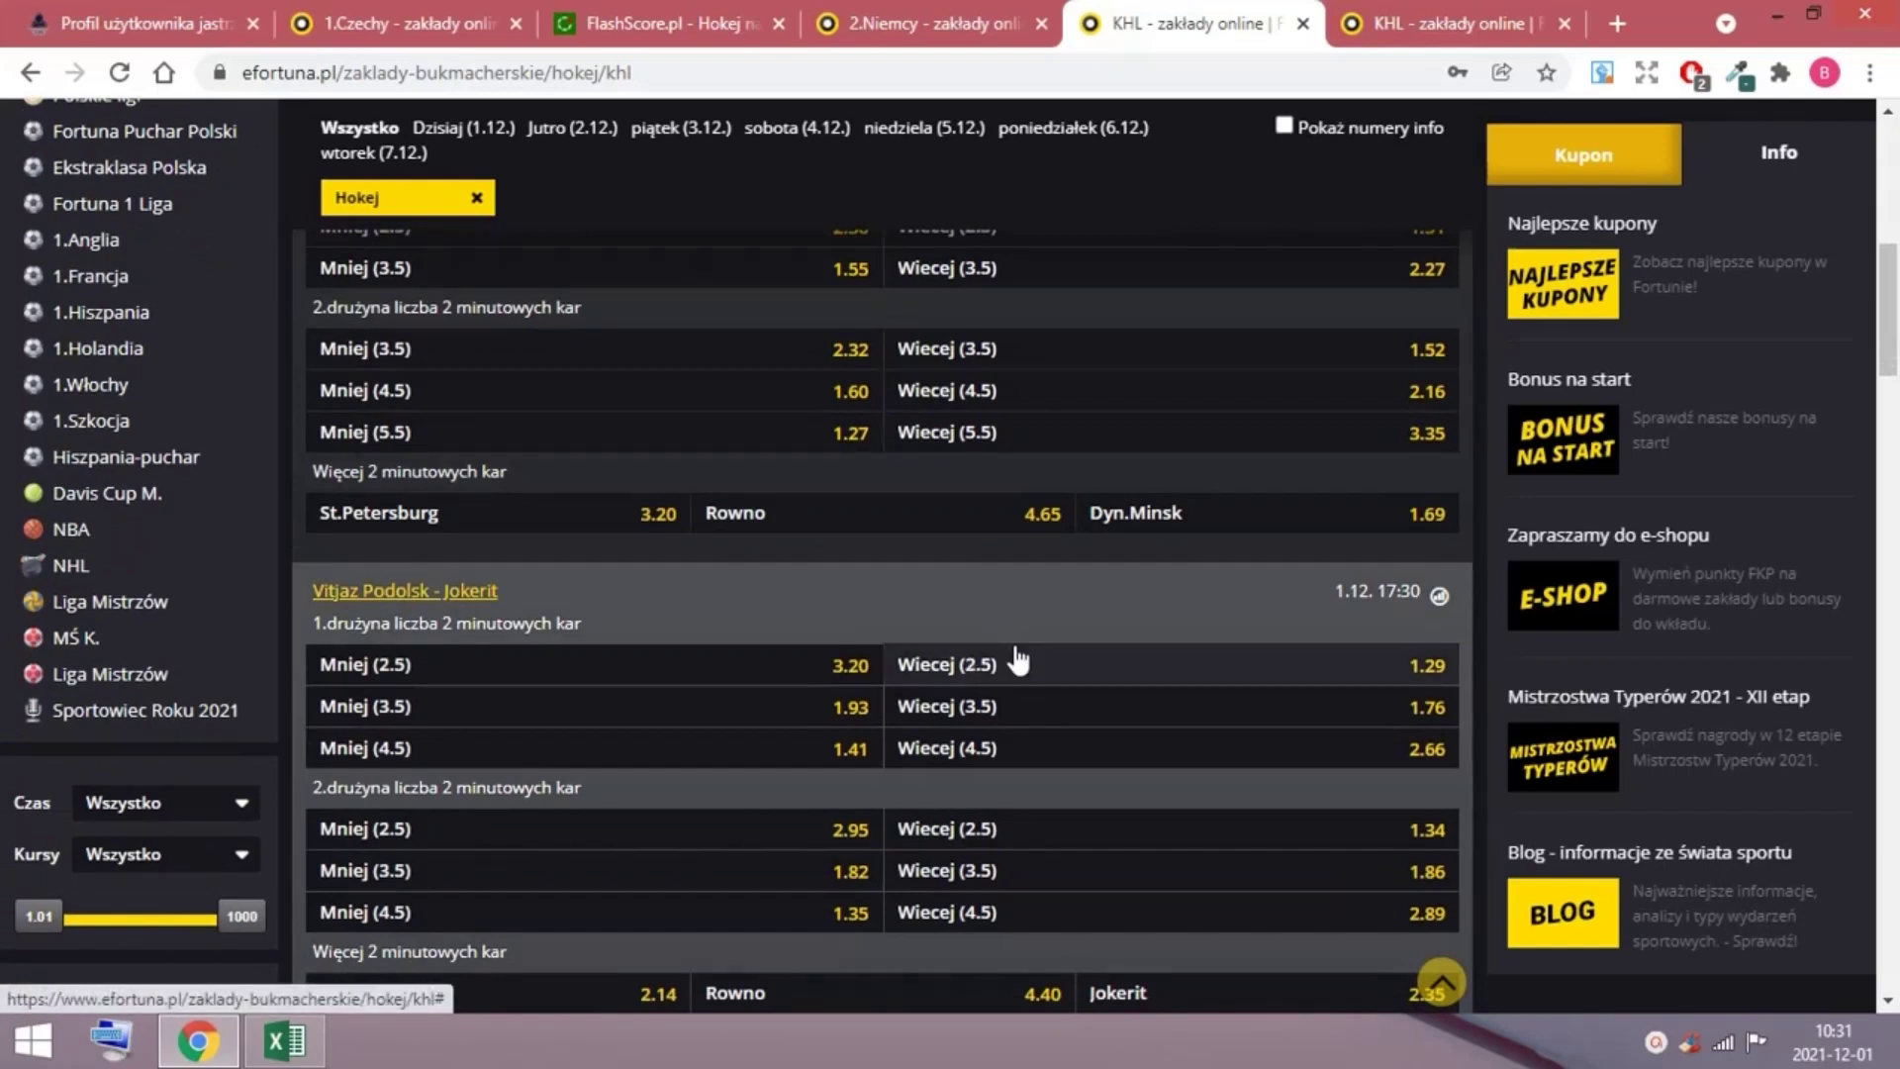
scroll(990, 636, "down", 1)
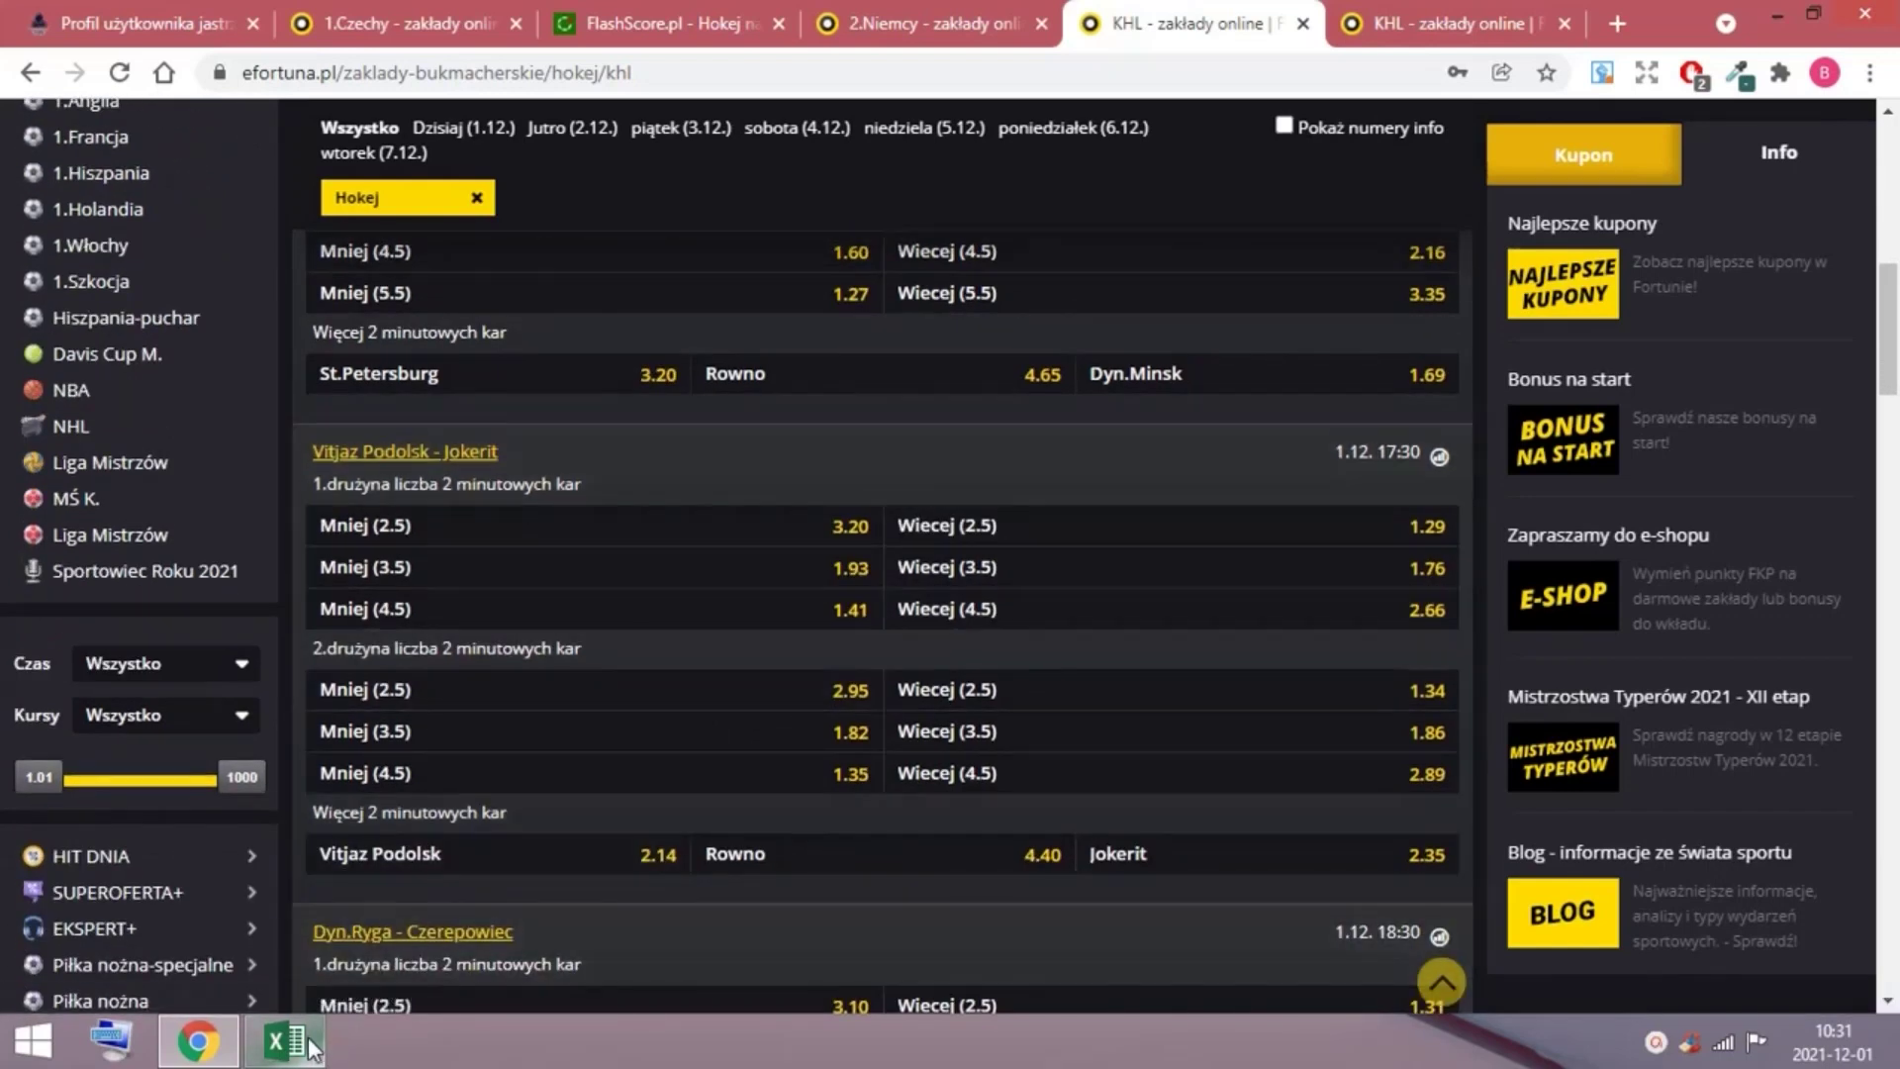
mouse_move(285, 1041)
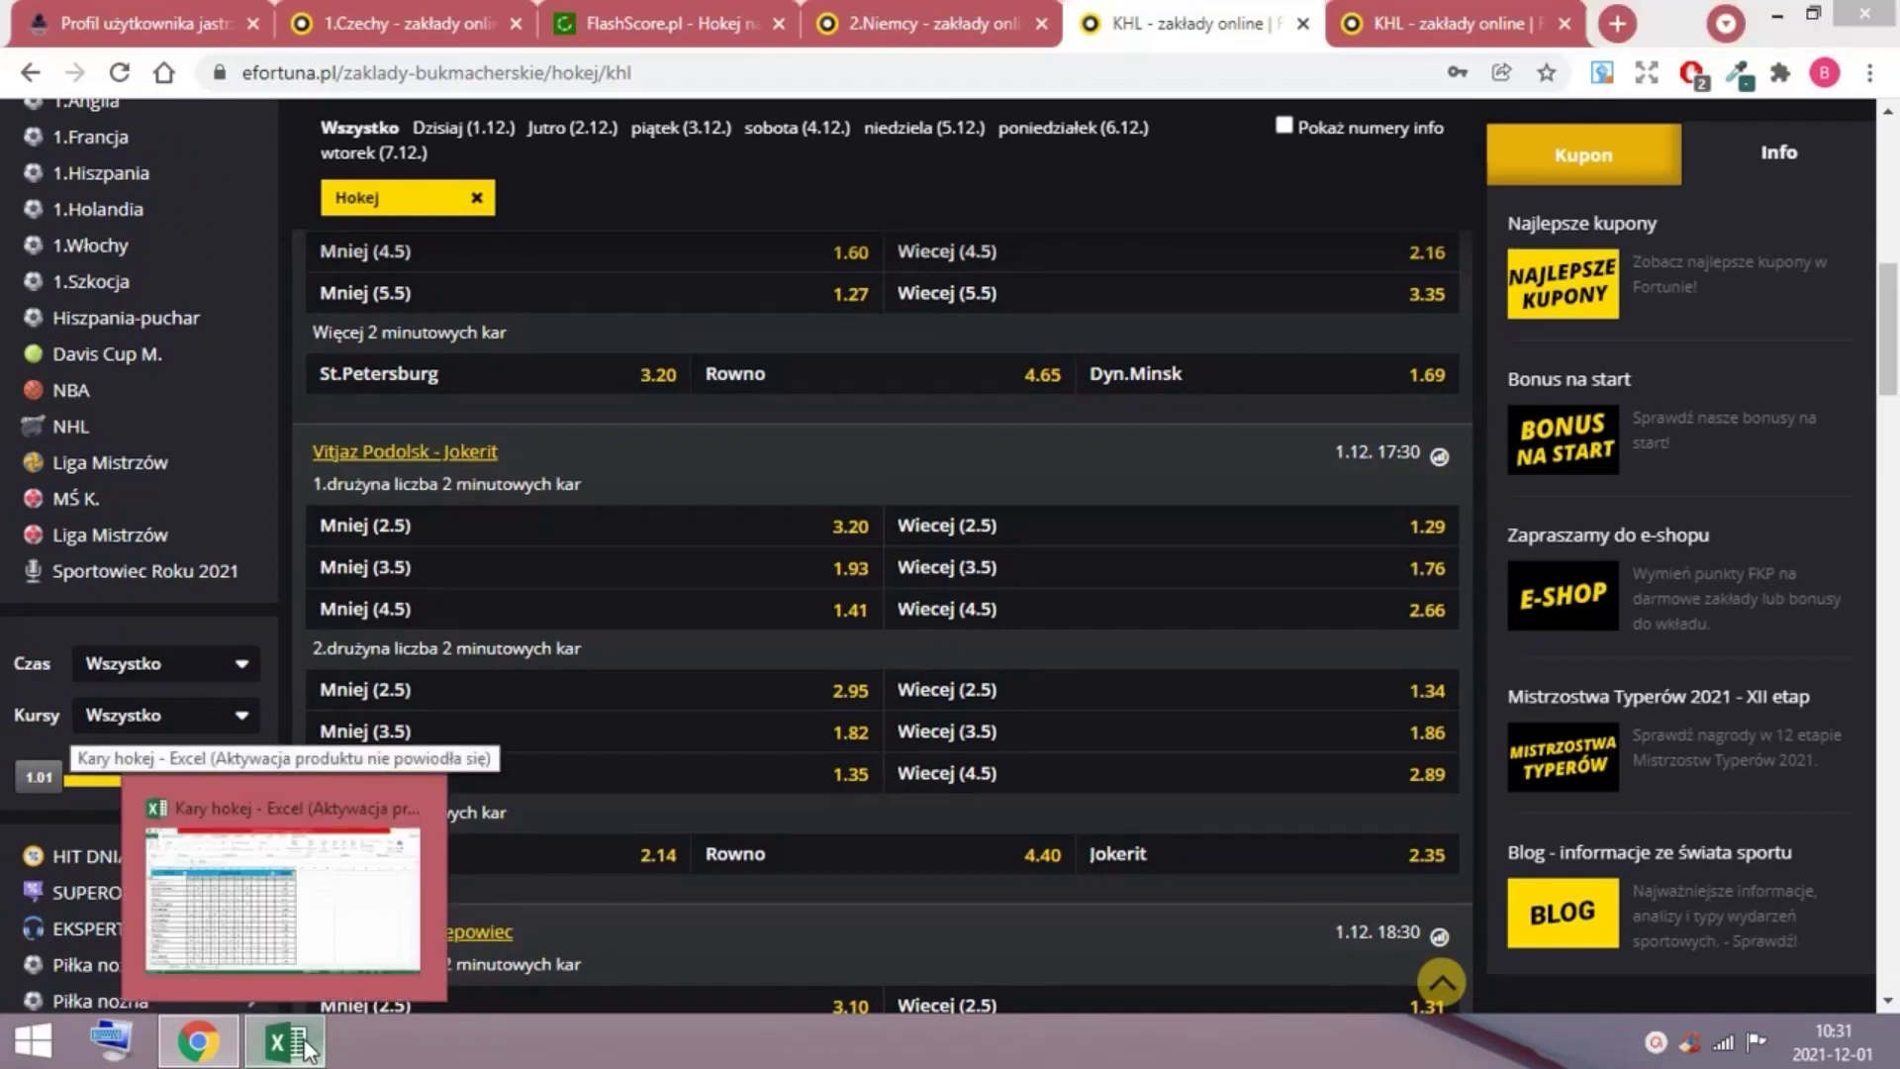
On the Kary hokej KHL sheet, select Kazań's per-match penalties and check M2's =ŚREDNIA(B2:L2).
left_click(424, 802)
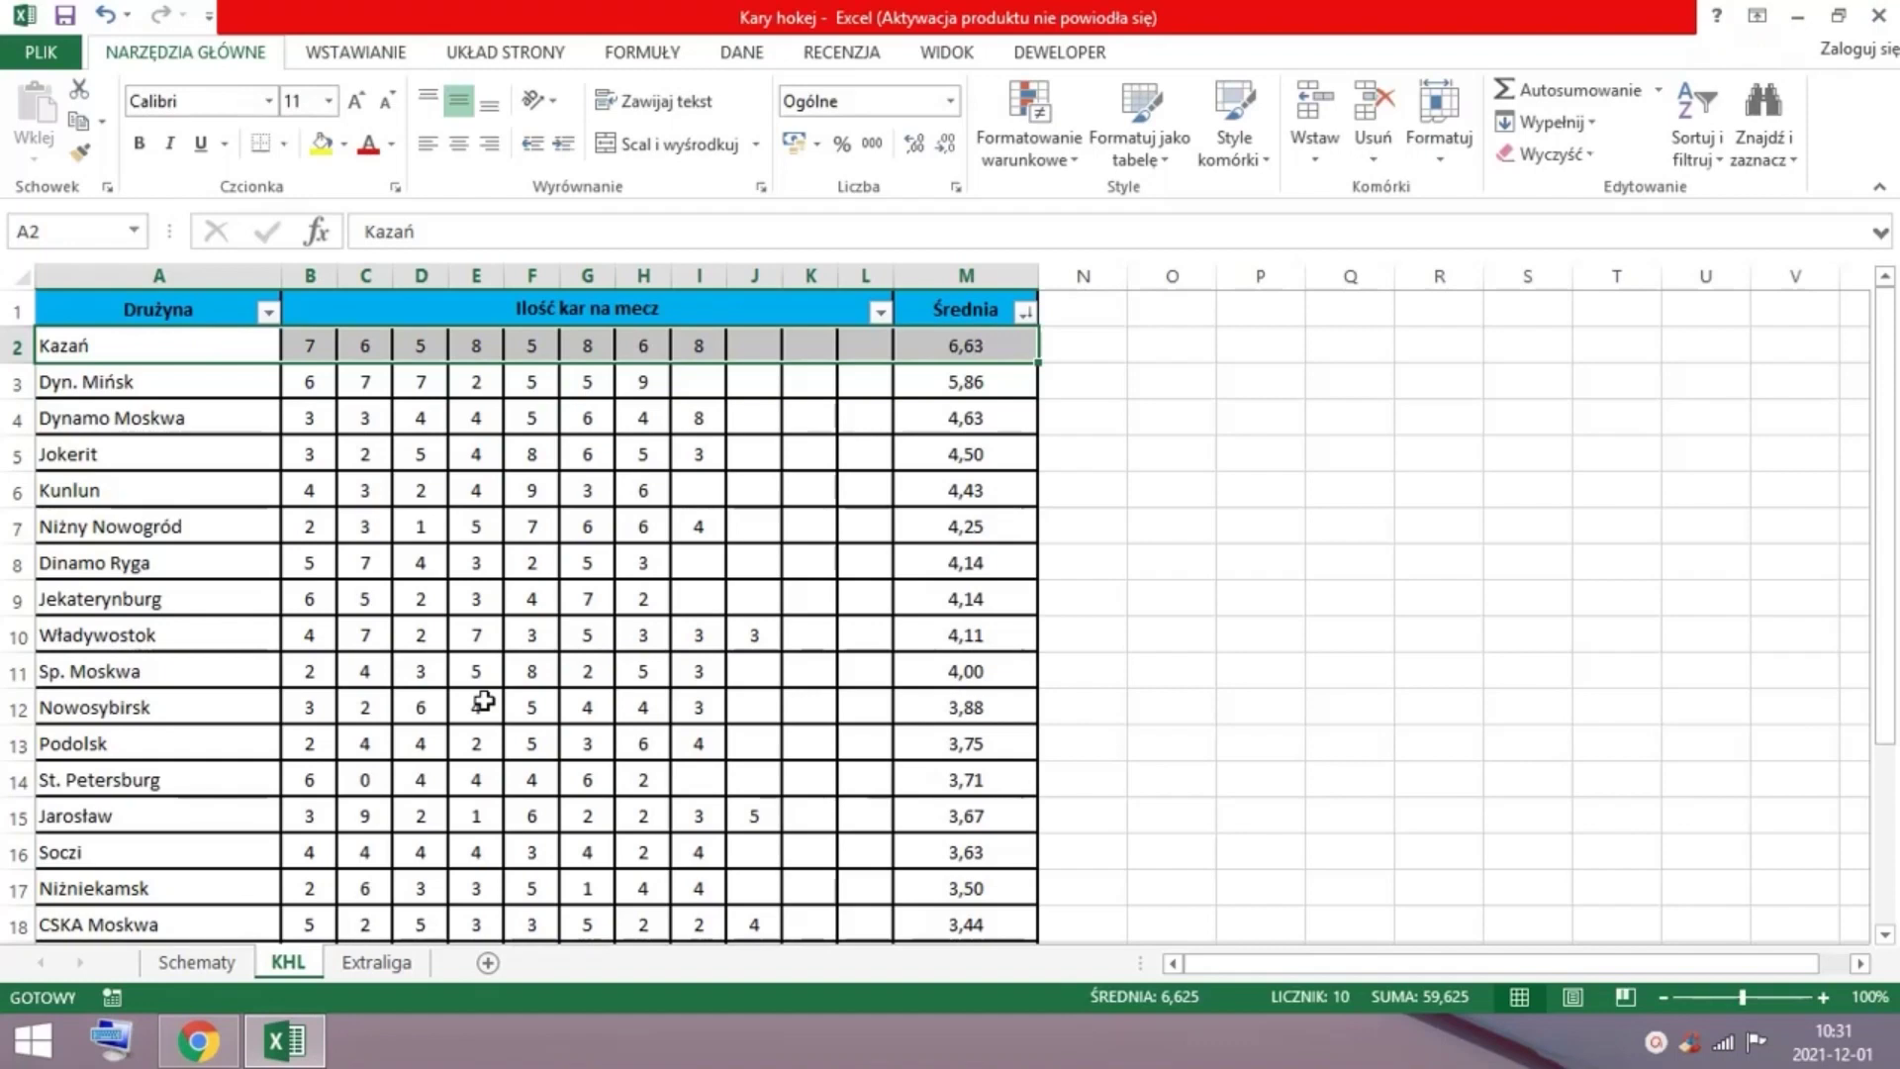
scroll(528, 580, "down", 1)
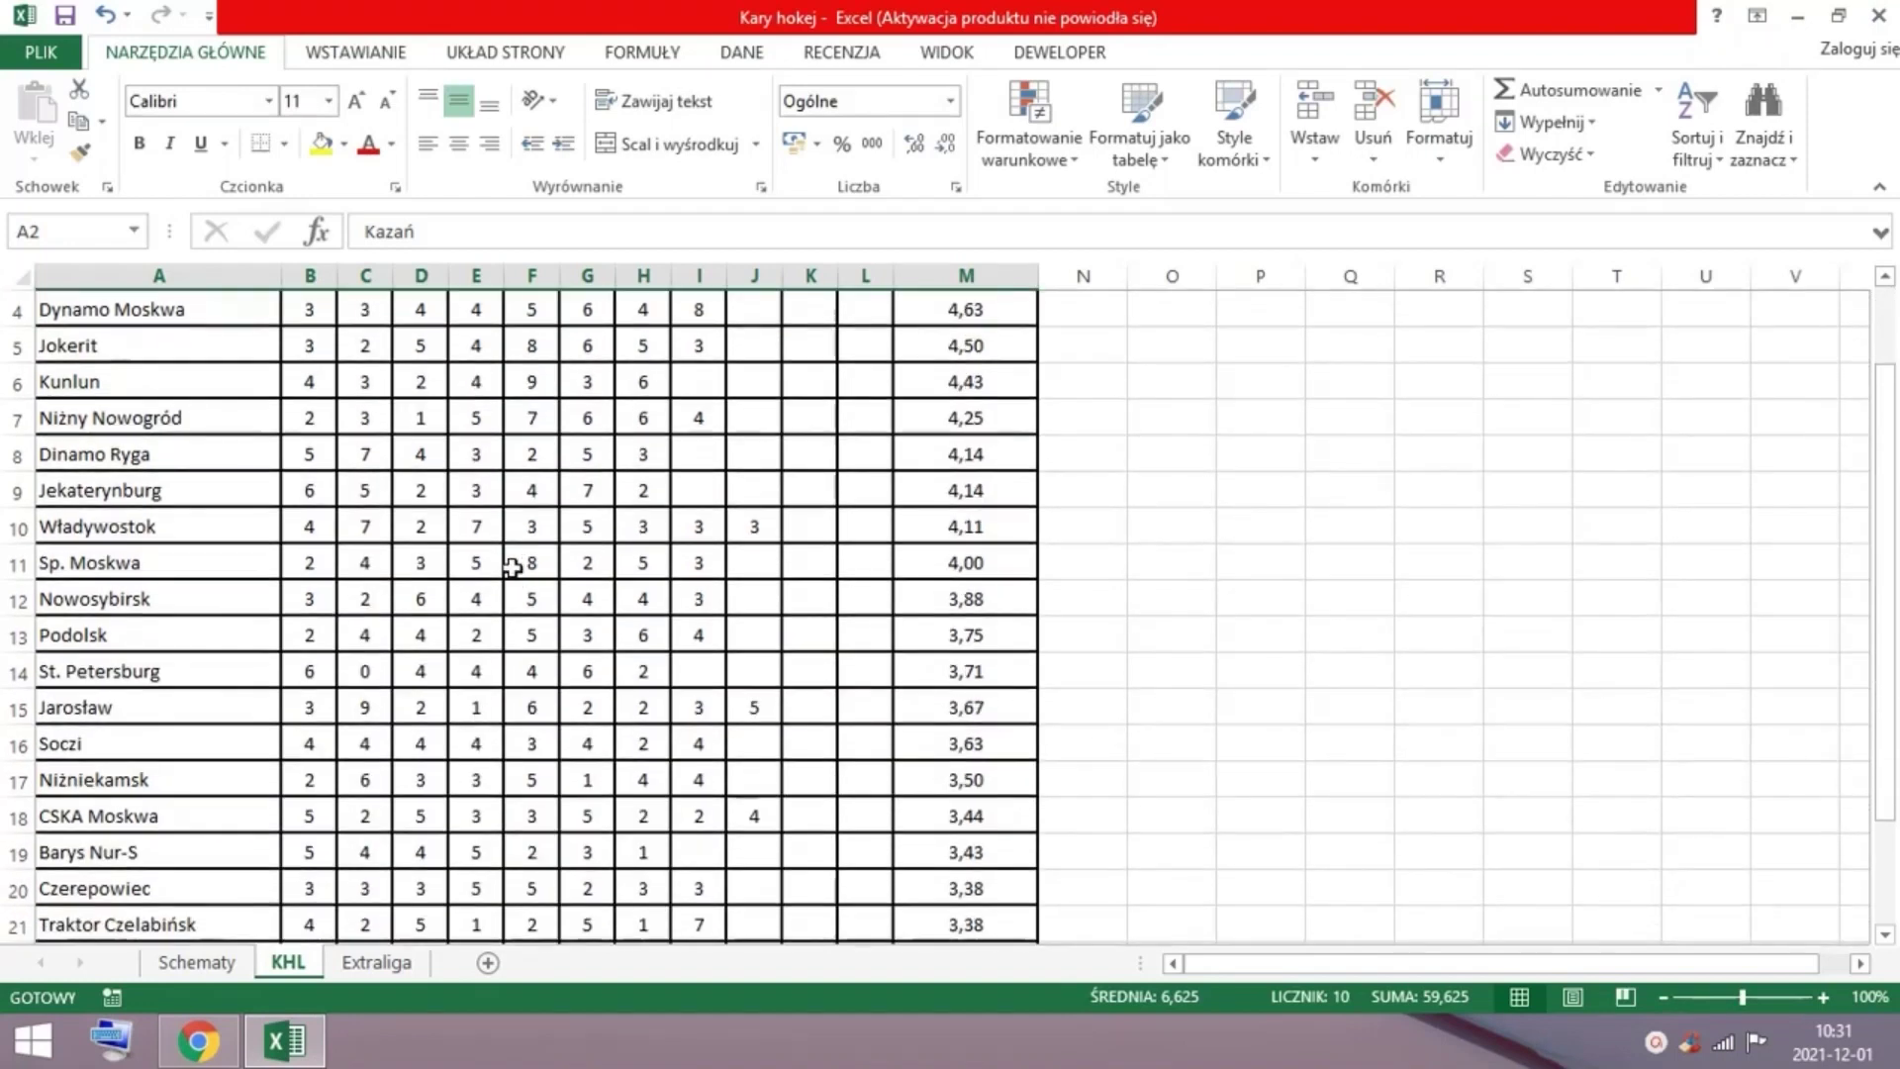
scroll(497, 550, "up", 1)
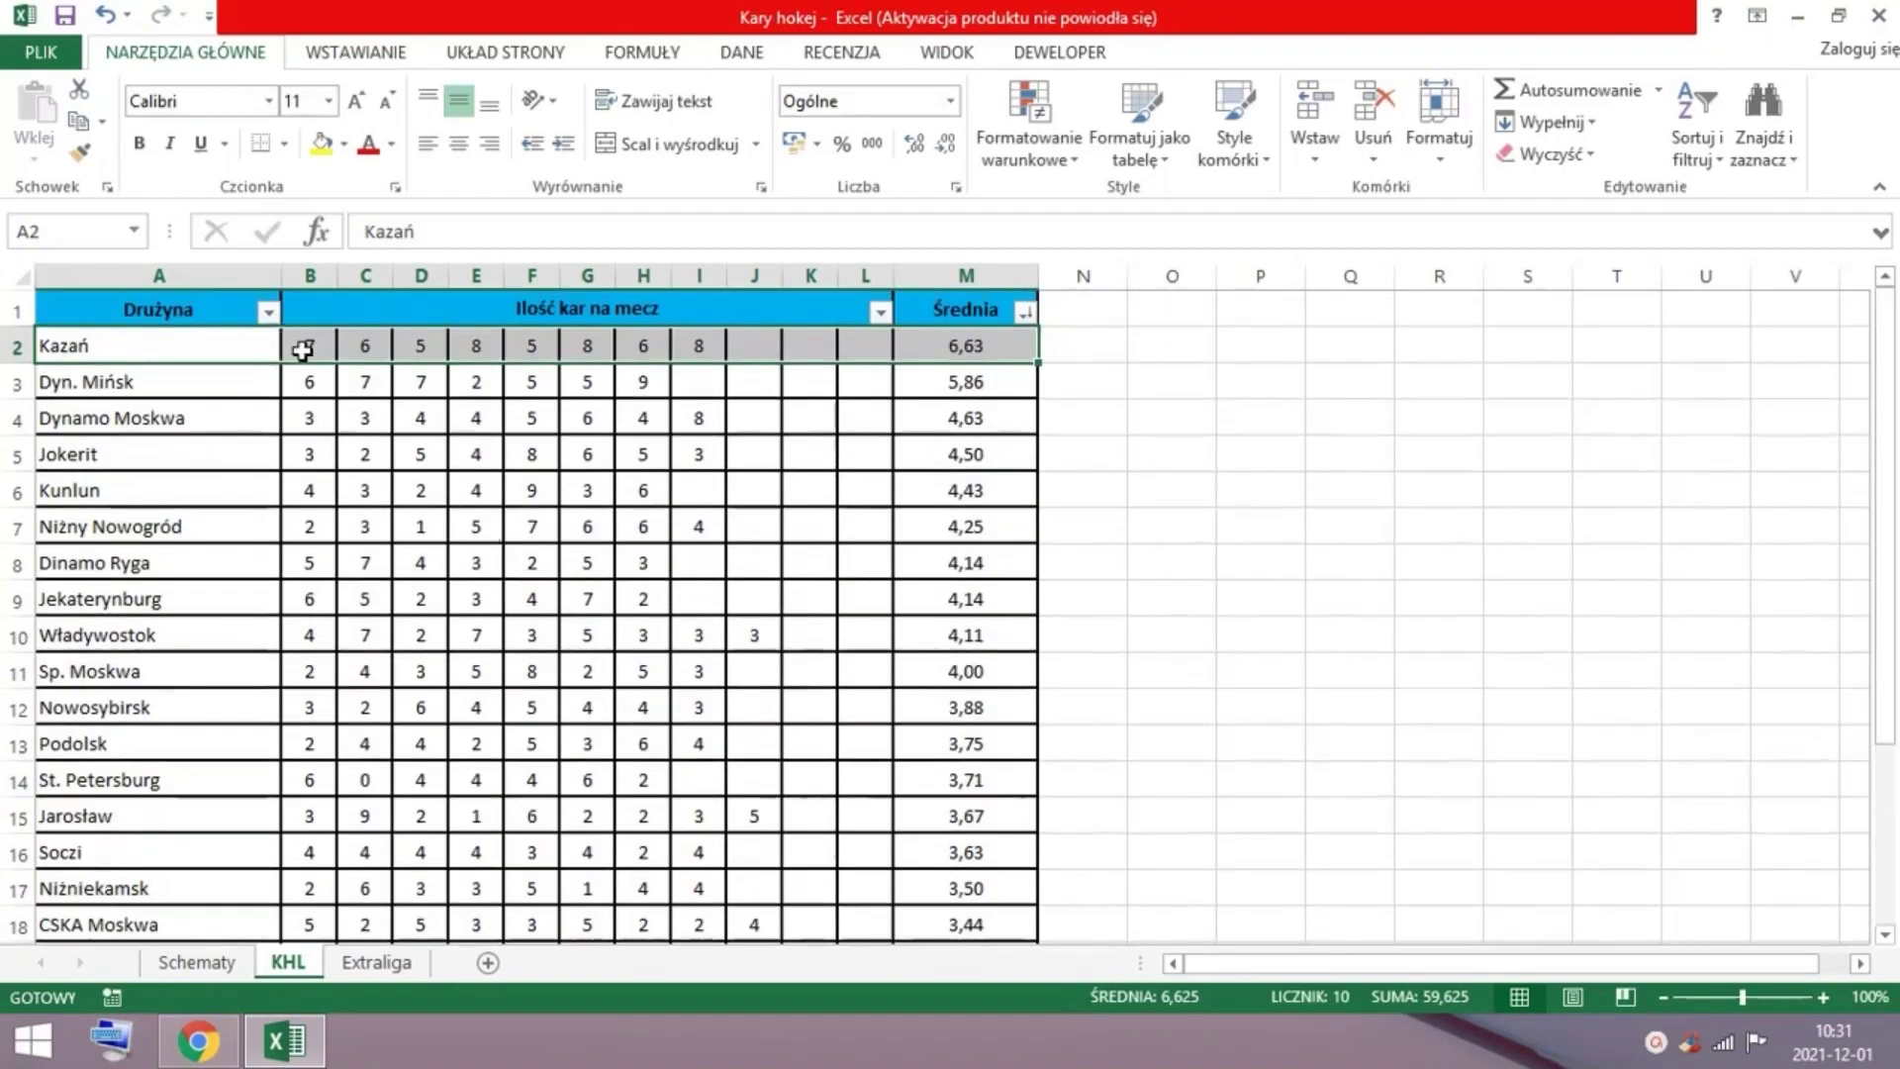
left_click(308, 383)
left_click_drag(213, 345, 439, 346)
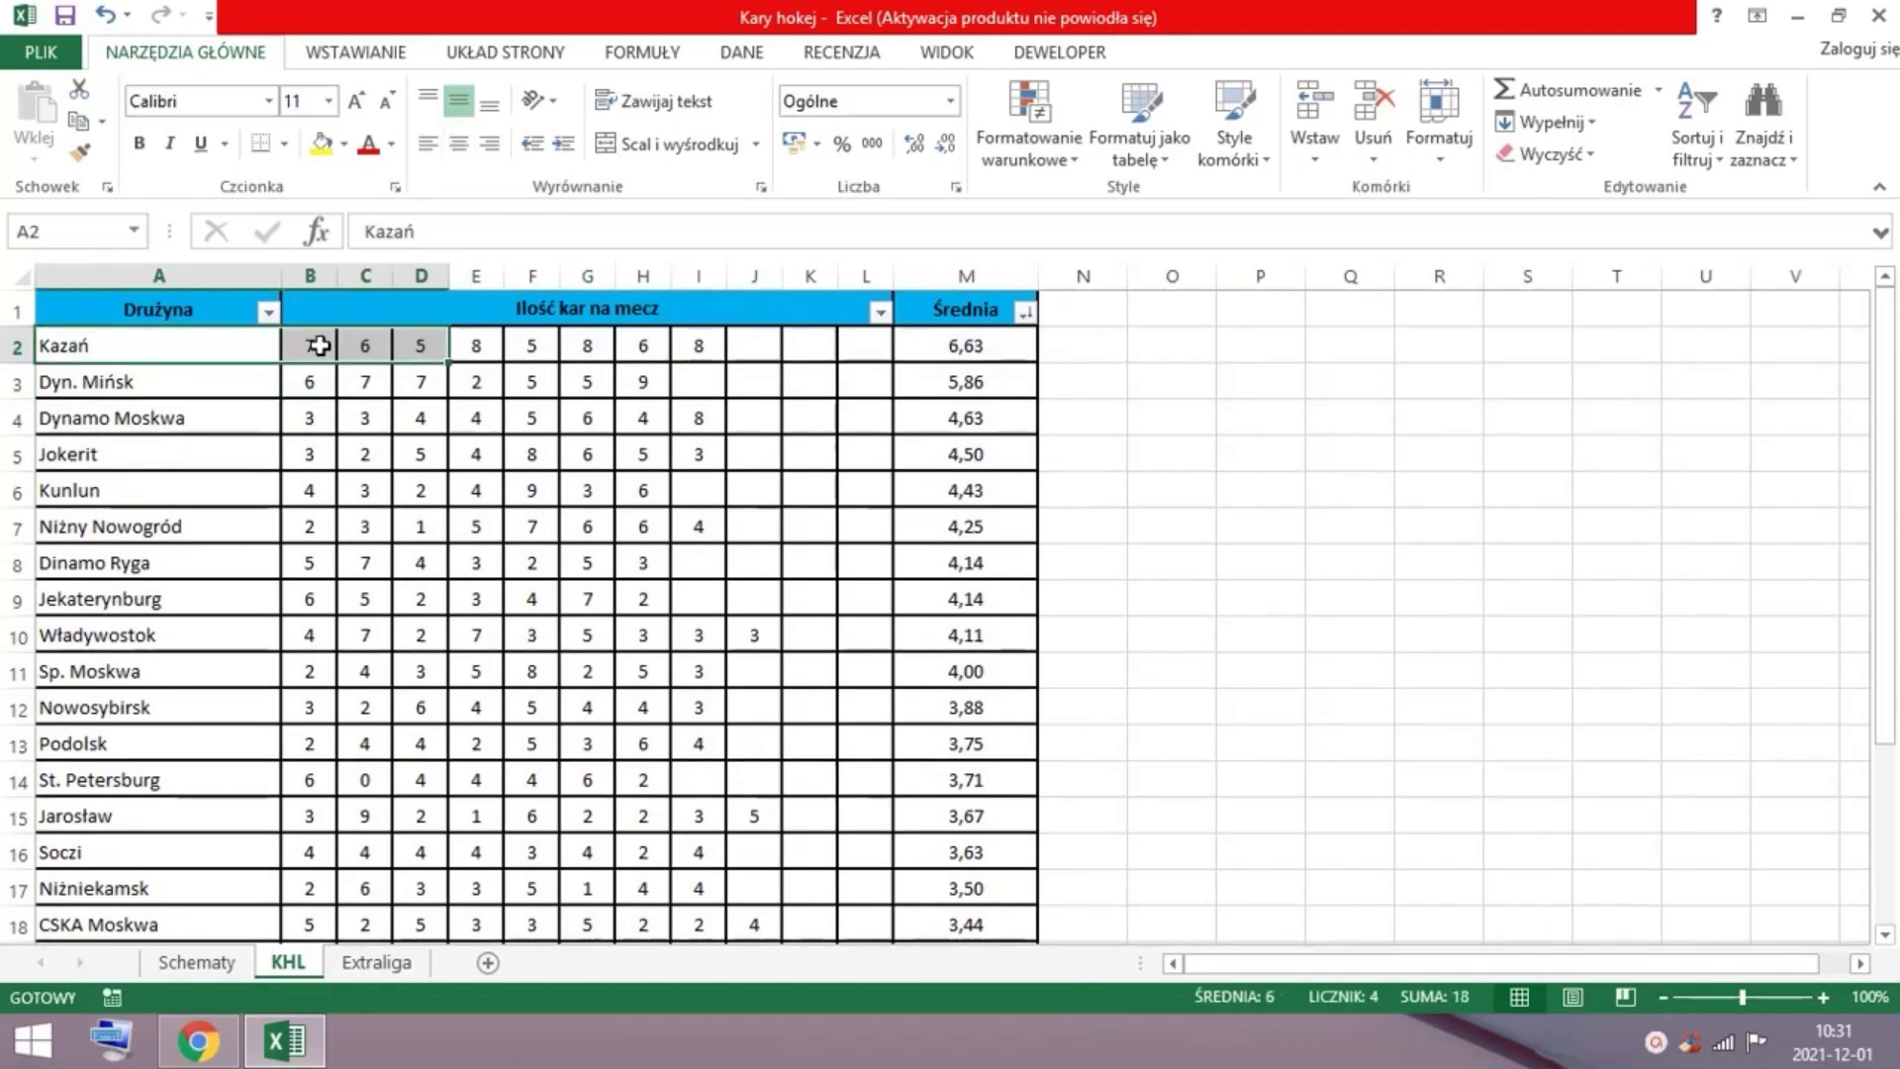
left_click(381, 429)
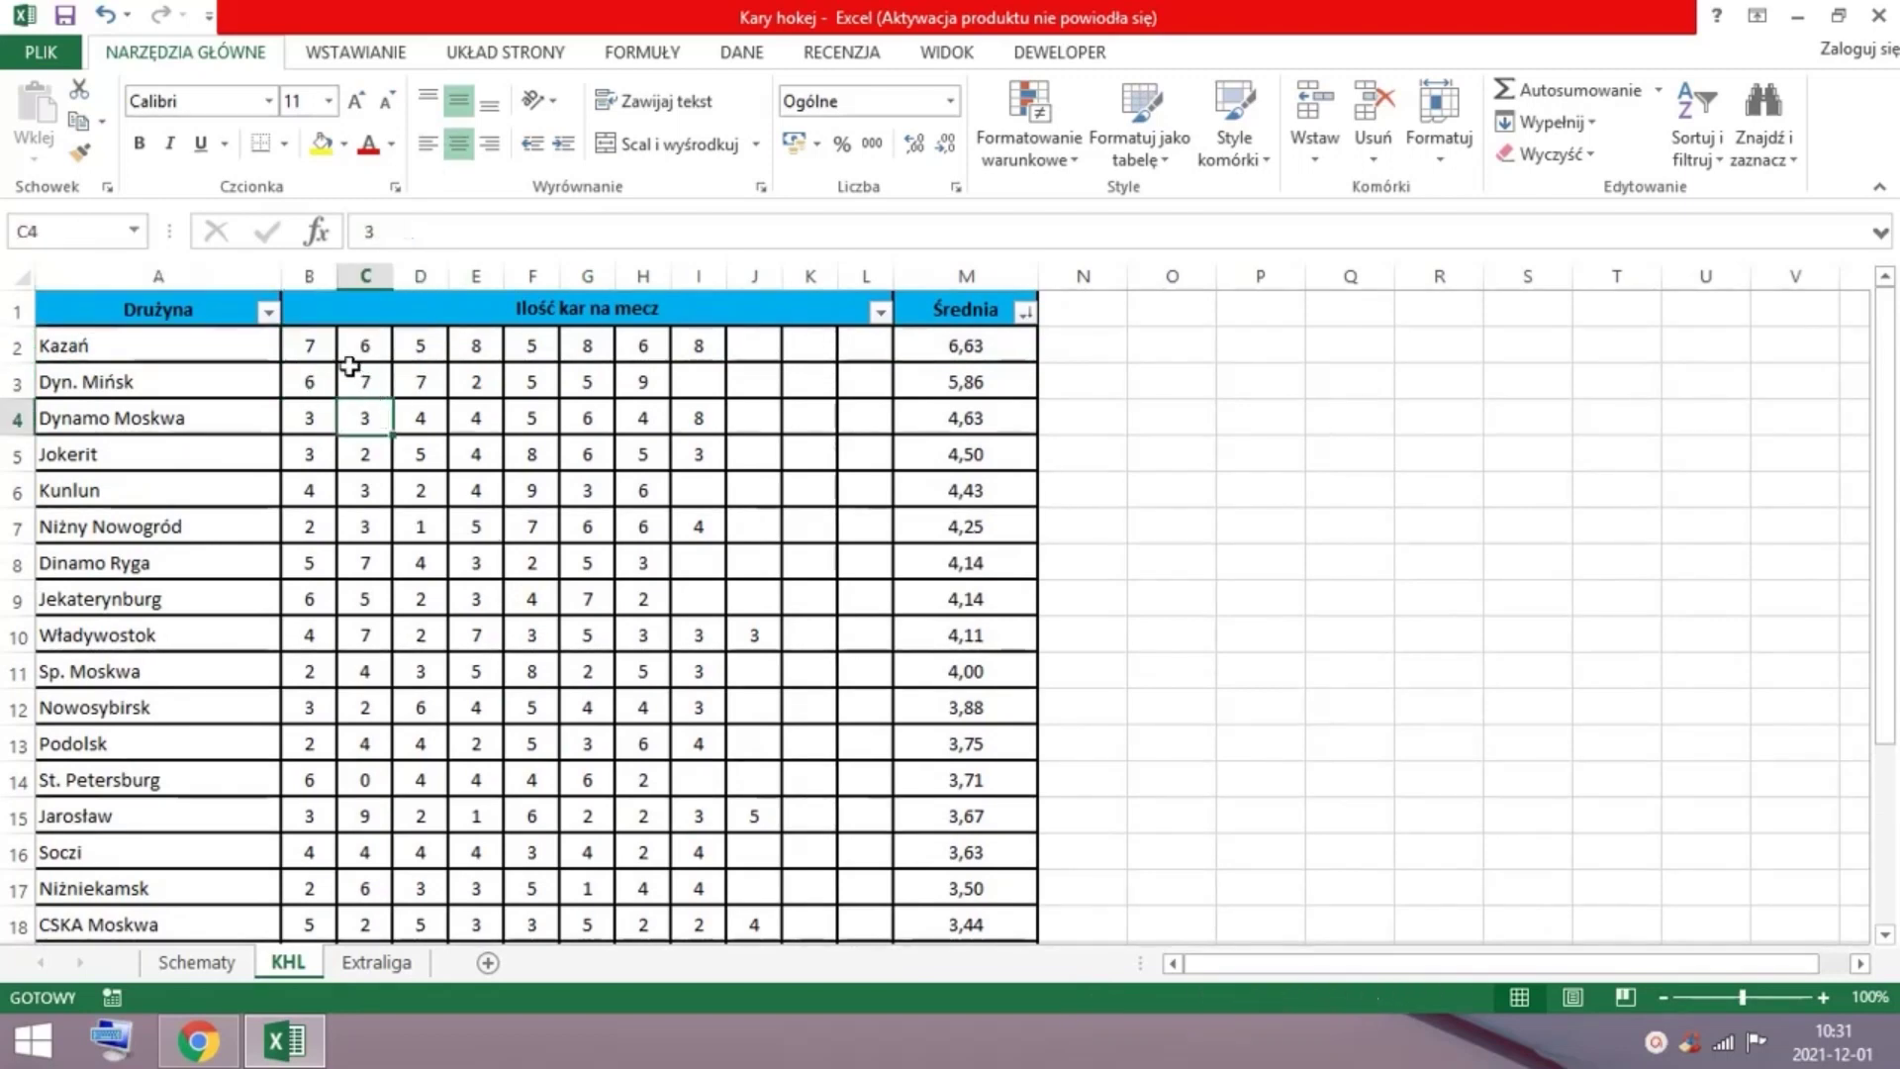
left_click_drag(308, 345, 706, 345)
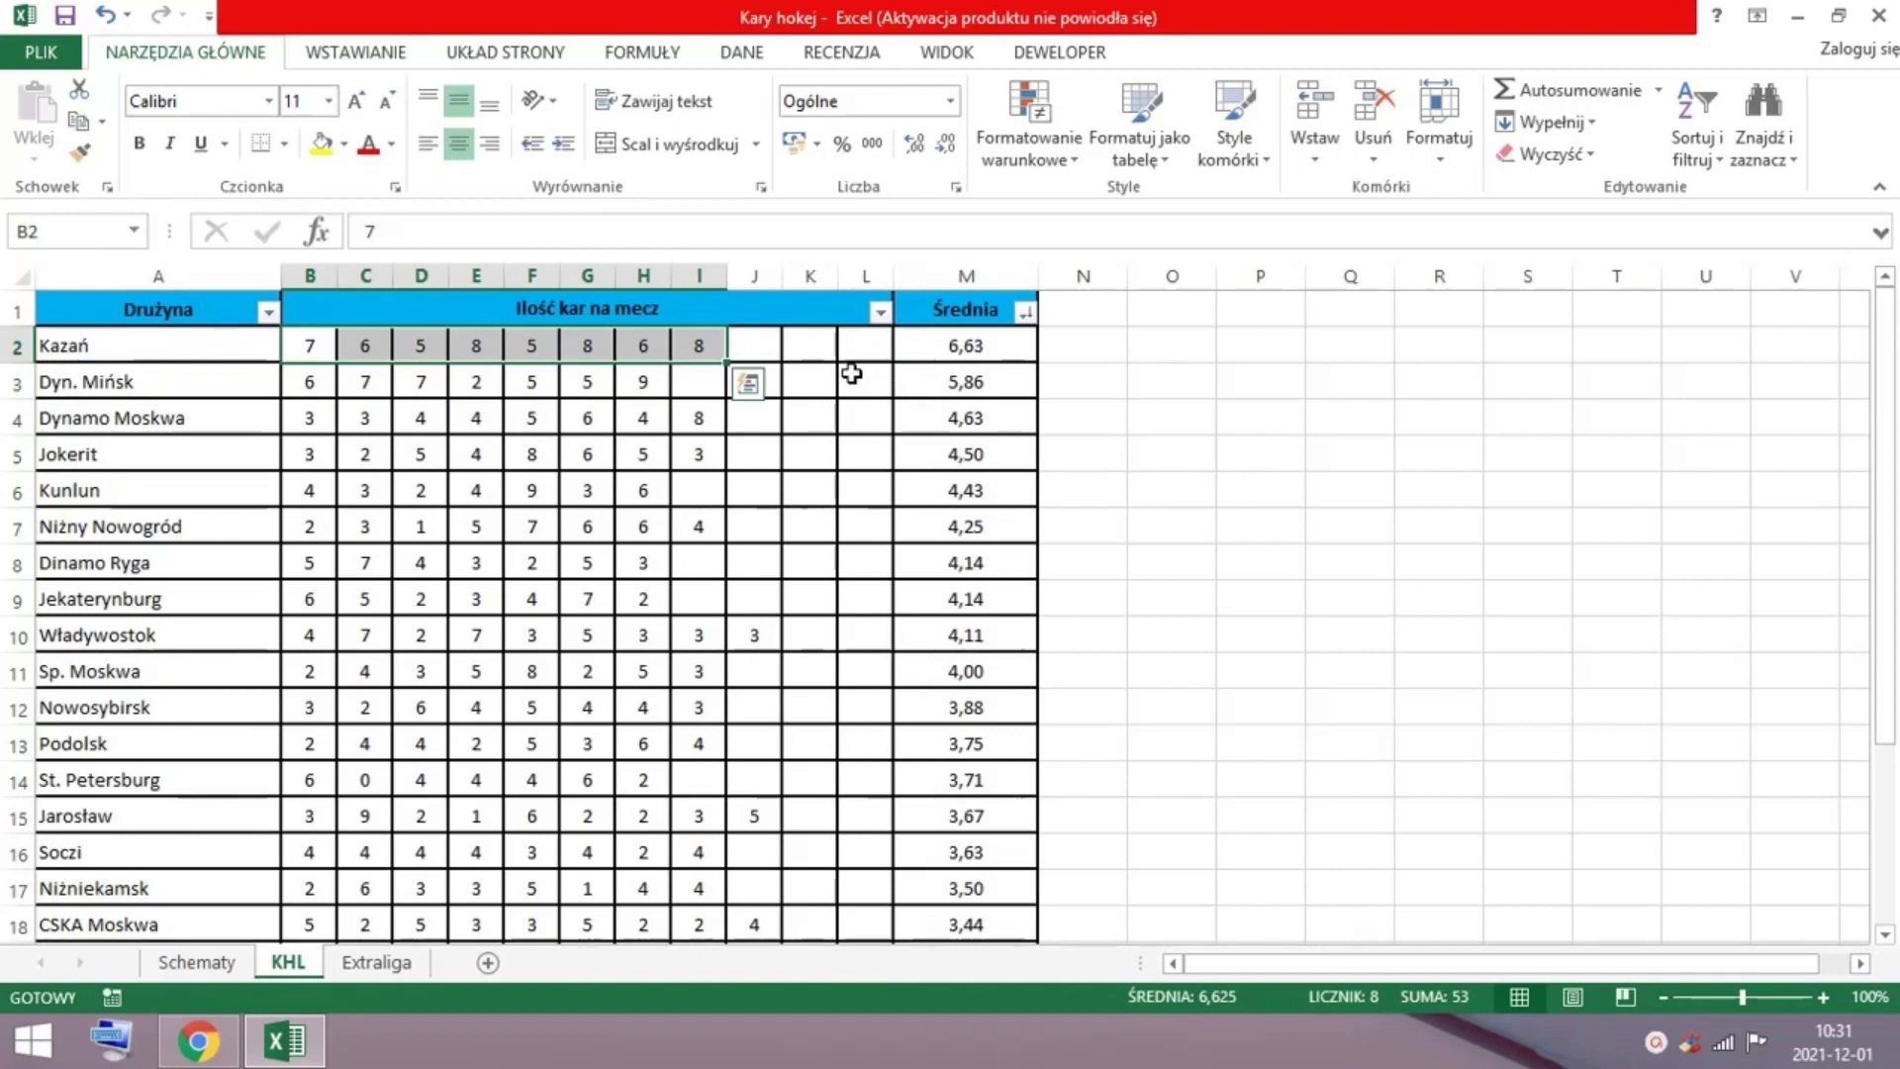
left_click(923, 347)
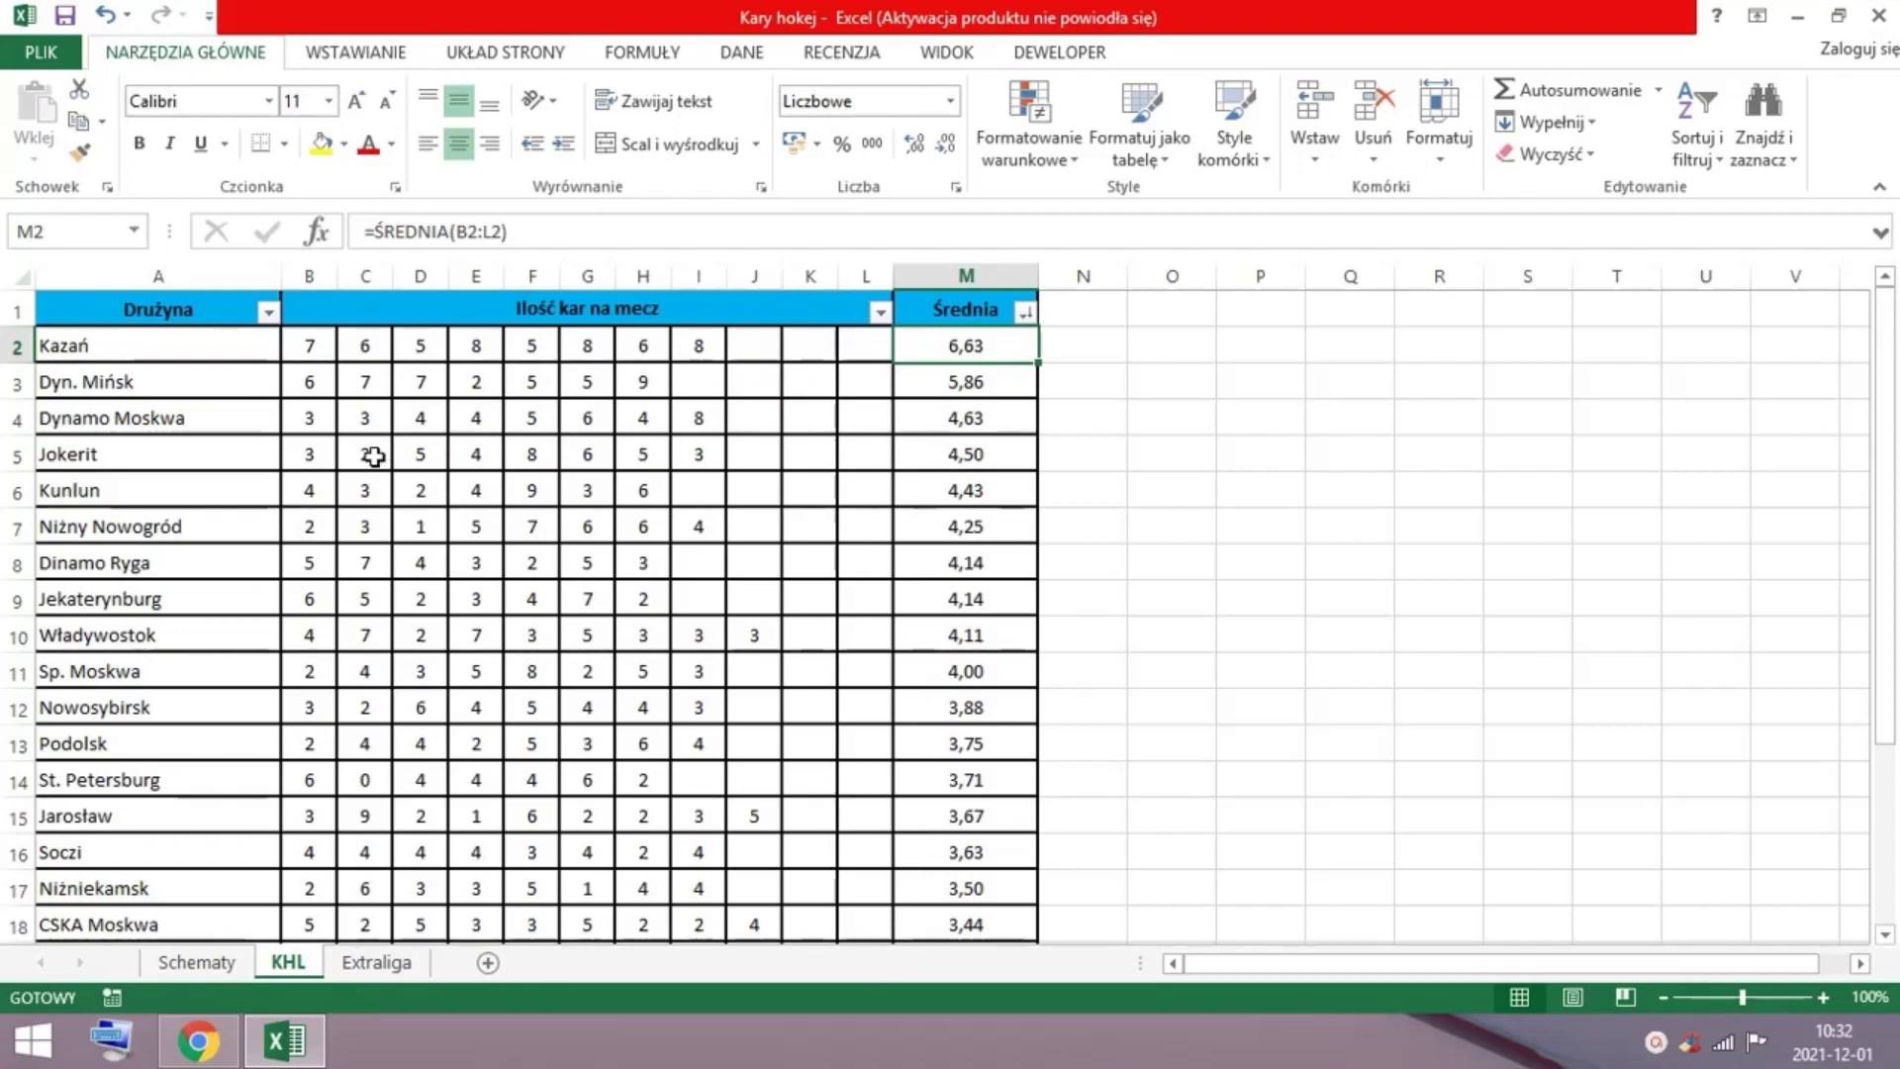
scroll(382, 454, "down", 1)
scroll(382, 454, "down", 2)
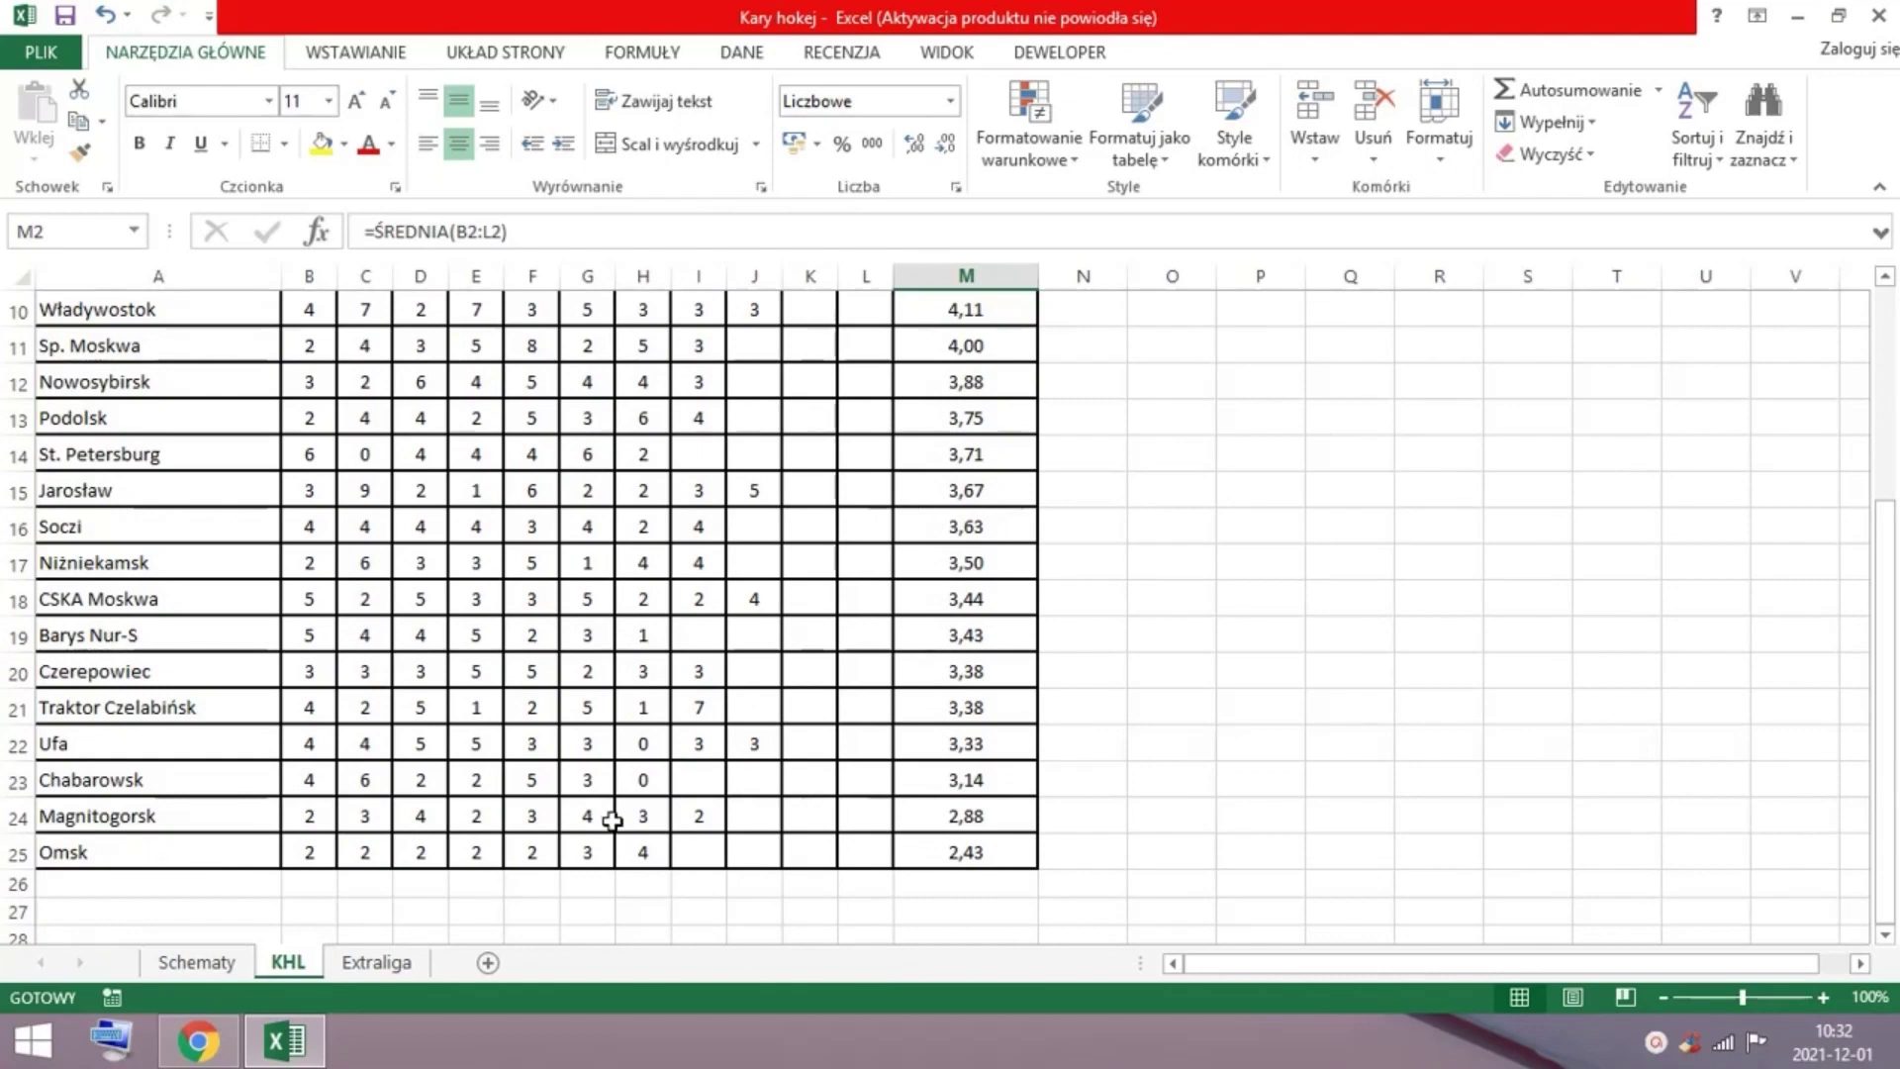
scroll(611, 819, "up", 3)
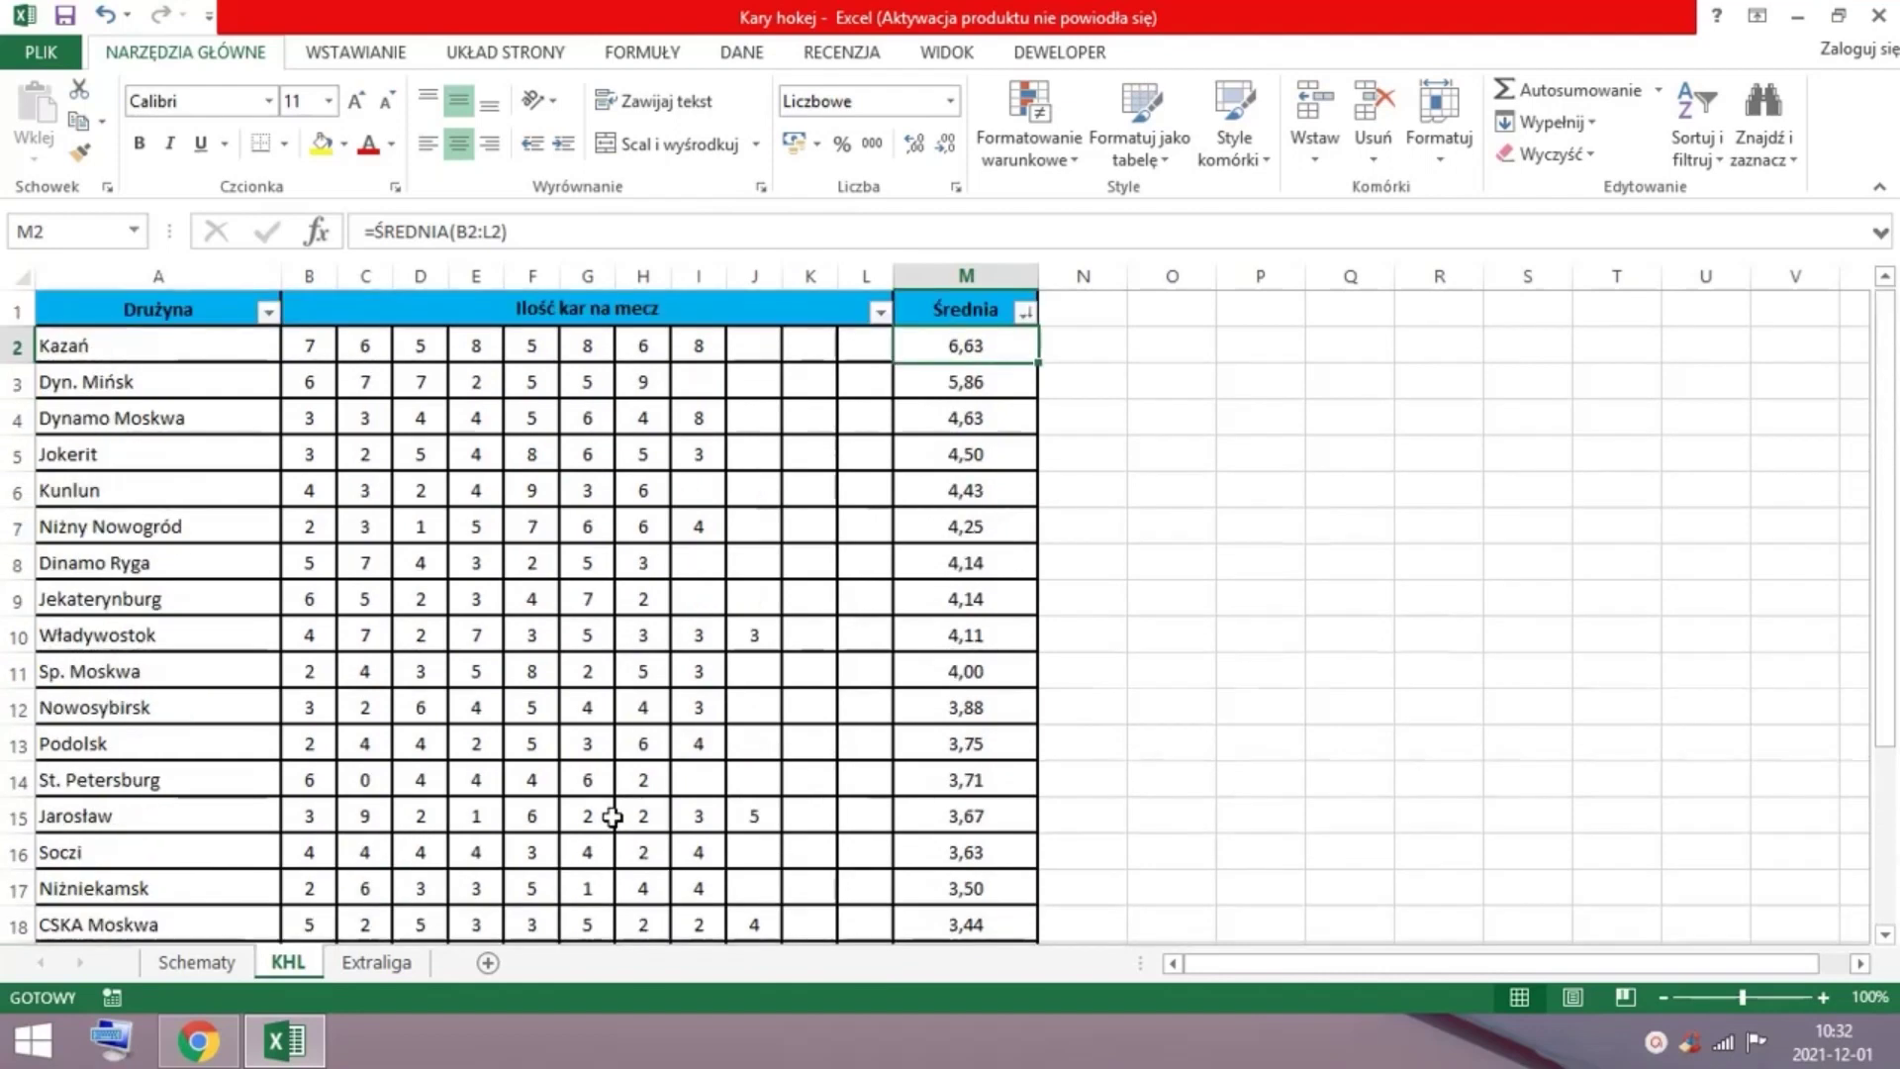
Show FlashScore's 30/11 hockey results, including KHL's Dynamo Moskwa 4–1 Kazań.
left_click(204, 1044)
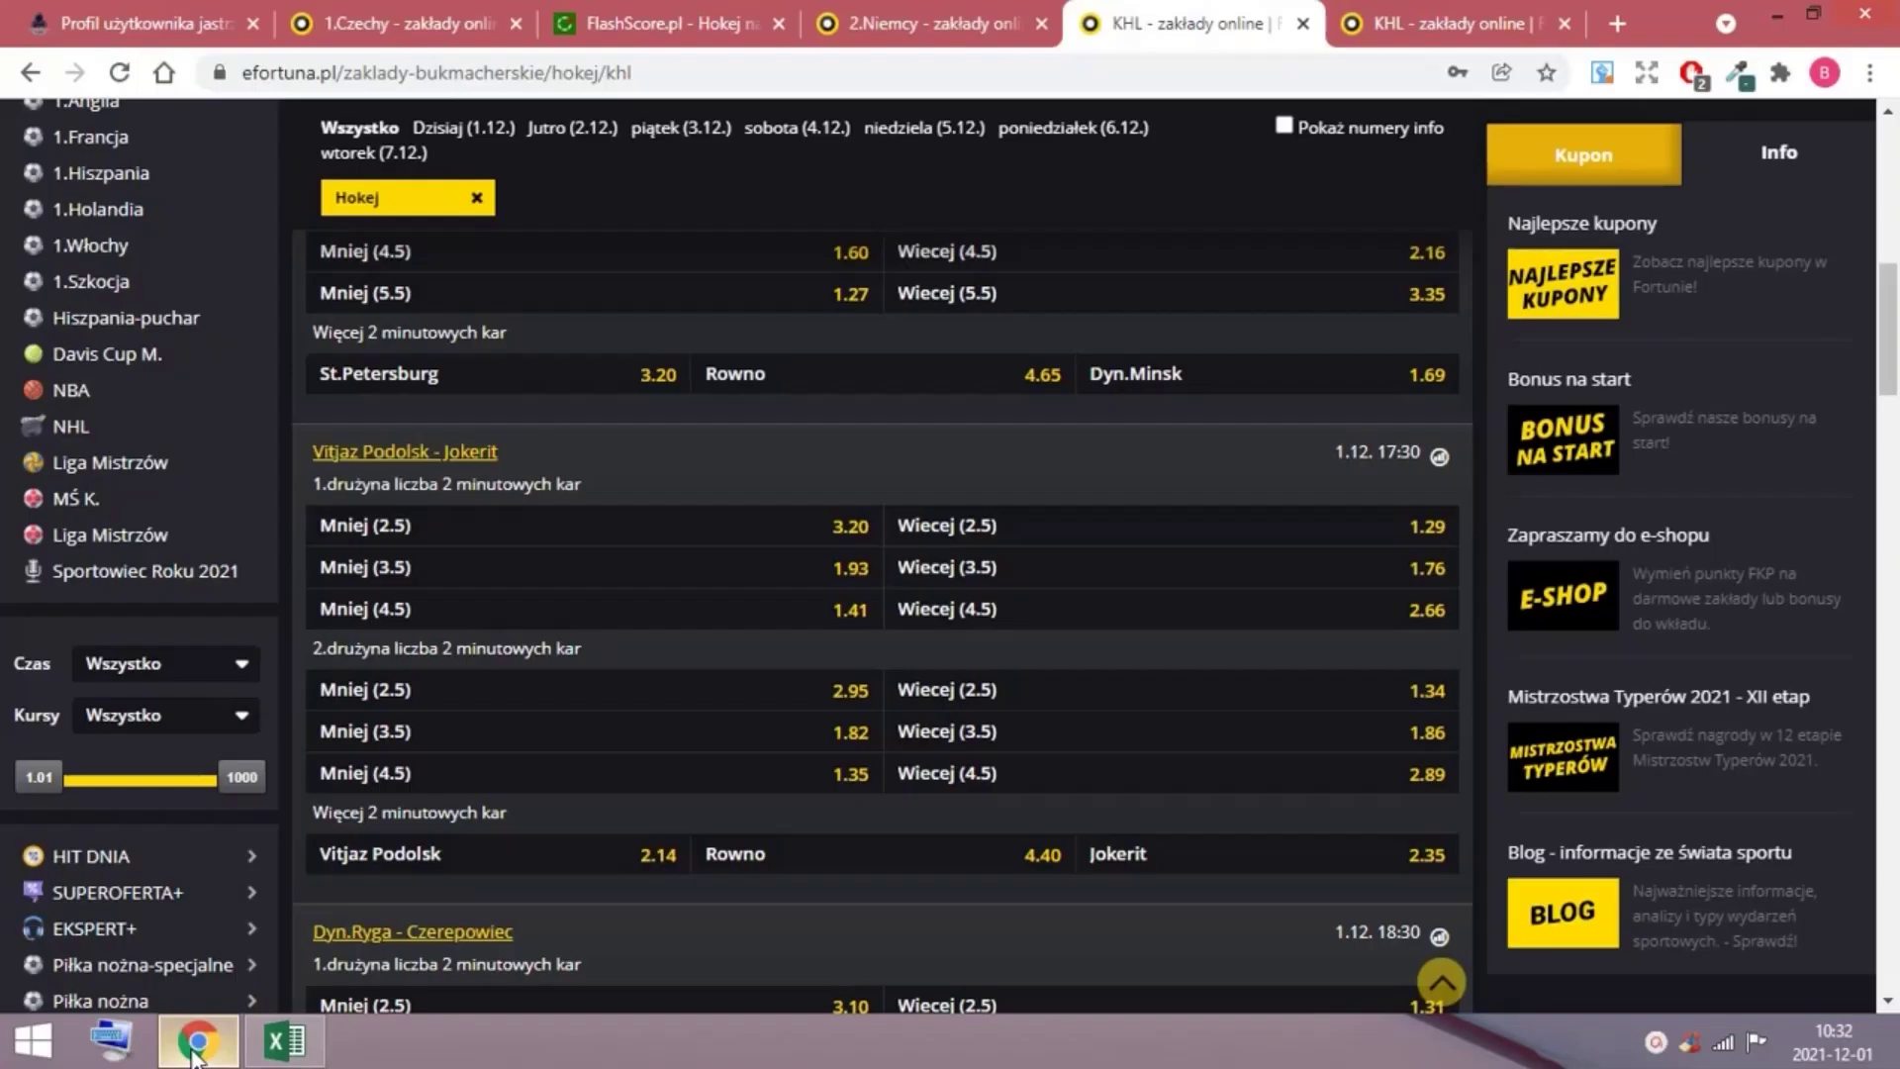
left_click(706, 42)
scroll(1257, 297, "up", 5)
scroll(1257, 297, "up", 5)
scroll(1404, 318, "up", 2)
scroll(1470, 338, "up", 3)
scroll(1461, 334, "up", 5)
scroll(1447, 326, "up", 5)
scroll(1402, 322, "up", 5)
scroll(1366, 333, "up", 5)
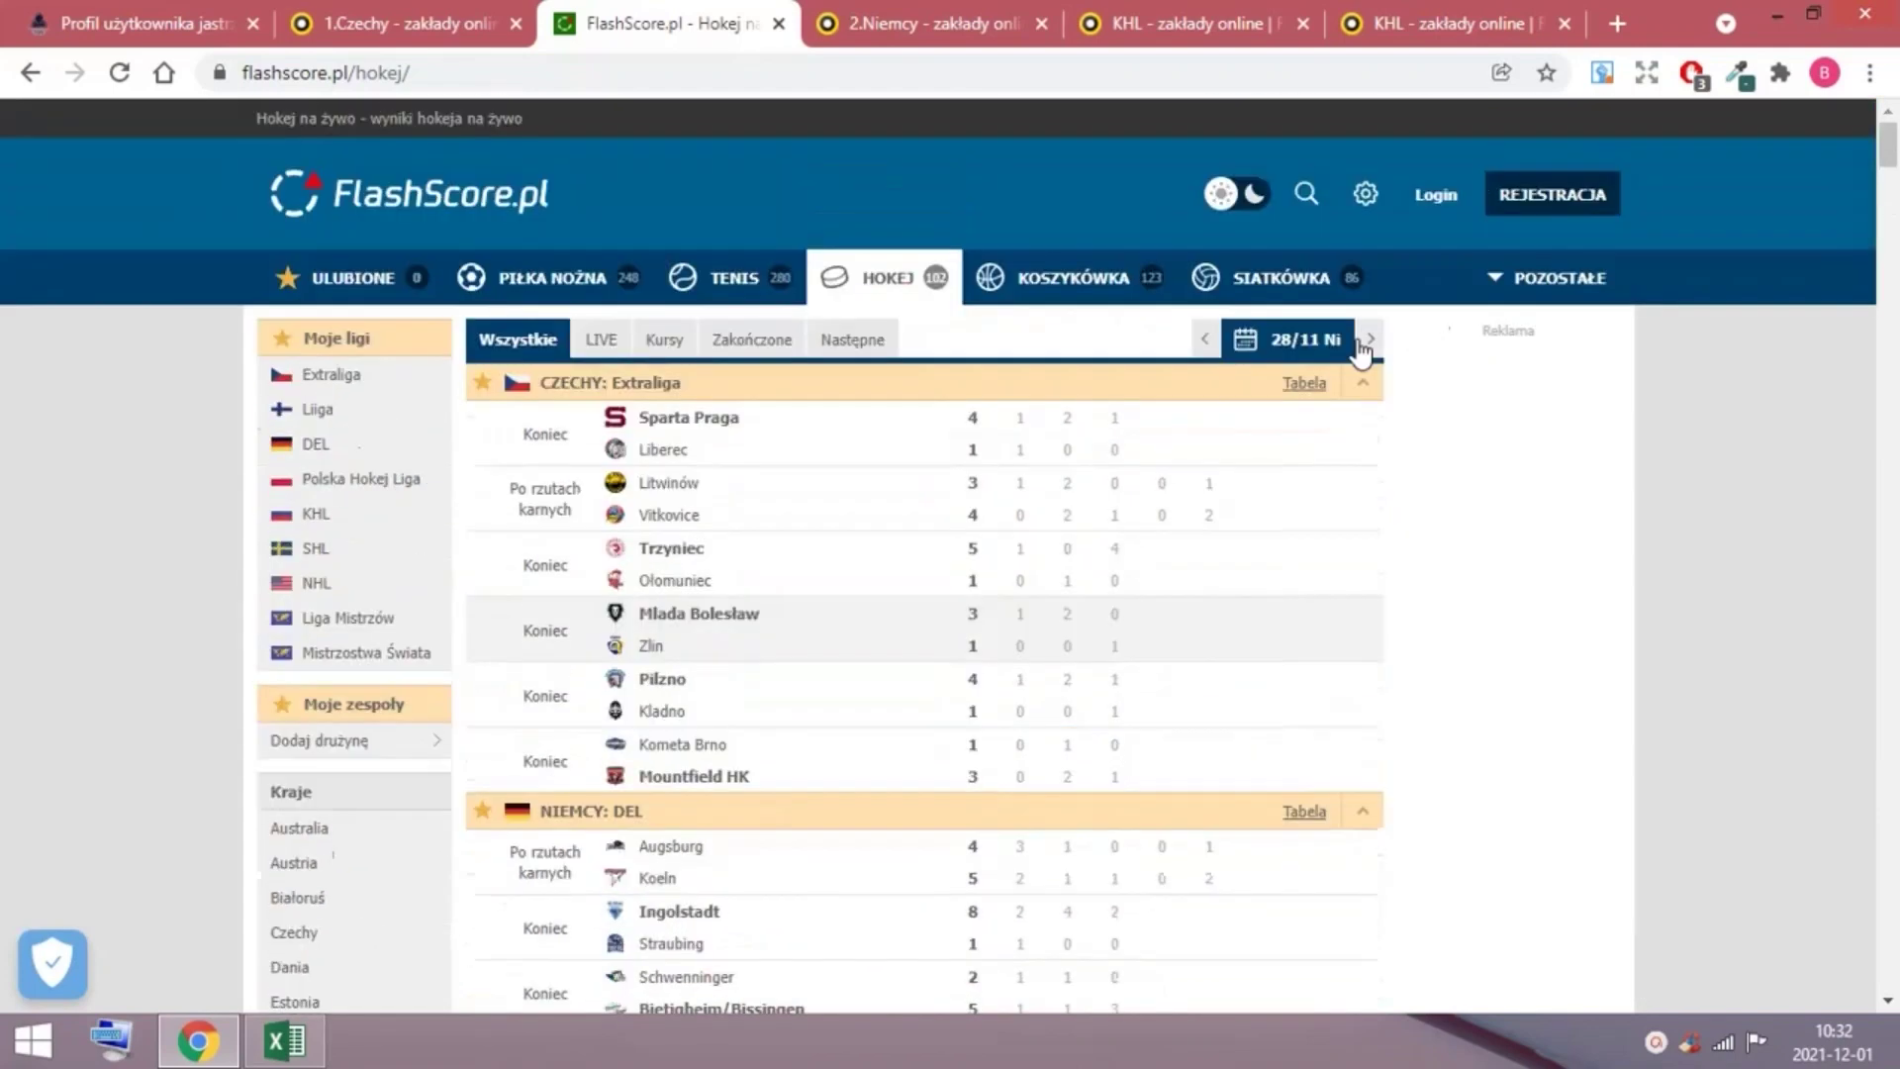
left_click(1259, 350)
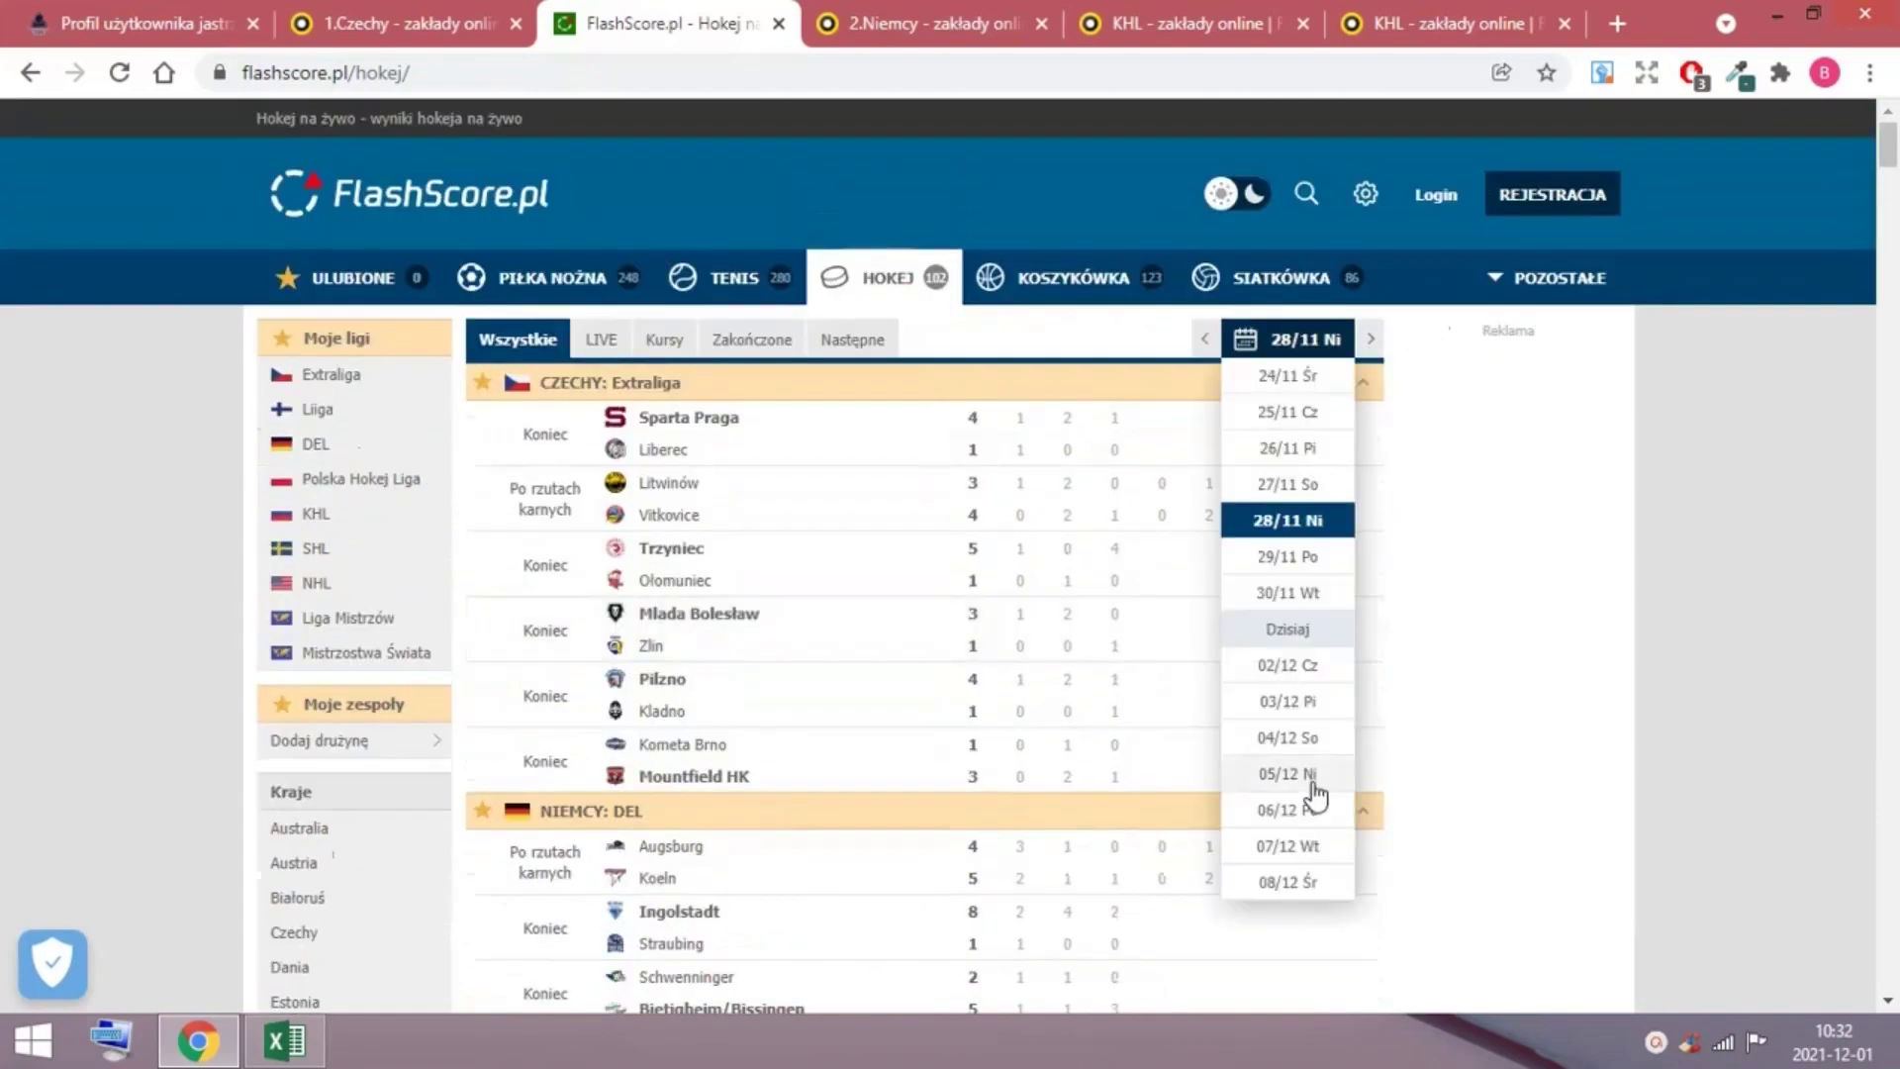
left_click(1289, 595)
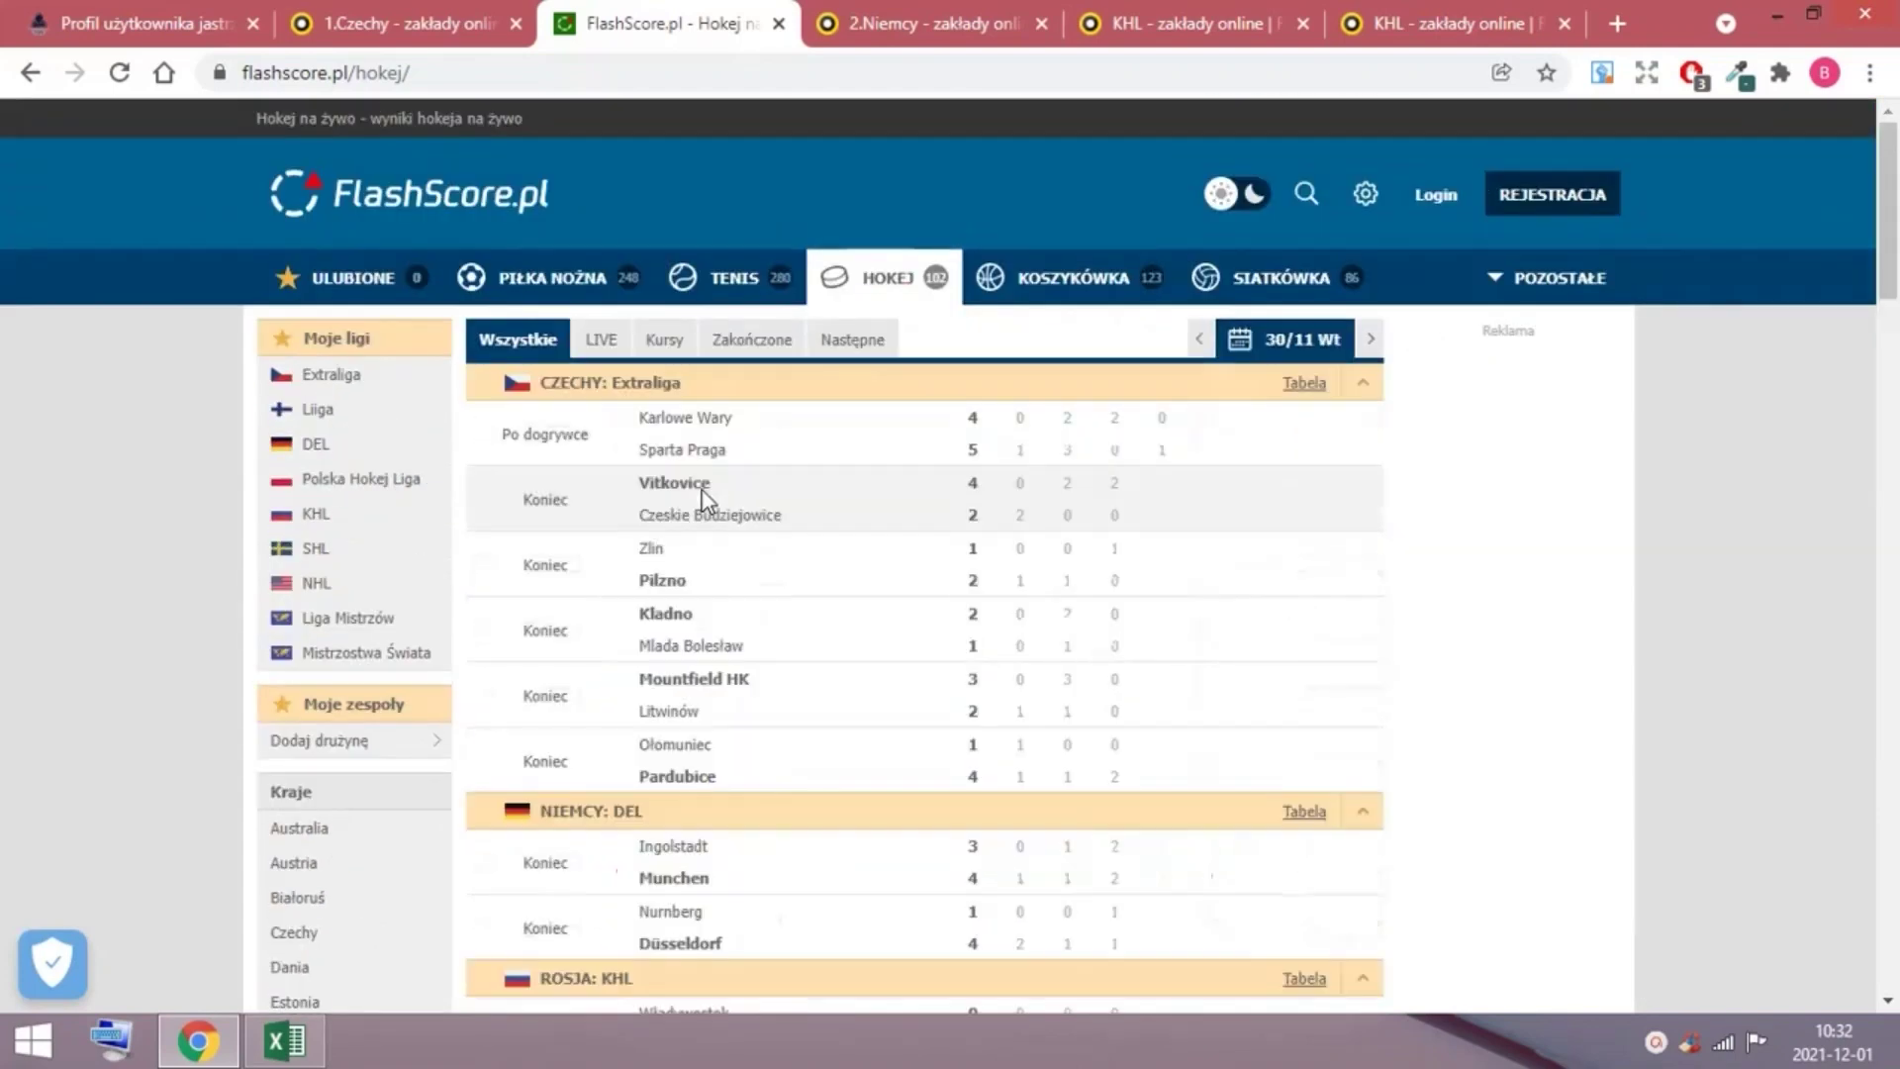
scroll(709, 494, "down", 1)
scroll(724, 490, "down", 2)
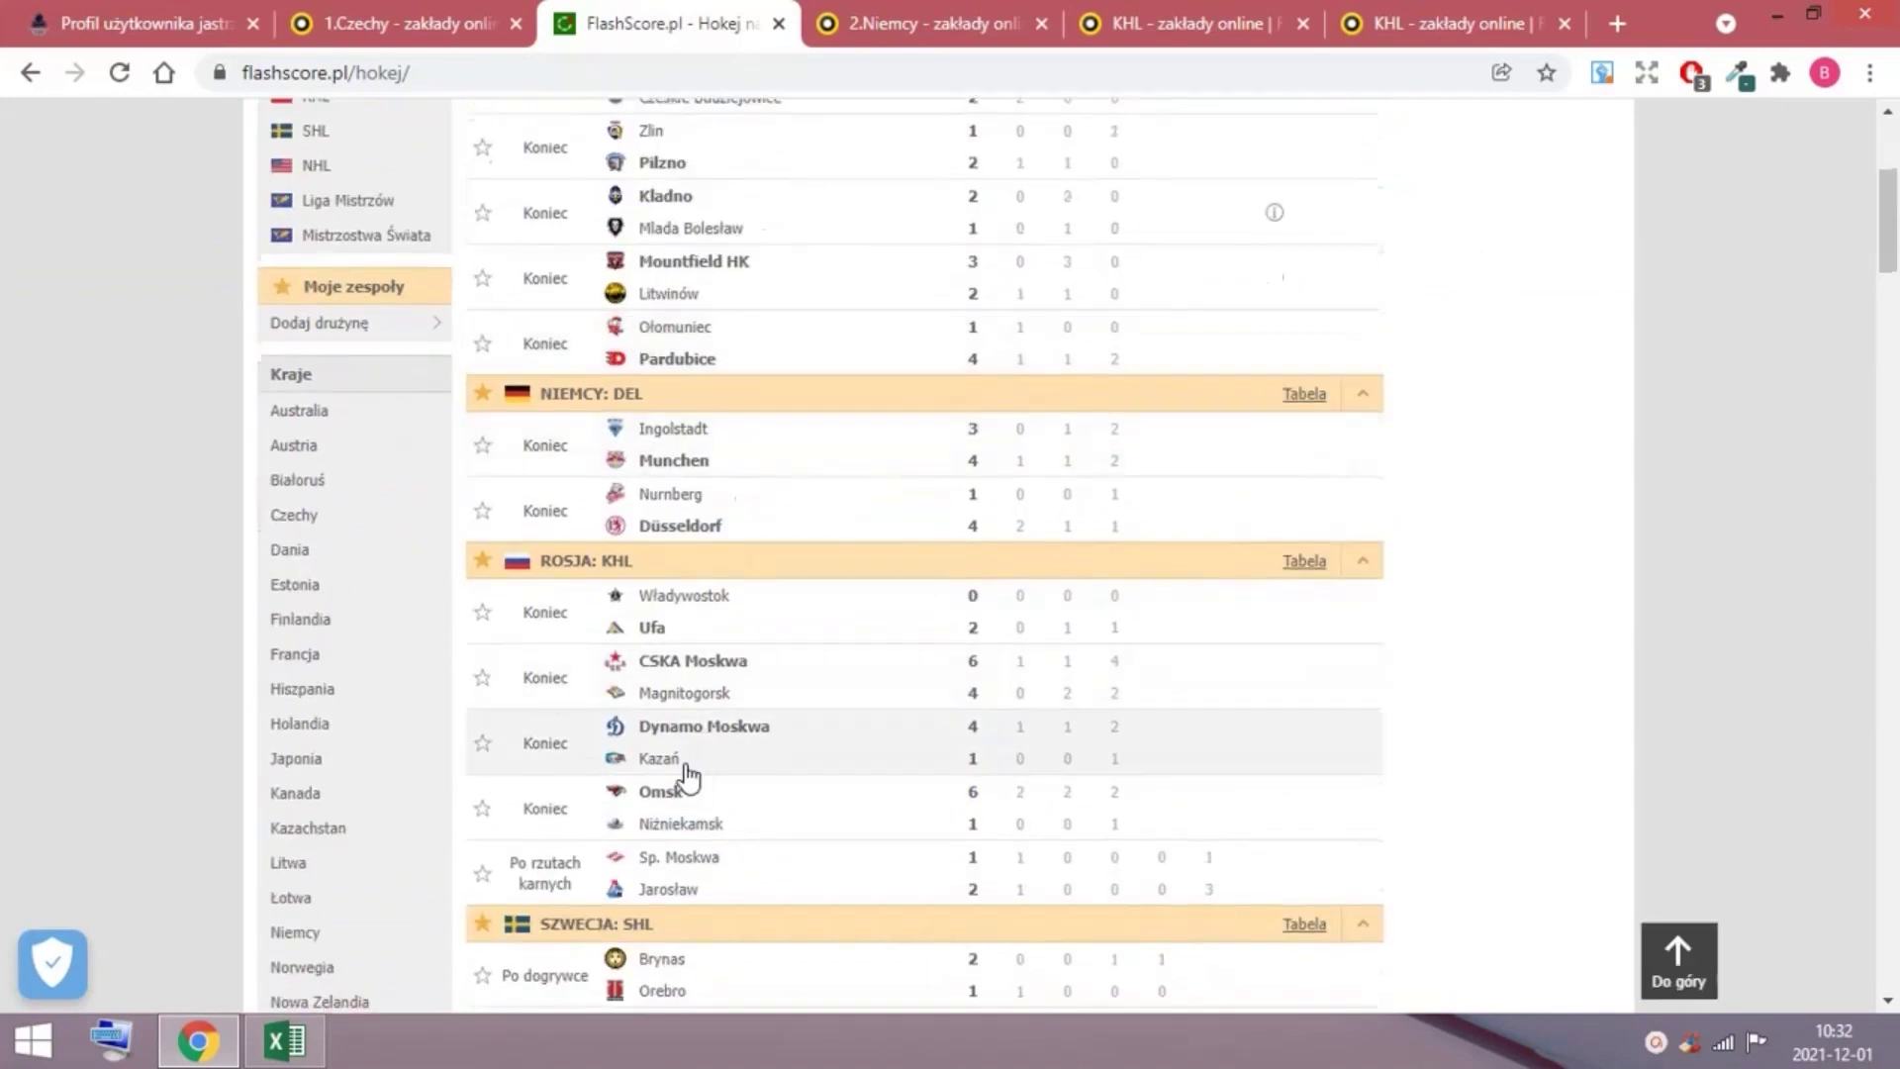
mouse_move(285, 1041)
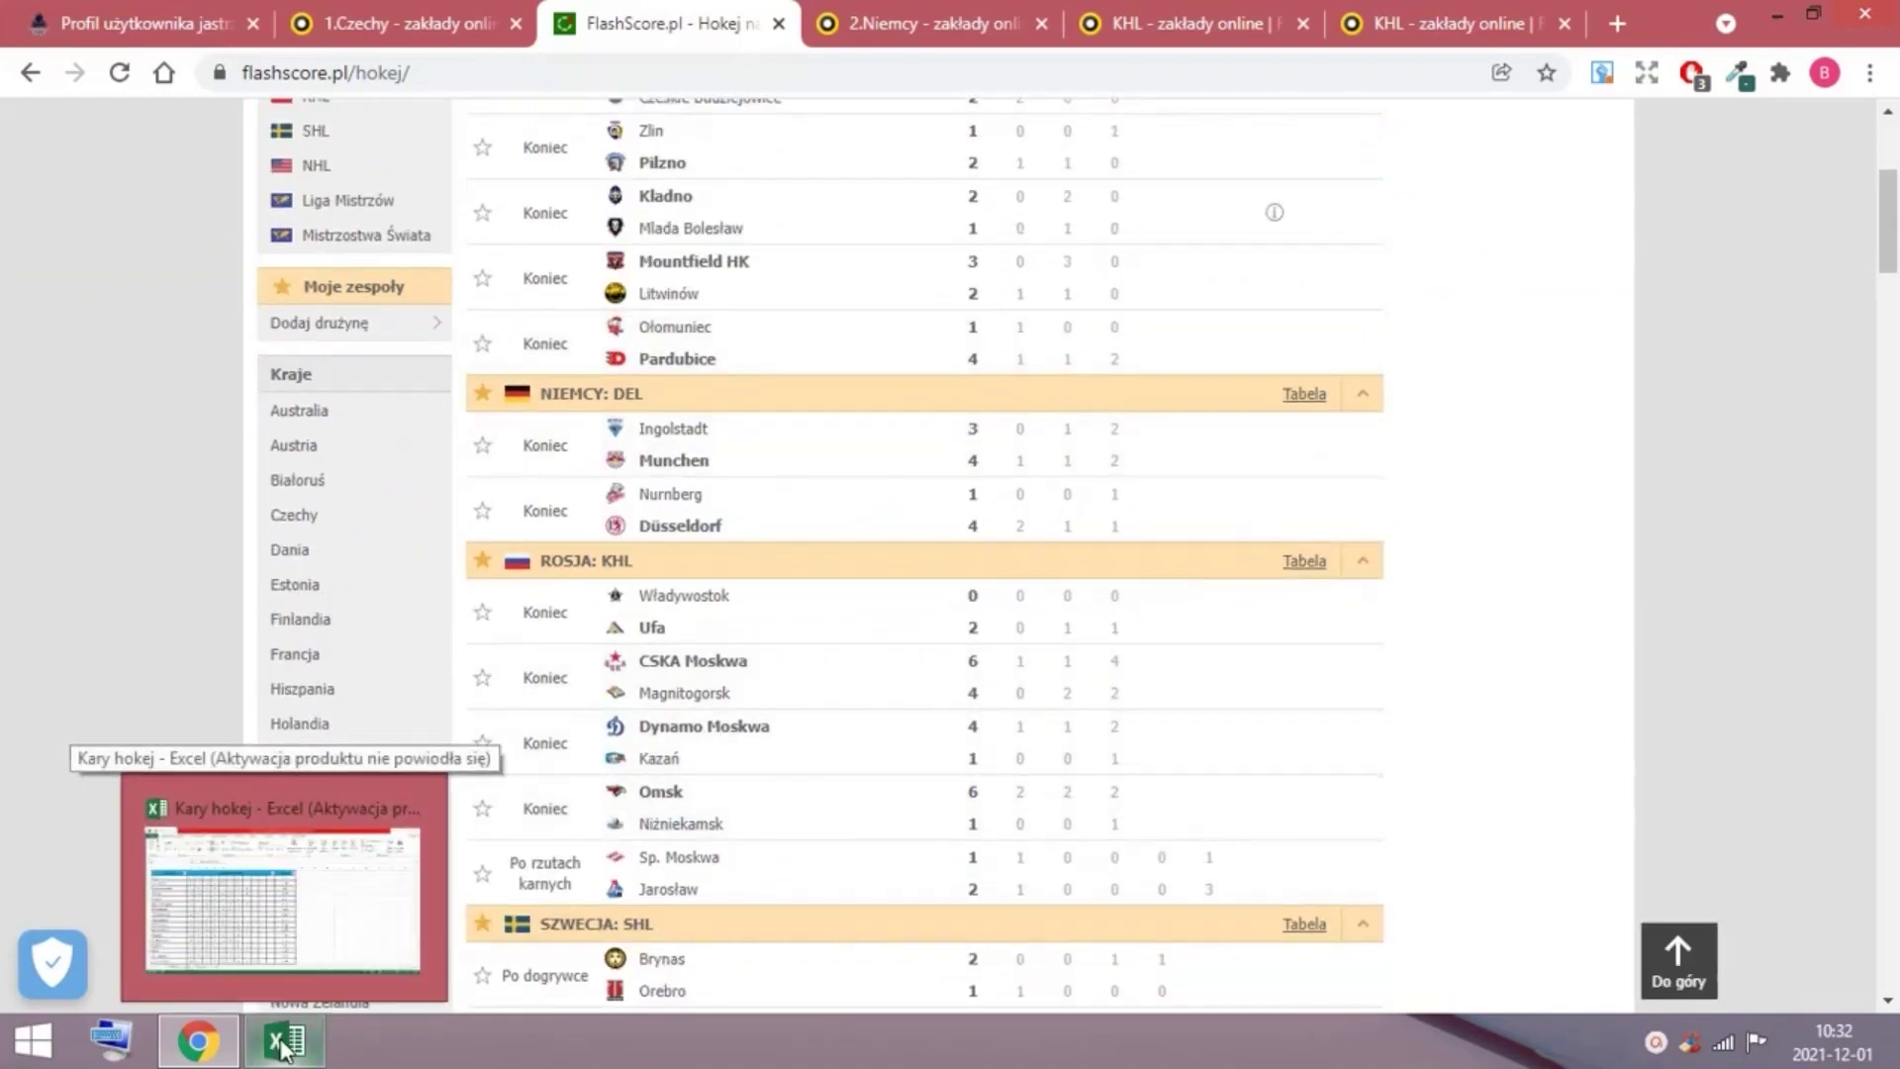
In Kary hokej, switch to the Schematy sheet and select the over 7,5–9,5 odds columns.
left_click(280, 1043)
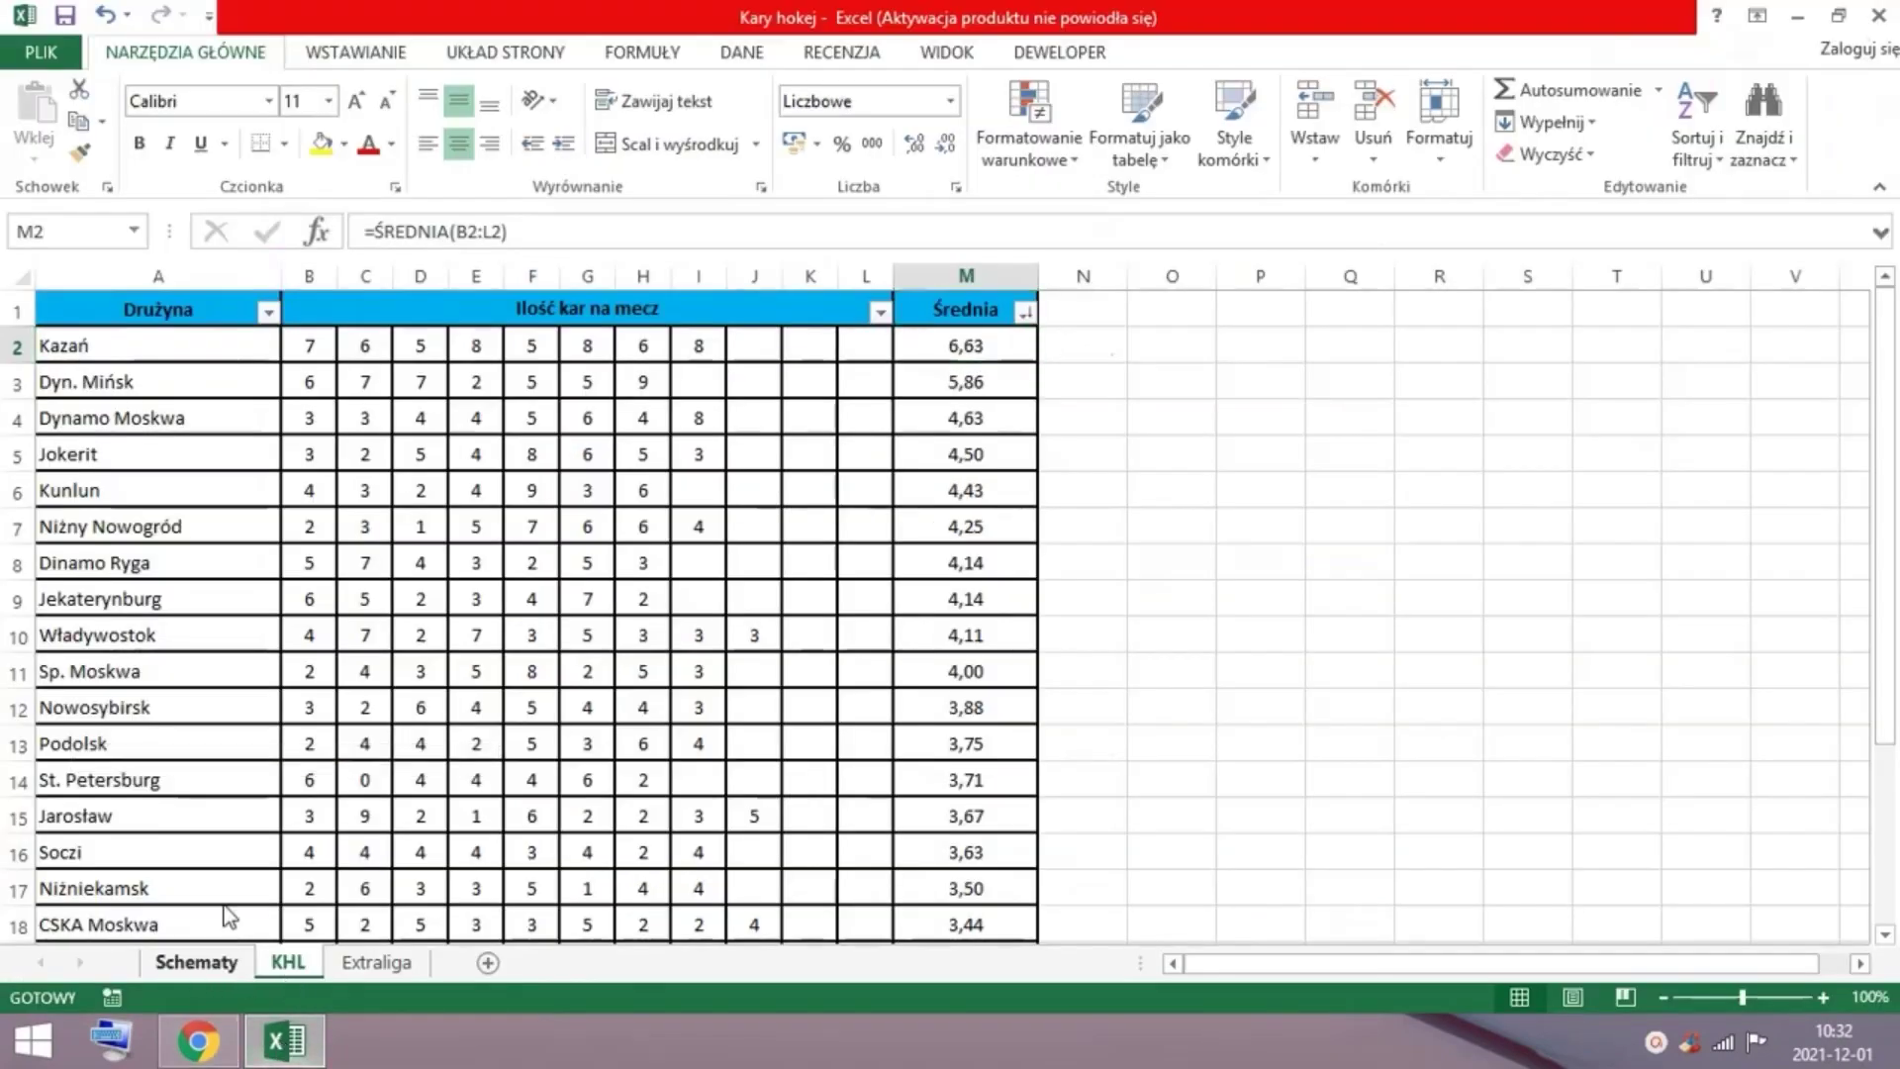
key("ctrl+Page_Up")
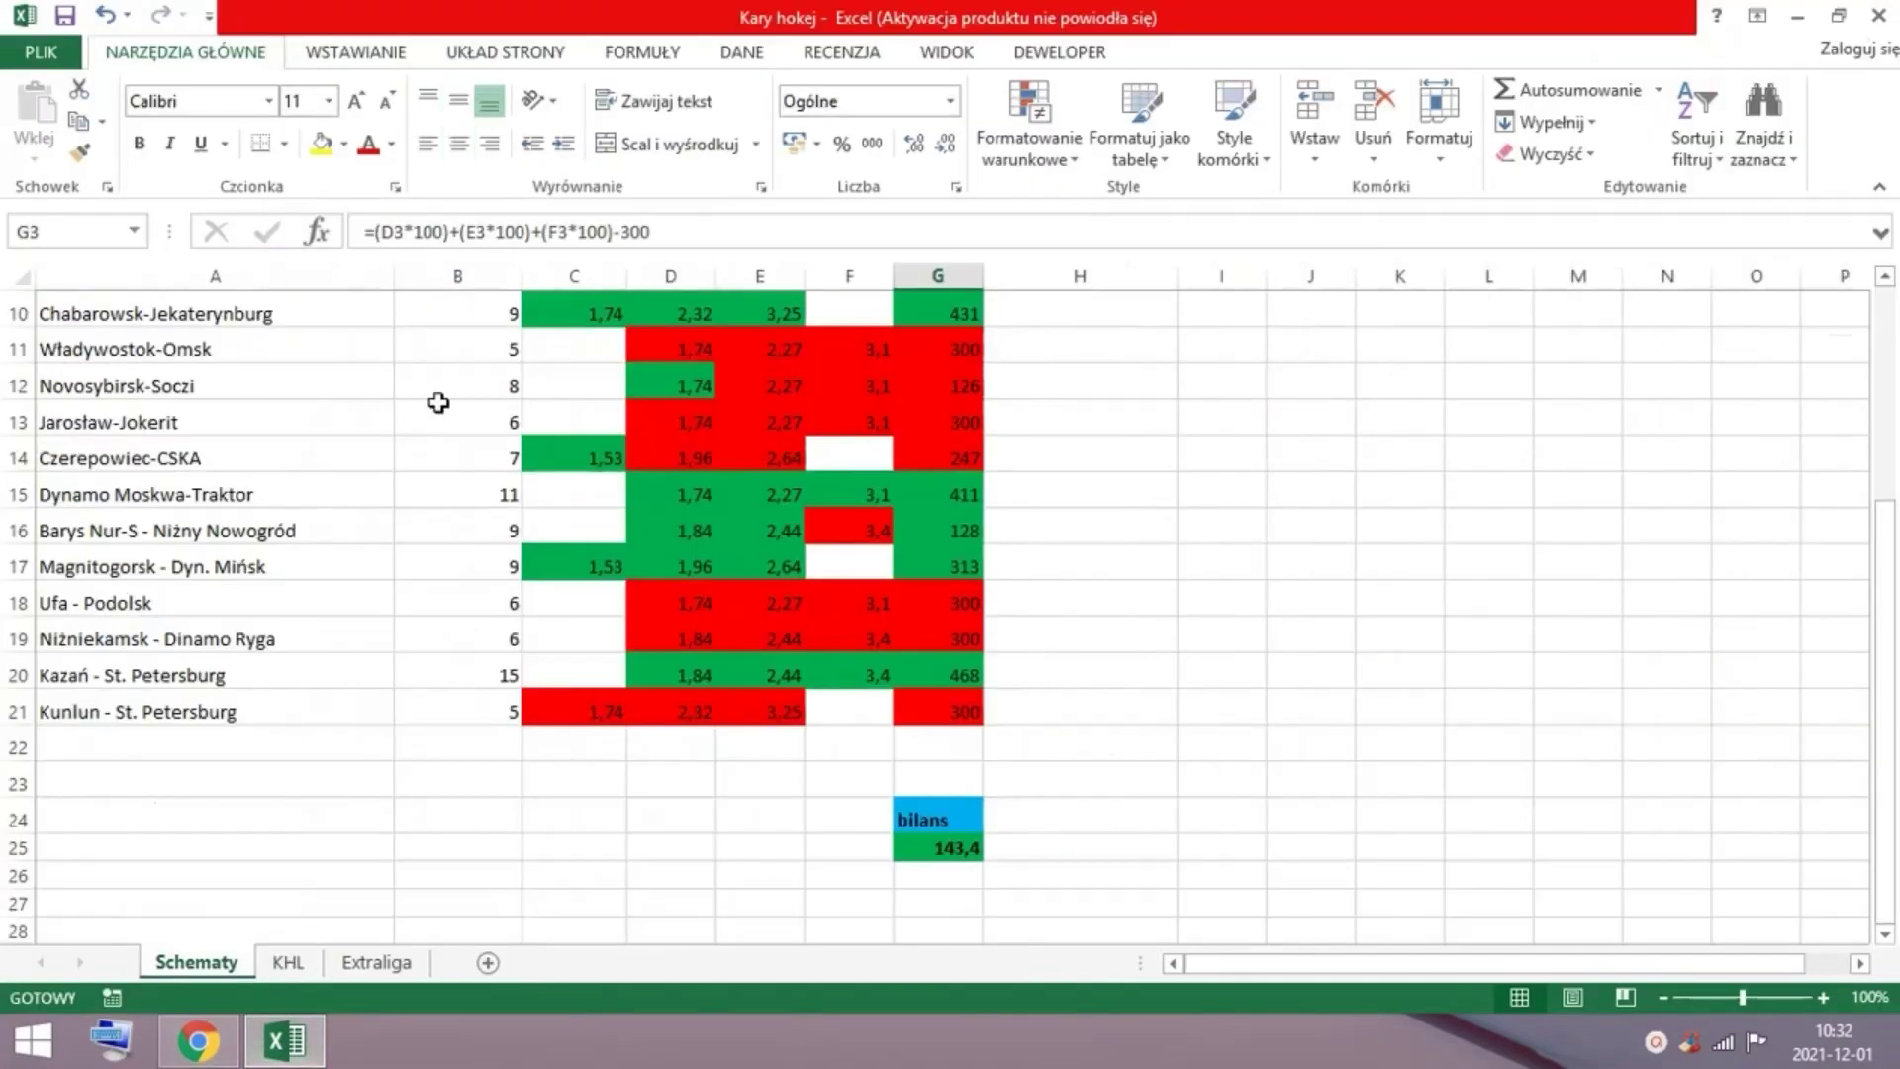
scroll(542, 424, "up", 1)
scroll(446, 402, "up", 2)
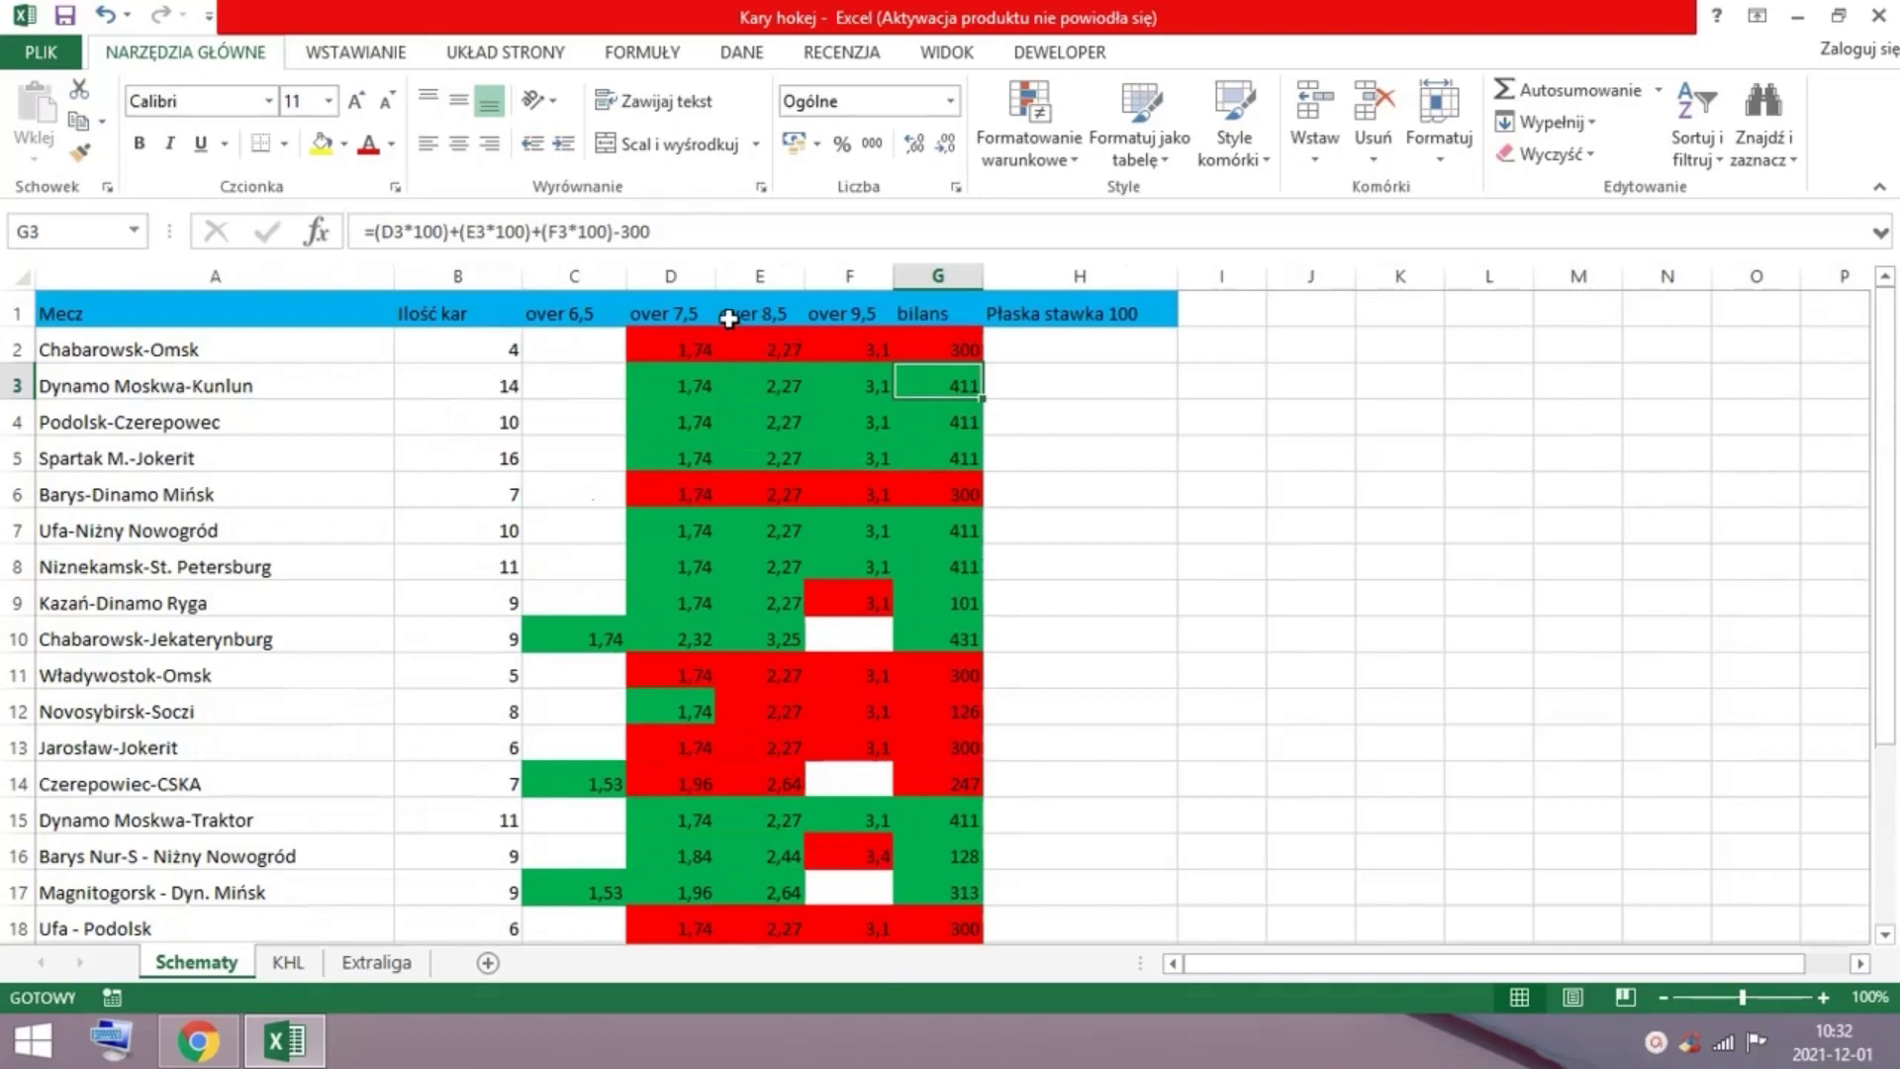
left_click(678, 317)
left_click(692, 379)
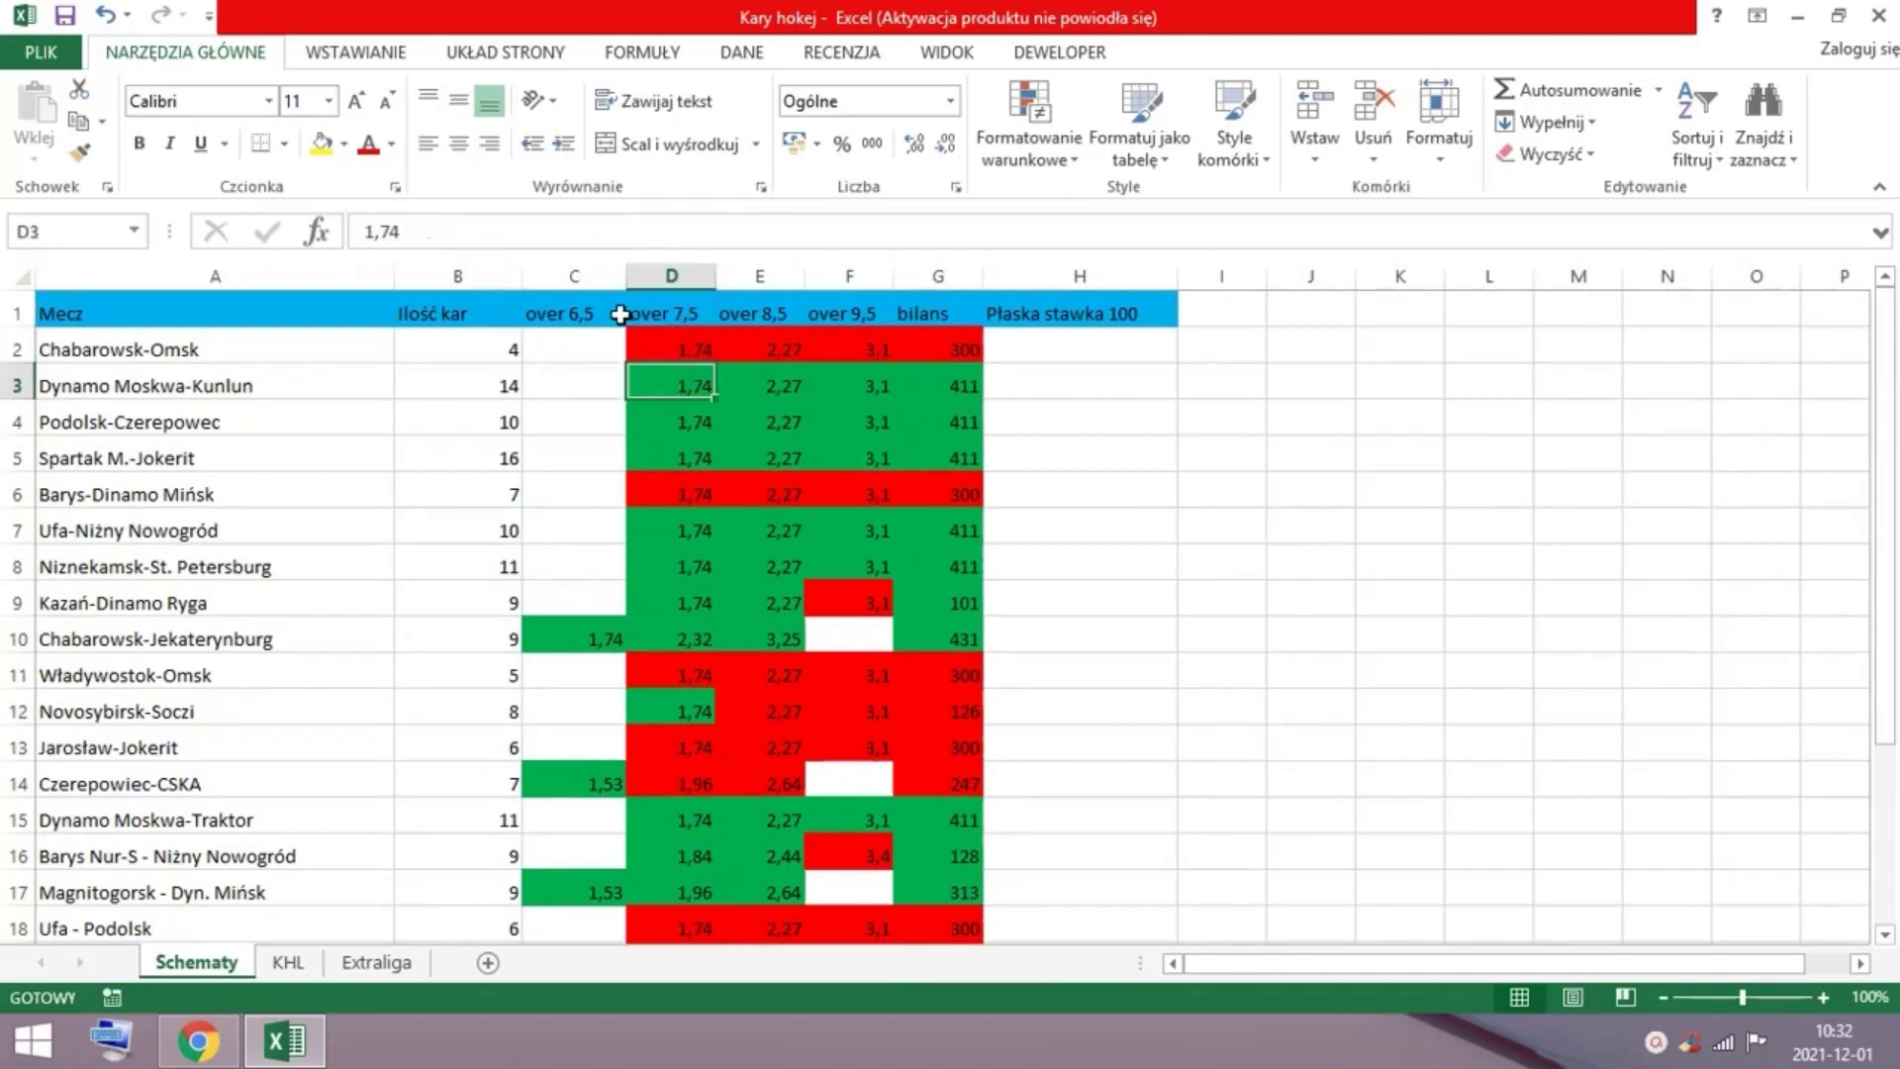
left_click_drag(621, 316, 794, 357)
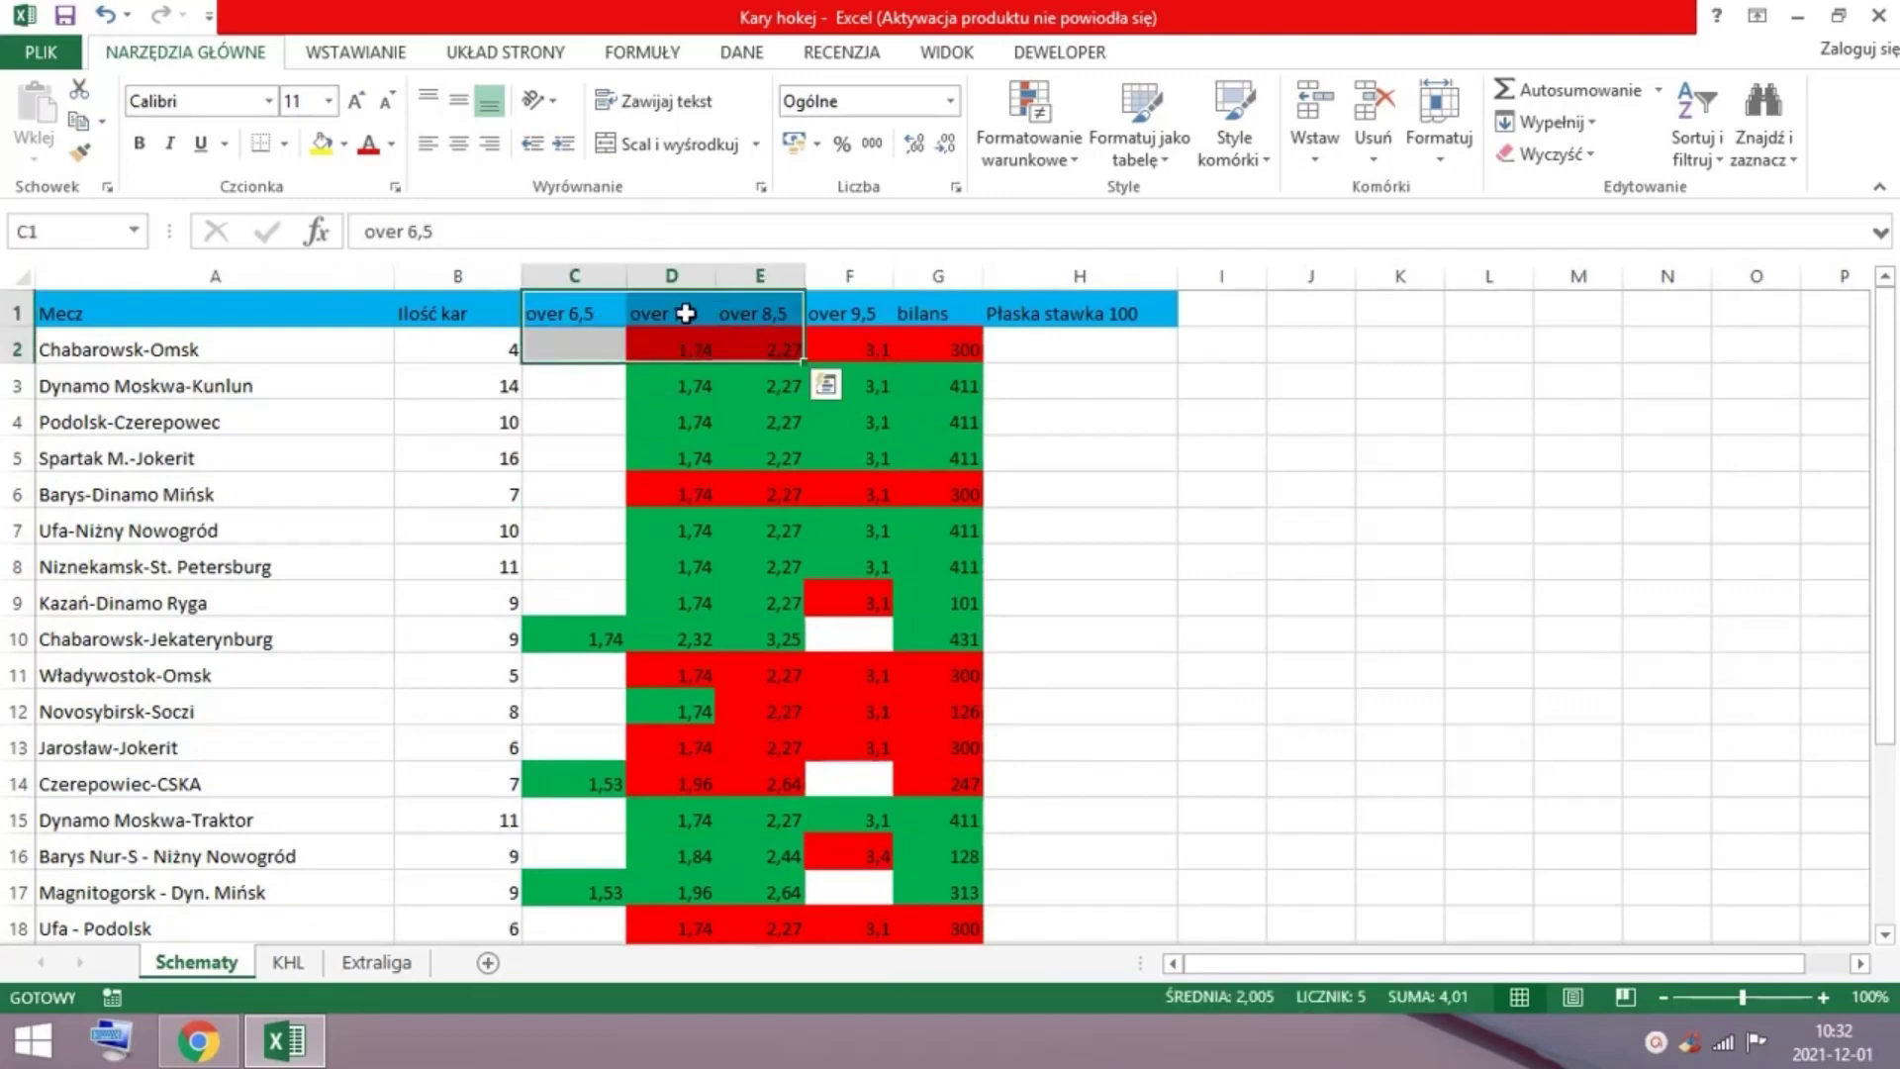
mouse_move(687, 313)
left_mouse_down()
mouse_move(857, 357)
mouse_move(837, 655)
mouse_move(754, 667)
left_mouse_up()
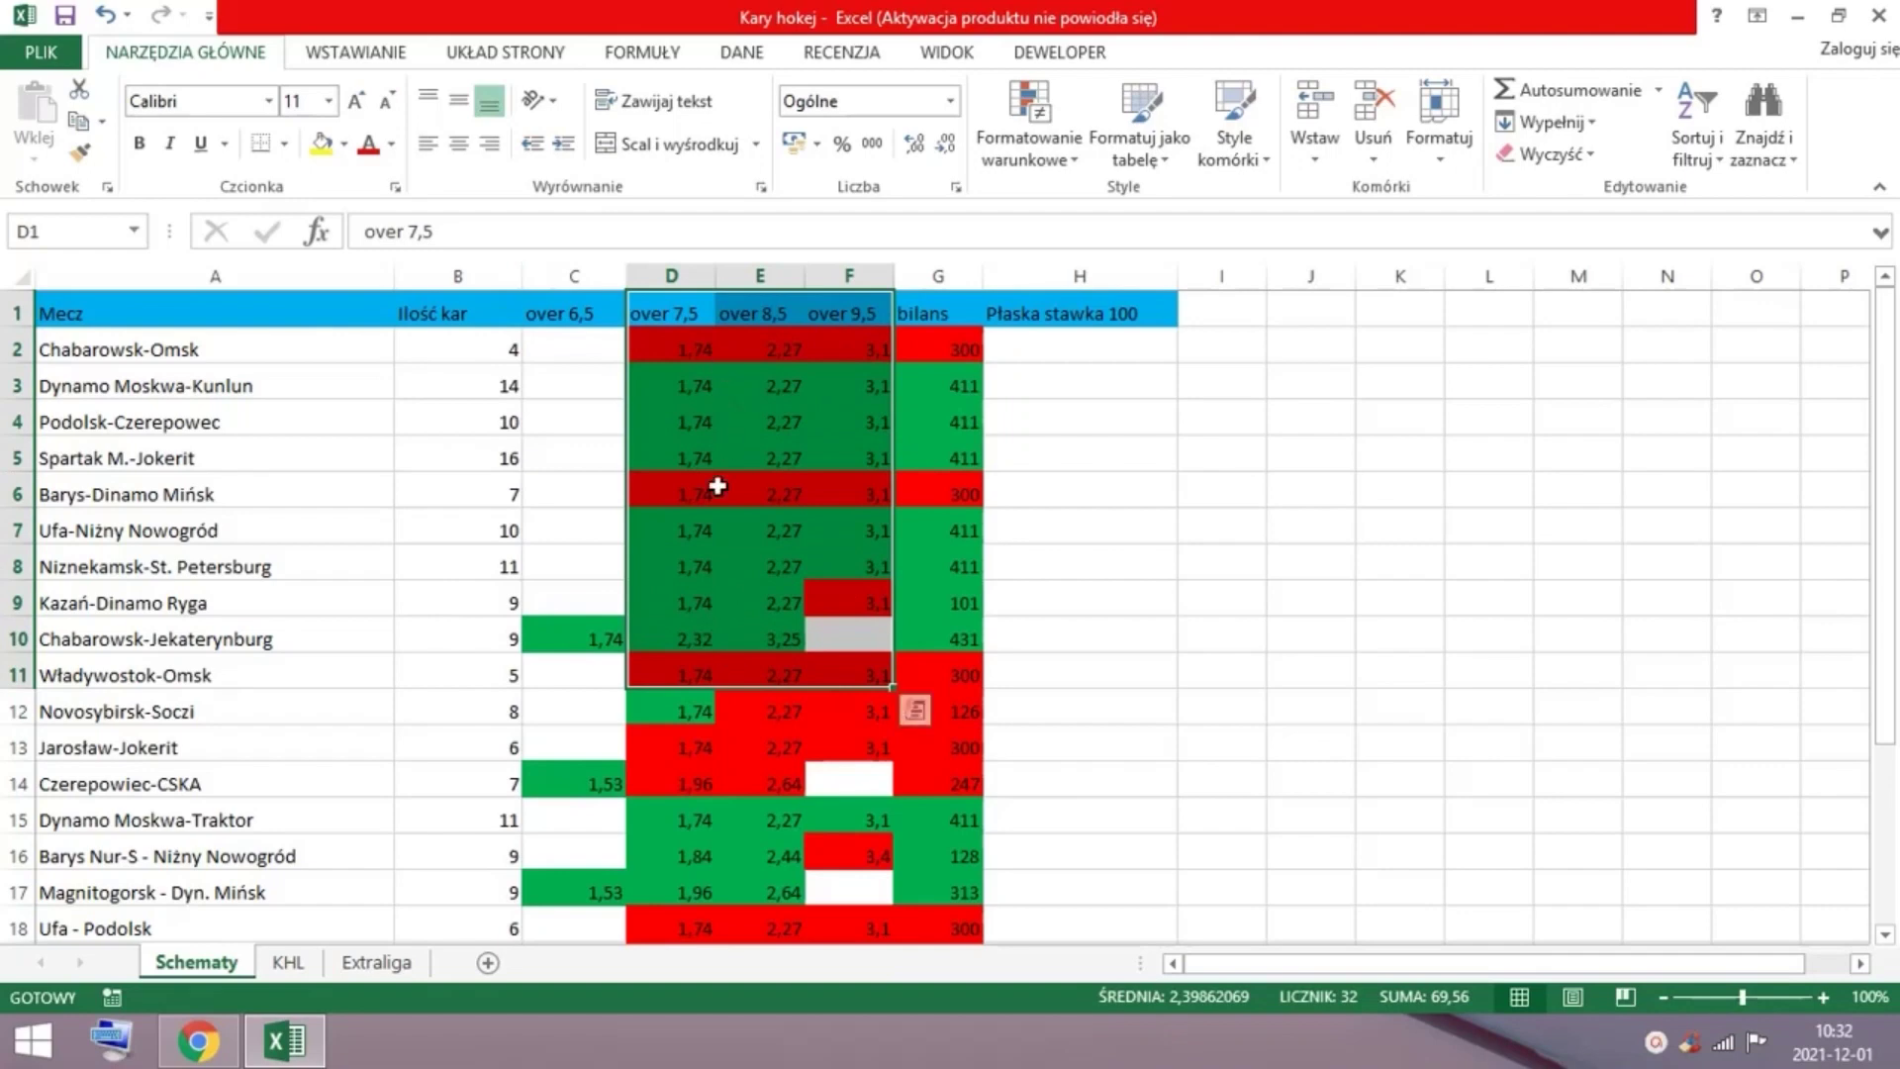
View the Dynamo Moskwa–Kazań statistics in FlashScore, then go back to the Kary hokej workbook.
left_click(288, 962)
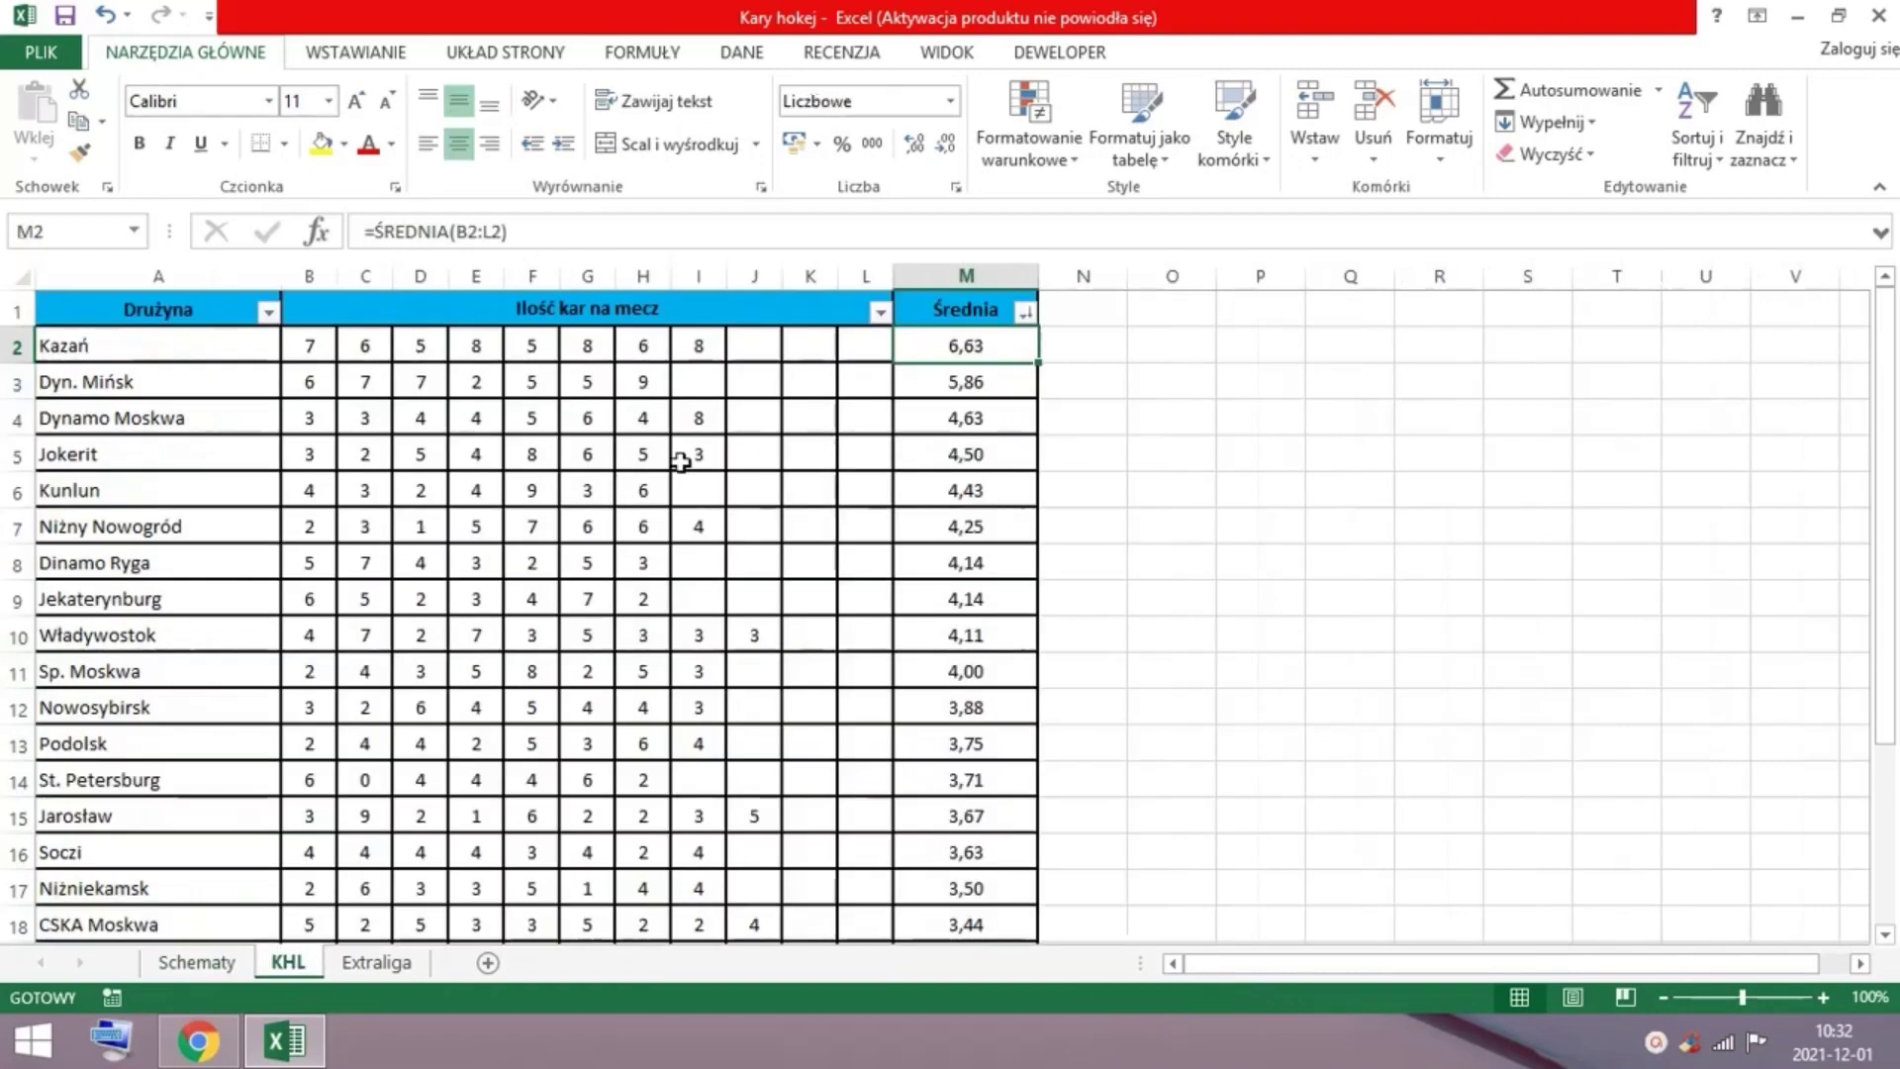
left_click(199, 1041)
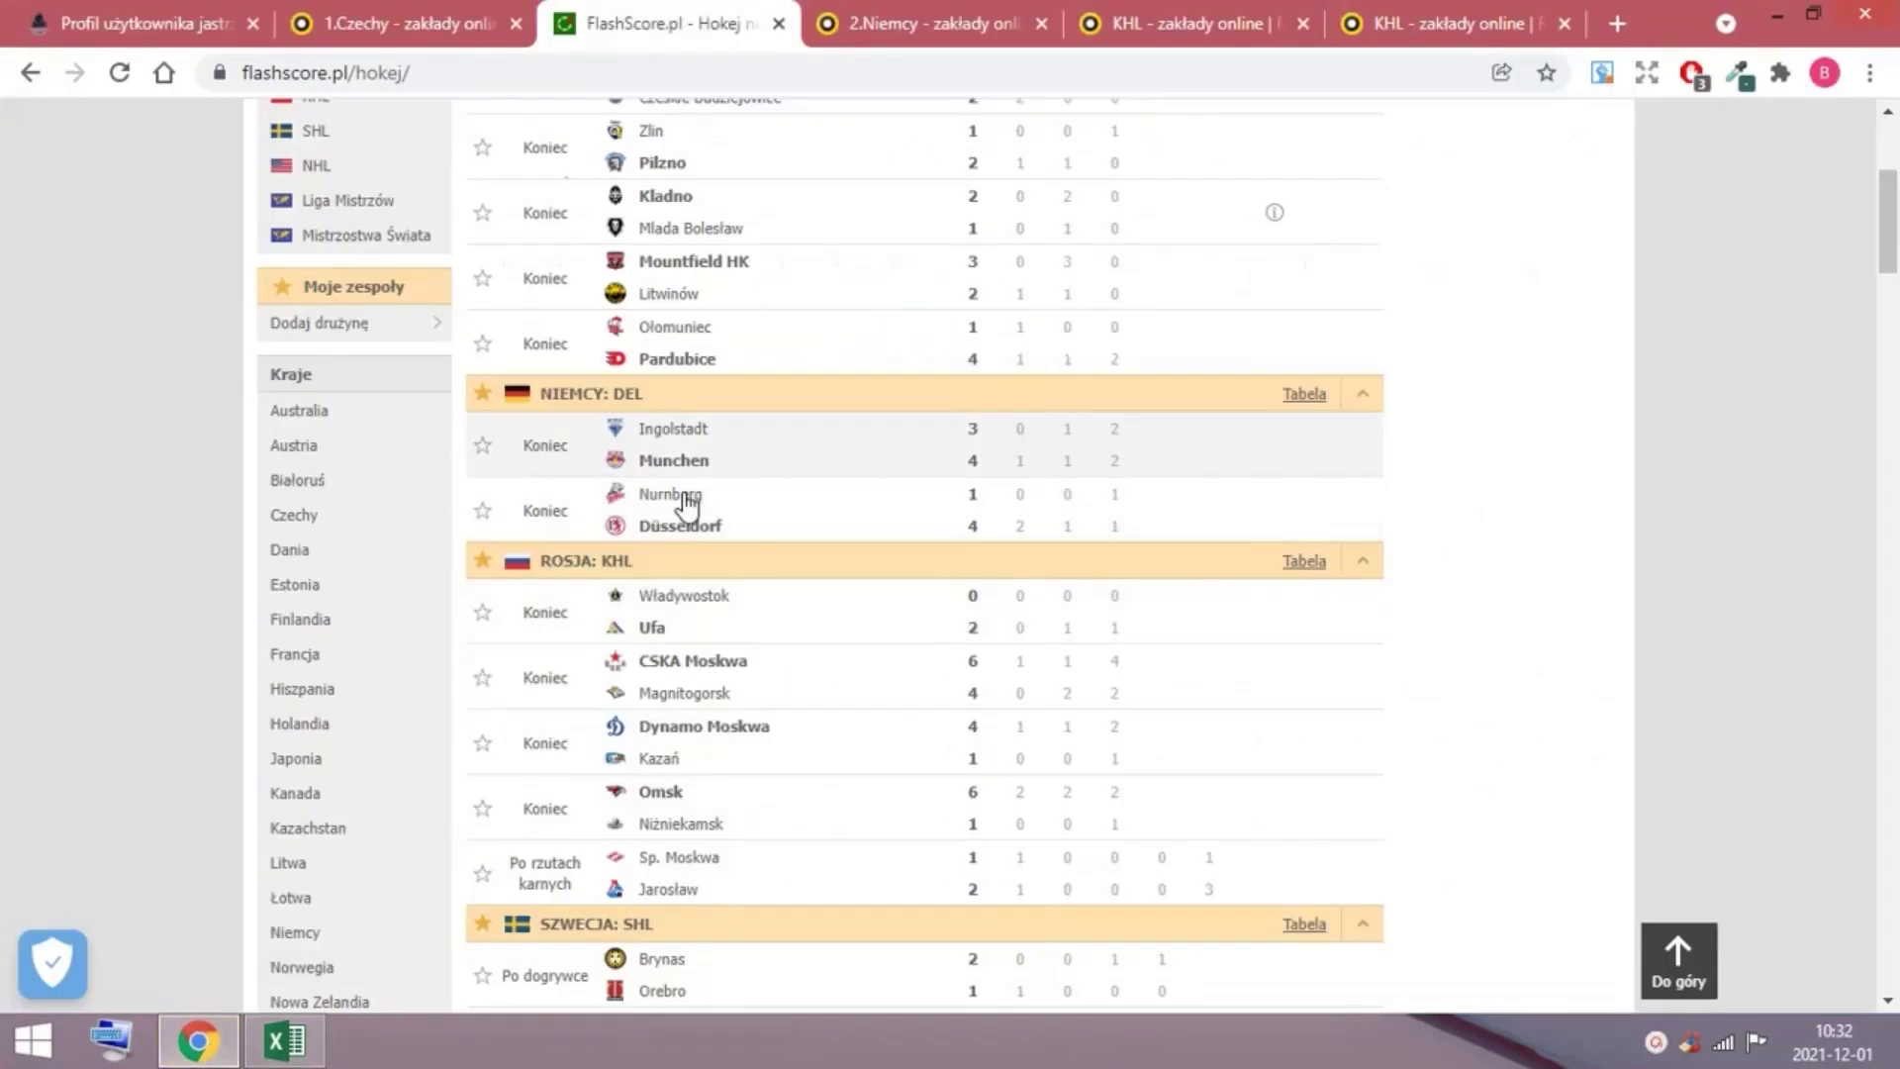
left_click(742, 757)
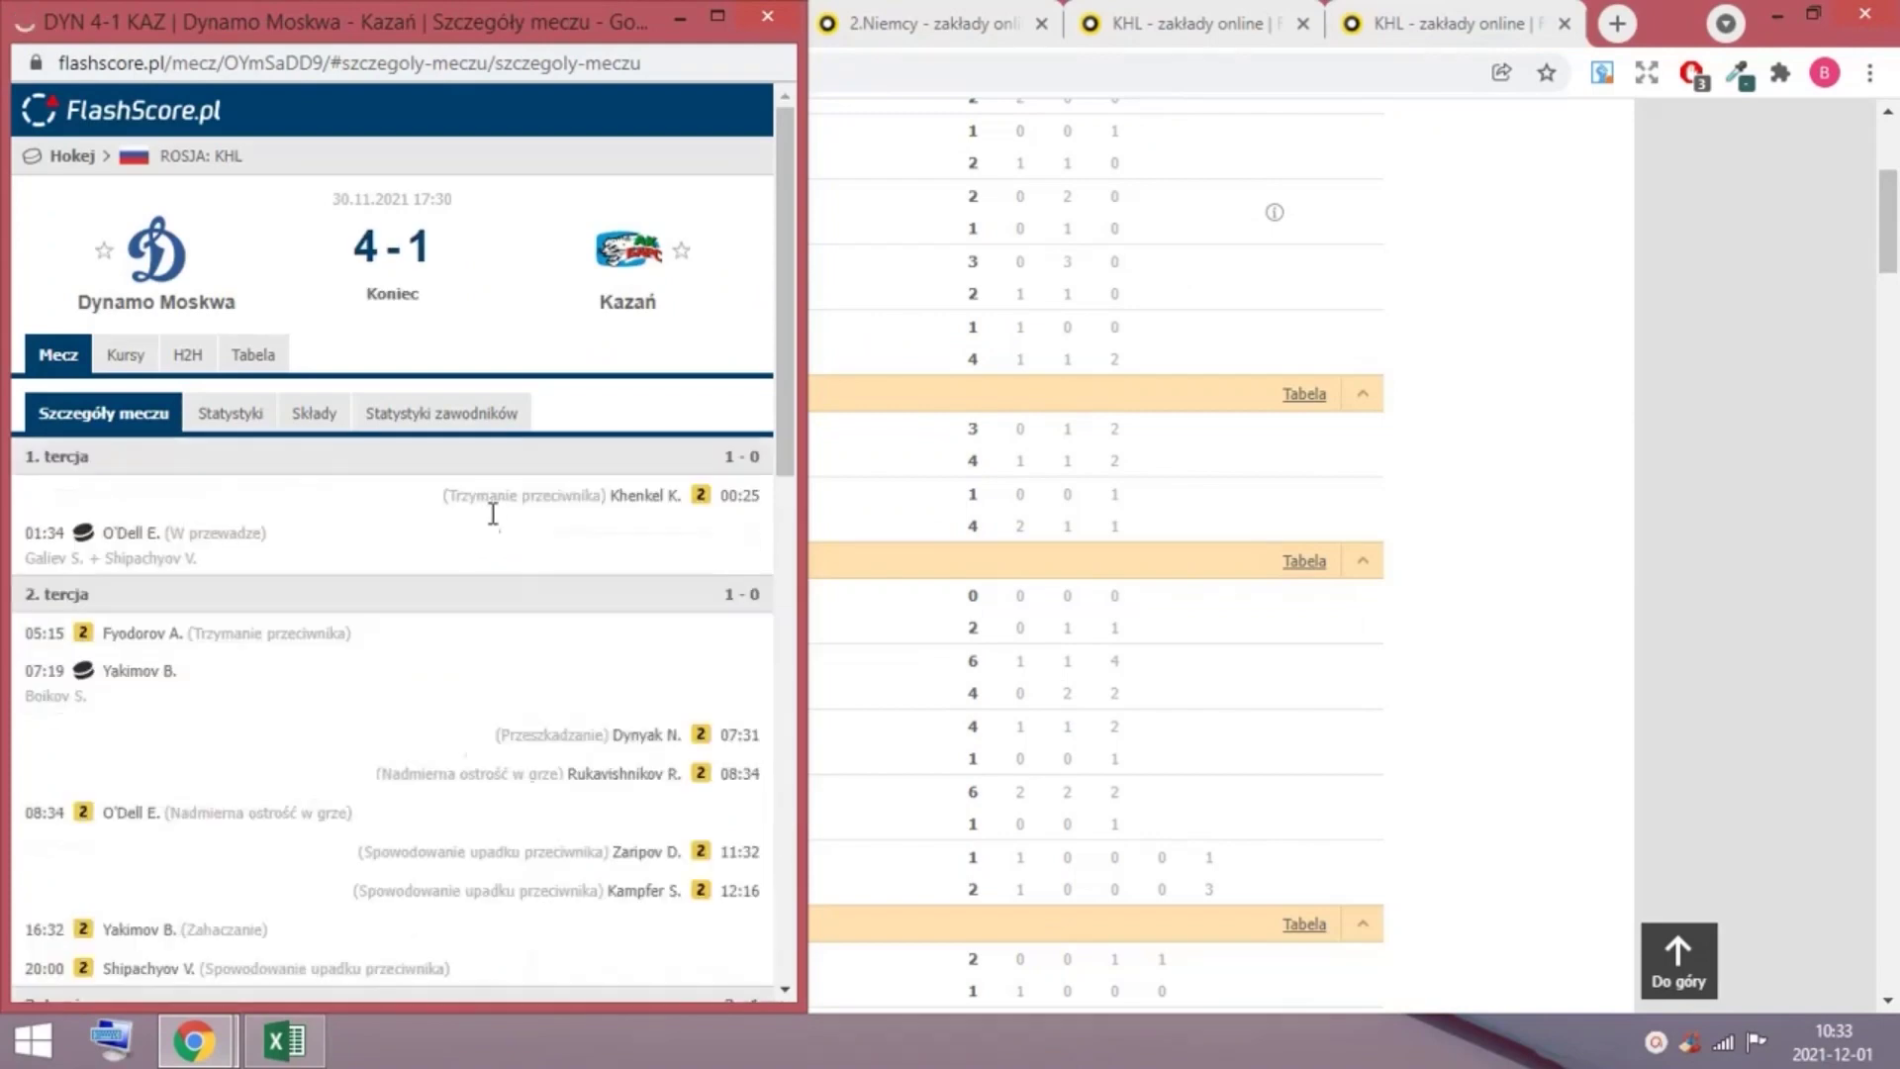
scroll(488, 527, "down", 4)
scroll(466, 496, "down", 3)
scroll(367, 526, "up", 3)
scroll(349, 522, "up", 4)
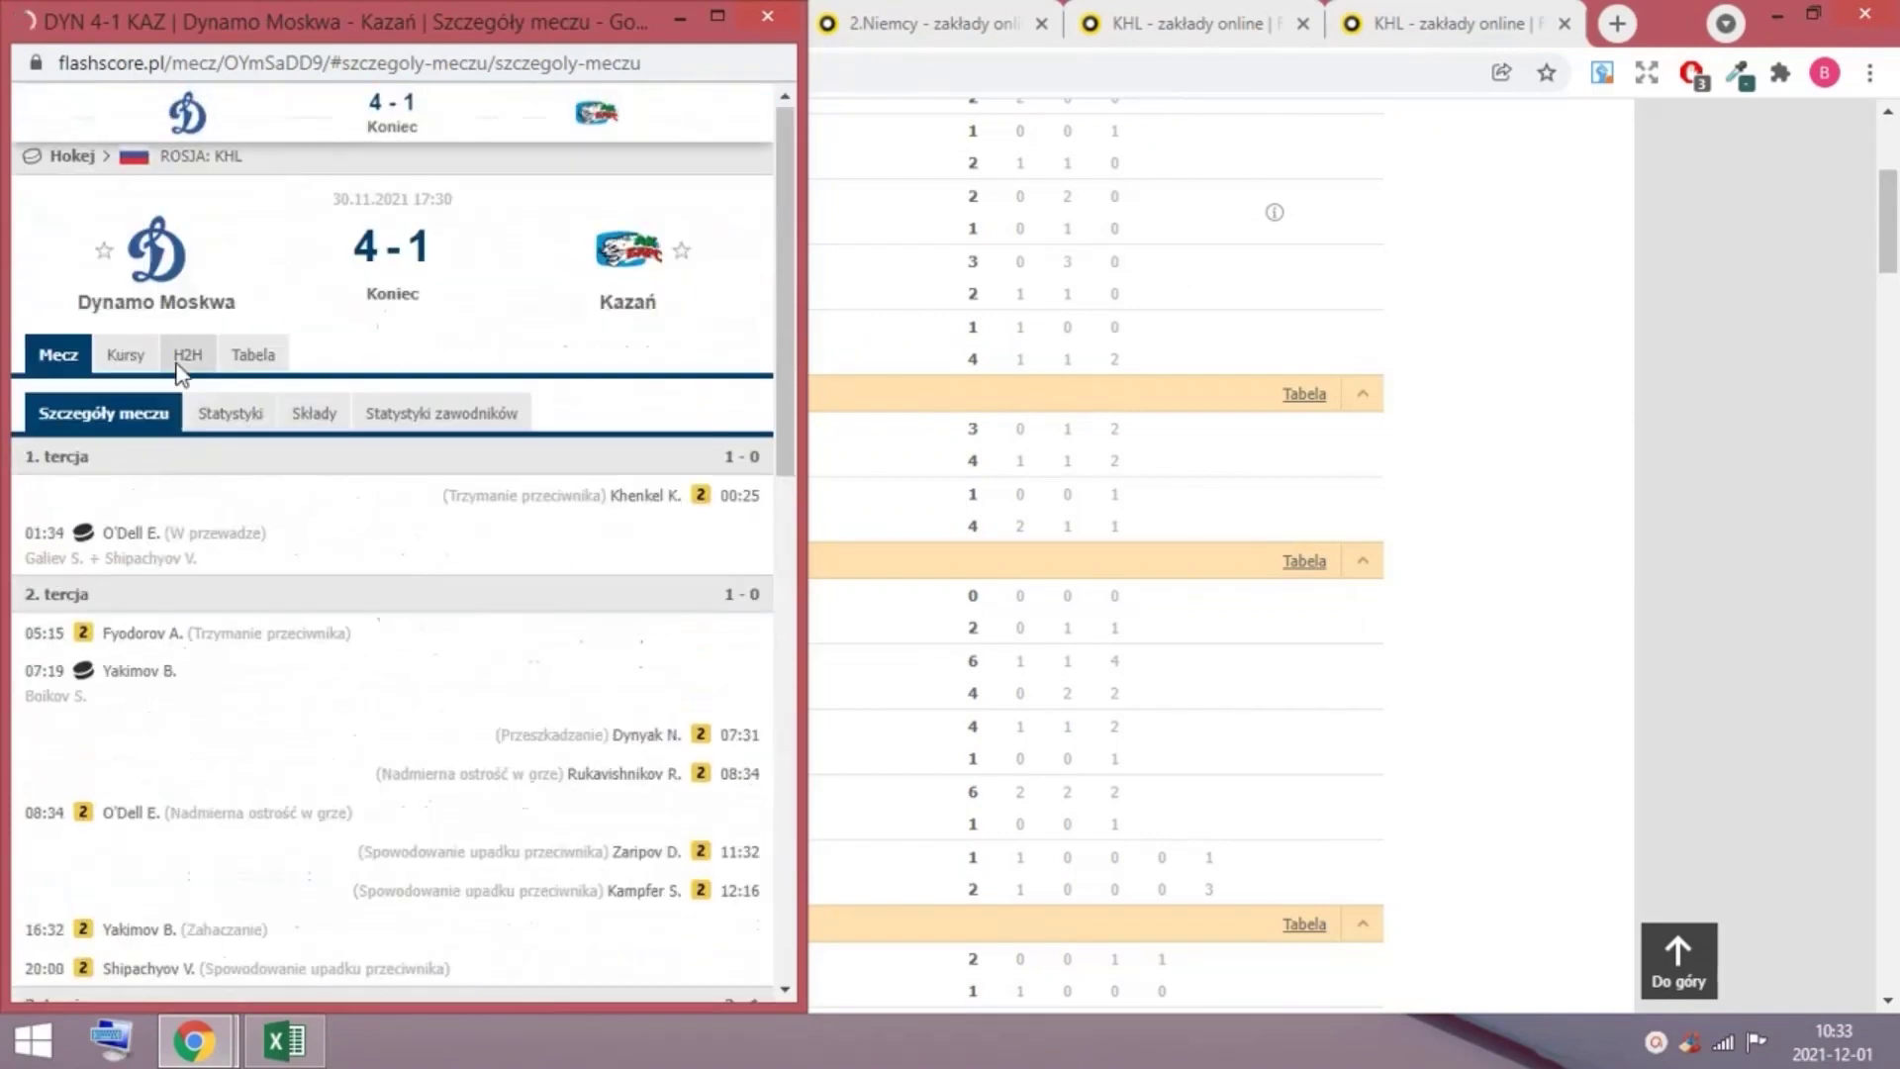
left_click(219, 412)
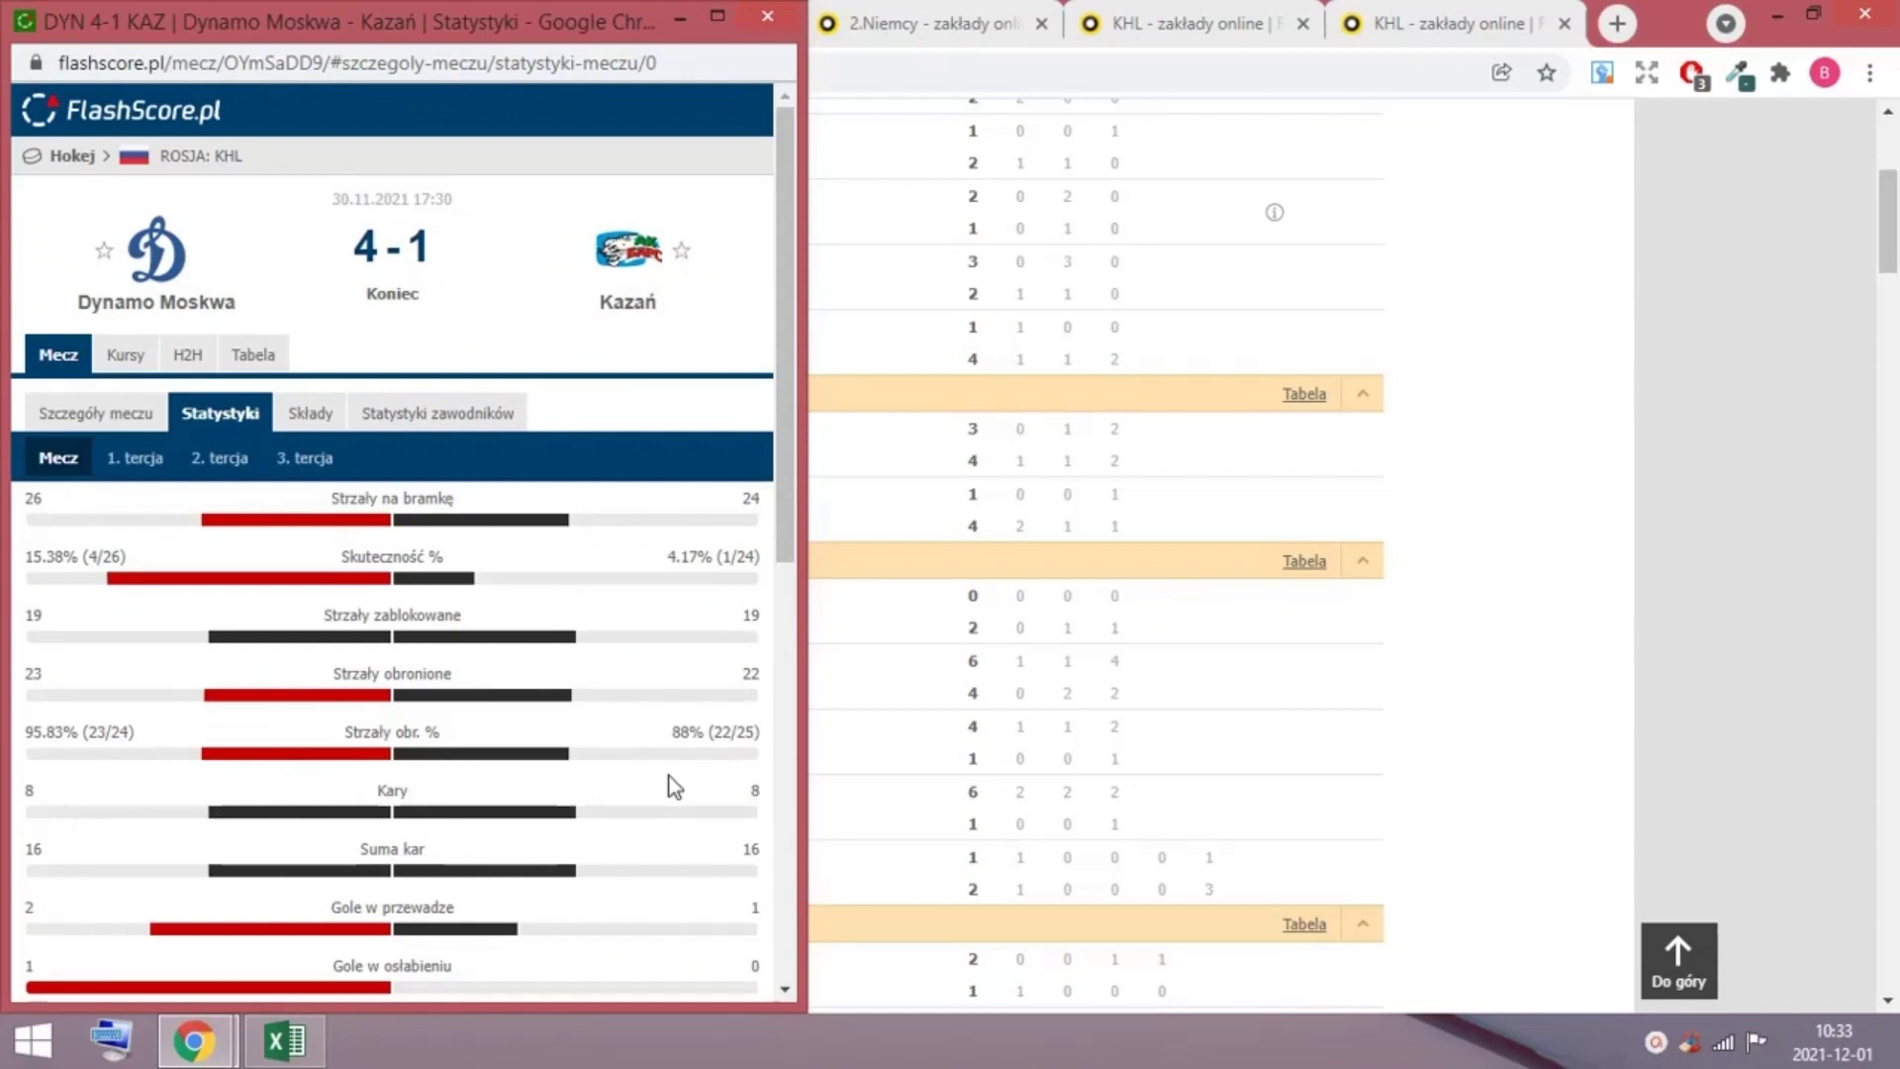
left_click(766, 17)
left_click(286, 1039)
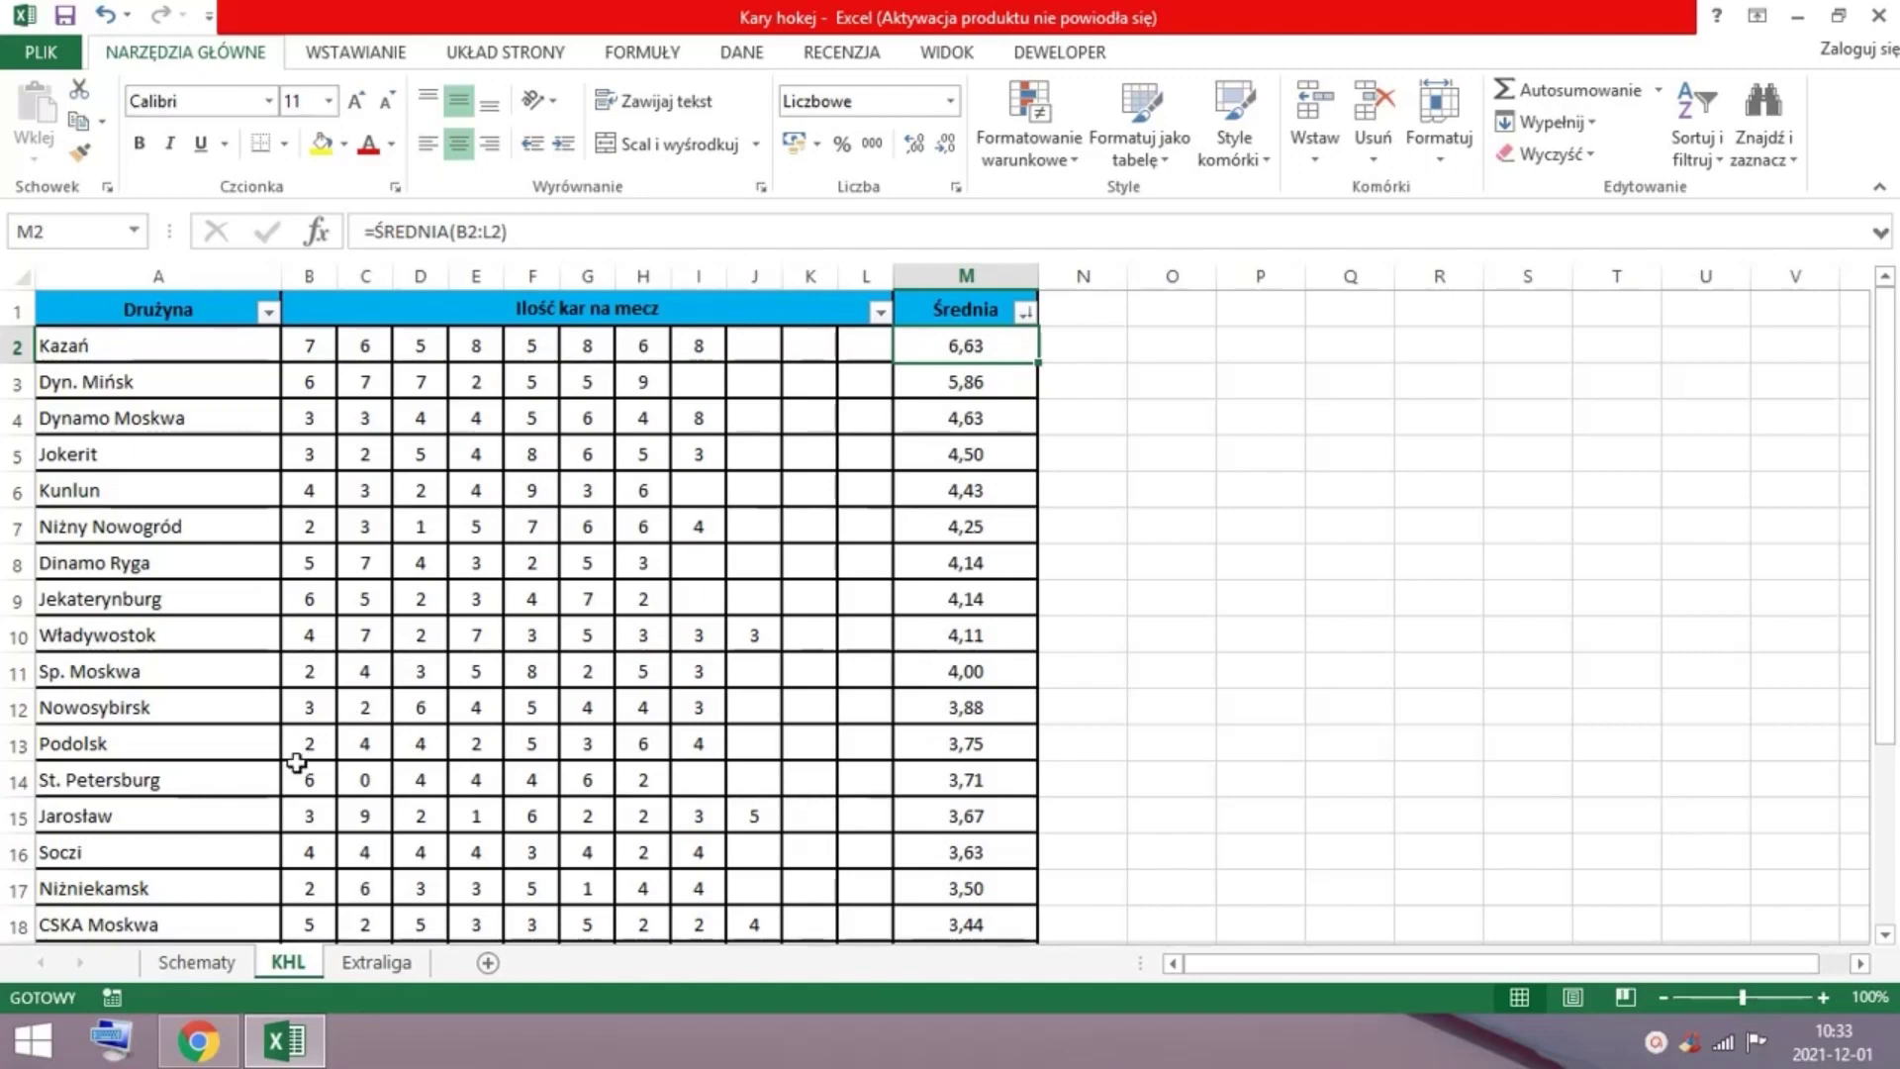
mouse_move(192, 1040)
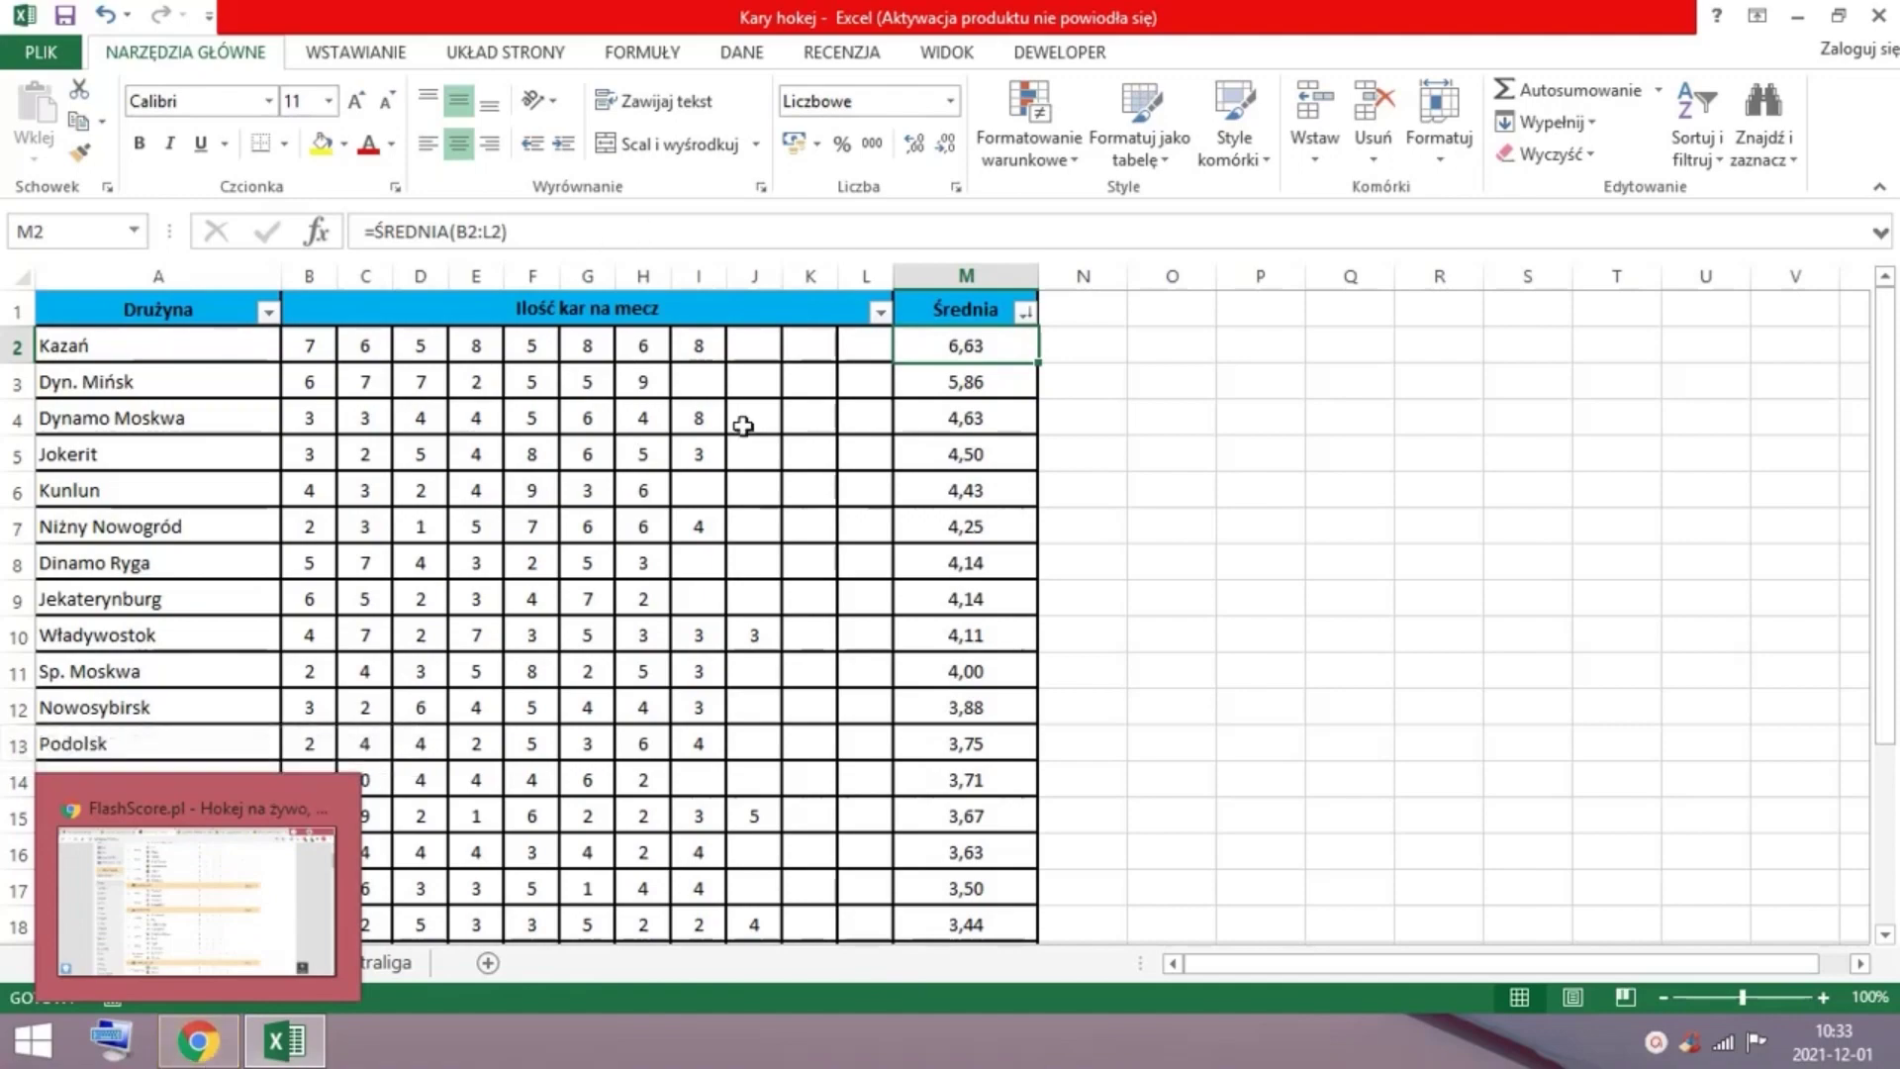
Check the latest penalty counts for Dynamo Moskwa and Jokerit in cells I4 and I5.
left_click(714, 420)
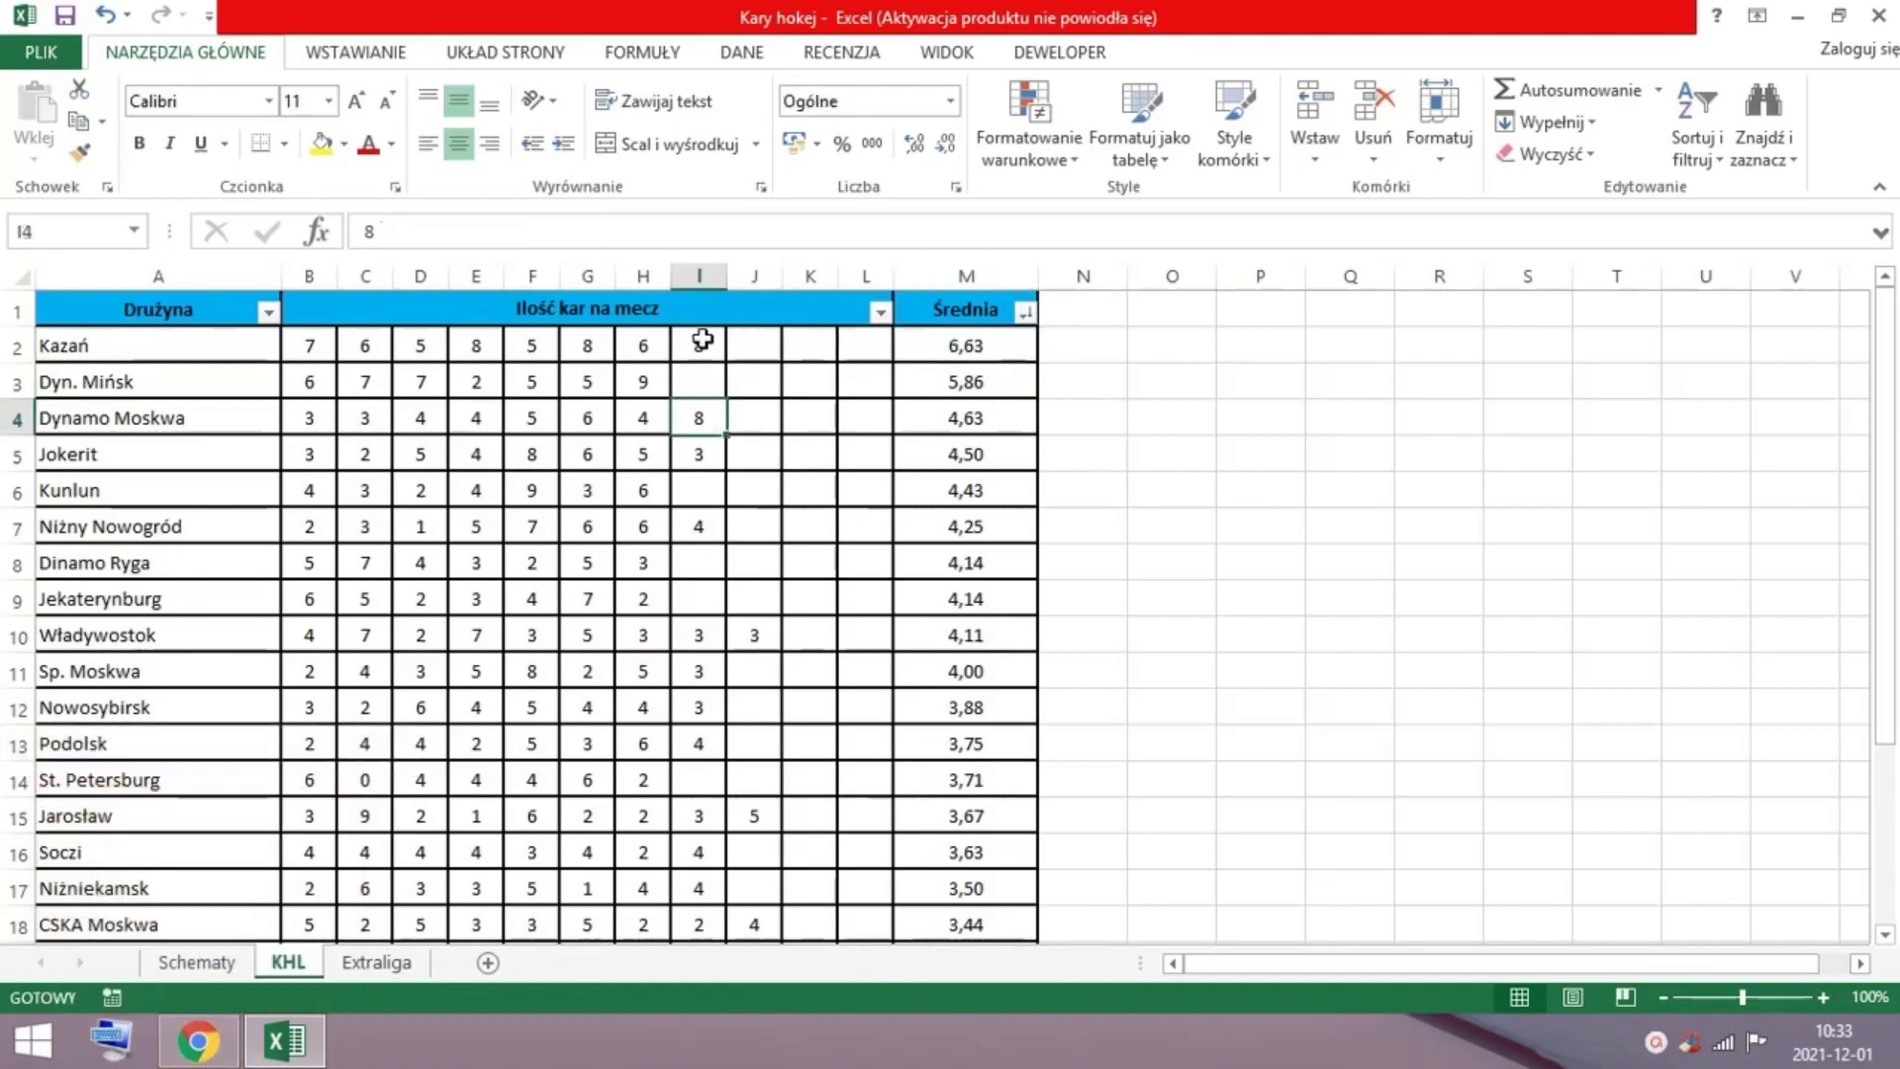
left_click(707, 452)
scroll(728, 490, "down", 2)
scroll(720, 483, "up", 2)
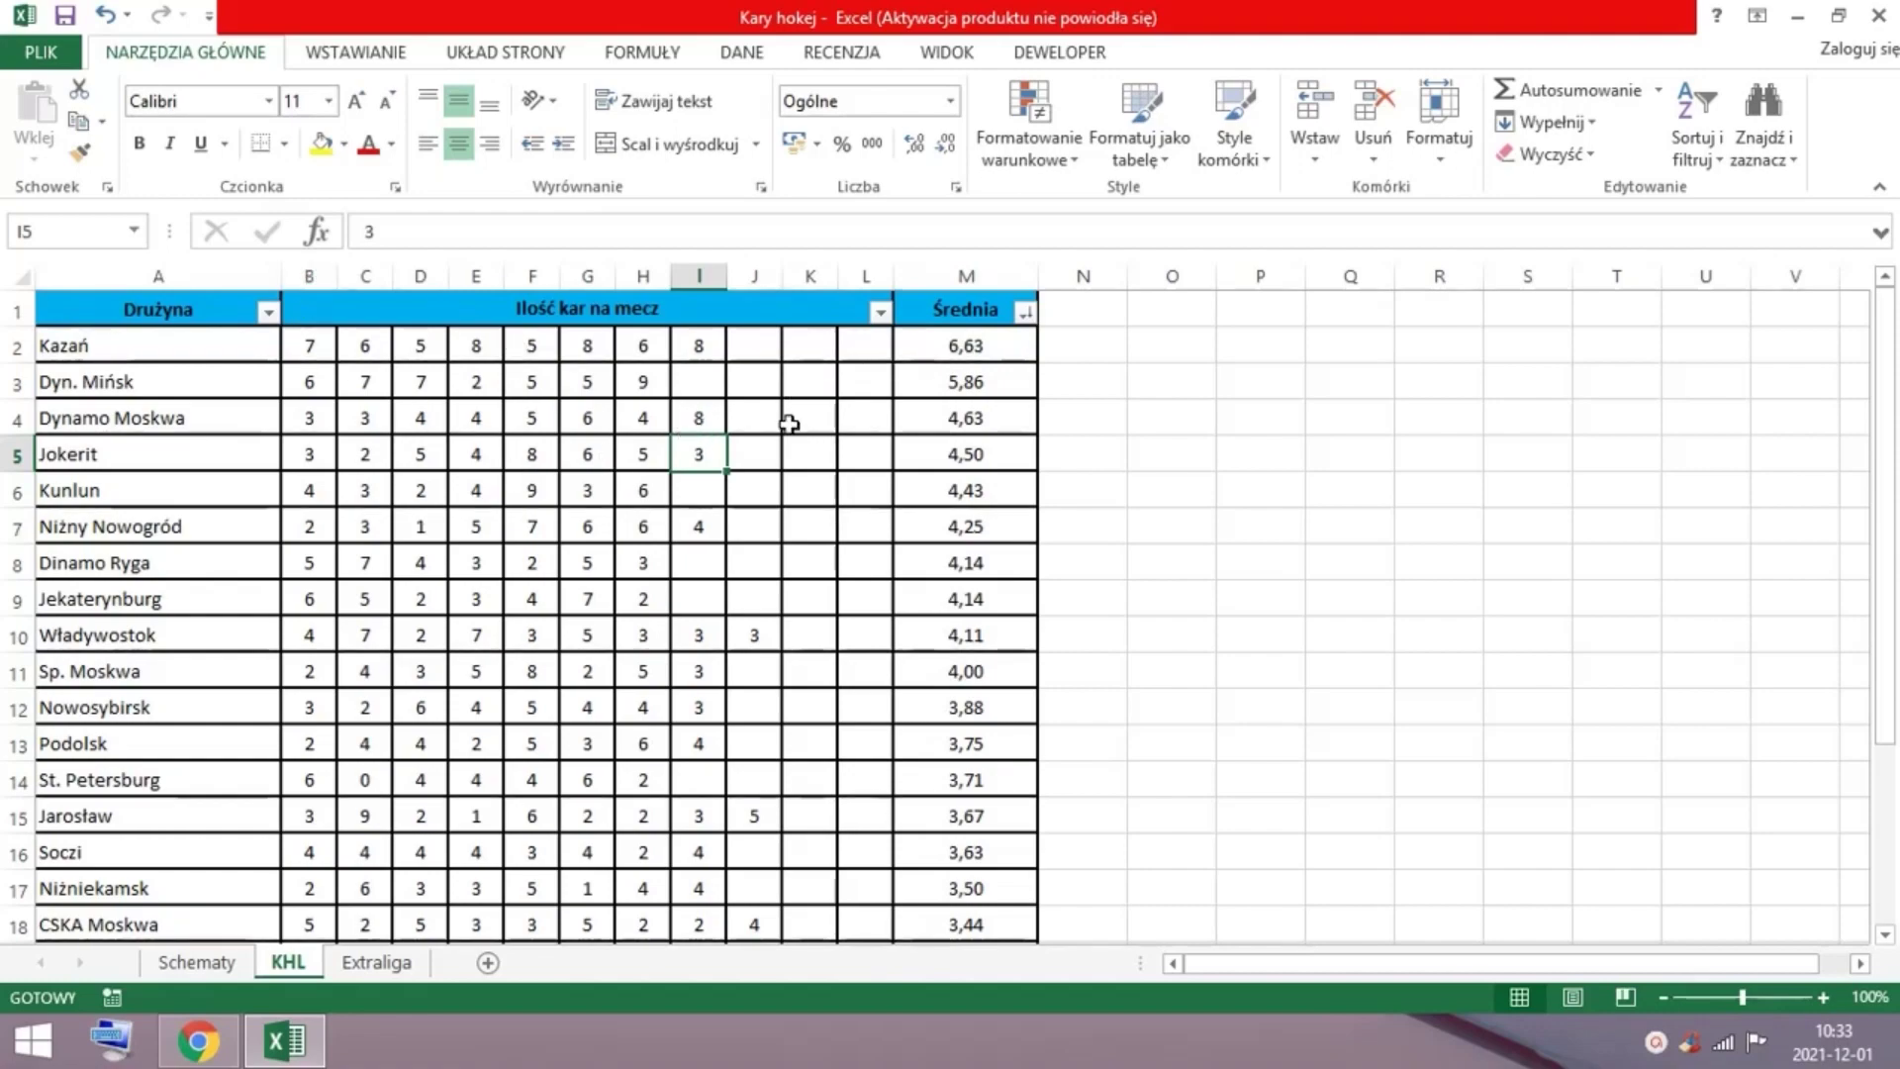
scroll(911, 491, "down", 1)
scroll(862, 545, "down", 1)
scroll(864, 566, "up", 2)
scroll(659, 491, "down", 1)
scroll(659, 491, "up", 1)
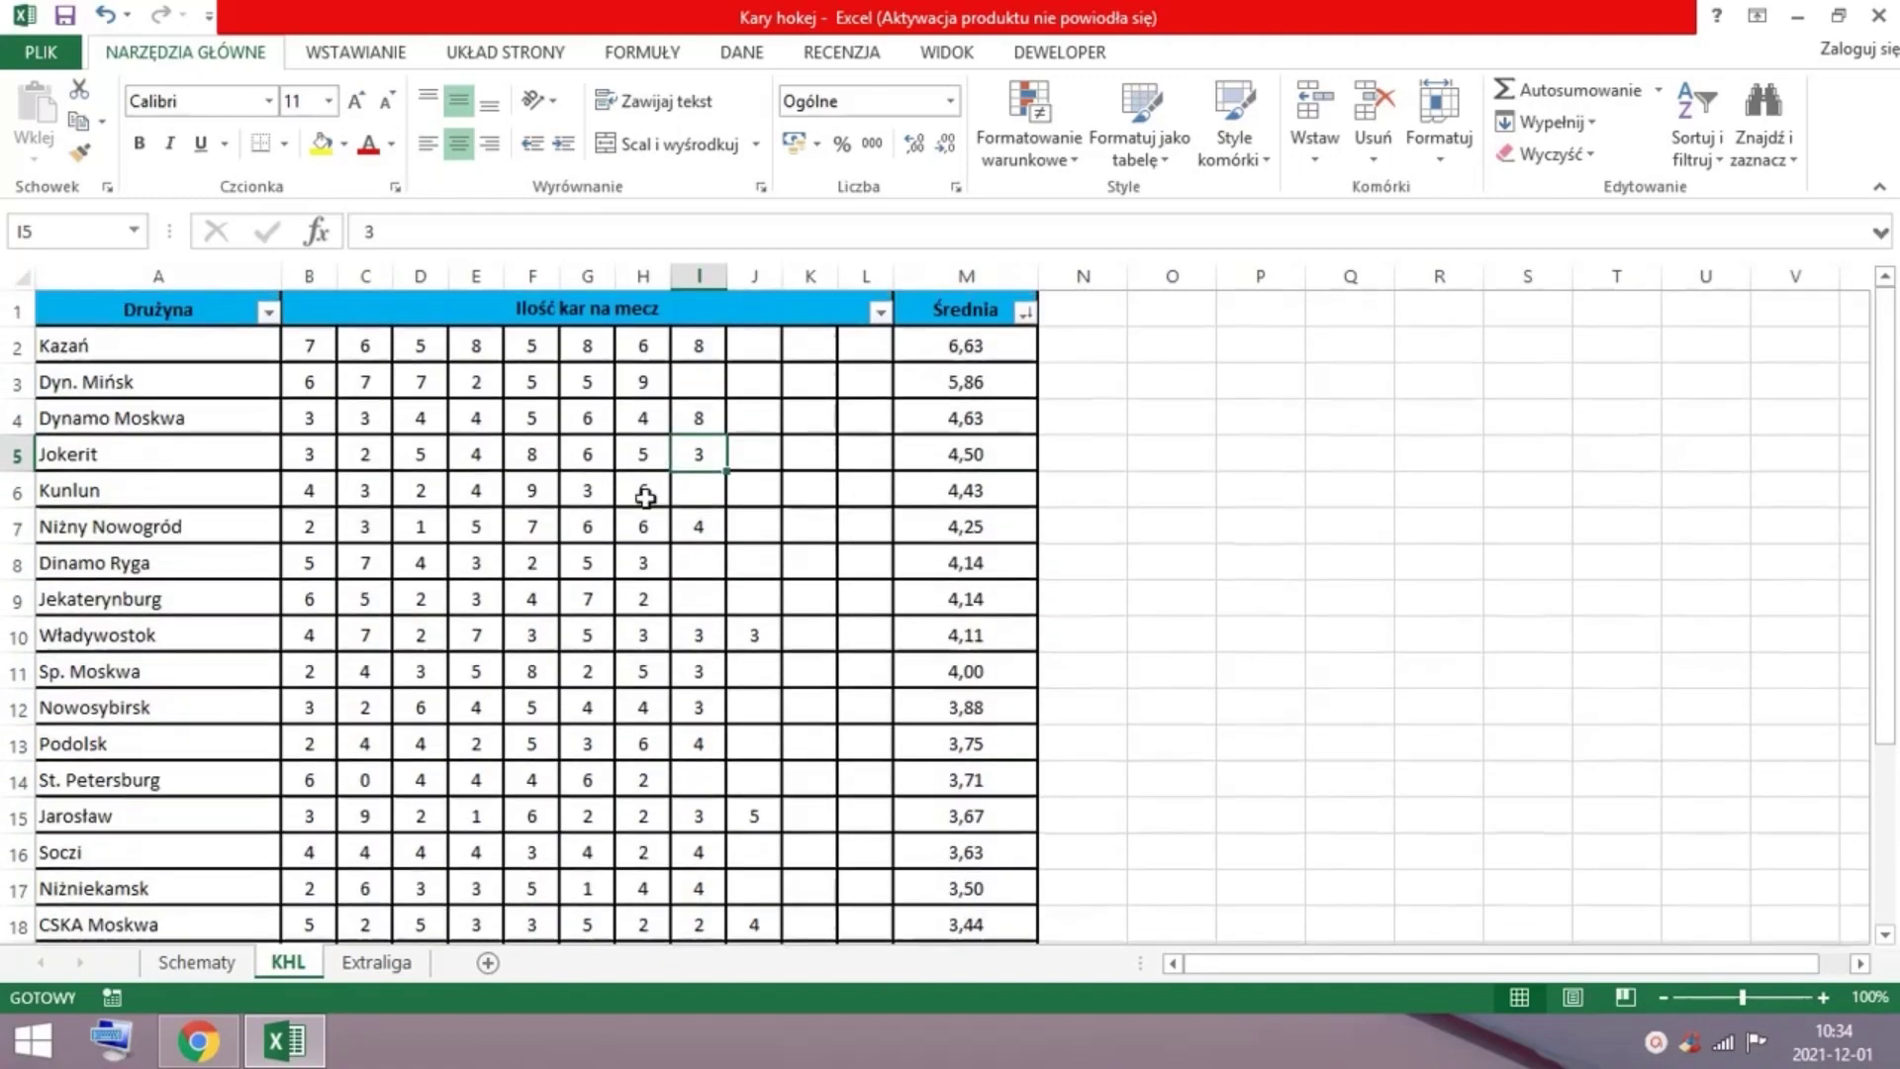
Glance at the 1.Czechy and KHL offers, then show FlashScore's 03/12 hockey fixtures.
left_click(199, 1041)
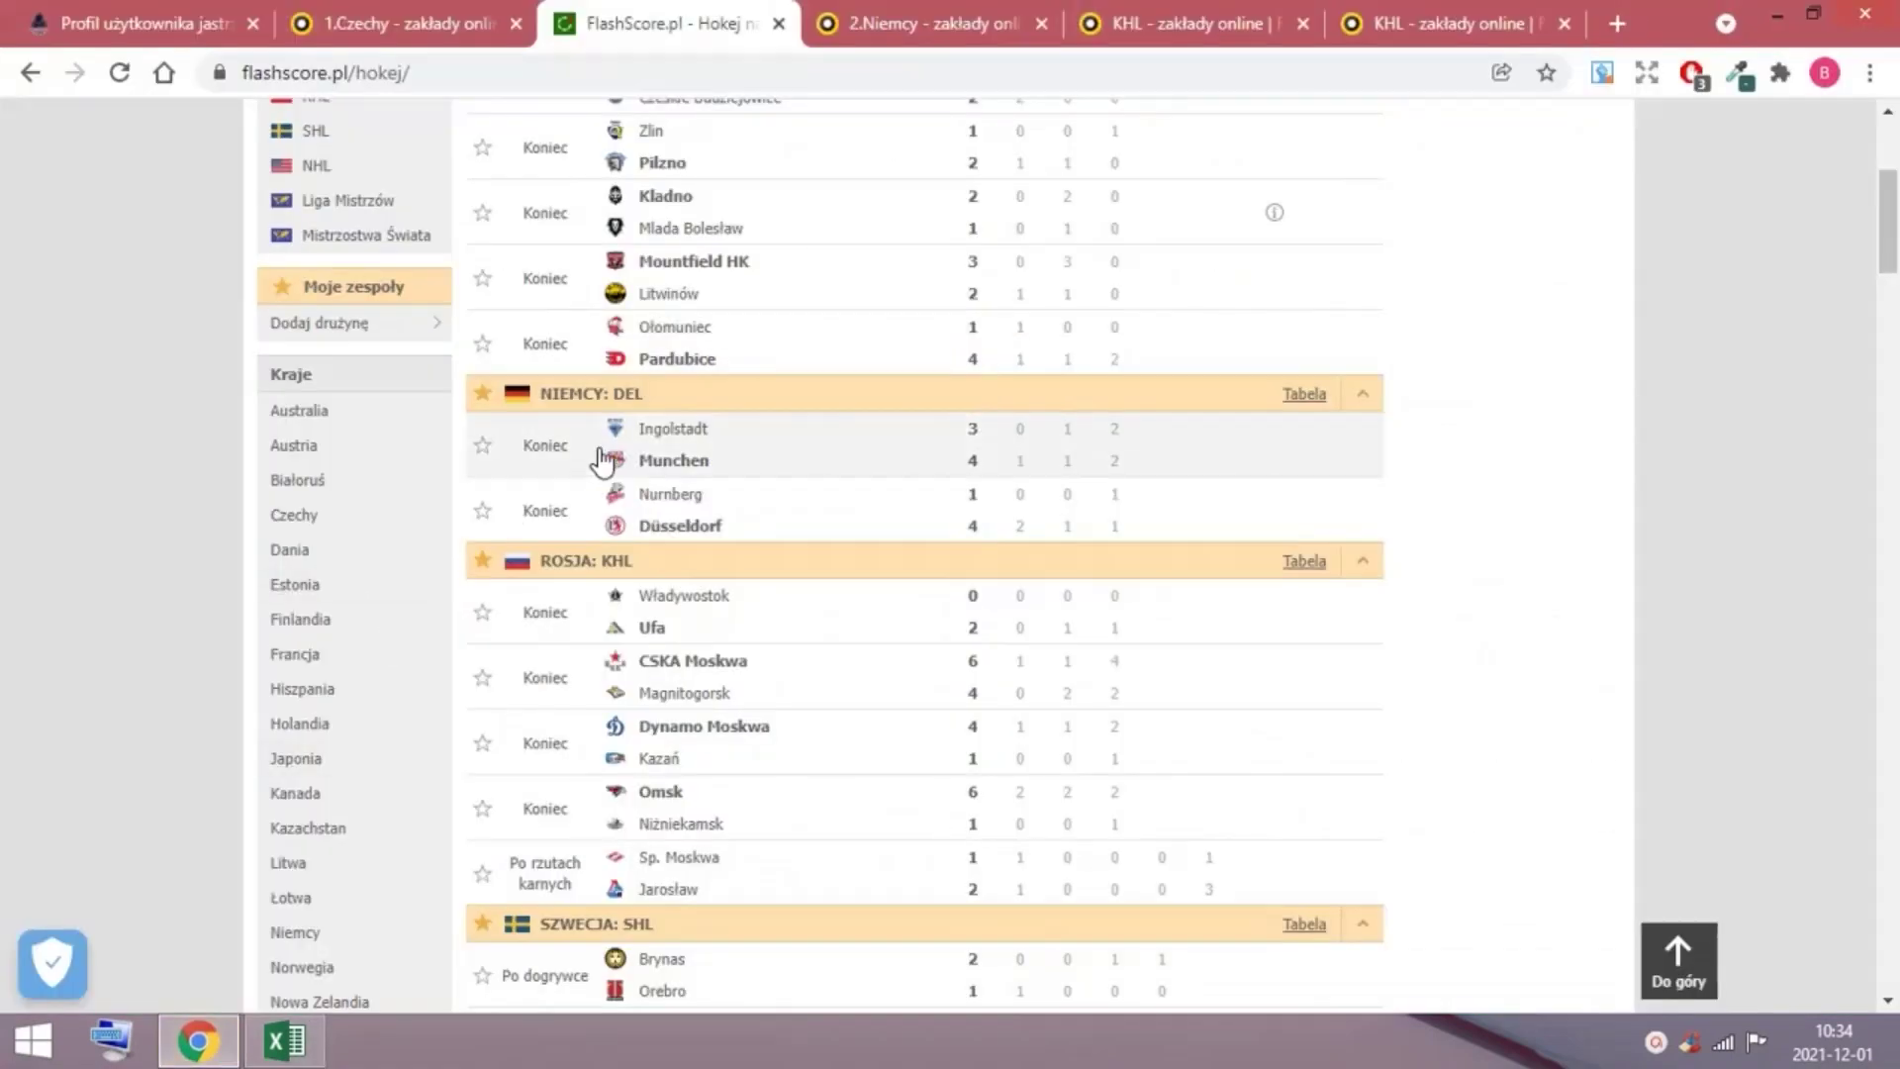
left_click(371, 22)
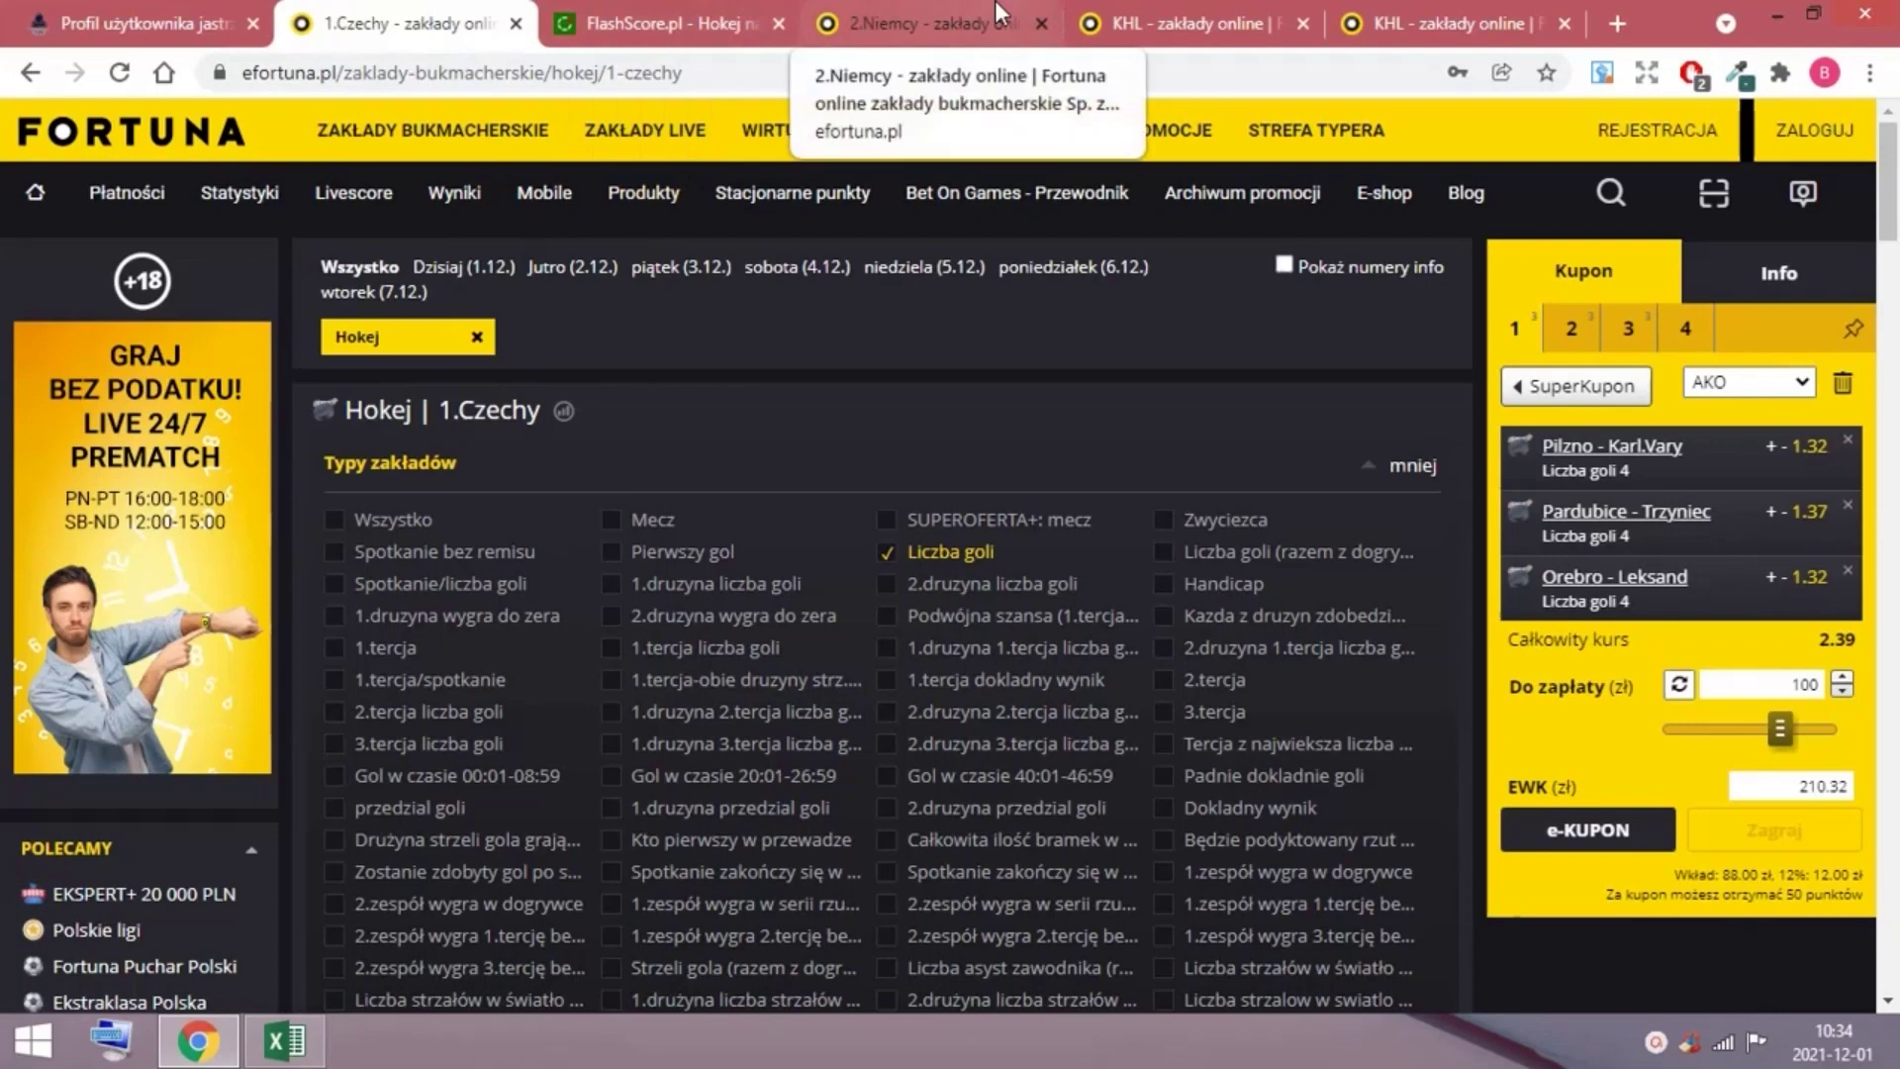
left_click(1166, 15)
left_click(698, 21)
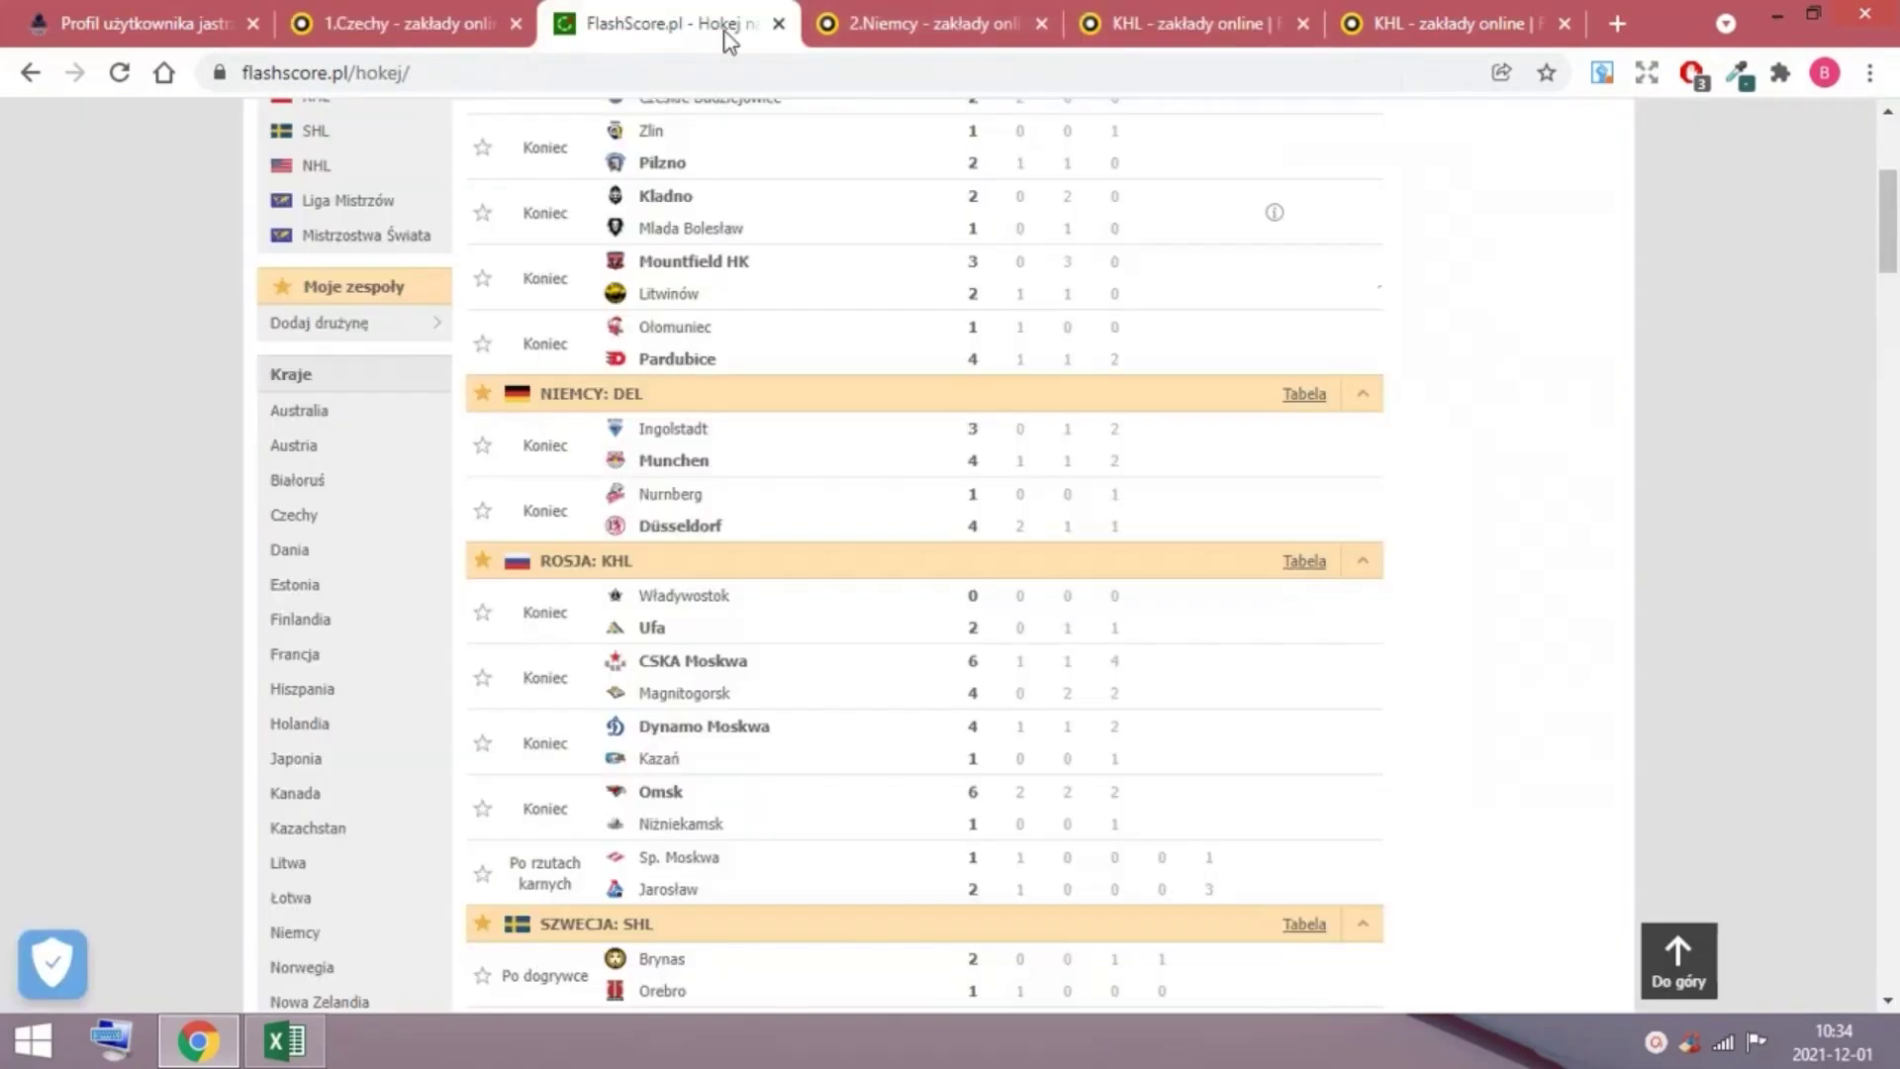
scroll(1366, 297, "up", 3)
left_click(1309, 344)
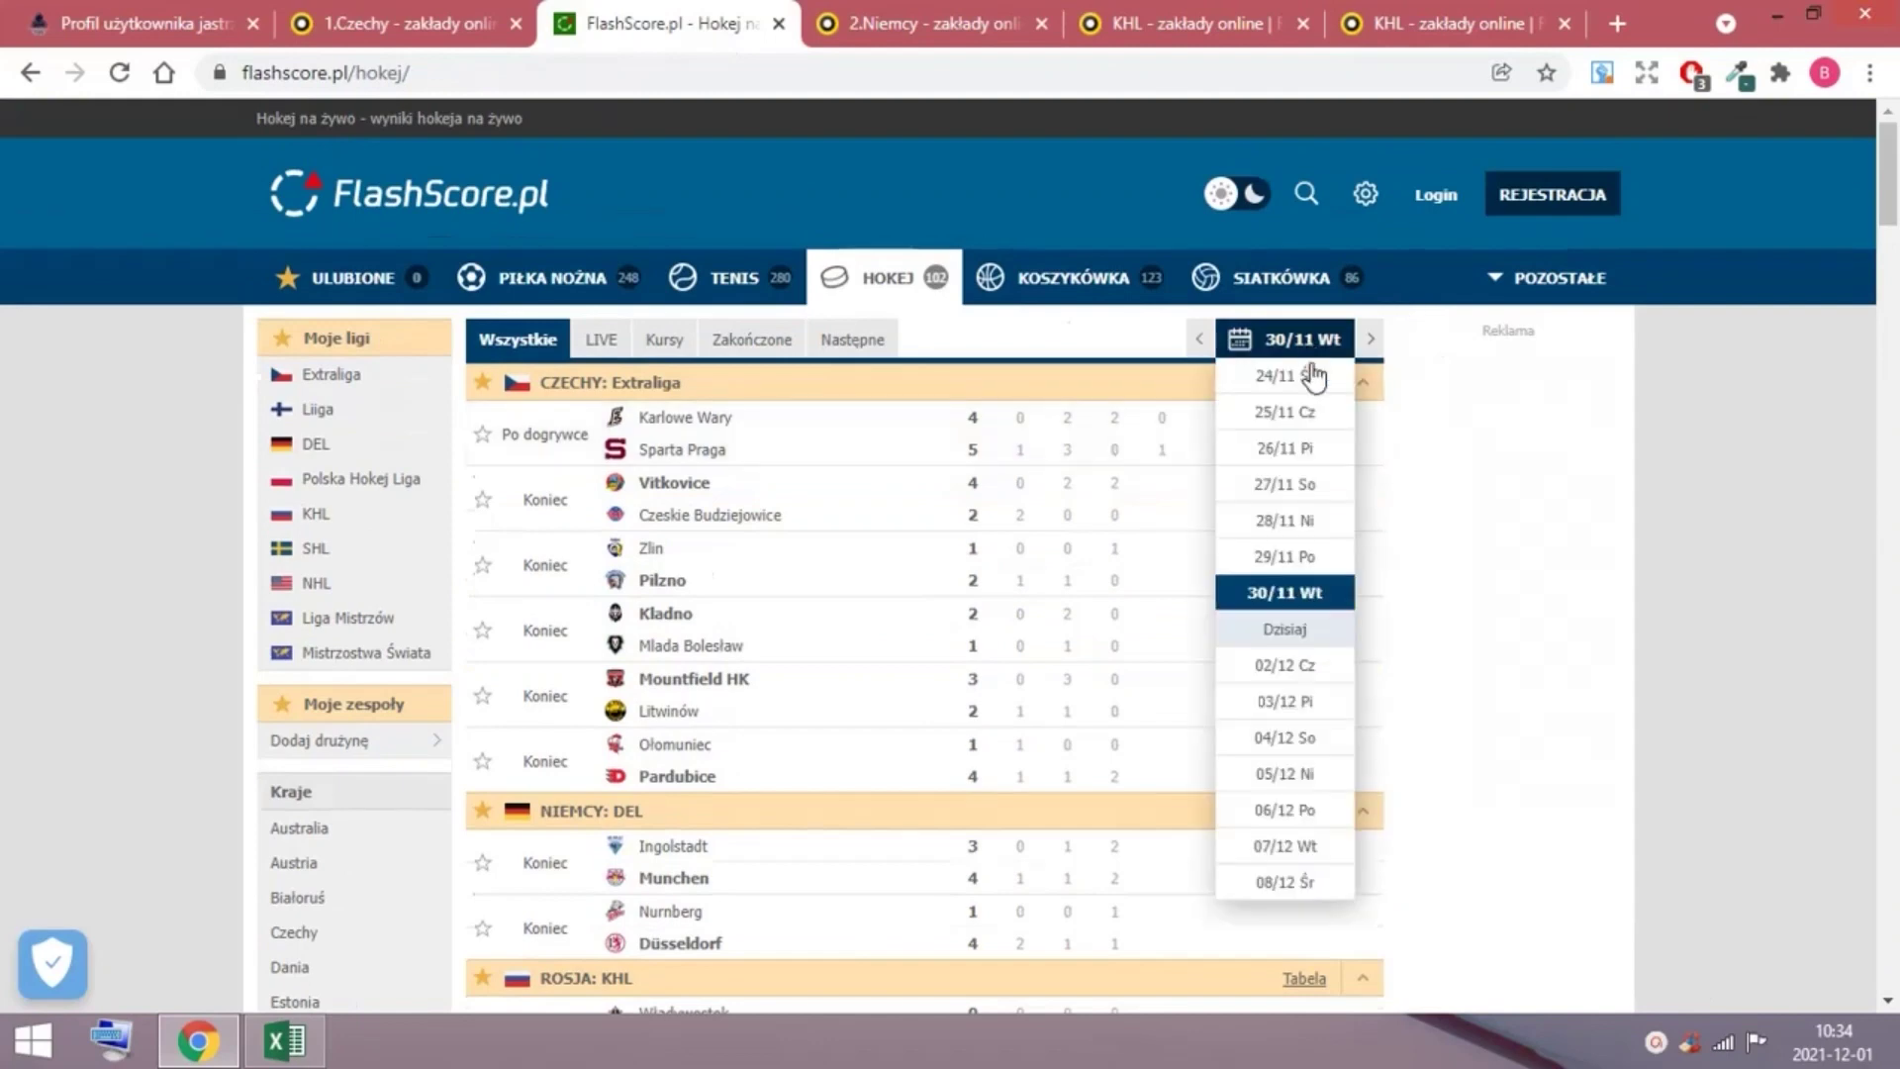
left_click(1314, 710)
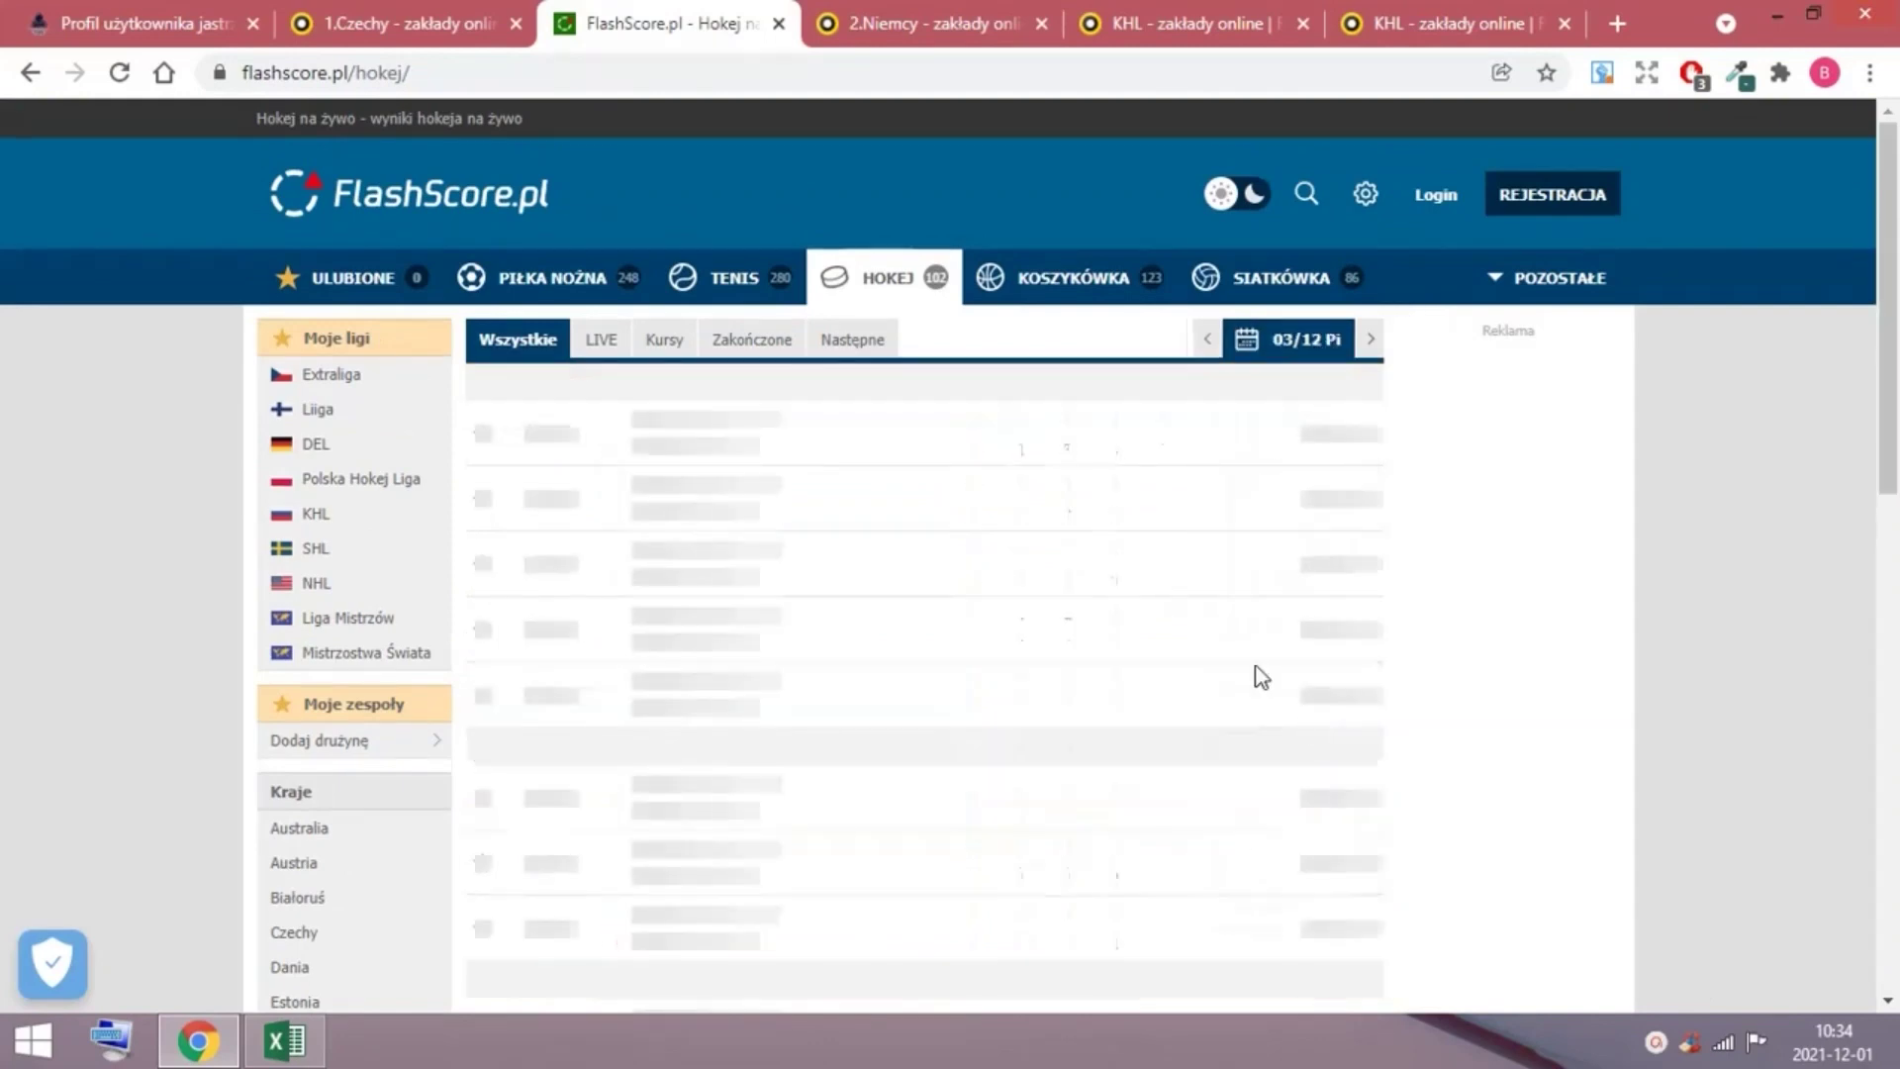
scroll(931, 649, "down", 3)
scroll(929, 649, "down", 2)
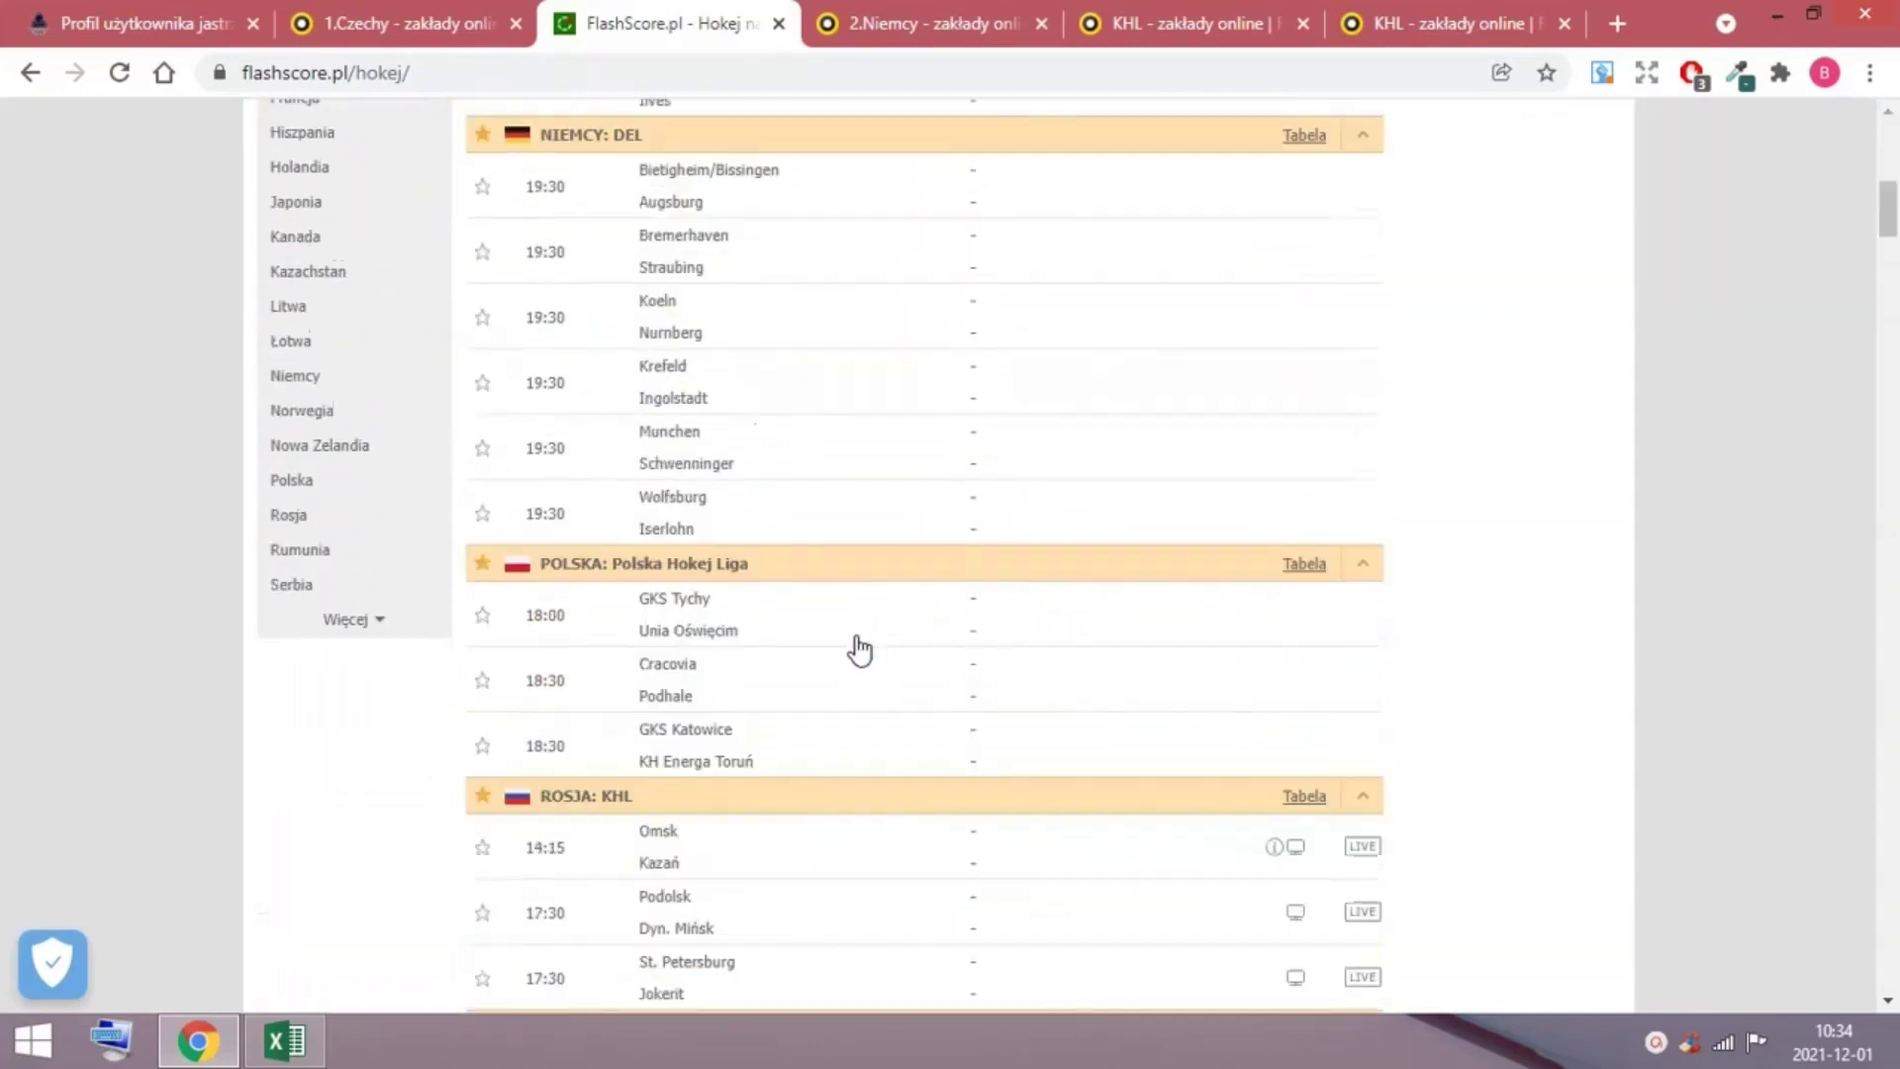
scroll(859, 648, "down", 3)
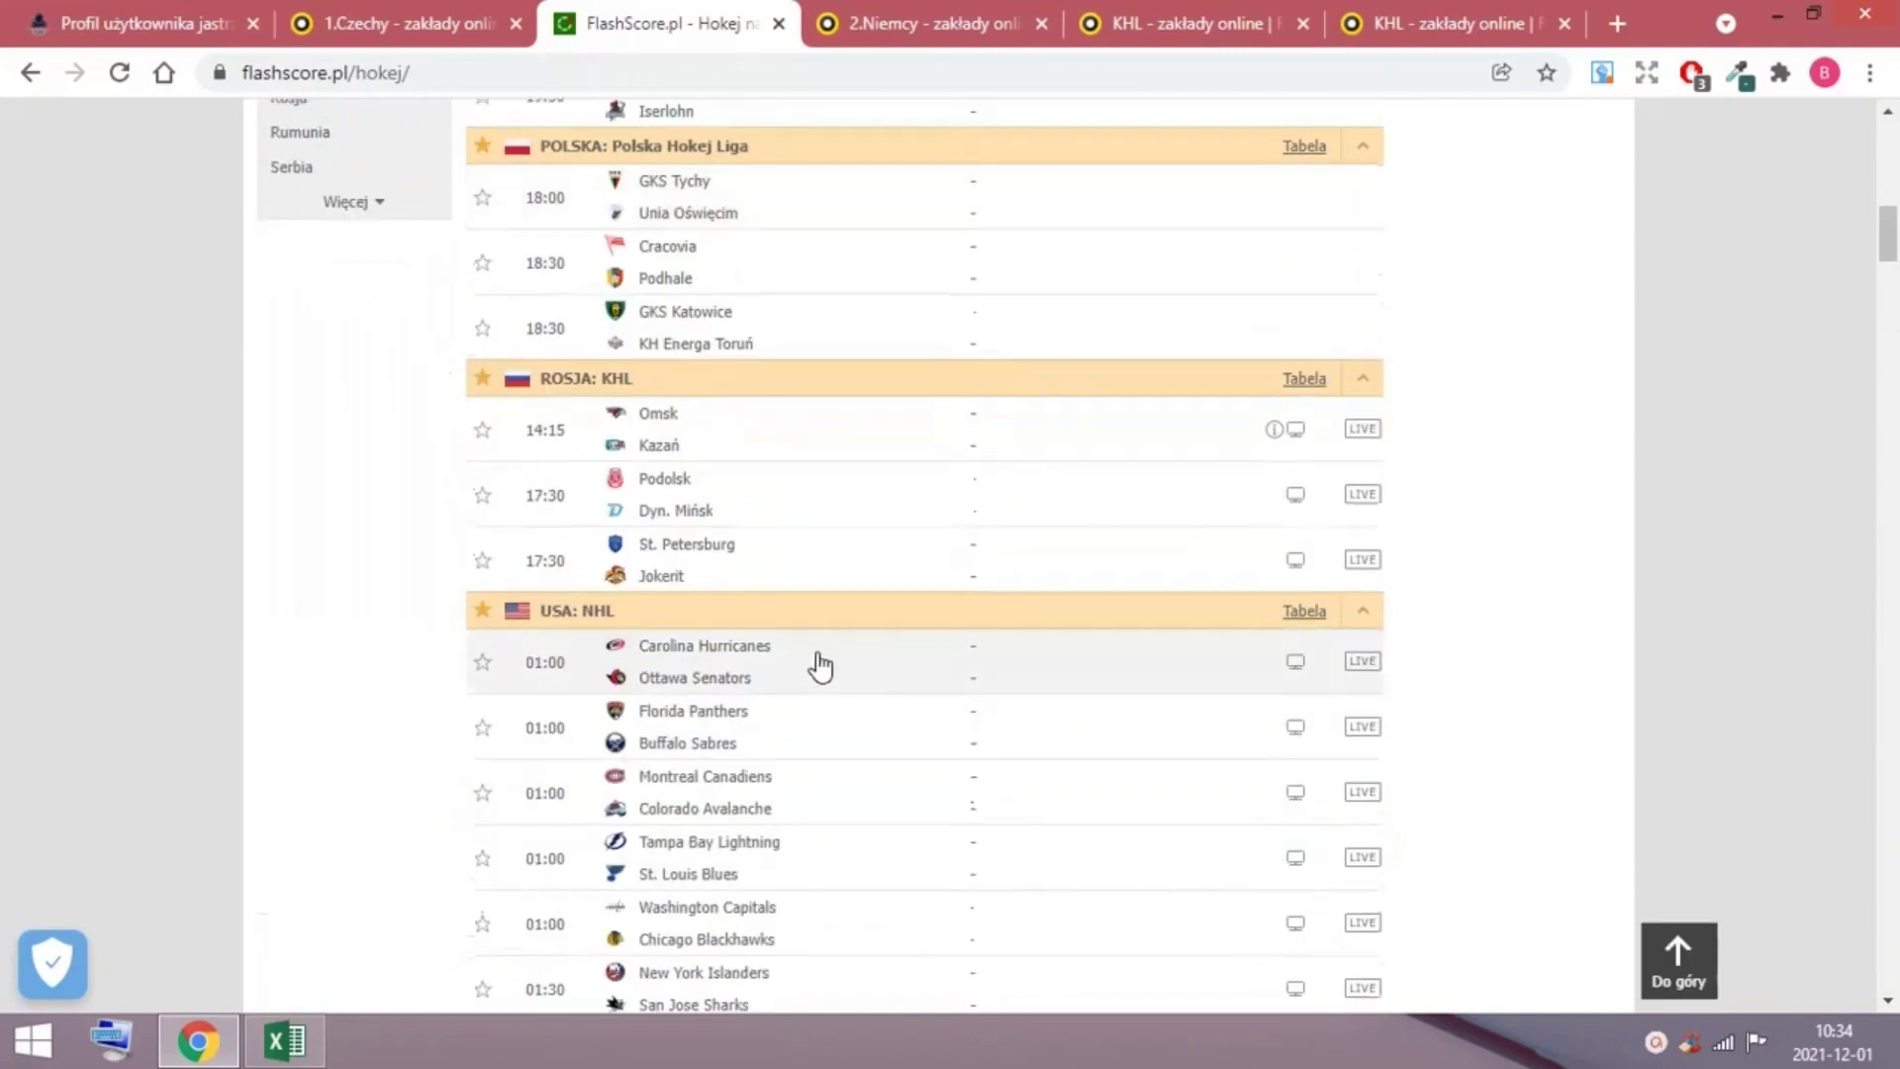
Select the Omsk and Kazań rows in the penalties workbook.
left_click(288, 1043)
scroll(288, 818, "down", 3)
scroll(203, 840, "down", 1)
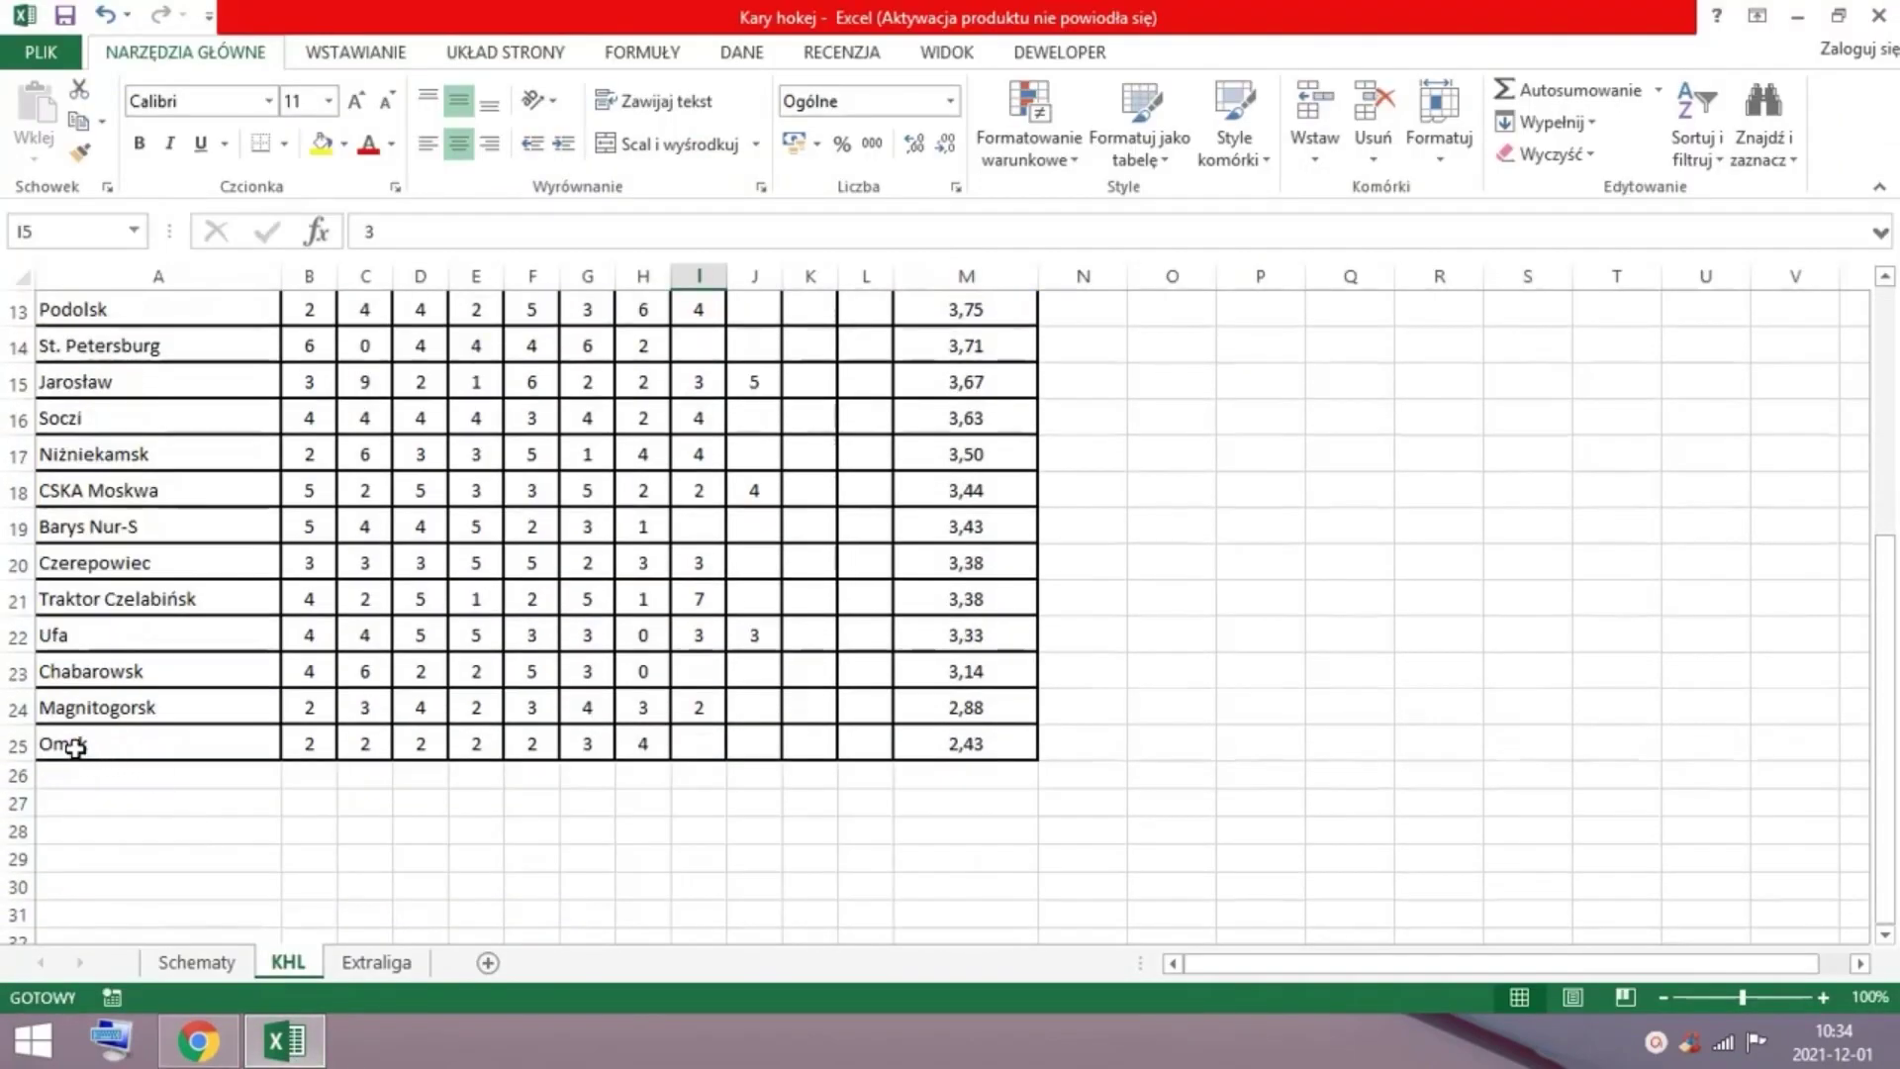
left_click_drag(74, 746, 951, 759)
scroll(832, 772, "up", 4)
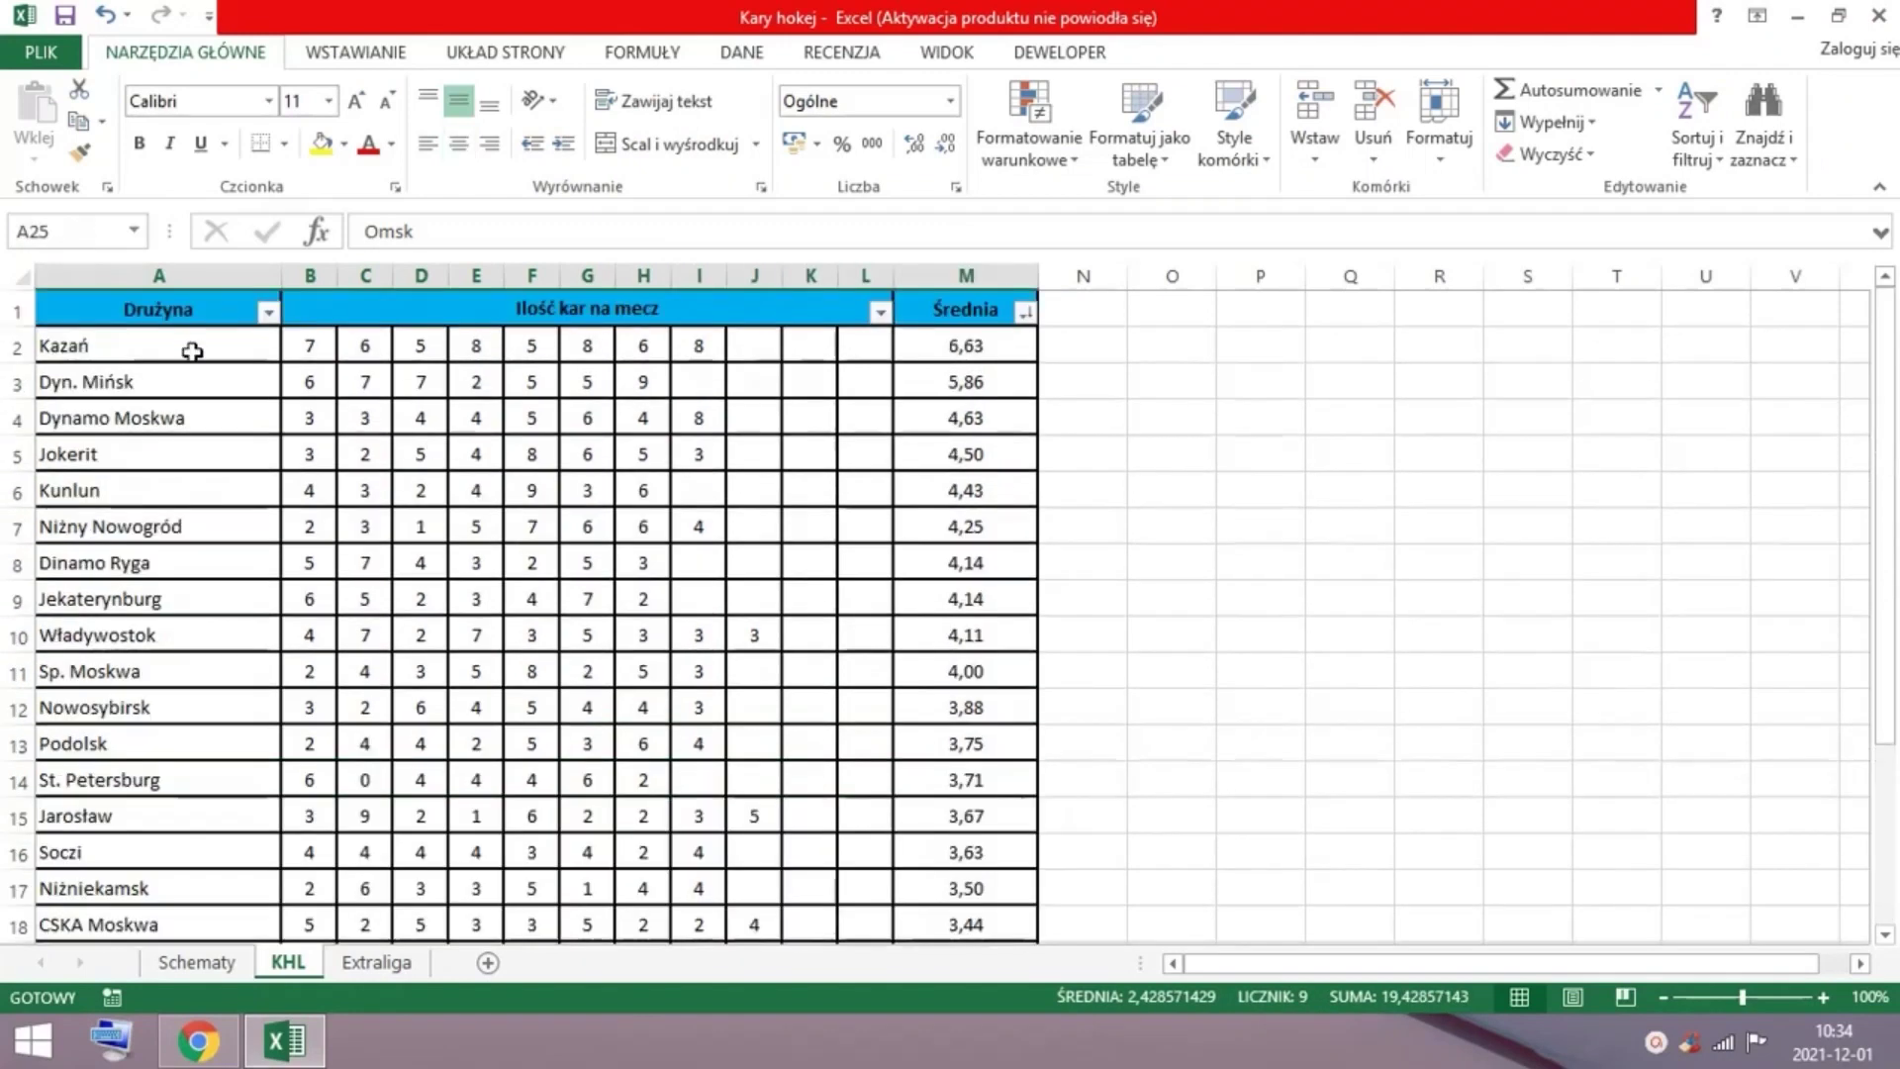
mouse_move(191, 348)
left_mouse_down()
mouse_move(575, 328)
mouse_move(972, 340)
left_mouse_up()
left_click(862, 386)
Compare the KHL two-minute penalty markets with the KHL page holding the filled coupon.
left_click(199, 1043)
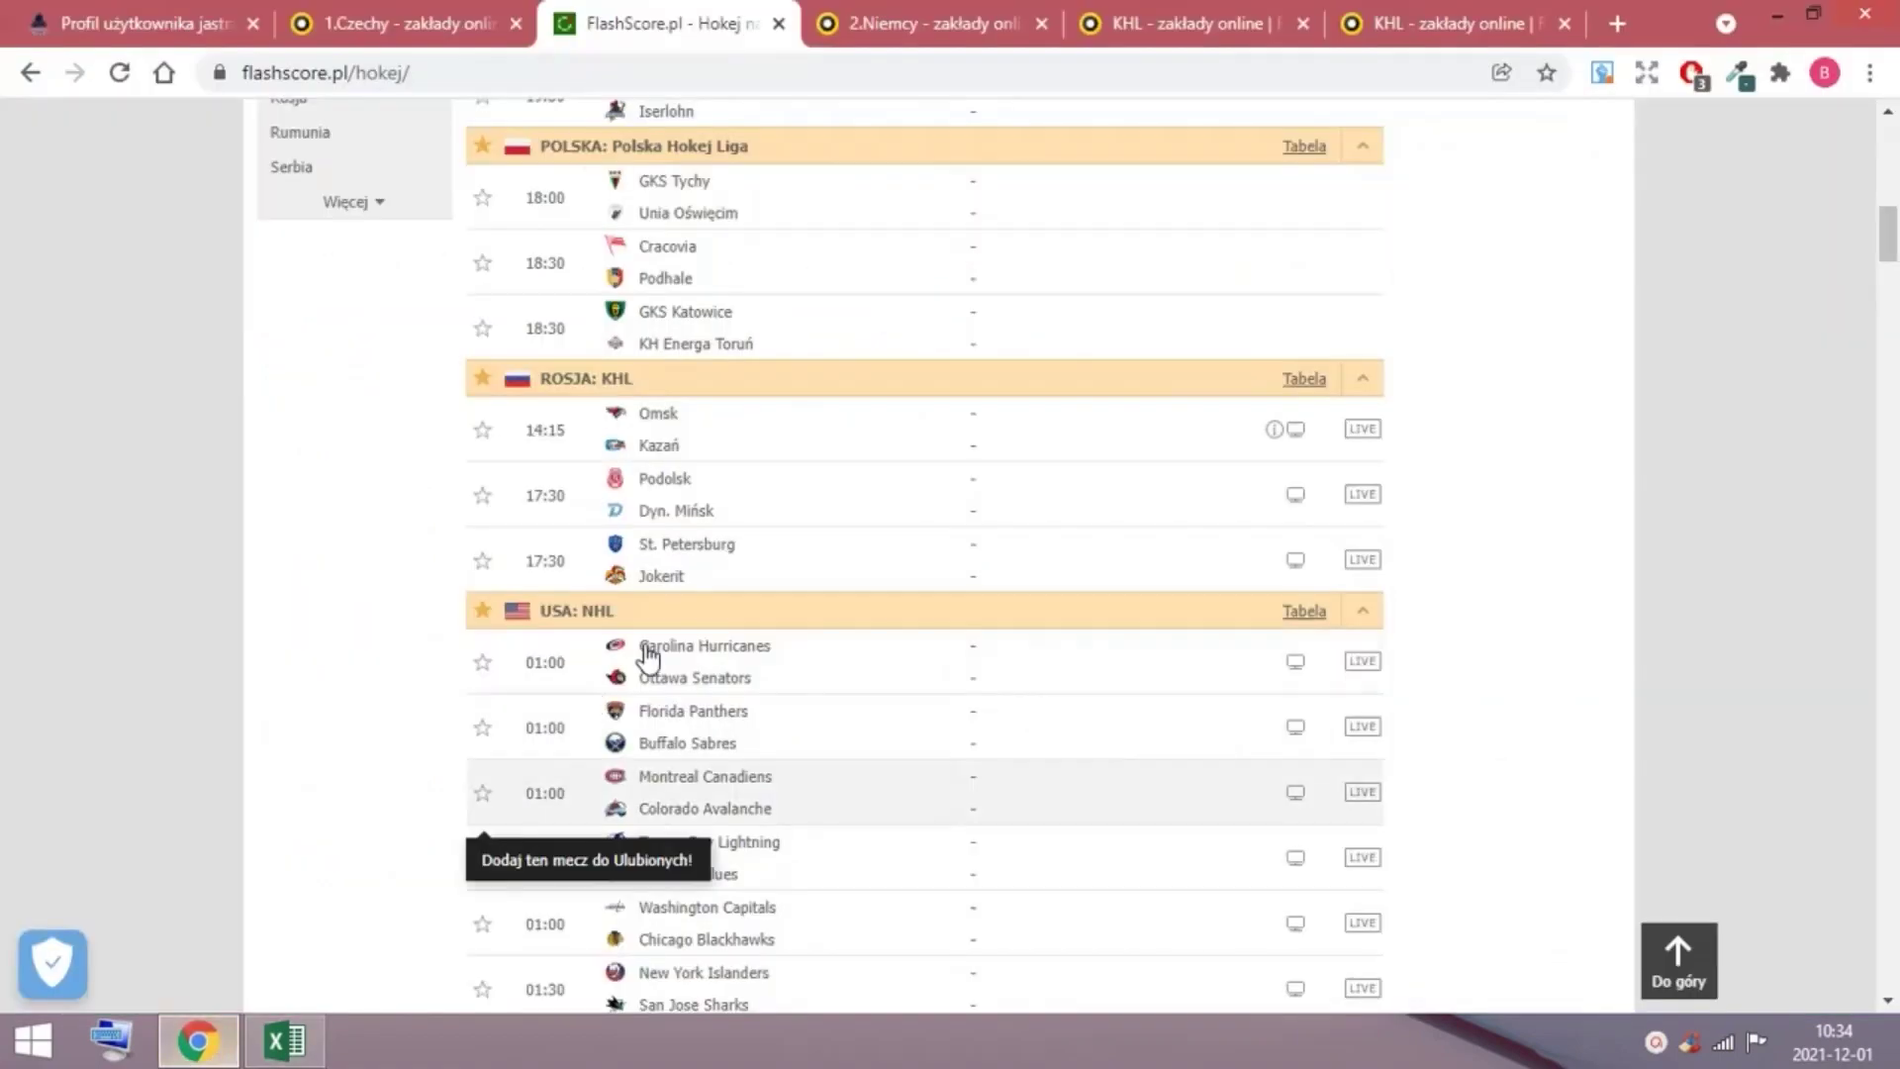
left_click(1381, 26)
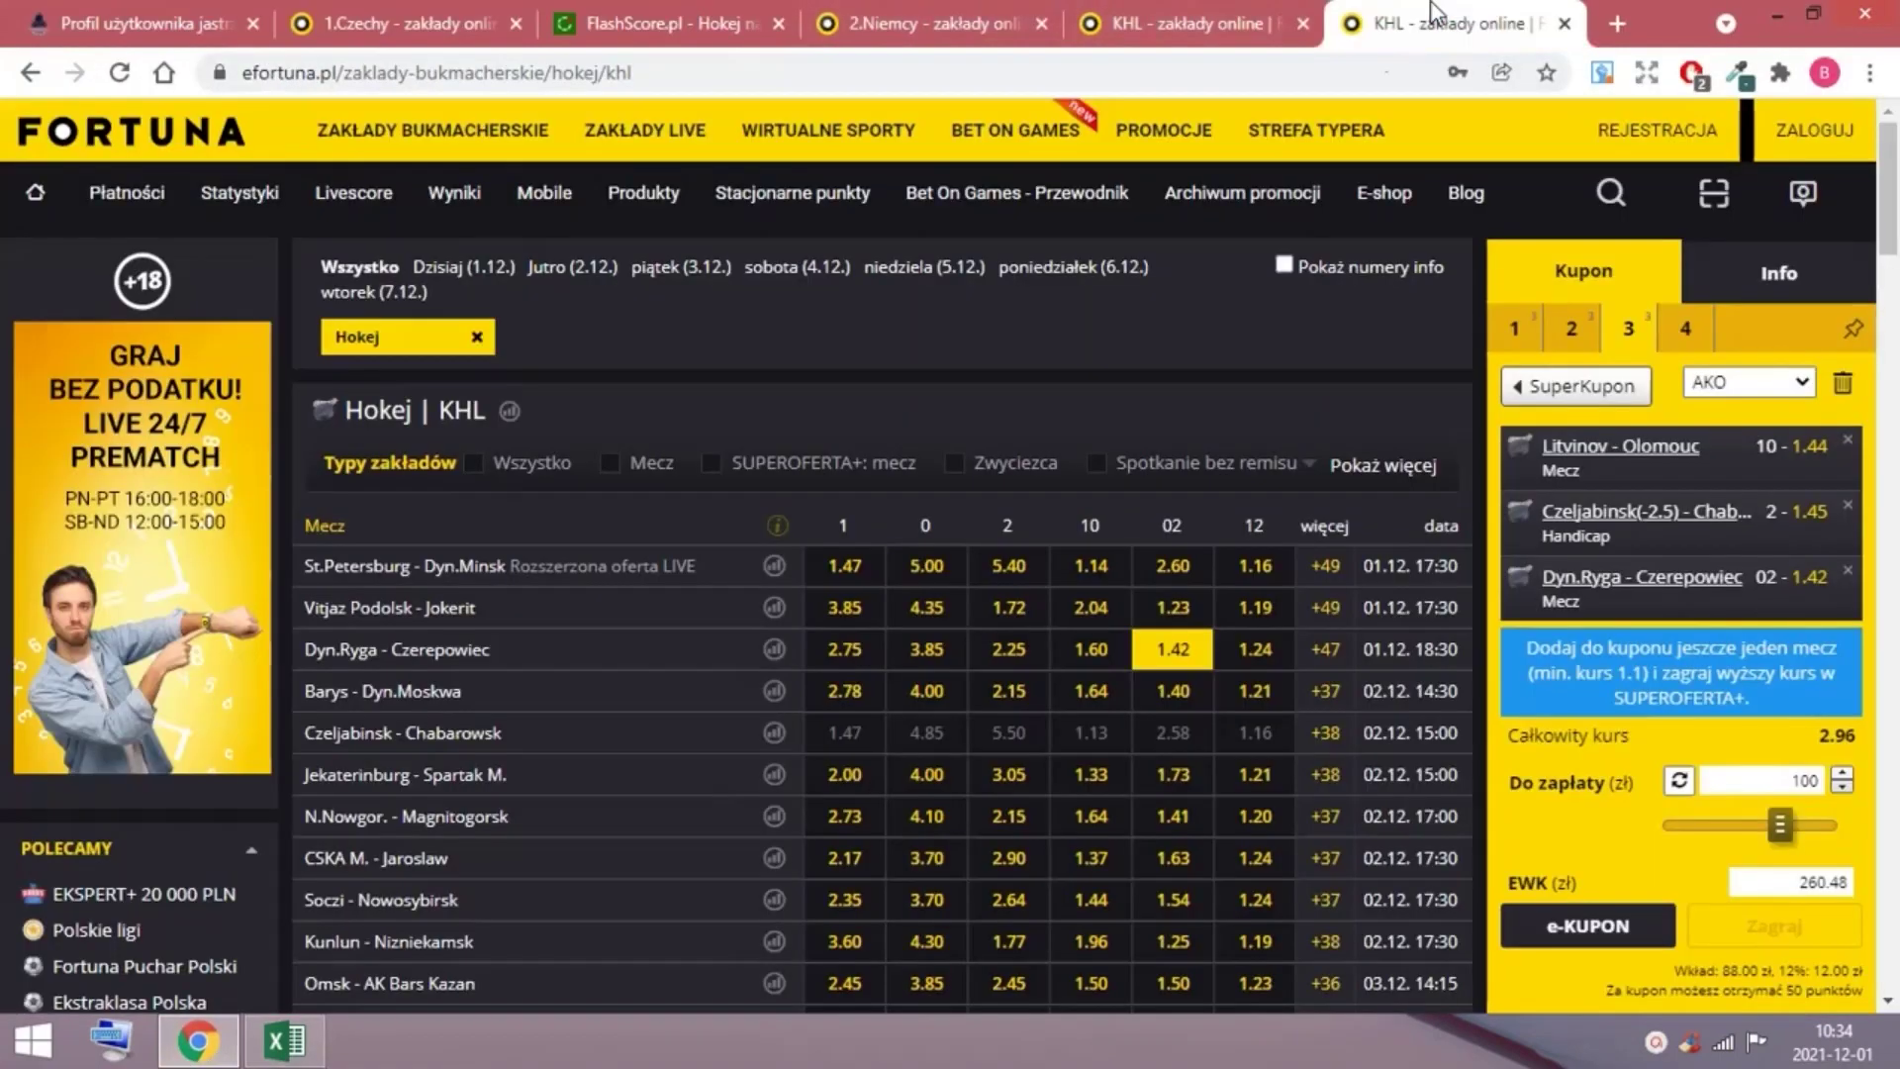
left_click(1202, 23)
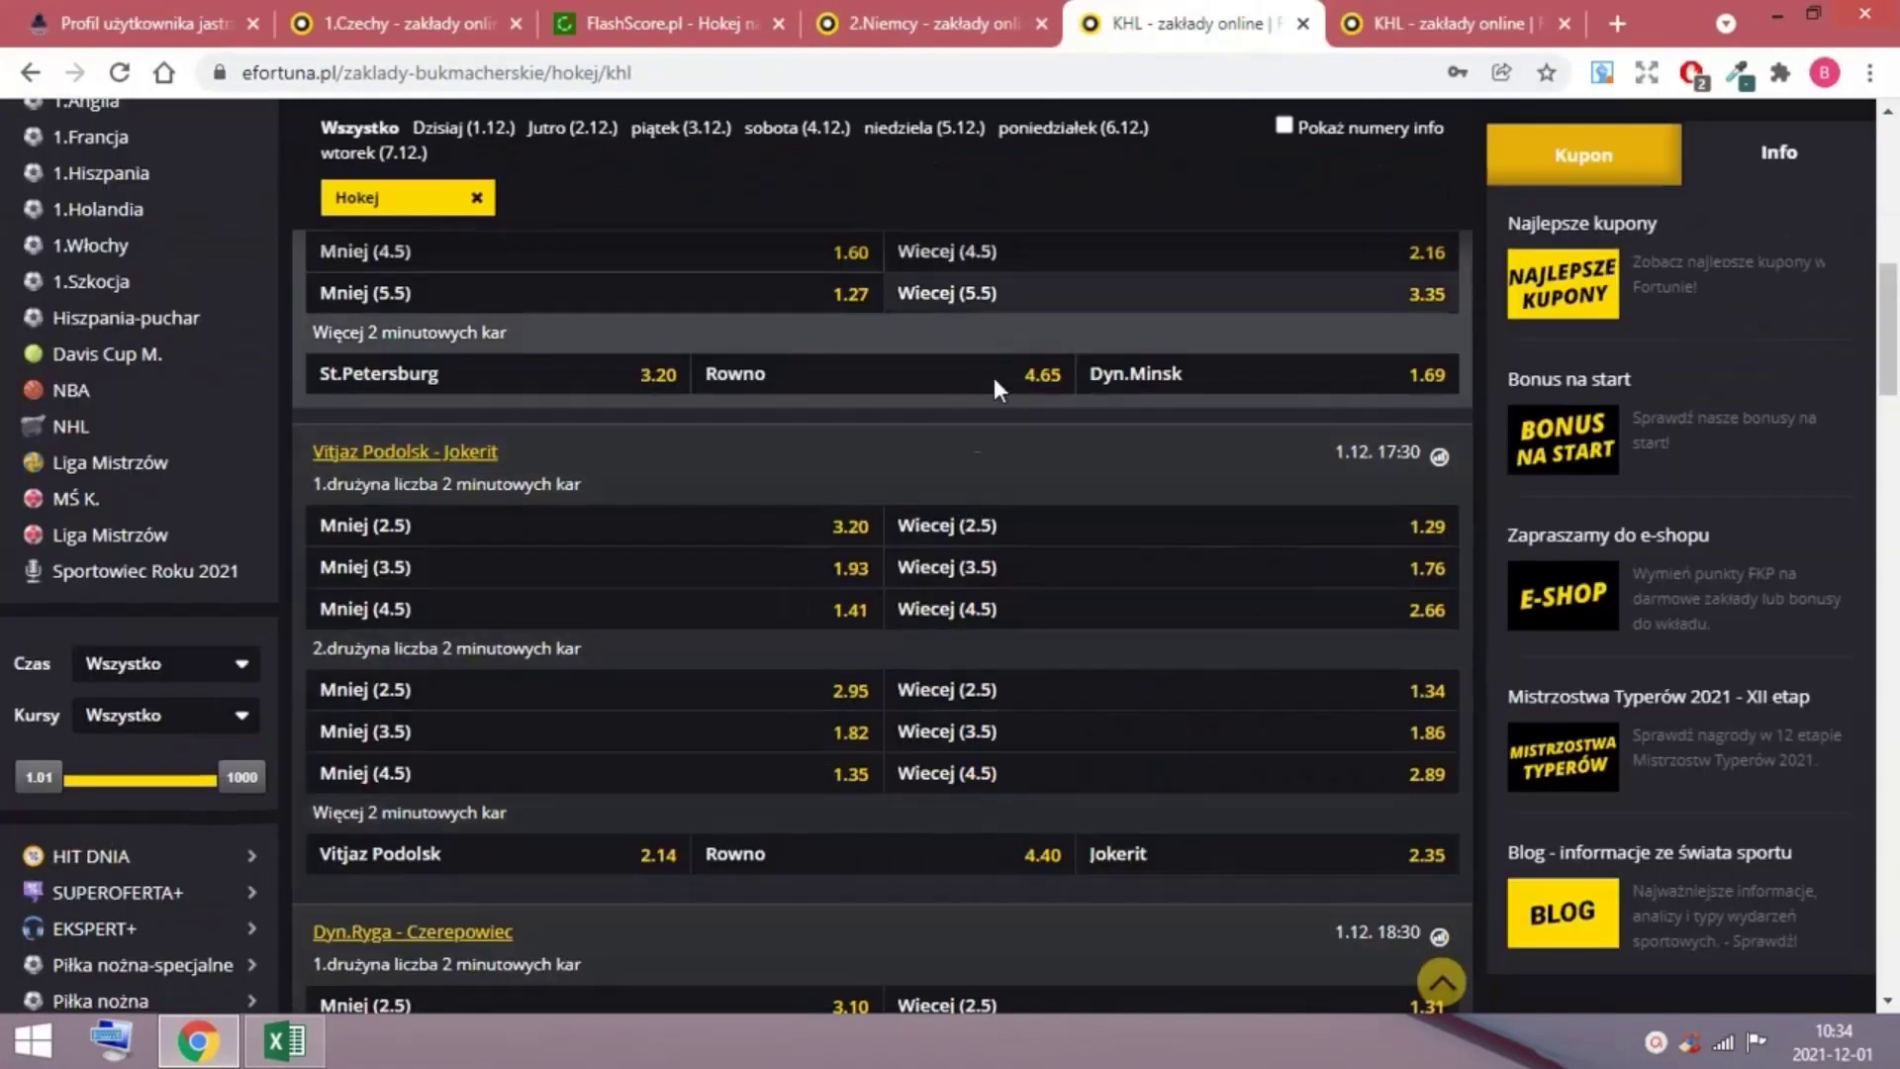
left_click(1362, 16)
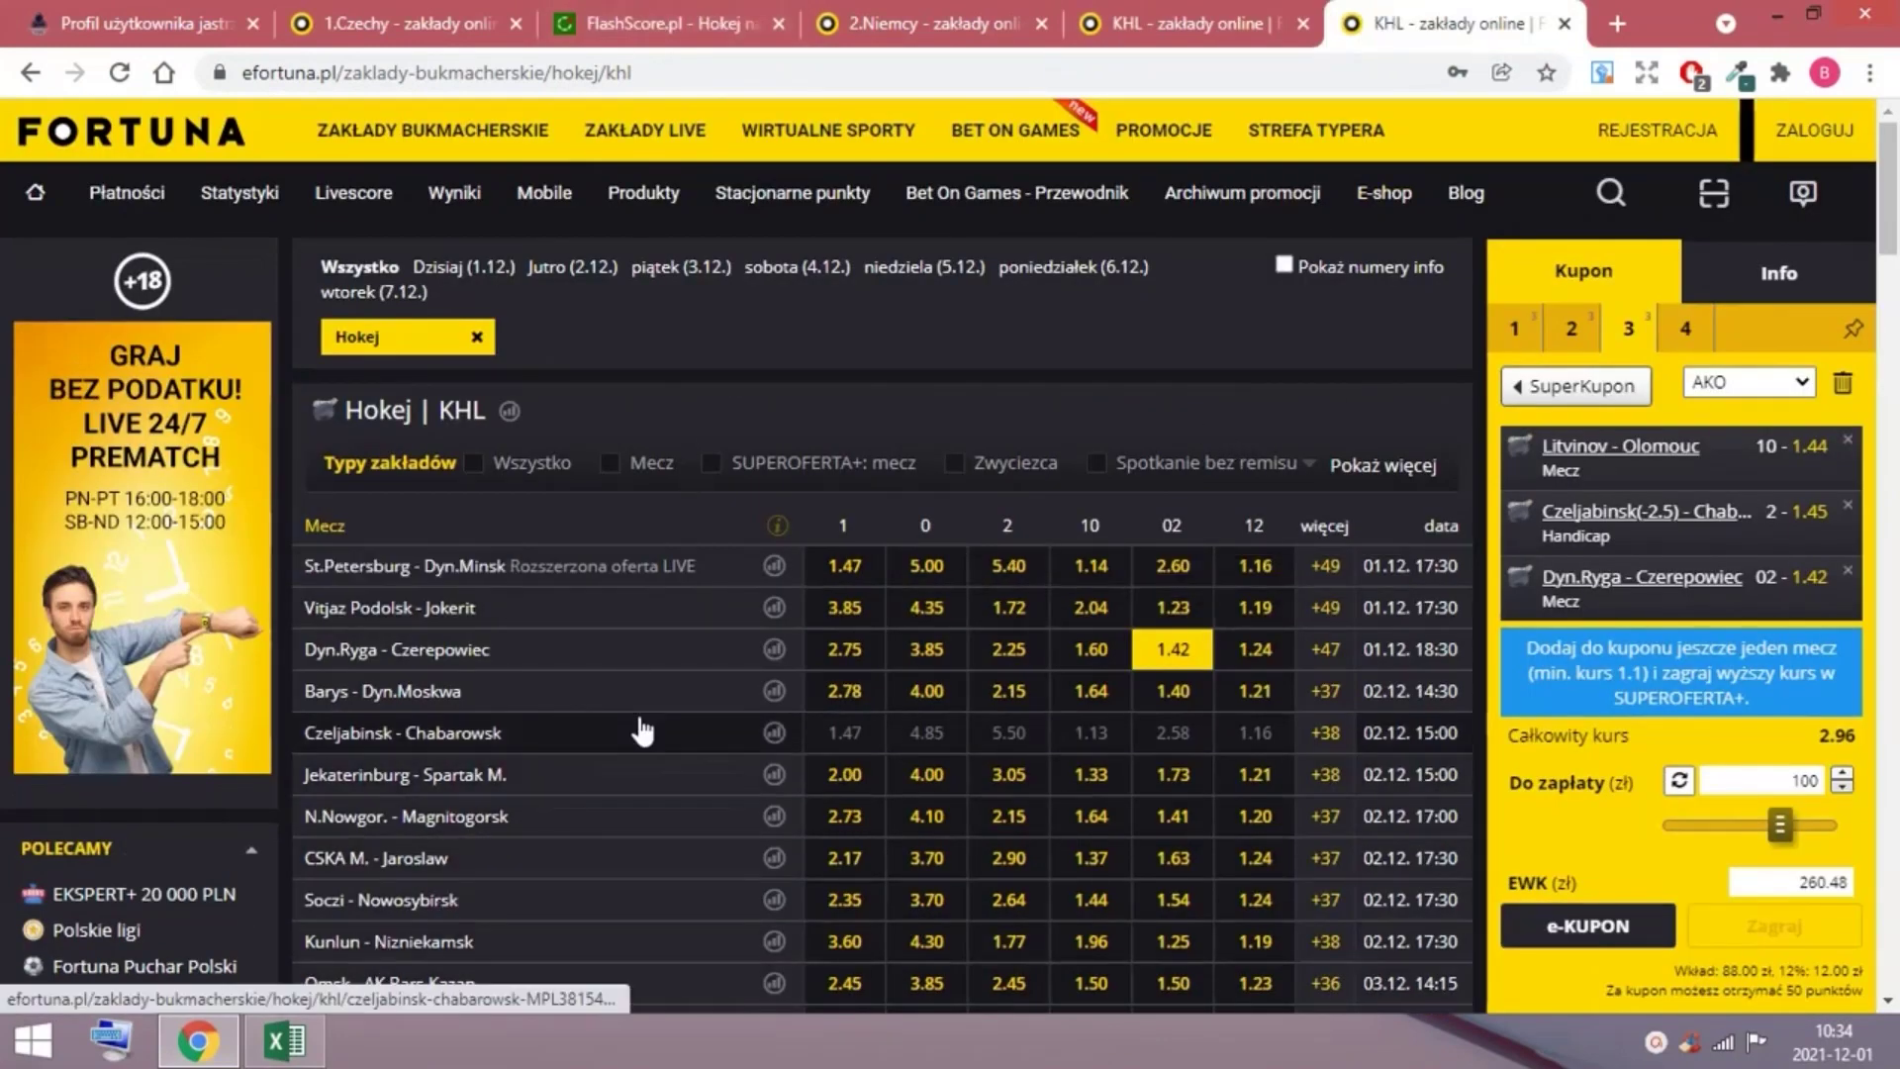
left_click(1134, 14)
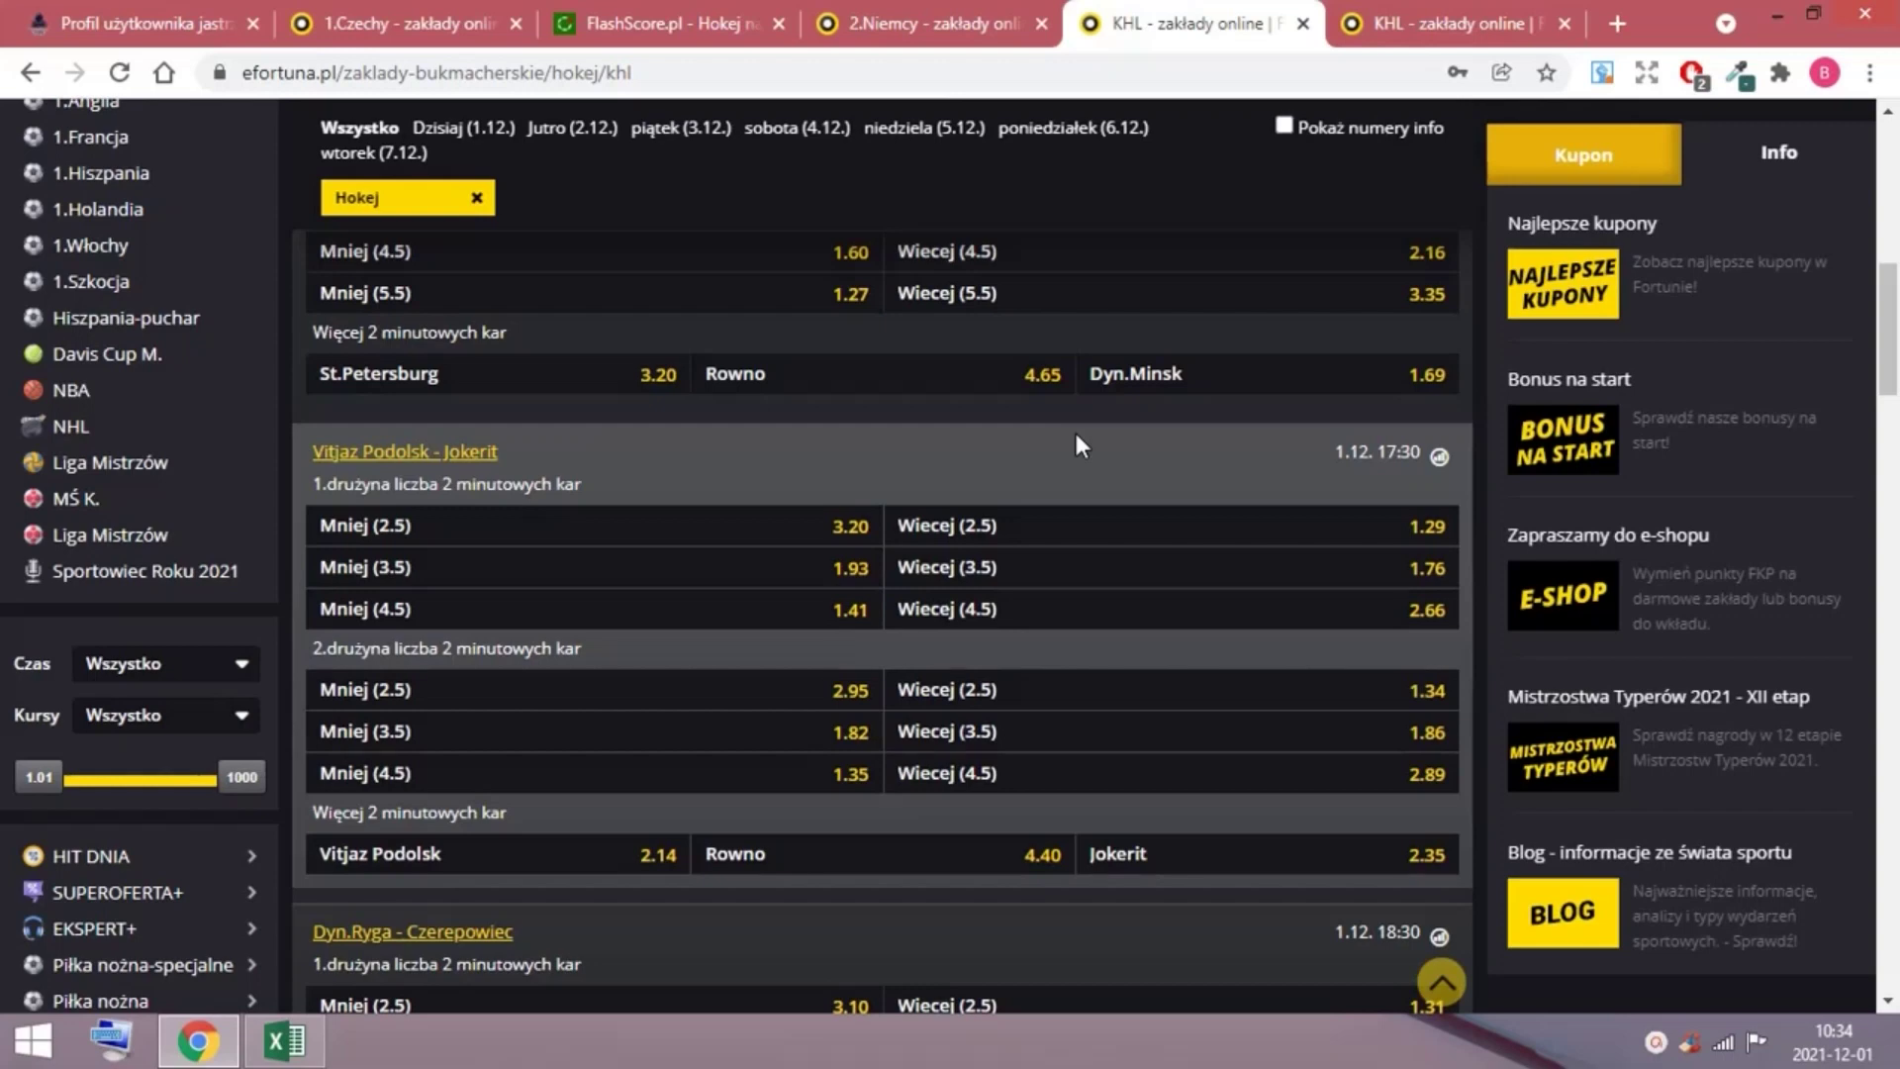
scroll(1071, 431, "up", 4)
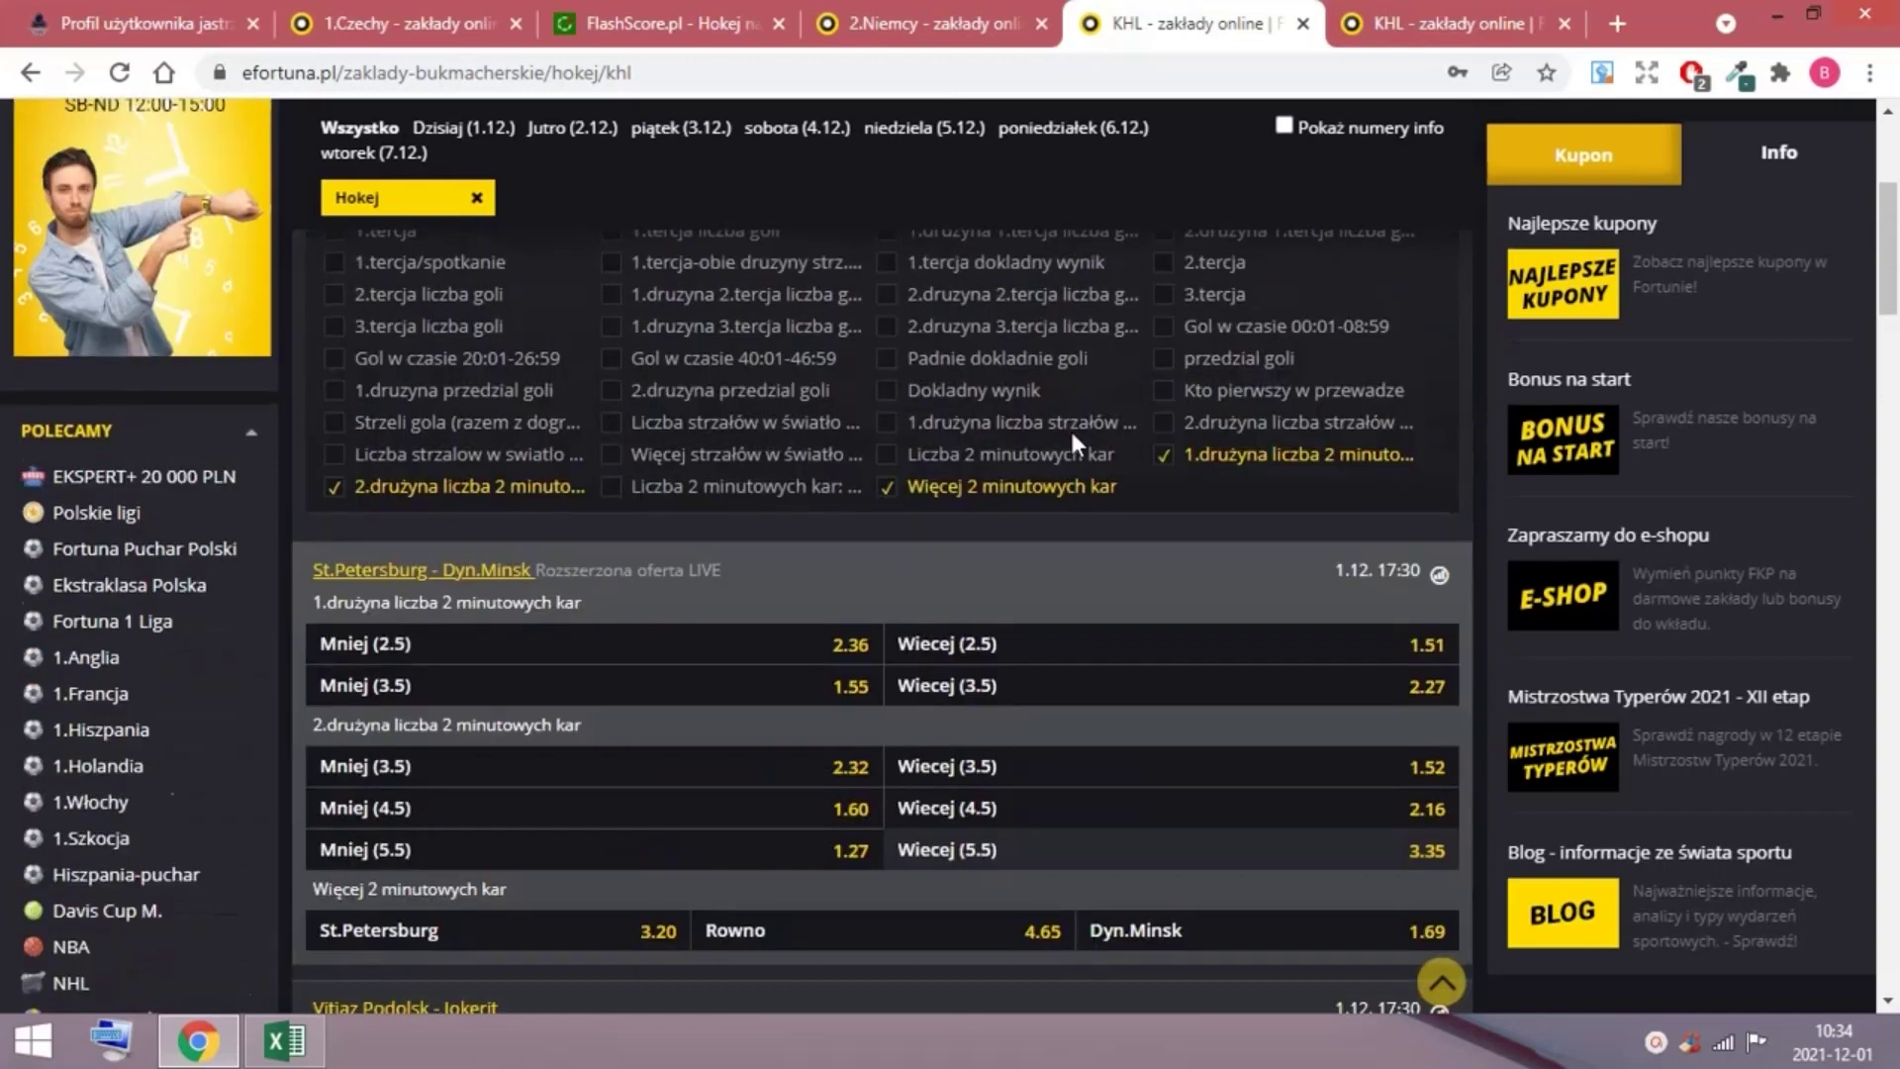
scroll(1062, 426, "down", 2)
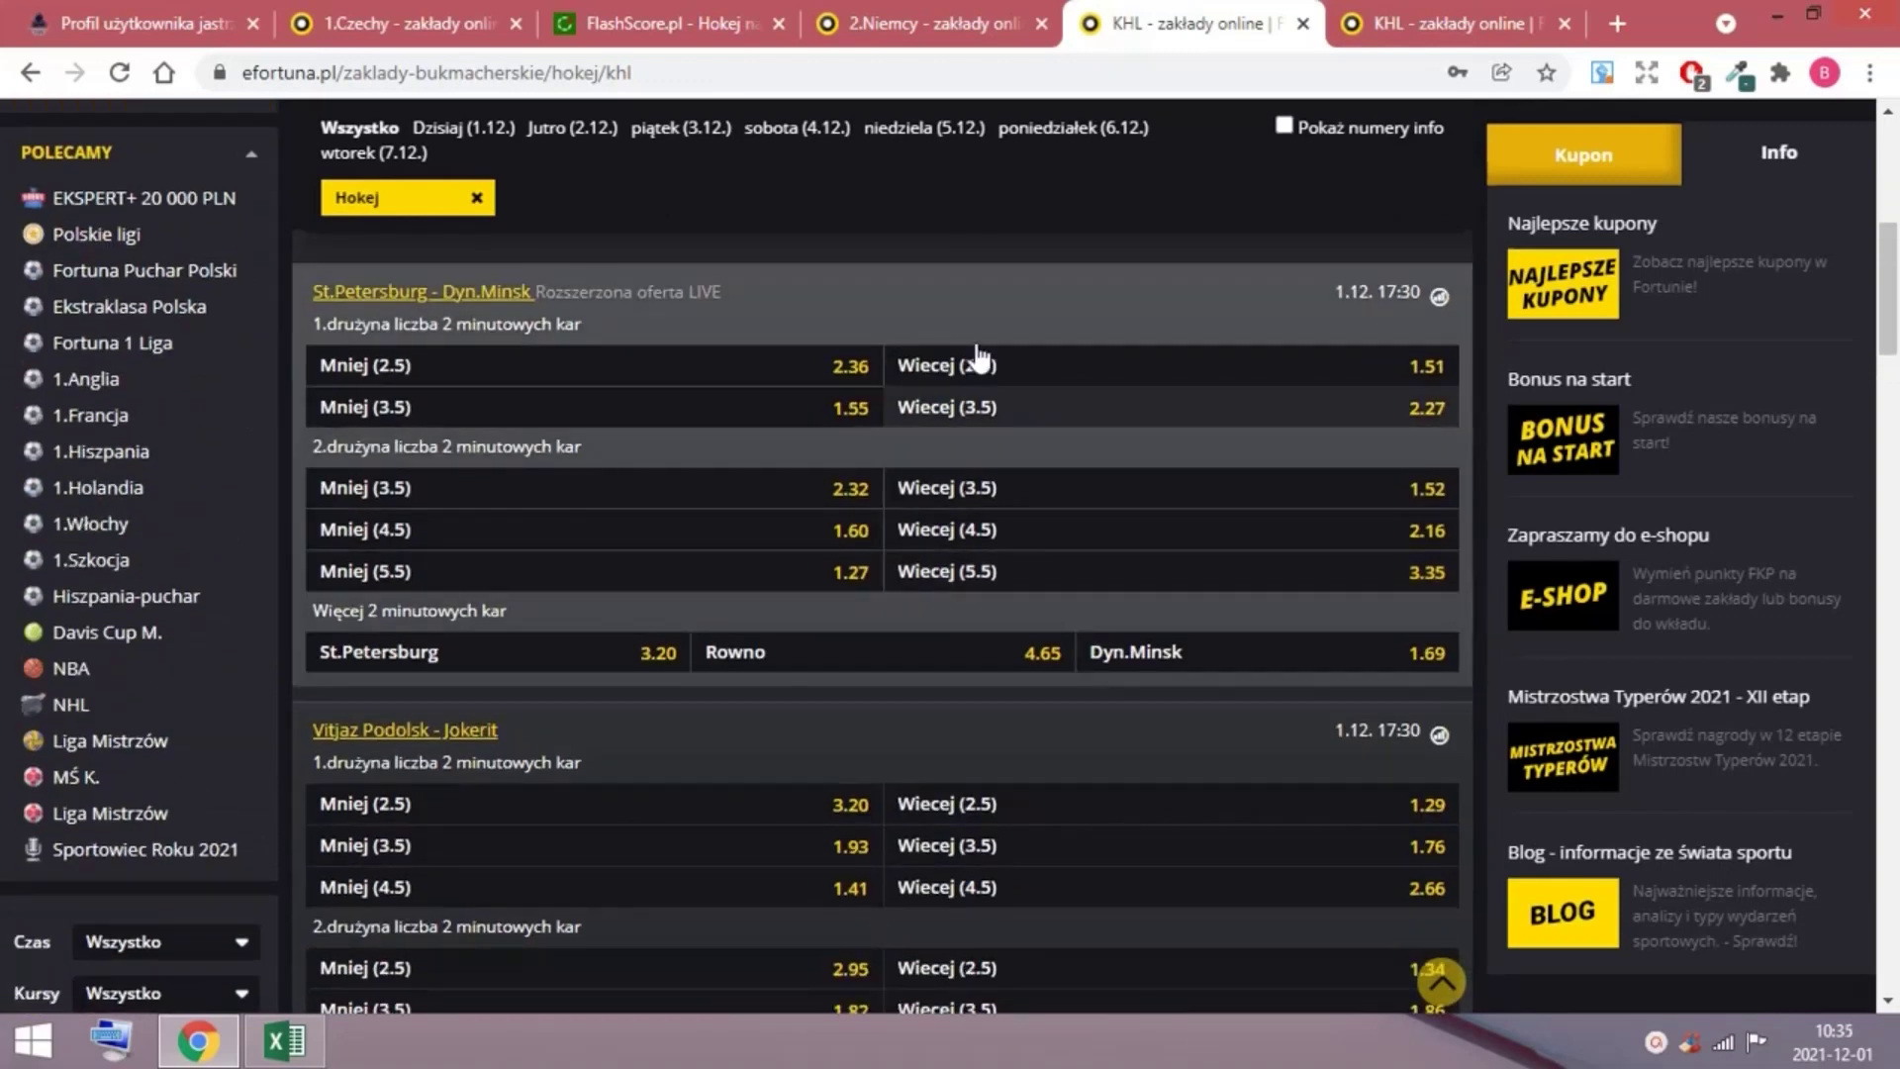
scroll(1003, 842, "down", 1)
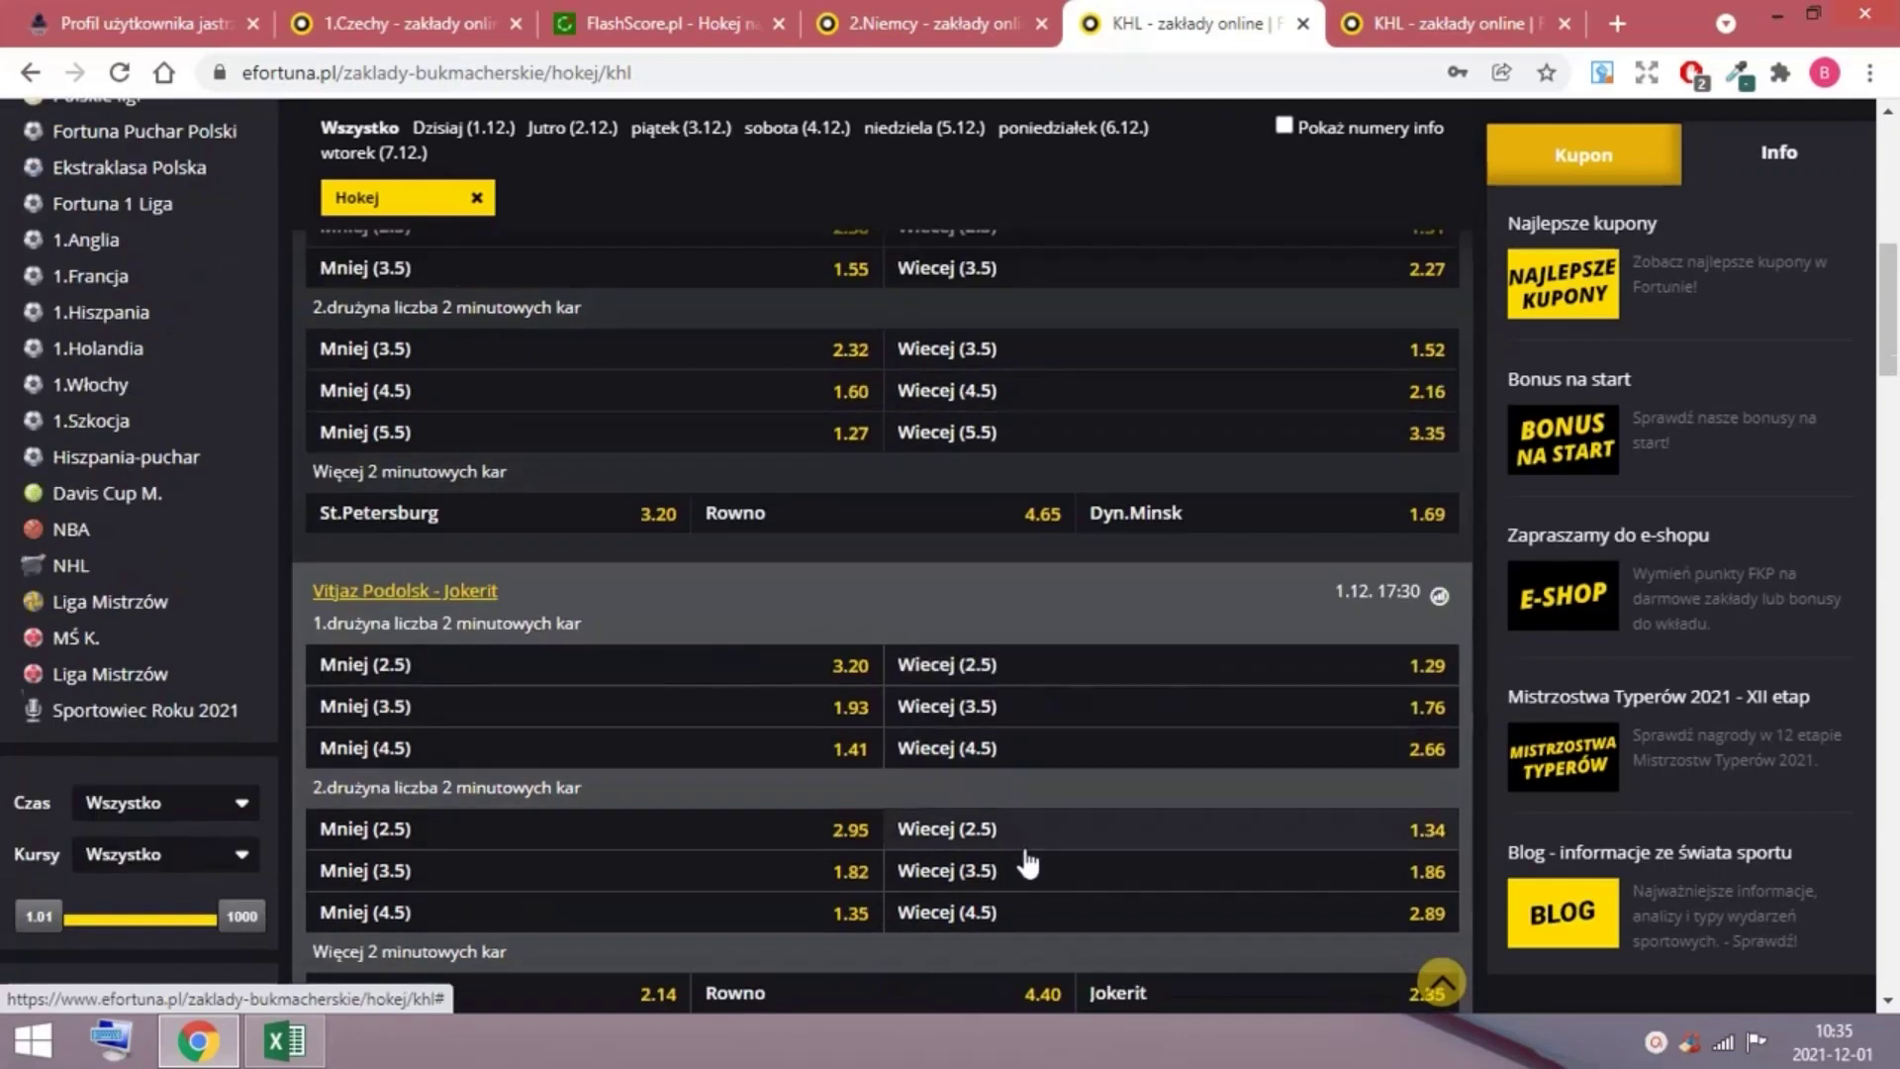
scroll(980, 750, "down", 1)
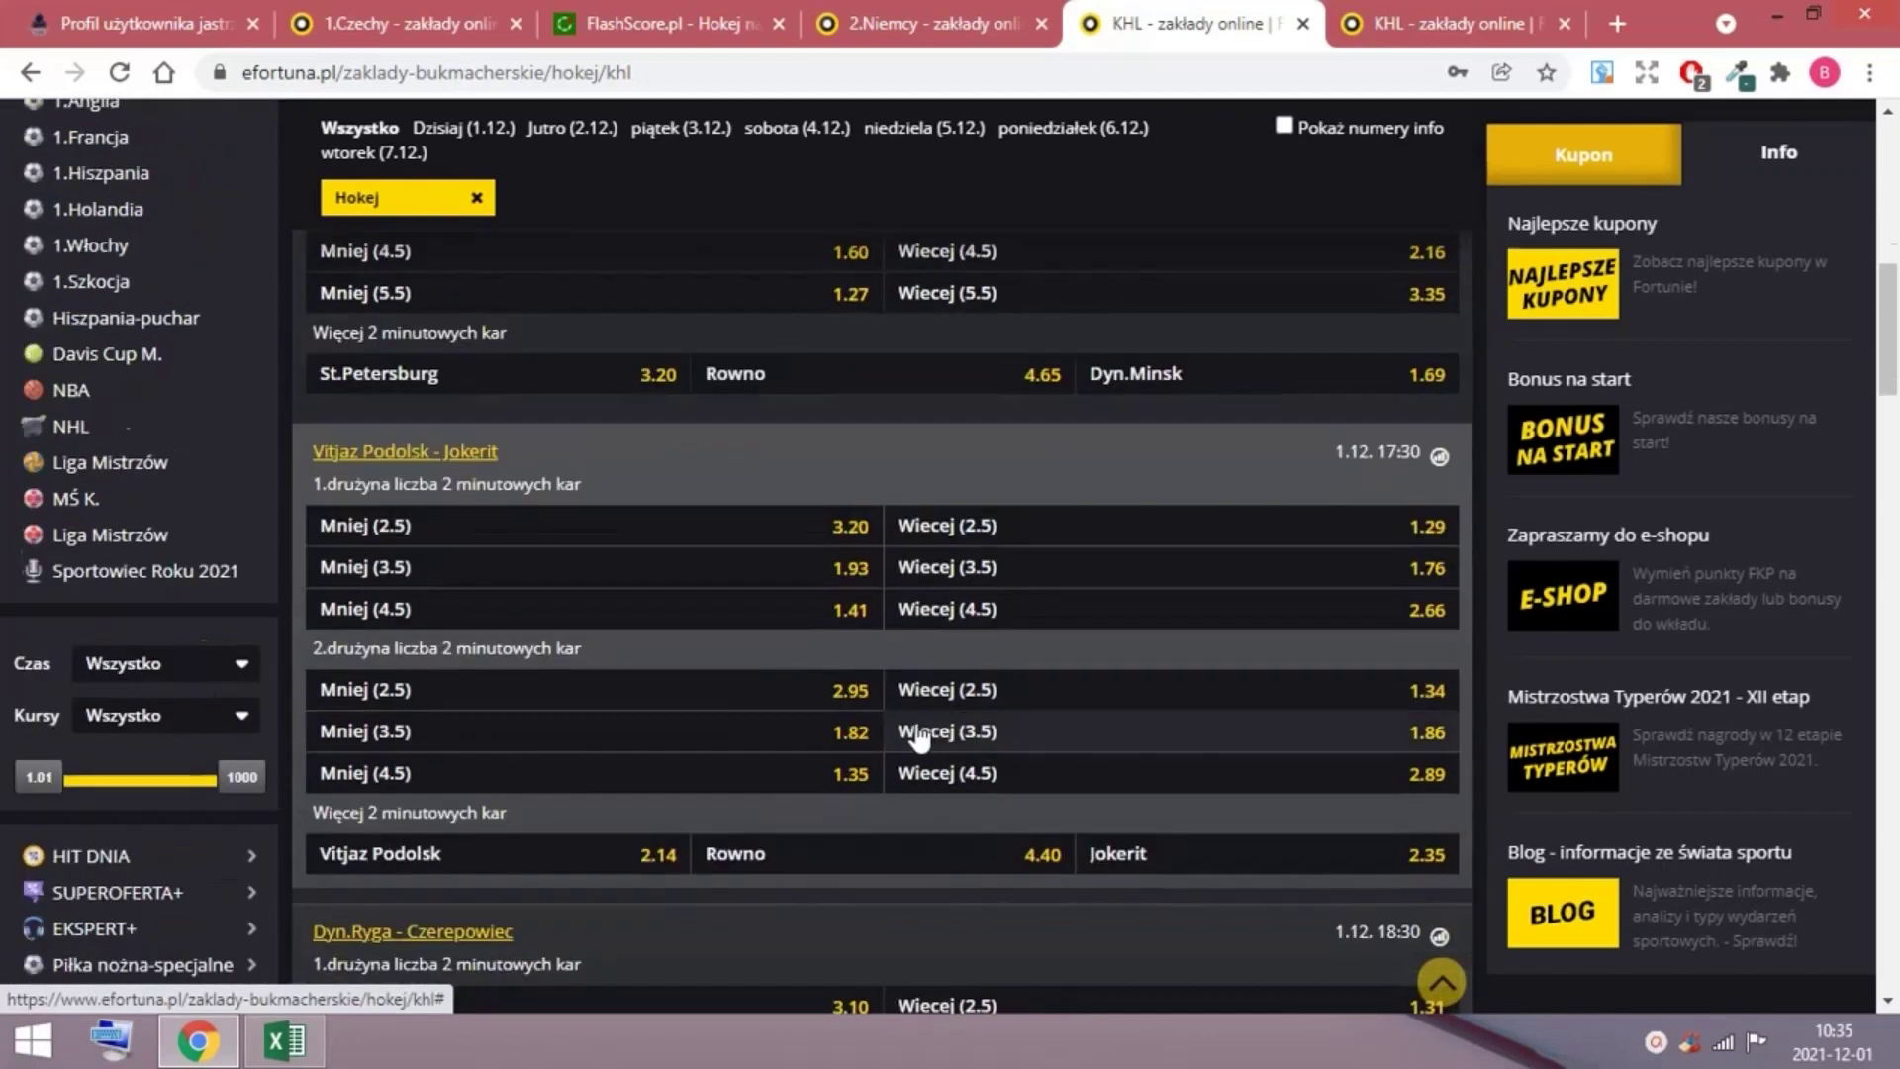
scroll(909, 739, "down", 2)
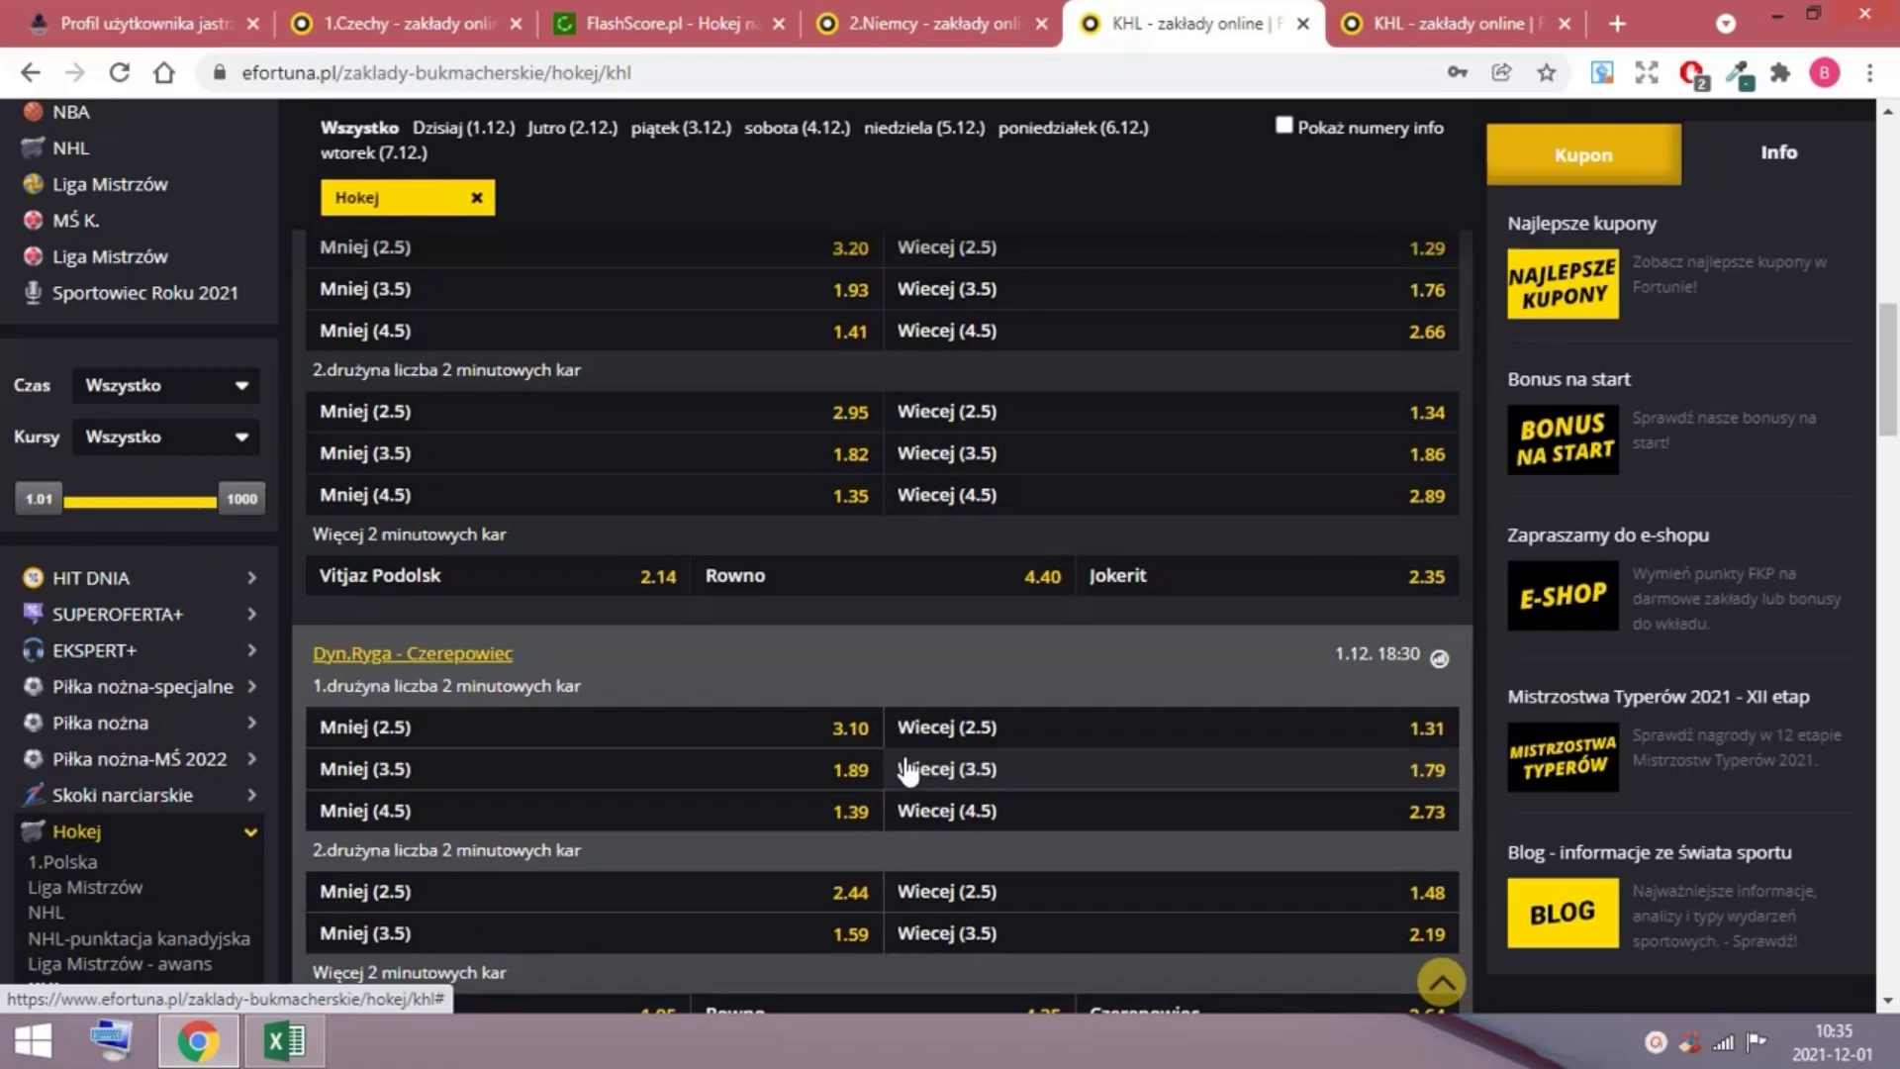
scroll(913, 766, "up", 3)
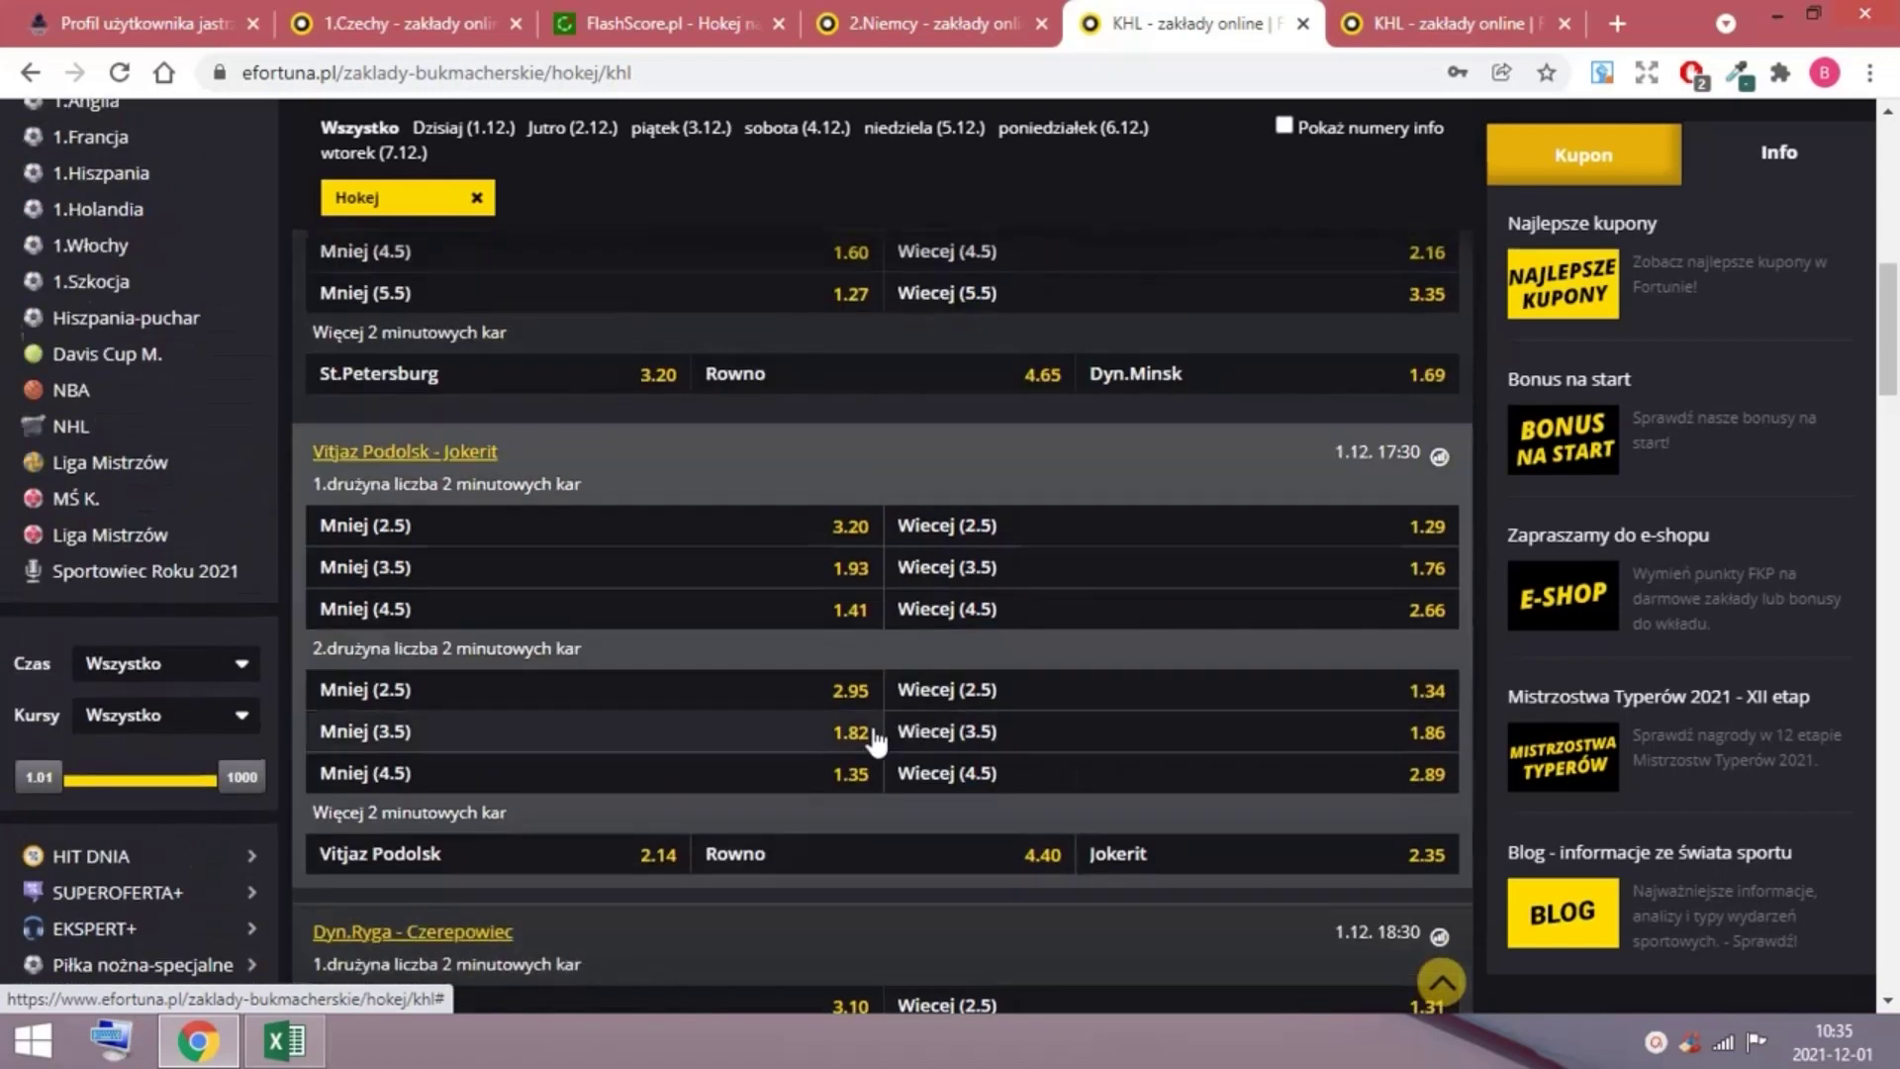
scroll(870, 722, "up", 3)
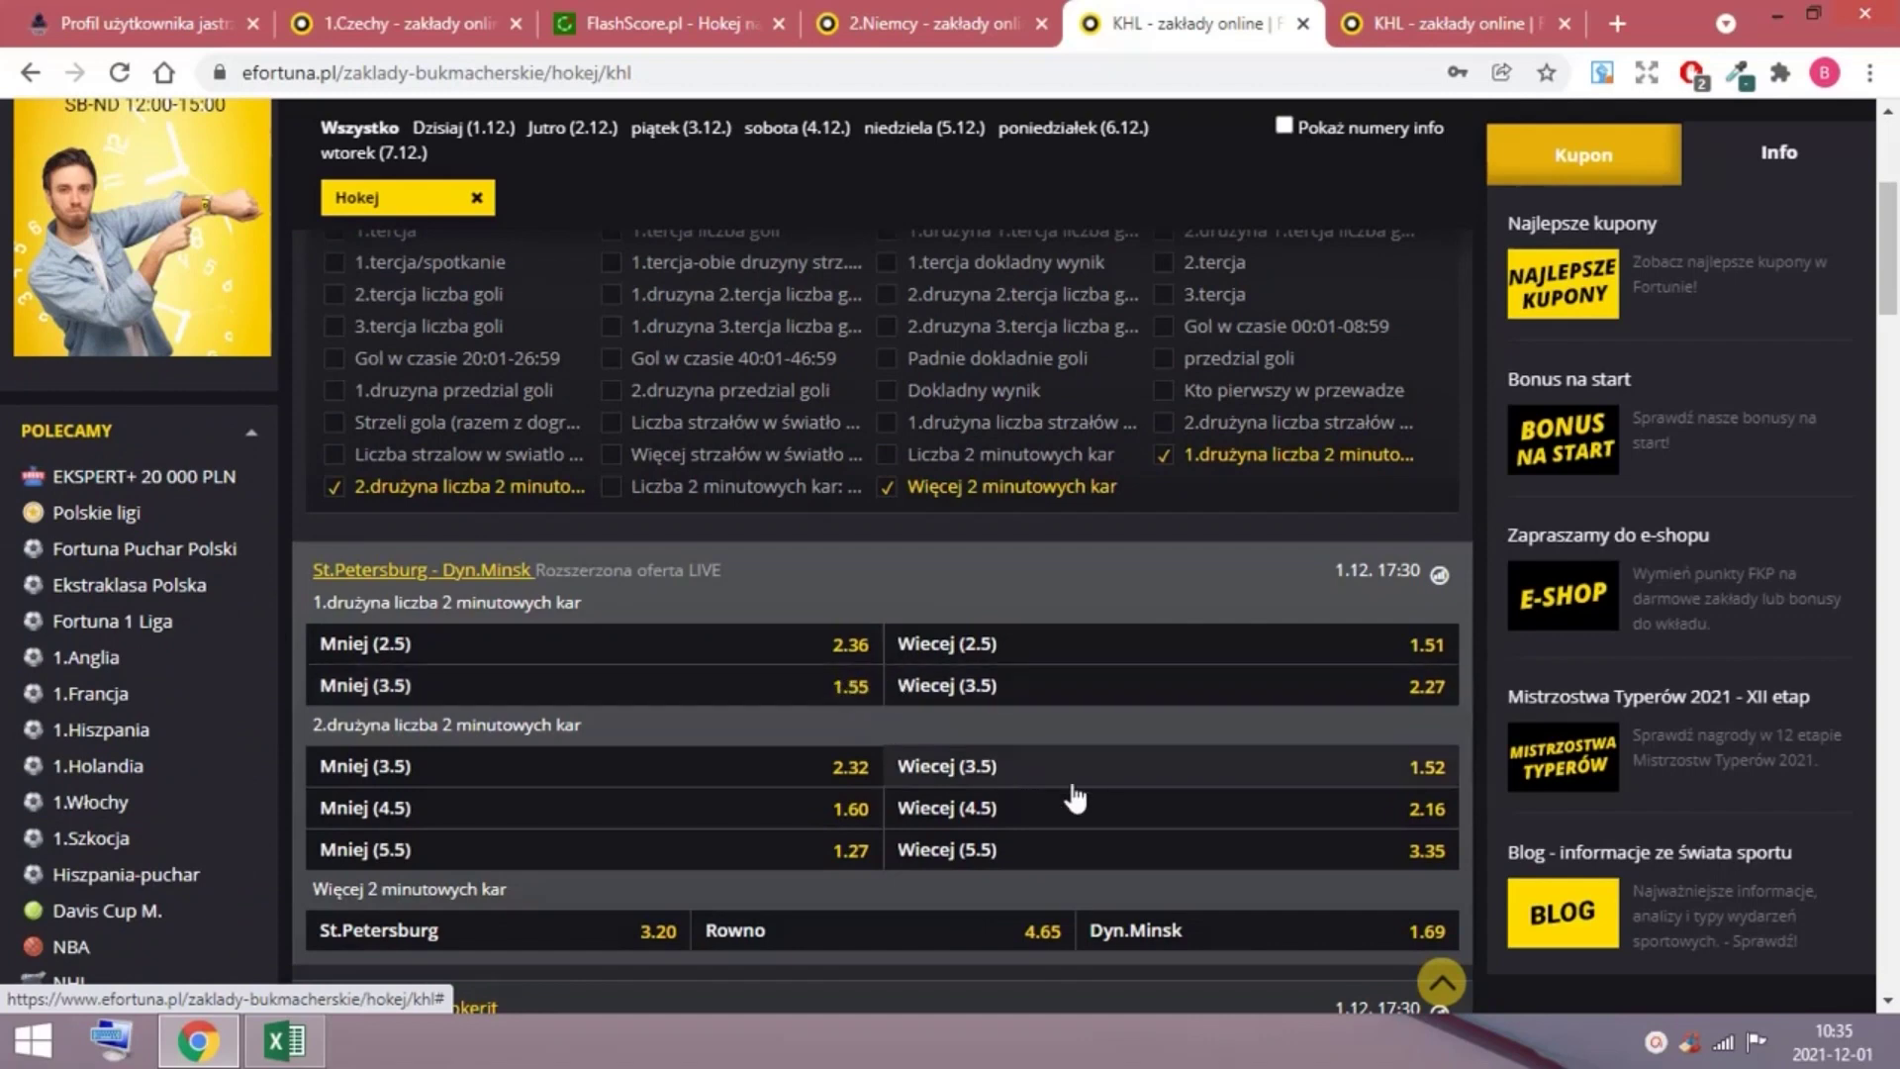
scroll(1054, 756, "down", 3)
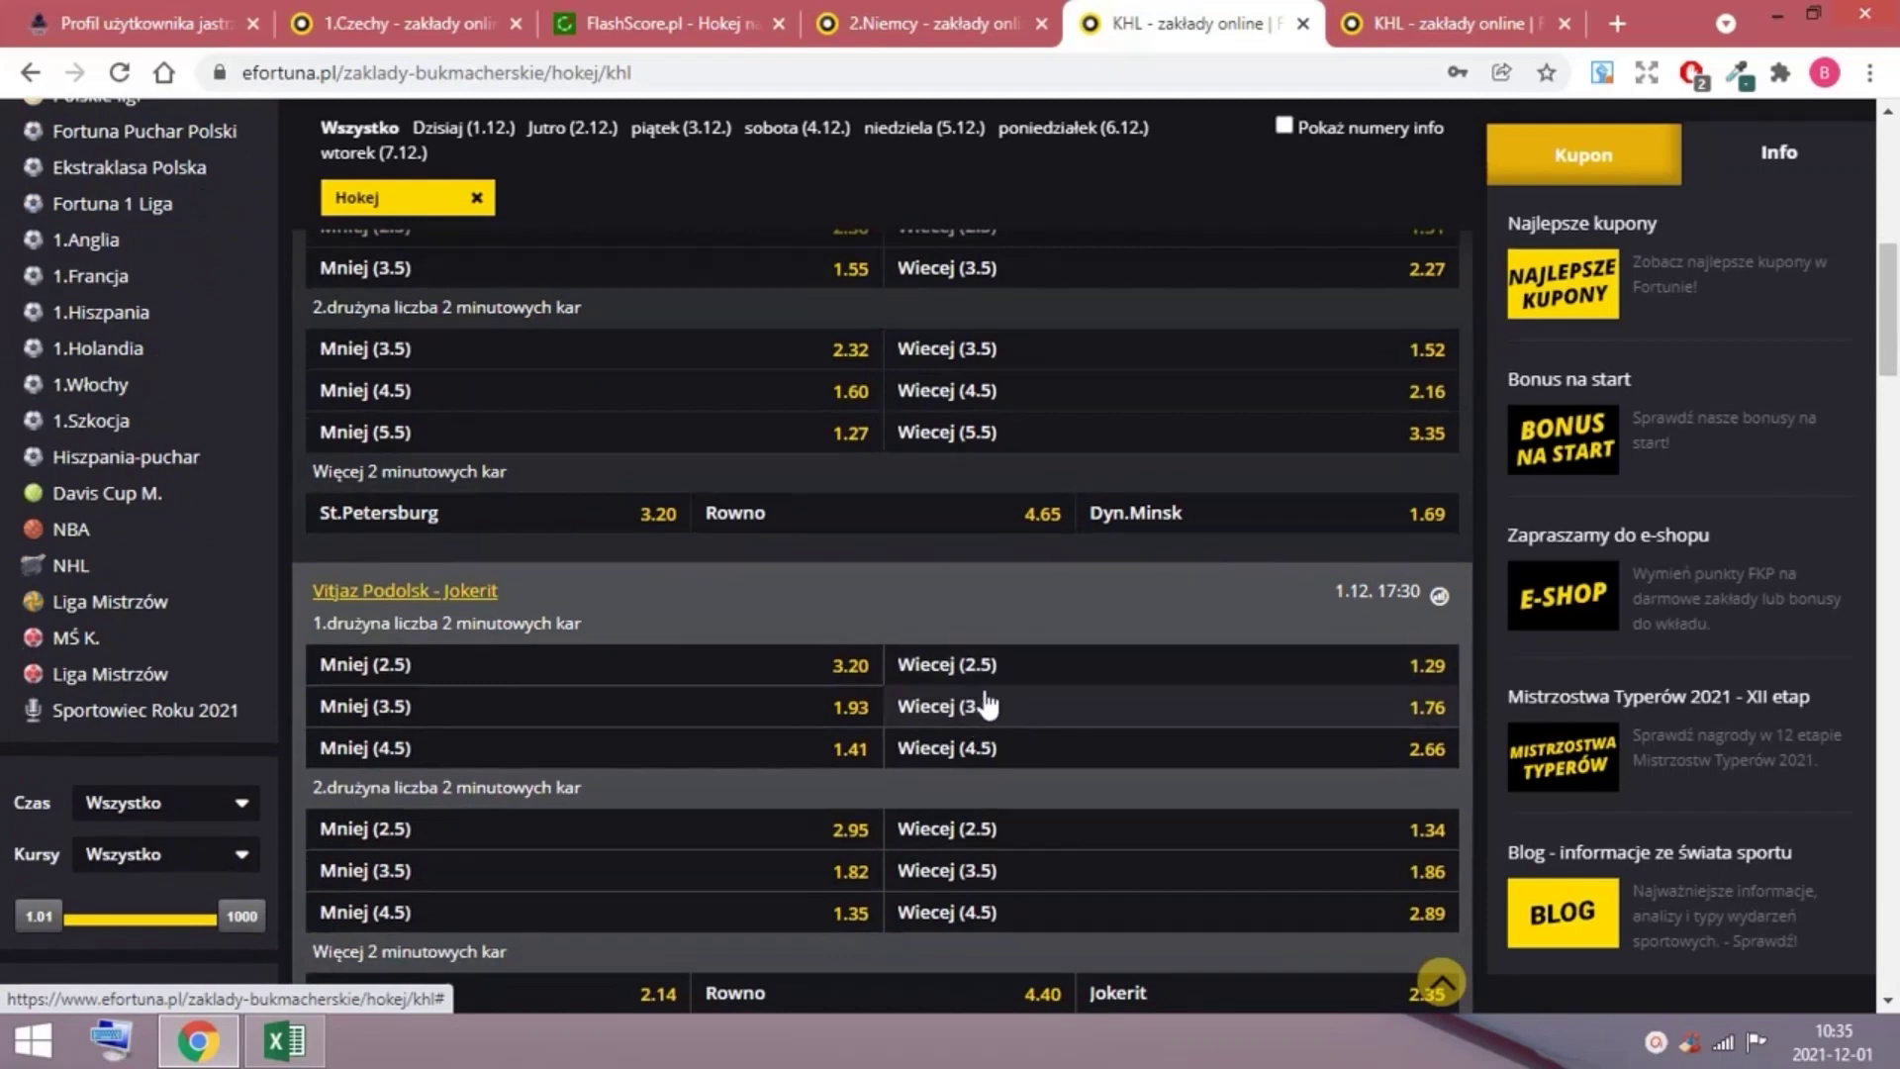
scroll(983, 689, "down", 1)
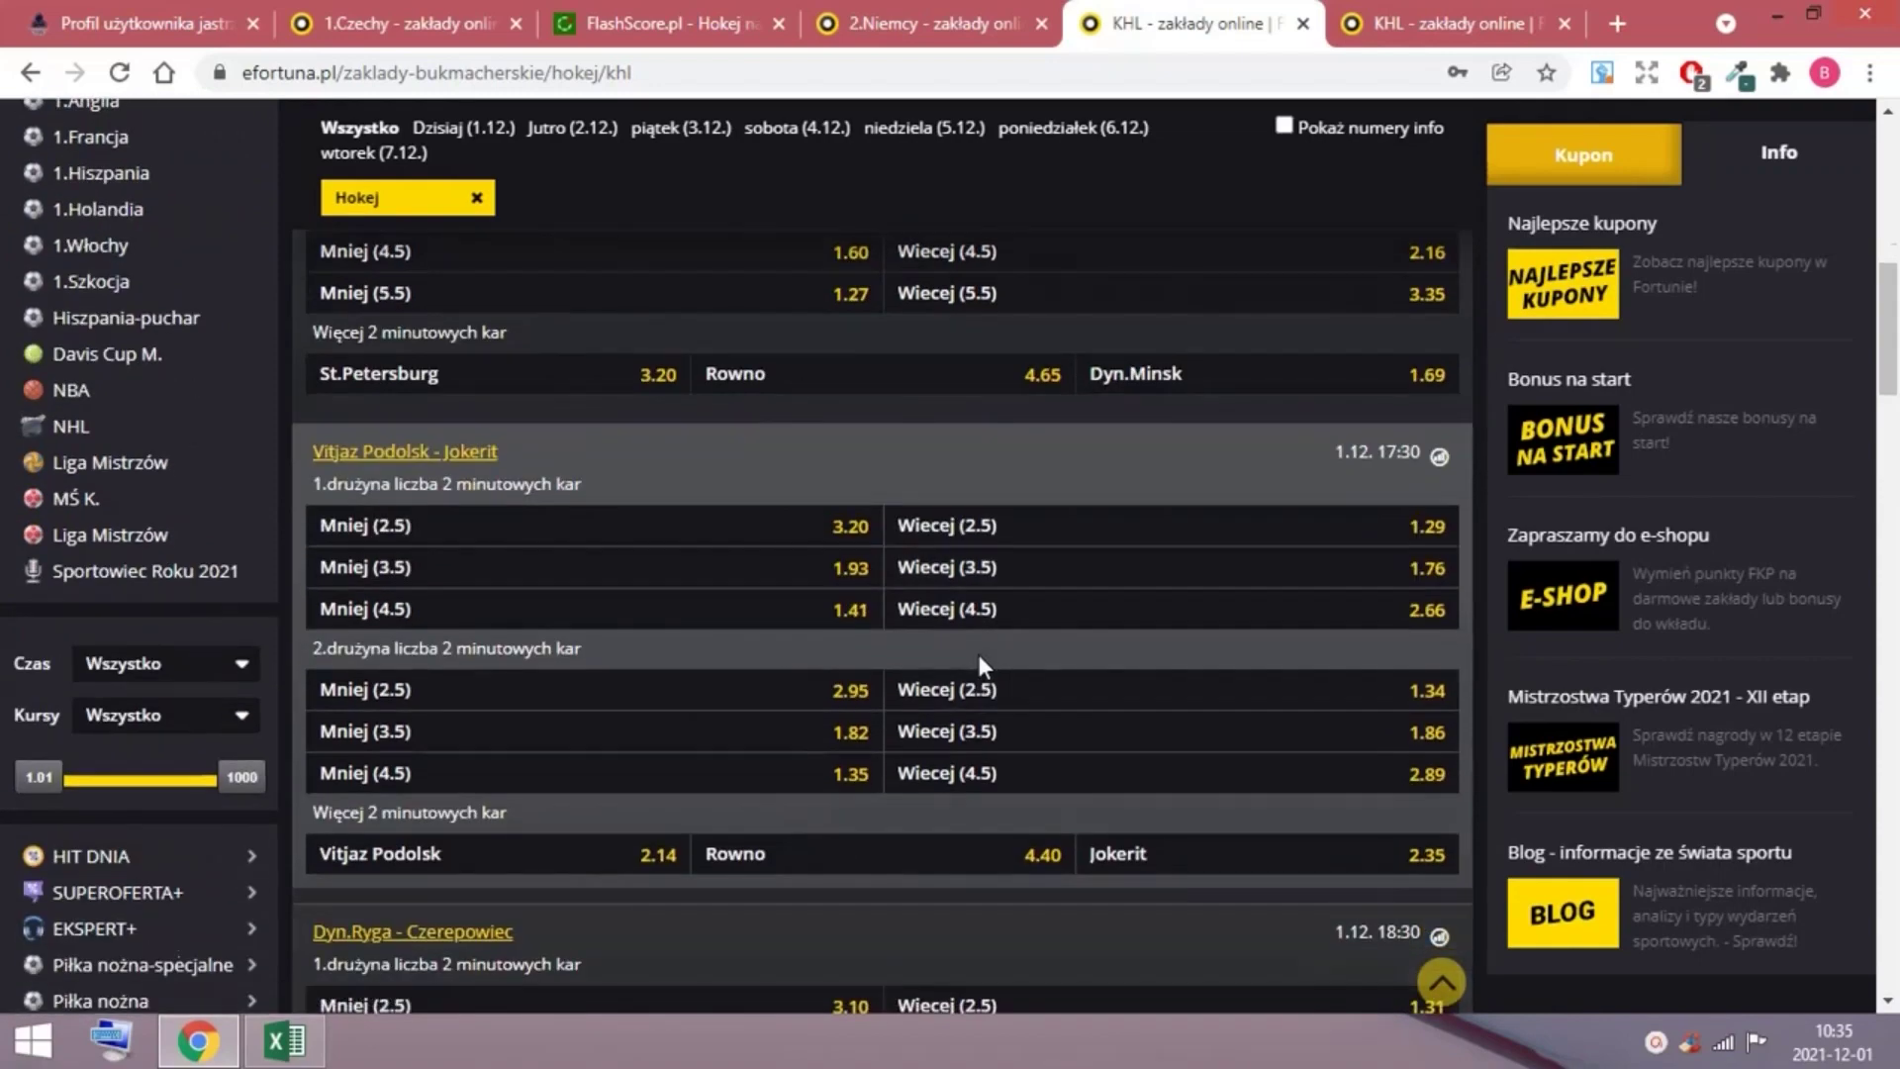
scroll(981, 660, "up", 4)
scroll(984, 653, "up", 2)
scroll(1025, 520, "up", 1)
scroll(995, 629, "up", 1)
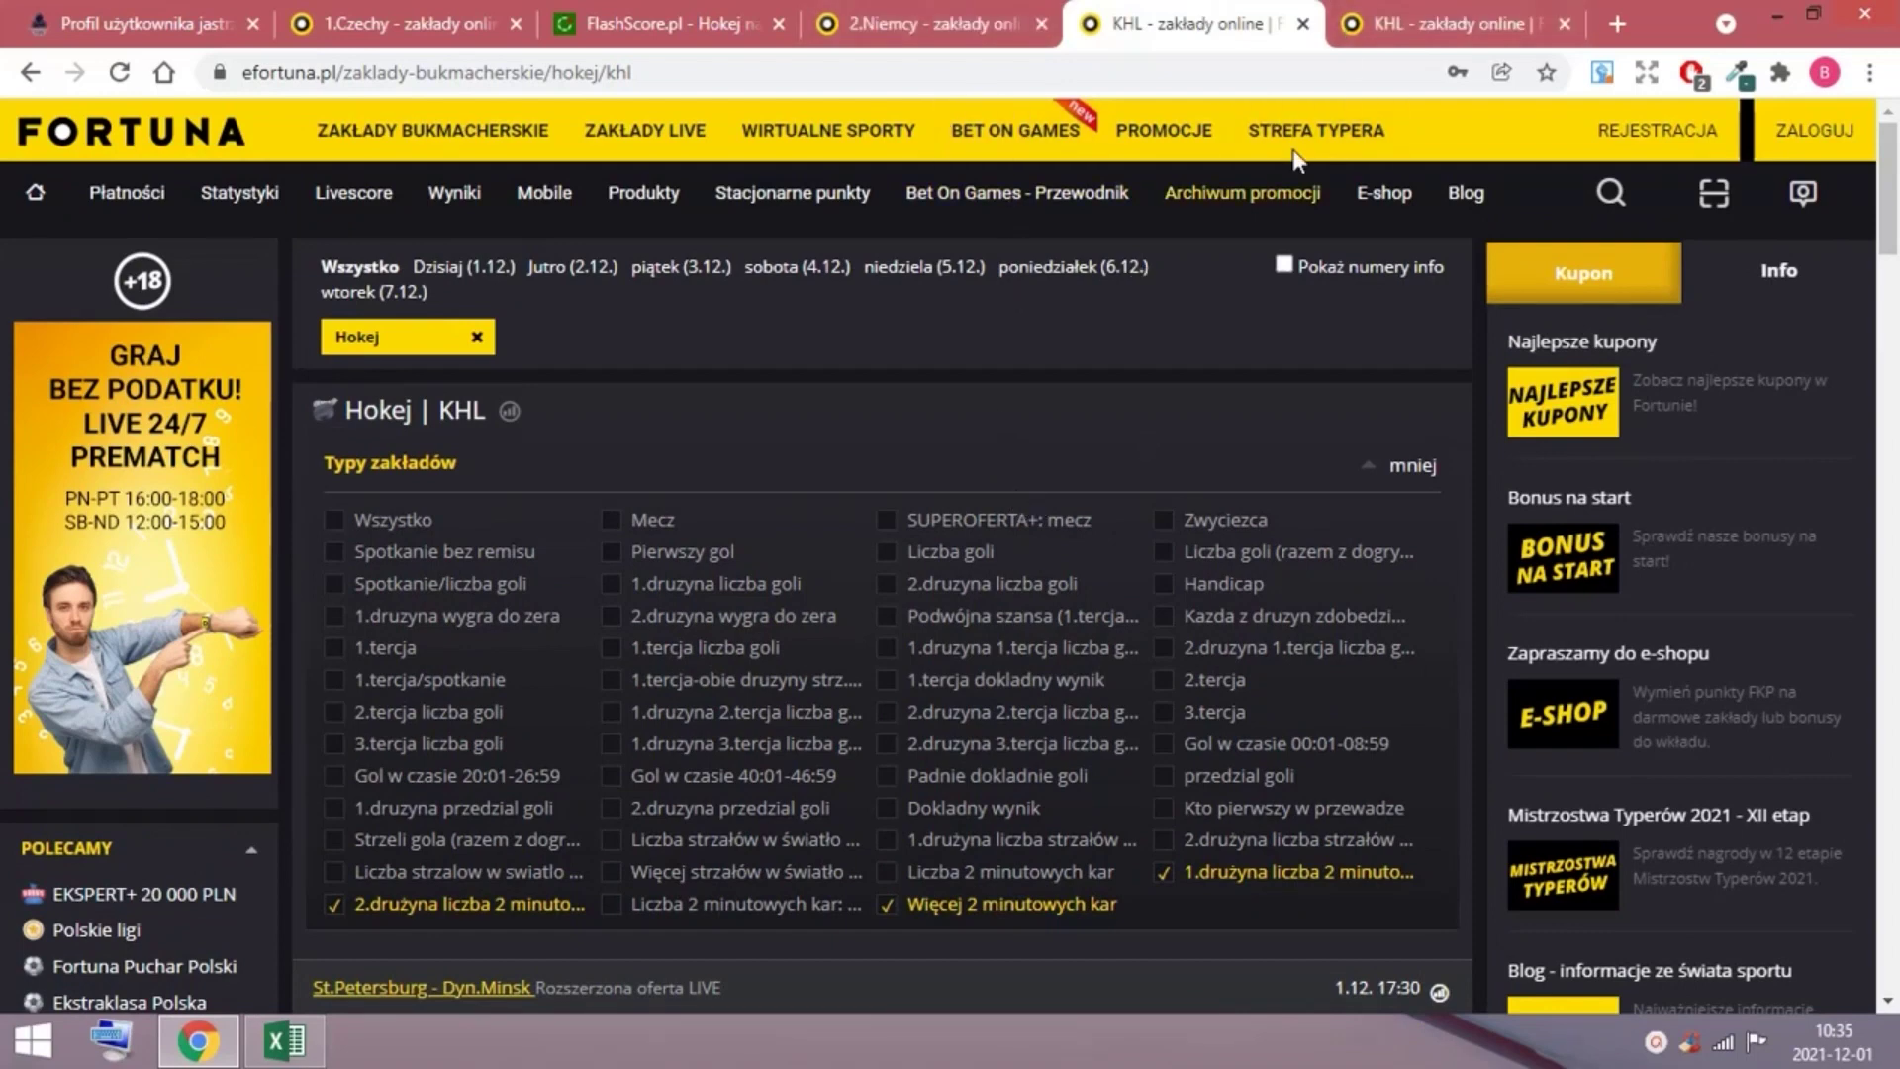
Cycle through the KHL and FlashScore tabs, ending on the 2.Niemcy page's 2.57 coupon.
left_click(1410, 23)
left_click(967, 19)
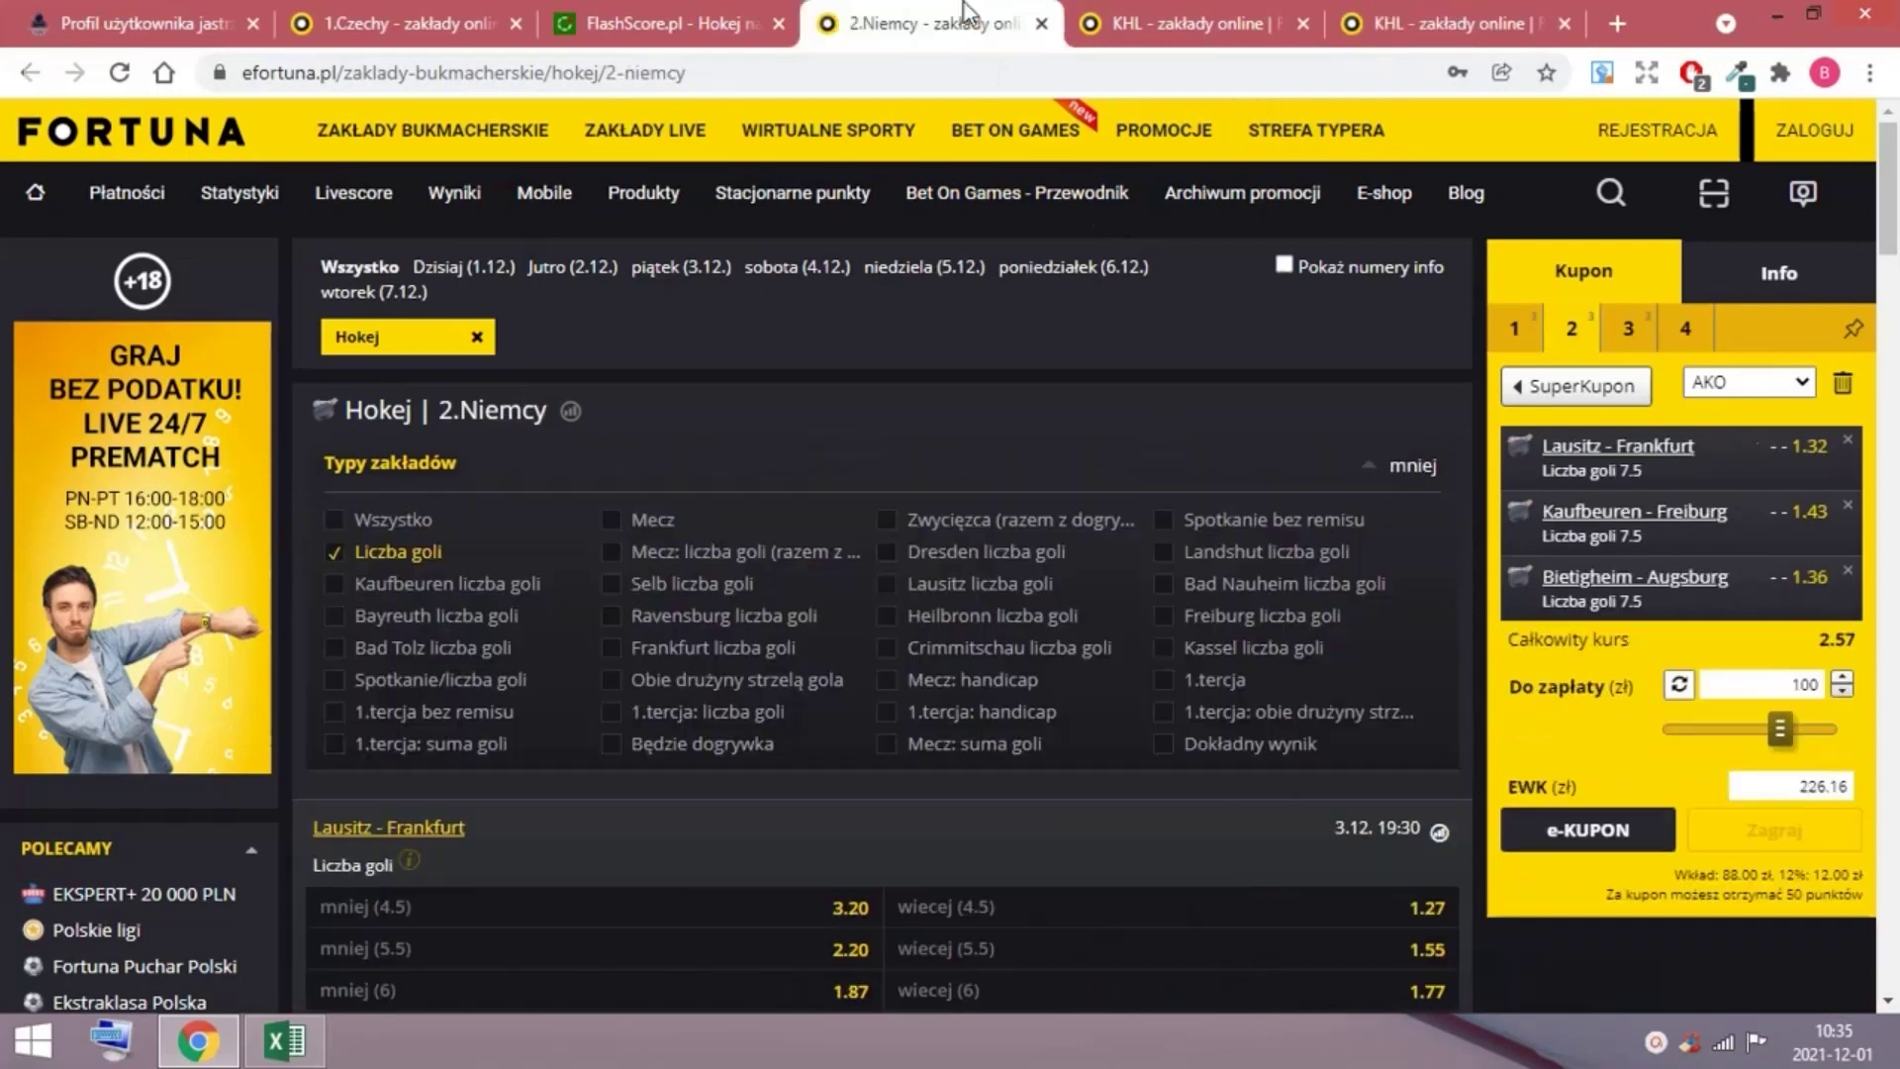
left_click(1121, 18)
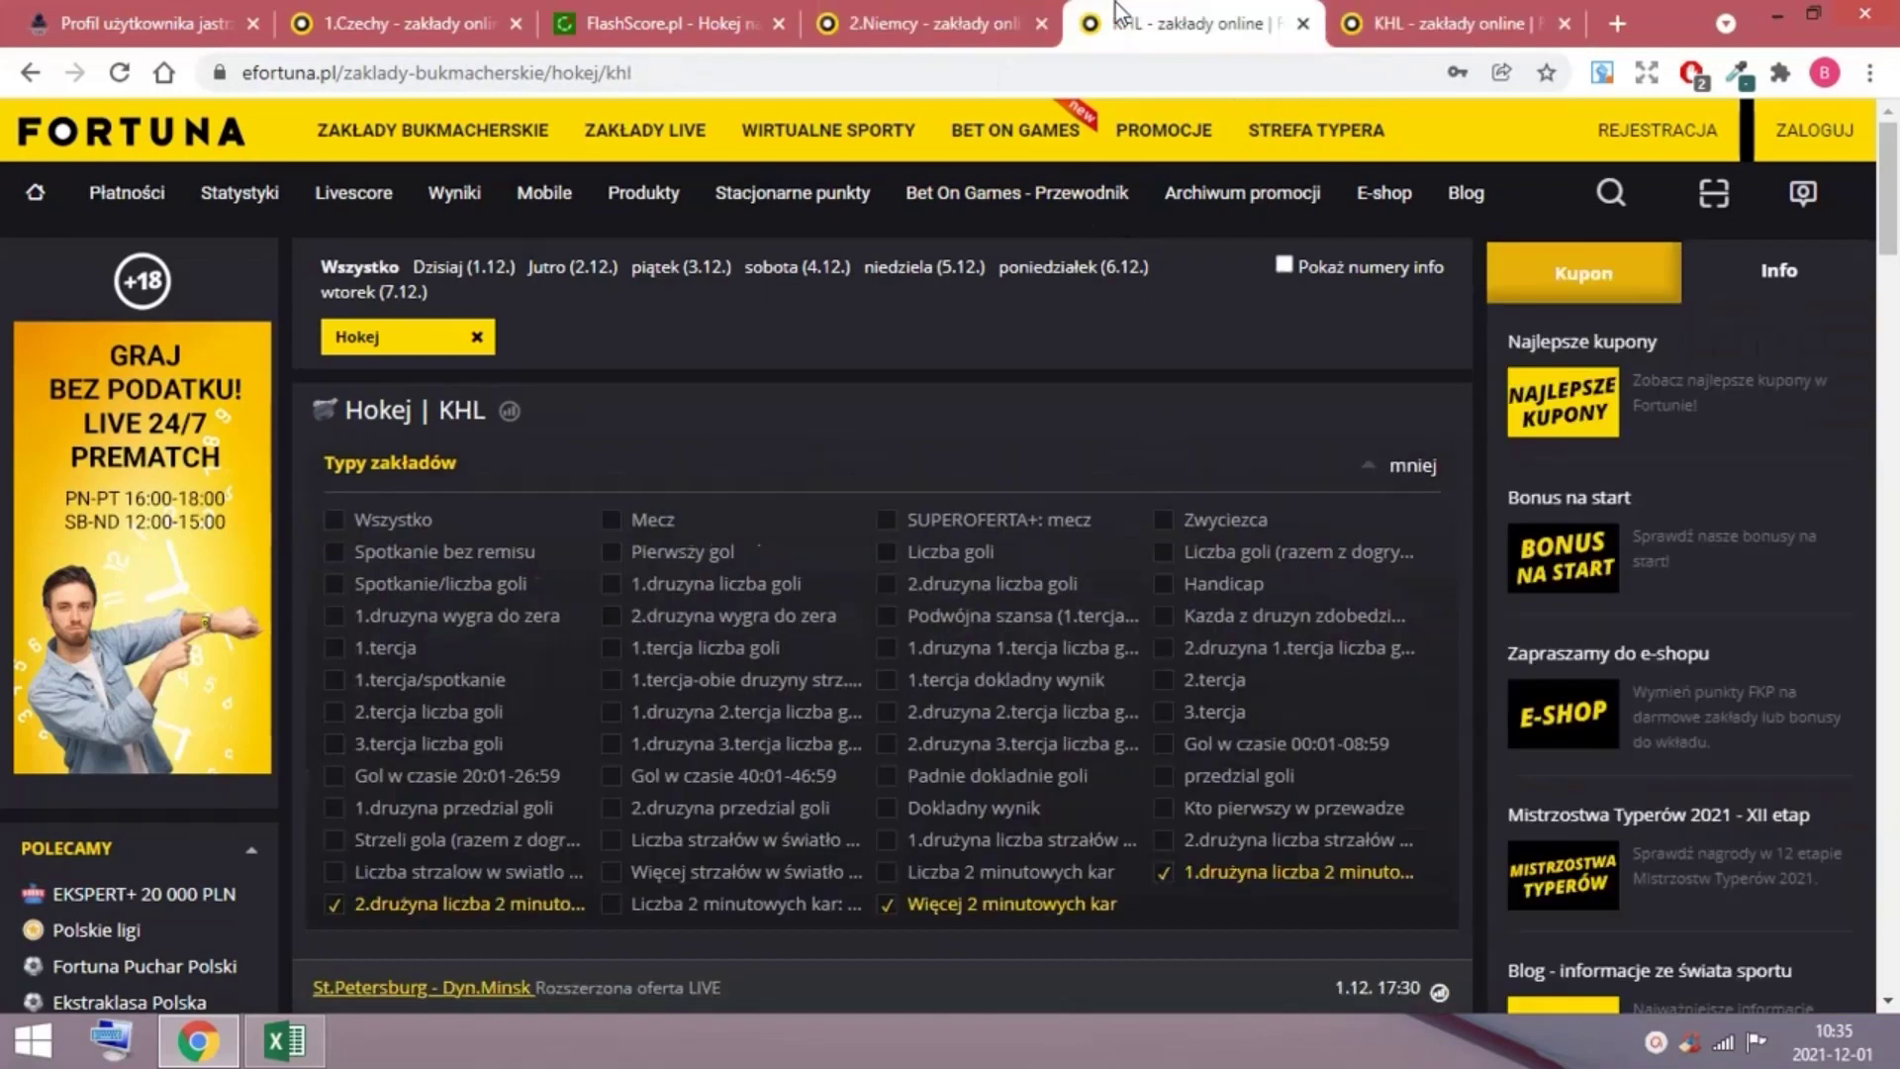
left_click(672, 27)
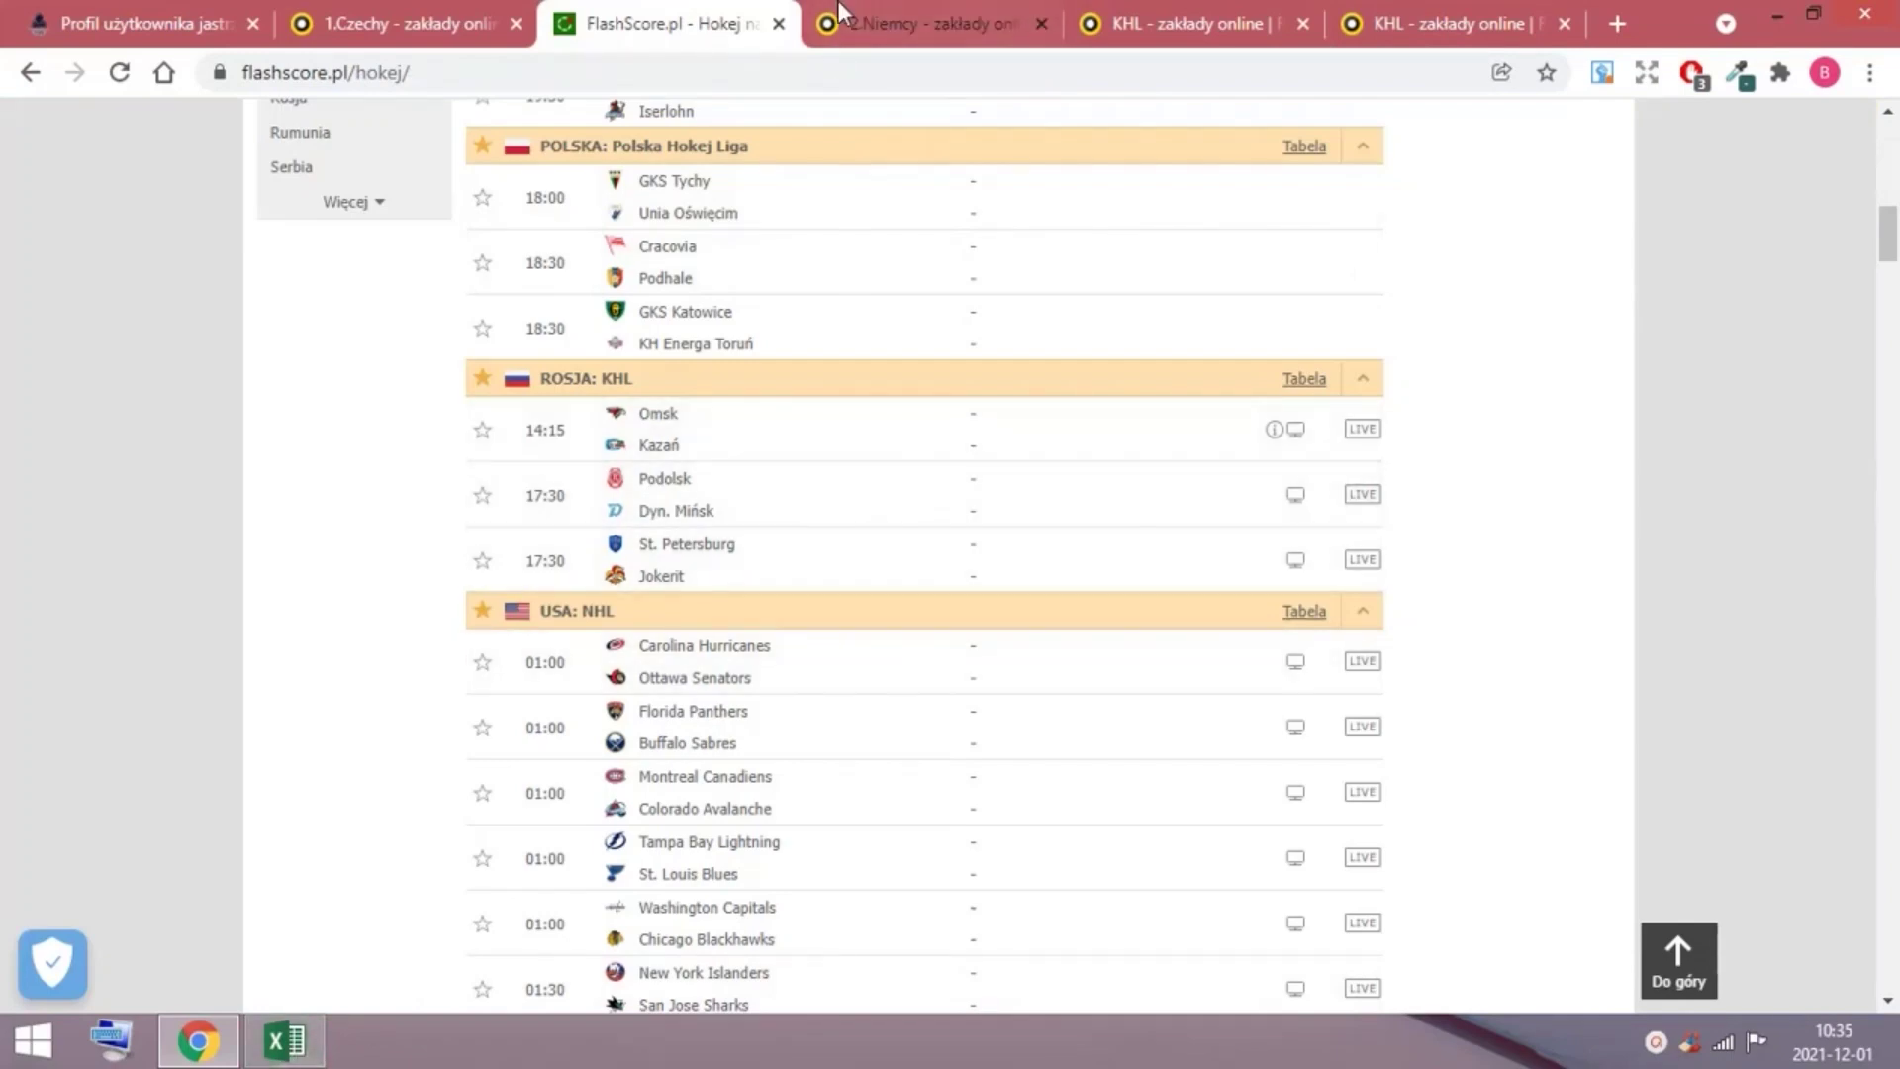
left_click(944, 17)
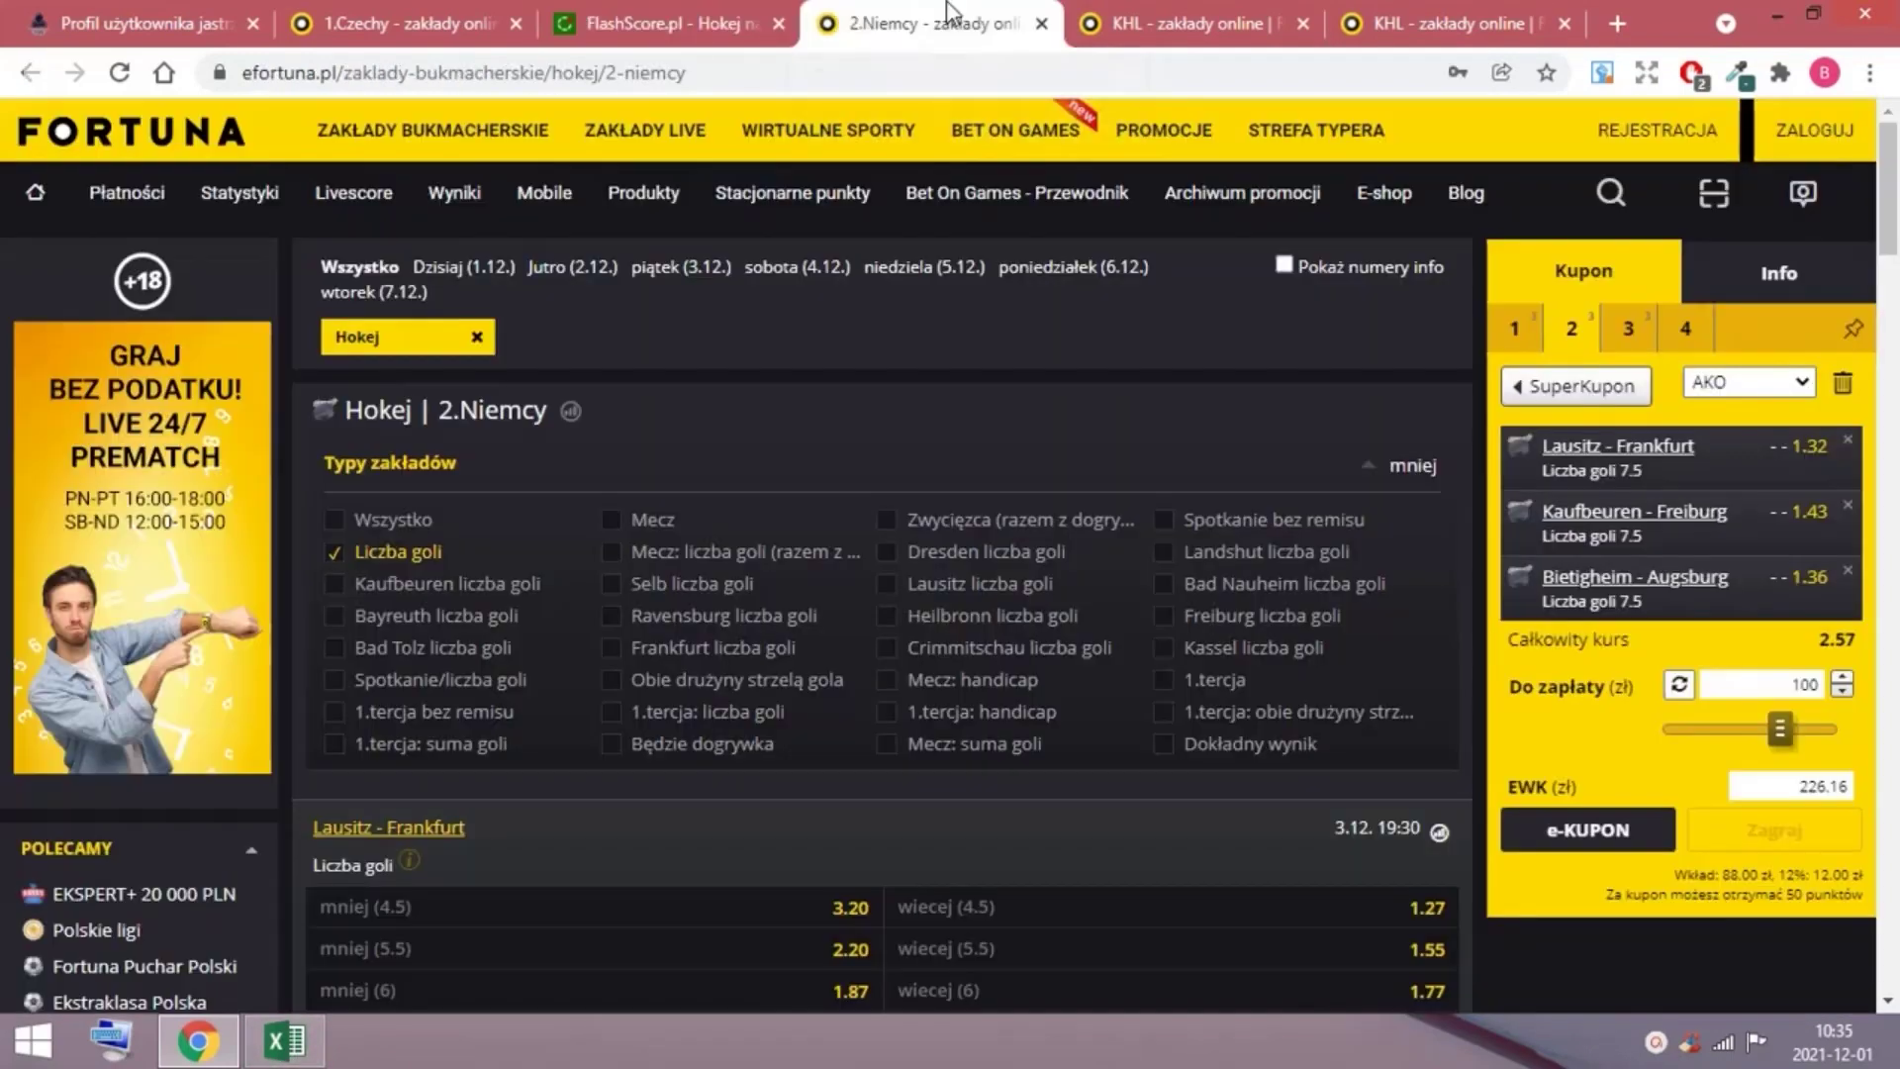
left_click(1186, 8)
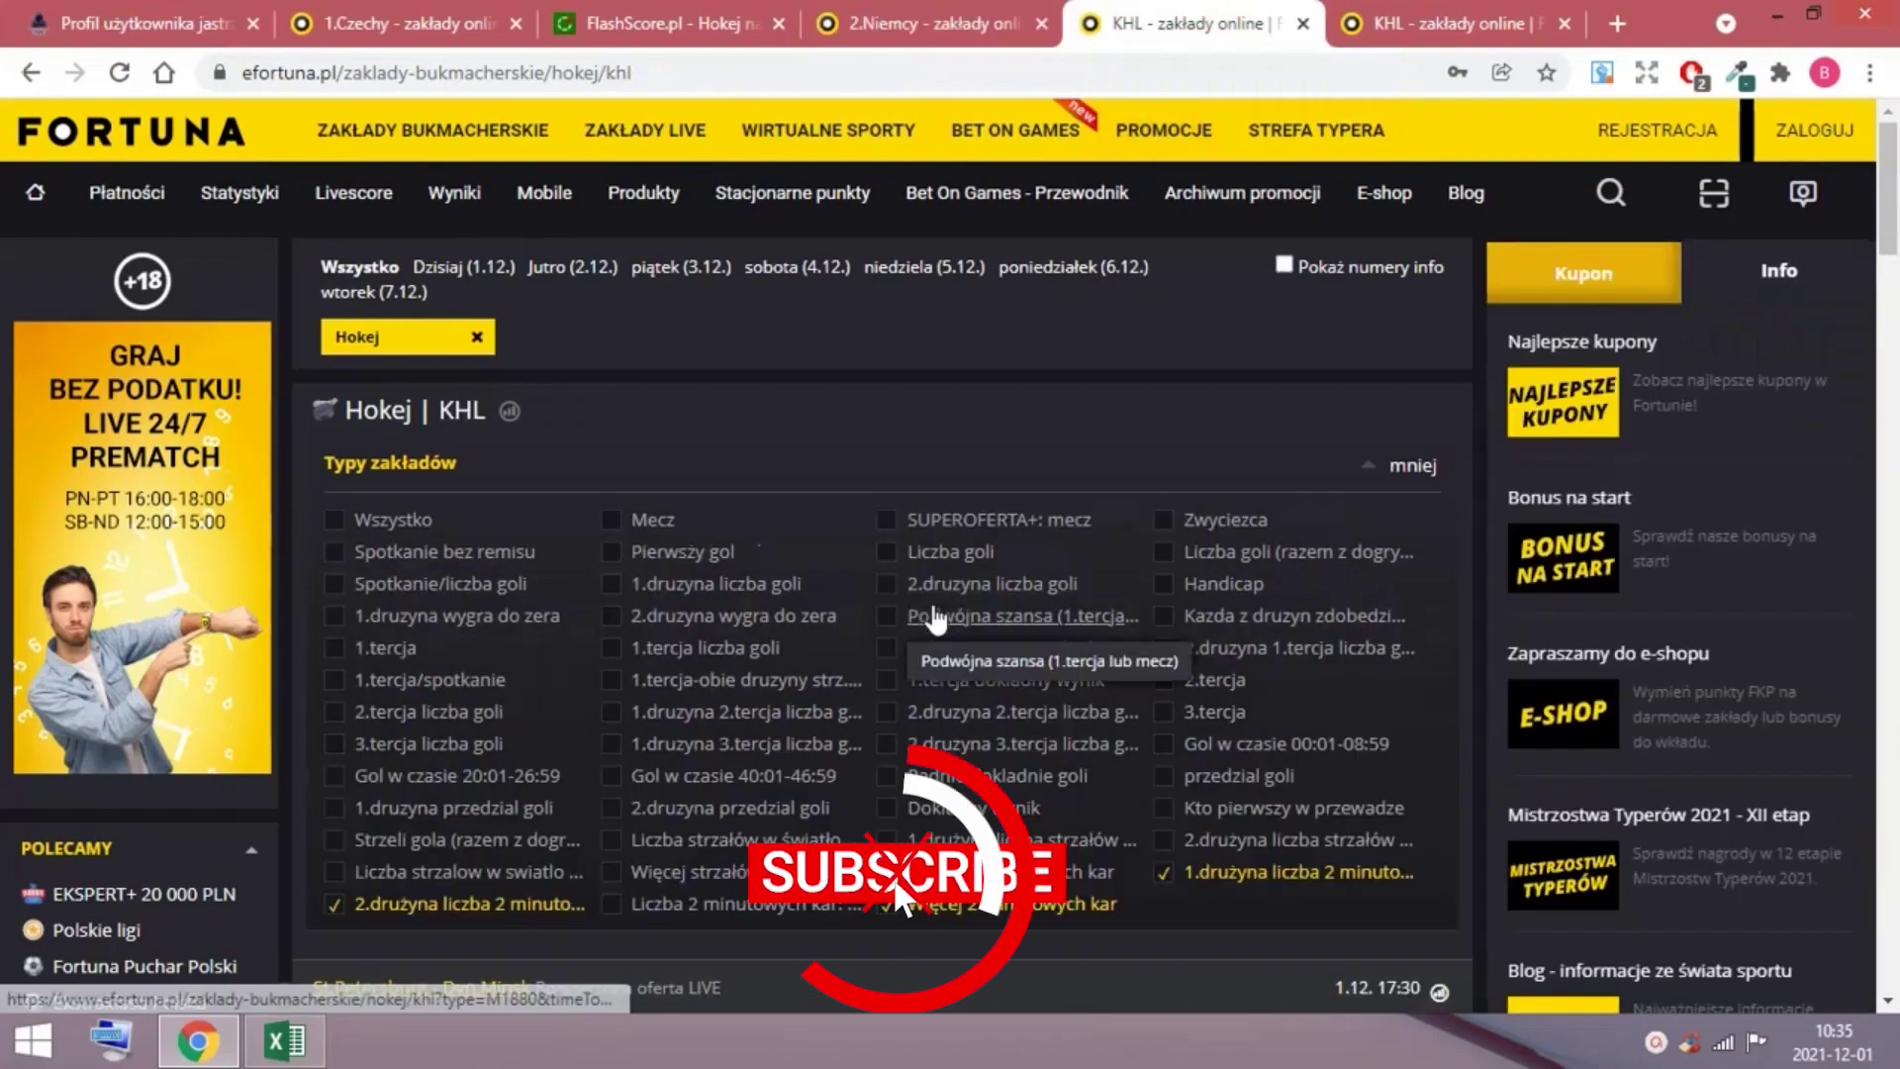
scroll(932, 620, "down", 3)
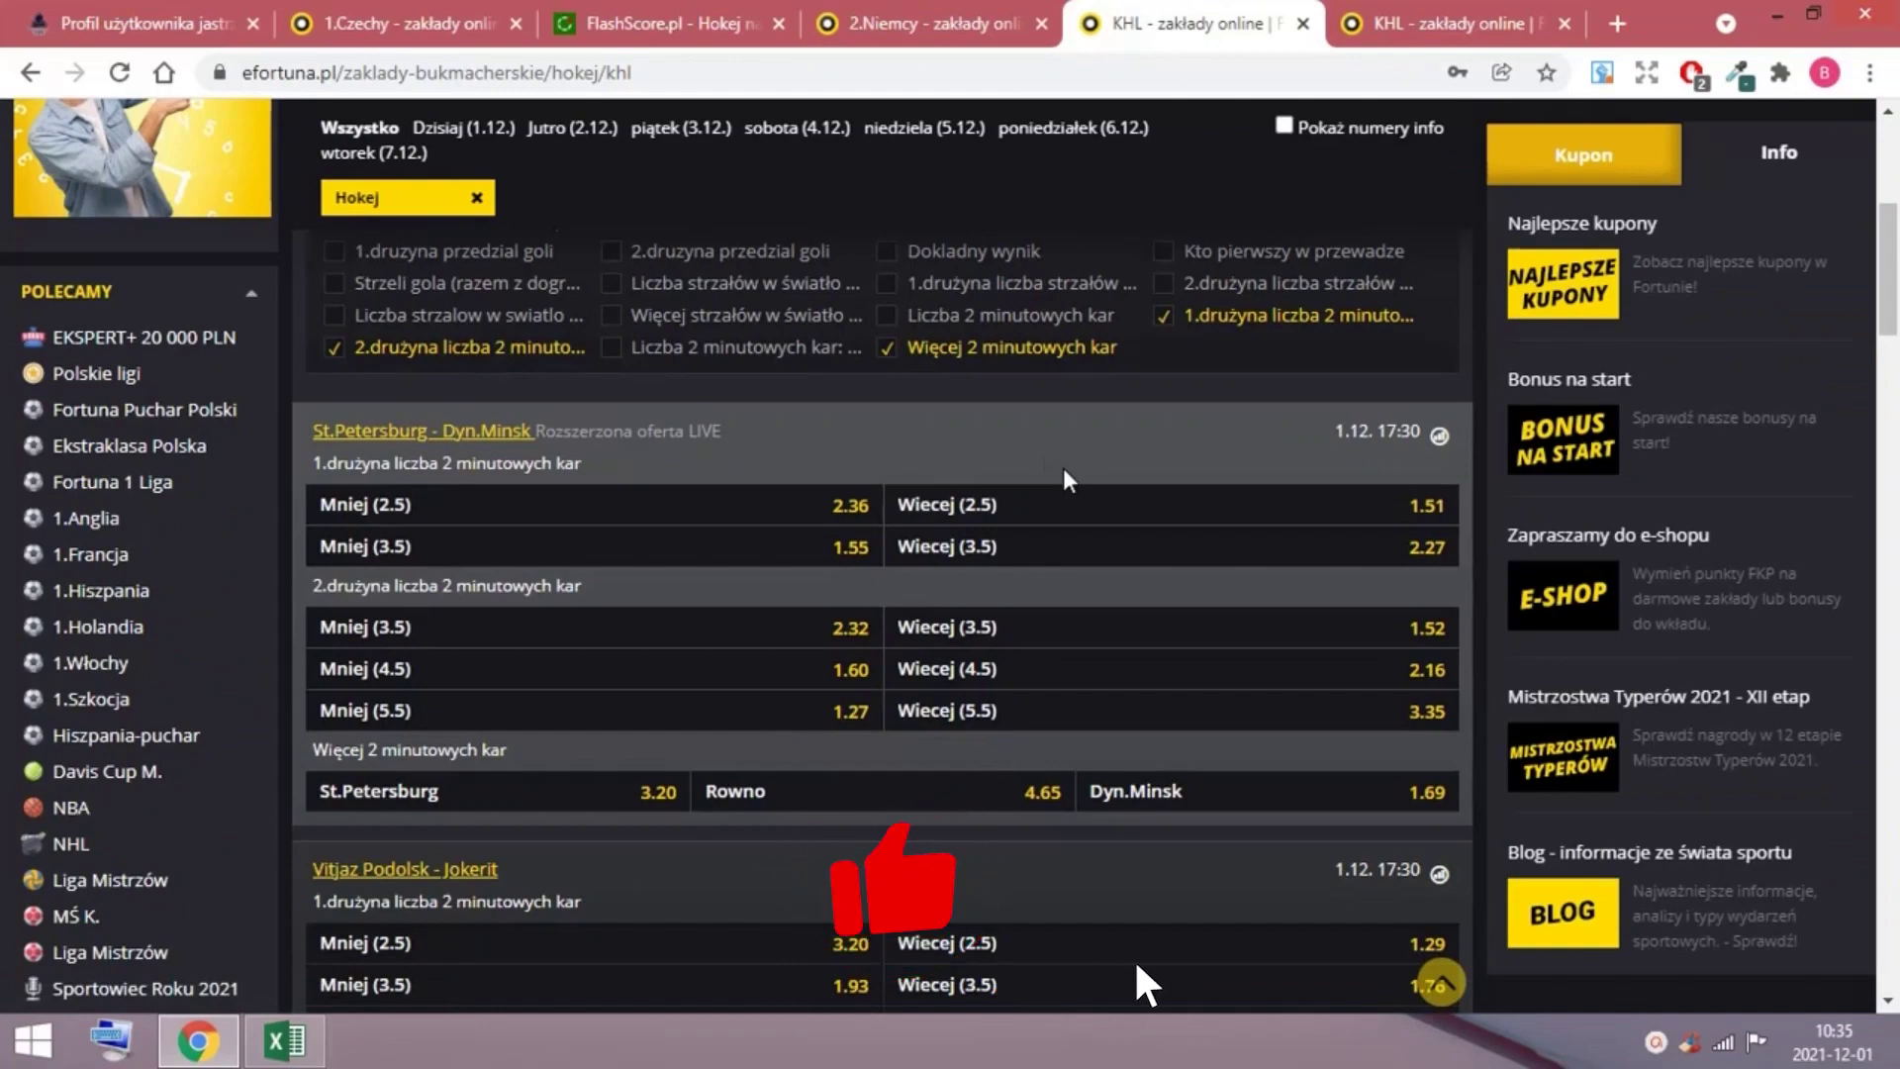
scroll(1010, 433, "up", 1)
scroll(1006, 428, "up", 1)
scroll(1005, 431, "up", 1)
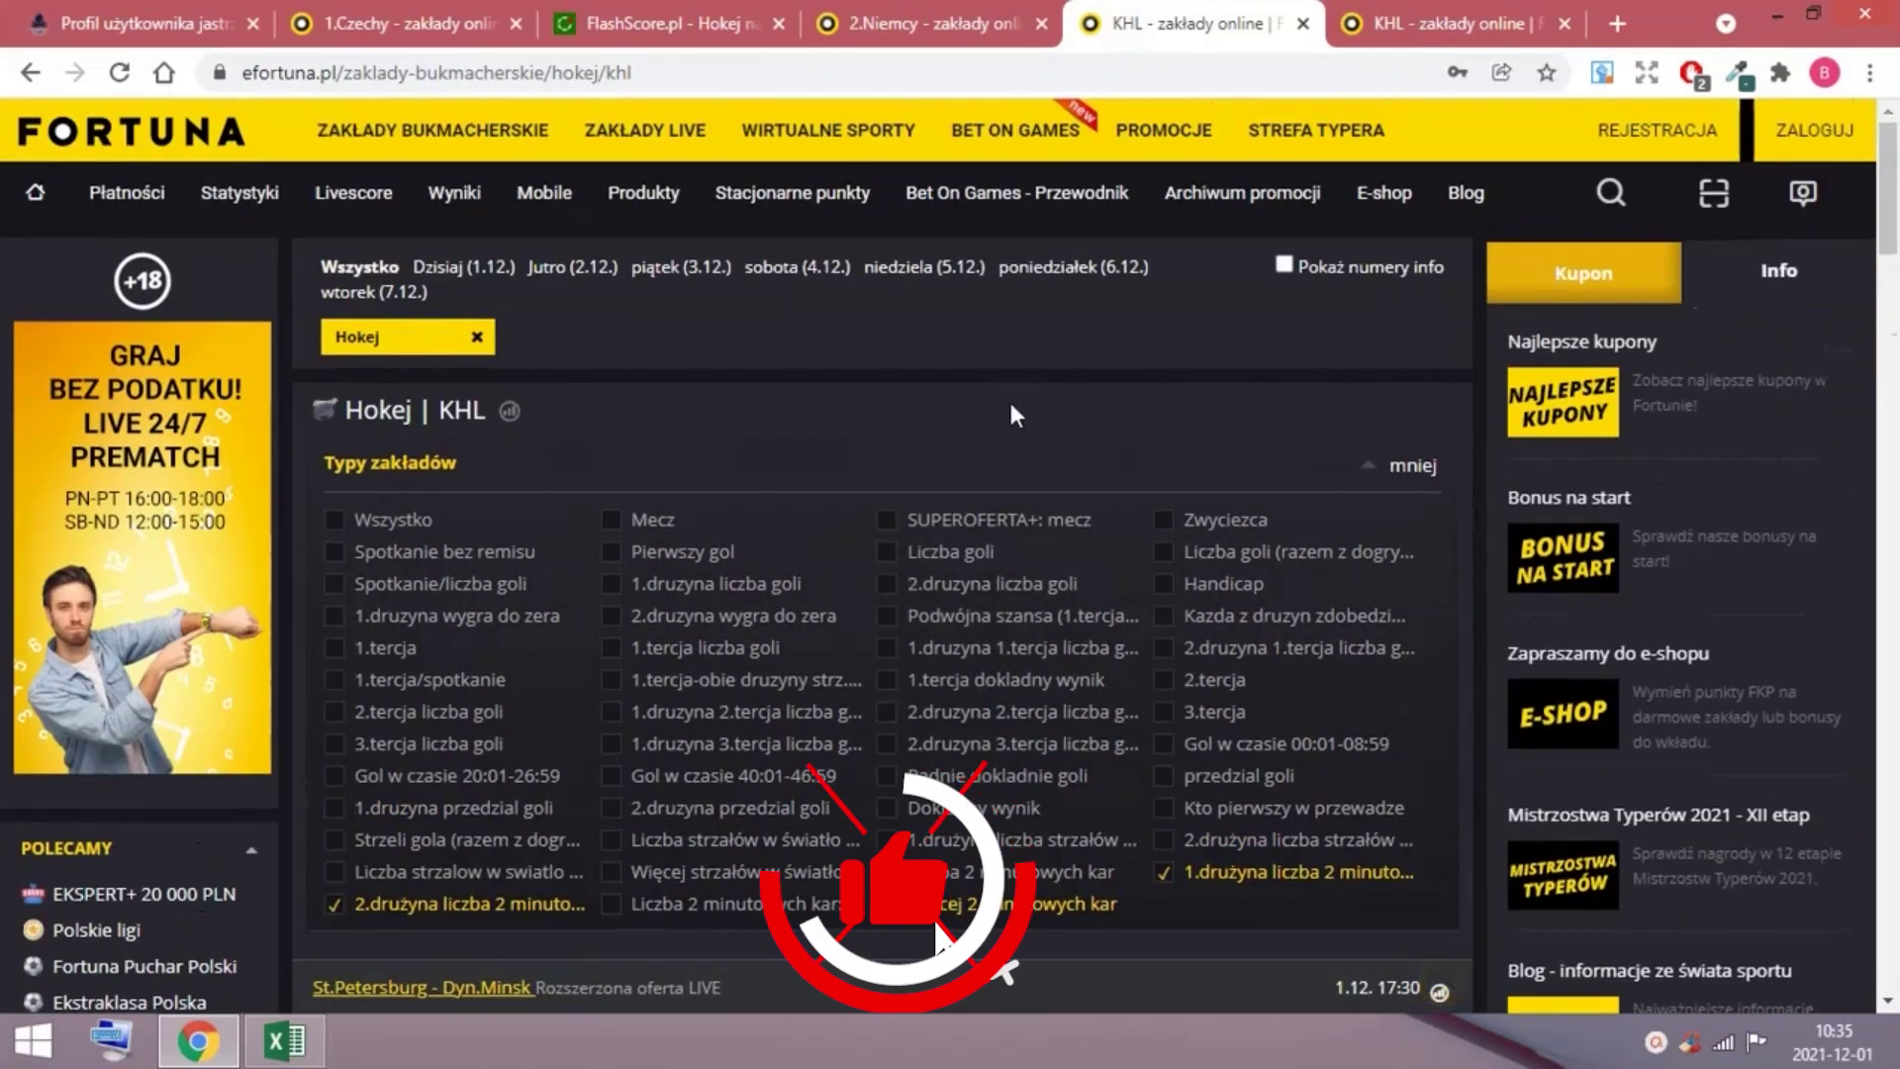
left_click(1442, 19)
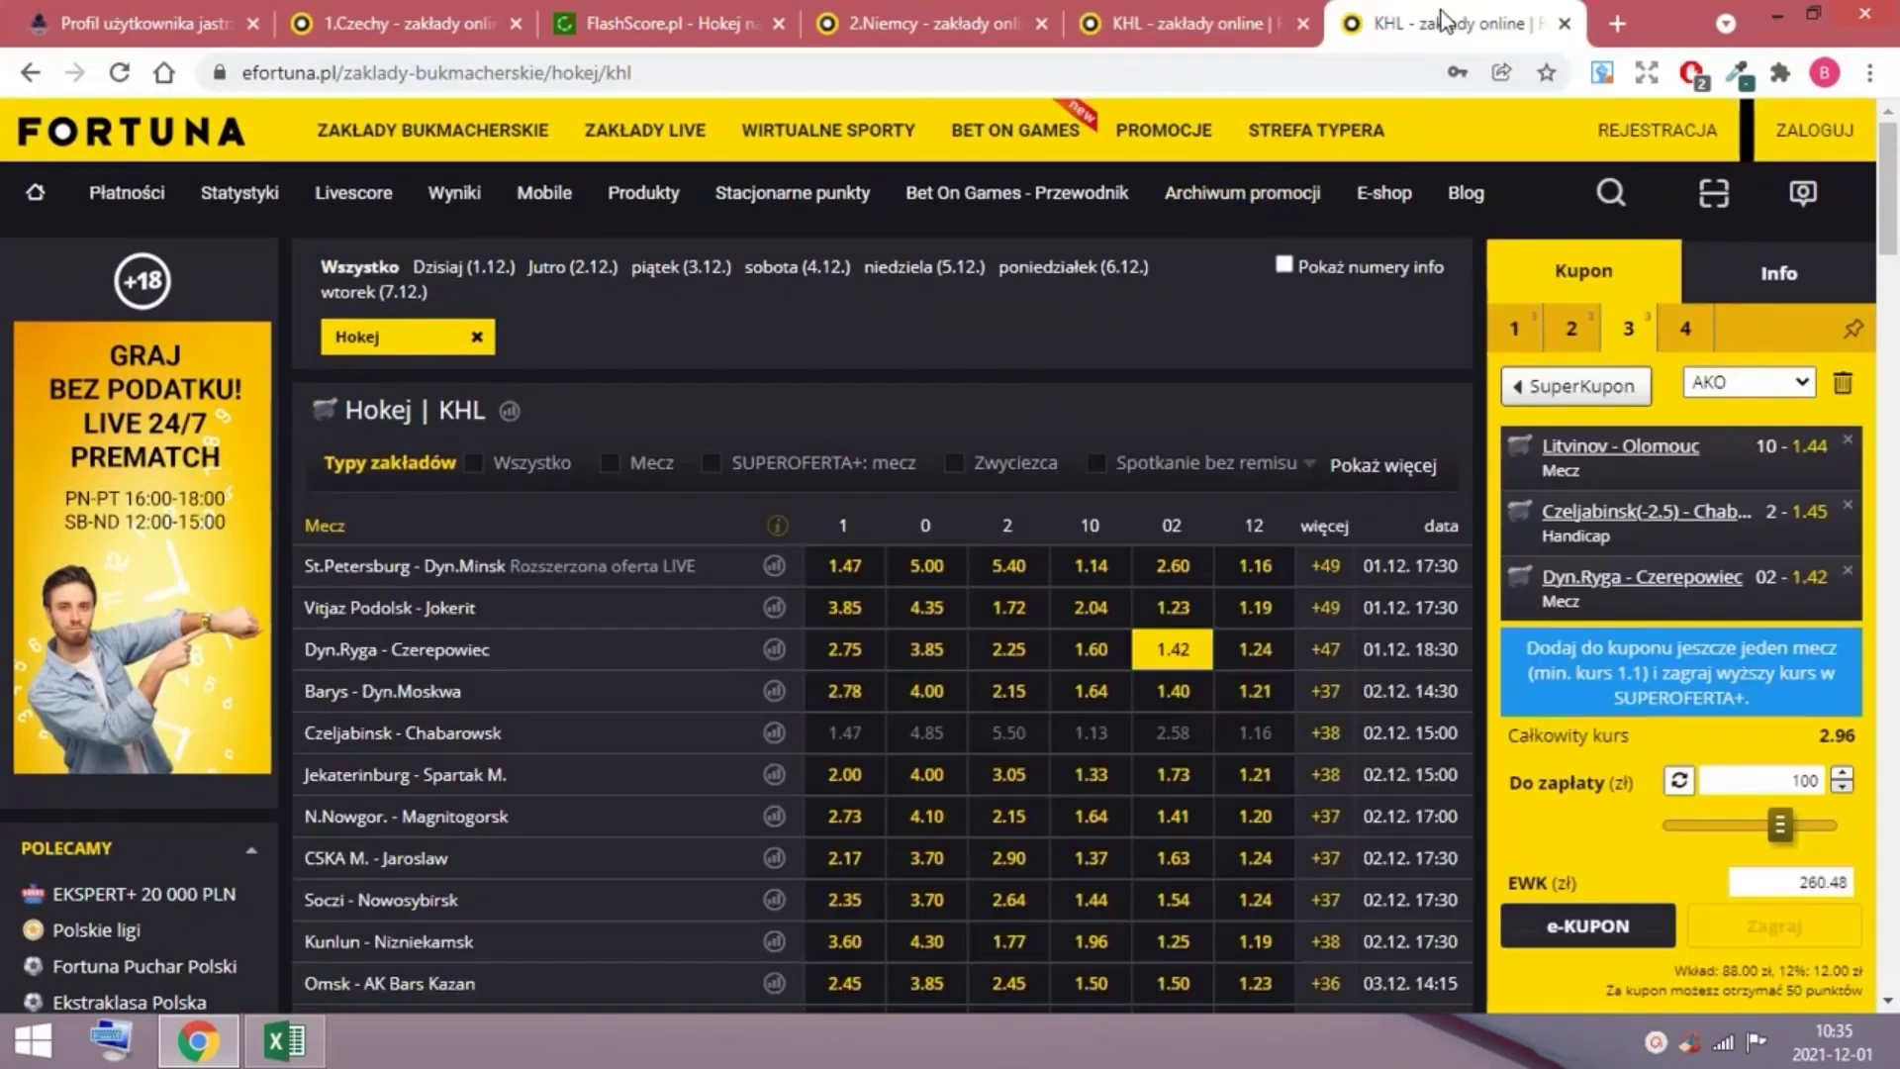
left_click(1217, 19)
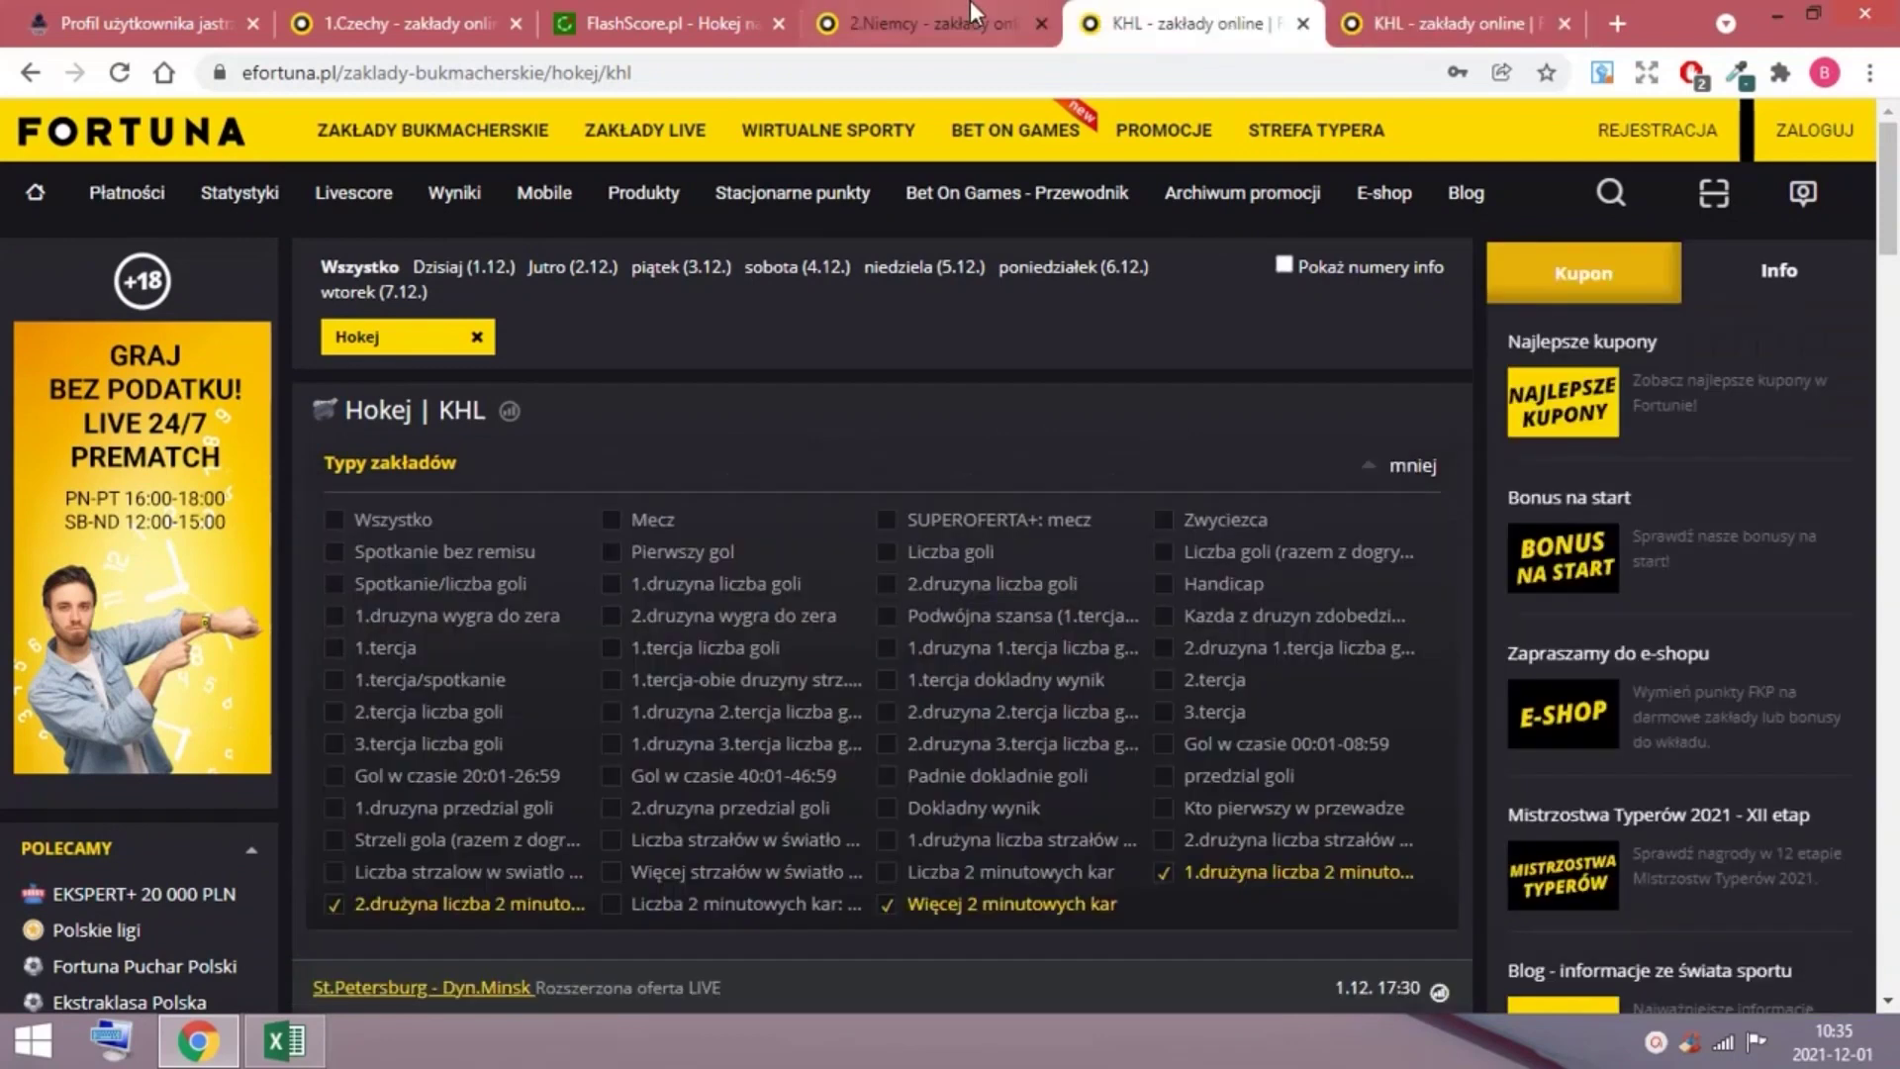
left_click(964, 19)
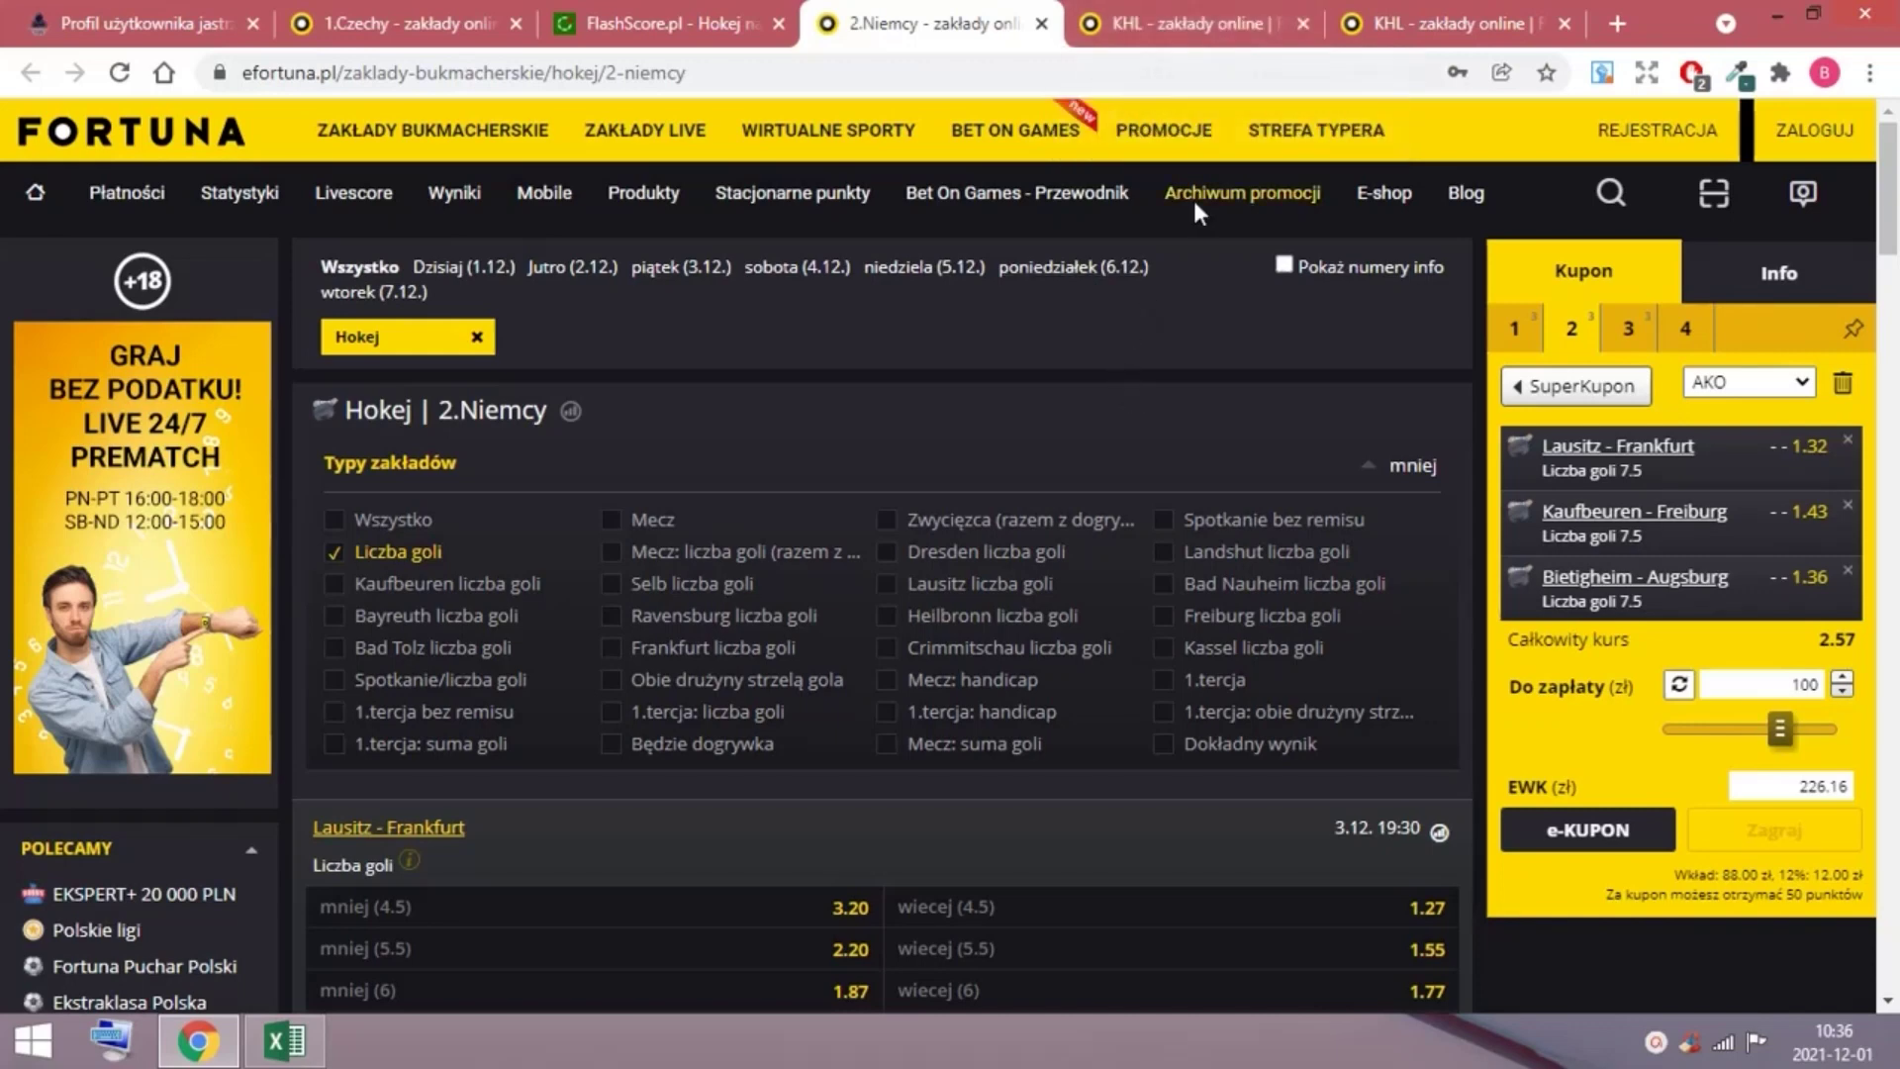
Step through coupons 1 and 2, ending on coupon 3 with Litvinov–Olomouc, Čeljabinsk(-2.5) and Dyn.Ryga.
left_click(1220, 4)
left_click(1425, 23)
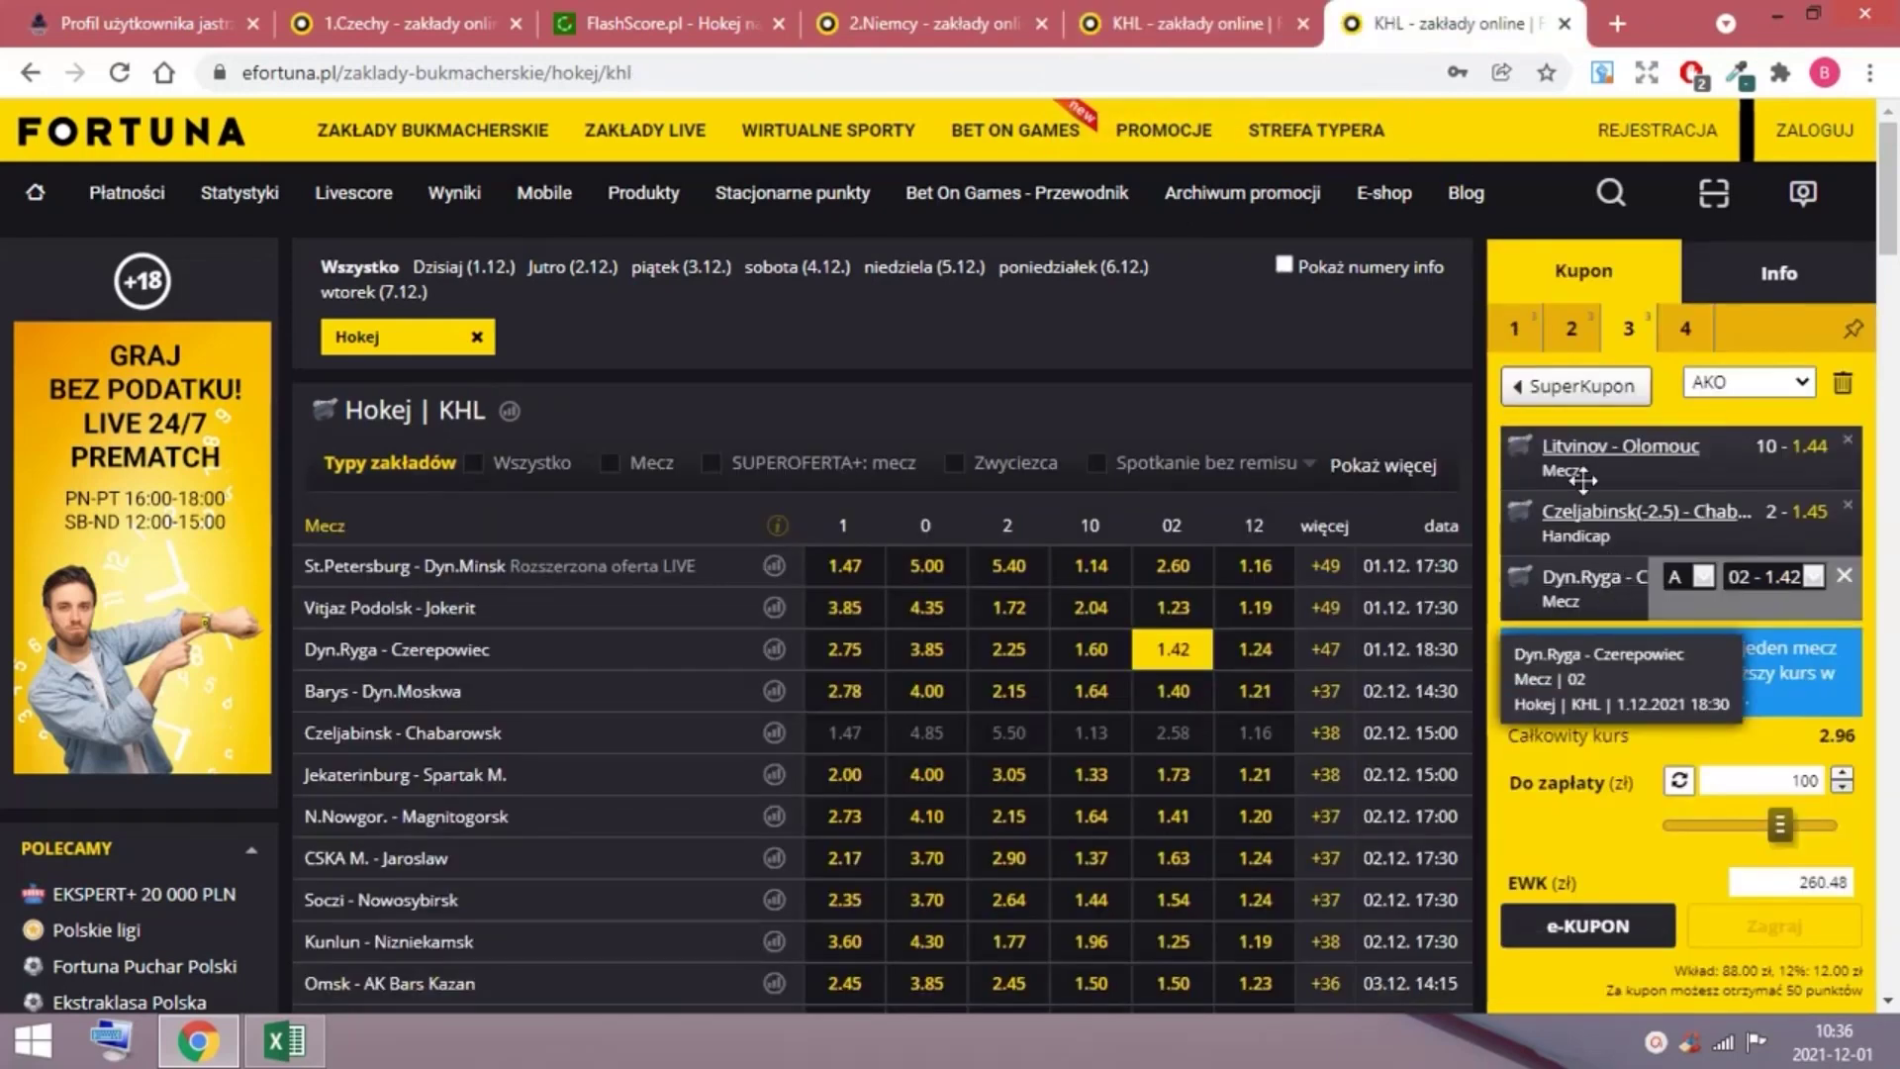
left_click(1569, 329)
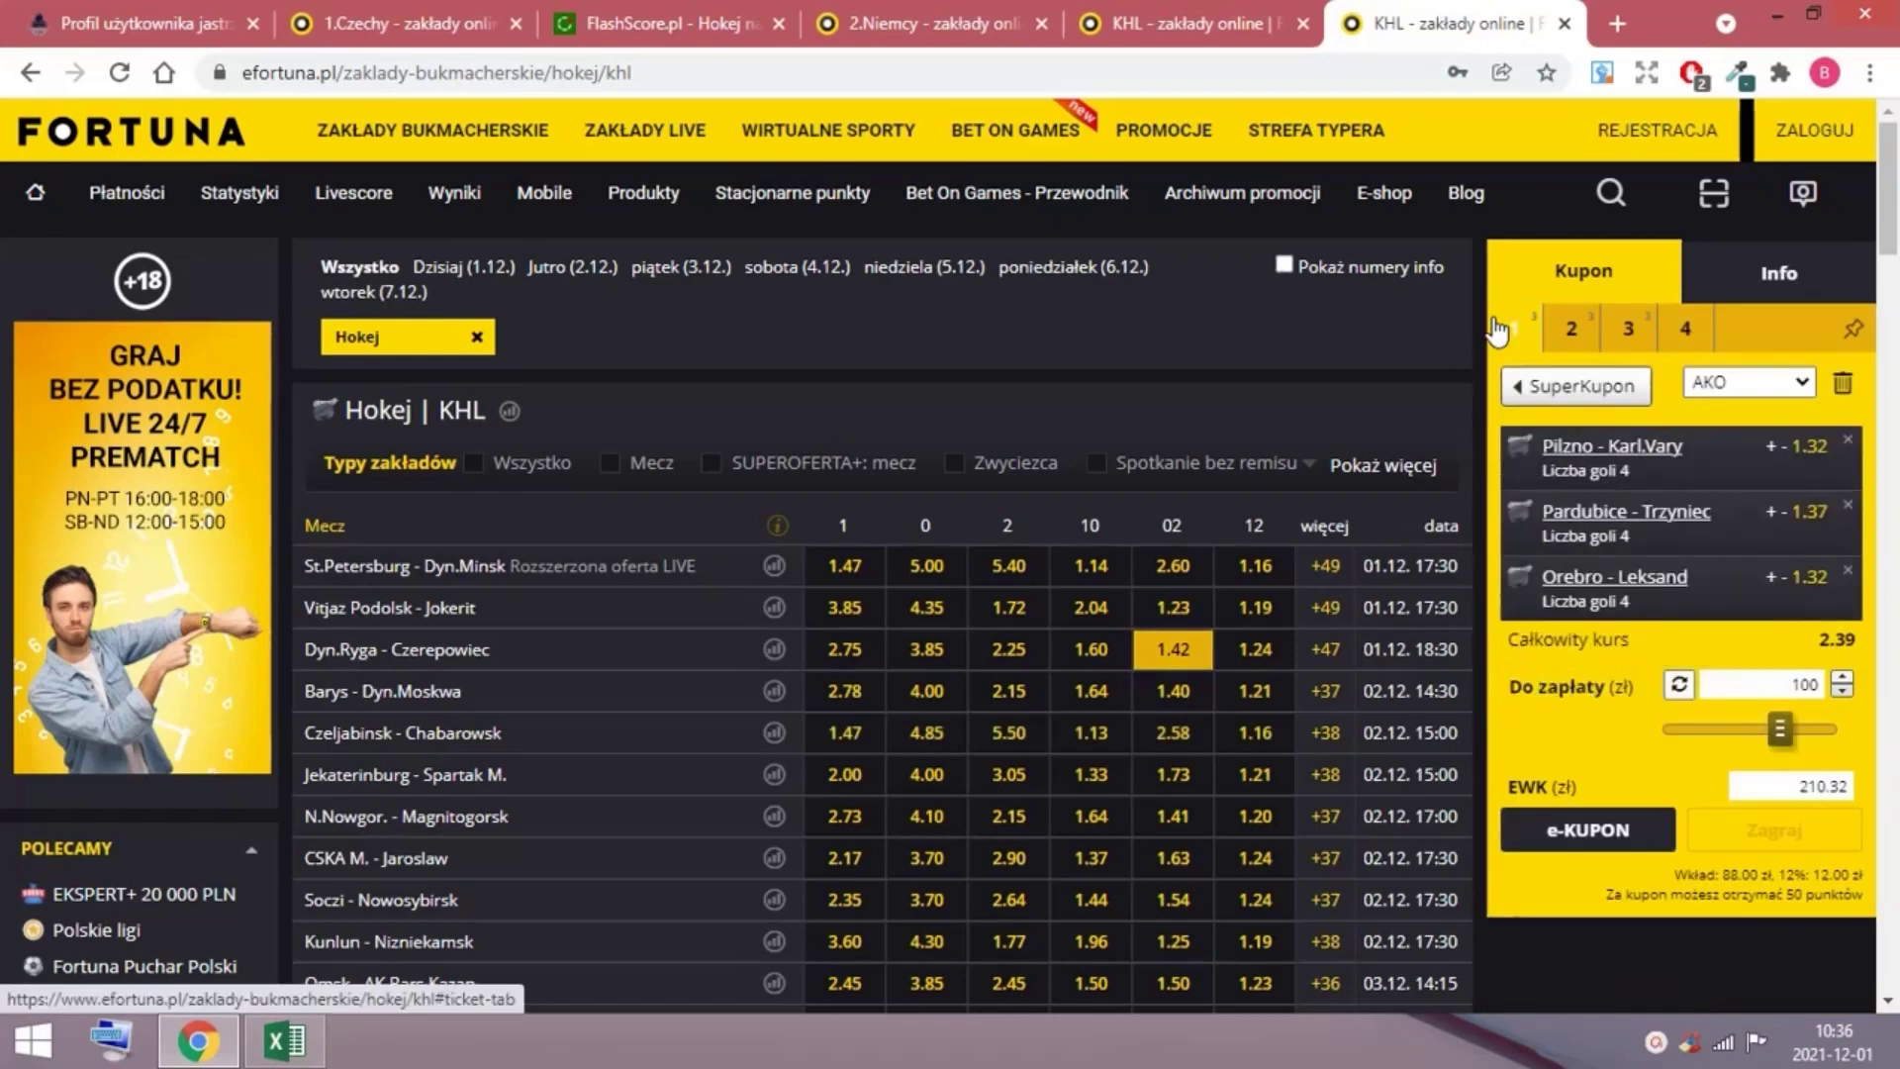
mouse_move(1579, 585)
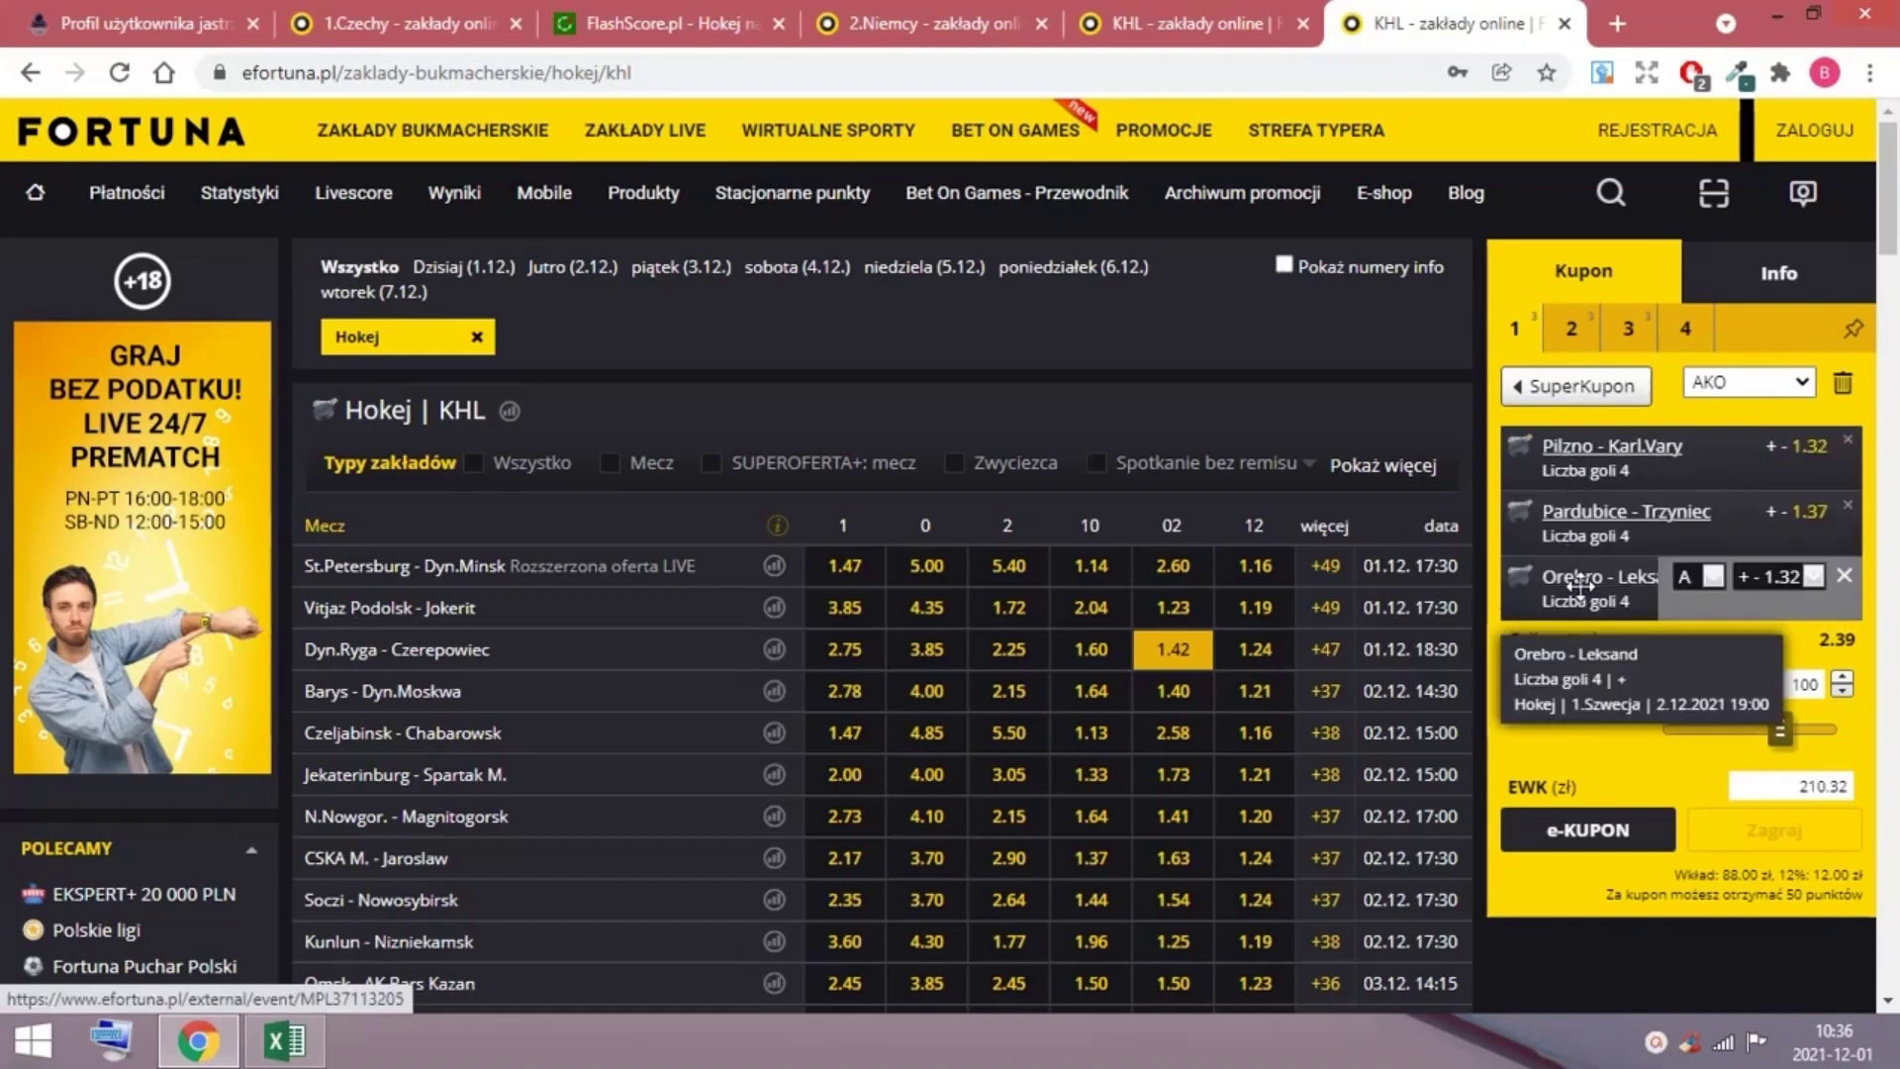
left_click(1573, 329)
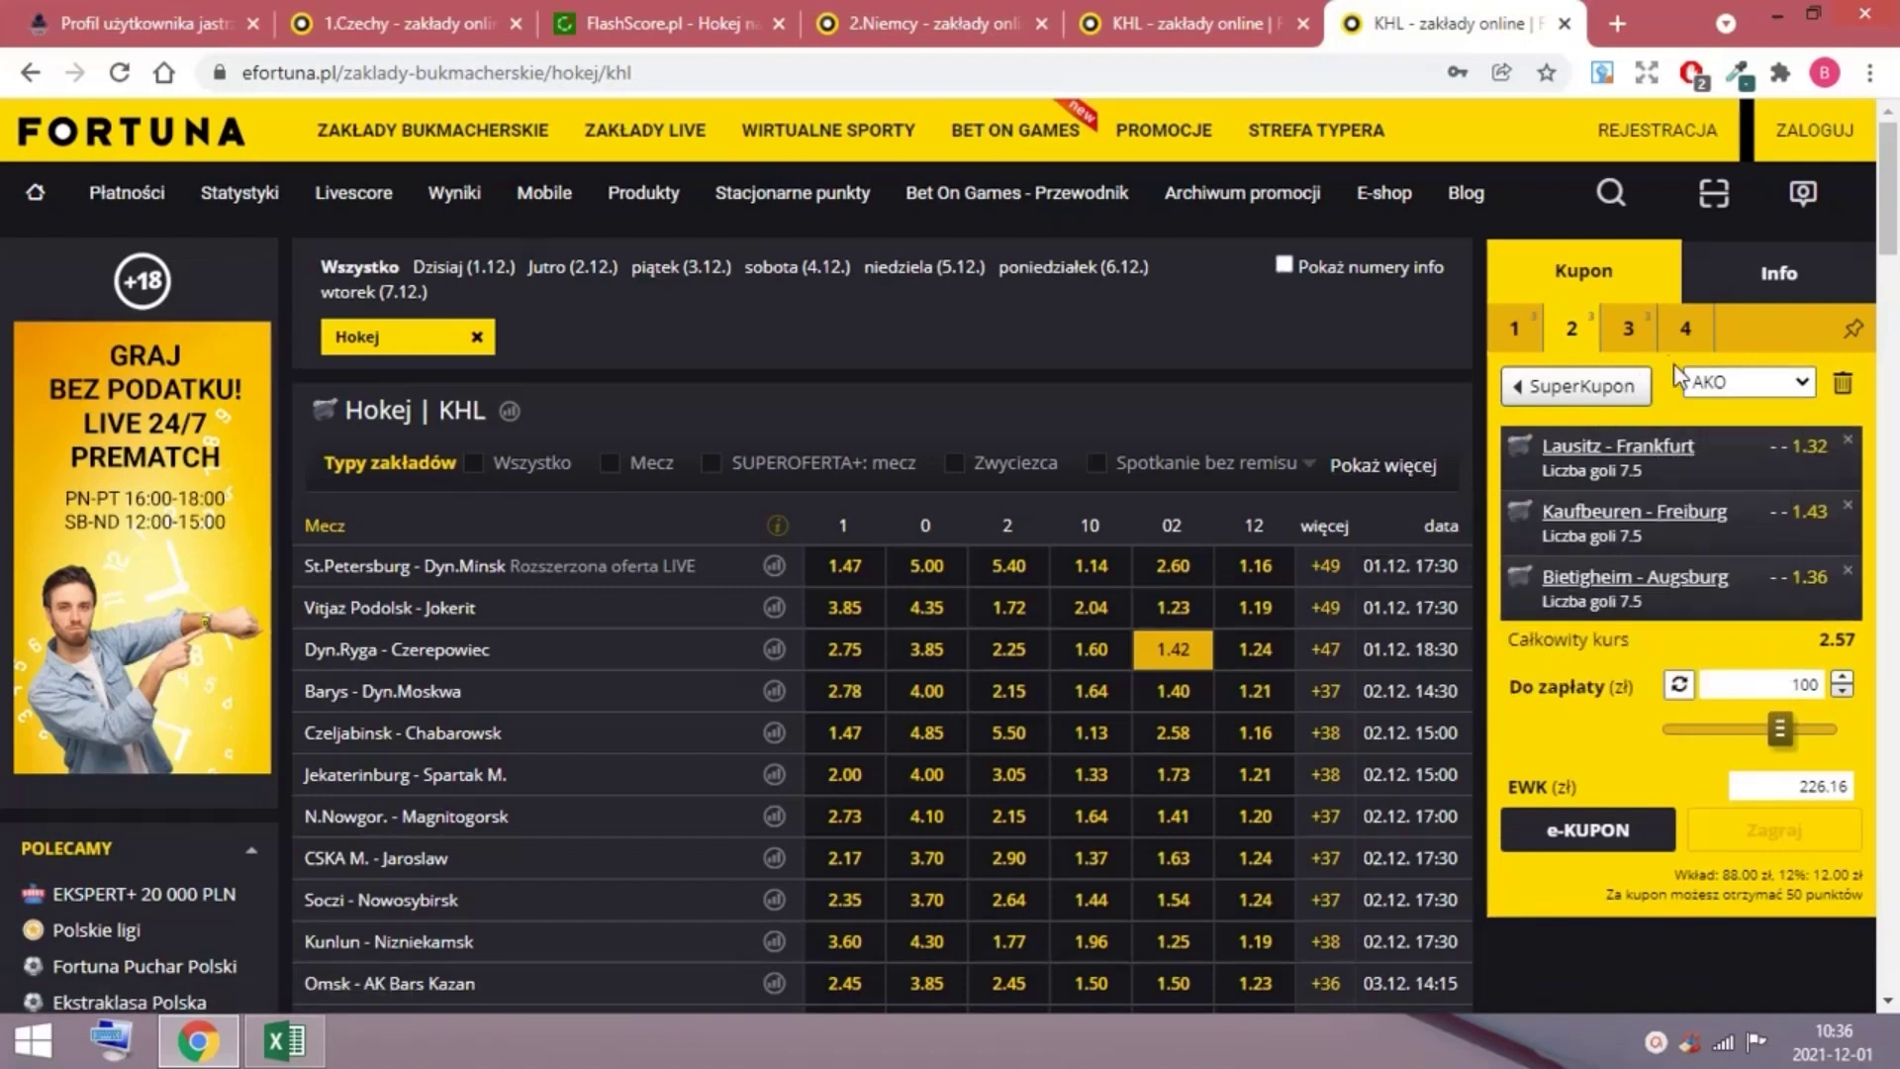
left_click(1626, 334)
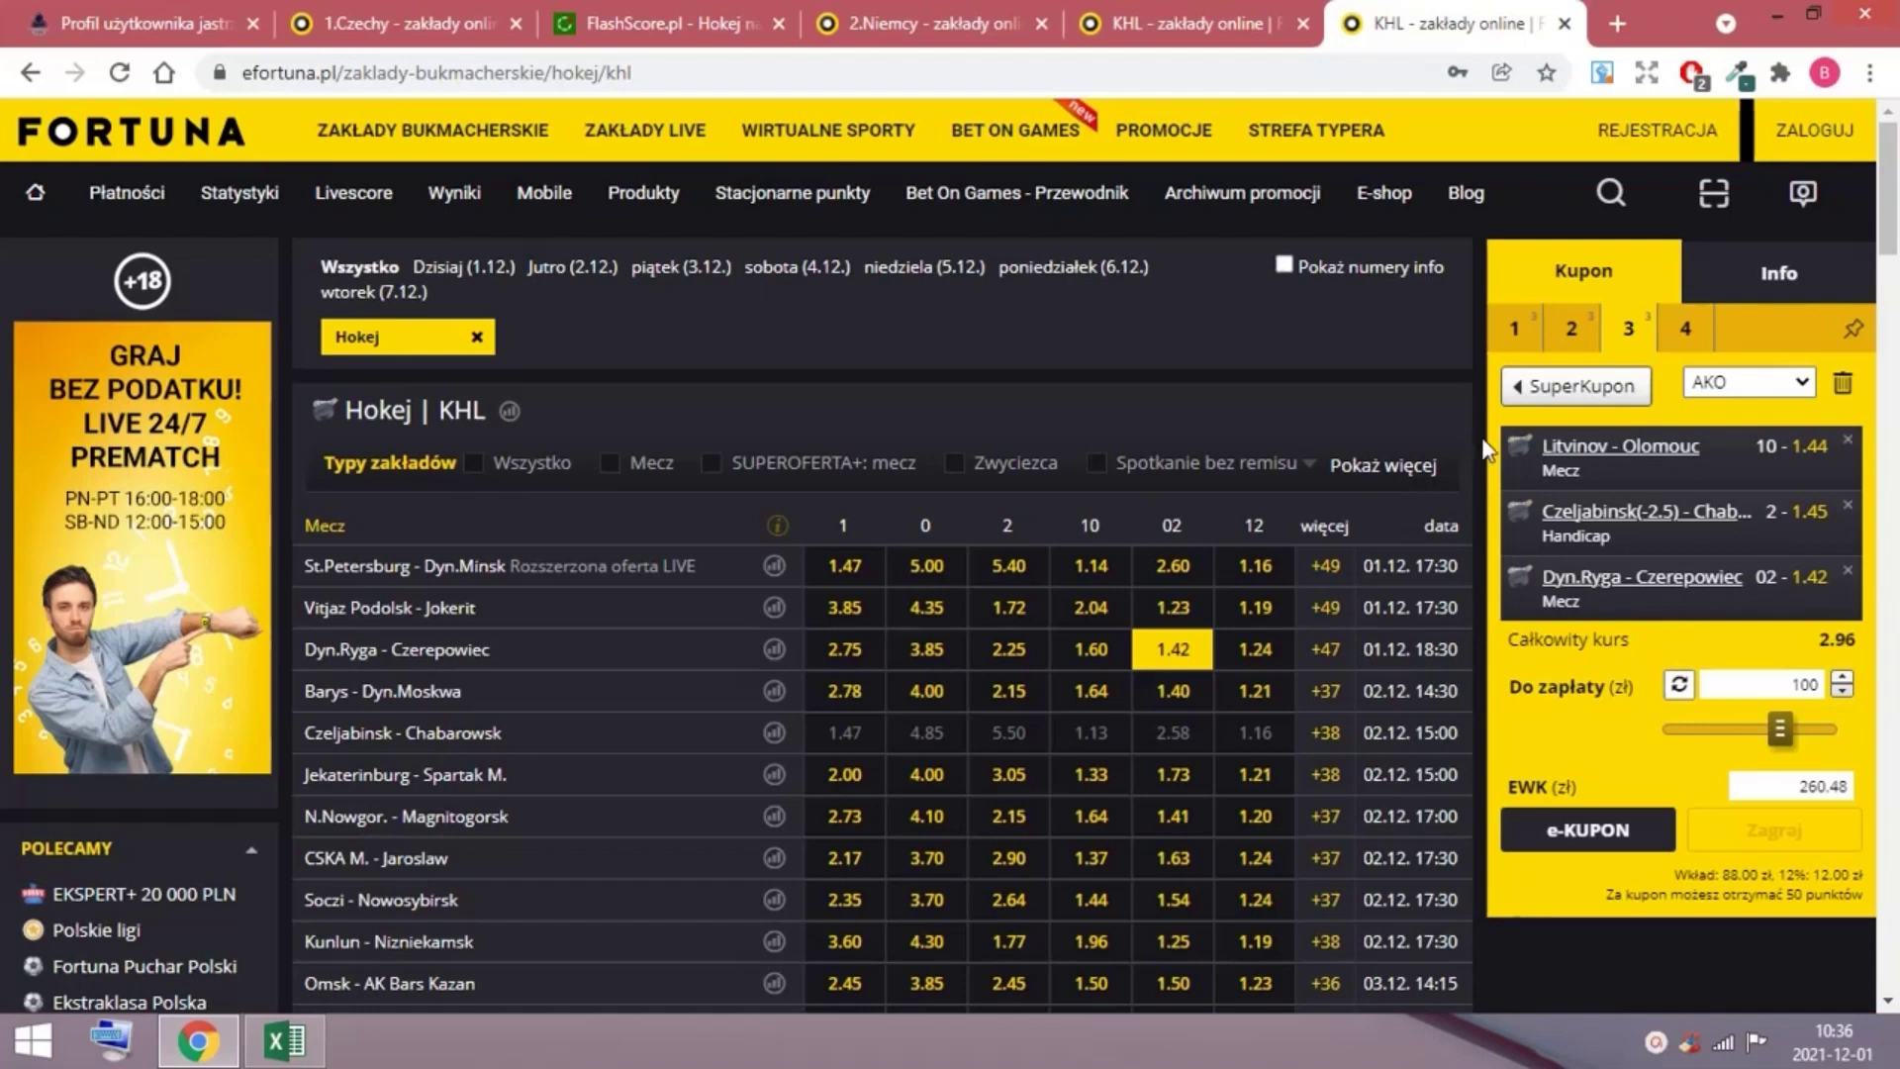
Check Fortuna's 2.20/4.20/2.80 odds for Litwinów–Ołomuniec on FlashScore, then close the match window.
left_click(668, 22)
scroll(1545, 260, "up", 5)
scroll(1529, 255, "up", 3)
scroll(1469, 298, "up", 2)
left_click(1315, 344)
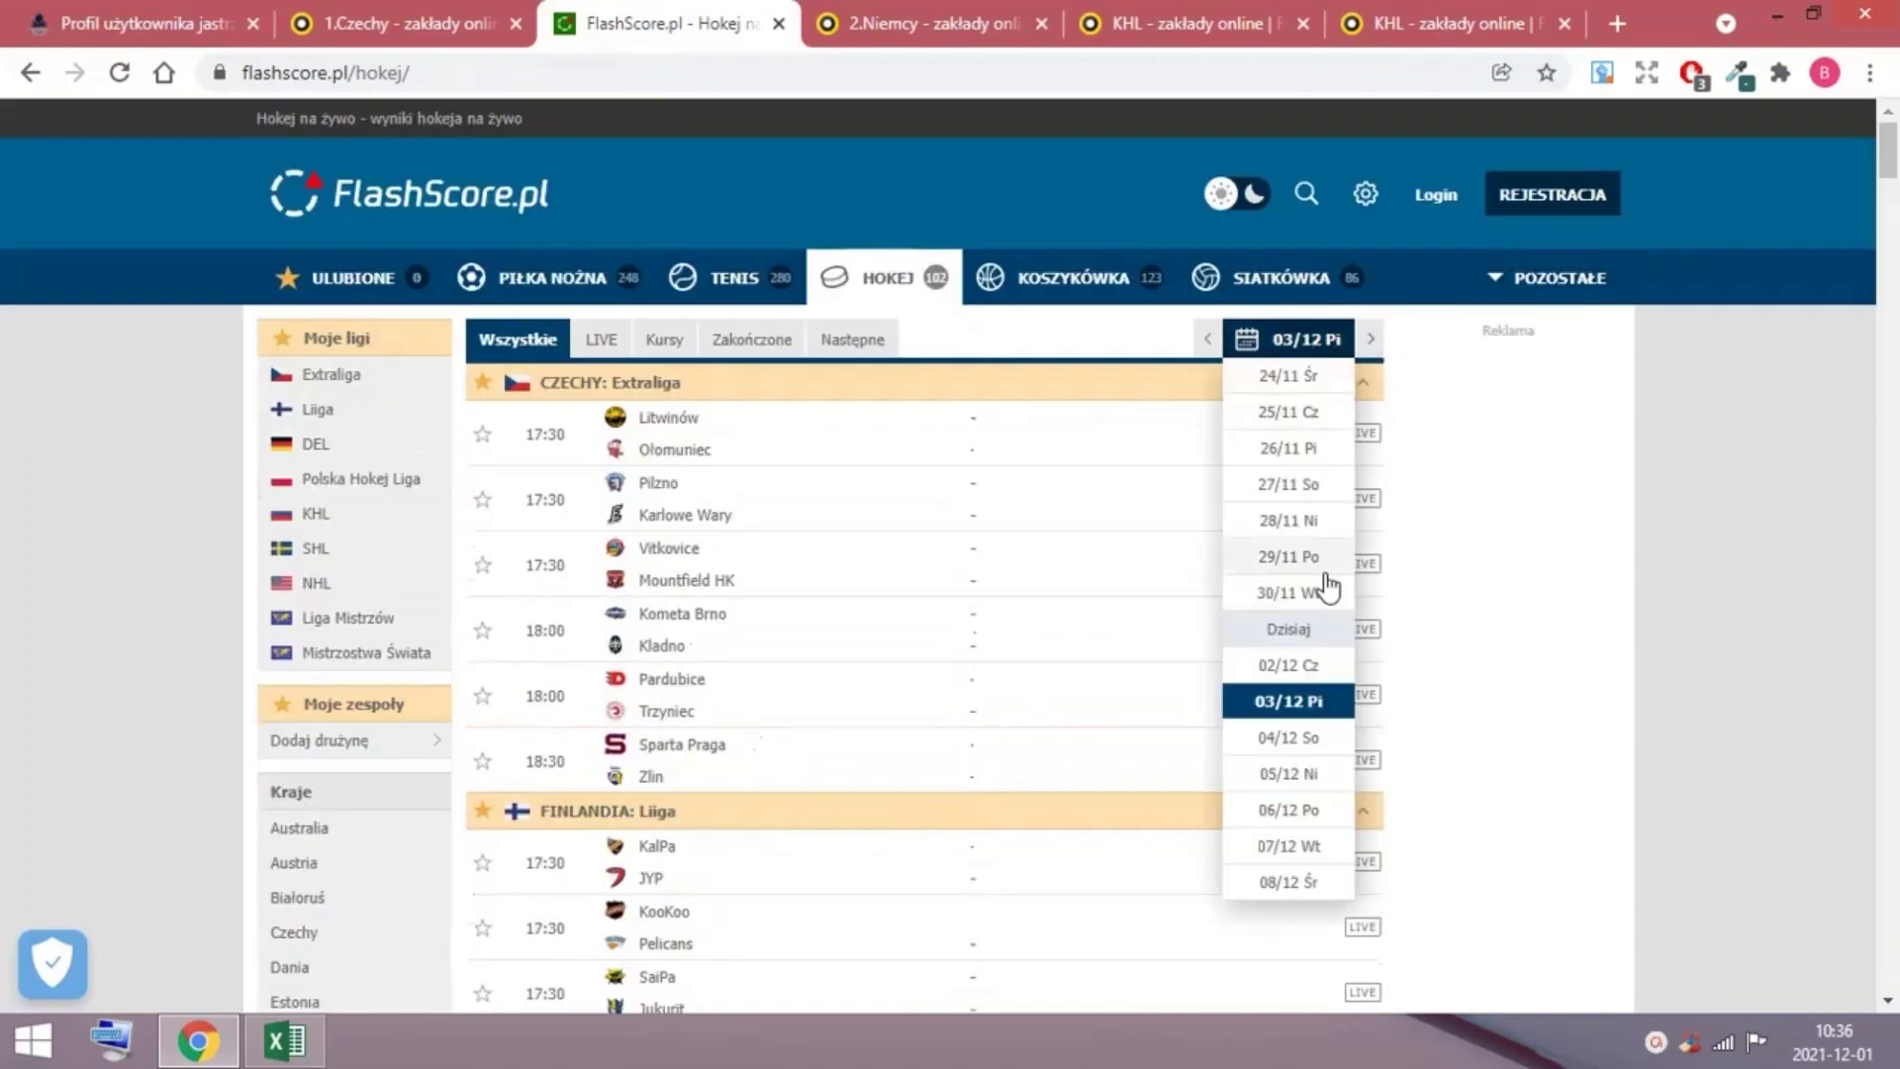
left_click(740, 451)
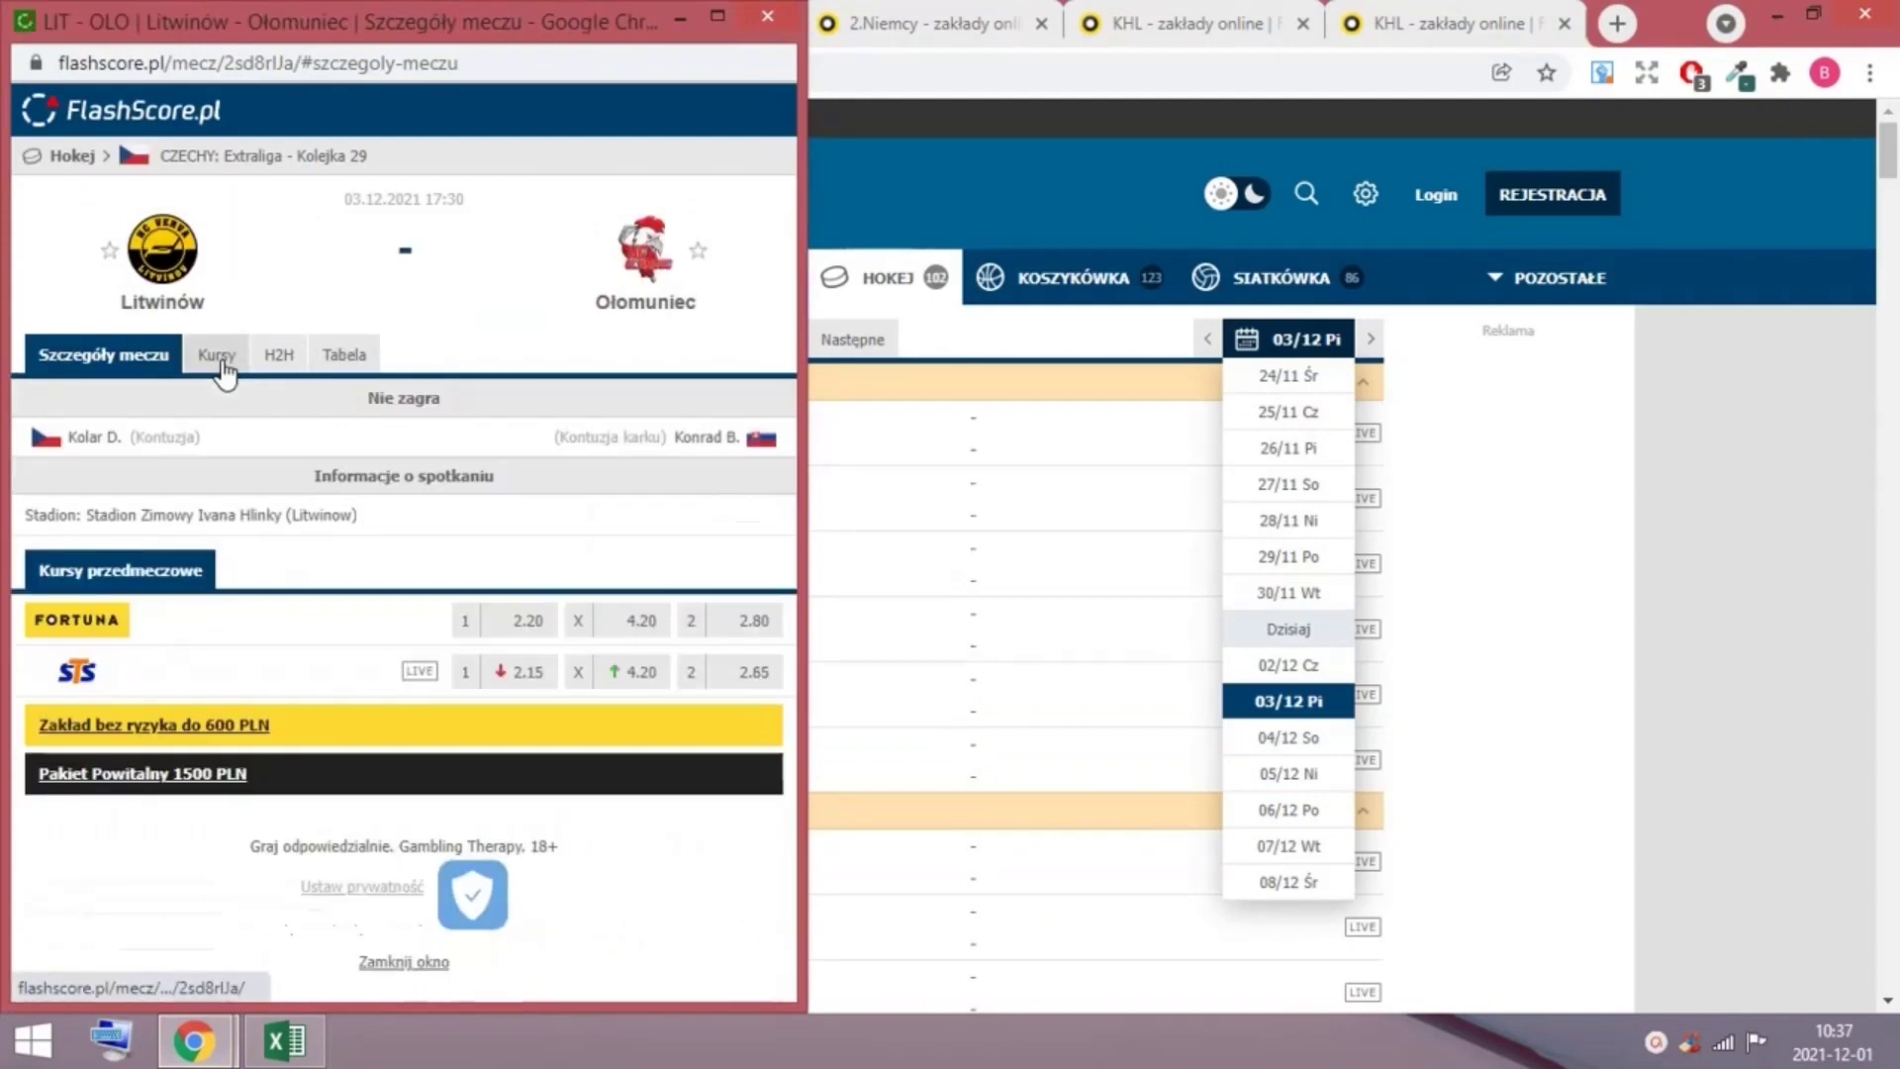
left_click(220, 368)
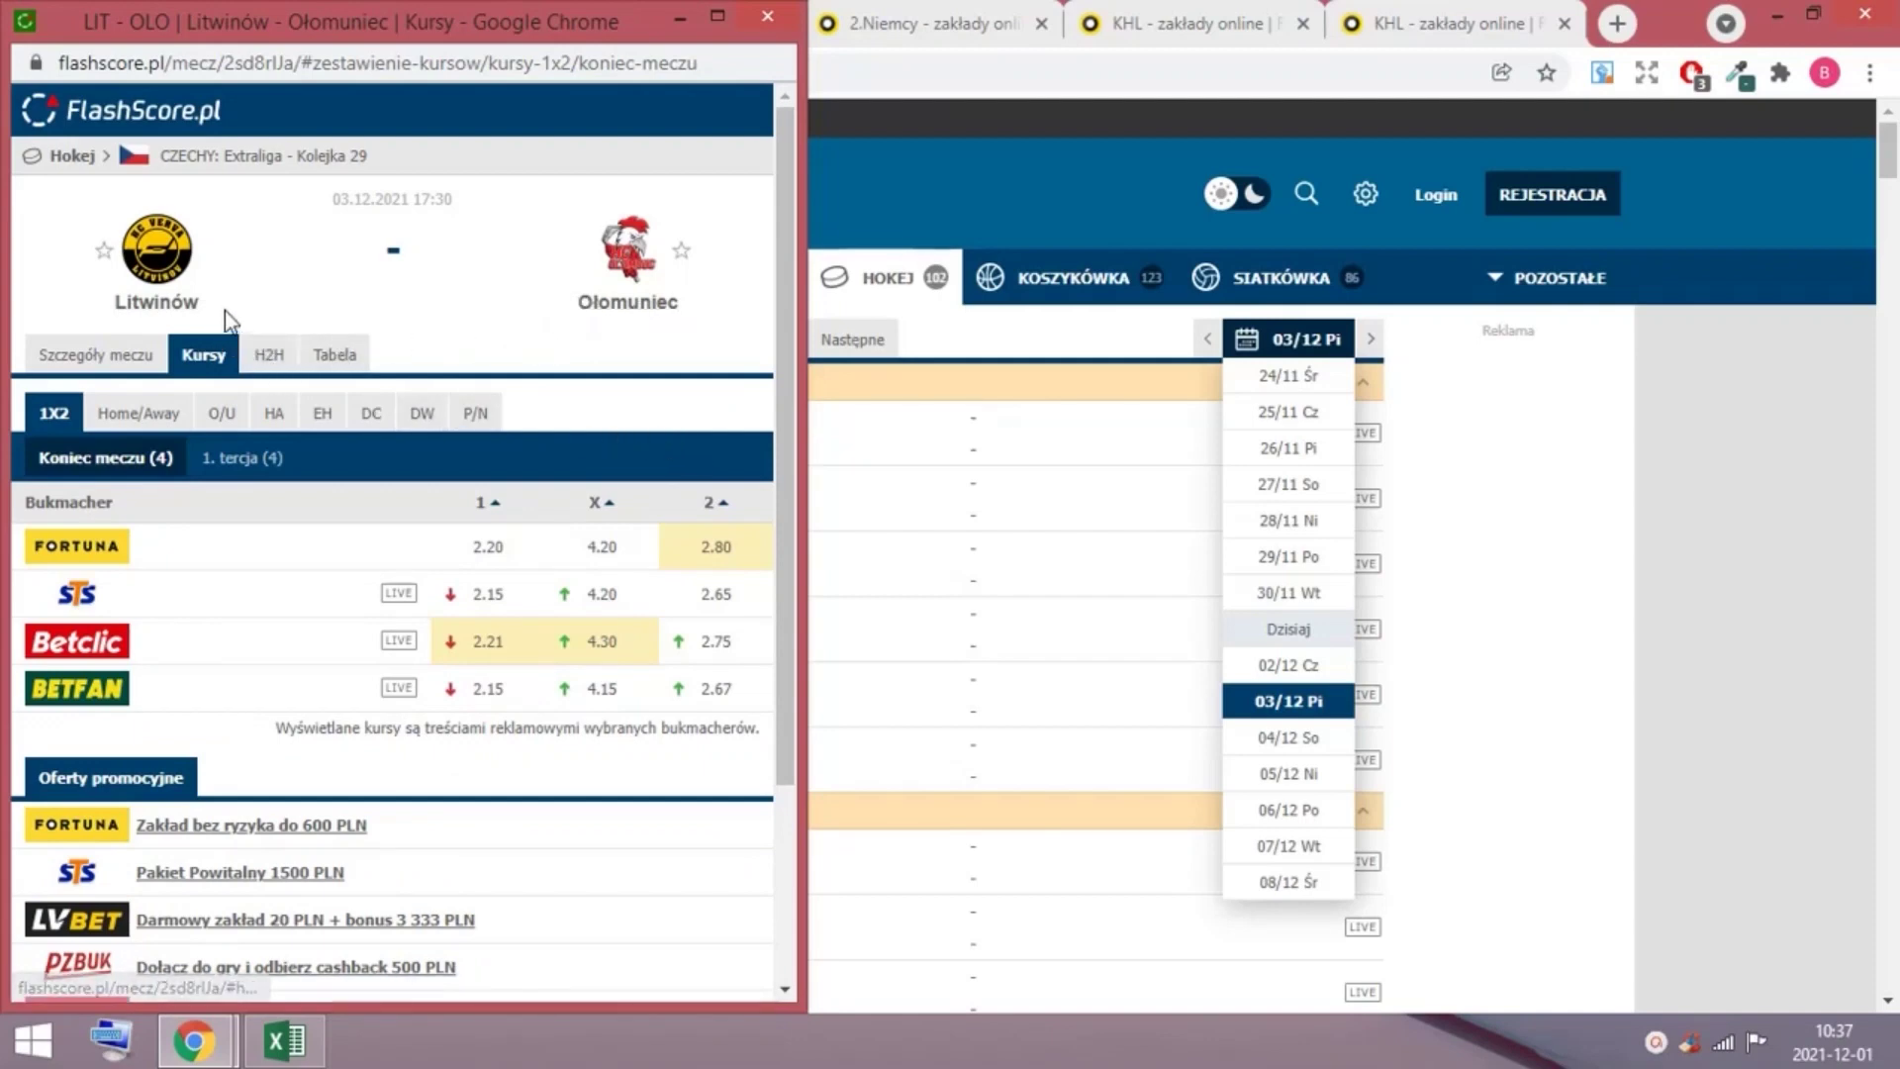
left_click(770, 19)
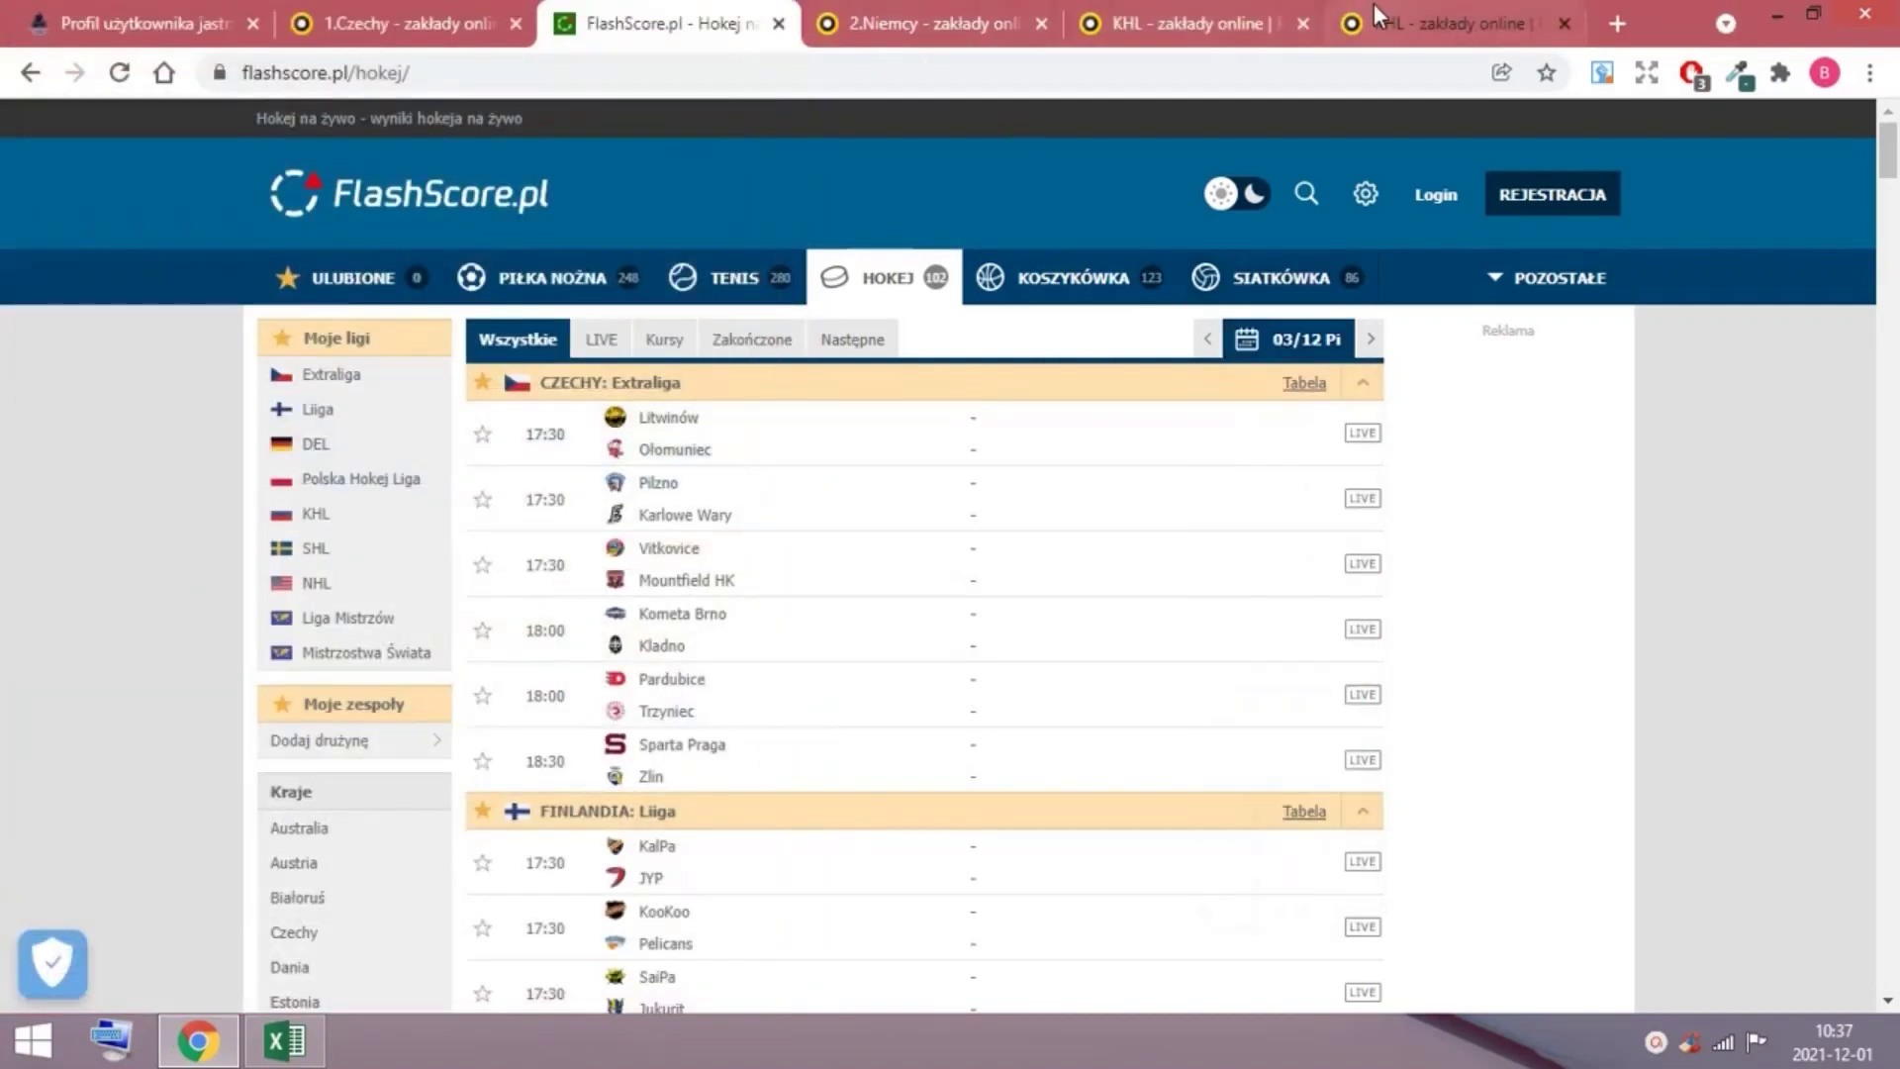
Switch back to the KHL Fortuna tab showing coupon 3 at 2.96 odds, stake 100.
left_click(1396, 23)
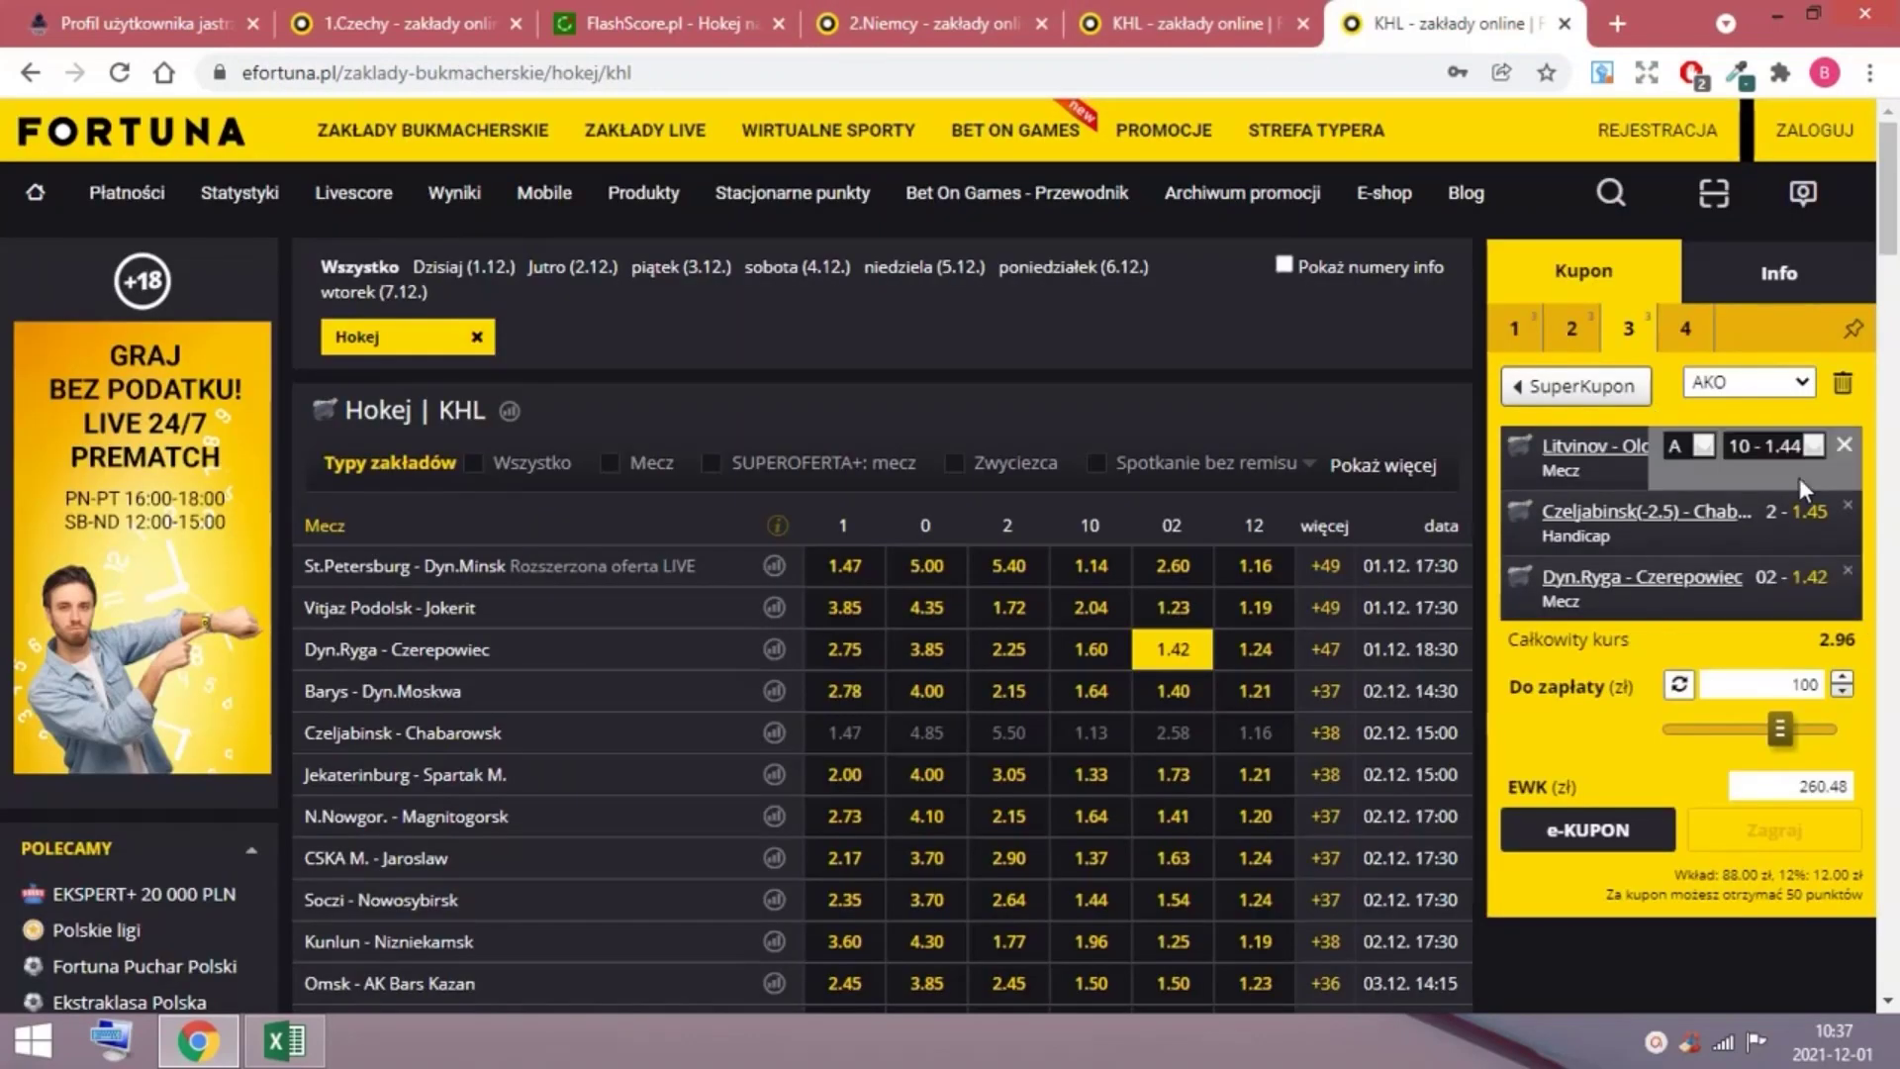